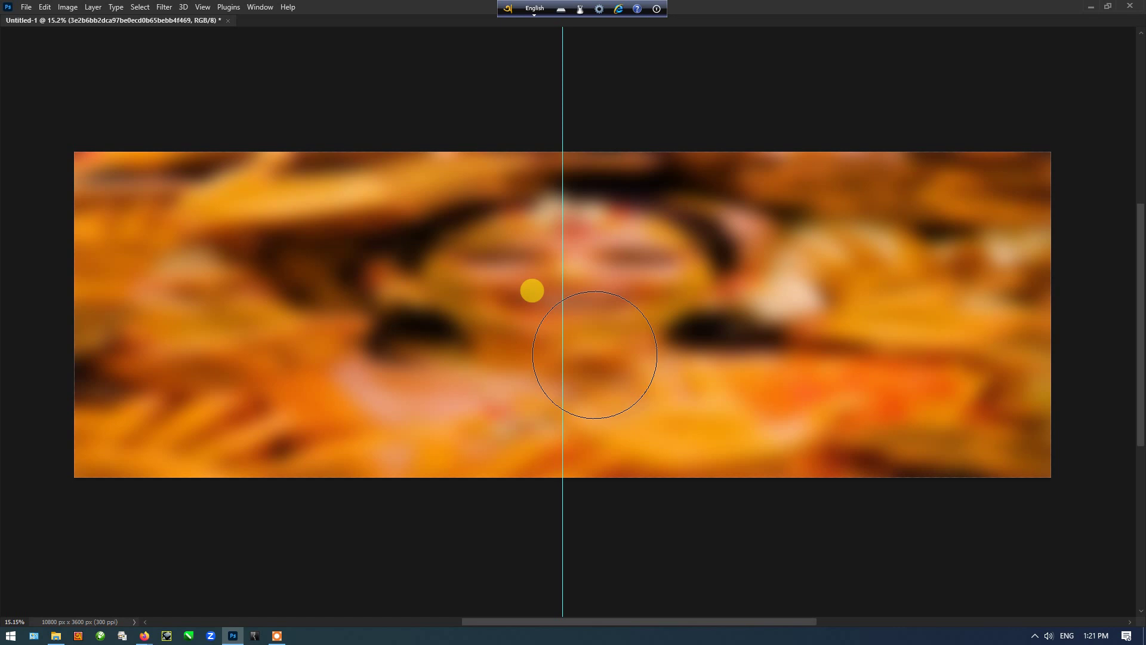
Step: Pick the soft round brush from General Brushes for the Clone Stamp tool, keeping 1811 px size and 0% hardness
{"action": "key", "text": "Tab"}
{"action": "scroll", "coordinate": [594, 354], "scroll_direction": "down", "scroll_amount": 1}
{"action": "key", "text": "Tab"}
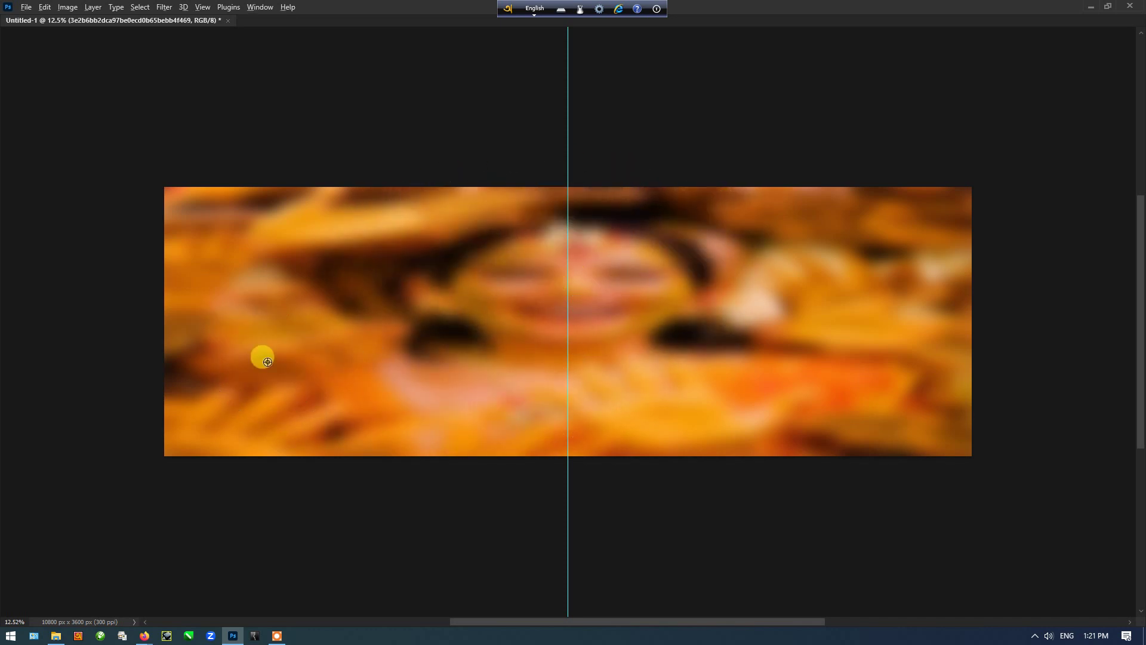
{"action": "key", "text": "Tab"}
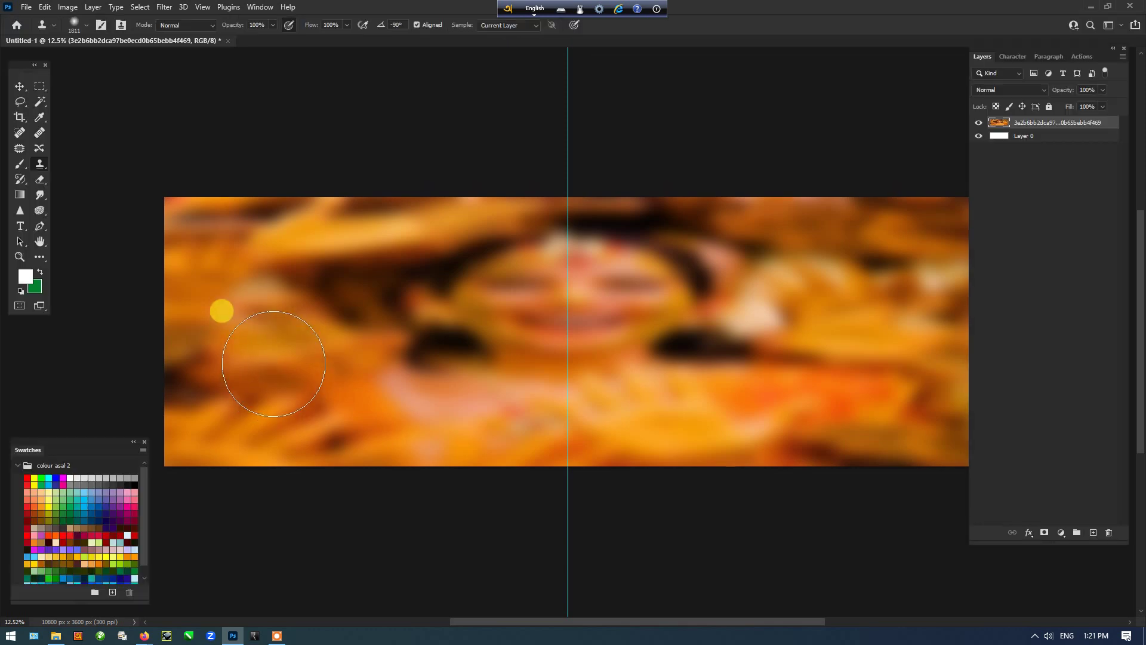
{"action": "left_click", "coordinate": [274, 364]}
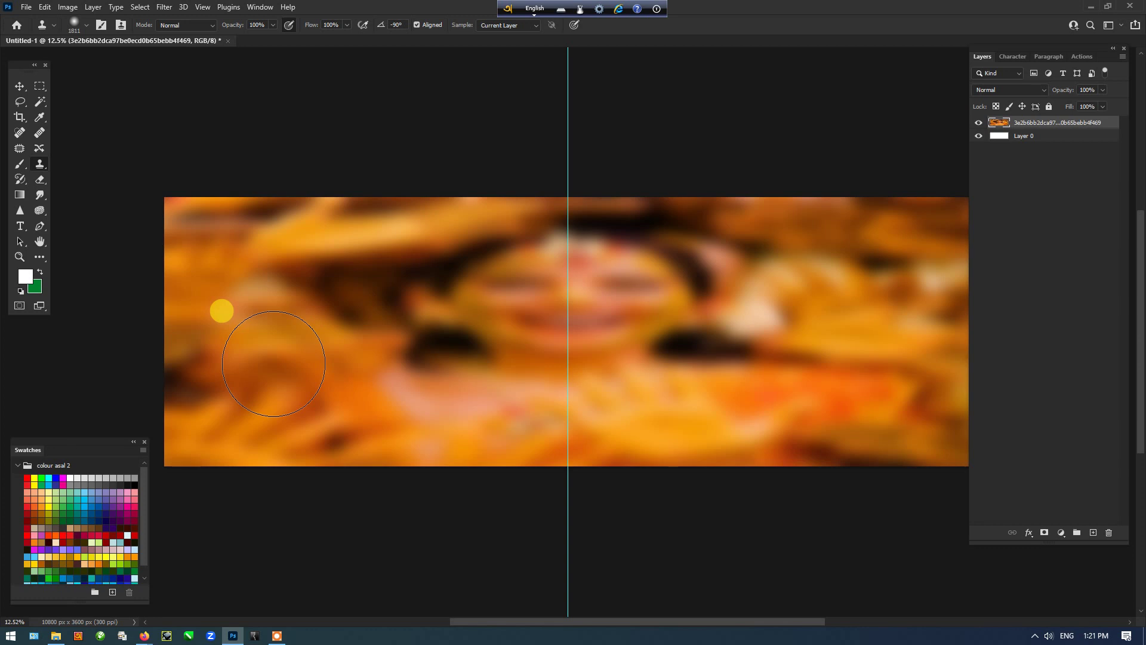
{"action": "right_click", "coordinate": [273, 363]}
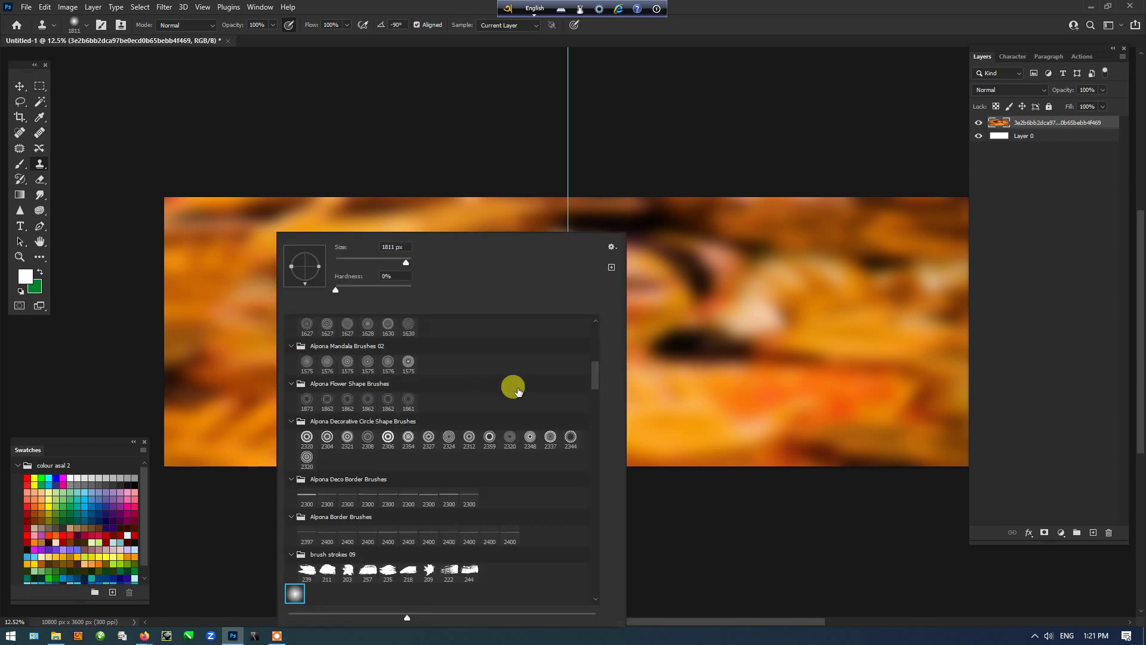
{"action": "left_click_drag", "start_coordinate": [594, 381], "coordinate": [594, 329]}
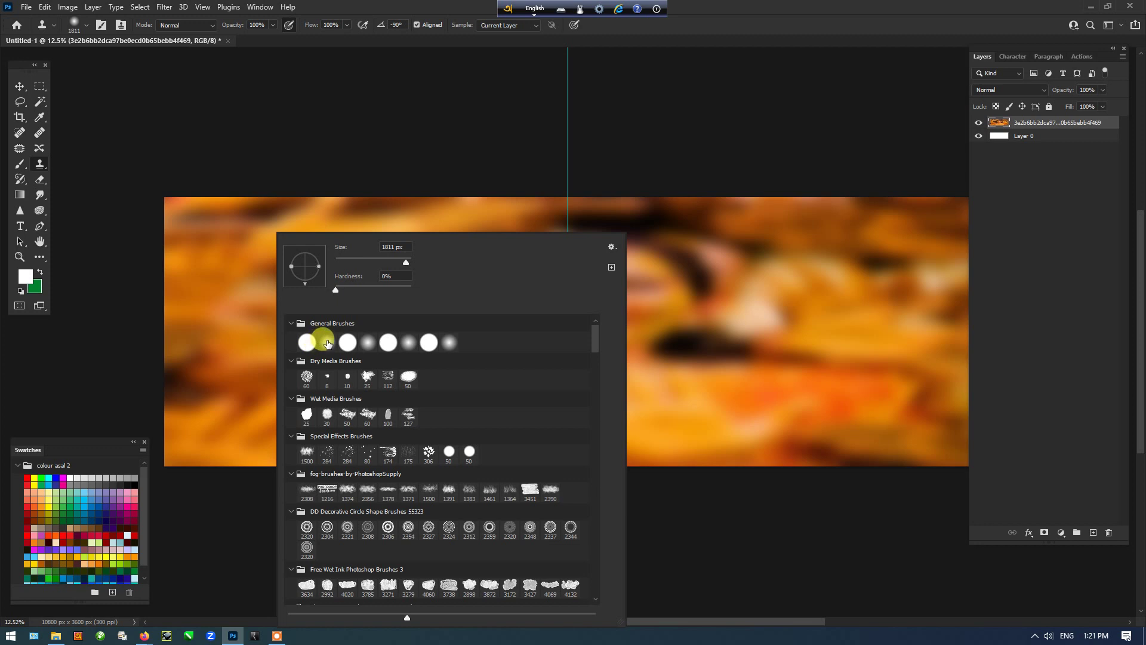
{"action": "left_click", "coordinate": [328, 343]}
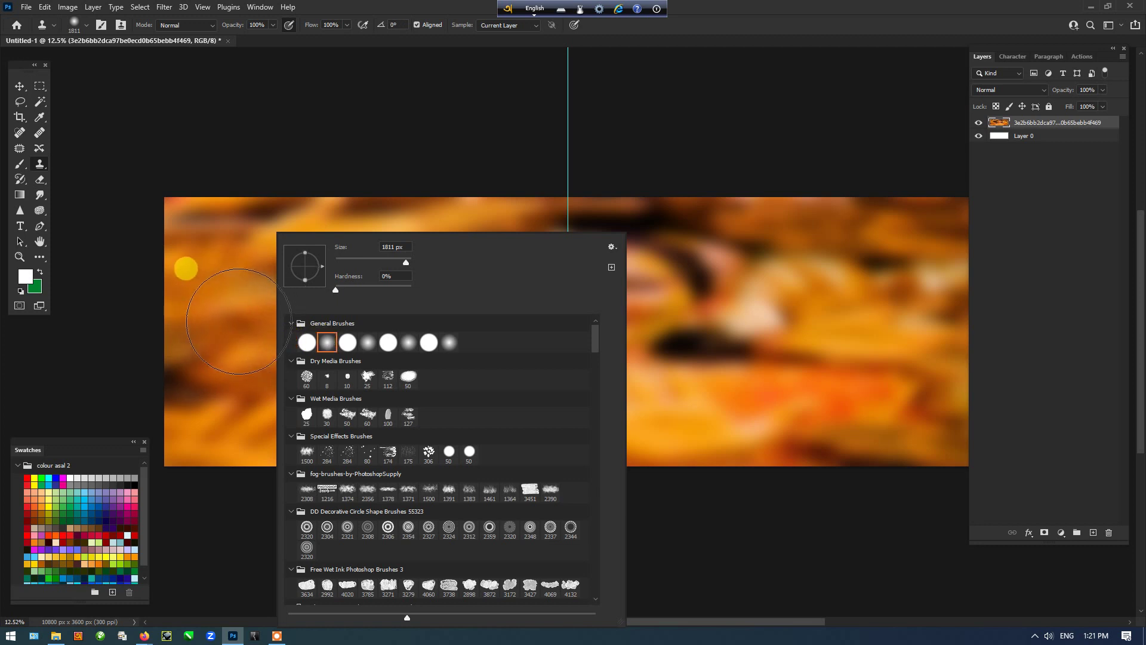
{"action": "left_click", "coordinate": [186, 268]}
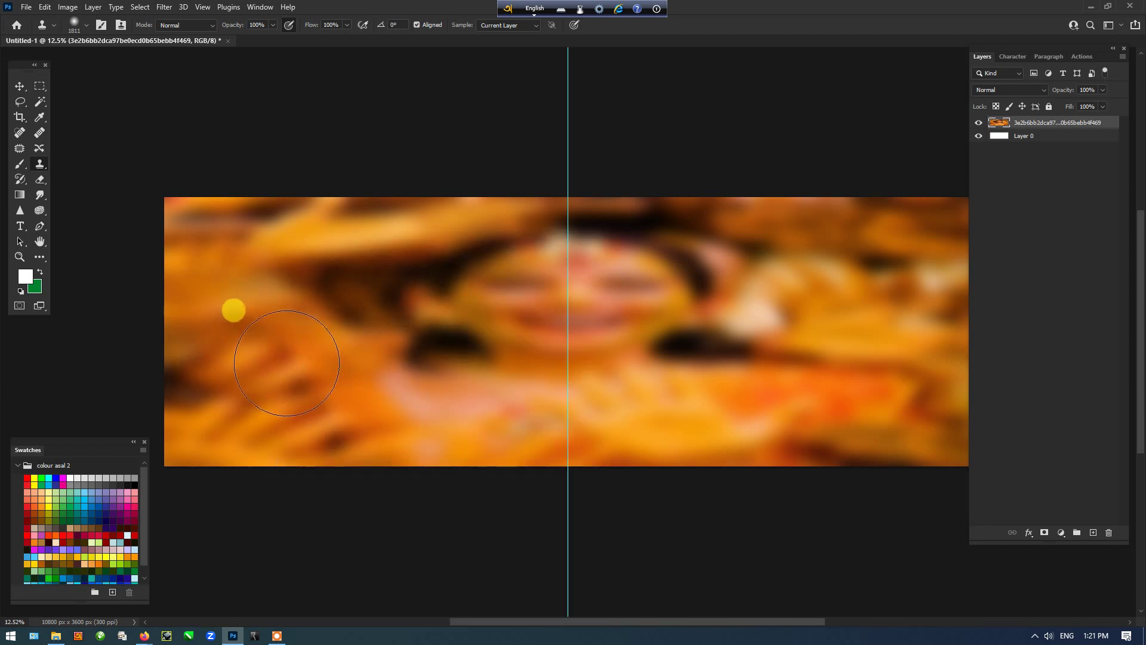
Step: Clone orange texture from the image's left part over the dark patches and hair on the left side of the blurred face
{"action": "left_click", "coordinate": [283, 377], "text": "alt"}
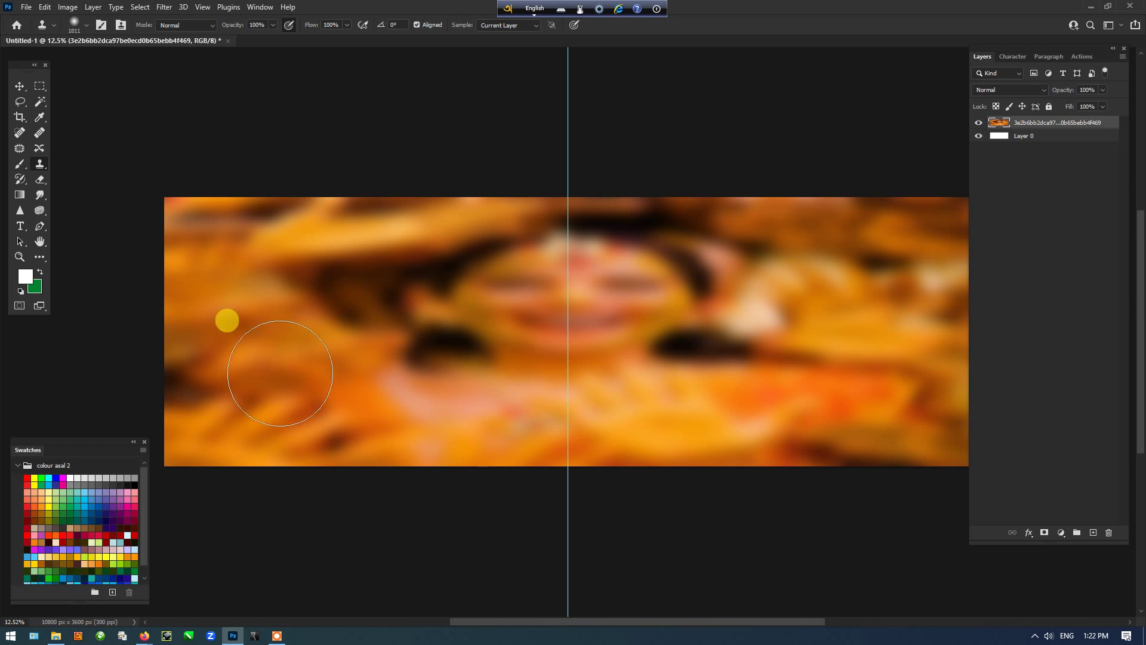
{"action": "left_click_drag", "start_coordinate": [280, 373], "coordinate": [446, 342]}
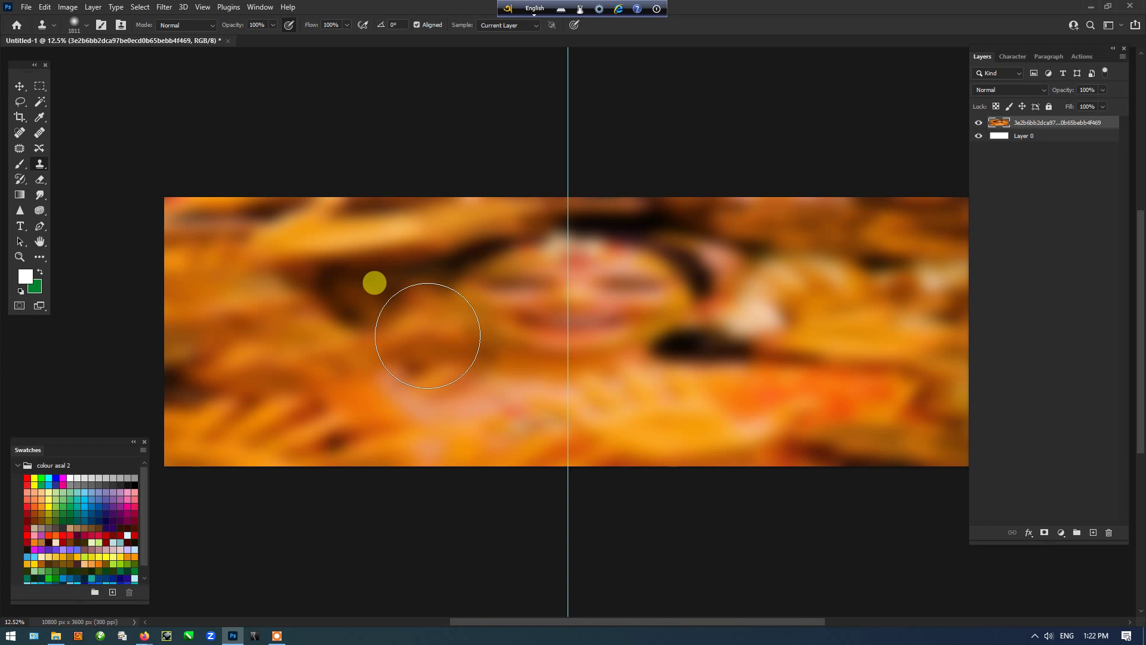
{"action": "mouse_move", "coordinate": [424, 328]}
{"action": "left_mouse_down"}
{"action": "mouse_move", "coordinate": [351, 296]}
{"action": "mouse_move", "coordinate": [373, 347]}
{"action": "mouse_move", "coordinate": [293, 378]}
{"action": "mouse_move", "coordinate": [383, 364]}
{"action": "mouse_move", "coordinate": [356, 331]}
{"action": "mouse_move", "coordinate": [407, 354]}
{"action": "mouse_move", "coordinate": [418, 399]}
{"action": "mouse_move", "coordinate": [403, 384]}
{"action": "mouse_move", "coordinate": [393, 359]}
{"action": "left_mouse_up"}
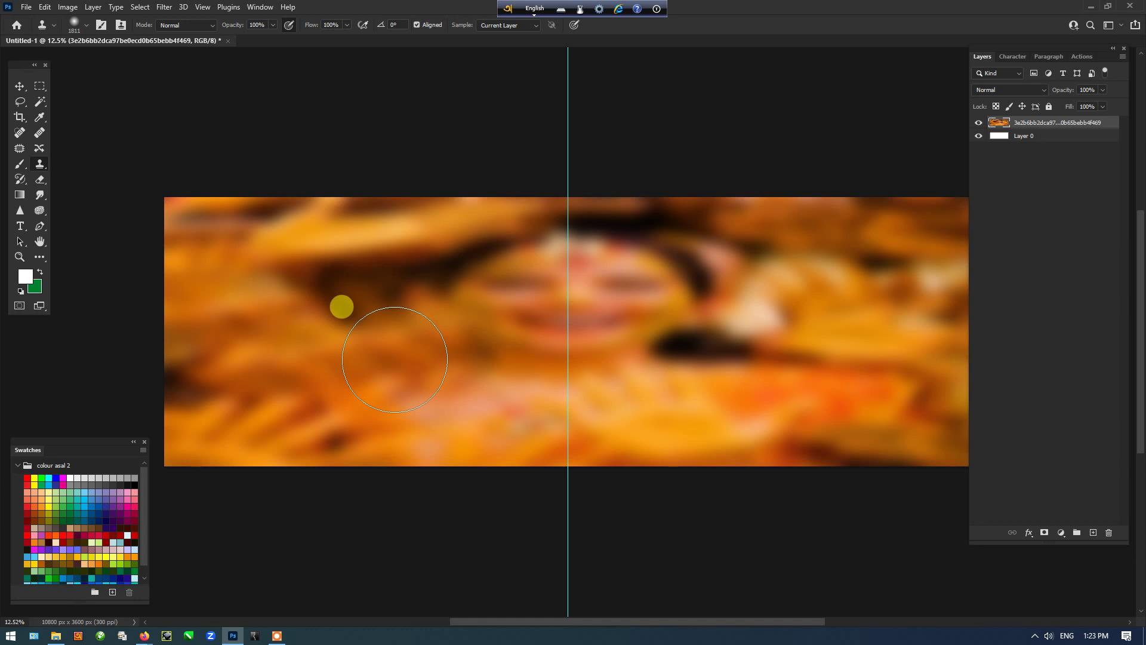
{"action": "mouse_move", "coordinate": [394, 360]}
{"action": "left_mouse_down"}
{"action": "mouse_move", "coordinate": [381, 373]}
{"action": "mouse_move", "coordinate": [314, 384]}
{"action": "mouse_move", "coordinate": [292, 409]}
{"action": "mouse_move", "coordinate": [295, 394]}
{"action": "left_mouse_up"}
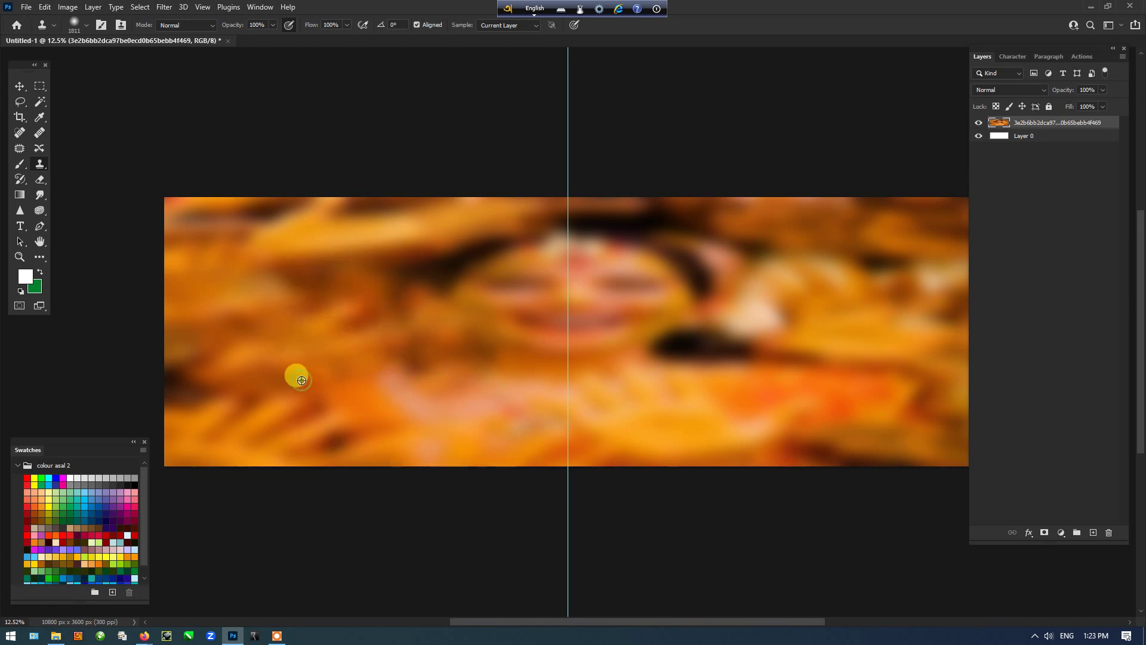
Step: Resample the orange texture and clone it over the face's left edge and the dark hair above the forehead
{"action": "left_click", "coordinate": [301, 380], "text": "alt"}
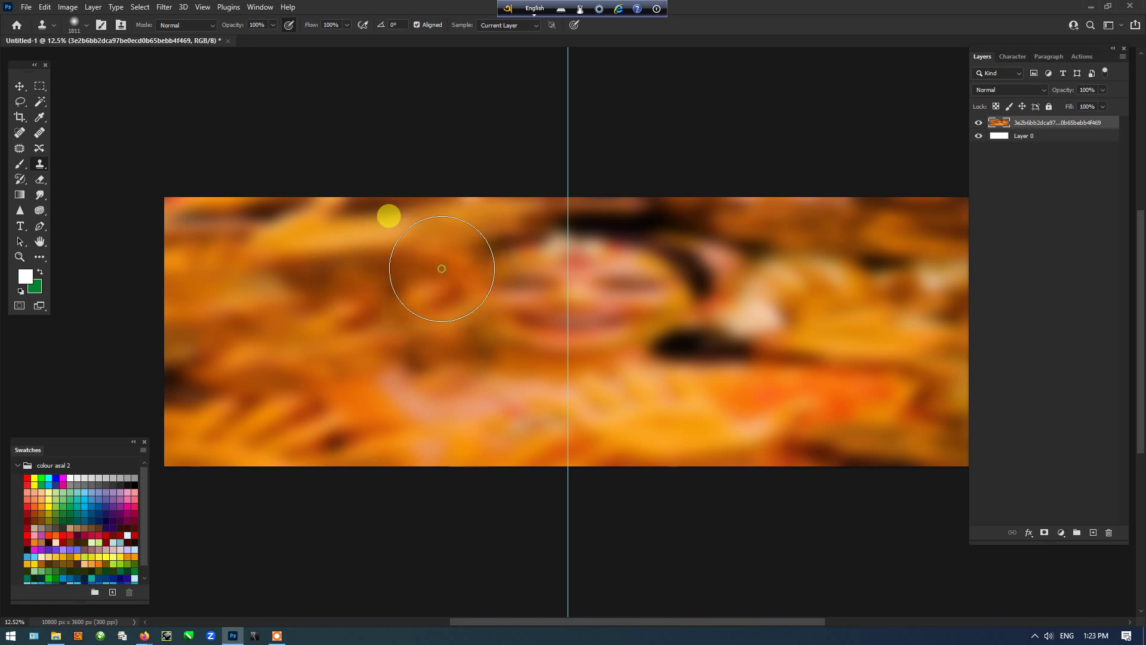
{"action": "mouse_move", "coordinate": [442, 269]}
{"action": "left_mouse_down"}
{"action": "mouse_move", "coordinate": [434, 350]}
{"action": "mouse_move", "coordinate": [350, 431]}
{"action": "left_mouse_up"}
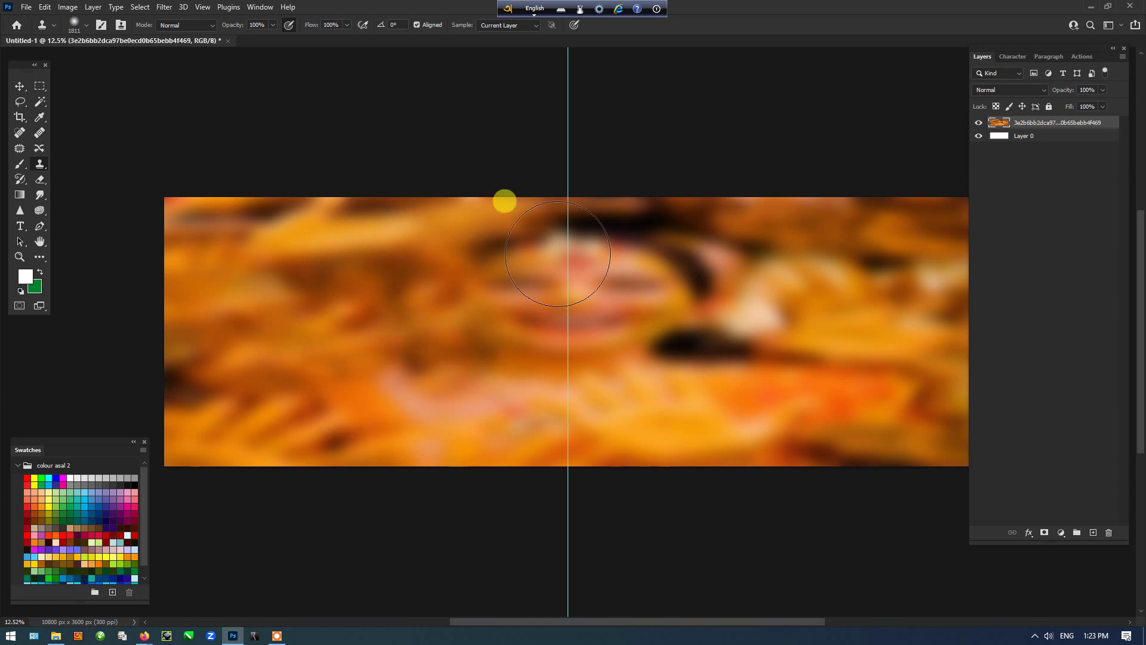
{"action": "left_click_drag", "start_coordinate": [557, 254], "coordinate": [581, 237]}
Step: Clone orange texture over the dark hair and patches on the right side of the blurred face and the upper right area
{"action": "left_click", "coordinate": [358, 369], "text": "alt"}
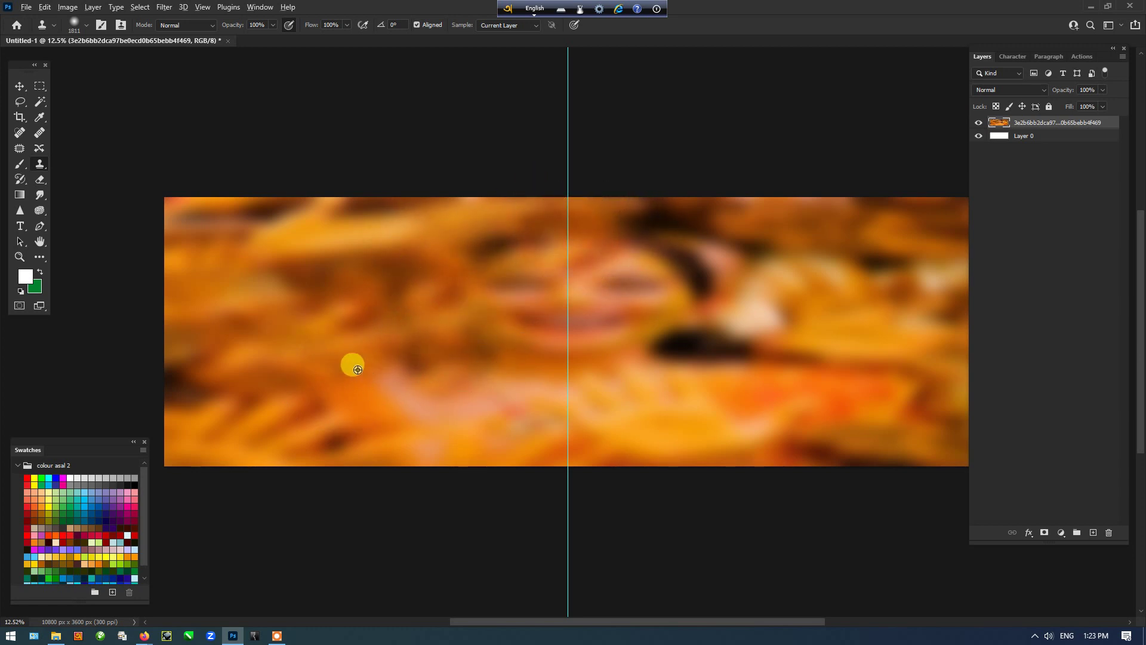
{"action": "mouse_move", "coordinate": [885, 335]}
{"action": "left_mouse_down"}
{"action": "mouse_move", "coordinate": [685, 350]}
{"action": "mouse_move", "coordinate": [829, 353]}
{"action": "mouse_move", "coordinate": [951, 394]}
{"action": "mouse_move", "coordinate": [889, 394]}
{"action": "mouse_move", "coordinate": [704, 277]}
{"action": "mouse_move", "coordinate": [836, 313]}
{"action": "mouse_move", "coordinate": [923, 387]}
{"action": "left_mouse_up"}
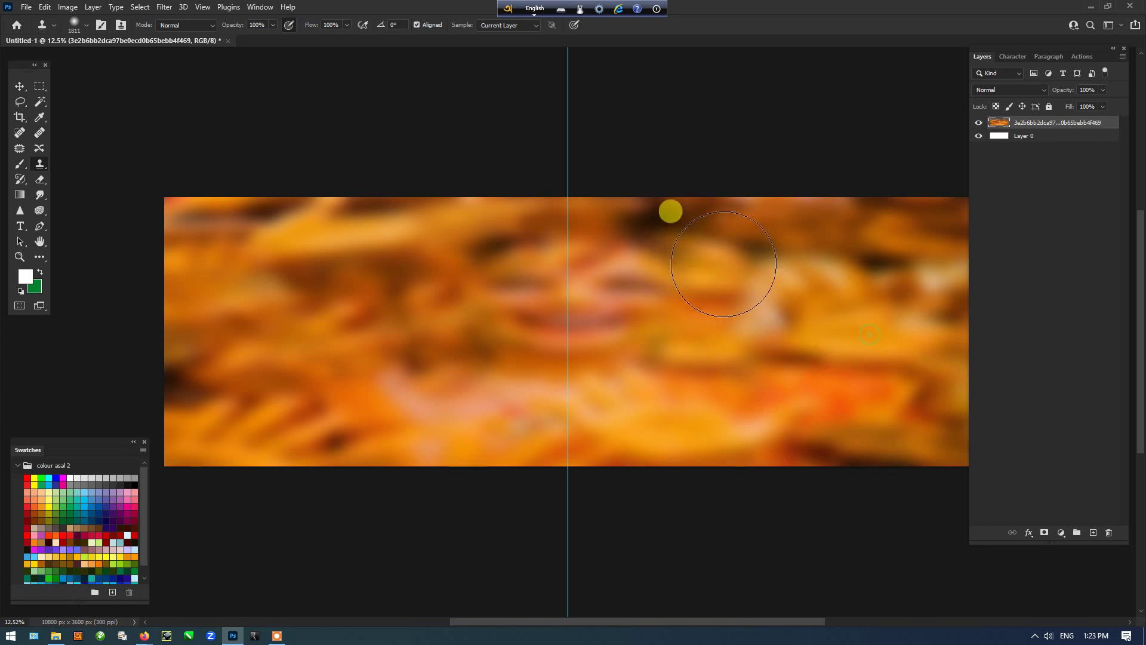
{"action": "left_click_drag", "start_coordinate": [723, 264], "coordinate": [655, 225]}
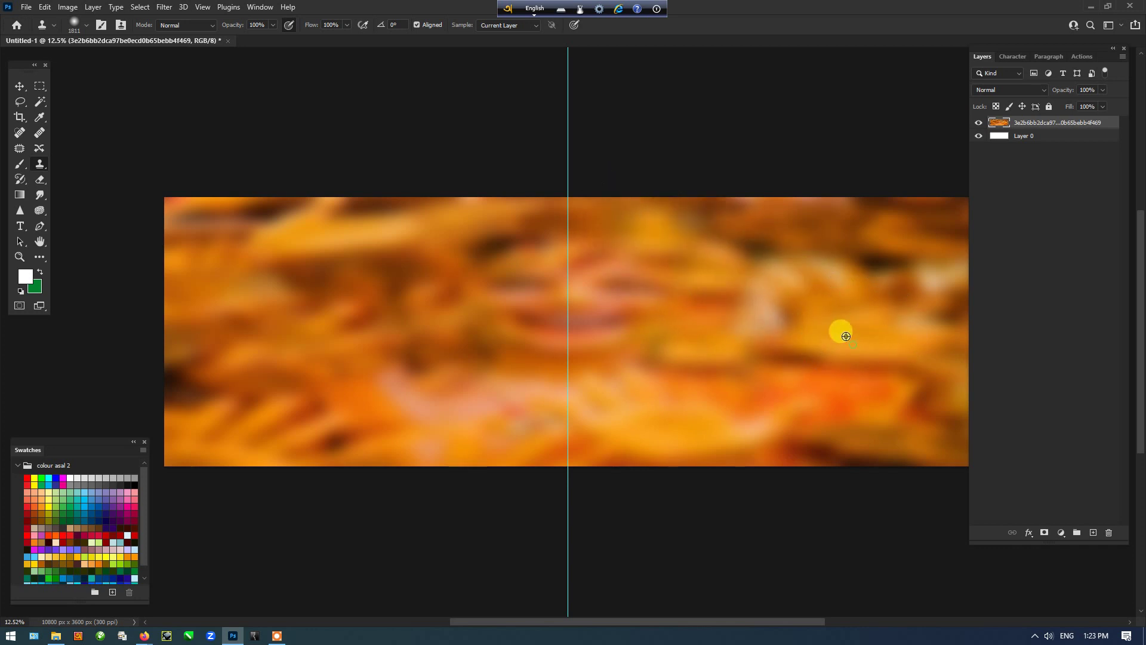
{"action": "left_click", "coordinate": [846, 336], "text": "alt"}
{"action": "mouse_move", "coordinate": [845, 336]}
{"action": "left_mouse_down"}
{"action": "mouse_move", "coordinate": [767, 256]}
{"action": "mouse_move", "coordinate": [838, 329]}
{"action": "mouse_move", "coordinate": [887, 266]}
{"action": "left_mouse_up"}
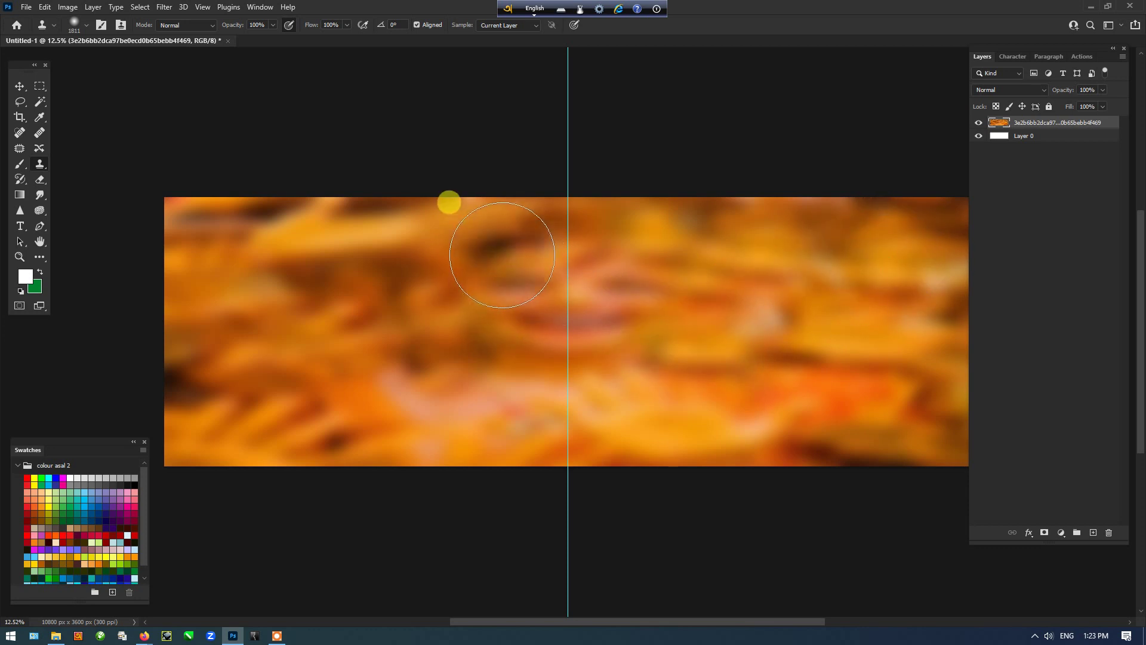
Step: Apply a Gaussian Blur with a 52.4-pixel radius to the retouched image layer
{"action": "key", "text": "v"}
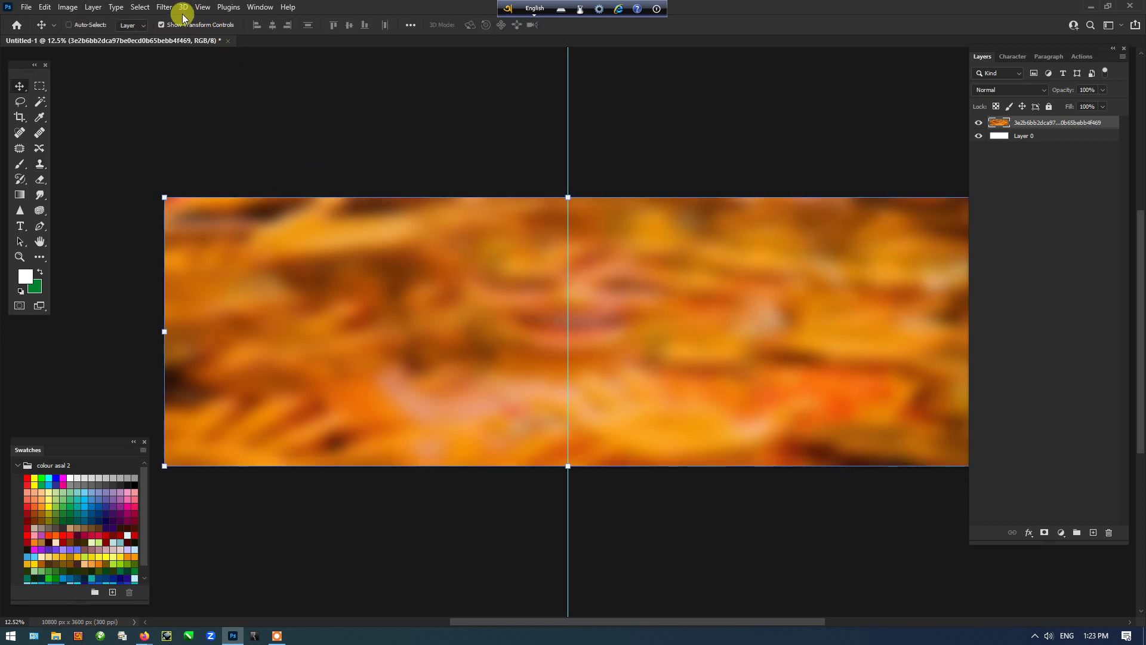
{"action": "left_click", "coordinate": [164, 8]}
{"action": "mouse_move", "coordinate": [206, 160]}
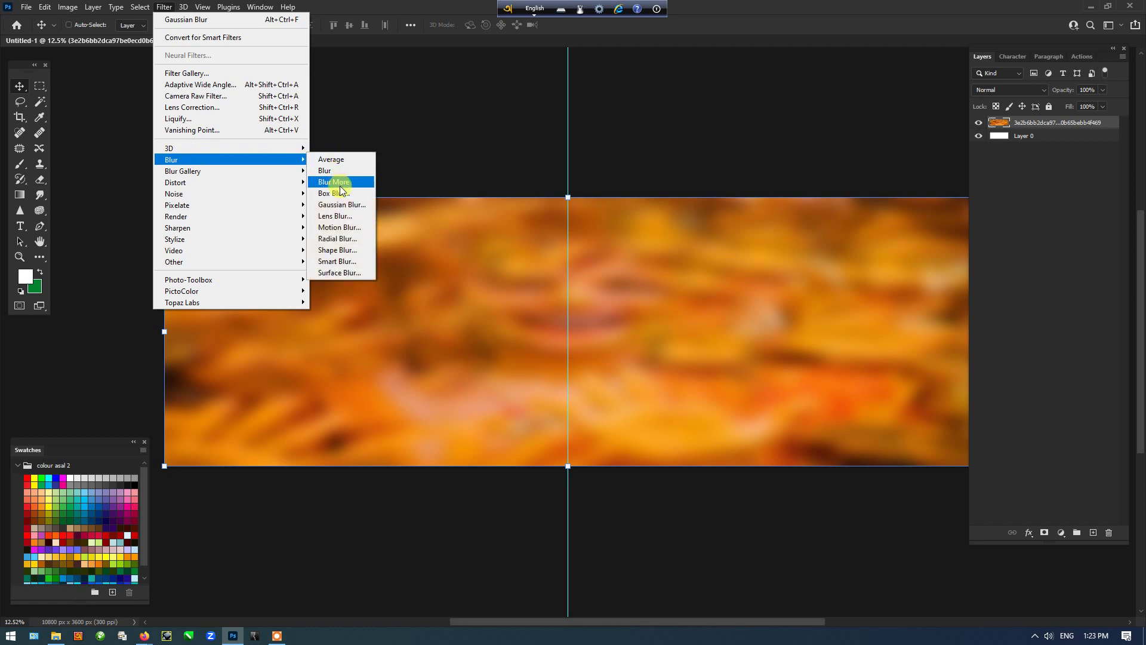
{"action": "left_click", "coordinate": [340, 204]}
{"action": "left_click_drag", "start_coordinate": [392, 248], "coordinate": [751, 220]}
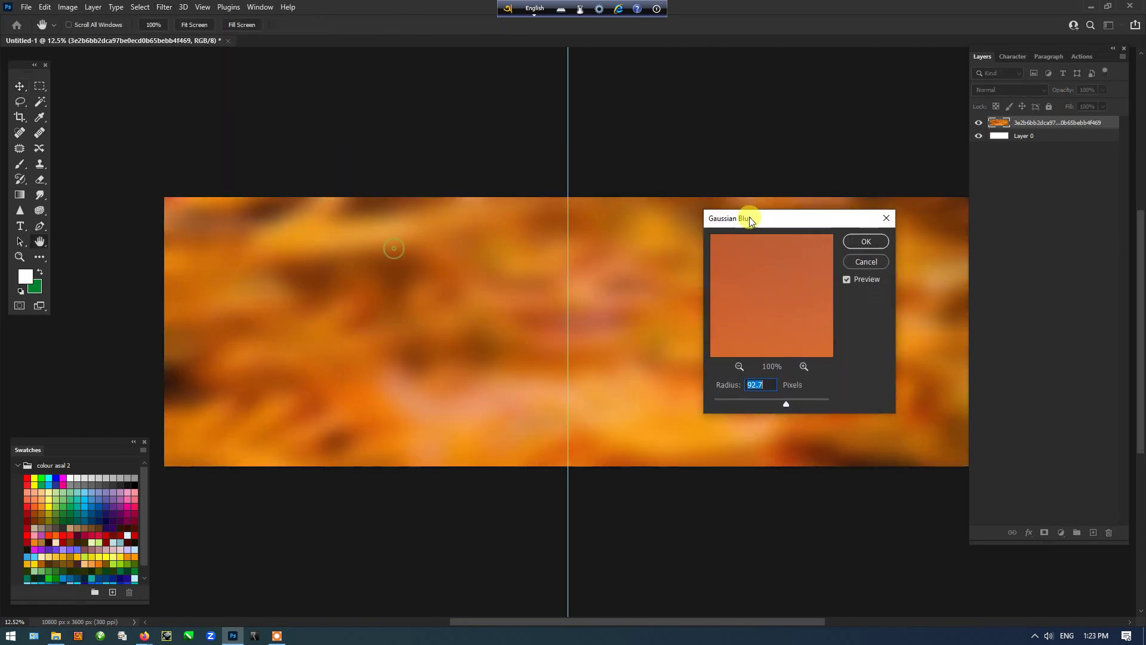
{"action": "left_click", "coordinate": [779, 399]}
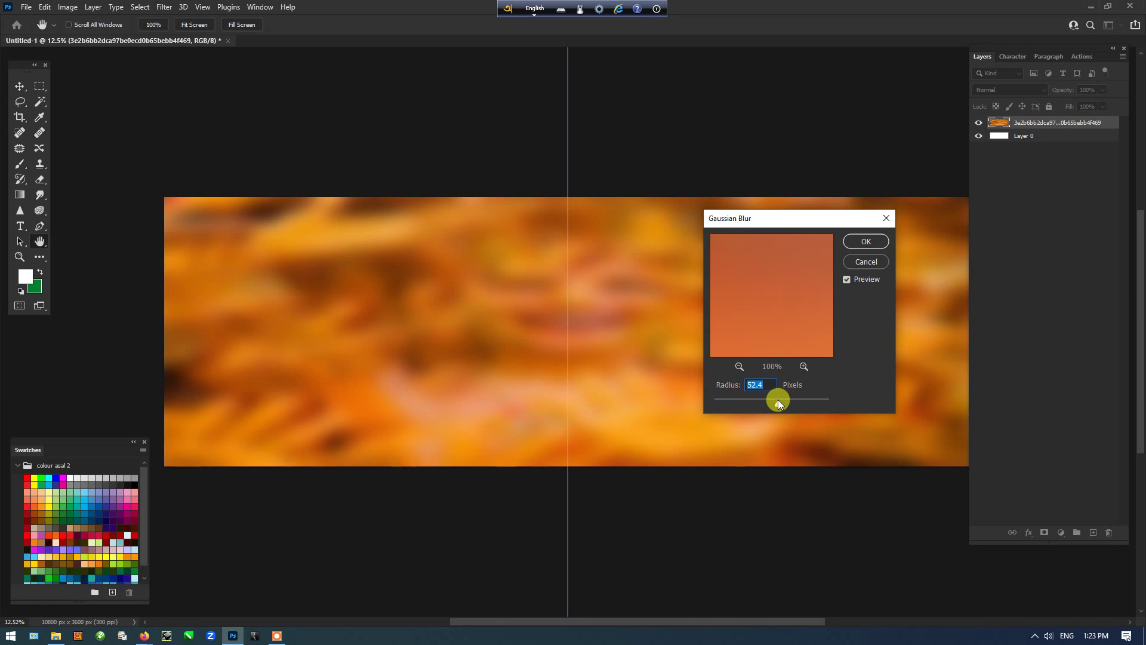
{"action": "left_click", "coordinate": [866, 243]}
{"action": "key", "text": "v"}
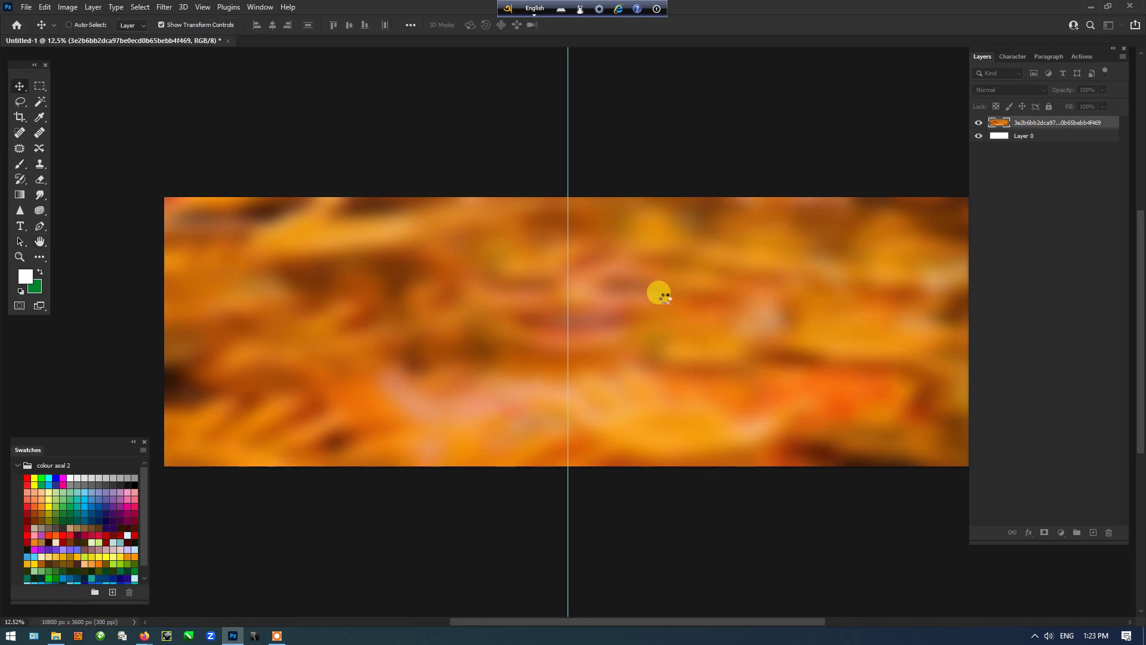
{"action": "key", "text": "Tab"}
{"action": "key", "text": "ctrl+0"}
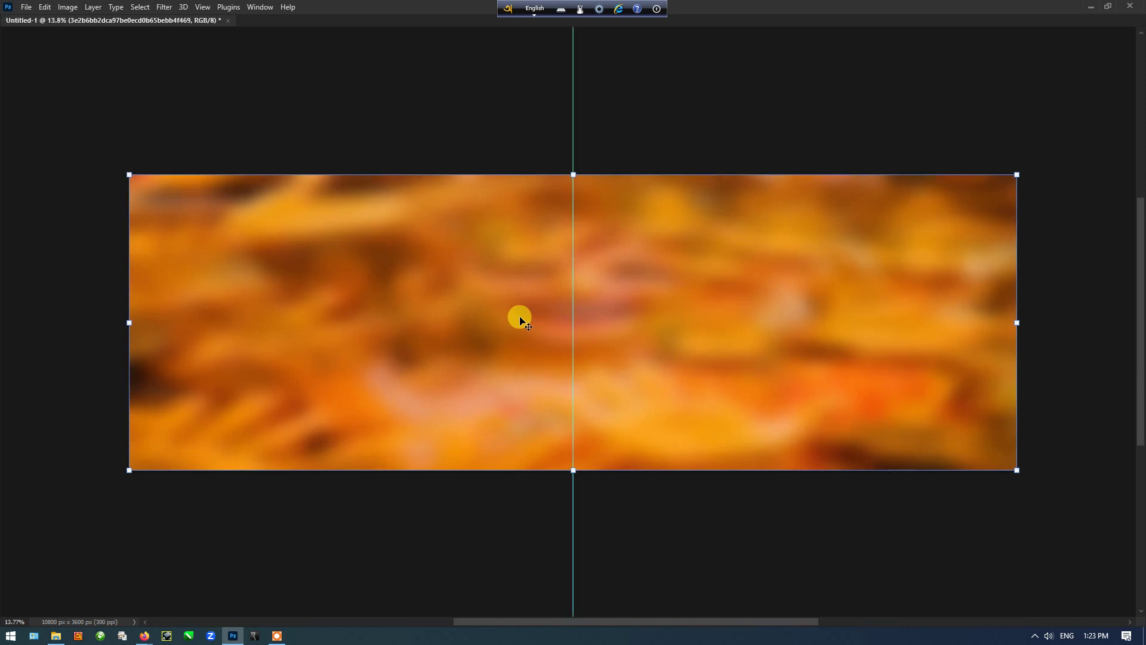
{"action": "scroll", "coordinate": [519, 320], "scroll_direction": "up", "scroll_amount": 2}
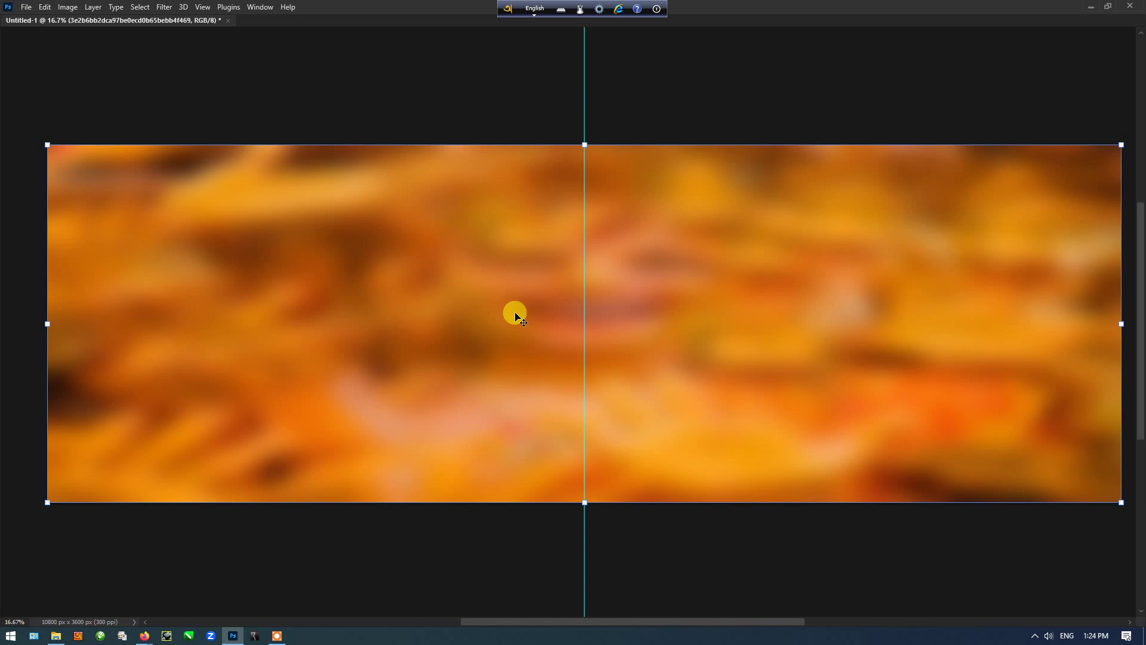
{"action": "left_click_drag", "start_coordinate": [507, 299], "coordinate": [489, 279]}
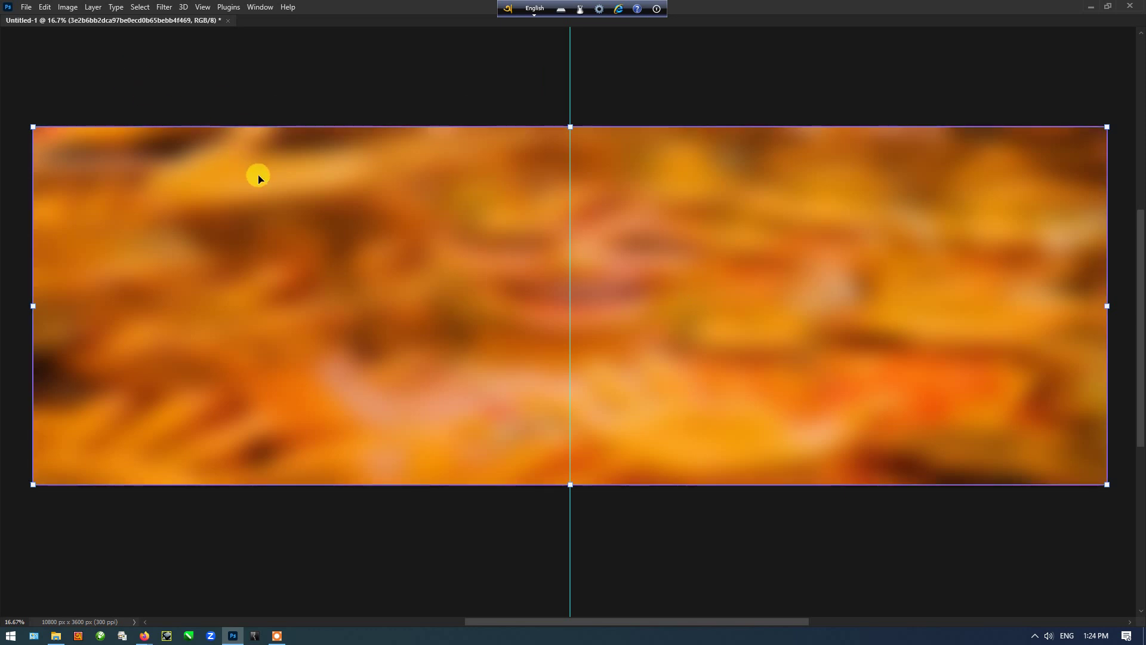
{"action": "key", "text": "ctrl+shift+m"}
{"action": "left_click_drag", "start_coordinate": [848, 114], "coordinate": [591, 111]}
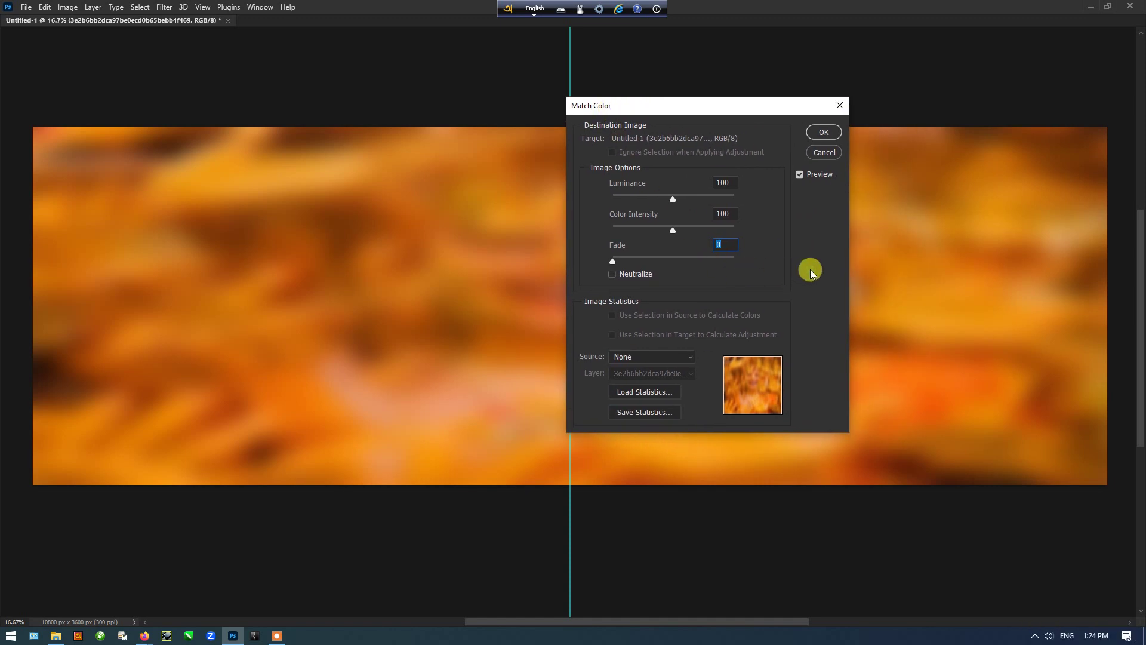
{"action": "left_click", "coordinate": [824, 153]}
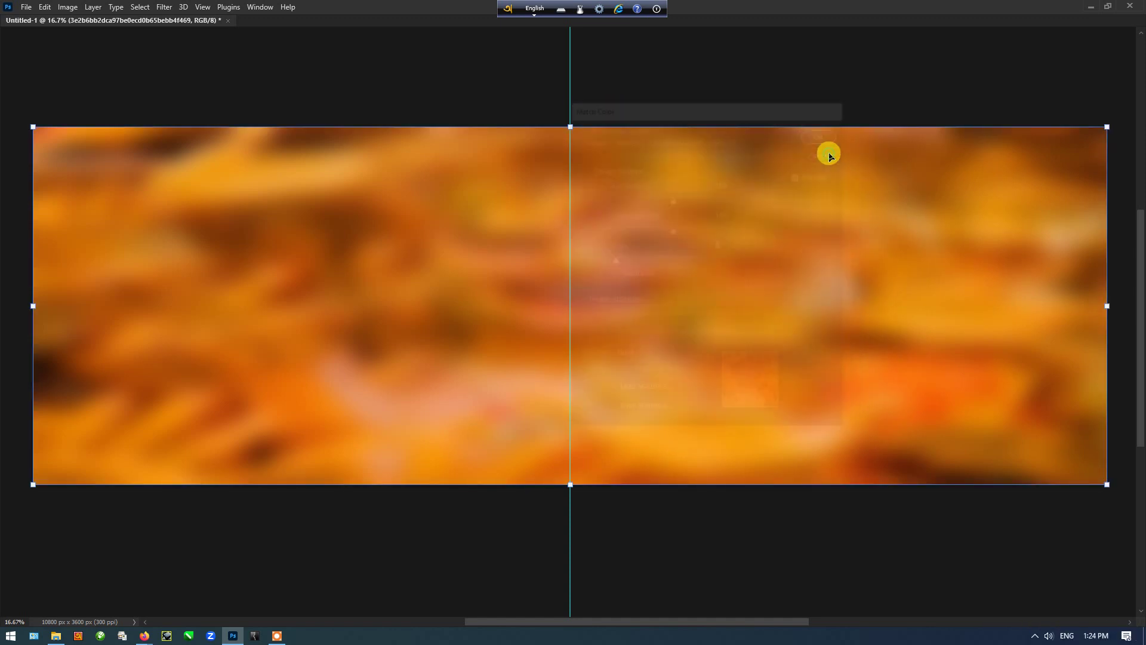
Step: Apply Match Color to the blurred layer with Luminance 143 and Color Intensity 60
{"action": "left_click", "coordinate": [68, 8]}
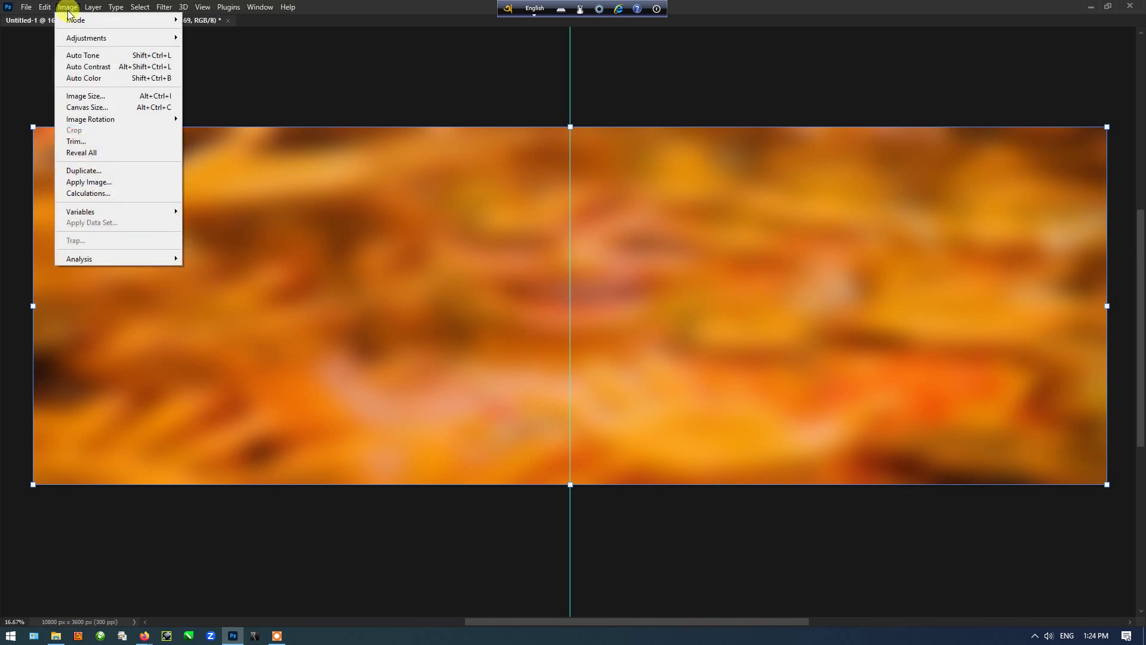
{"action": "mouse_move", "coordinate": [70, 40]}
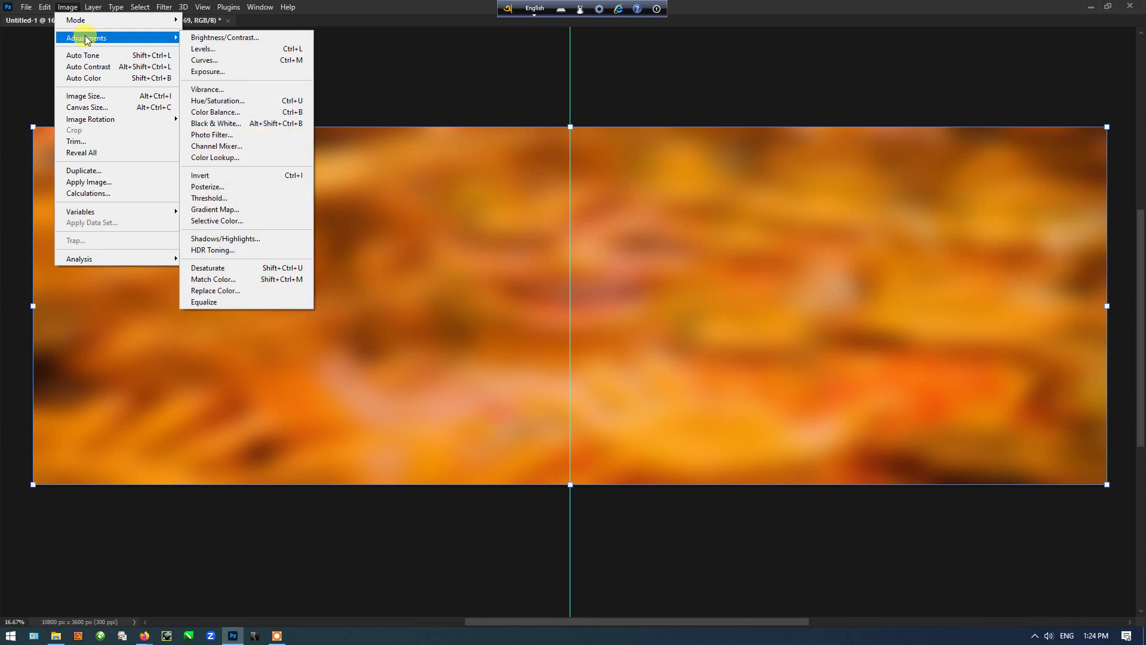
{"action": "left_click", "coordinate": [244, 279]}
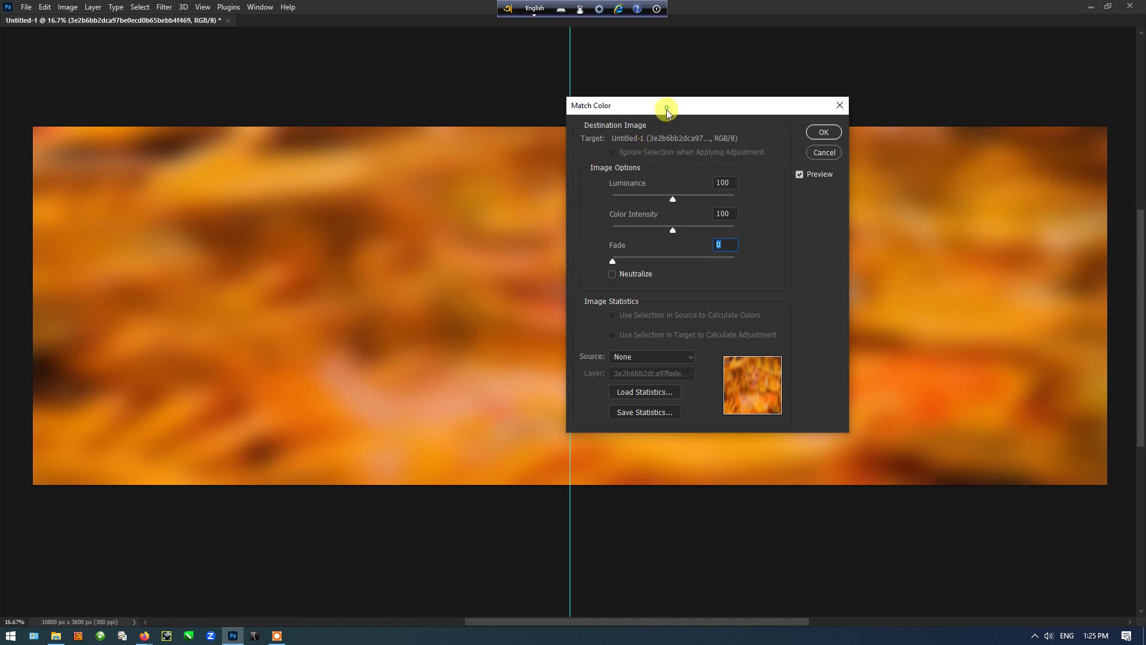
{"action": "left_click_drag", "start_coordinate": [668, 113], "coordinate": [721, 208]}
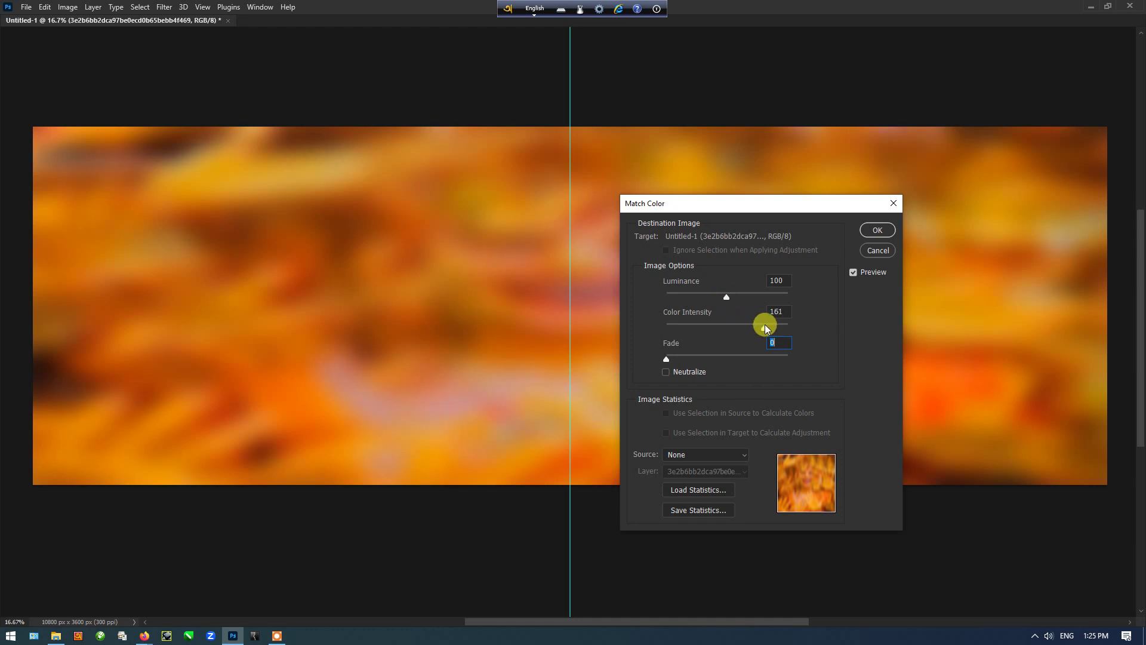
{"action": "left_click_drag", "start_coordinate": [760, 327], "coordinate": [702, 327]}
{"action": "mouse_move", "coordinate": [766, 296]}
{"action": "left_mouse_down"}
{"action": "mouse_move", "coordinate": [796, 297]}
{"action": "mouse_move", "coordinate": [710, 297]}
{"action": "mouse_move", "coordinate": [795, 297]}
{"action": "mouse_move", "coordinate": [766, 295]}
{"action": "left_mouse_up"}
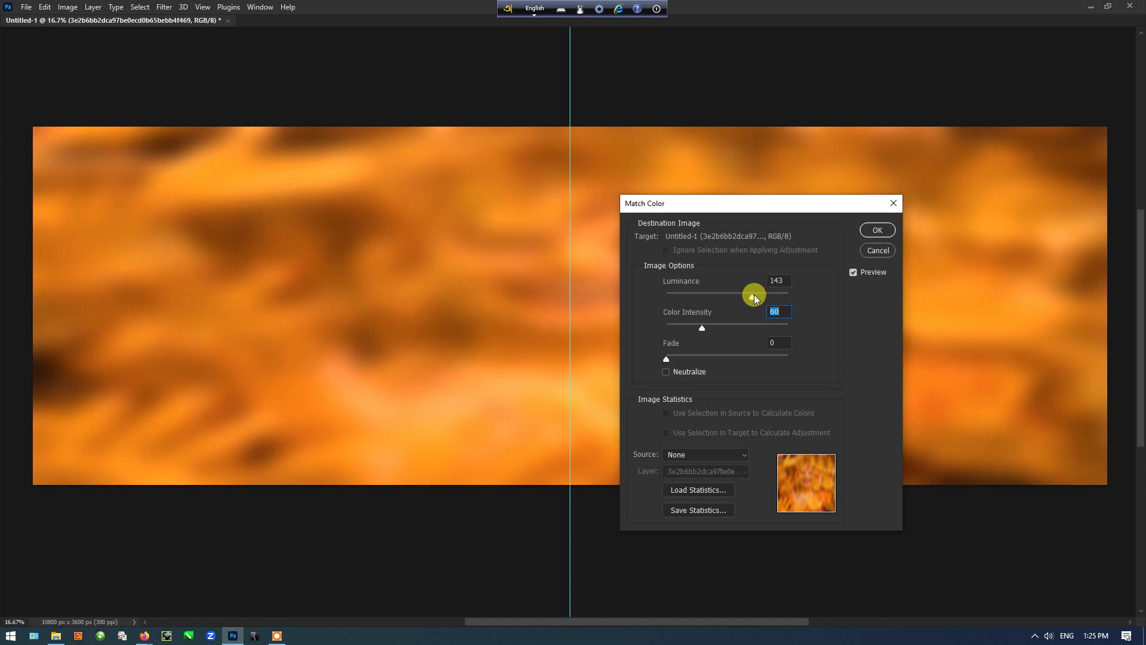
{"action": "left_click", "coordinate": [873, 230]}
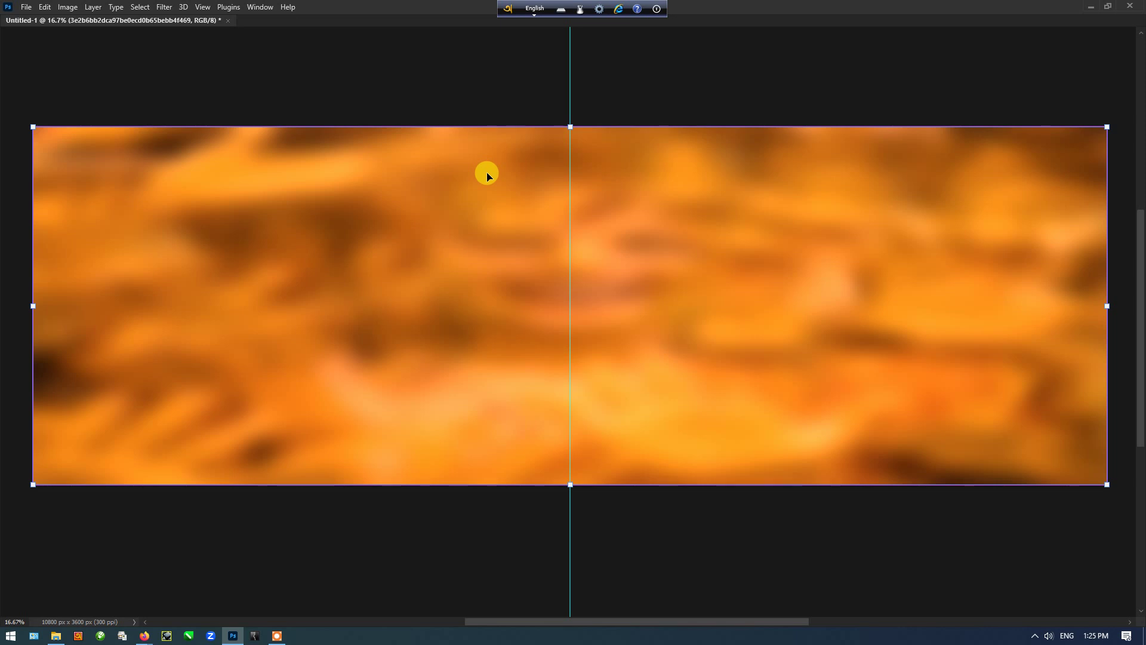
Step: Apply Hue/Saturation to the layer with the hue at +8, and adjust saturation and lightness for a brighter golden tone
{"action": "key", "text": "ctrl+u"}
{"action": "left_click_drag", "start_coordinate": [849, 405], "coordinate": [662, 302]}
{"action": "mouse_move", "coordinate": [757, 383]}
{"action": "left_mouse_down"}
{"action": "mouse_move", "coordinate": [706, 382]}
{"action": "mouse_move", "coordinate": [822, 374]}
{"action": "mouse_move", "coordinate": [696, 373]}
{"action": "mouse_move", "coordinate": [762, 367]}
{"action": "left_mouse_up"}
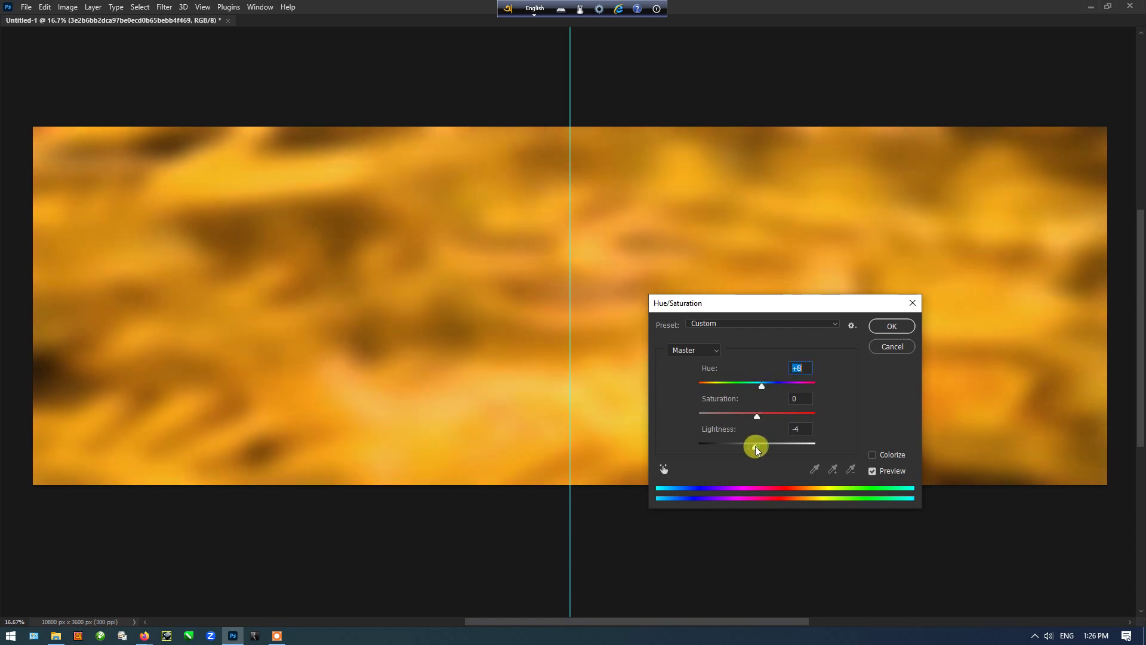
{"action": "left_click_drag", "start_coordinate": [756, 445], "coordinate": [764, 415]}
{"action": "left_click", "coordinate": [886, 329]}
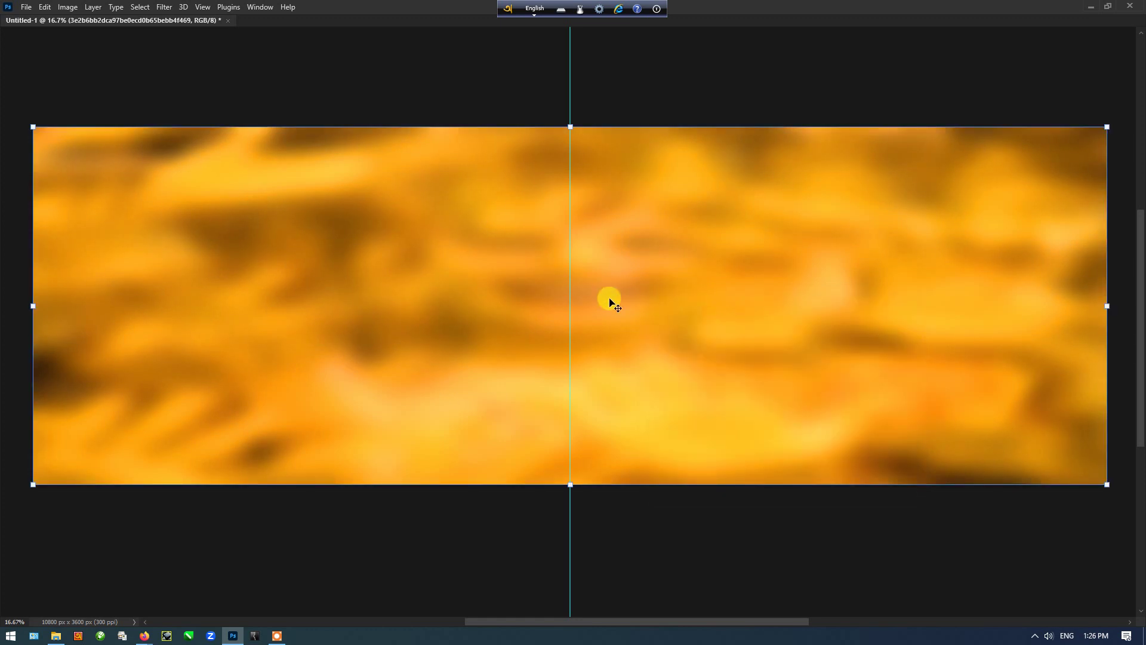
{"action": "scroll", "coordinate": [609, 301], "scroll_direction": "down", "scroll_amount": 2}
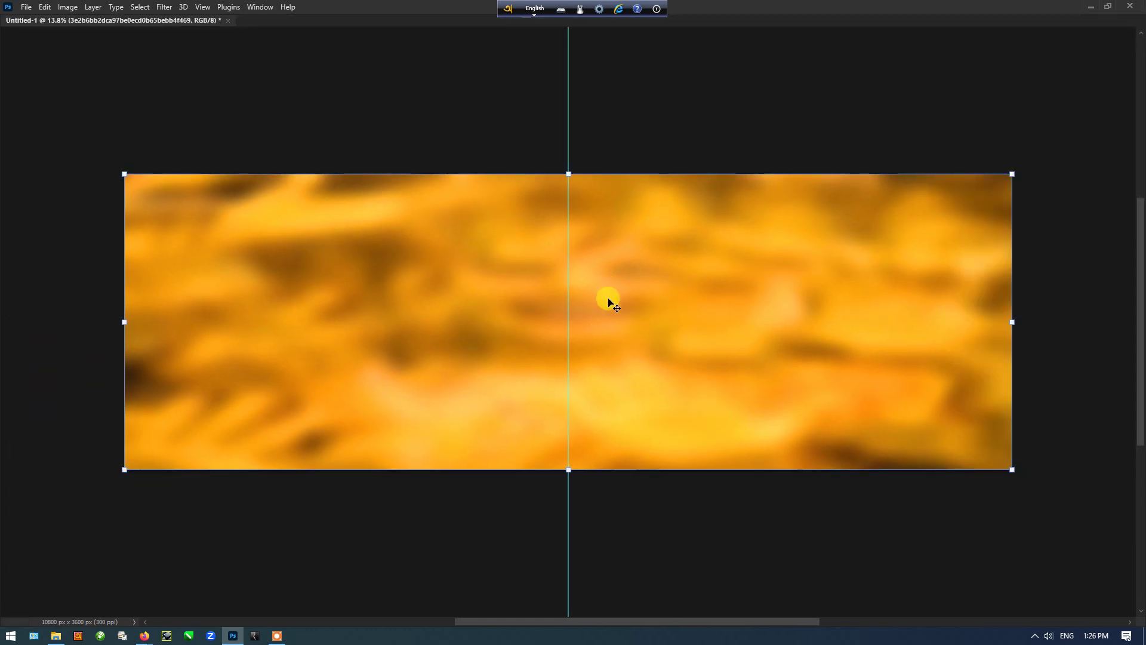
{"action": "scroll", "coordinate": [609, 301], "scroll_direction": "up", "scroll_amount": 1}
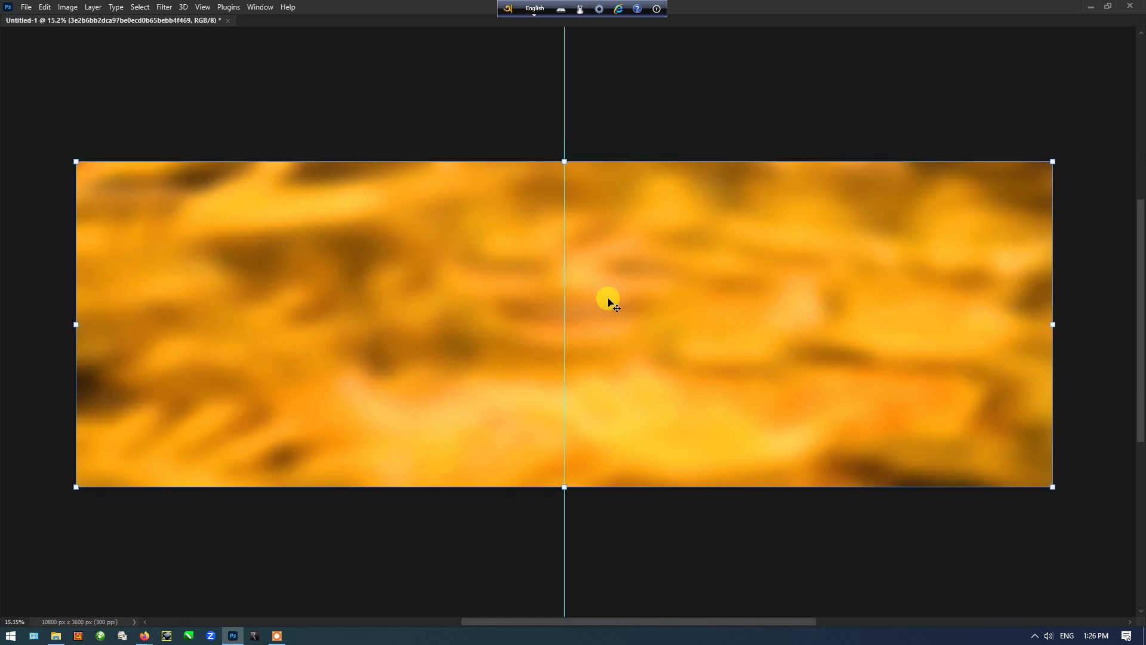
{"action": "left_click_drag", "start_coordinate": [509, 302], "coordinate": [590, 285]}
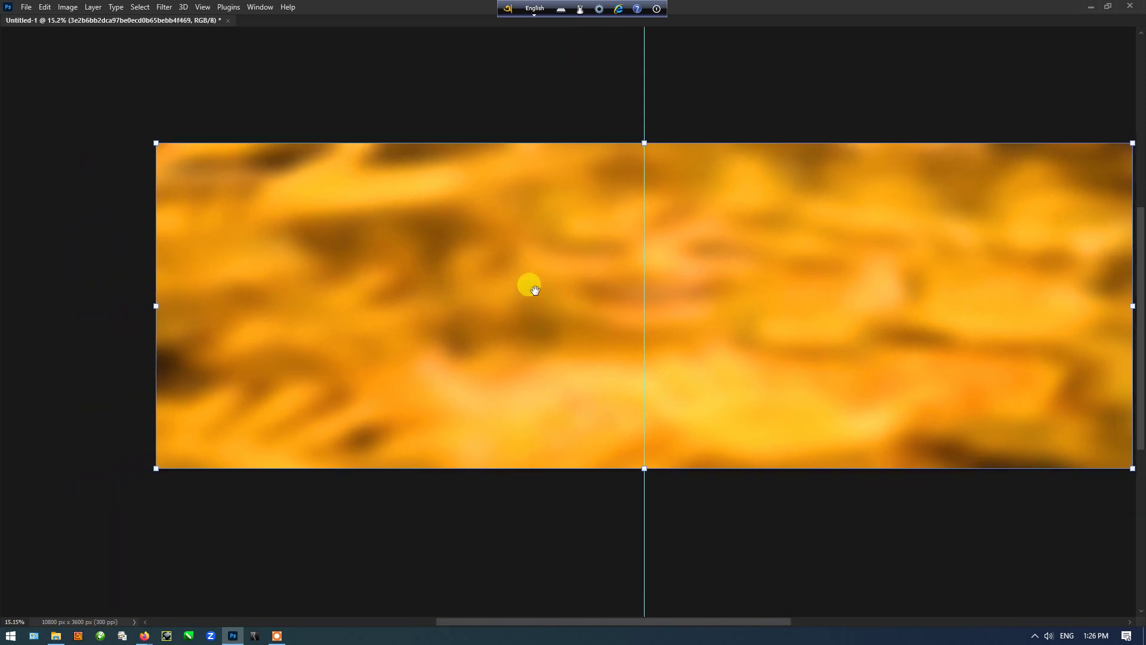
{"action": "scroll", "coordinate": [296, 253], "scroll_direction": "up", "scroll_amount": 2}
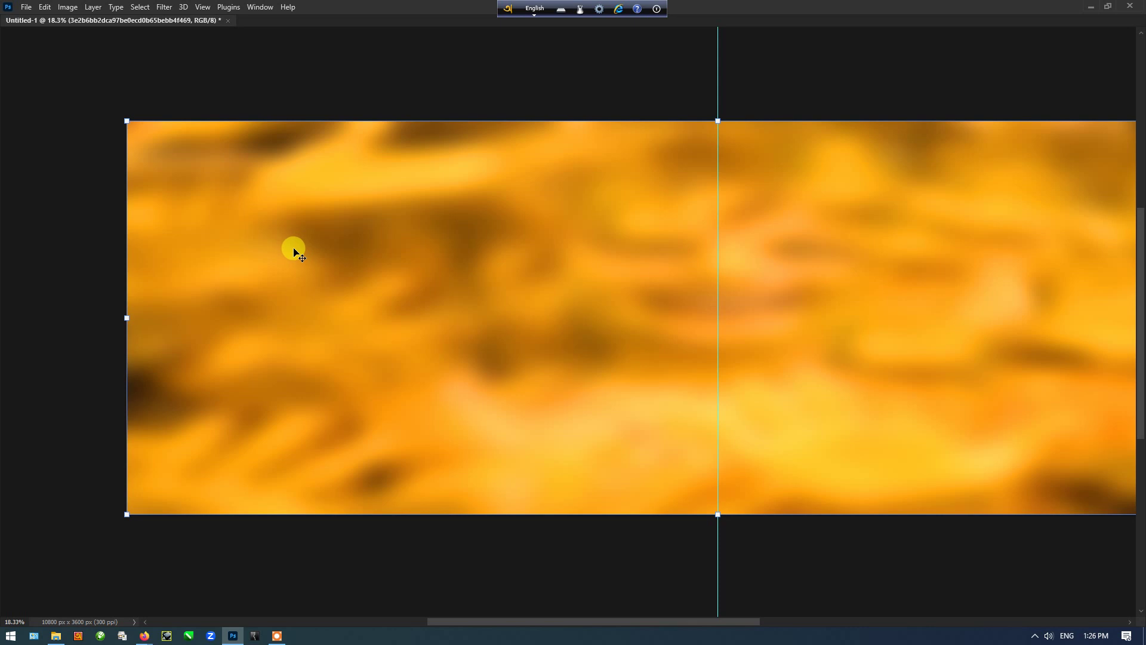
{"action": "left_click_drag", "start_coordinate": [204, 391], "coordinate": [209, 370]}
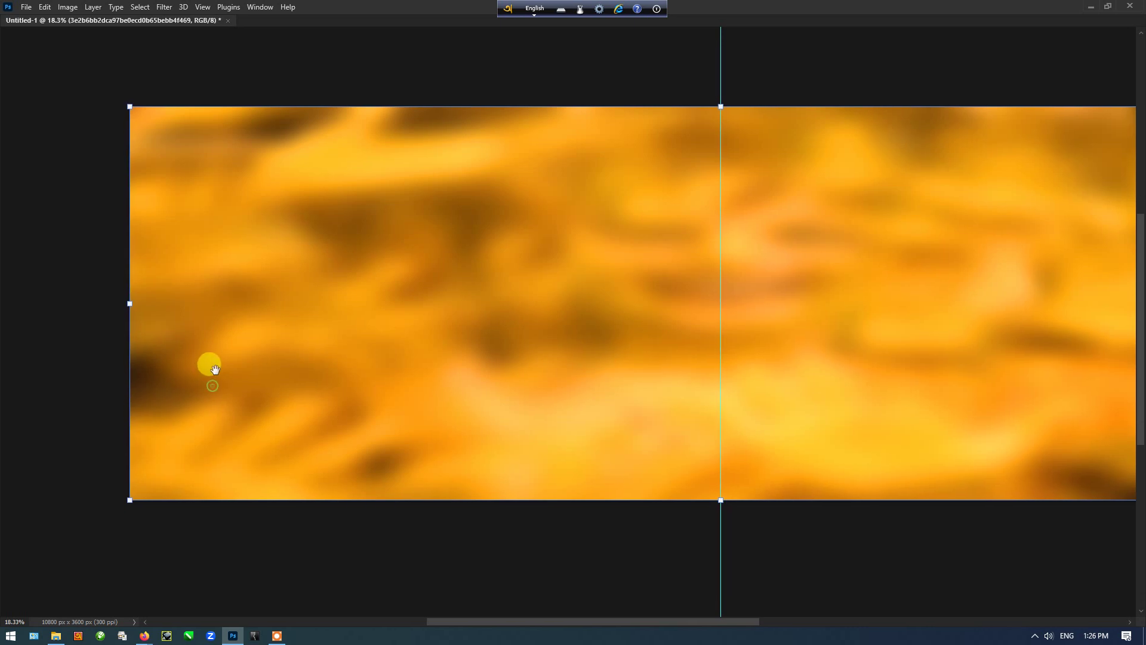
Step: Switch to File Explorer and open the Haldi folder inside Album Clip art > Text Bengali on drive F
{"action": "left_click", "coordinate": [57, 635]}
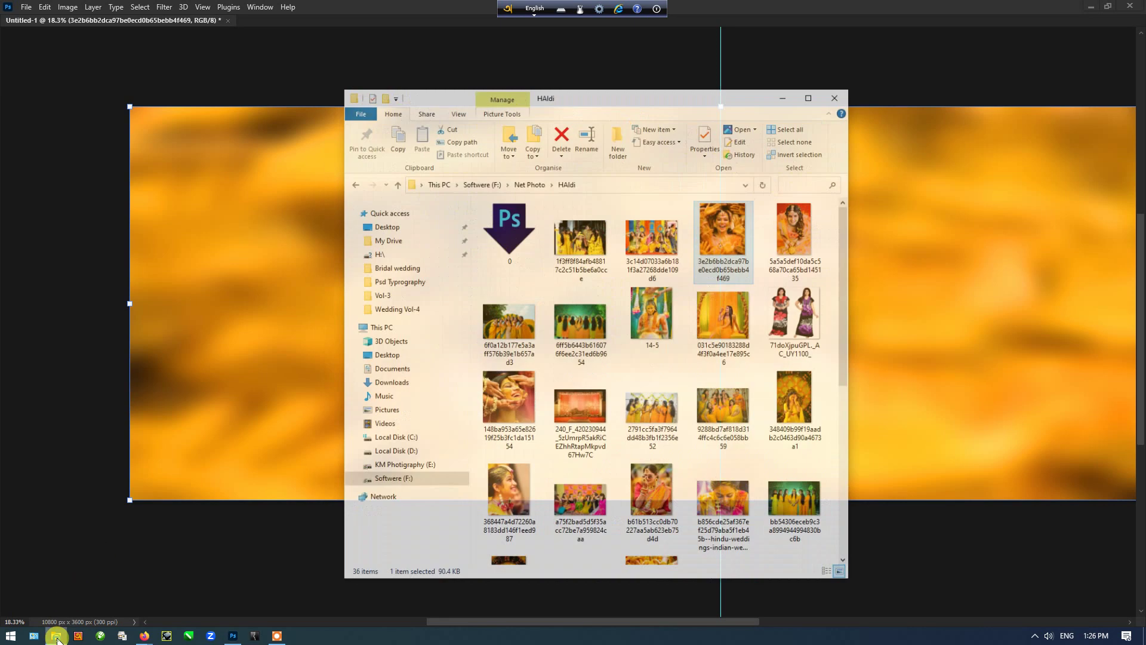
{"action": "left_click", "coordinate": [372, 160]}
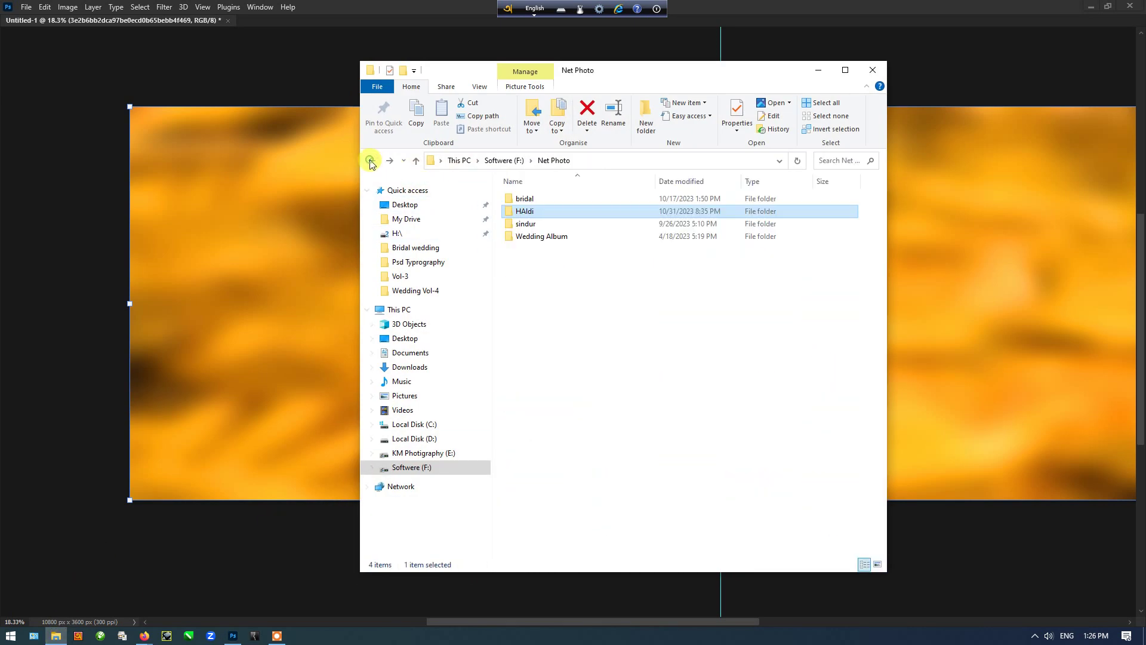
{"action": "left_click", "coordinate": [438, 467]}
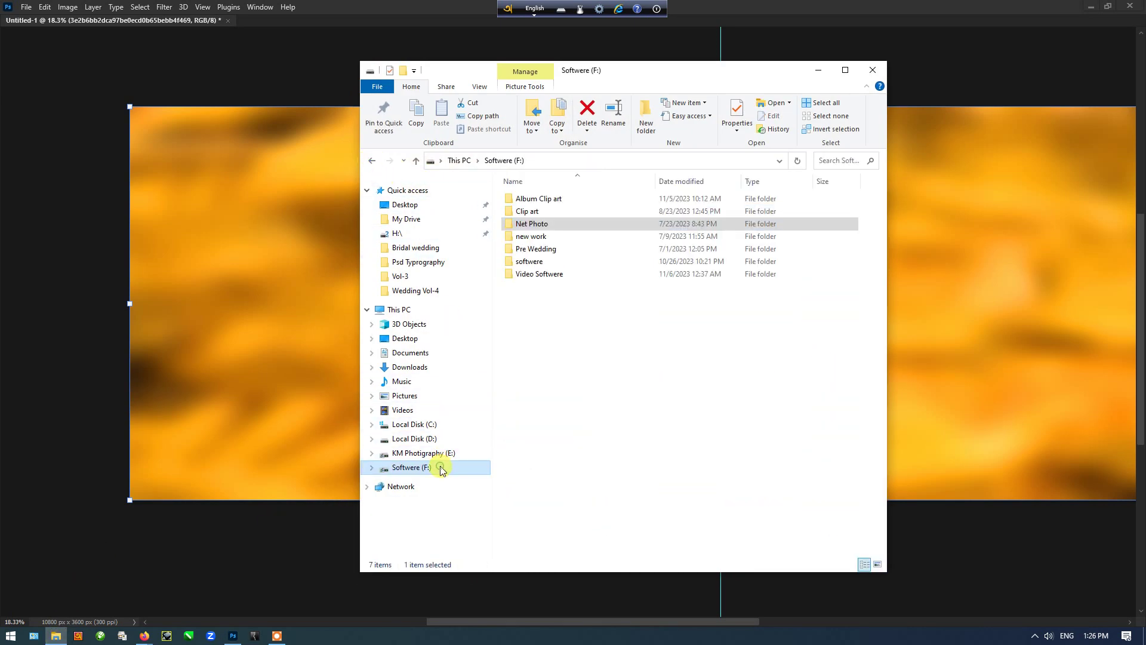
{"action": "double_click", "coordinate": [570, 198]}
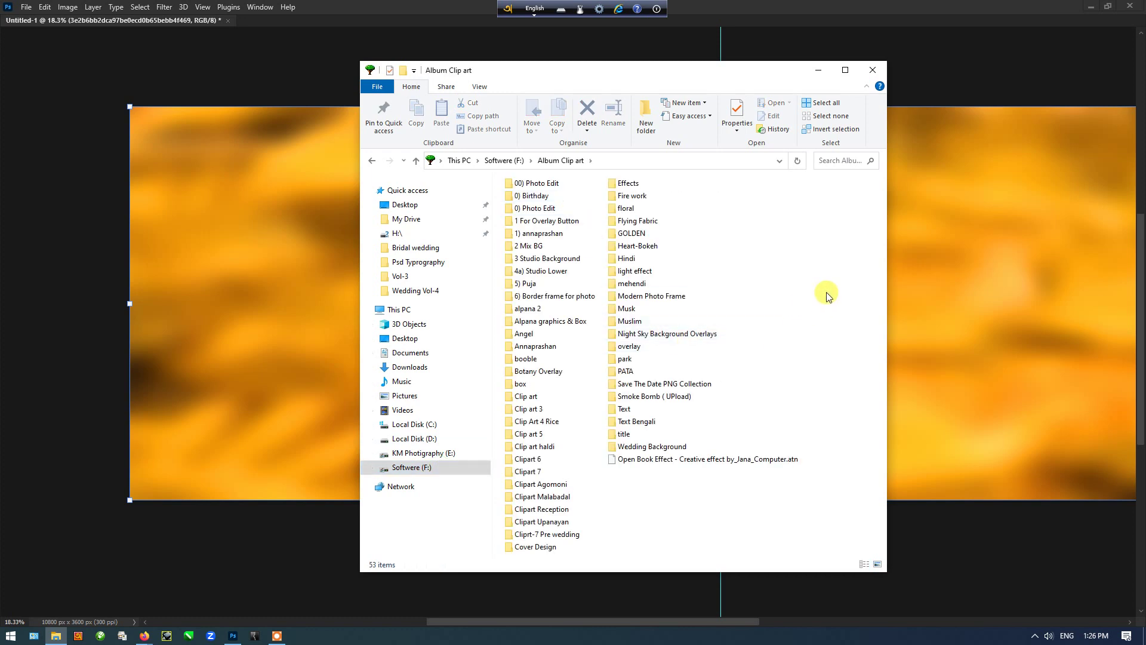
{"action": "key", "text": "t"}
{"action": "key", "text": "Down"}
{"action": "key", "text": "Return"}
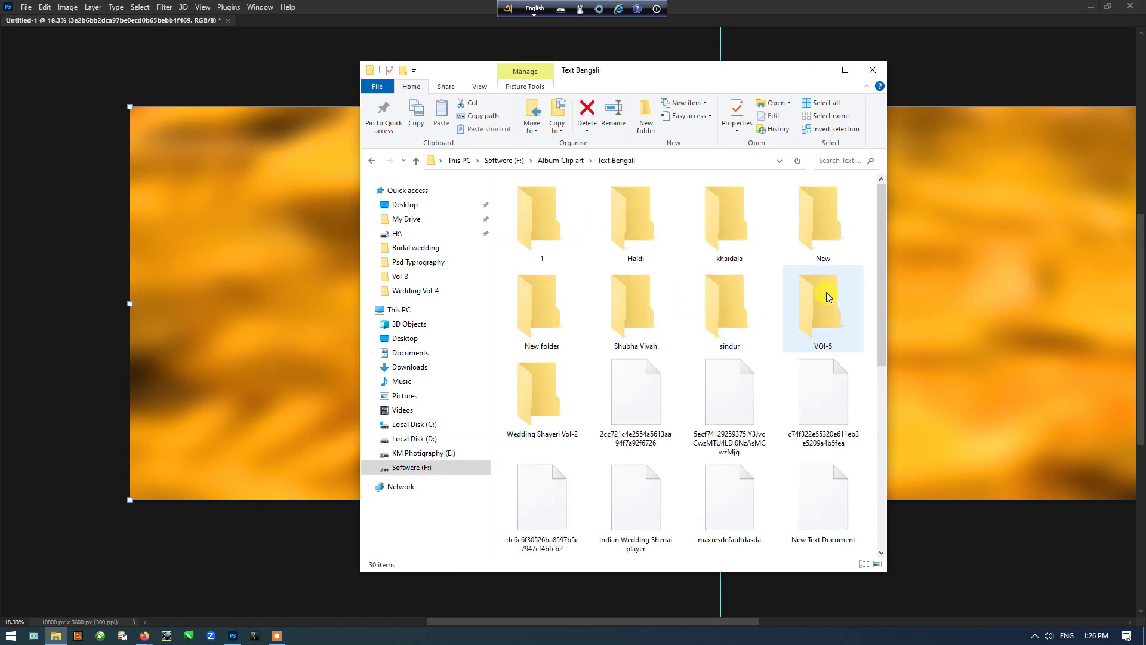
{"action": "double_click", "coordinate": [642, 228]}
{"action": "scroll", "coordinate": [666, 264], "scroll_direction": "down", "scroll_amount": 1, "text": "ctrl"}
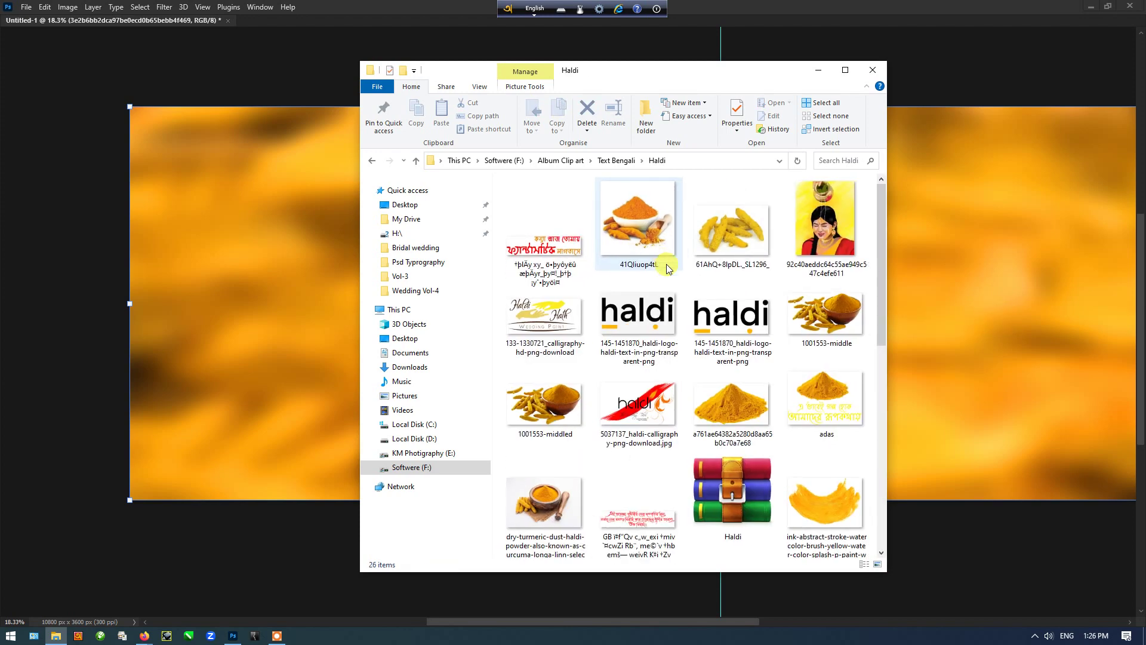
Step: Place the 1001553-middle turmeric bowl image into the banner, scale it down to about a third and move it to the lower middle
{"action": "left_click_drag", "start_coordinate": [808, 314], "coordinate": [282, 334]}
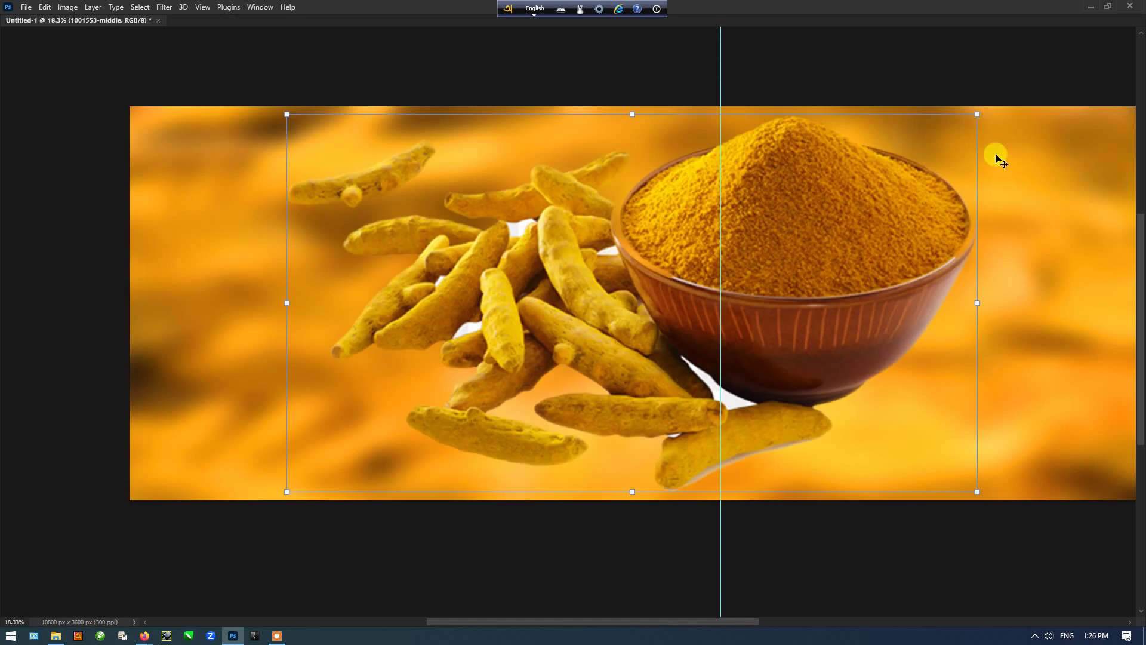
{"action": "left_click_drag", "start_coordinate": [976, 113], "coordinate": [734, 256]}
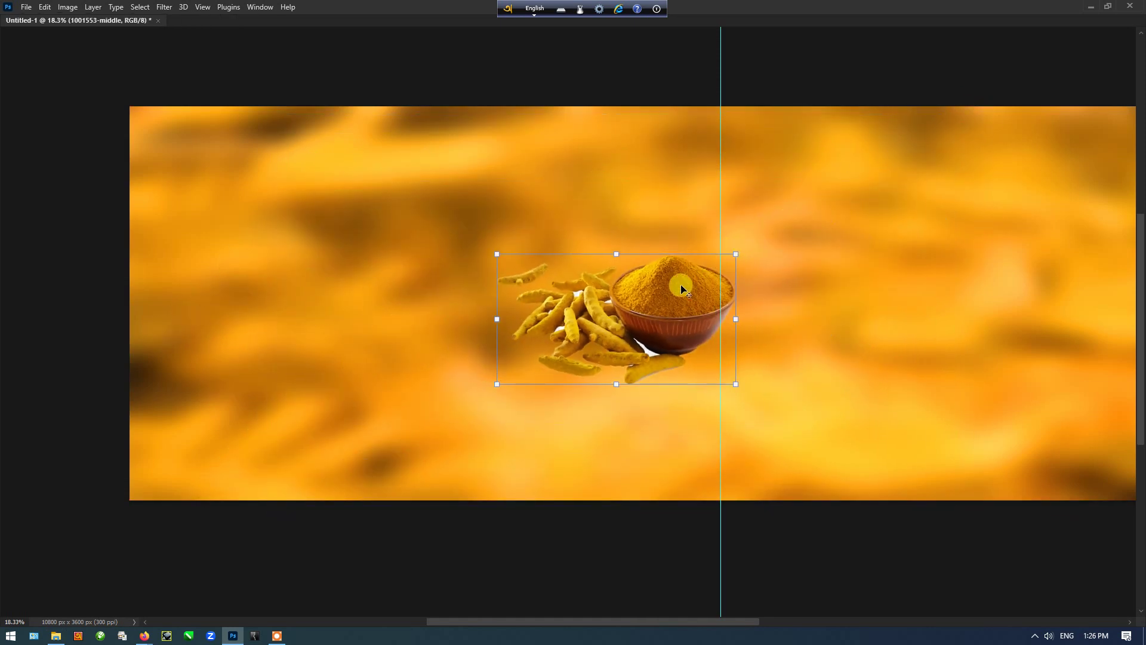
{"action": "left_click_drag", "start_coordinate": [680, 284], "coordinate": [630, 388]}
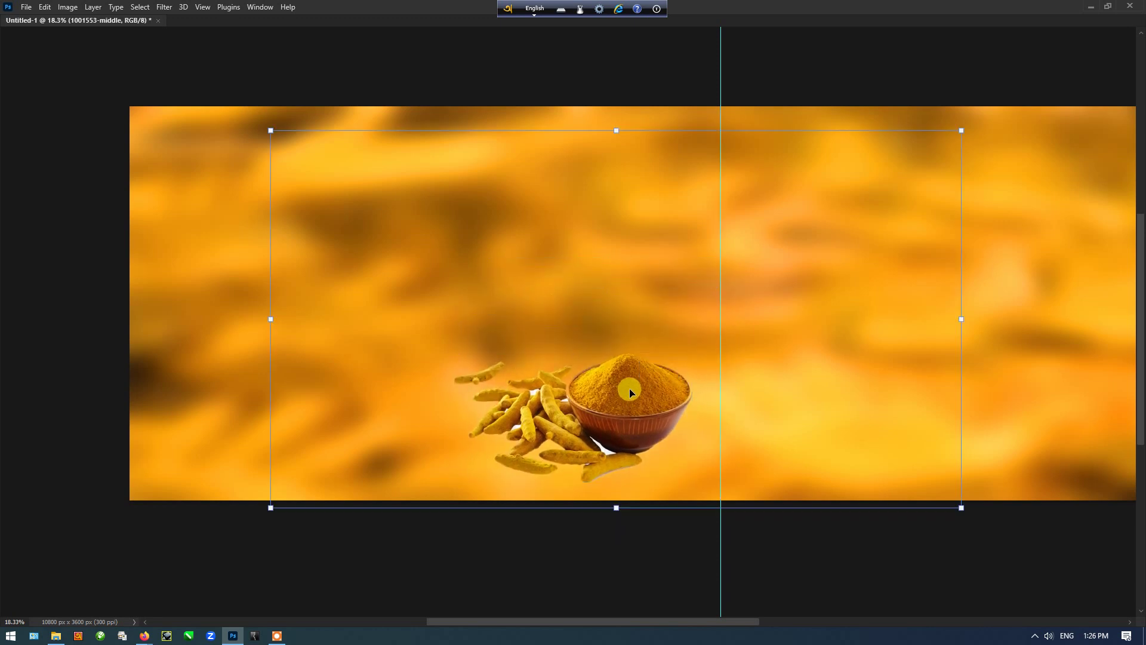
Step: Place the dry-turmeric-dust image with the wooden bowl and pestle, scale it to about half and move it to the banner's upper left
{"action": "left_click", "coordinate": [57, 636]}
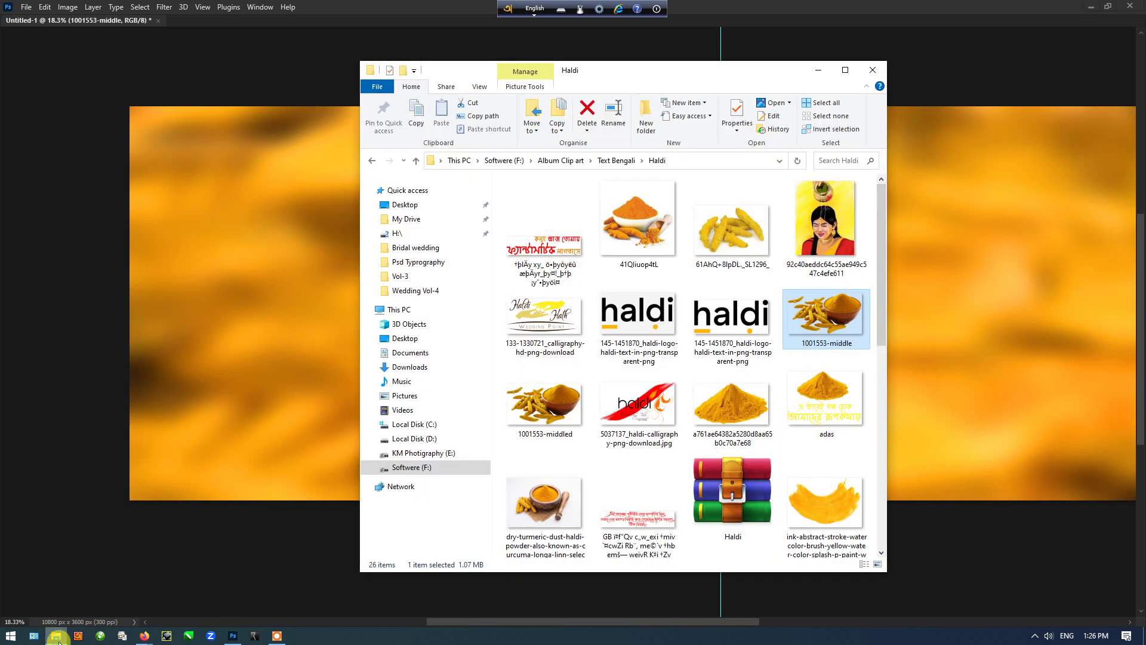
{"action": "left_click_drag", "start_coordinate": [544, 501], "coordinate": [241, 403]}
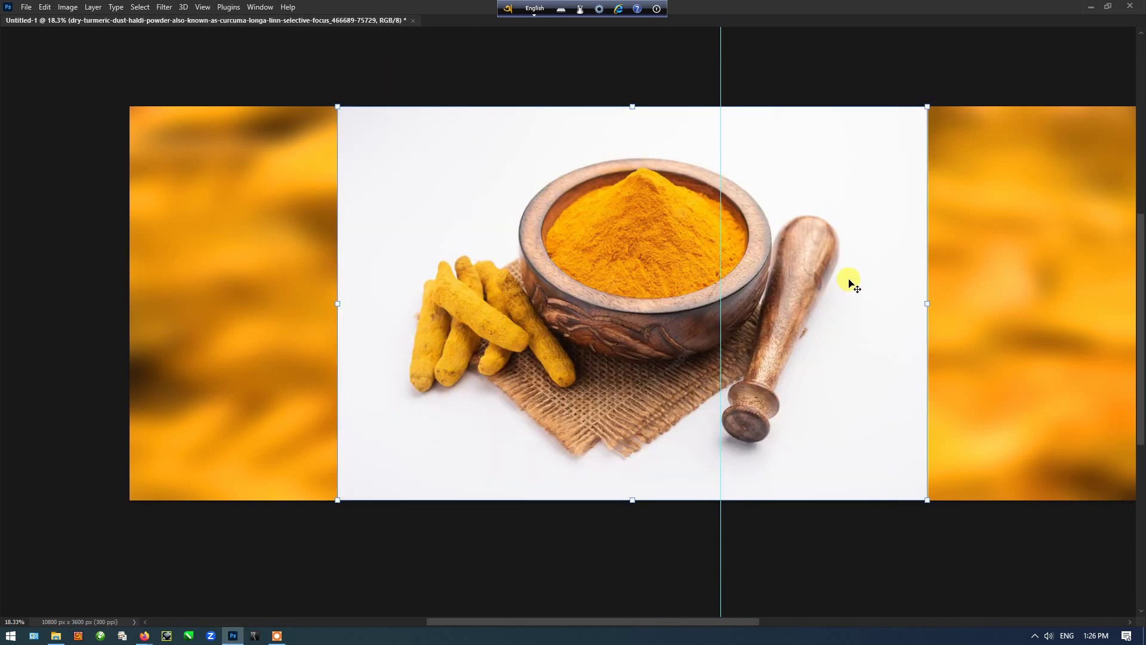
{"action": "left_click_drag", "start_coordinate": [927, 108], "coordinate": [768, 197]}
{"action": "left_click_drag", "start_coordinate": [677, 258], "coordinate": [362, 178]}
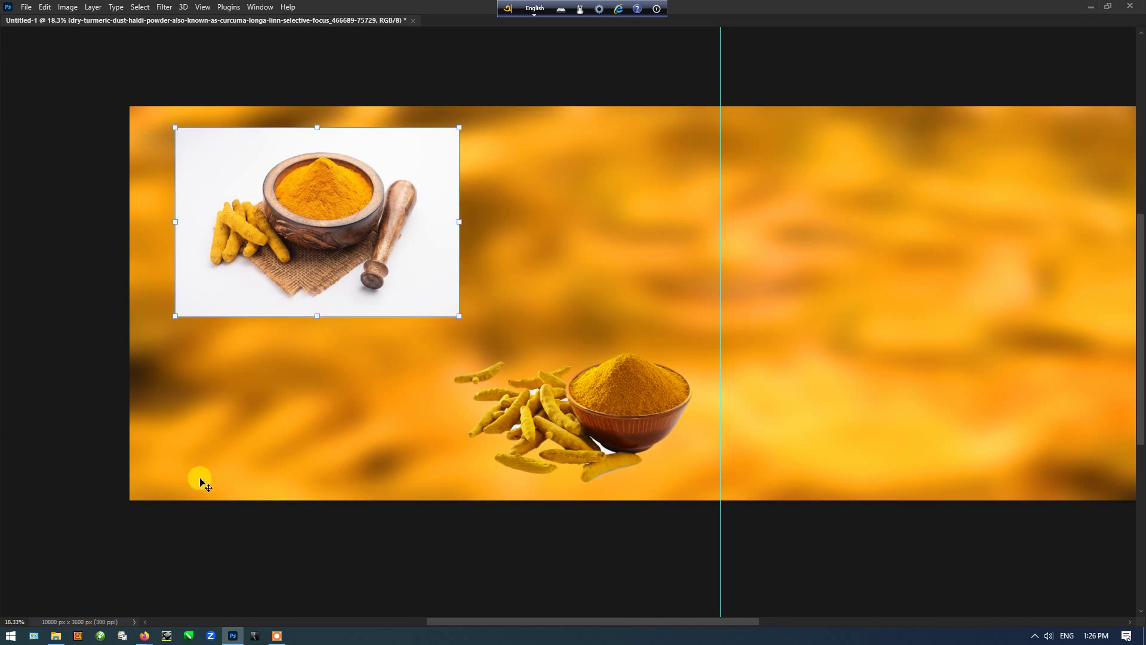
Step: Place the four red and yellow Gaye Holud Bangla typography images from the Haldi folder into the banner as separate layers
{"action": "left_click", "coordinate": [55, 635]}
{"action": "left_click", "coordinate": [604, 515]}
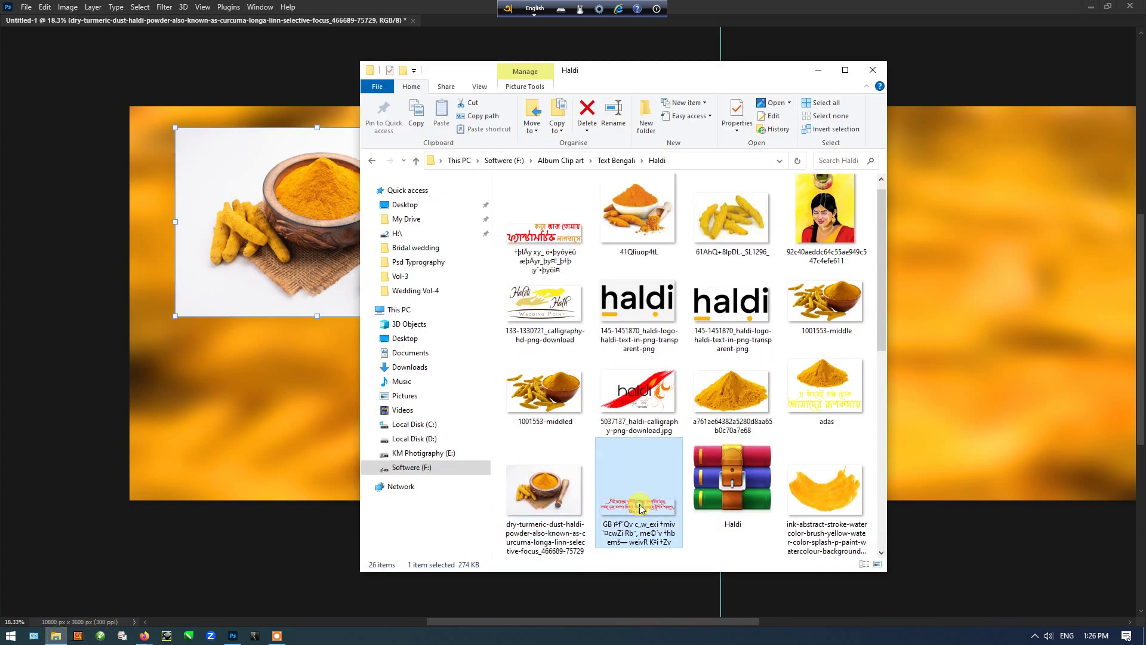
{"action": "scroll", "coordinate": [638, 508], "scroll_direction": "down", "scroll_amount": 5}
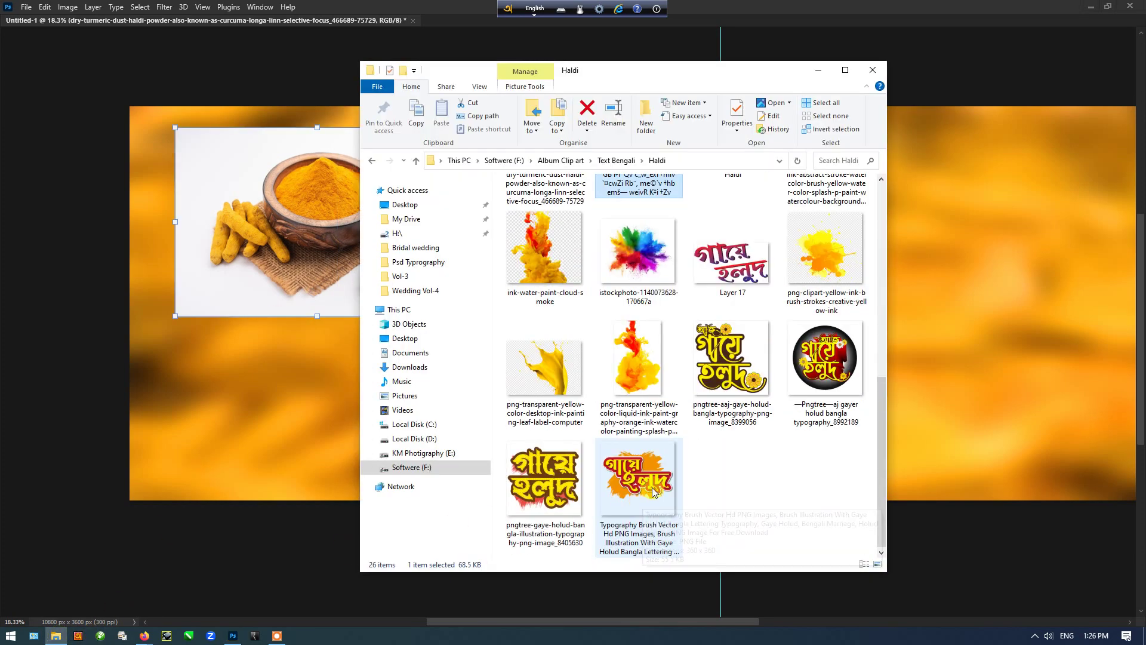
{"action": "left_click", "coordinate": [732, 370]}
{"action": "left_click", "coordinate": [622, 484], "text": "ctrl"}
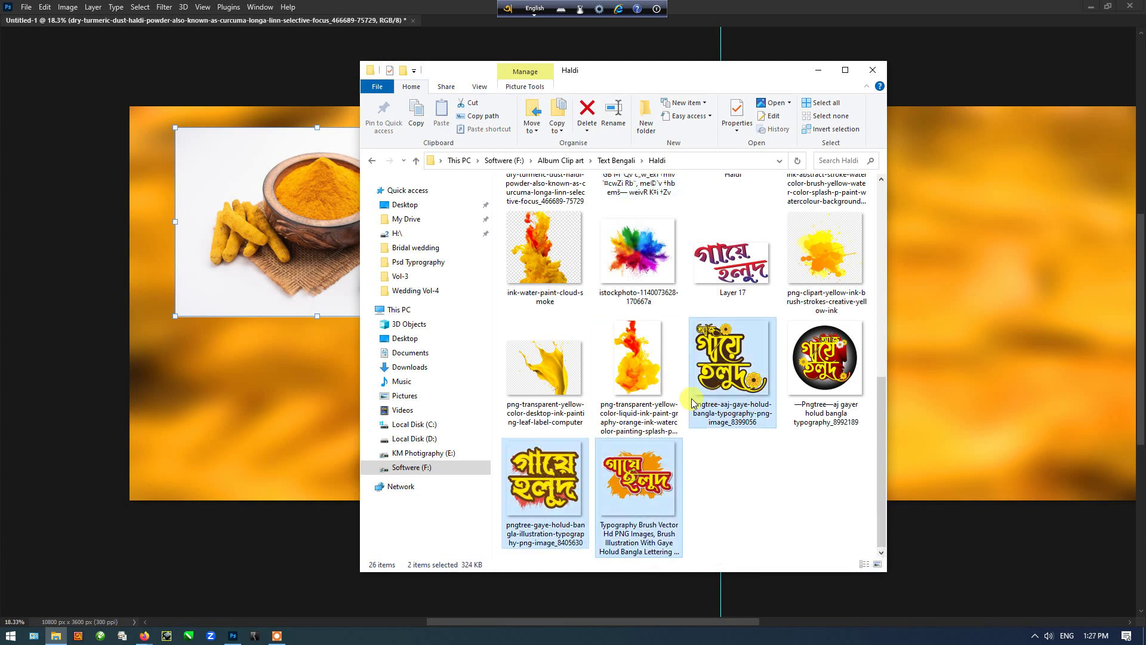
{"action": "left_click", "coordinate": [826, 358], "text": "ctrl"}
{"action": "left_click_drag", "start_coordinate": [825, 359], "coordinate": [926, 302]}
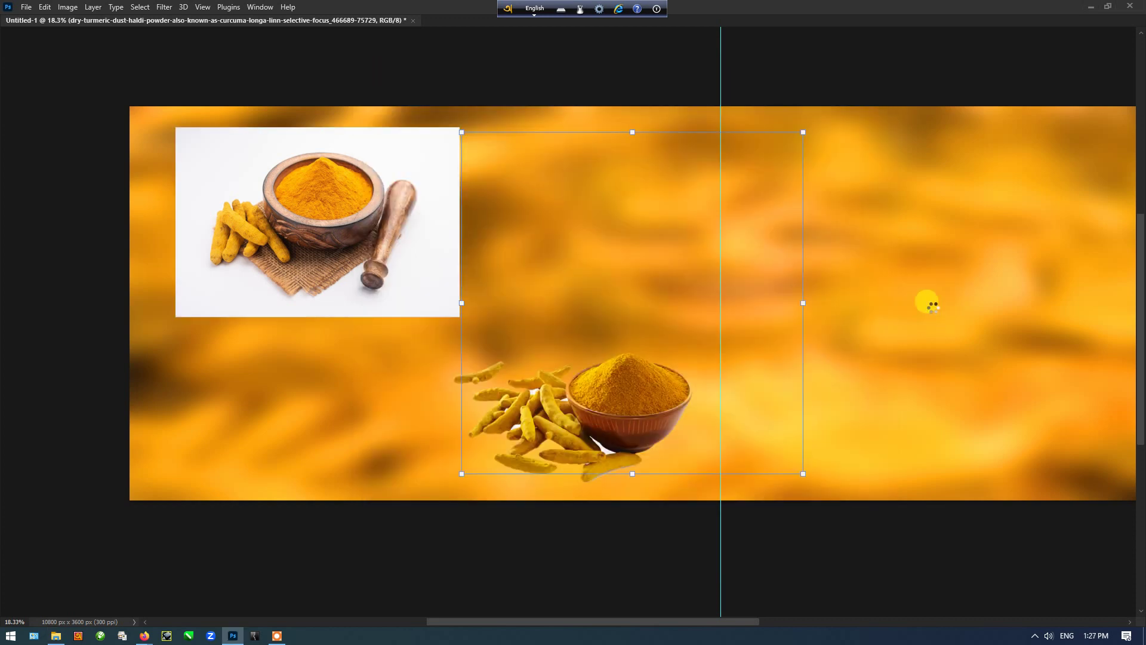
{"action": "key", "text": "Return"}
{"action": "key", "text": "Return"}
{"action": "key", "text": "Return"}
{"action": "key", "text": "Return"}
Step: Scale the four typography layers together to 50.20% and move them to the upper area just right of the centre guide
{"action": "key", "text": "Tab"}
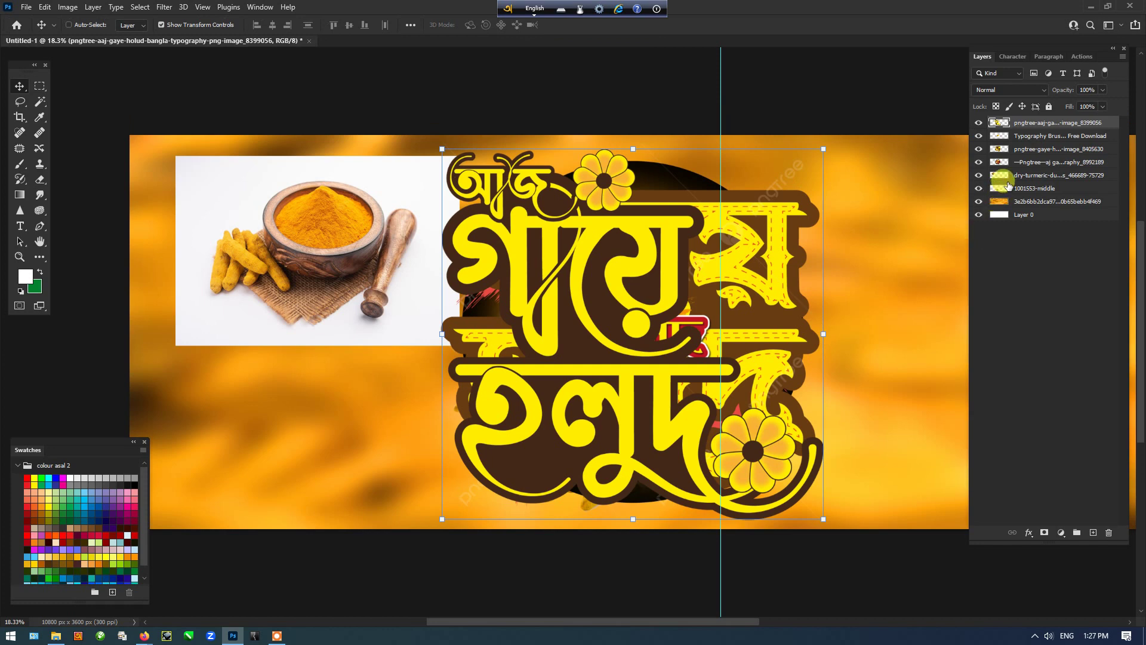
{"action": "left_click", "coordinate": [1011, 162], "text": "shift"}
{"action": "left_click_drag", "start_coordinate": [823, 137], "coordinate": [713, 215]}
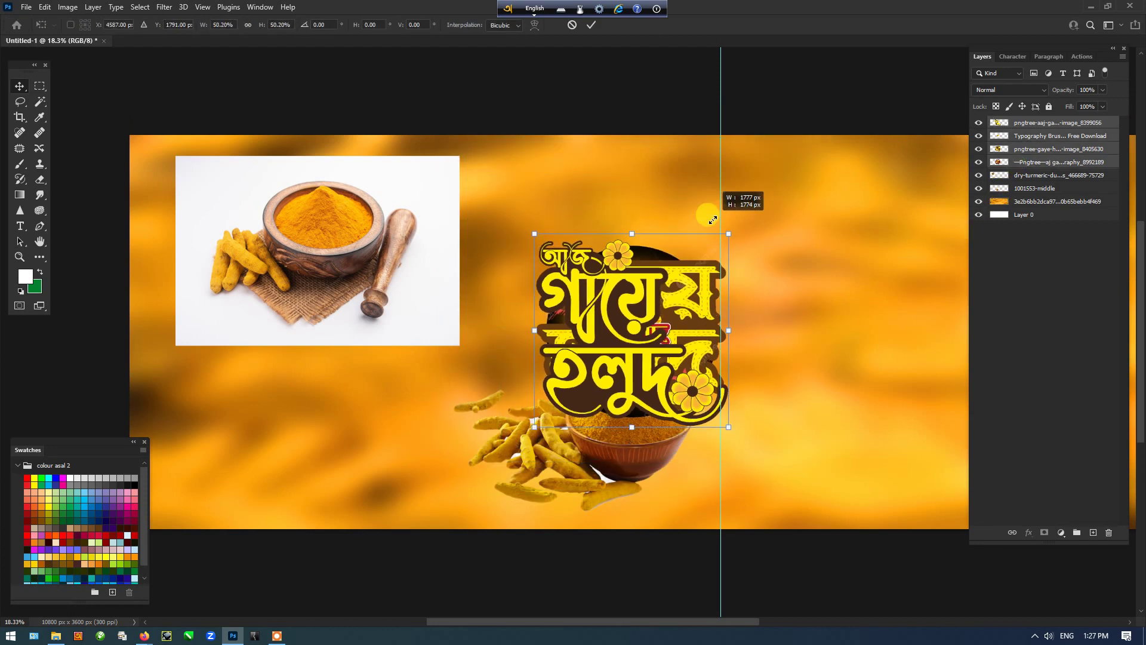
{"action": "left_click_drag", "start_coordinate": [629, 294], "coordinate": [834, 229]}
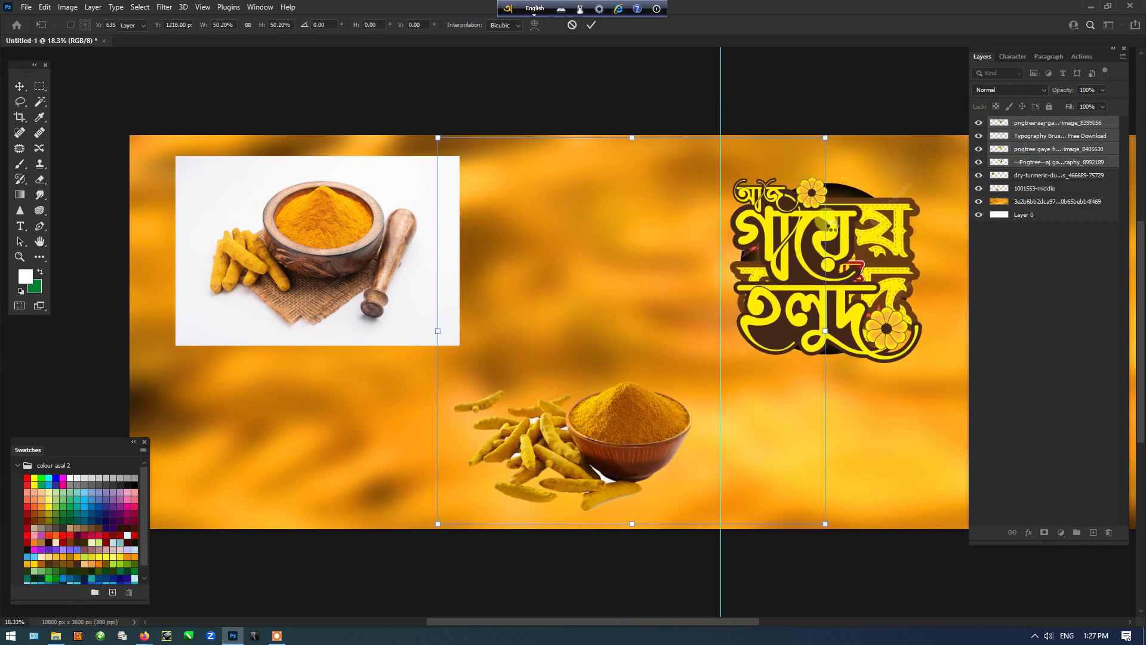
{"action": "key", "text": "Return"}
Step: Check the in-call messages and the participant list in the Google Meet window, and return to Photoshop
{"action": "mouse_move", "coordinate": [149, 637]}
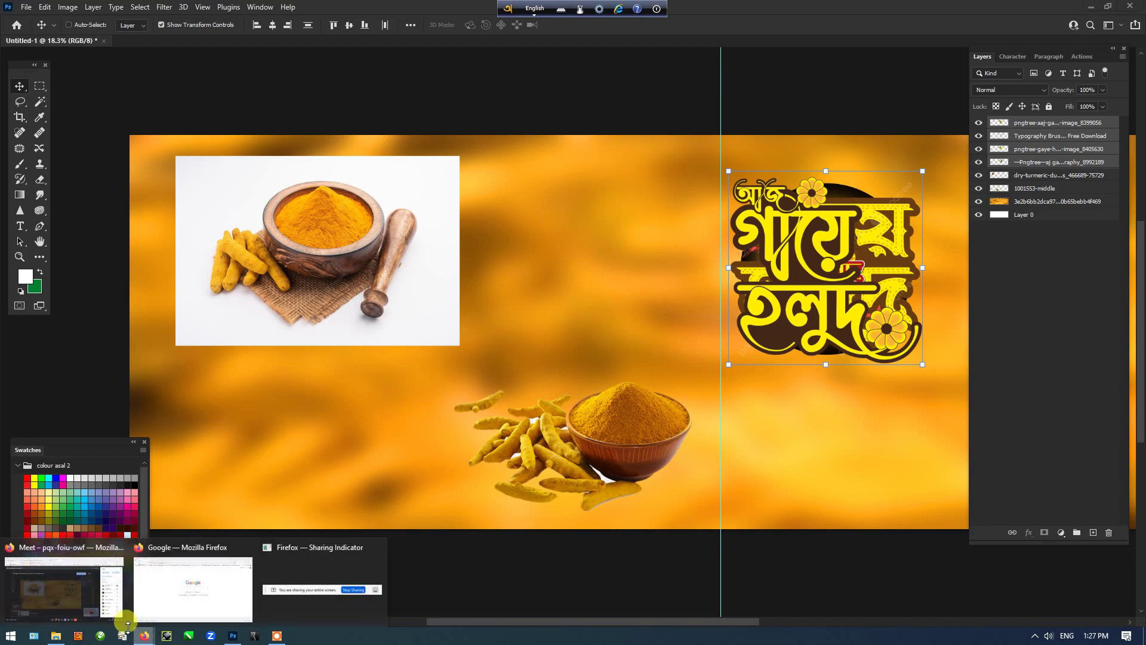
{"action": "left_click", "coordinate": [119, 609]}
{"action": "left_click", "coordinate": [1067, 601]}
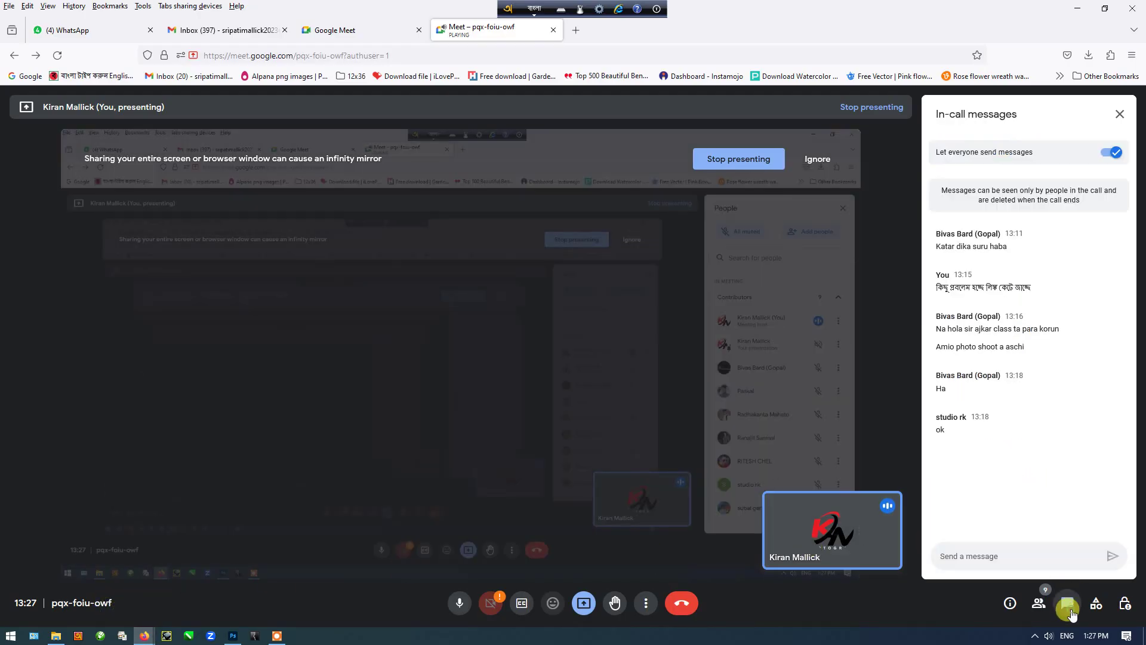
{"action": "left_click", "coordinate": [1041, 594]}
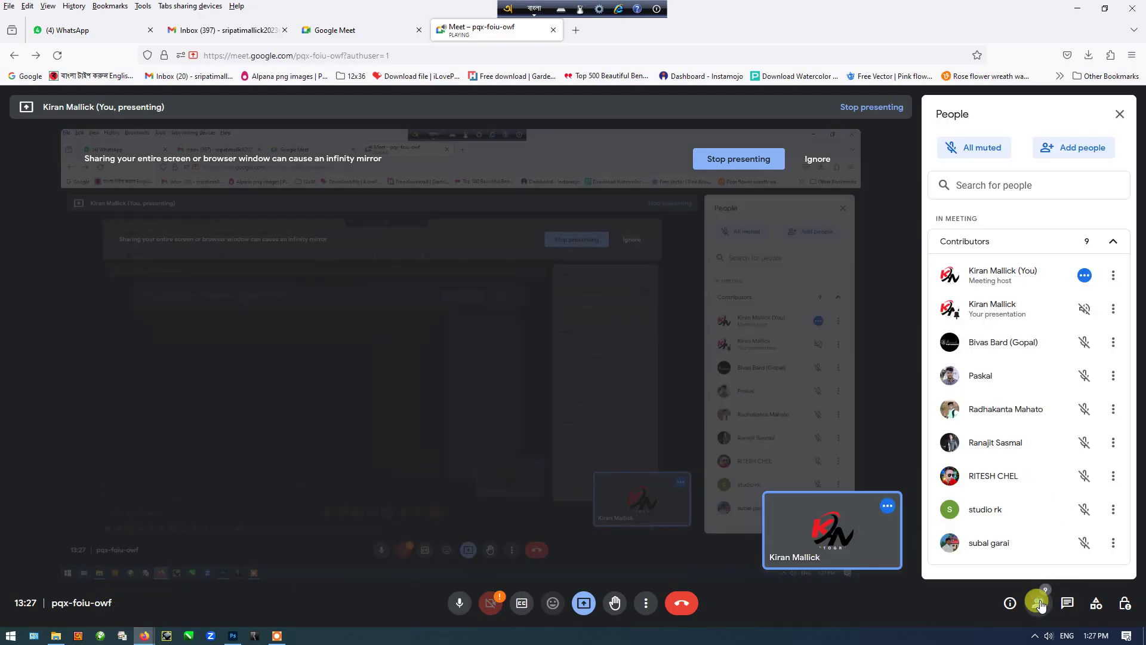
{"action": "left_click", "coordinate": [254, 635]}
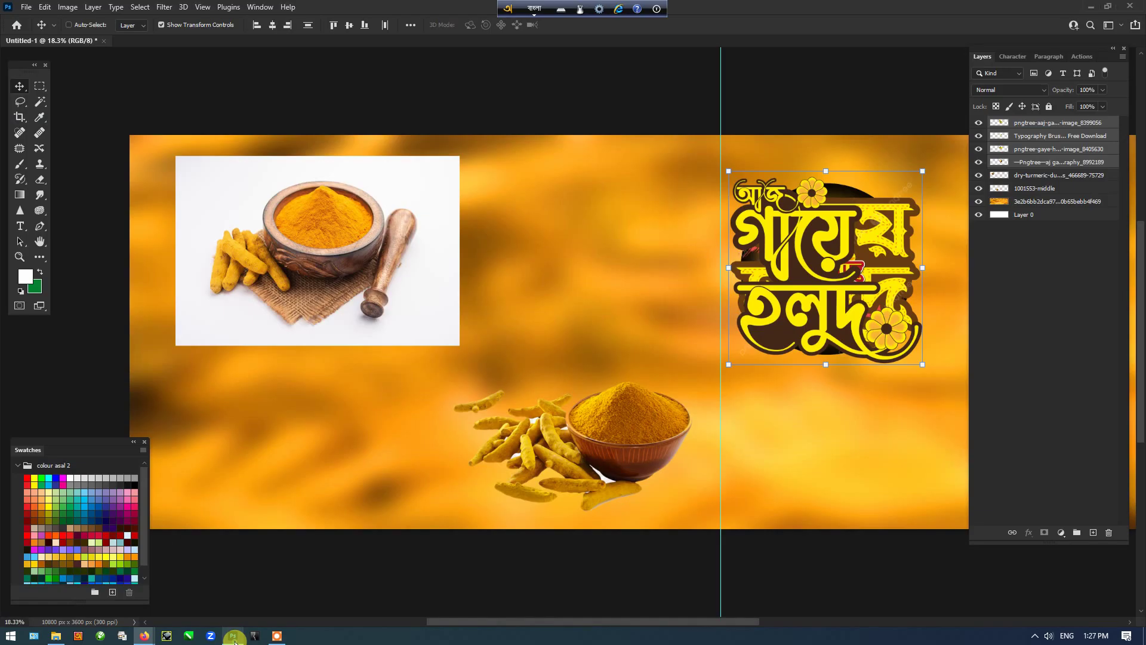
{"action": "key", "text": "Tab"}
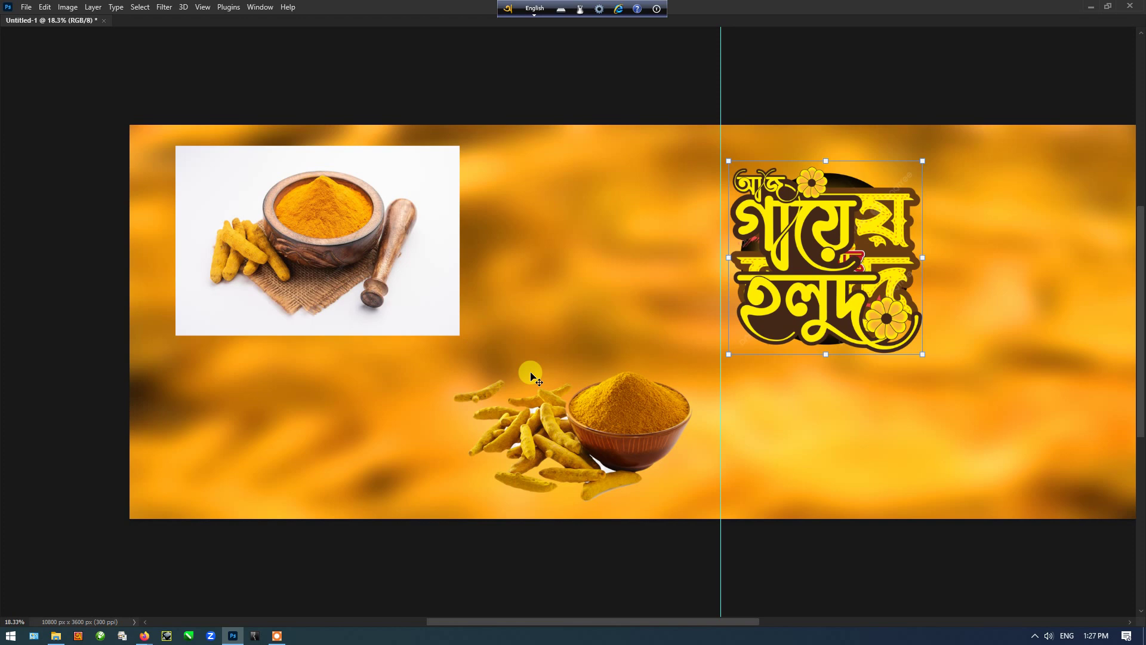
{"action": "scroll", "coordinate": [531, 376], "scroll_direction": "down", "scroll_amount": 1}
{"action": "left_click_drag", "start_coordinate": [519, 366], "coordinate": [469, 313]}
{"action": "scroll", "coordinate": [489, 317], "scroll_direction": "up", "scroll_amount": 2}
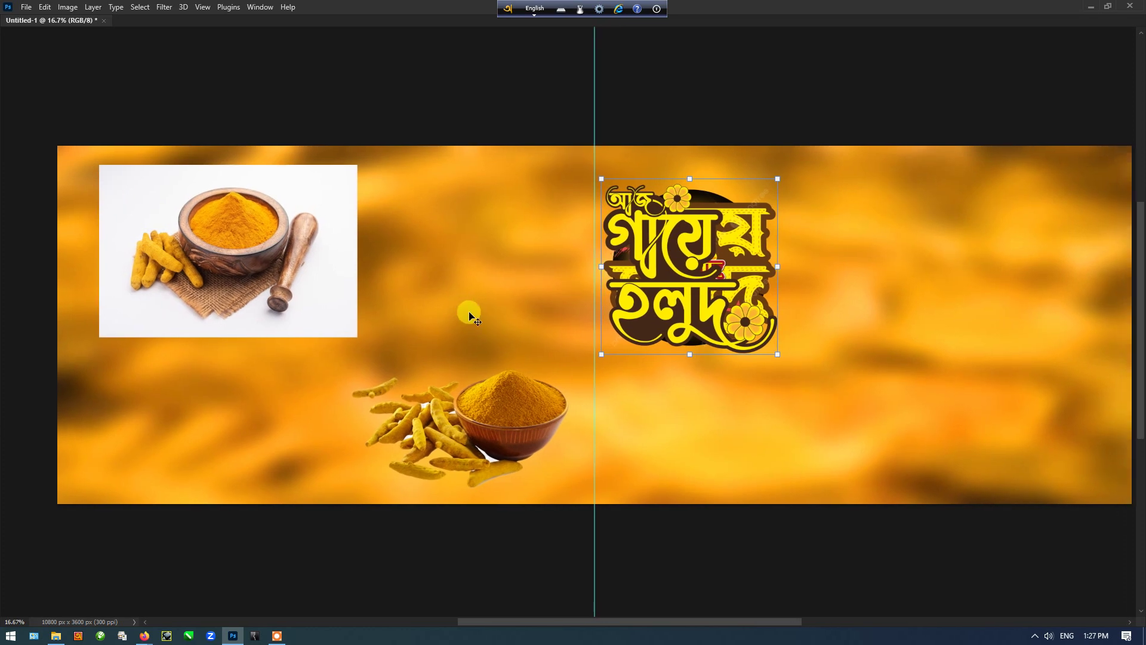
Step: Switch to File Explorer, go back to the Album Clip art folder and open its Text folder
{"action": "left_click", "coordinate": [55, 635]}
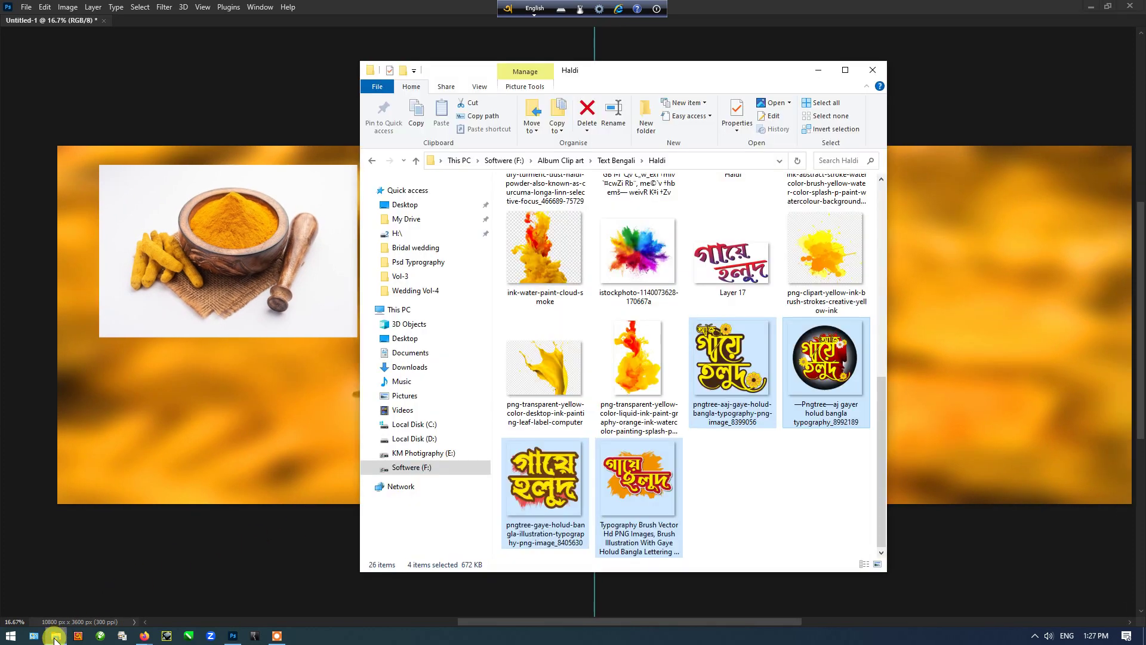
{"action": "left_click", "coordinate": [747, 506]}
{"action": "scroll", "coordinate": [747, 501], "scroll_direction": "up", "scroll_amount": 5}
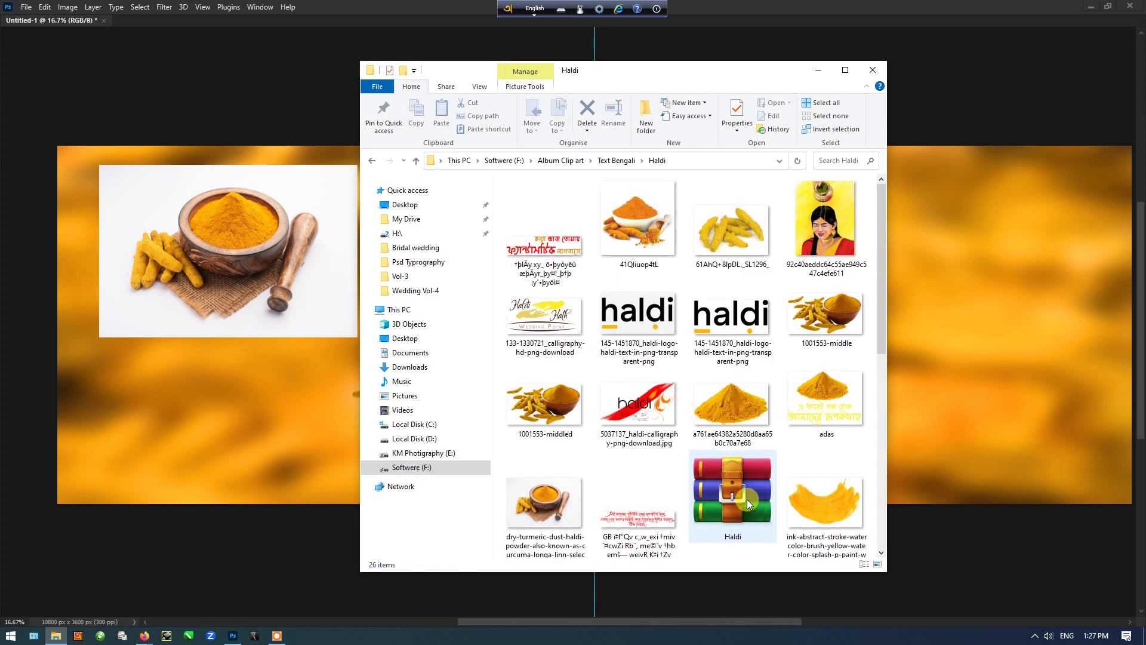
{"action": "left_click", "coordinate": [373, 162]}
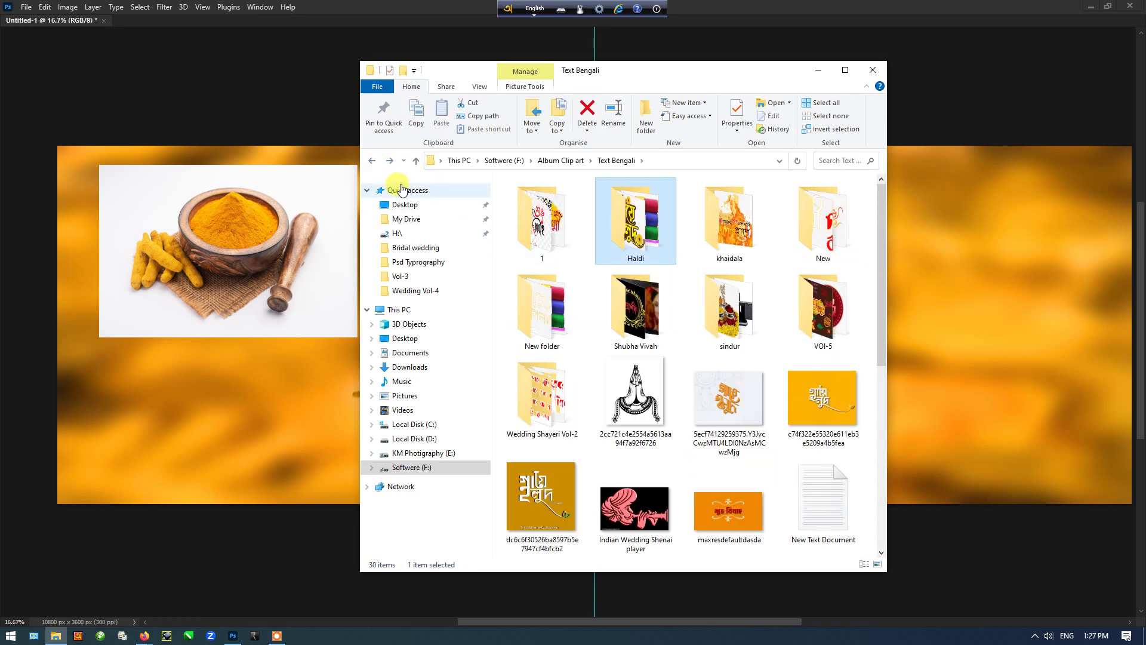
{"action": "left_click", "coordinate": [371, 161]}
{"action": "left_click", "coordinate": [645, 410]}
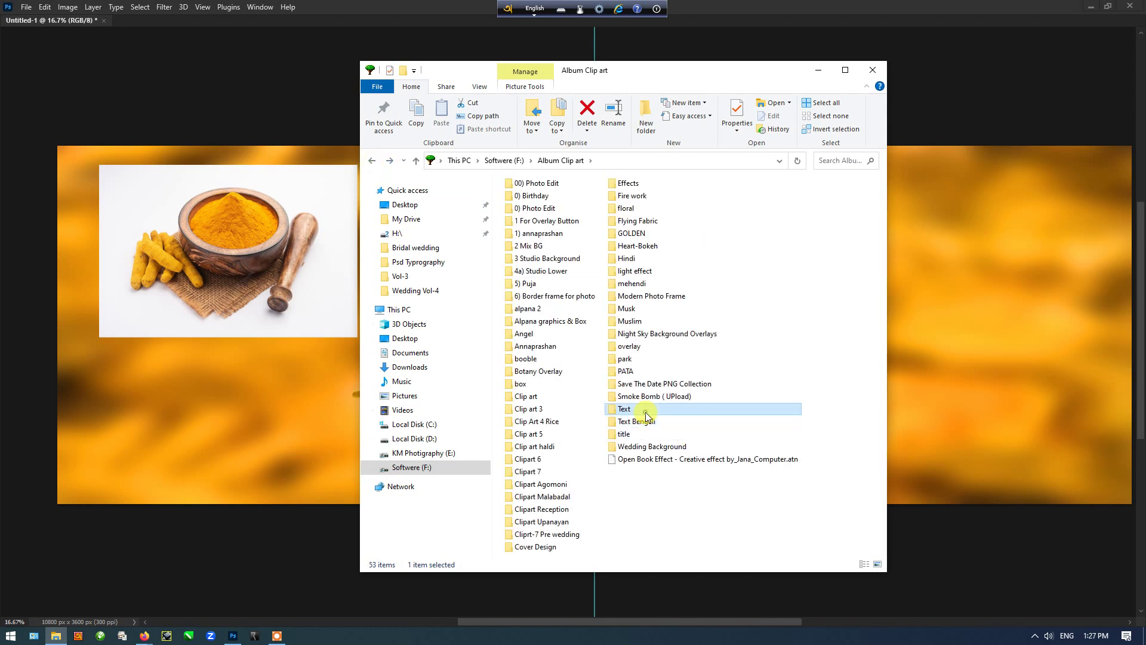
{"action": "double_click", "coordinate": [645, 411]}
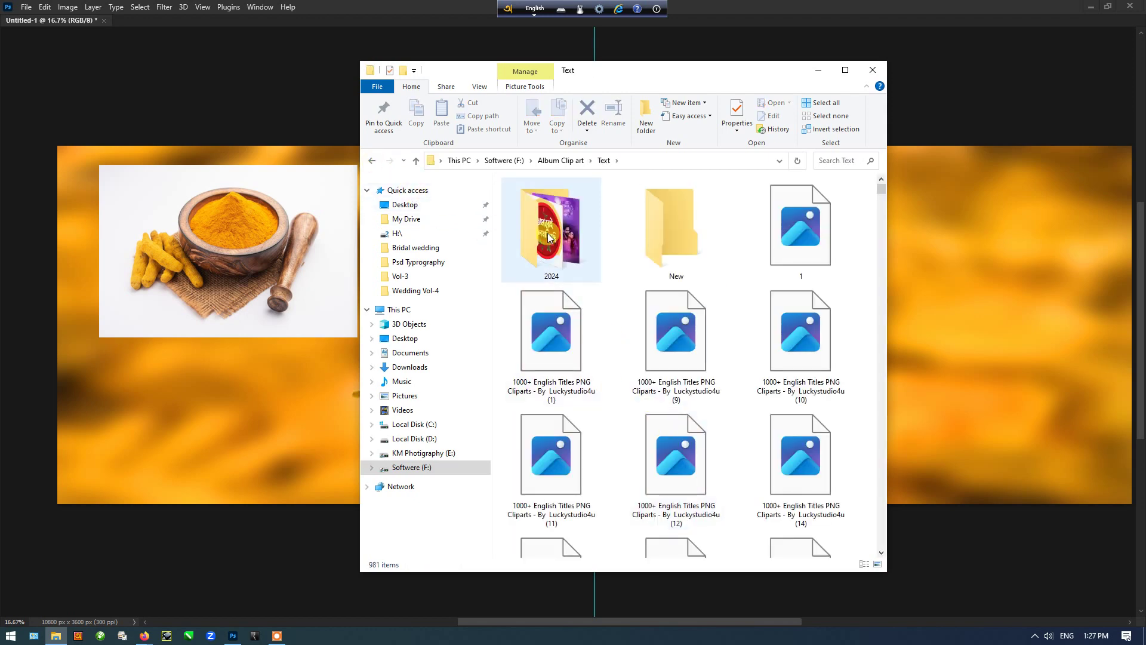
Step: Open the 2024 folder and place its Group 3 copy and Group 6dfsdf typography images into the banner as separate layers
{"action": "double_click", "coordinate": [550, 237]}
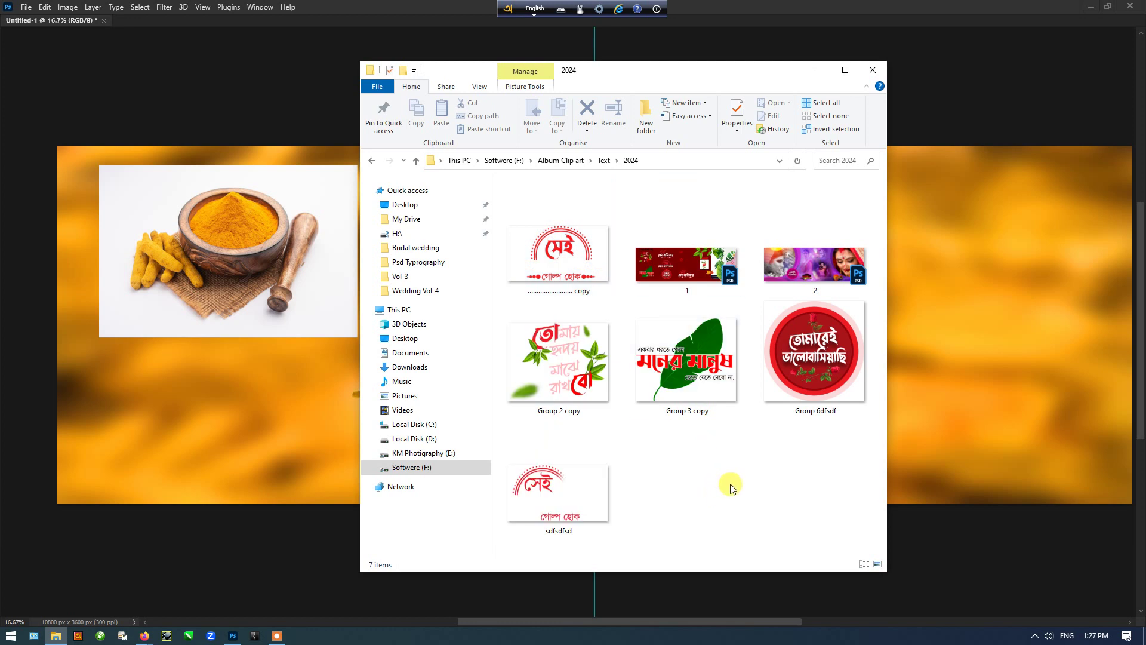
{"action": "left_click", "coordinate": [809, 346]}
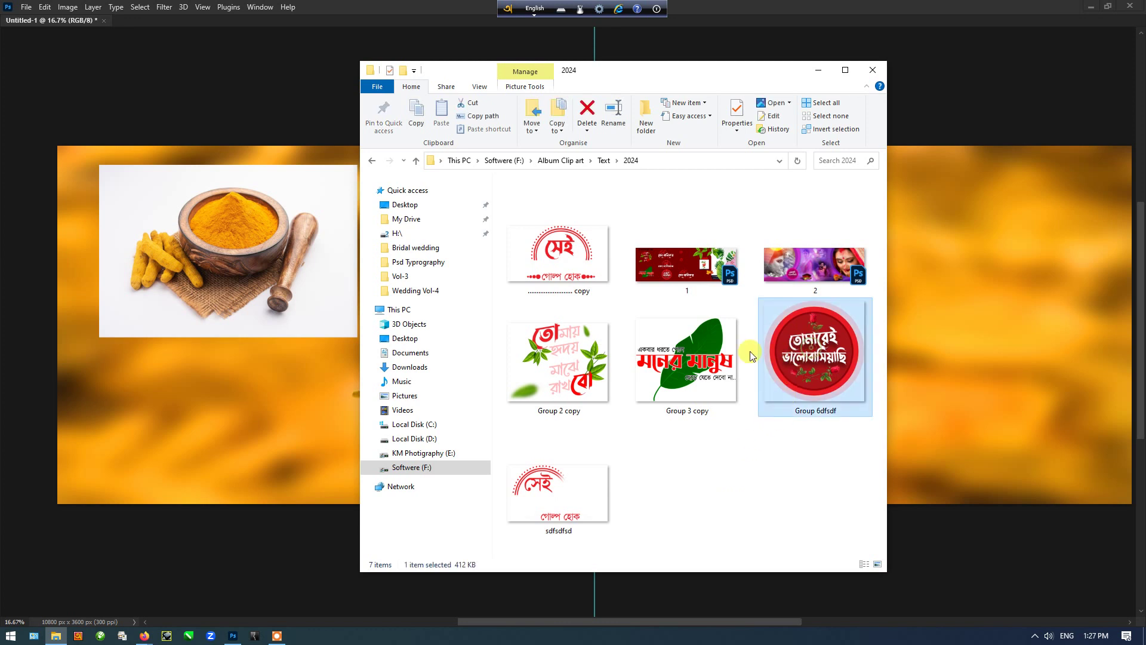
{"action": "left_click", "coordinate": [701, 352], "text": "ctrl"}
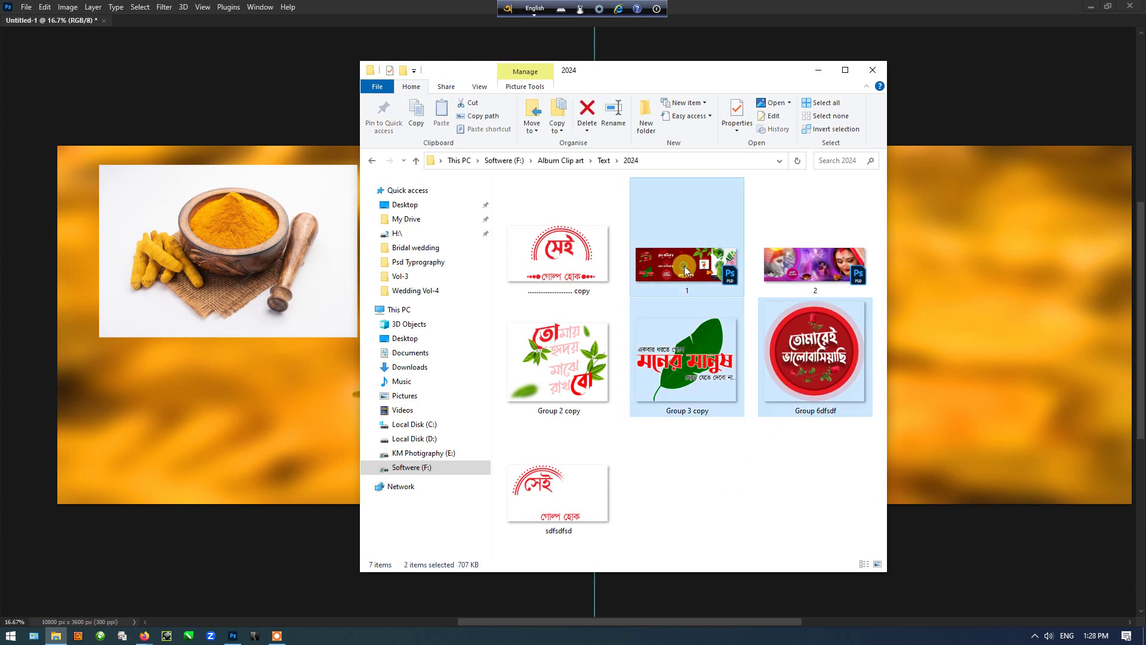
{"action": "left_click", "coordinate": [702, 287], "text": "ctrl"}
{"action": "left_click", "coordinate": [774, 323]}
{"action": "left_click", "coordinate": [686, 360], "text": "ctrl"}
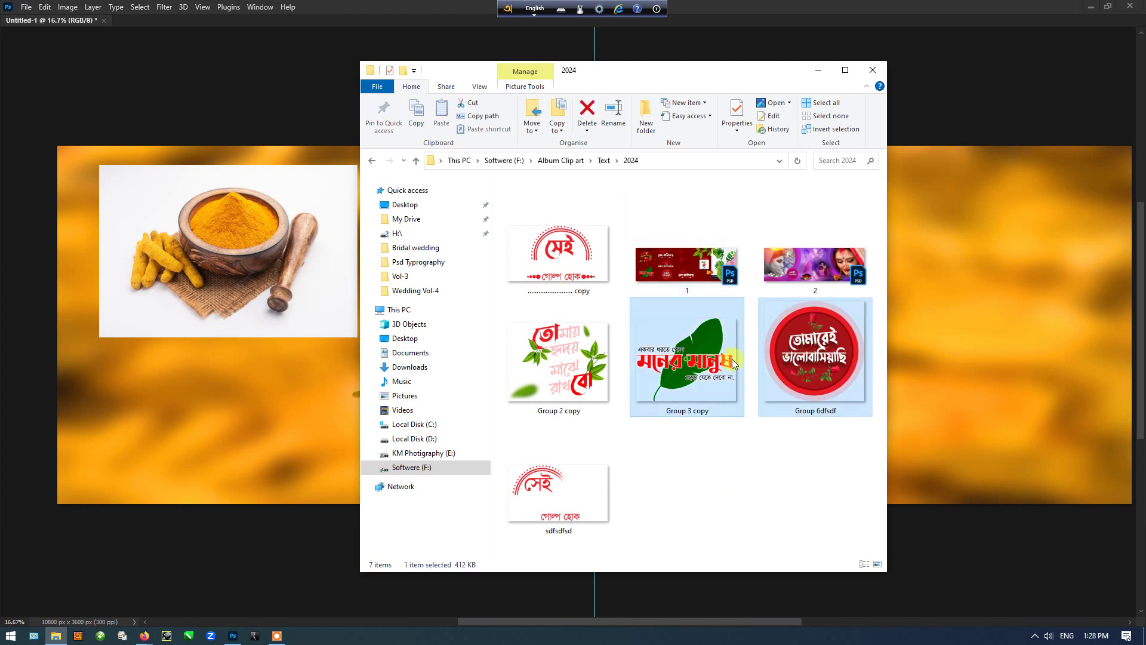
{"action": "left_click_drag", "start_coordinate": [791, 362], "coordinate": [270, 259]}
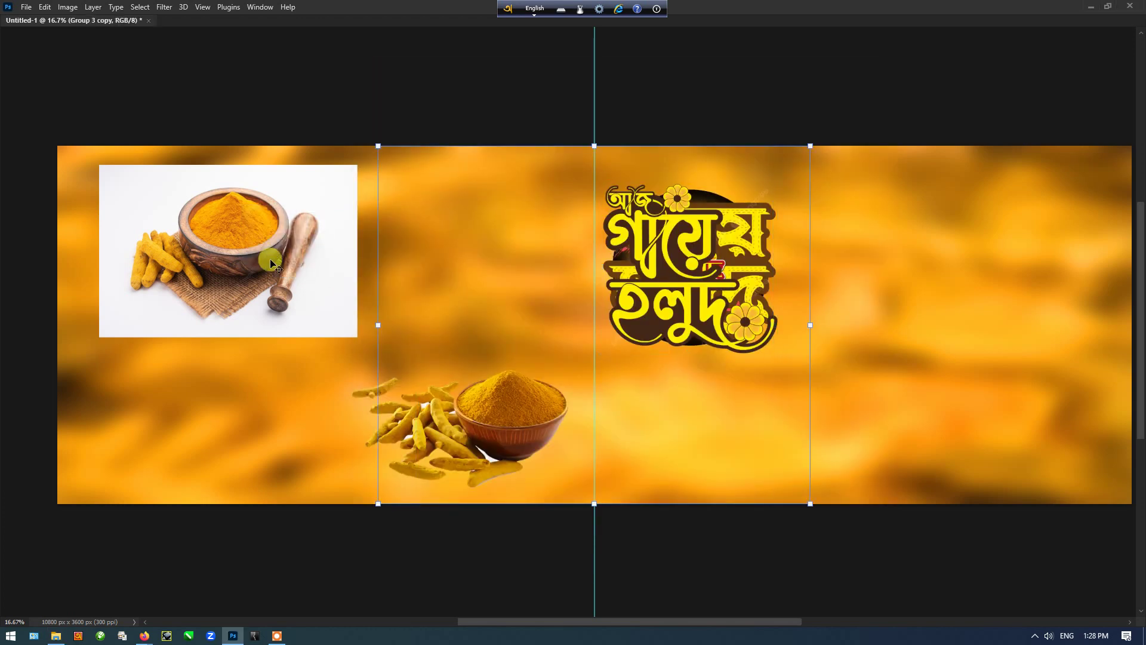
Step: Open 1.psd from the 2024 folder in Photoshop and inspect its leaf and flower artwork, selecting the white-backed leaf layer 47225793
{"action": "left_click", "coordinate": [56, 635]}
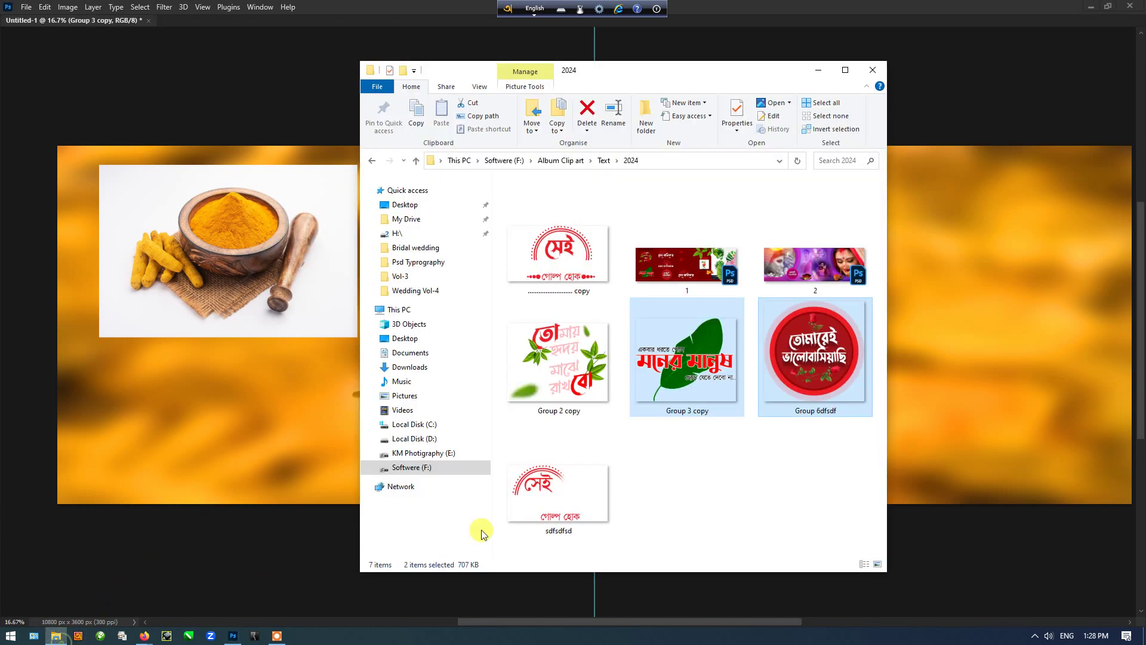
{"action": "left_click", "coordinate": [746, 495]}
{"action": "left_click", "coordinate": [755, 4]}
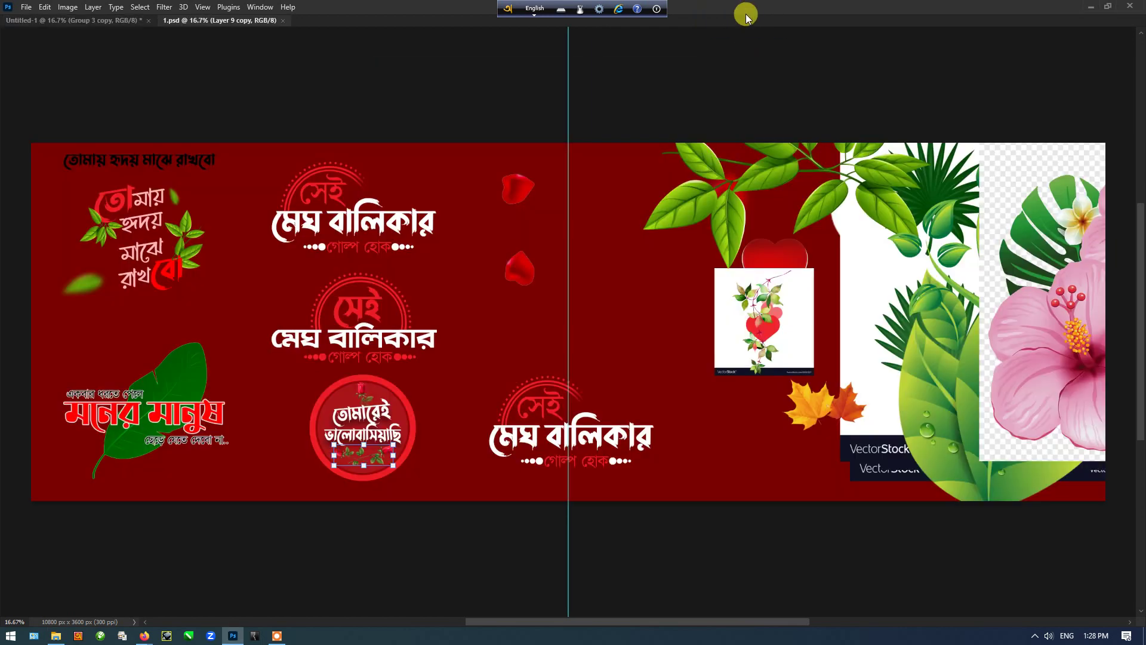
{"action": "key", "text": "Tab"}
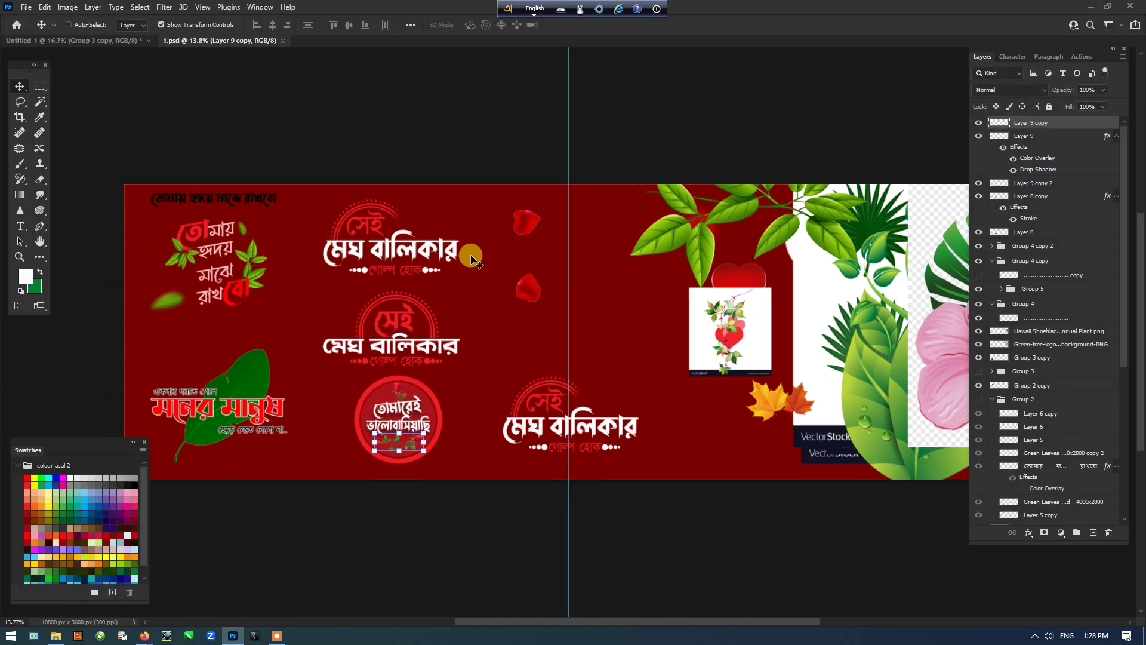
{"action": "left_click_drag", "start_coordinate": [634, 251], "coordinate": [404, 245]}
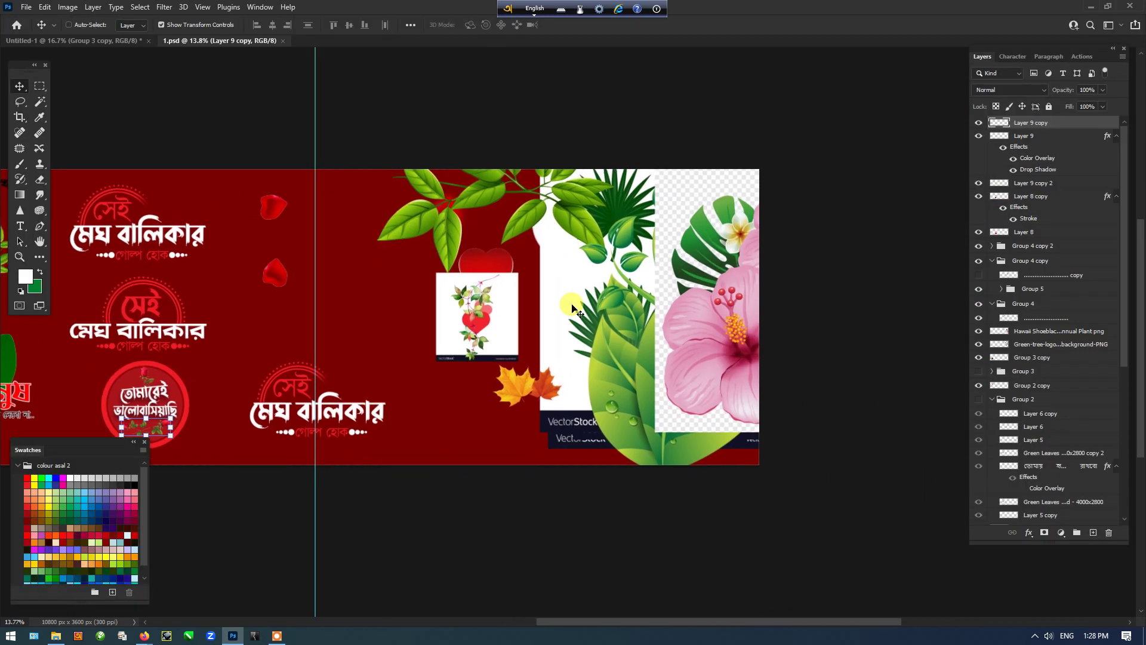
{"action": "left_click", "coordinate": [572, 307], "text": "ctrl"}
{"action": "key", "text": "Tab"}
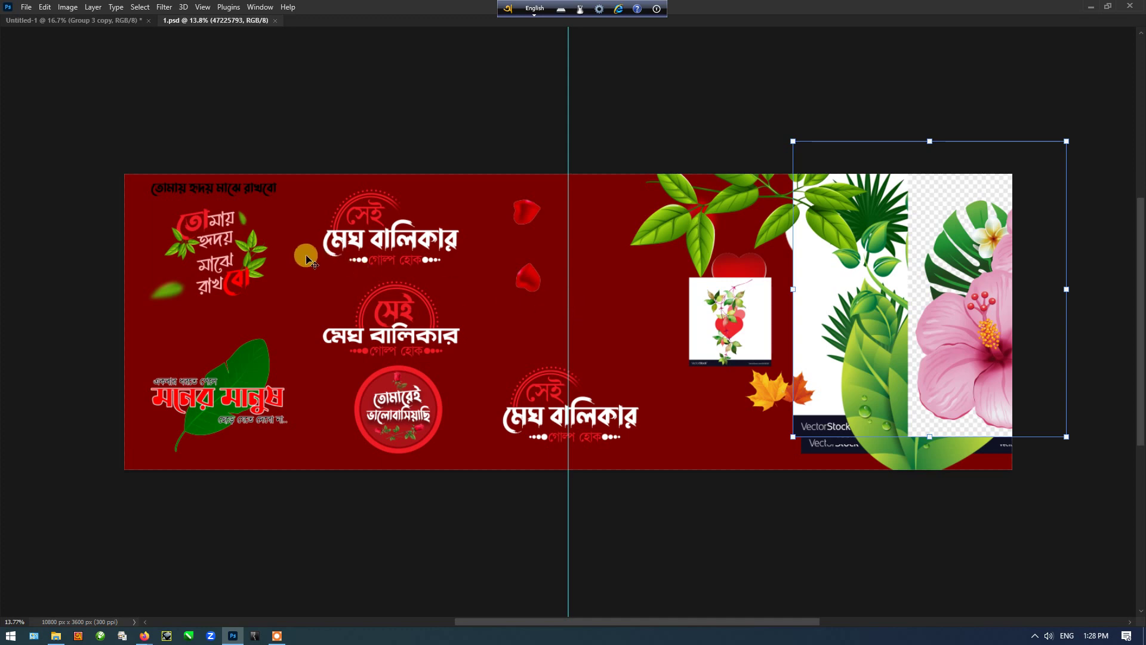
Step: Recolour the black Bangla text line তোমায় হৃদয় মাঝে রাখবো in 1.psd yellow
{"action": "scroll", "coordinate": [304, 254], "scroll_direction": "up", "scroll_amount": 1}
{"action": "left_click", "coordinate": [249, 173], "text": "ctrl"}
{"action": "key", "text": "Tab"}
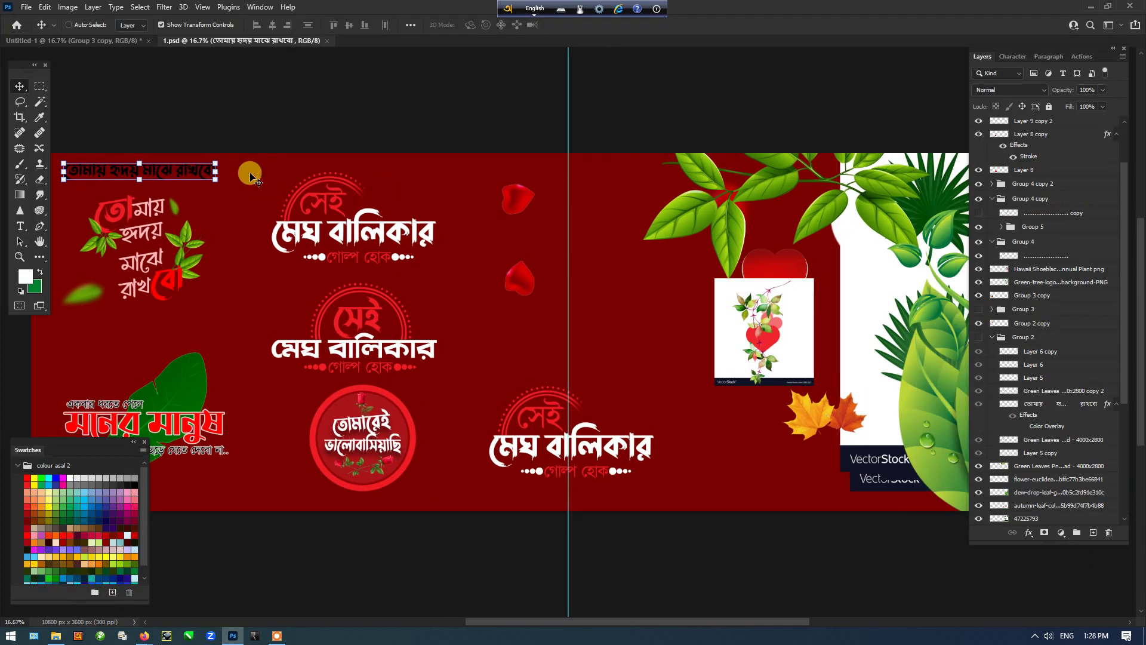
{"action": "scroll", "coordinate": [266, 156], "scroll_direction": "up", "scroll_amount": 3}
{"action": "scroll", "coordinate": [340, 188], "scroll_direction": "up", "scroll_amount": 1}
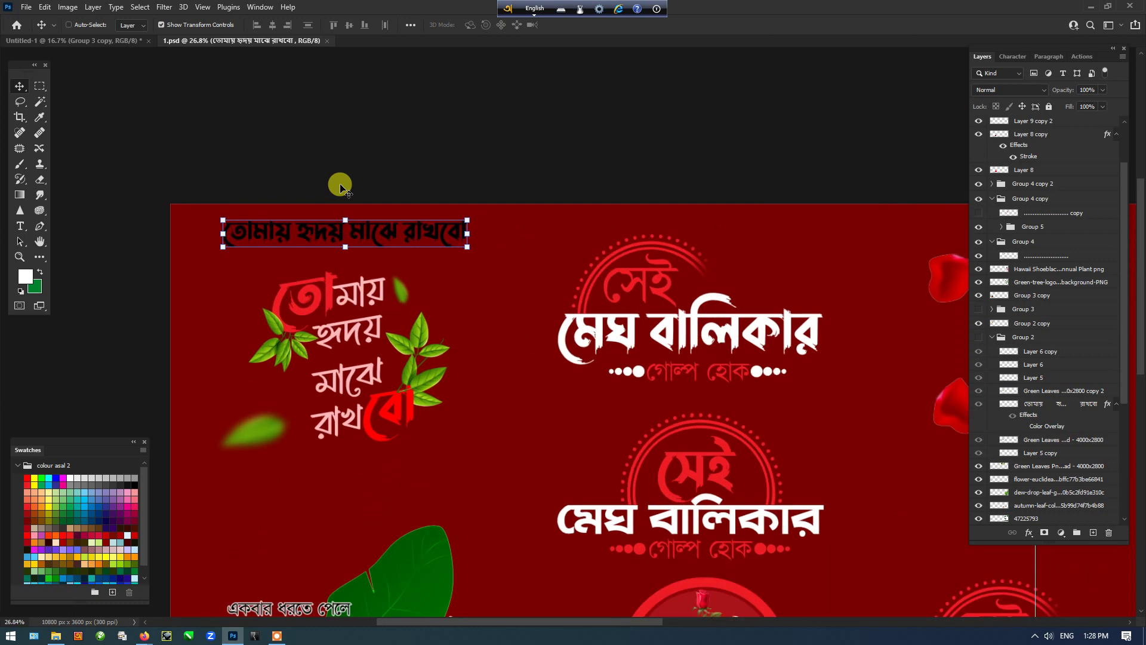
{"action": "scroll", "coordinate": [1068, 287], "scroll_direction": "down", "scroll_amount": 3}
{"action": "scroll", "coordinate": [1070, 289], "scroll_direction": "down", "scroll_amount": 2}
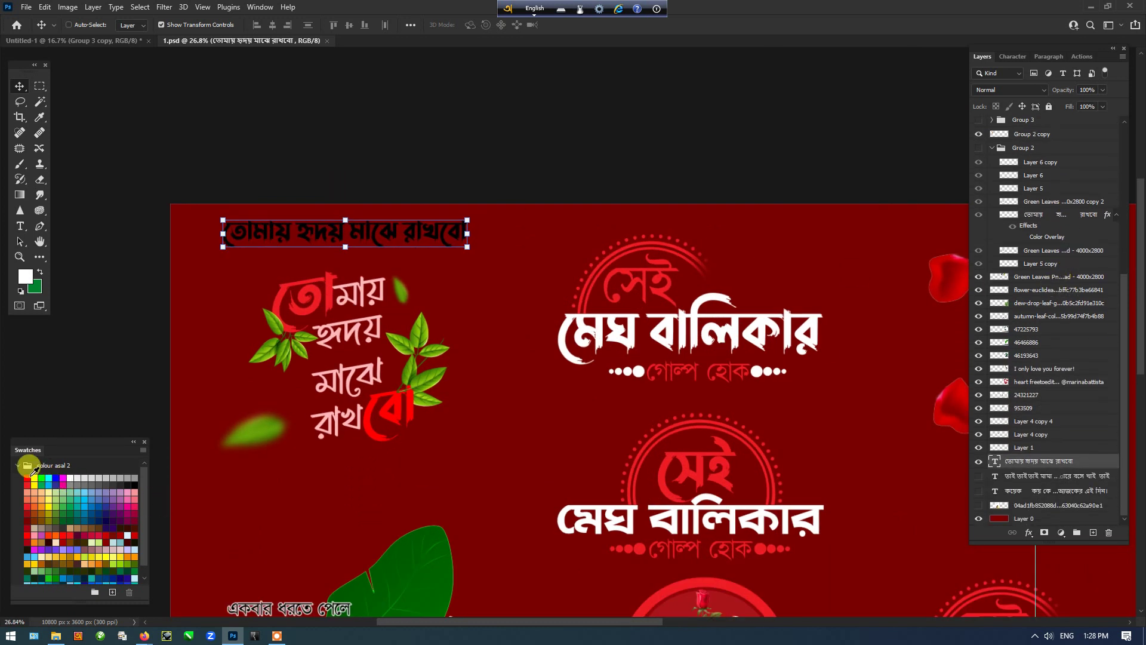
{"action": "left_click", "coordinate": [34, 476]}
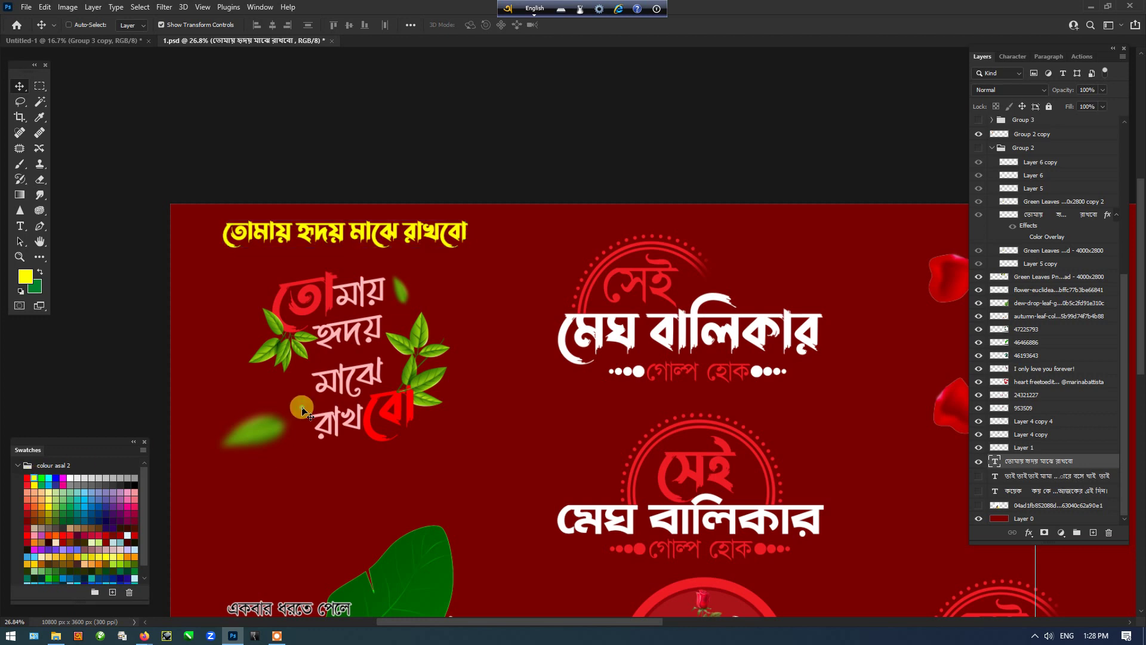
Step: Examine the finished Bangla typography designs and the clip art they are built from across the 1.psd canvas
{"action": "scroll", "coordinate": [302, 411], "scroll_direction": "down", "scroll_amount": 2}
{"action": "left_click_drag", "start_coordinate": [318, 431], "coordinate": [274, 318]}
{"action": "key", "text": "Tab"}
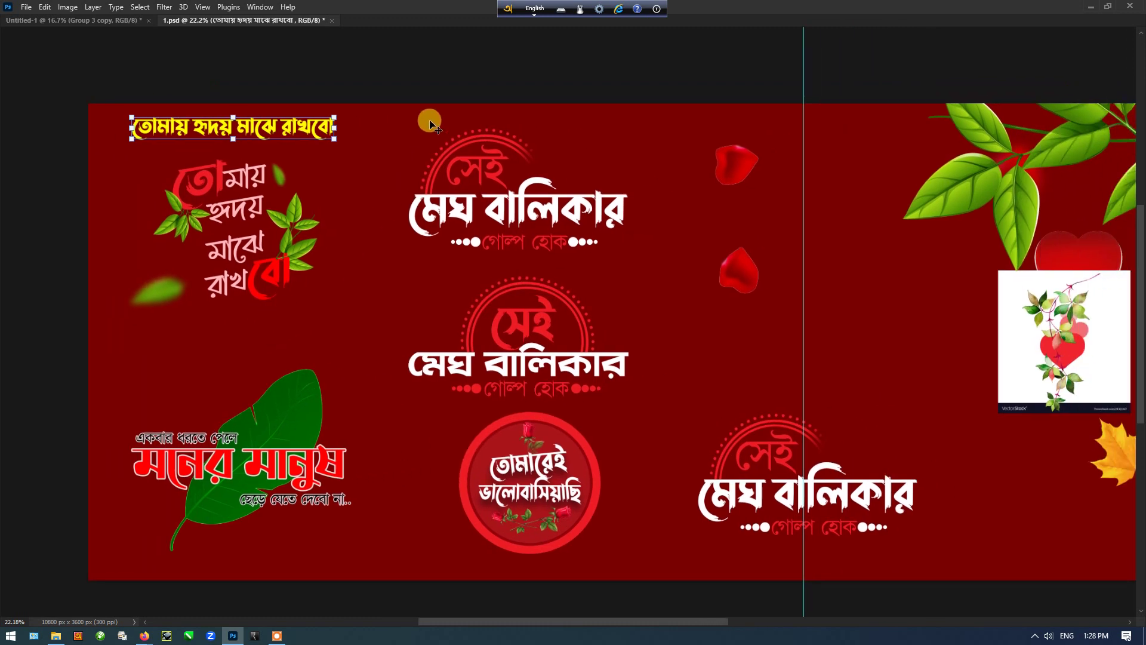
{"action": "left_click", "coordinate": [440, 80]}
{"action": "left_click", "coordinate": [311, 133]}
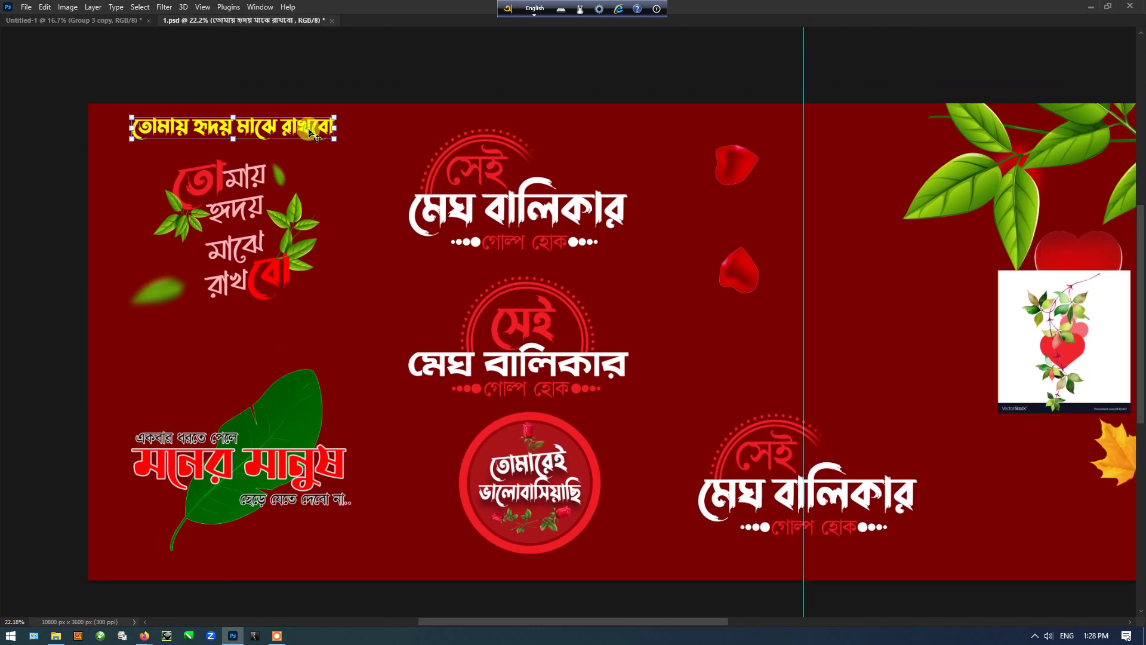
{"action": "key", "text": "Tab"}
{"action": "scroll", "coordinate": [330, 171], "scroll_direction": "down", "scroll_amount": 2}
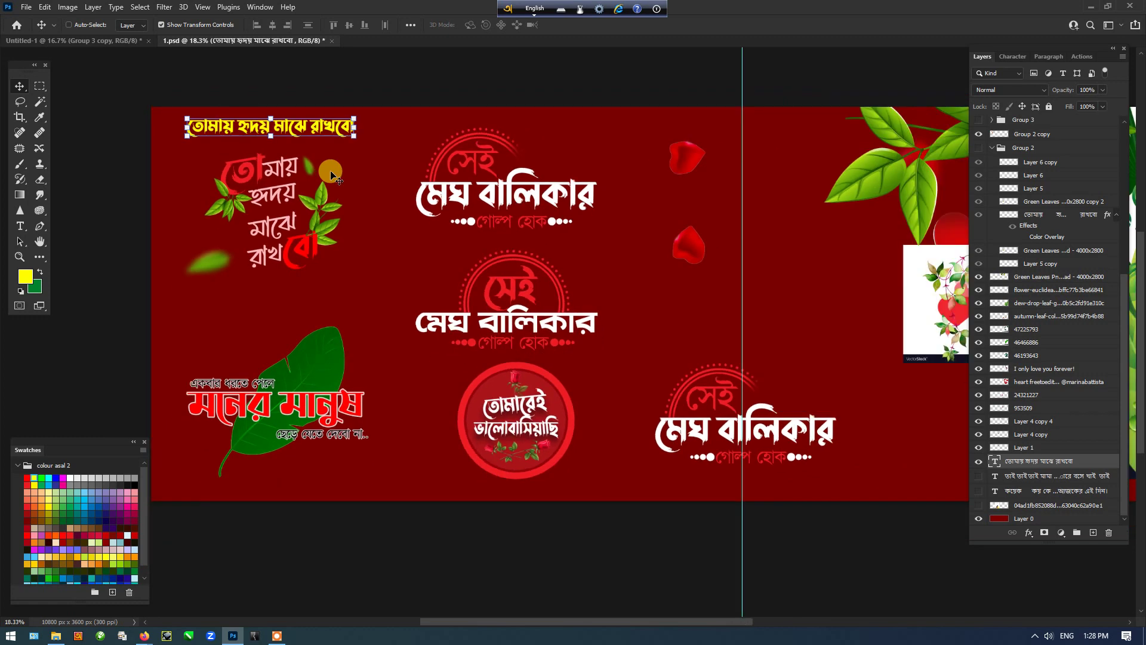
{"action": "key", "text": "Tab"}
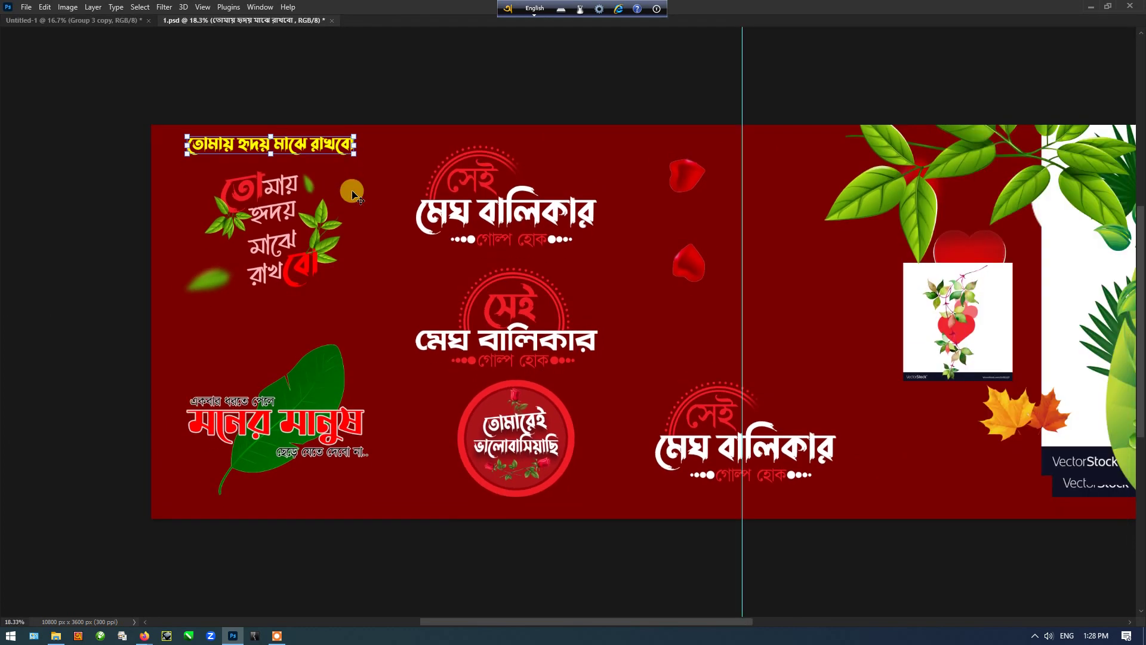
{"action": "left_click_drag", "start_coordinate": [482, 209], "coordinate": [372, 214]}
{"action": "scroll", "coordinate": [421, 230], "scroll_direction": "down", "scroll_amount": 2}
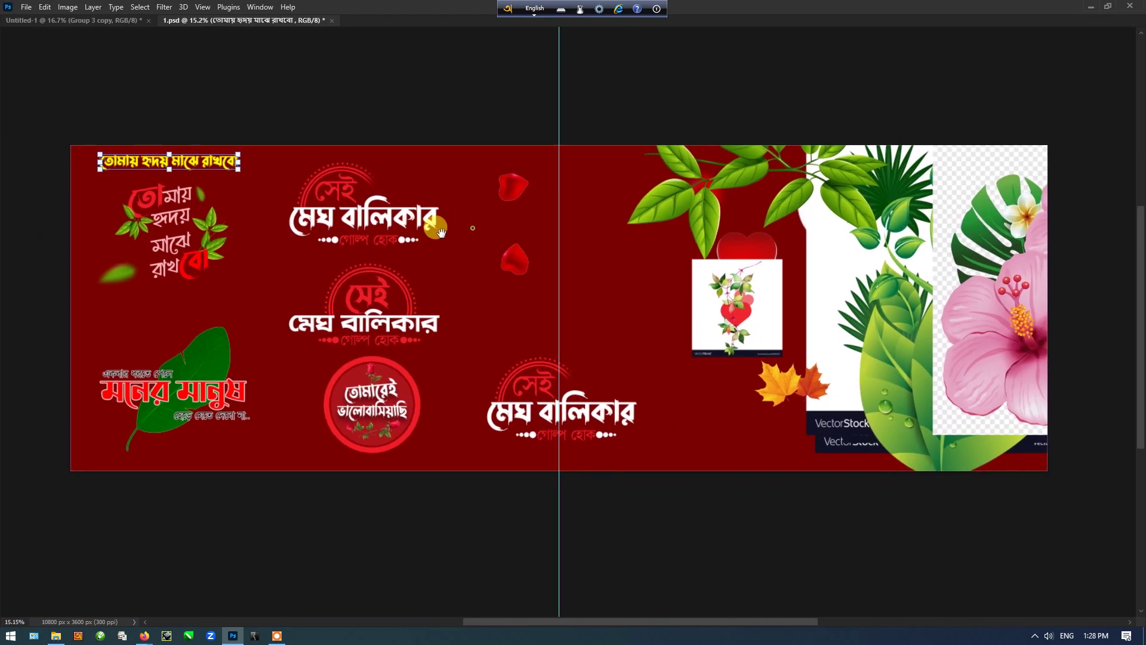
{"action": "scroll", "coordinate": [379, 219], "scroll_direction": "up", "scroll_amount": 1}
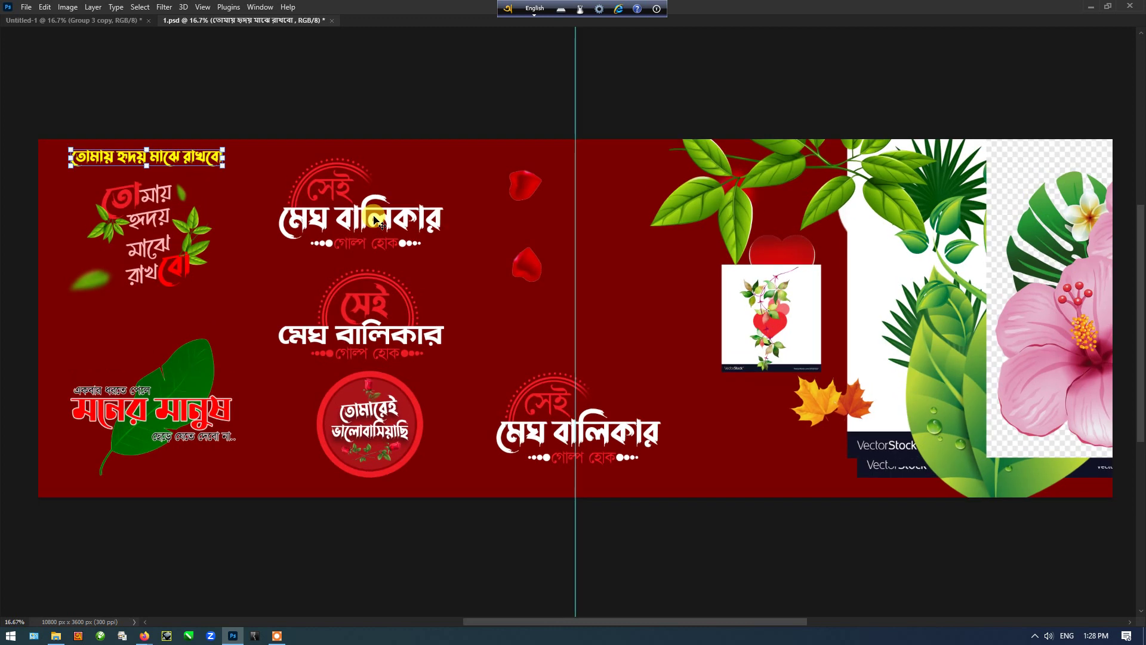
Step: Shift the yellow text line, the two leaf-decorated typographies below it and the upper মেঘ বালিকার design slightly in 1.psd
{"action": "left_click_drag", "start_coordinate": [209, 212], "coordinate": [158, 236]}
{"action": "left_click", "coordinate": [153, 222]}
{"action": "left_click", "coordinate": [154, 222]}
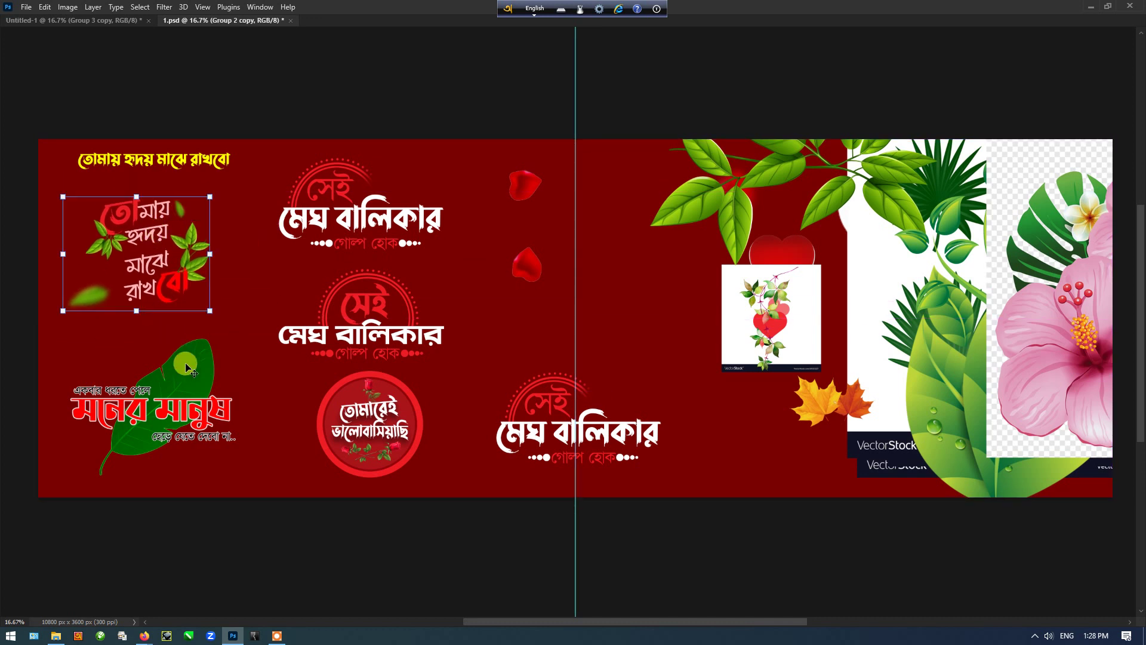
{"action": "left_click_drag", "start_coordinate": [187, 367], "coordinate": [180, 382]}
{"action": "left_click_drag", "start_coordinate": [384, 224], "coordinate": [412, 208]}
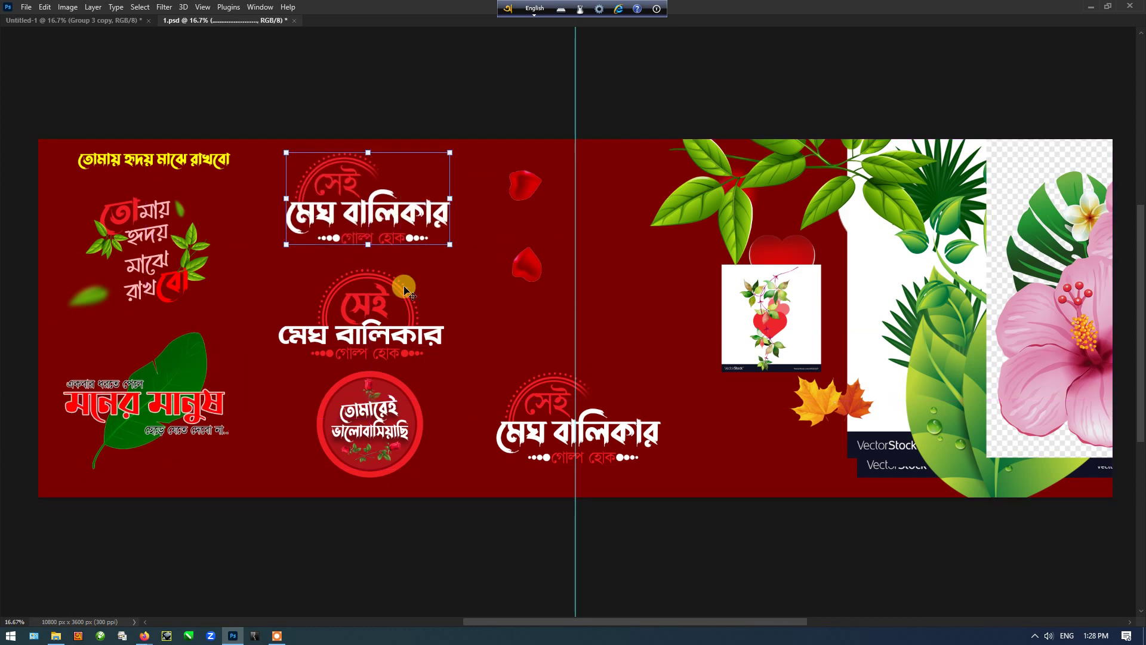
Step: Try to move part of the round red তোমারেই ভালোবাসিয়াছি badge slightly, and undo the move
{"action": "left_click", "coordinate": [406, 335]}
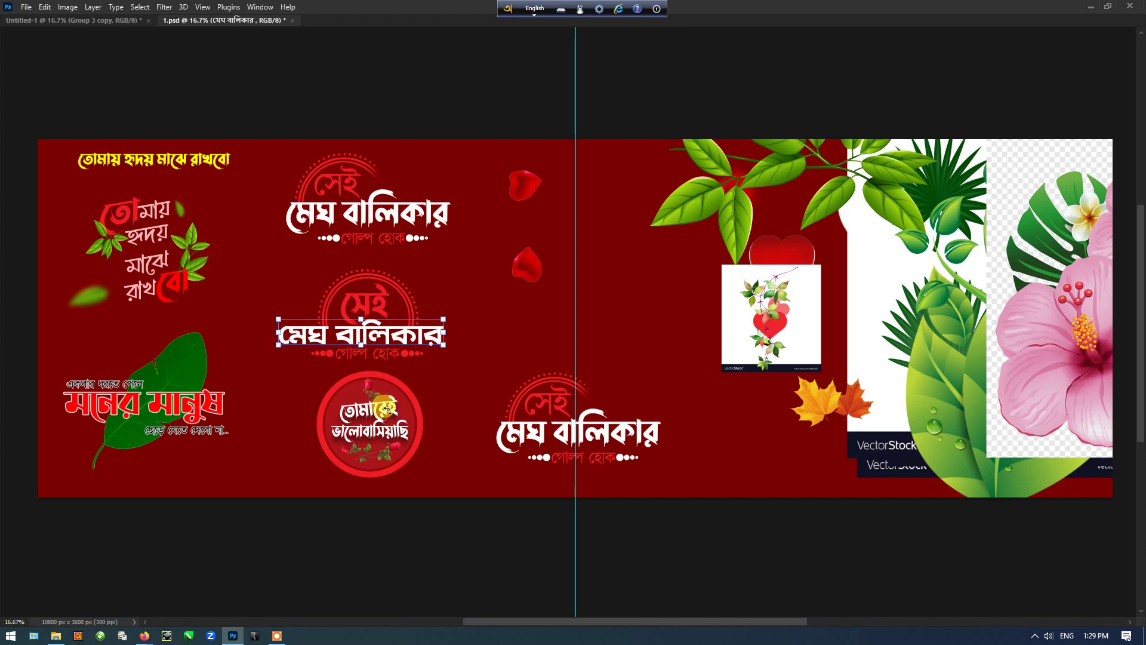
{"action": "left_click", "coordinate": [387, 410]}
{"action": "left_click_drag", "start_coordinate": [356, 414], "coordinate": [361, 417]}
{"action": "key", "text": "ctrl+z"}
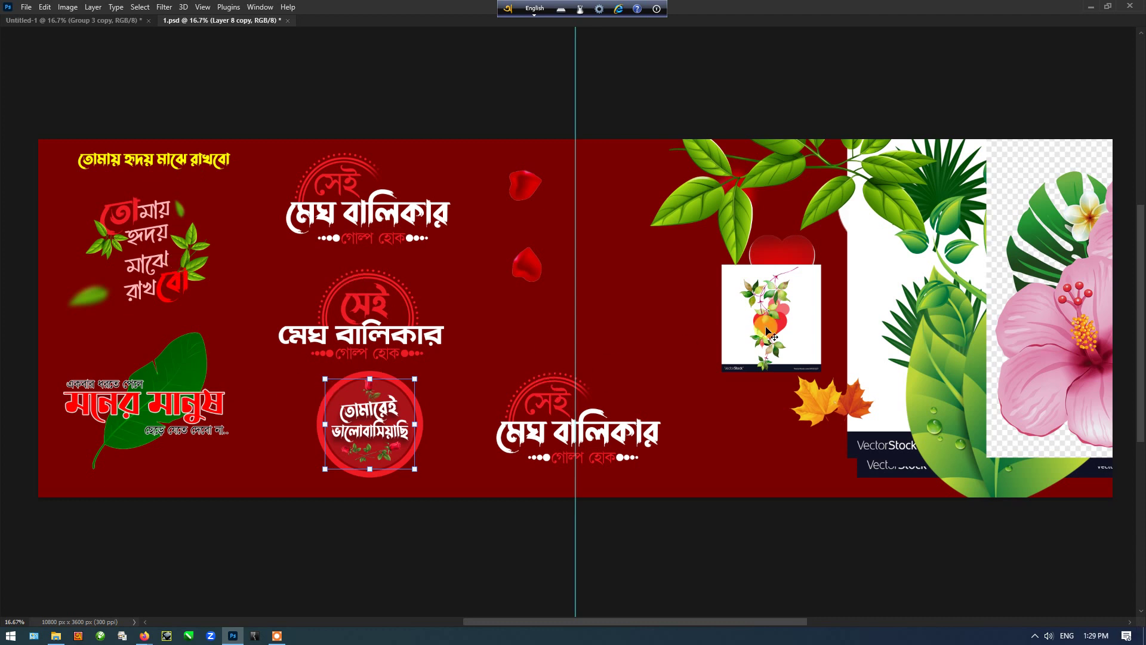
Step: Select the green leaf মনের মানুষ typography in 1.psd and return to the Untitled-1 banner
{"action": "mouse_move", "coordinate": [776, 323]}
{"action": "left_mouse_down"}
{"action": "mouse_move", "coordinate": [704, 322]}
{"action": "mouse_move", "coordinate": [761, 312]}
{"action": "left_mouse_up"}
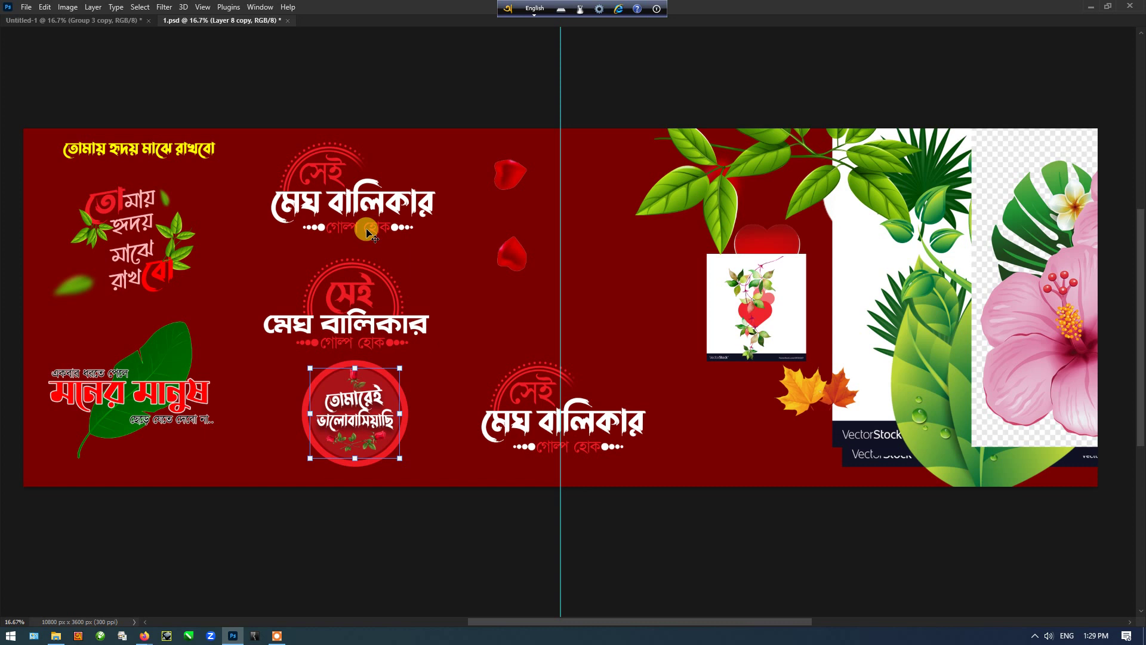
{"action": "left_click", "coordinate": [141, 367], "text": "ctrl"}
{"action": "scroll", "coordinate": [137, 264], "scroll_direction": "right", "scroll_amount": 1}
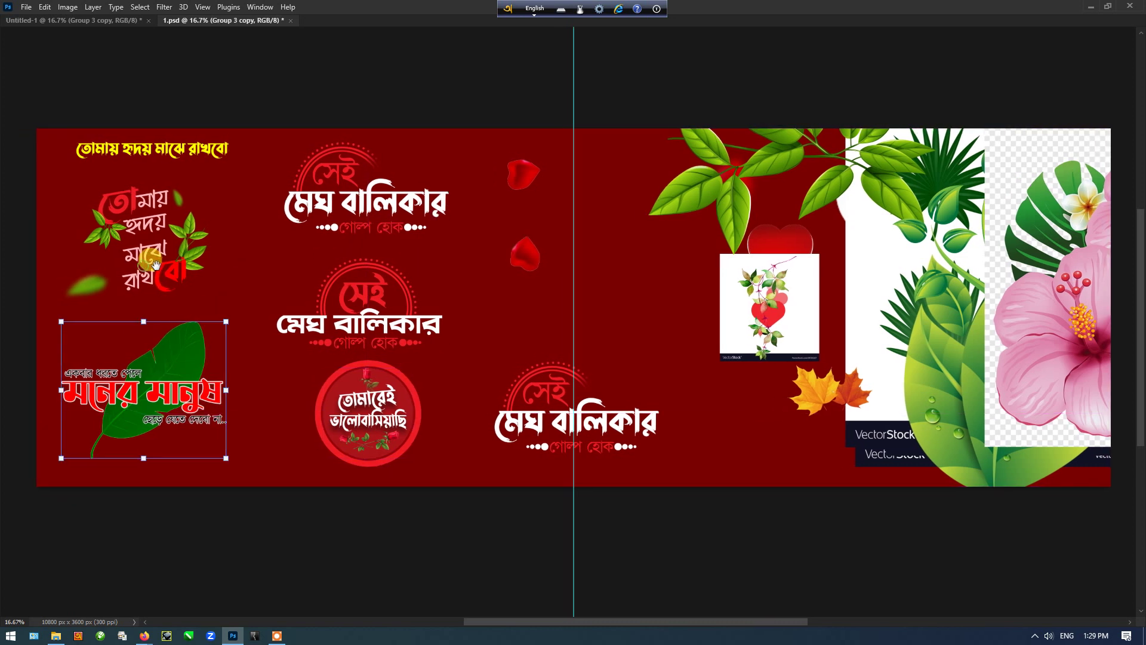
{"action": "left_click_drag", "start_coordinate": [137, 263], "coordinate": [144, 267]}
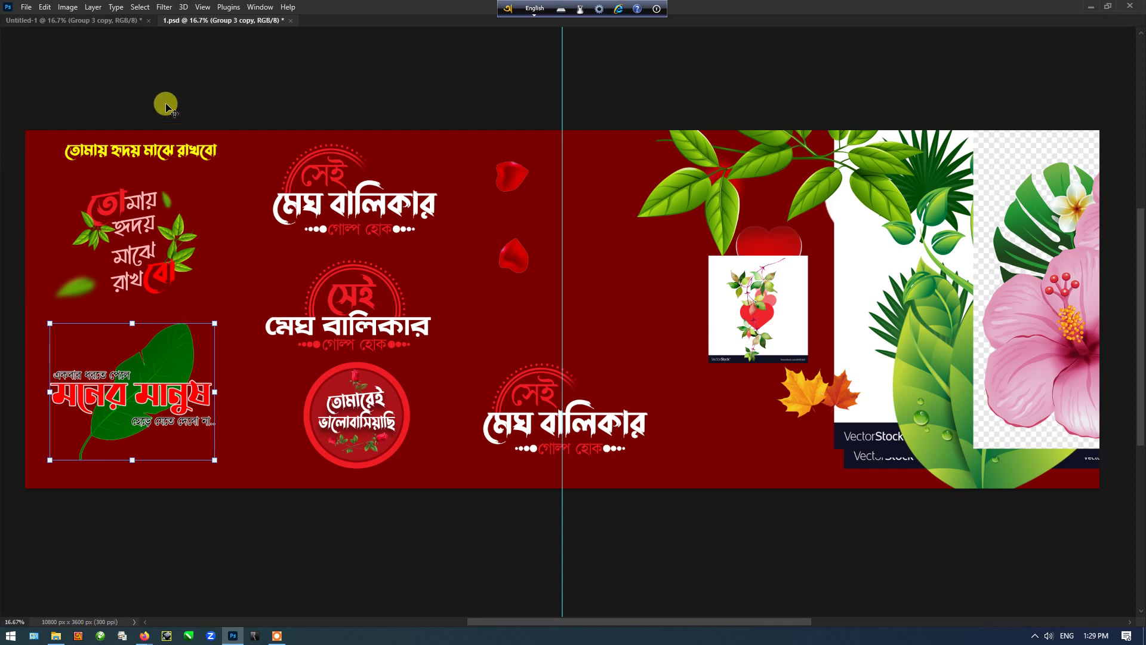
{"action": "left_click", "coordinate": [114, 21]}
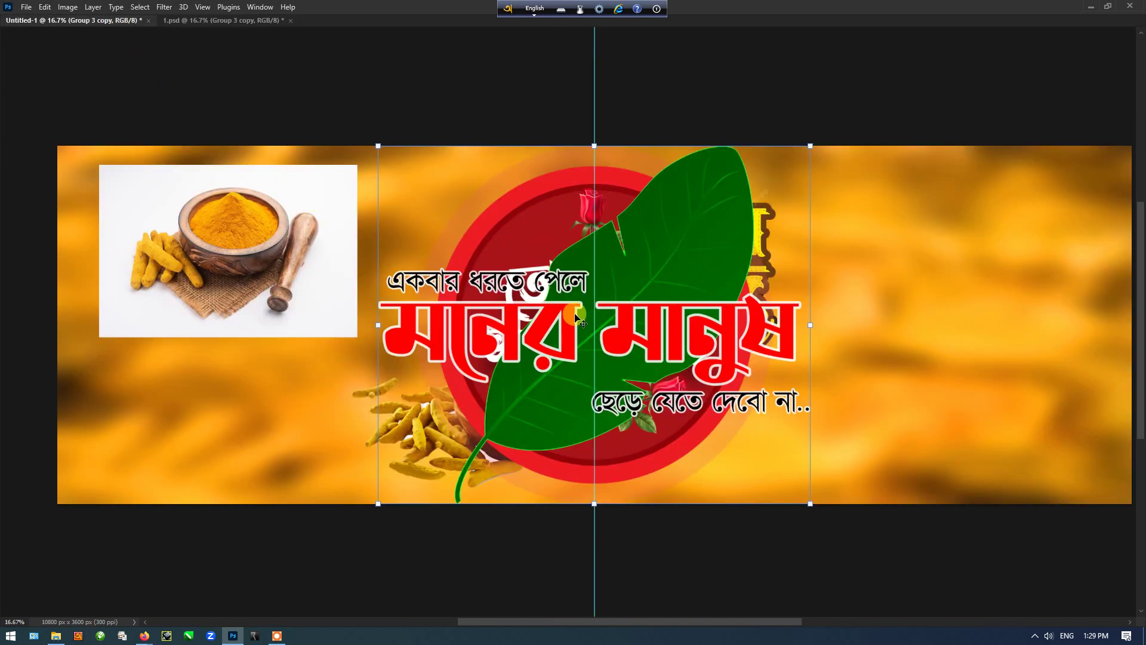
Step: Scale all eight image and typography layers above the blurred background together to 64.96% and move them rightward around the centre guide
{"action": "key", "text": "Tab"}
{"action": "left_click", "coordinate": [1016, 214], "text": "shift"}
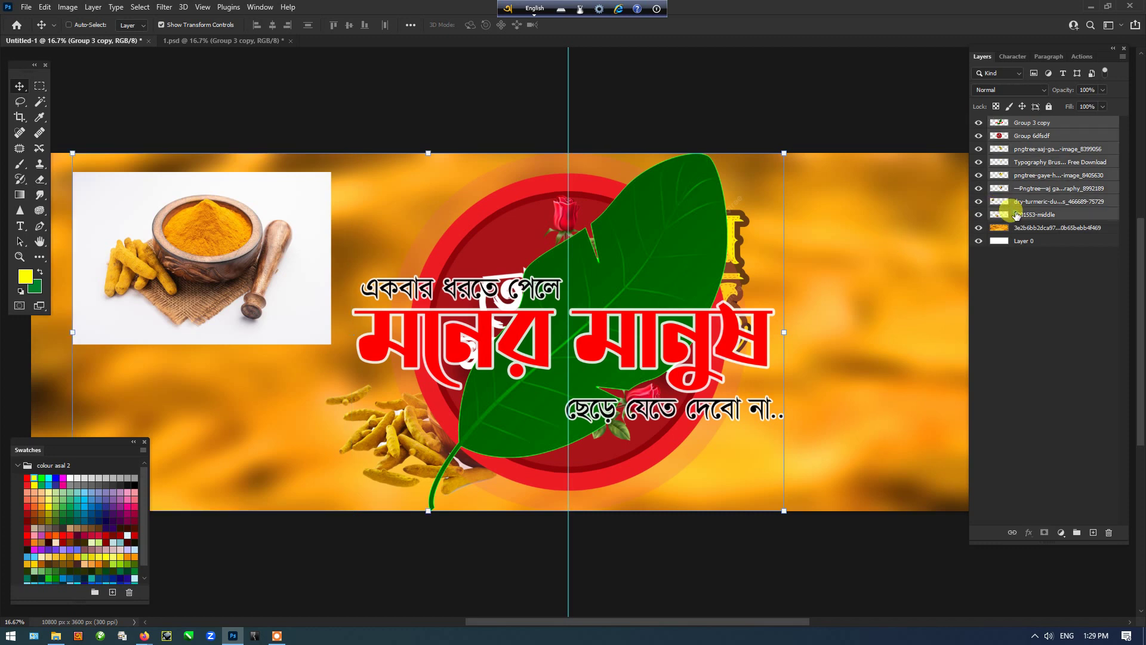
{"action": "left_click_drag", "start_coordinate": [784, 154], "coordinate": [797, 239]}
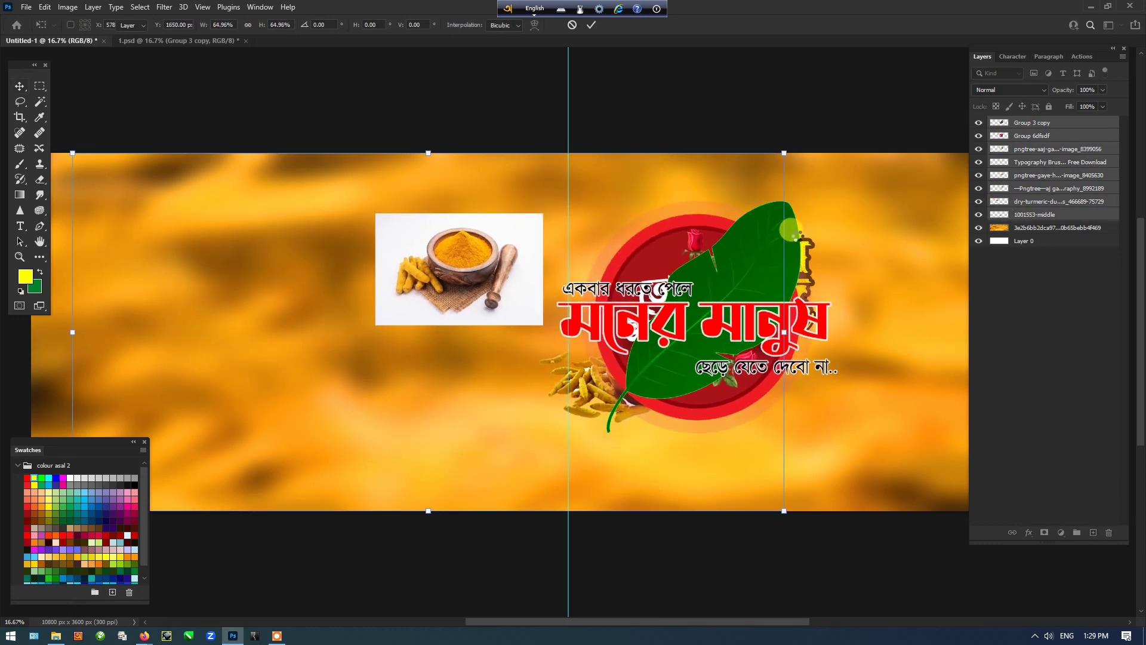
{"action": "key", "text": "Tab"}
{"action": "key", "text": "Return"}
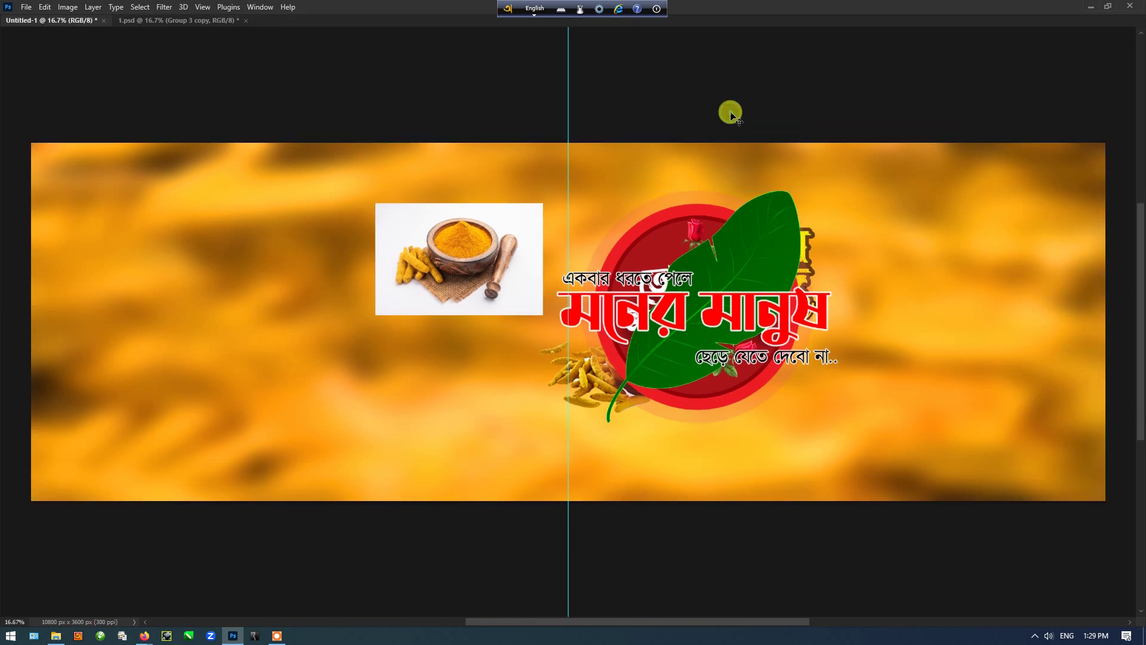
Step: Switch to File Explorer and go back from the 2024 folder to the Album Clip art folder
{"action": "key", "text": "Tab"}
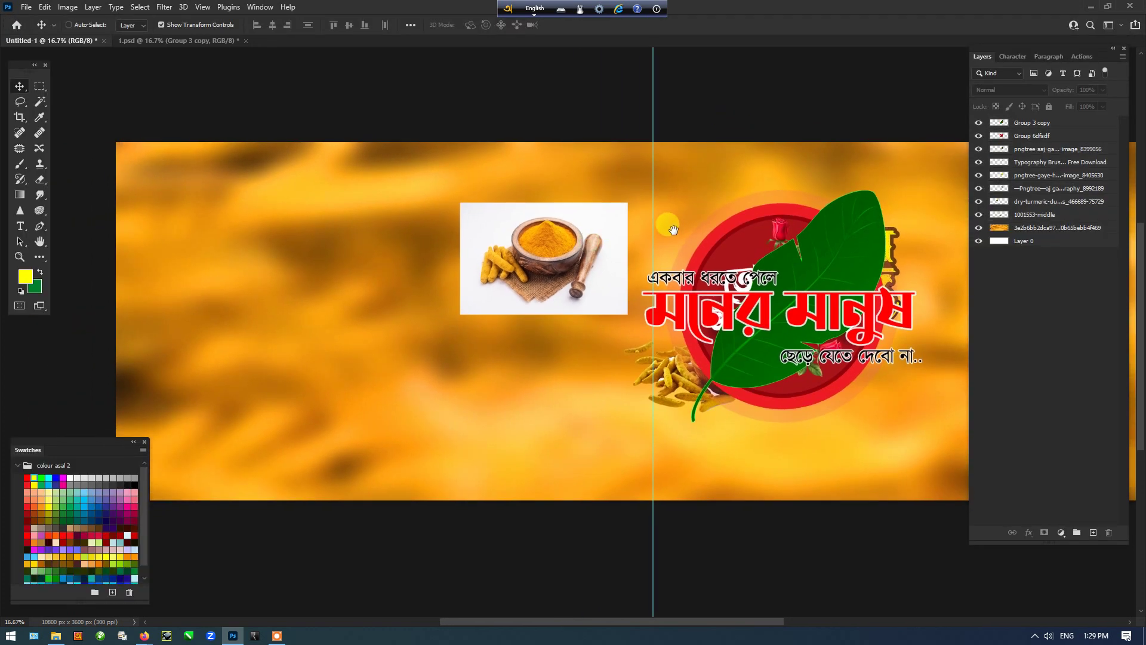
{"action": "left_click_drag", "start_coordinate": [674, 230], "coordinate": [610, 246]}
{"action": "left_click", "coordinate": [55, 635]}
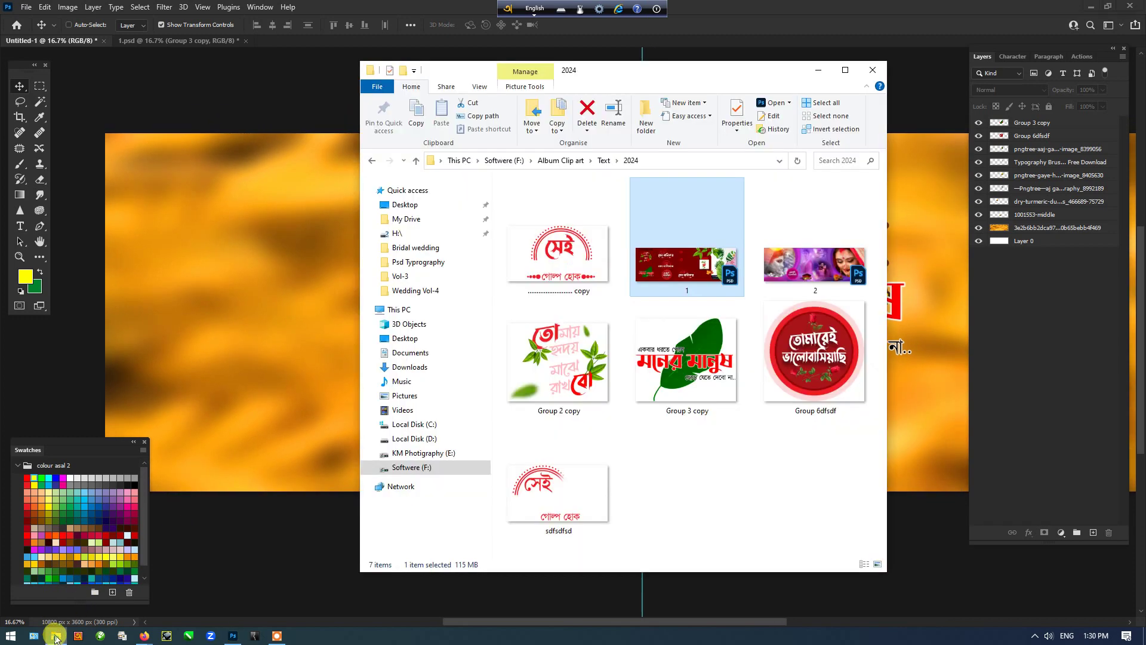
{"action": "left_click", "coordinate": [656, 458]}
{"action": "left_click", "coordinate": [372, 161]}
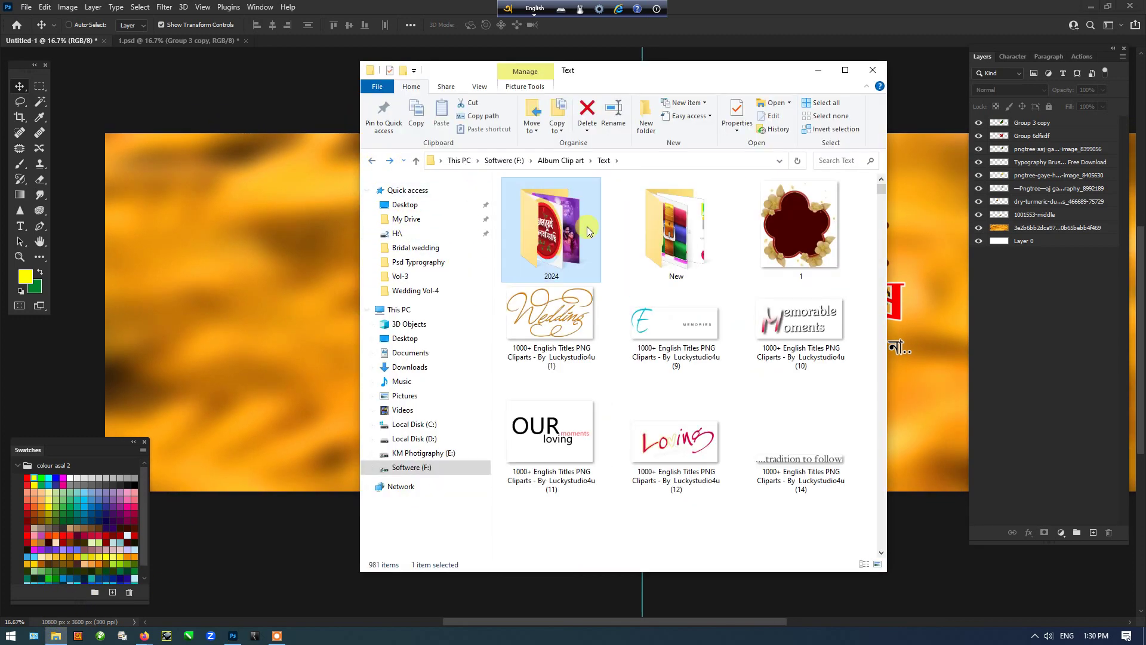
{"action": "left_click", "coordinate": [372, 161]}
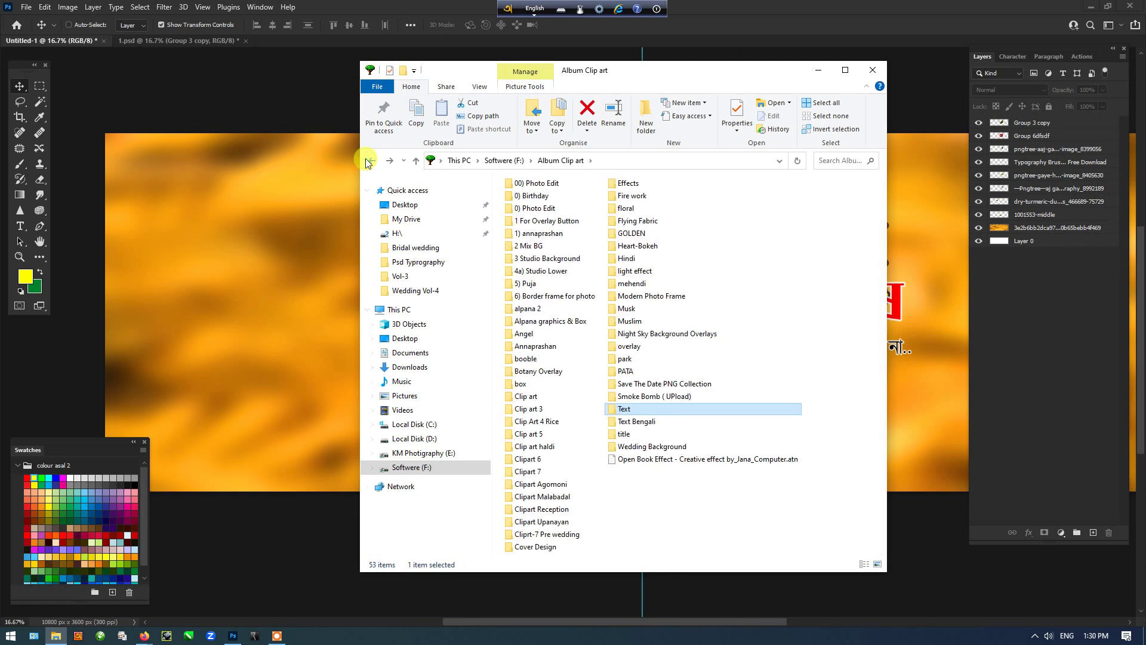
Step: Look through the Hindi folder and its font and Free_Spray_Photoshop_Brushes_1 subfolders, and return to the Album Clip art folder
{"action": "left_click", "coordinate": [658, 505]}
{"action": "key", "text": "h"}
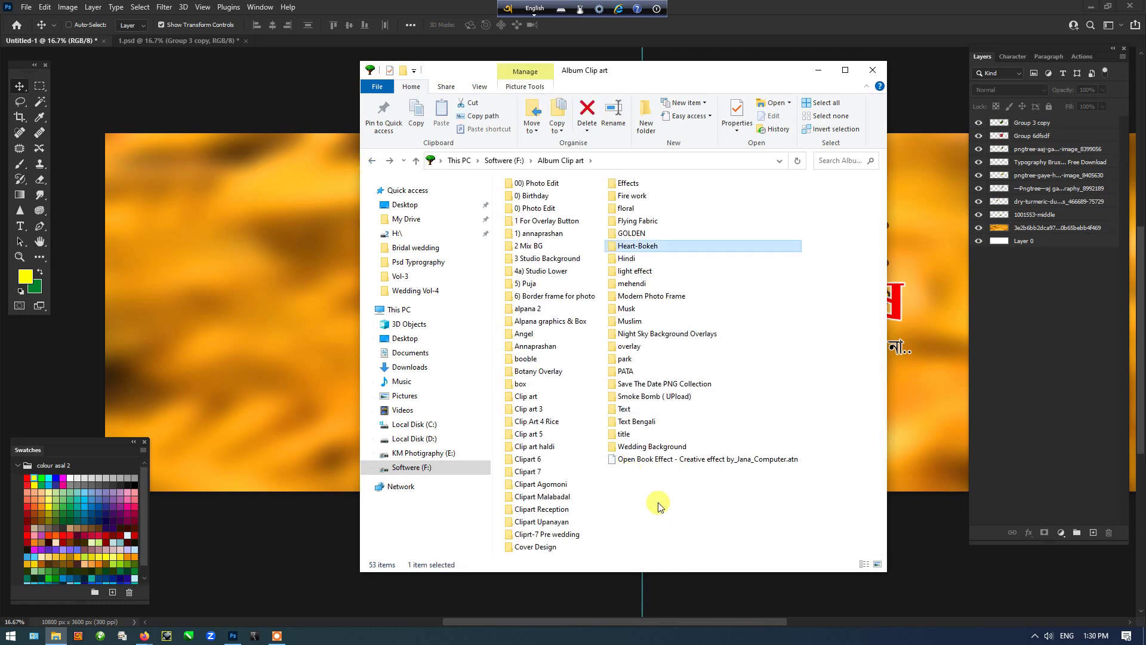
{"action": "key", "text": "Down"}
{"action": "key", "text": "Return"}
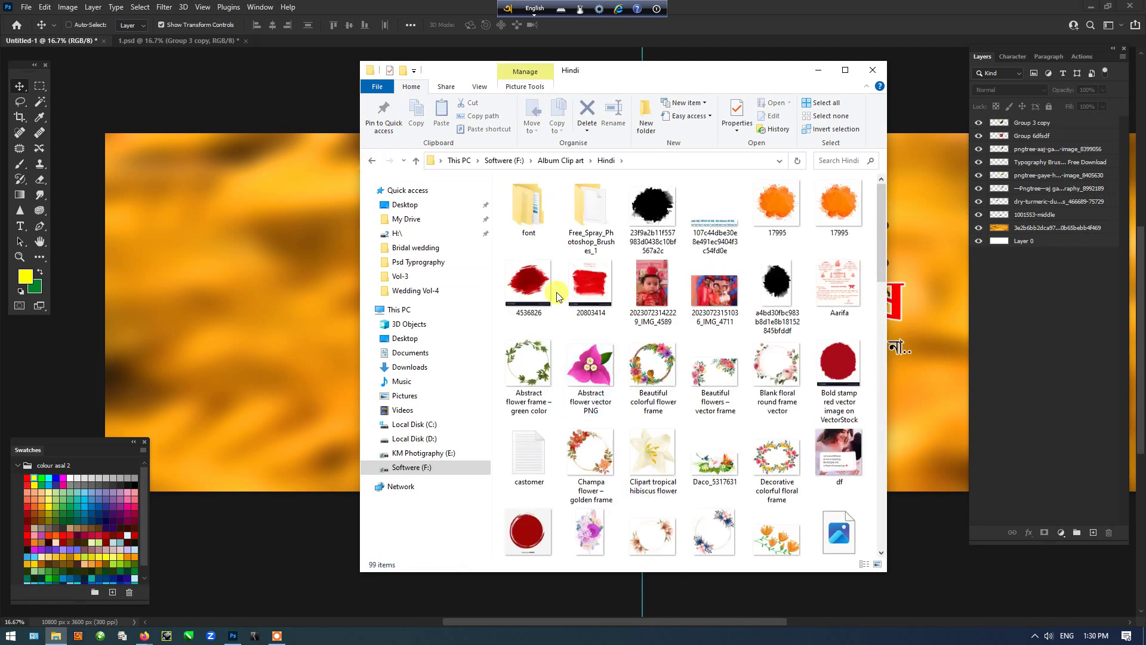
{"action": "double_click", "coordinate": [535, 235]}
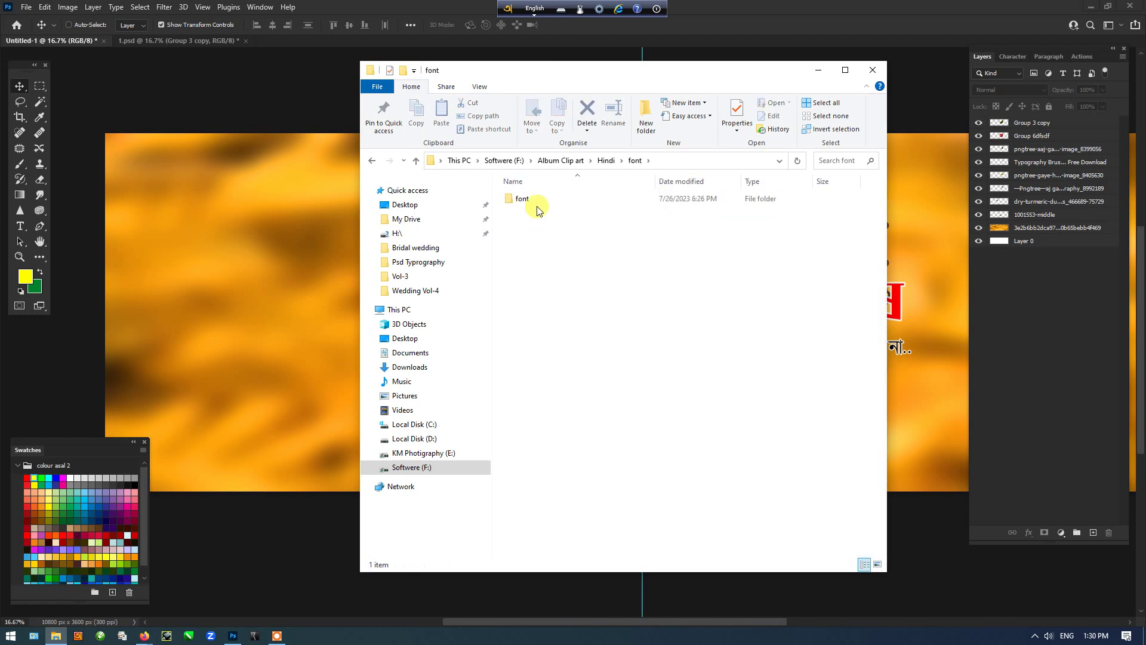
{"action": "double_click", "coordinate": [533, 199]}
{"action": "left_click", "coordinate": [373, 162]}
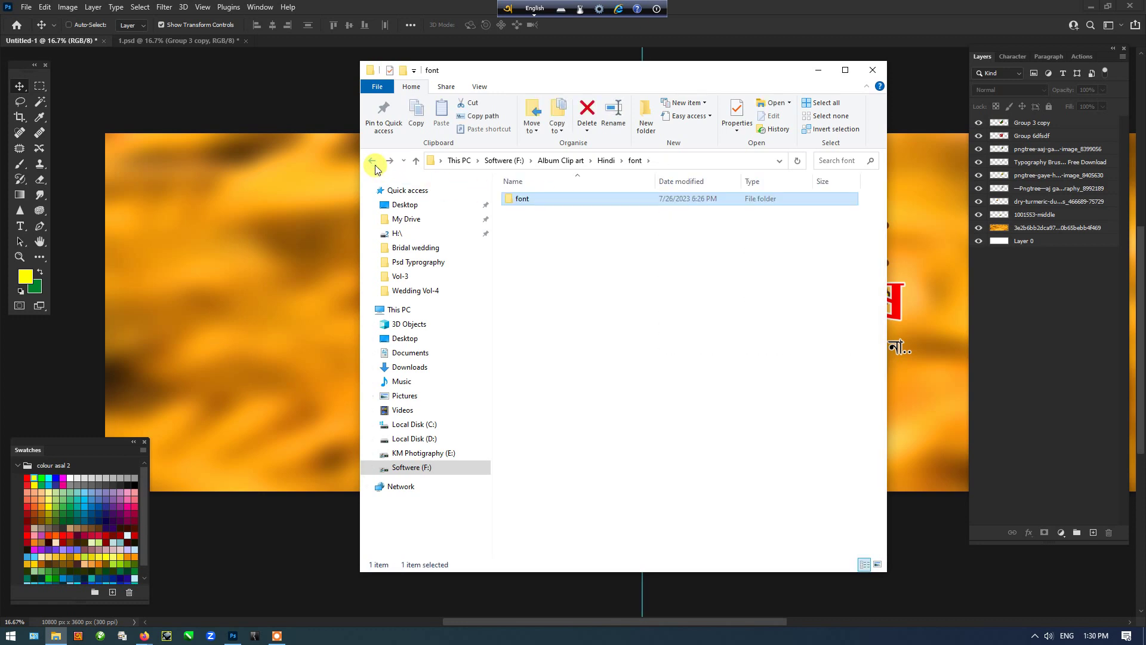
{"action": "left_click", "coordinate": [372, 162]}
{"action": "key", "text": "f"}
{"action": "key", "text": "Return"}
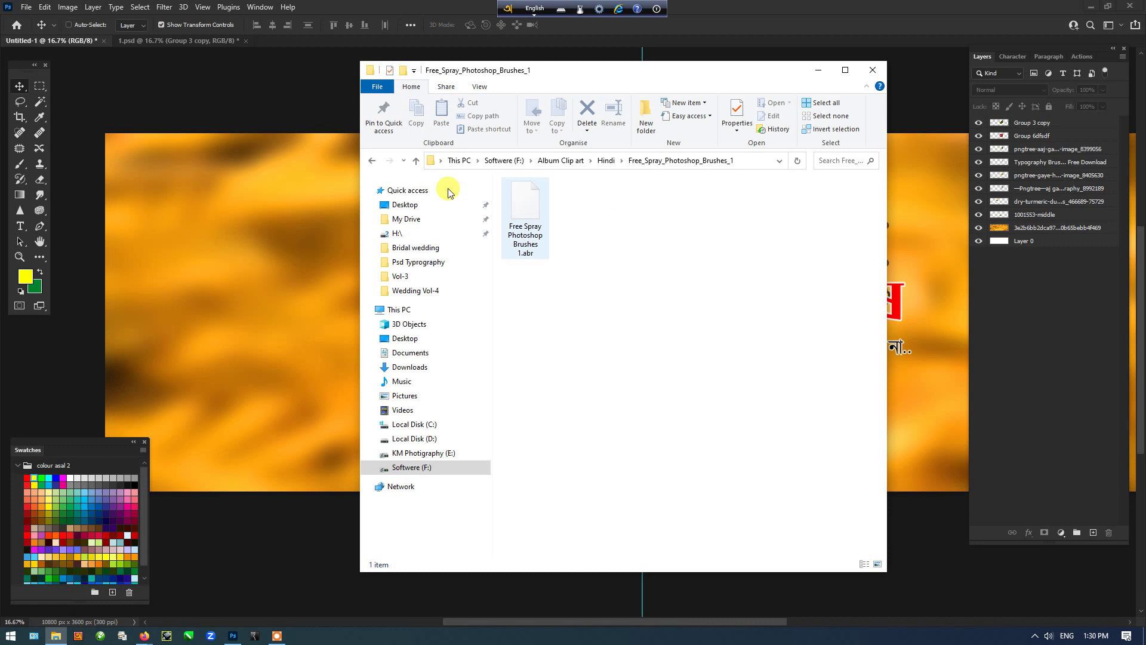
{"action": "left_click", "coordinate": [372, 160]}
{"action": "left_click", "coordinate": [371, 160]}
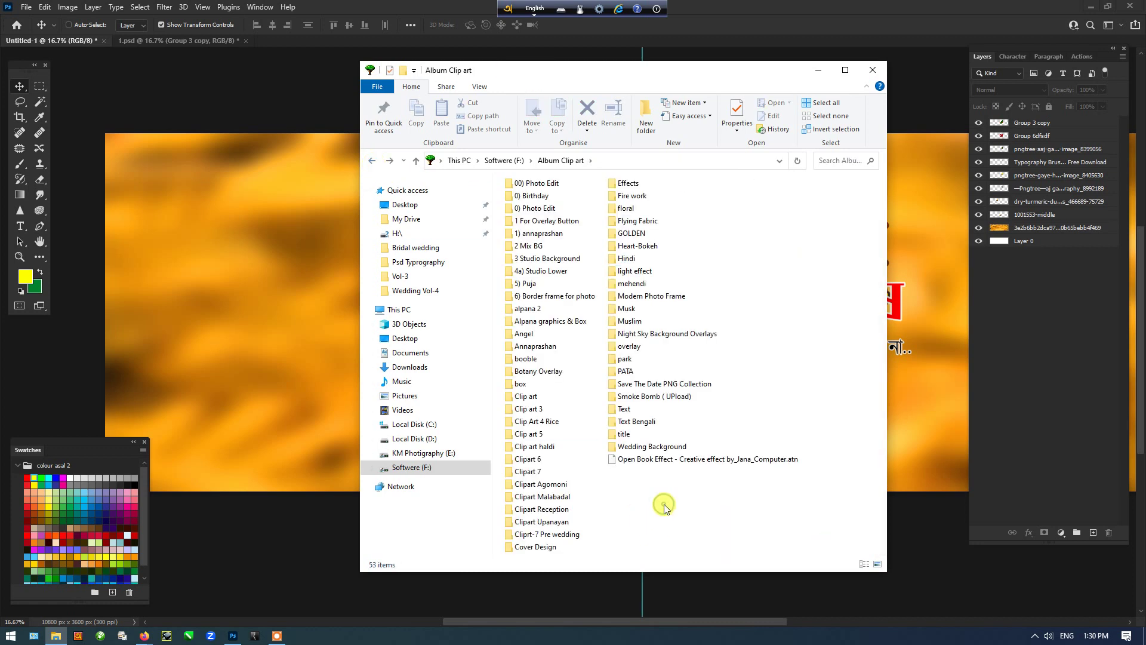
Step: Check the Text Bengali folder for usable typography and go back to the Album Clip art folder
{"action": "key", "text": "t"}
{"action": "key", "text": "Down"}
{"action": "key", "text": "Return"}
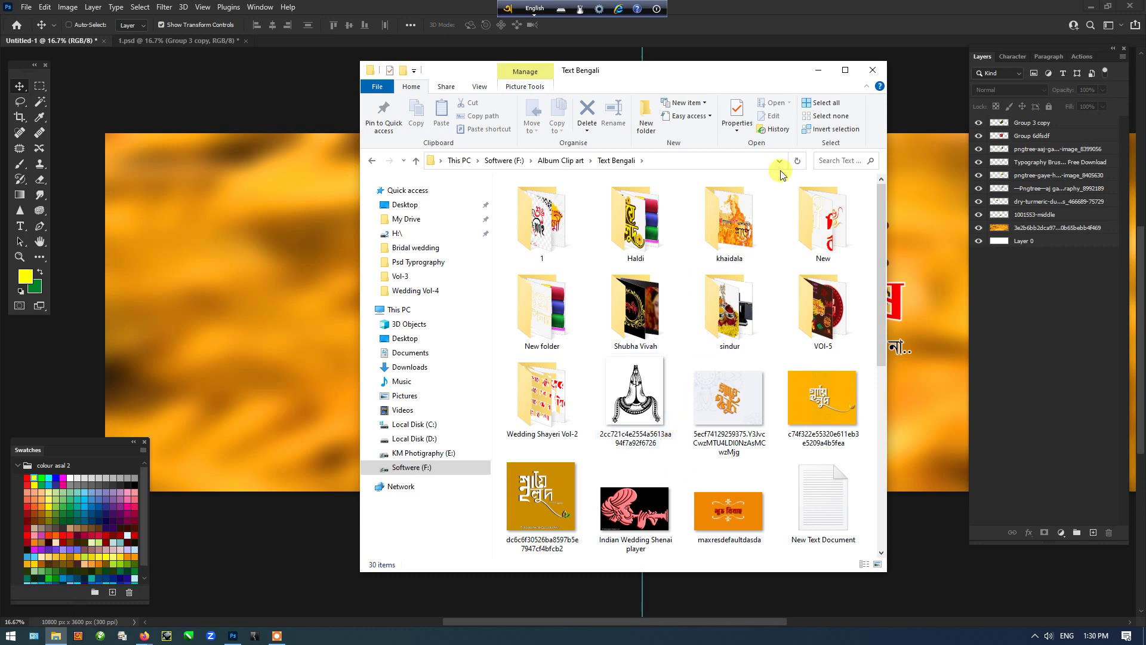
{"action": "left_click", "coordinate": [371, 160]}
Step: Open the 1 Haldi folder inside Clip art and place the images 3, Flower's (15) and pngegg into the banner
{"action": "key", "text": "c"}
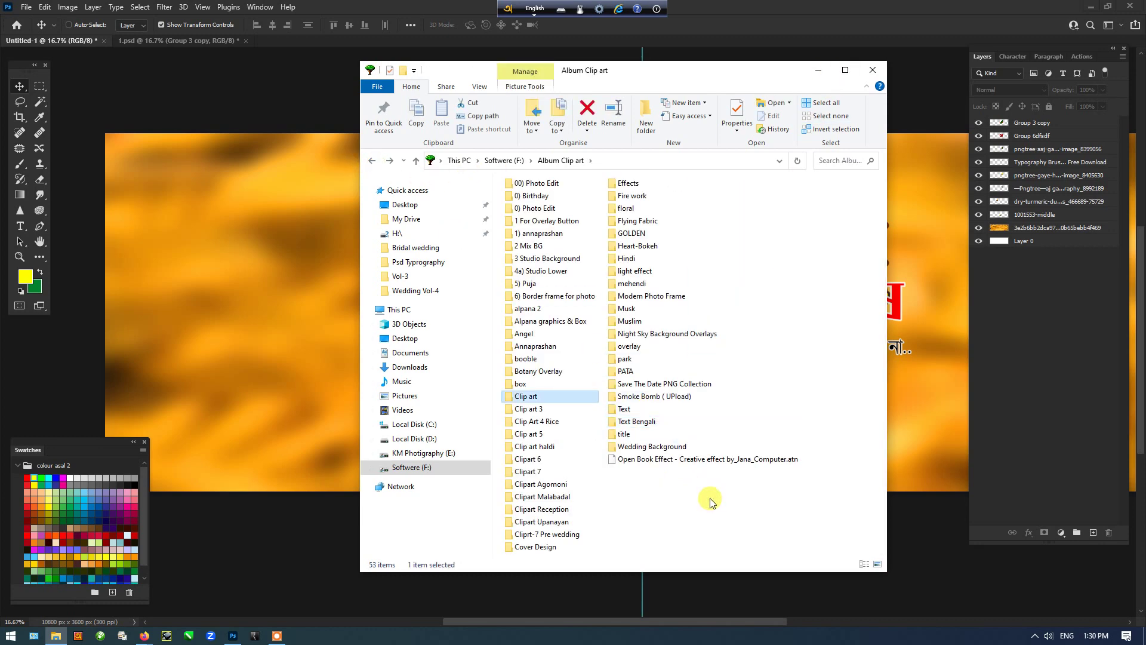
{"action": "key", "text": "Return"}
{"action": "type", "text": "1 h"}
{"action": "key", "text": "Return"}
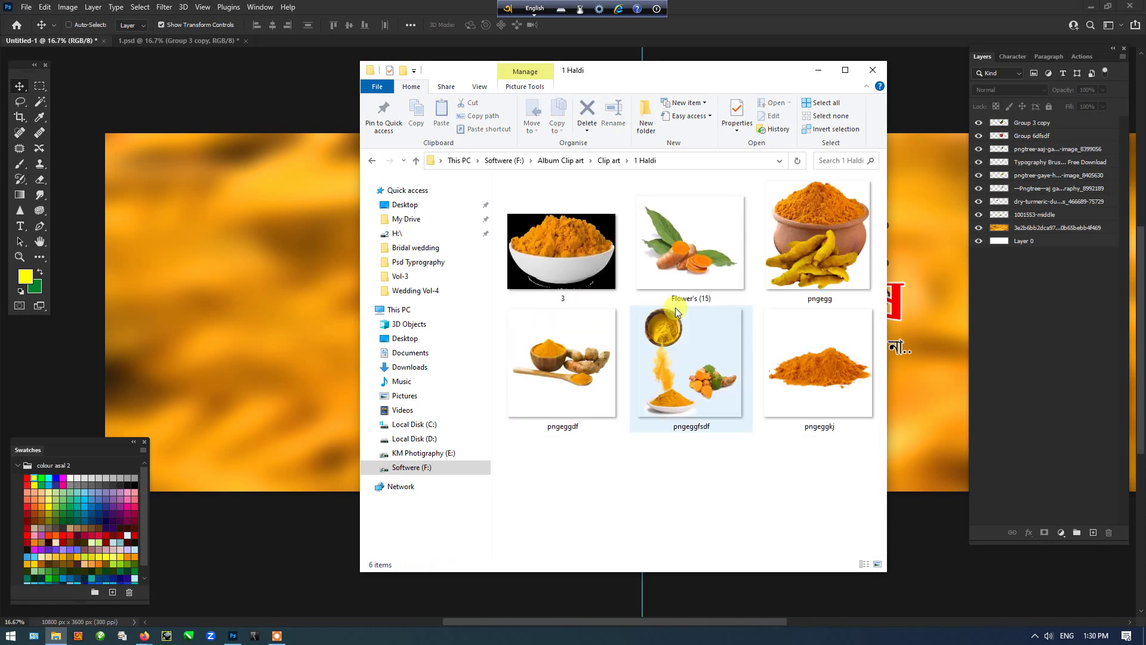
{"action": "left_click", "coordinate": [814, 256]}
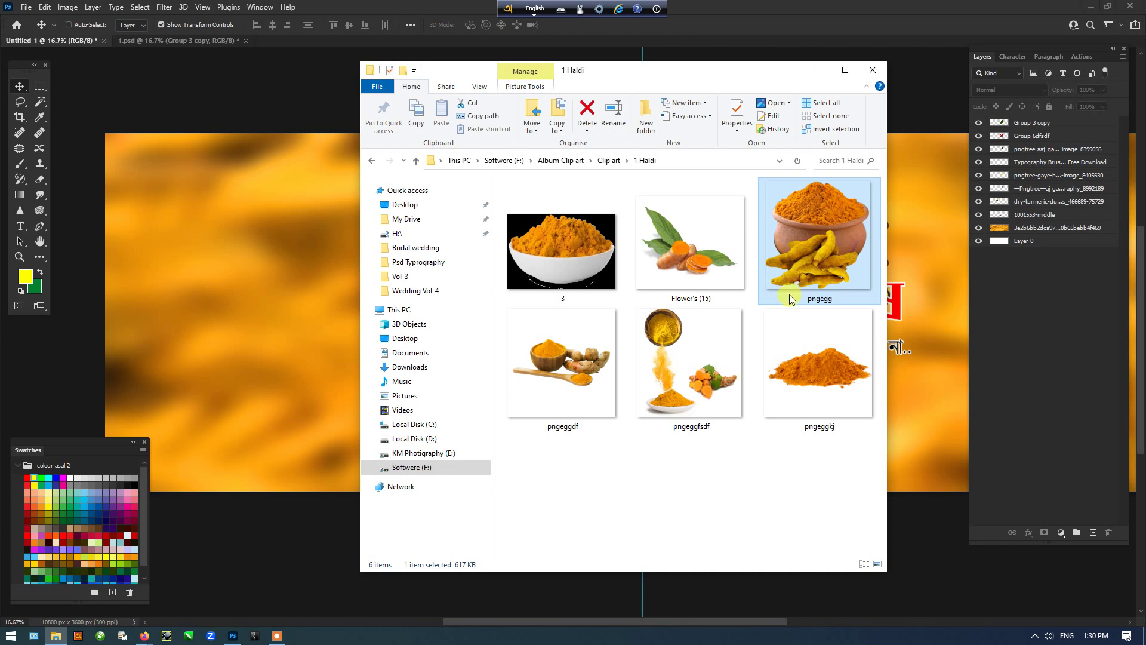
{"action": "left_click", "coordinate": [693, 257], "text": "ctrl"}
{"action": "mouse_move", "coordinate": [693, 257]}
{"action": "left_mouse_down"}
{"action": "mouse_move", "coordinate": [633, 253]}
{"action": "mouse_move", "coordinate": [391, 293]}
{"action": "mouse_move", "coordinate": [389, 281]}
{"action": "mouse_move", "coordinate": [675, 263]}
{"action": "left_mouse_up"}
{"action": "left_click", "coordinate": [585, 259], "text": "ctrl"}
{"action": "left_click_drag", "start_coordinate": [585, 259], "coordinate": [334, 299]}
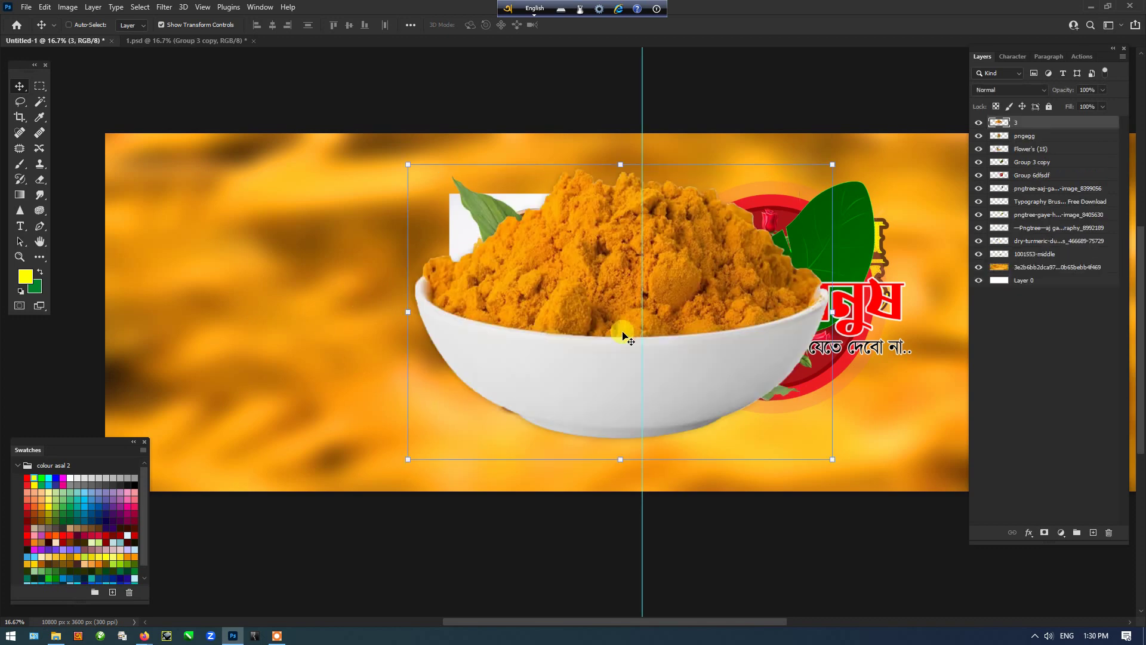
Step: Select all eleven layers above the blurred background and scale them down together slightly
{"action": "key", "text": "Tab"}
{"action": "left_click_drag", "start_coordinate": [583, 309], "coordinate": [734, 285]}
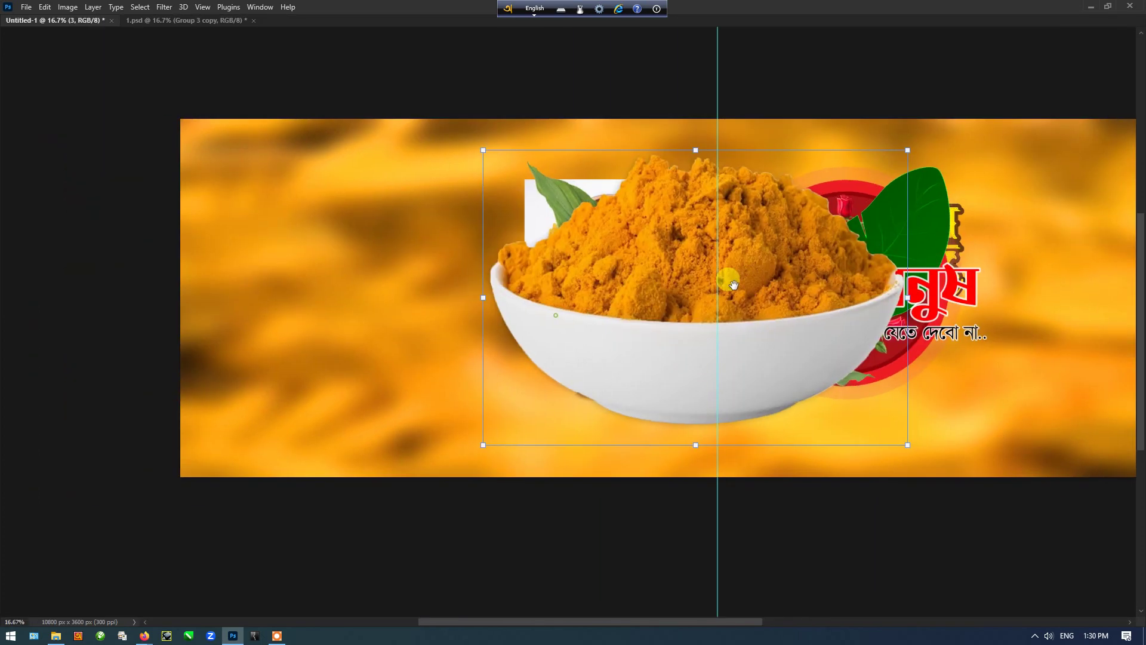
{"action": "key", "text": "Tab"}
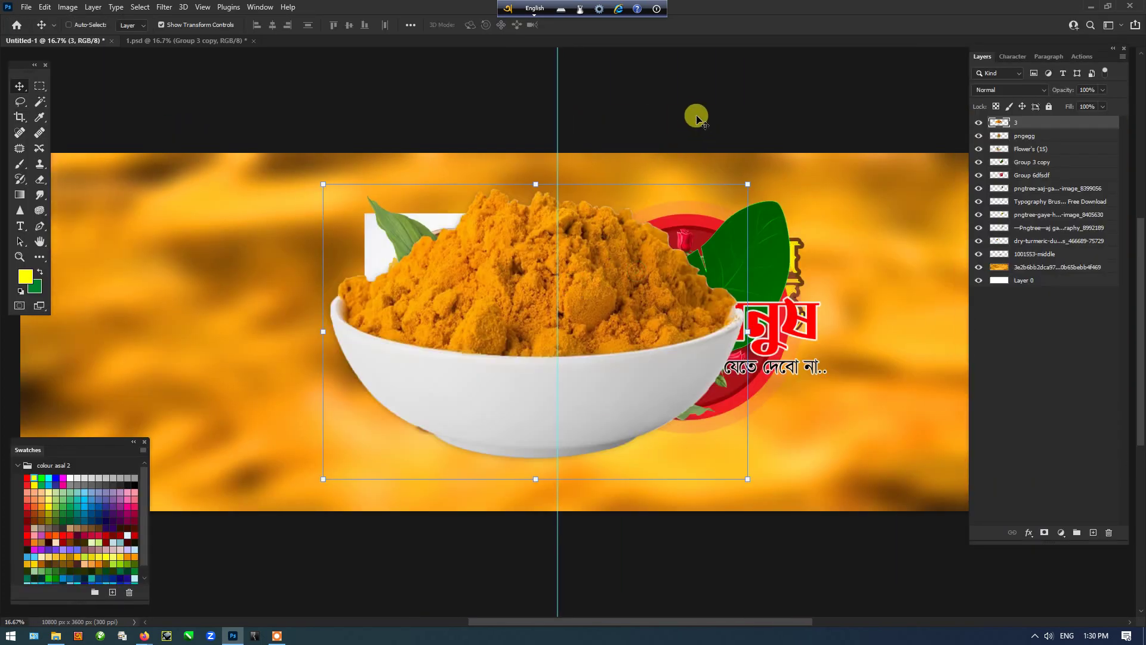
{"action": "left_click", "coordinate": [697, 119], "text": "ctrl"}
{"action": "left_click_drag", "start_coordinate": [742, 87], "coordinate": [346, 409]}
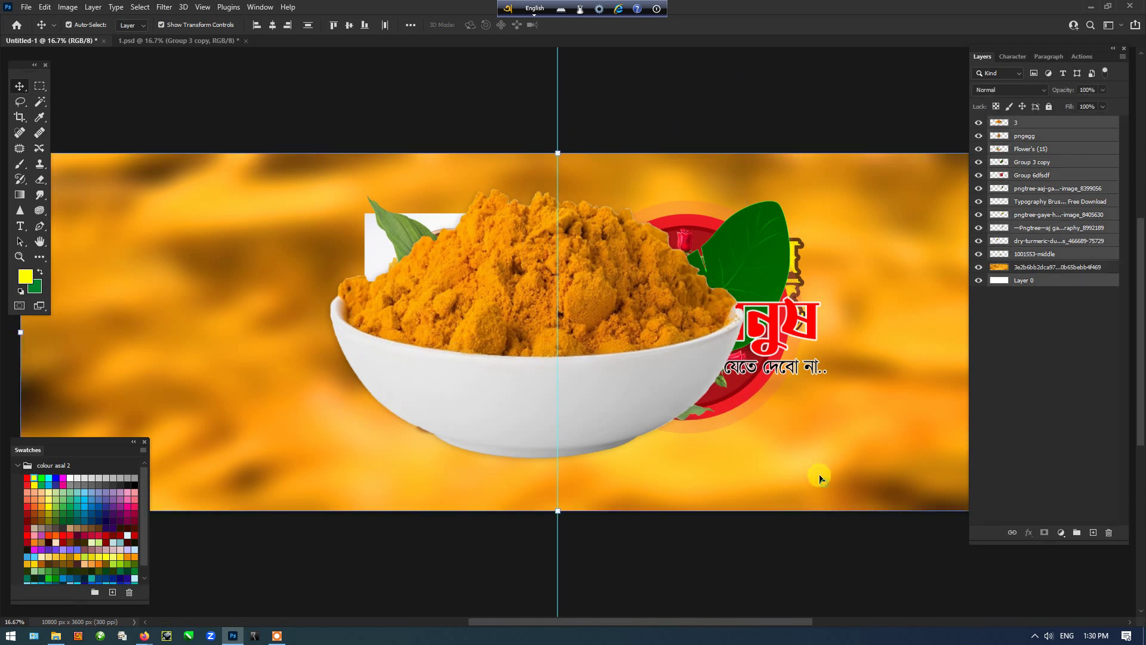
{"action": "left_click", "coordinate": [1026, 268], "text": "ctrl"}
{"action": "left_click", "coordinate": [1026, 280], "text": "ctrl"}
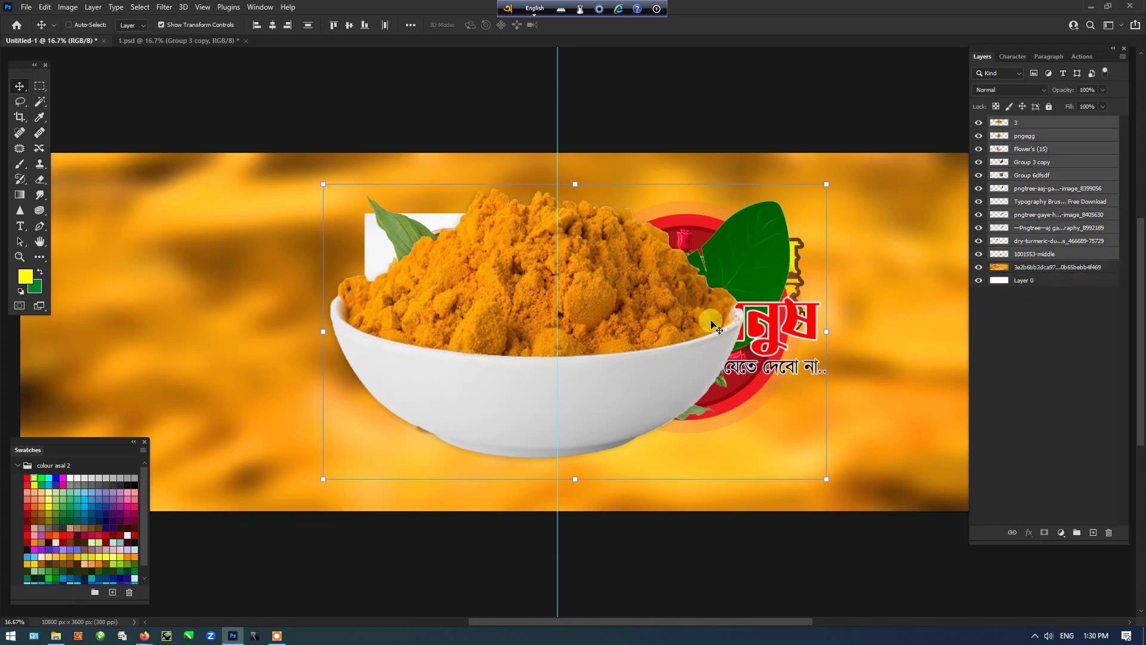
{"action": "left_click_drag", "start_coordinate": [826, 184], "coordinate": [787, 204]}
{"action": "key", "text": "Tab"}
{"action": "left_click_drag", "start_coordinate": [631, 302], "coordinate": [661, 288]}
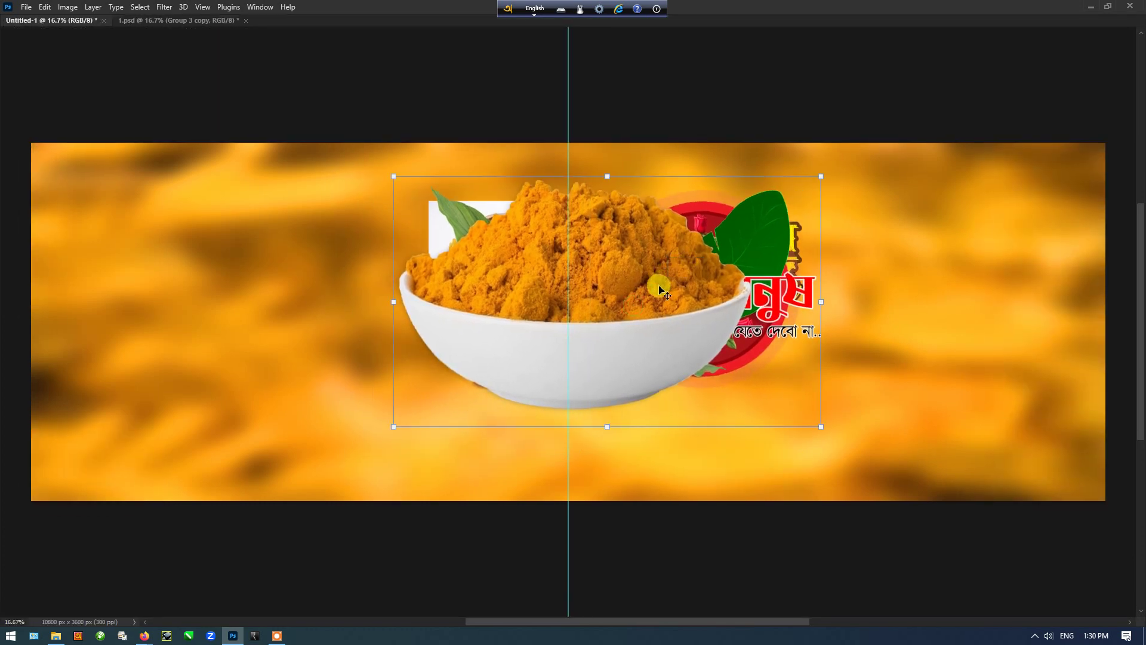
{"action": "key", "text": "Tab"}
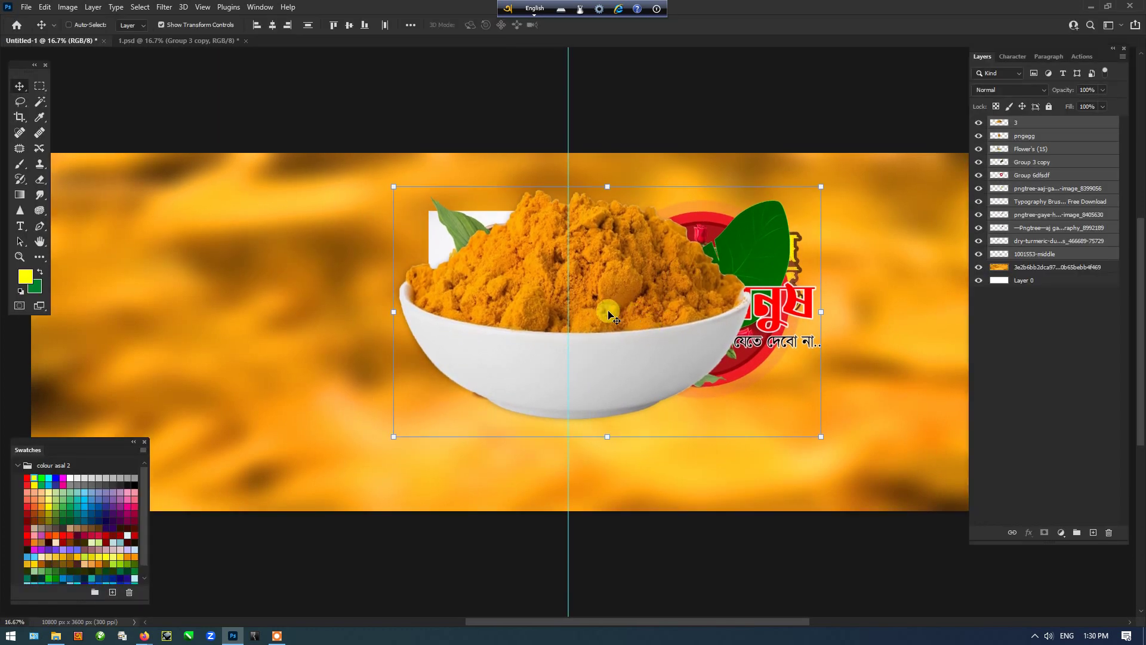
{"action": "left_click_drag", "start_coordinate": [540, 311], "coordinate": [693, 294]}
{"action": "key", "text": "Tab"}
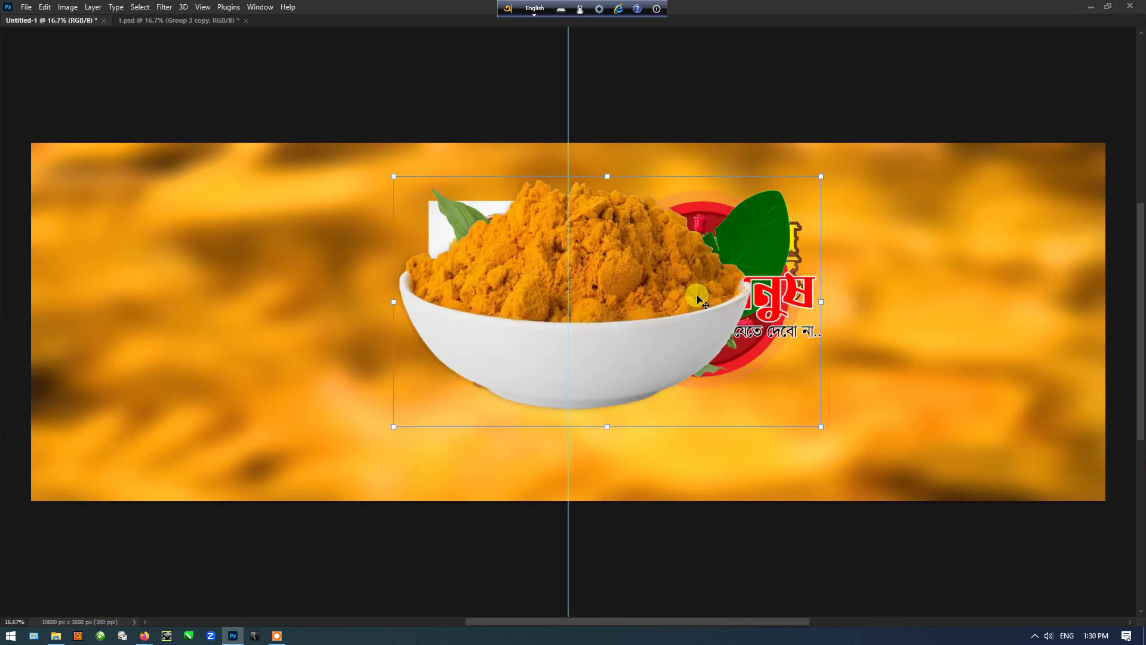
{"action": "left_click_drag", "start_coordinate": [605, 369], "coordinate": [640, 353]}
{"action": "key", "text": "Return"}
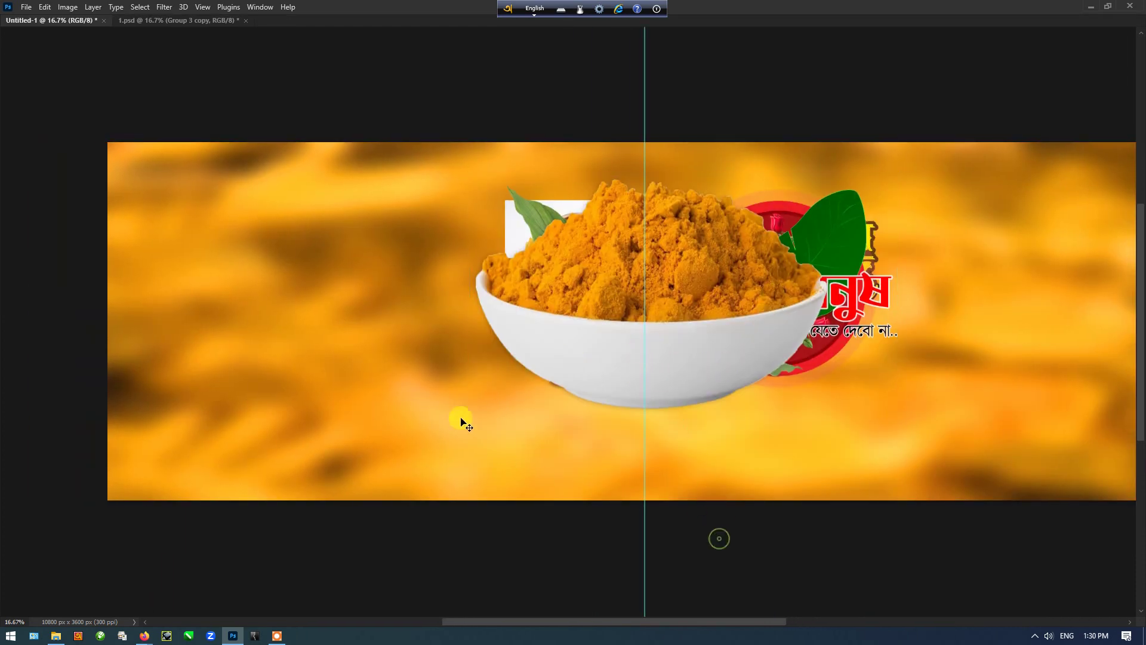
Step: Scale the white bowl of turmeric powder down and place it near the banner's lower-left corner
{"action": "left_click_drag", "start_coordinate": [395, 373], "coordinate": [435, 361]}
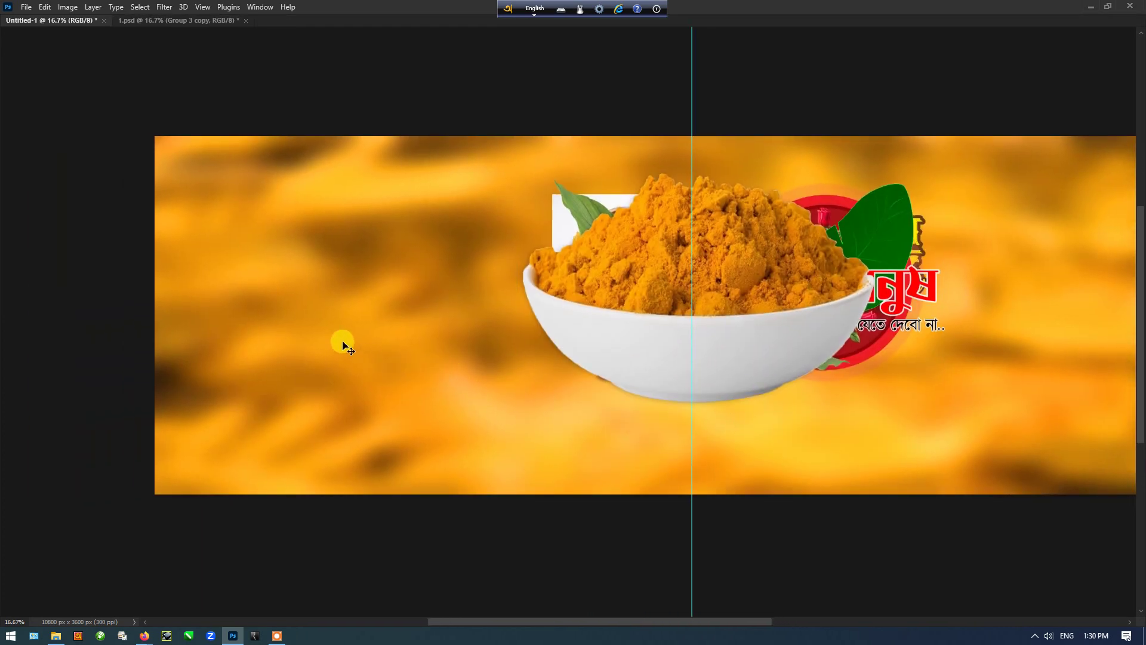
{"action": "scroll", "coordinate": [343, 345], "scroll_direction": "up", "scroll_amount": 1}
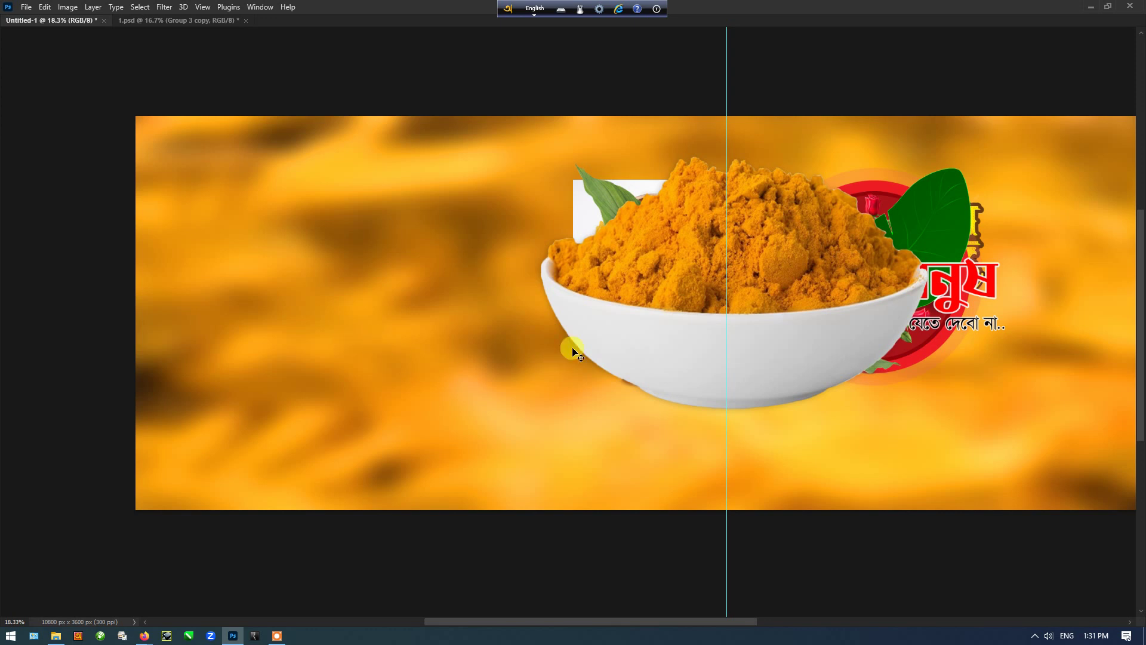
{"action": "left_click", "coordinate": [594, 341]}
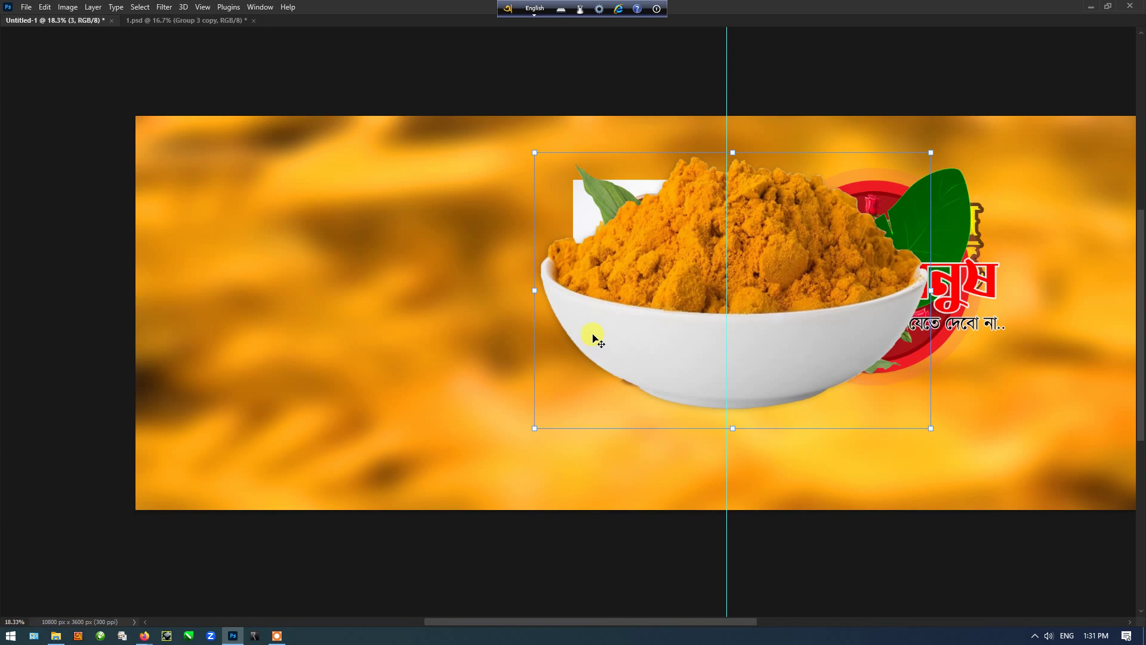
{"action": "left_click_drag", "start_coordinate": [594, 337], "coordinate": [665, 260]}
{"action": "left_click_drag", "start_coordinate": [809, 231], "coordinate": [377, 368]}
{"action": "left_click_drag", "start_coordinate": [580, 217], "coordinate": [328, 371]}
{"action": "left_click_drag", "start_coordinate": [292, 411], "coordinate": [281, 374]}
{"action": "scroll", "coordinate": [280, 377], "scroll_direction": "up", "scroll_amount": 3}
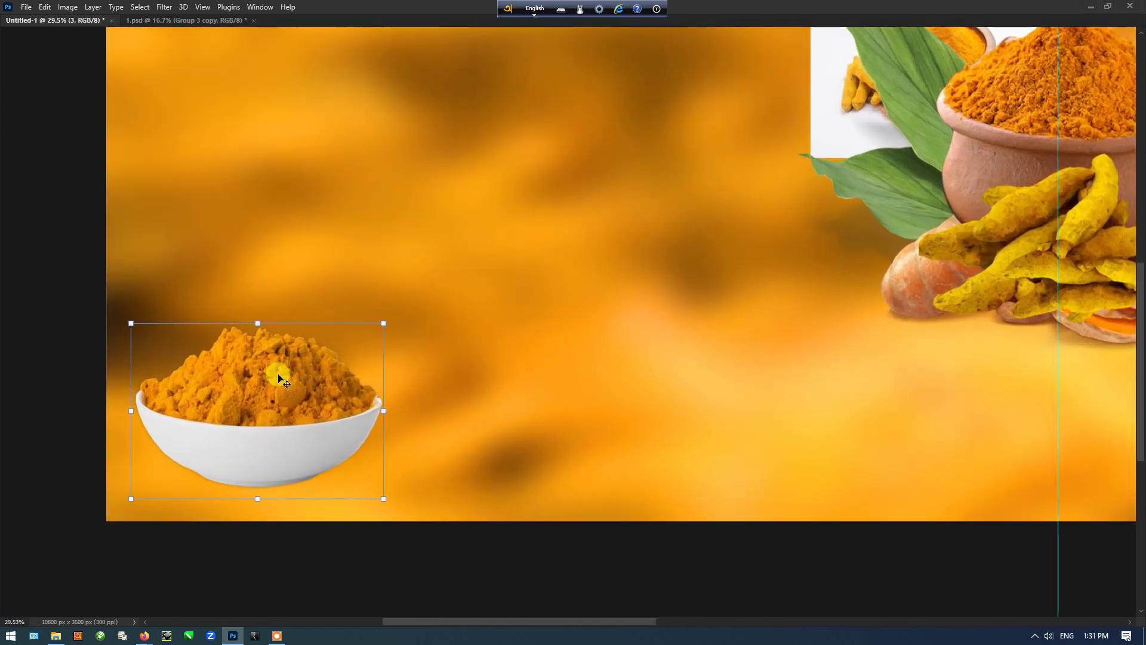
{"action": "scroll", "coordinate": [280, 378], "scroll_direction": "down", "scroll_amount": 2}
{"action": "key", "text": "Tab"}
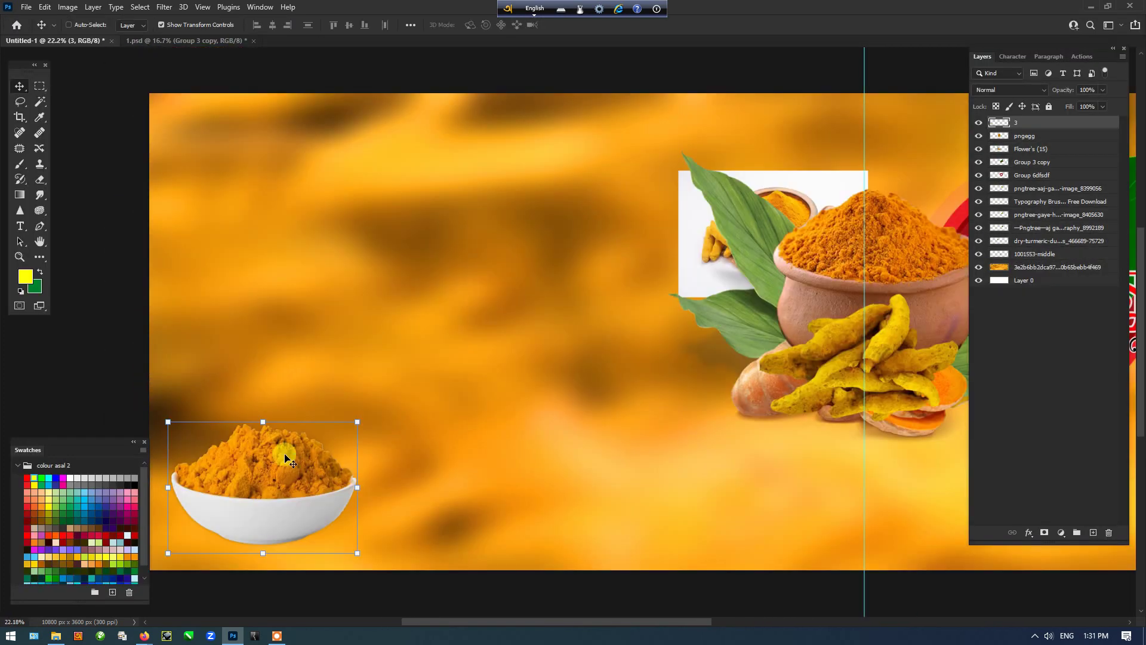
{"action": "left_click_drag", "start_coordinate": [284, 454], "coordinate": [347, 334]}
{"action": "scroll", "coordinate": [339, 348], "scroll_direction": "up", "scroll_amount": 1}
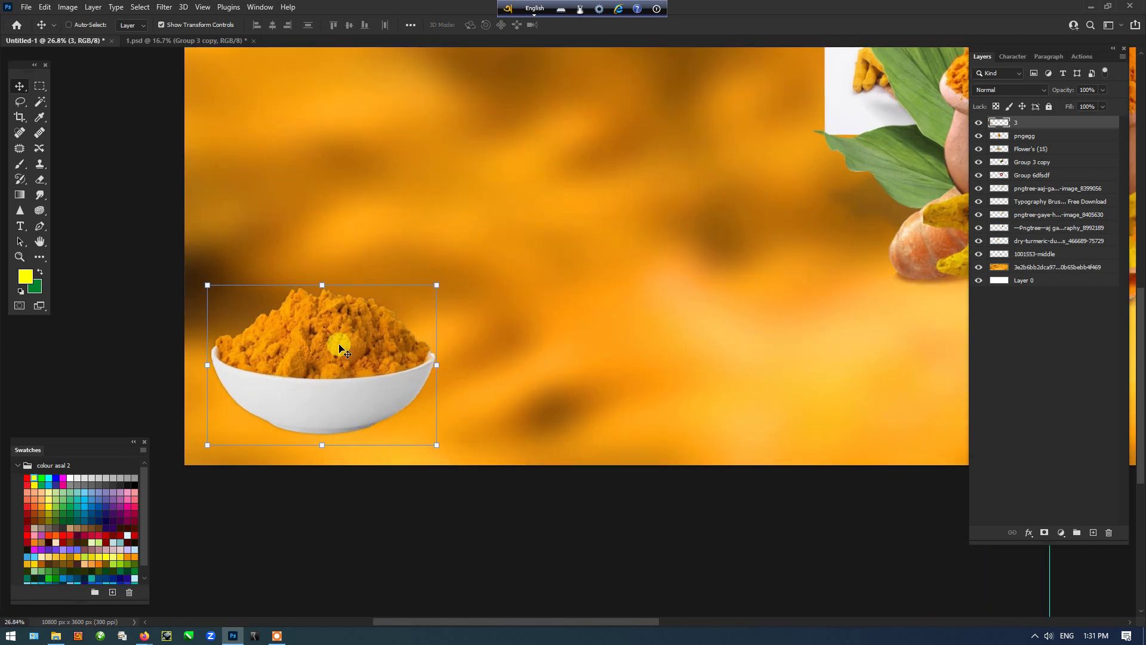
{"action": "left_click_drag", "start_coordinate": [339, 348], "coordinate": [345, 349]}
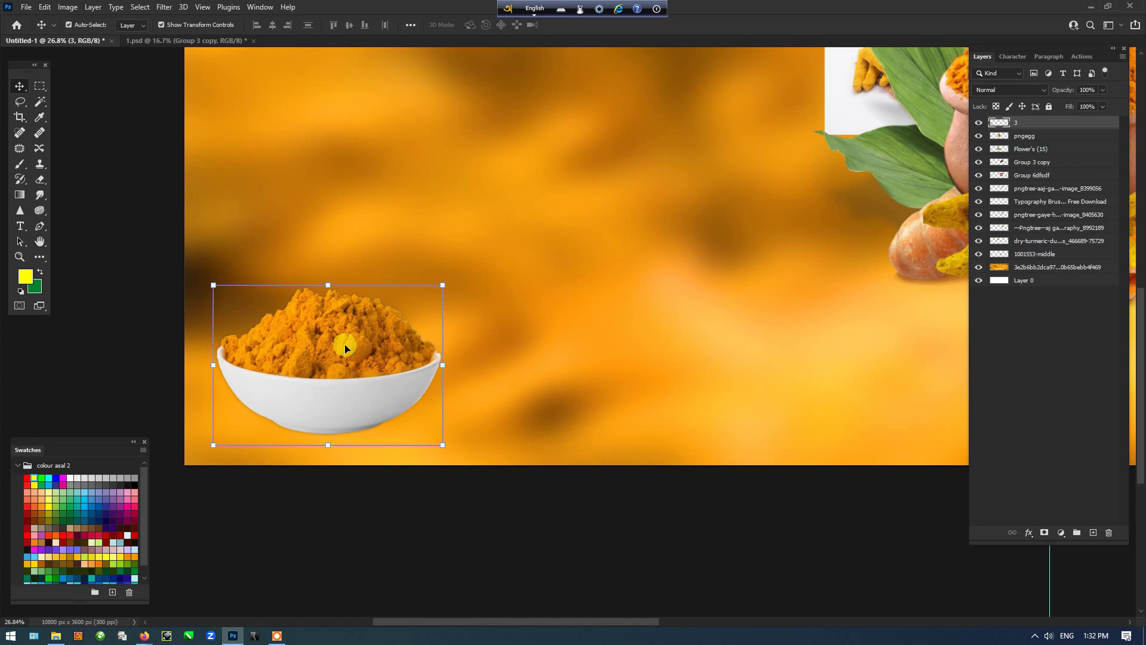
Step: Duplicate the turmeric bowl layer, squash the copy vertically from its top edge, and send it behind the original bowl
{"action": "key", "text": "ctrl+j"}
{"action": "left_click", "coordinate": [328, 283]}
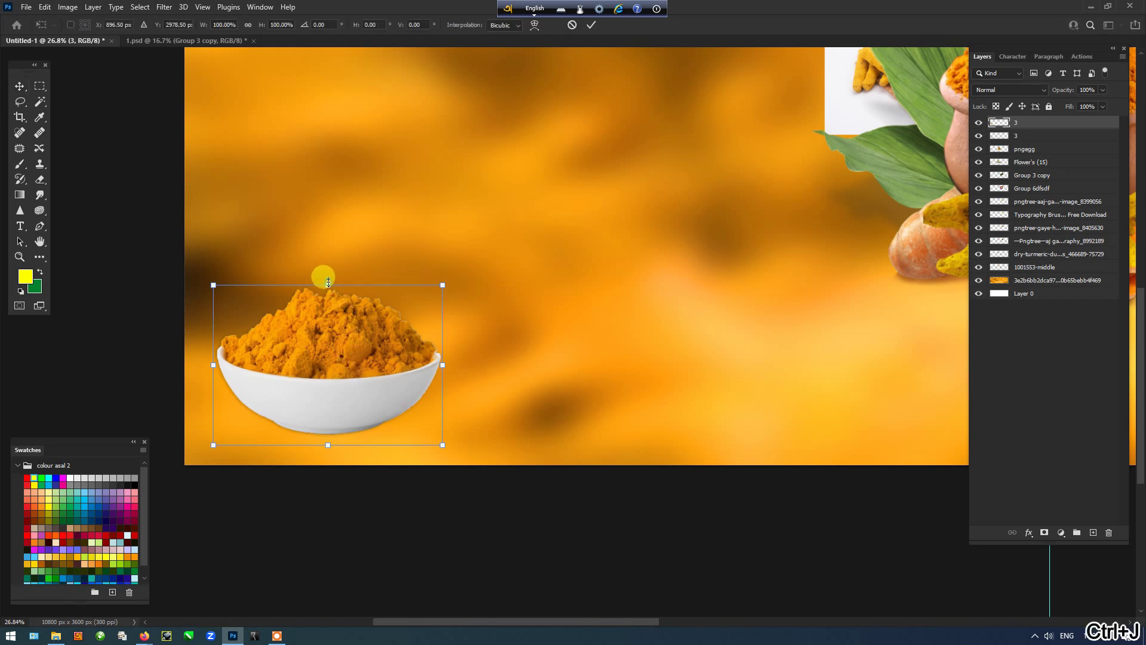
{"action": "left_click_drag", "start_coordinate": [327, 283], "coordinate": [329, 333]}
{"action": "key", "text": "Return"}
{"action": "key", "text": "ctrl+bracketleft"}
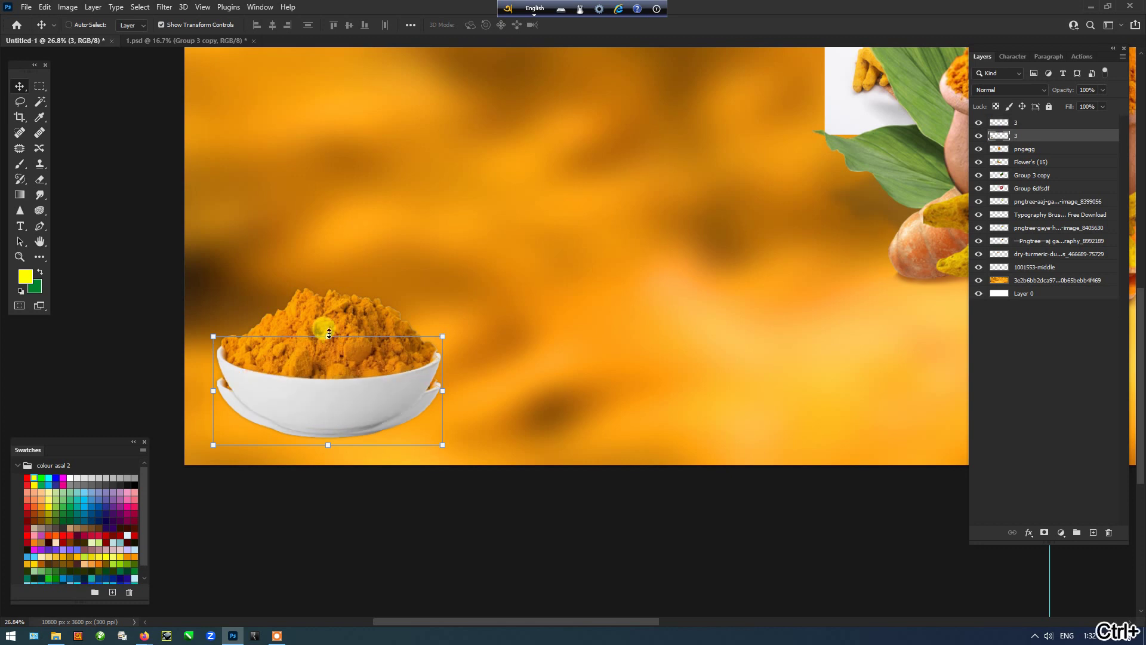
Step: Apply a Gaussian Blur with a 52.4 pixel radius to the squashed bowl copy and darken it to black with Hue/Saturation lightness
{"action": "left_click", "coordinate": [163, 7]}
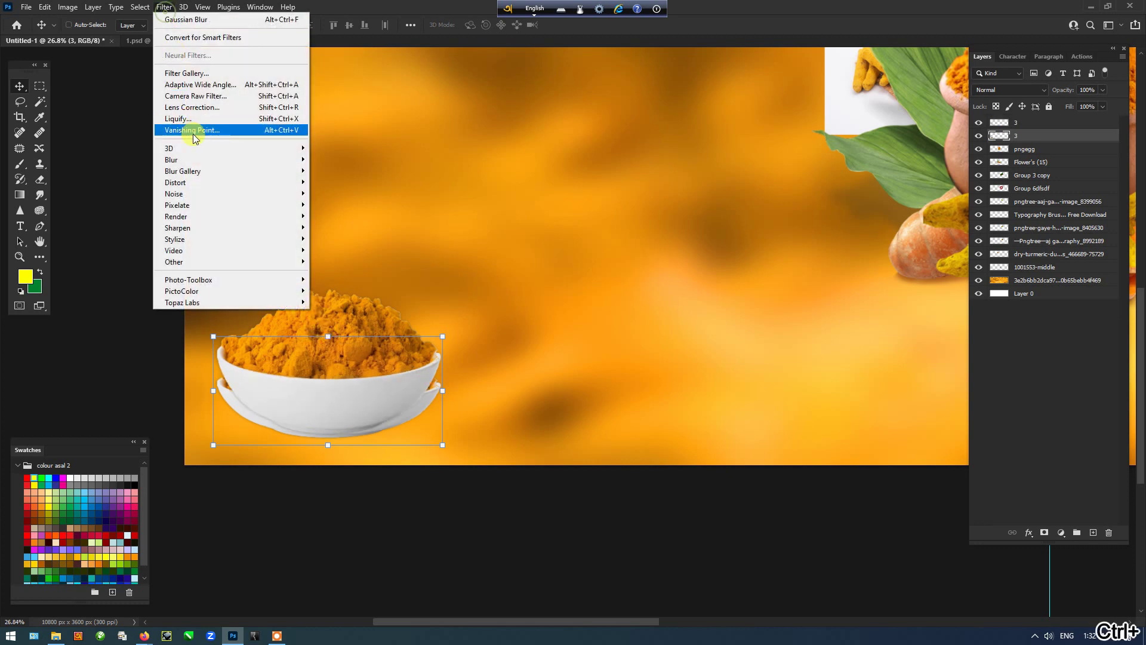
{"action": "mouse_move", "coordinate": [199, 166]}
{"action": "left_click", "coordinate": [342, 204]}
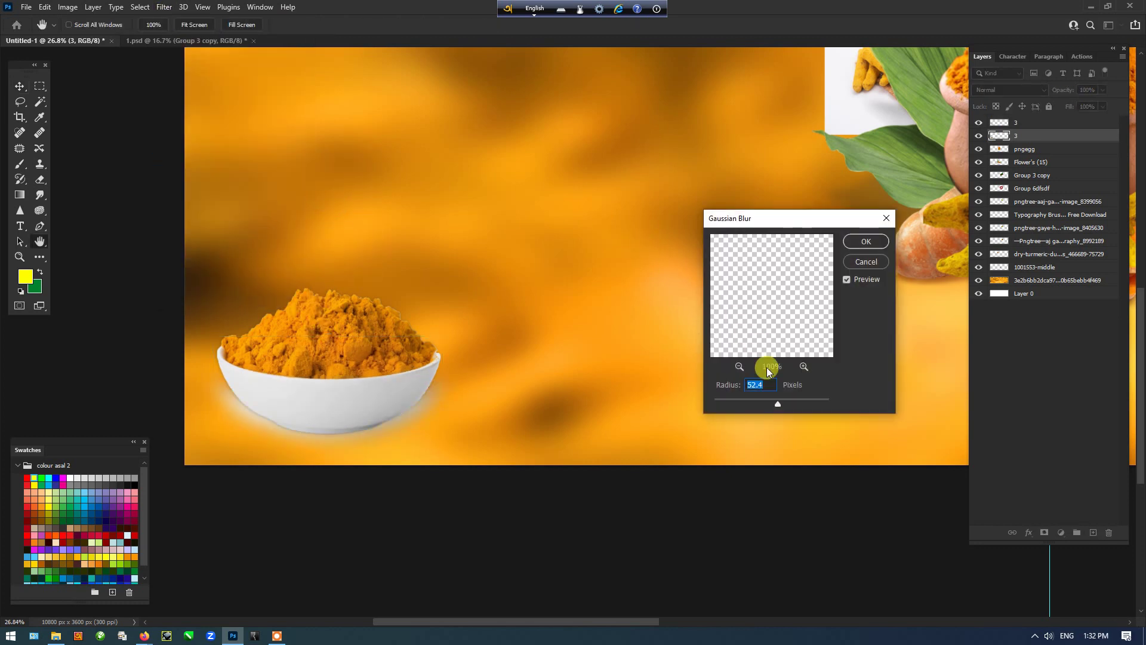
{"action": "left_click", "coordinate": [866, 241]}
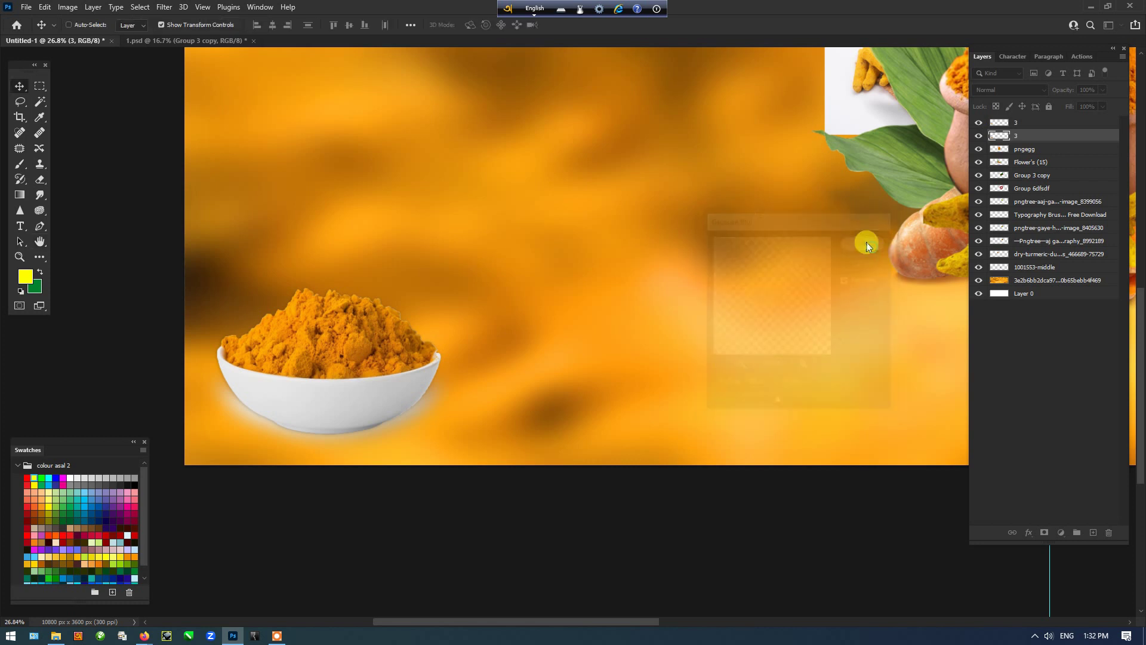
{"action": "key", "text": "ctrl+u"}
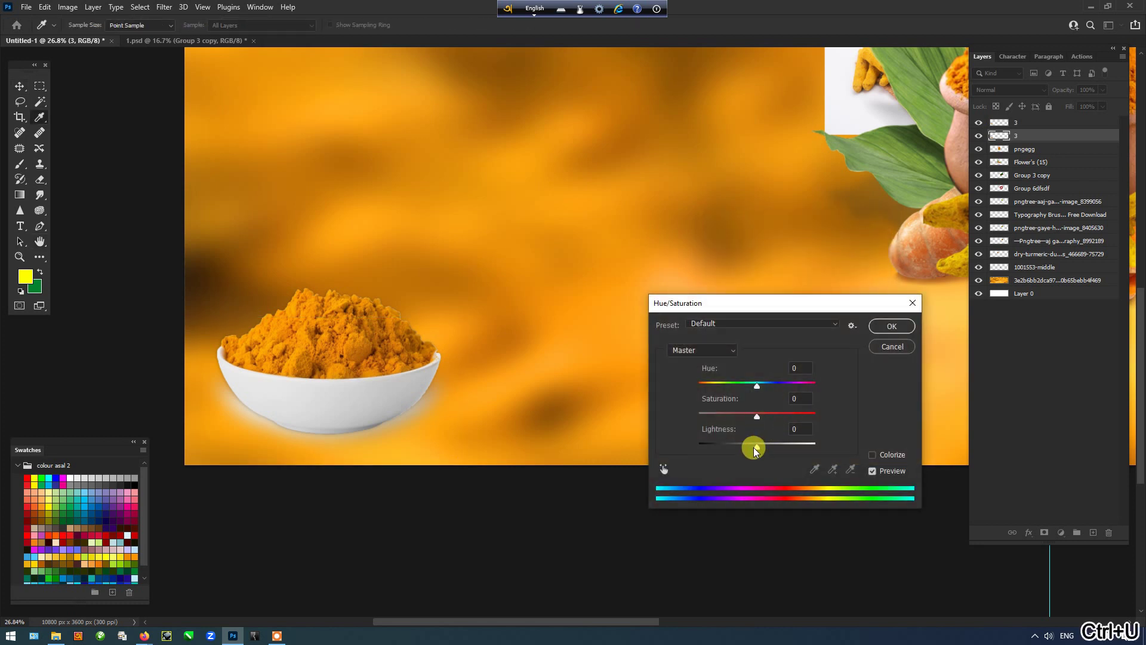
{"action": "left_click_drag", "start_coordinate": [757, 446], "coordinate": [653, 447]}
{"action": "left_click", "coordinate": [889, 328]}
Step: Flatten and narrow the black shadow copy under the bowl, and skew it outward so it spreads past the bowl's left side
{"action": "key", "text": "ctrl+t"}
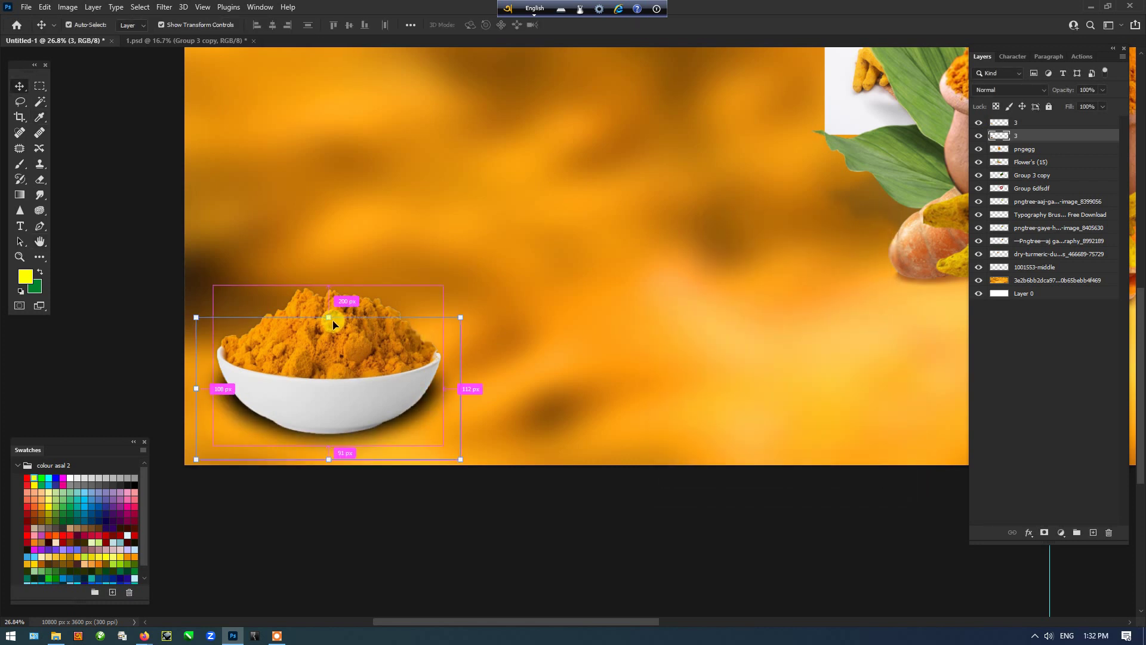
{"action": "left_click_drag", "start_coordinate": [341, 325], "coordinate": [332, 360]}
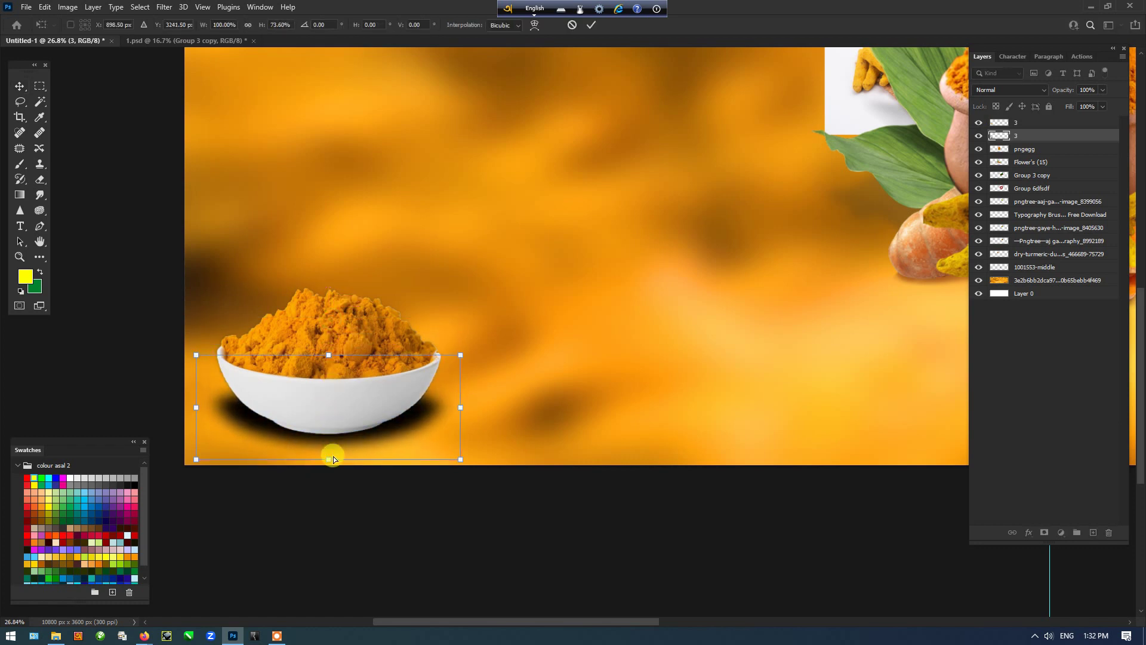
{"action": "left_click_drag", "start_coordinate": [328, 464], "coordinate": [327, 454]}
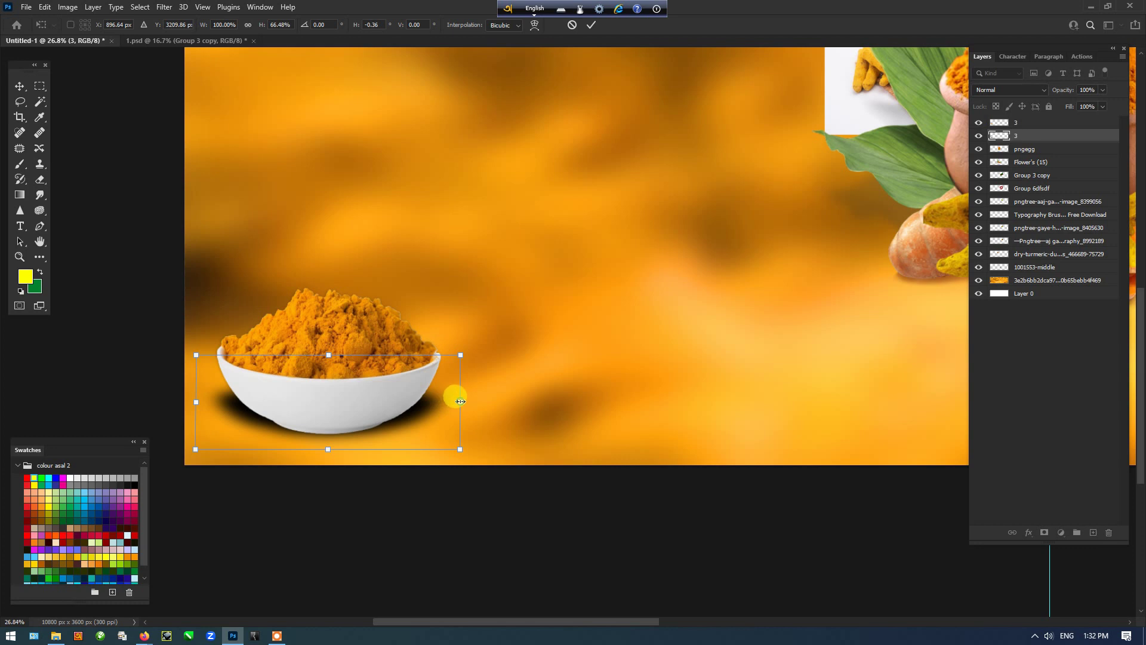
{"action": "left_click_drag", "start_coordinate": [461, 401], "coordinate": [440, 401]}
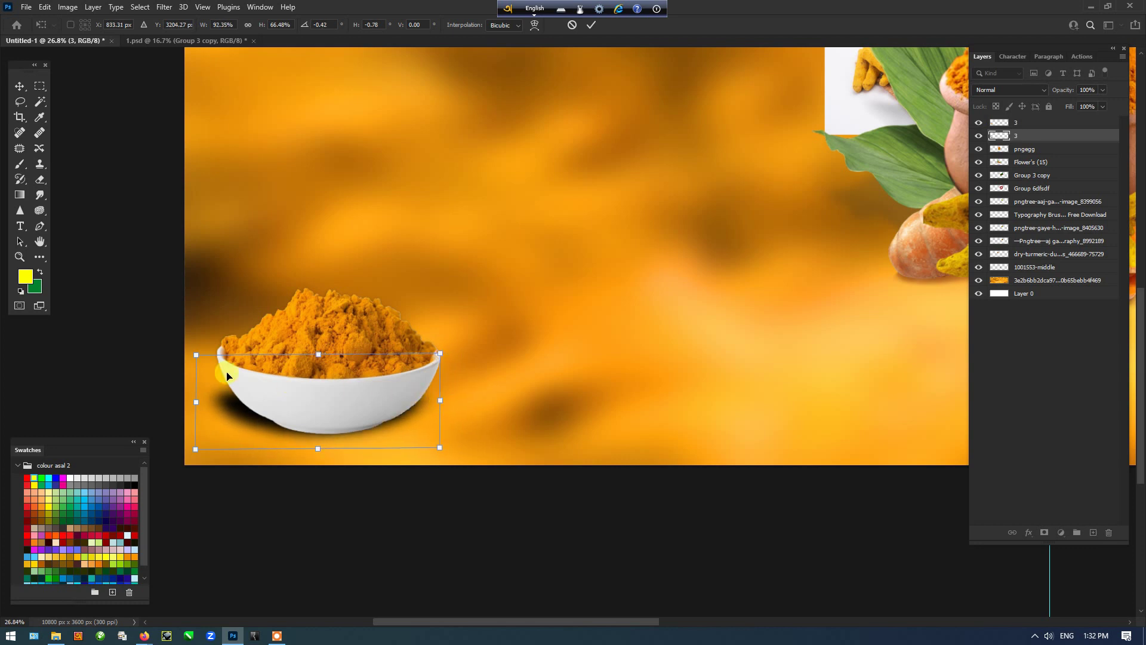
{"action": "left_click_drag", "start_coordinate": [196, 354], "coordinate": [175, 347]}
{"action": "key", "text": "Return"}
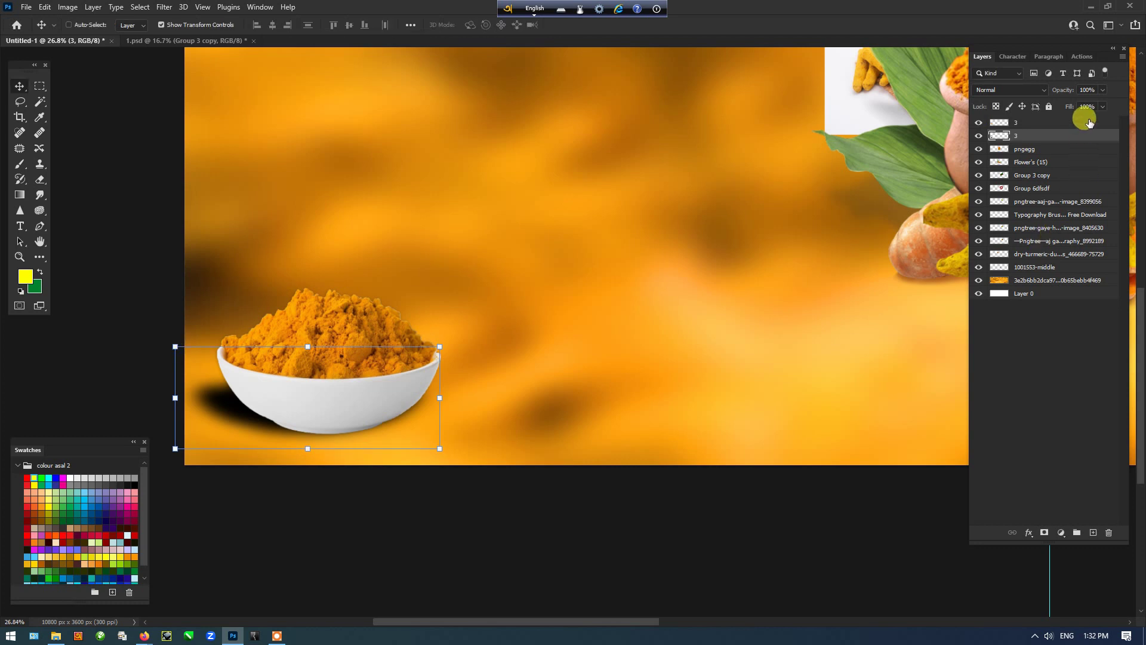
Step: Set the bowl shadow layer's opacity to 70% and its blend mode to Luminosity
{"action": "left_click", "coordinate": [1065, 90]}
{"action": "type", "text": "70"}
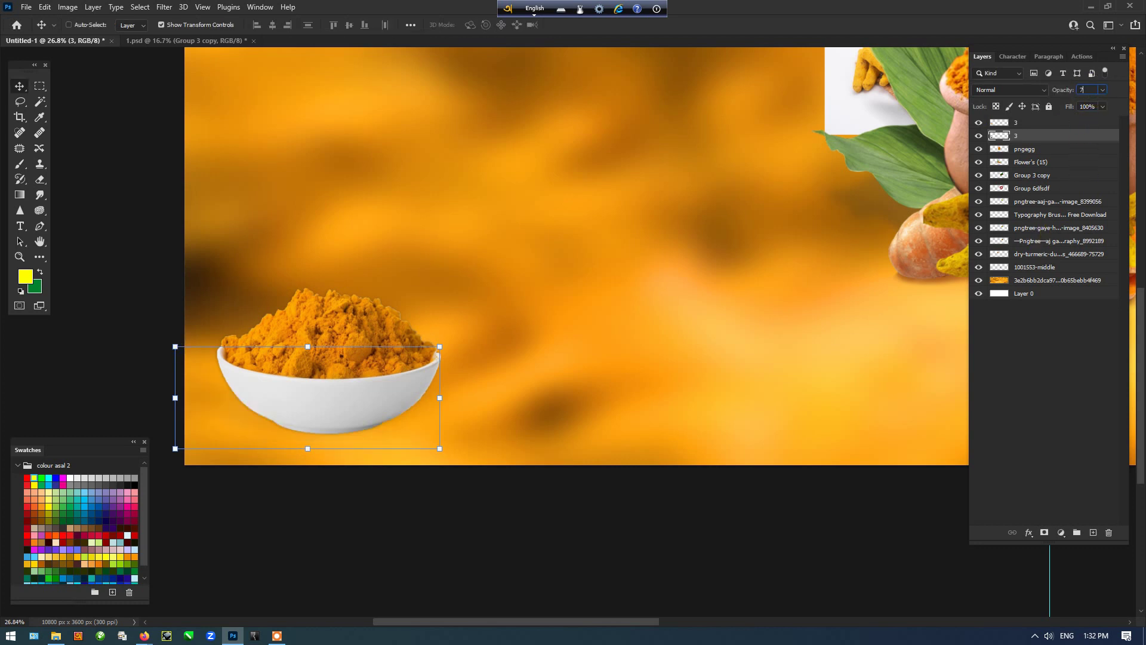
{"action": "left_click", "coordinate": [1034, 93]}
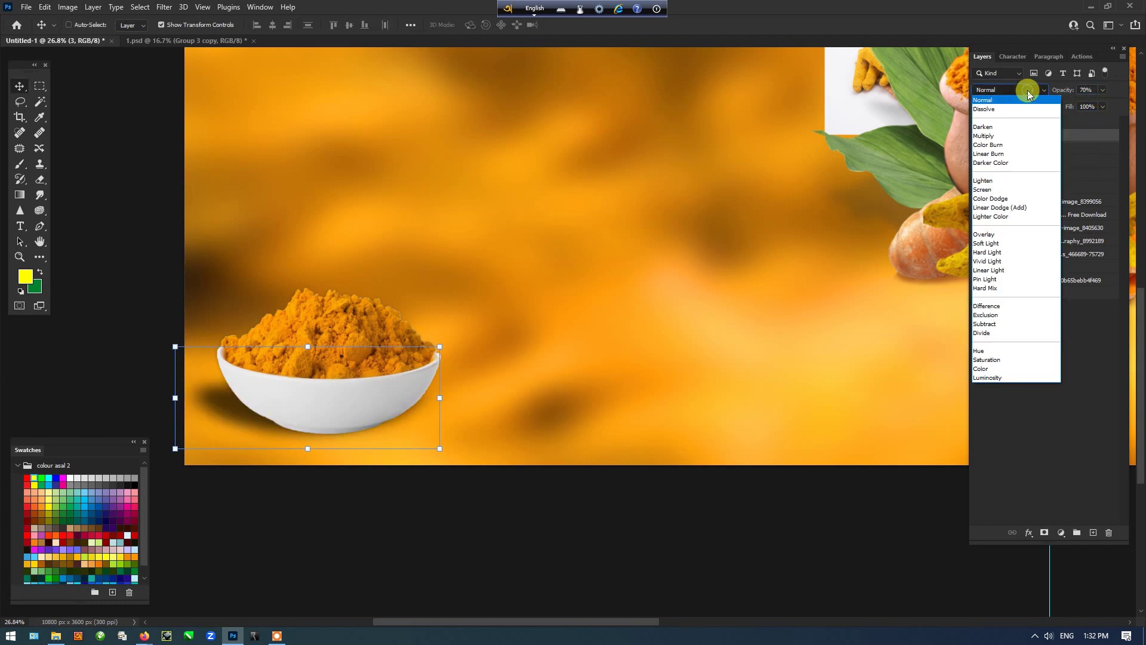
{"action": "left_click", "coordinate": [991, 377]}
Step: Fade the left edge of the bowl shadow with a soft 1457 px Eraser at 10% opacity
{"action": "left_click_drag", "start_coordinate": [478, 231], "coordinate": [591, 266]}
{"action": "key", "text": "e"}
{"action": "right_click", "coordinate": [527, 233]}
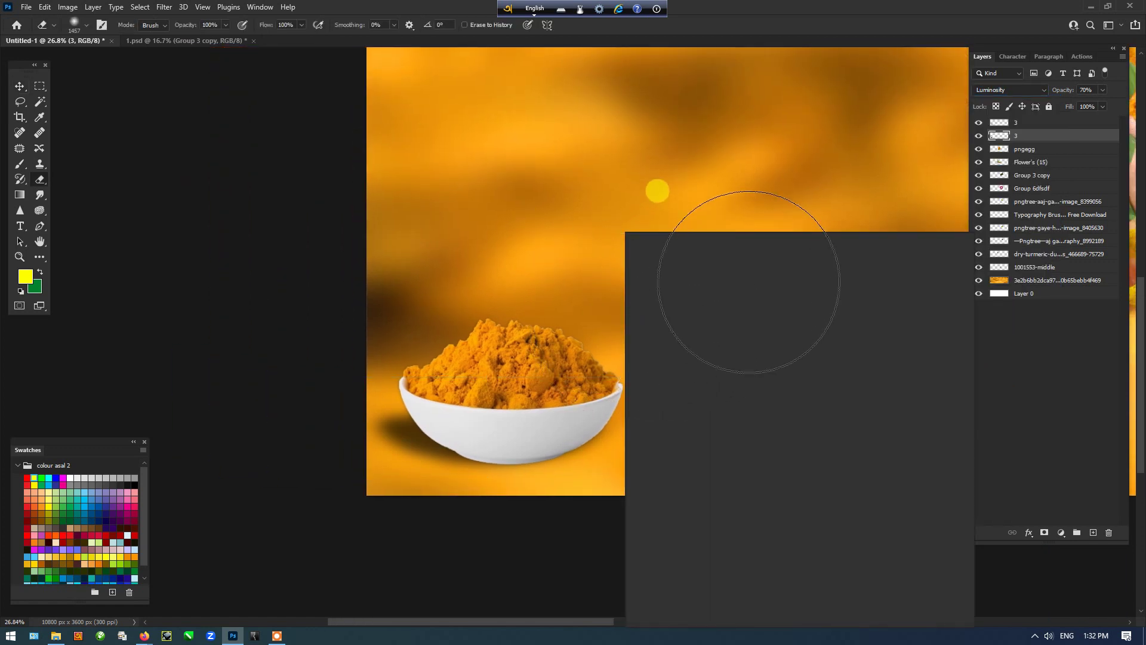
{"action": "left_click", "coordinate": [685, 211]}
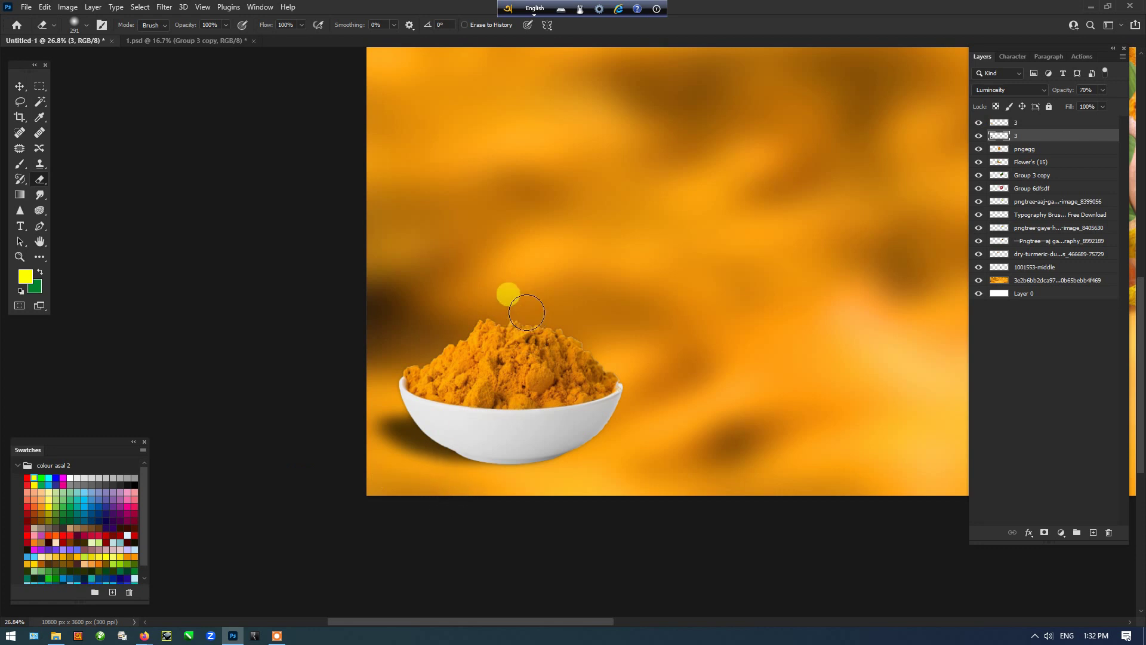
{"action": "right_click", "coordinate": [514, 292]}
{"action": "left_click_drag", "start_coordinate": [659, 264], "coordinate": [663, 260]}
{"action": "key", "text": "Return"}
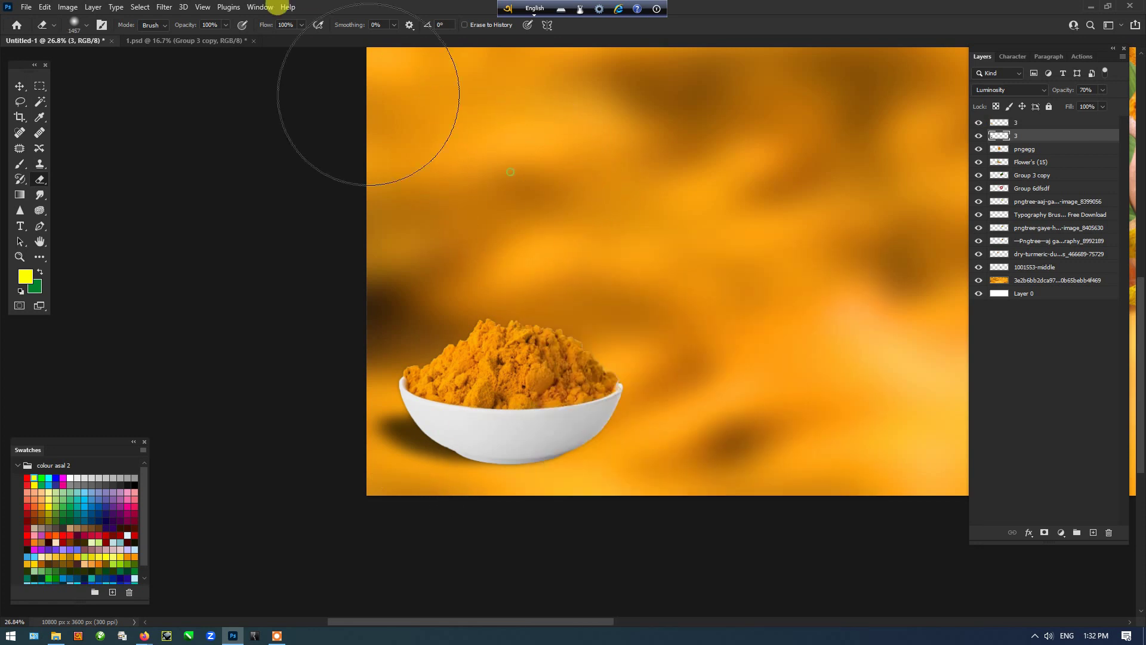
{"action": "left_click", "coordinate": [226, 25]}
{"action": "left_click", "coordinate": [176, 40]}
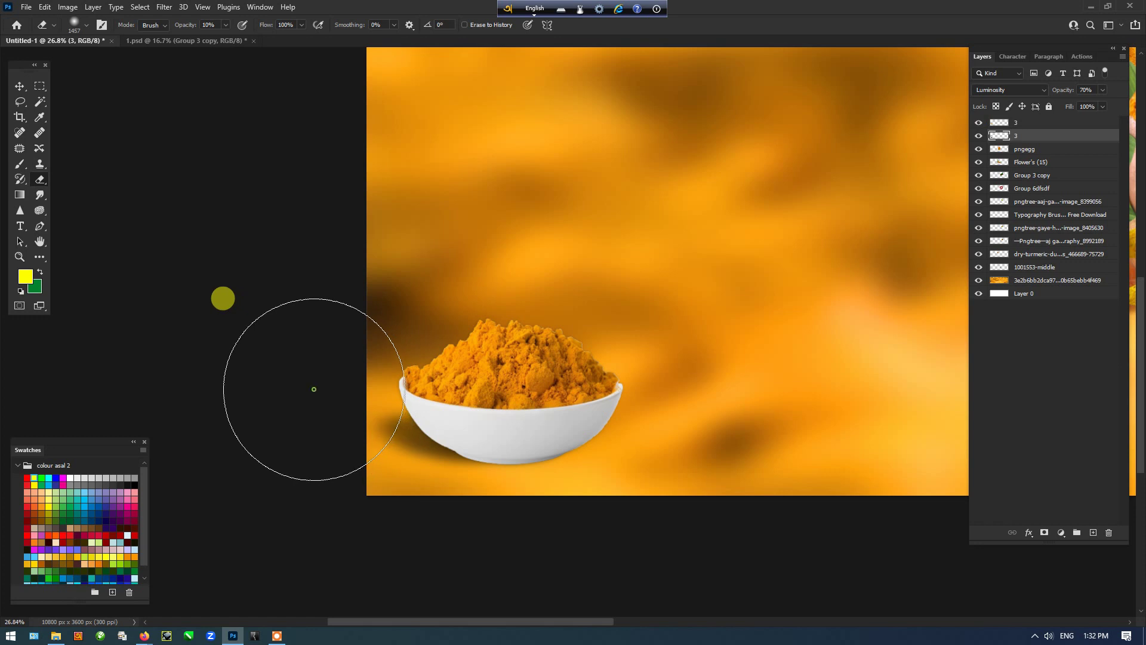
Step: Enlarge the bowl shadow slightly, to about 101.4%, from its lower-right corner
{"action": "key", "text": "v"}
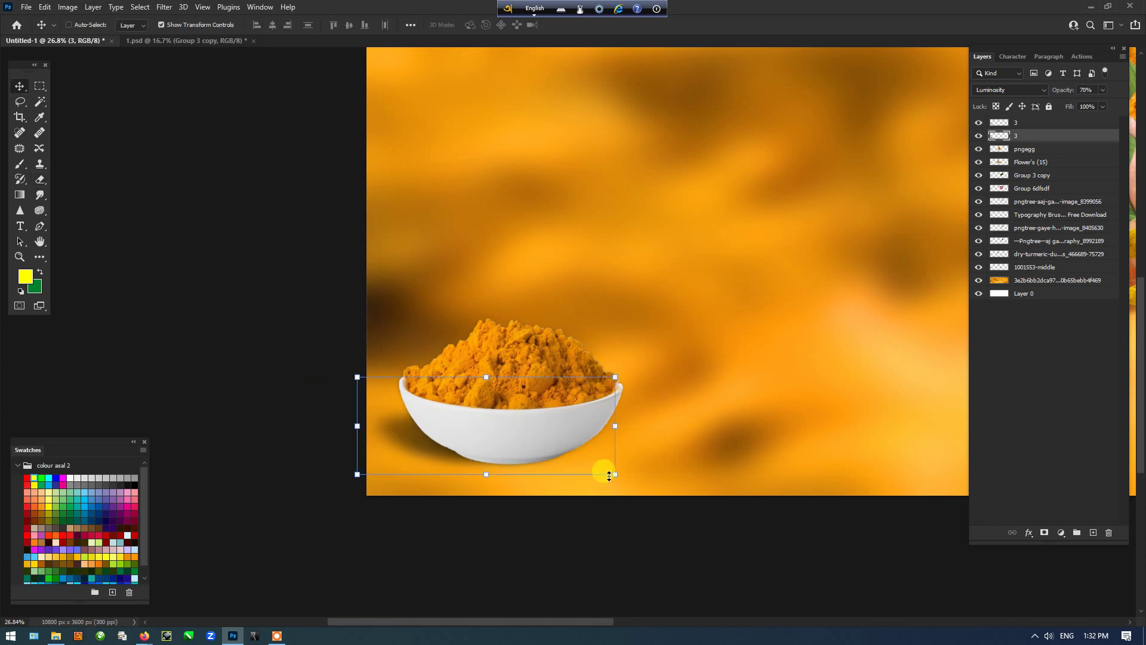
{"action": "left_click", "coordinate": [615, 474]}
{"action": "left_click_drag", "start_coordinate": [615, 474], "coordinate": [619, 475]}
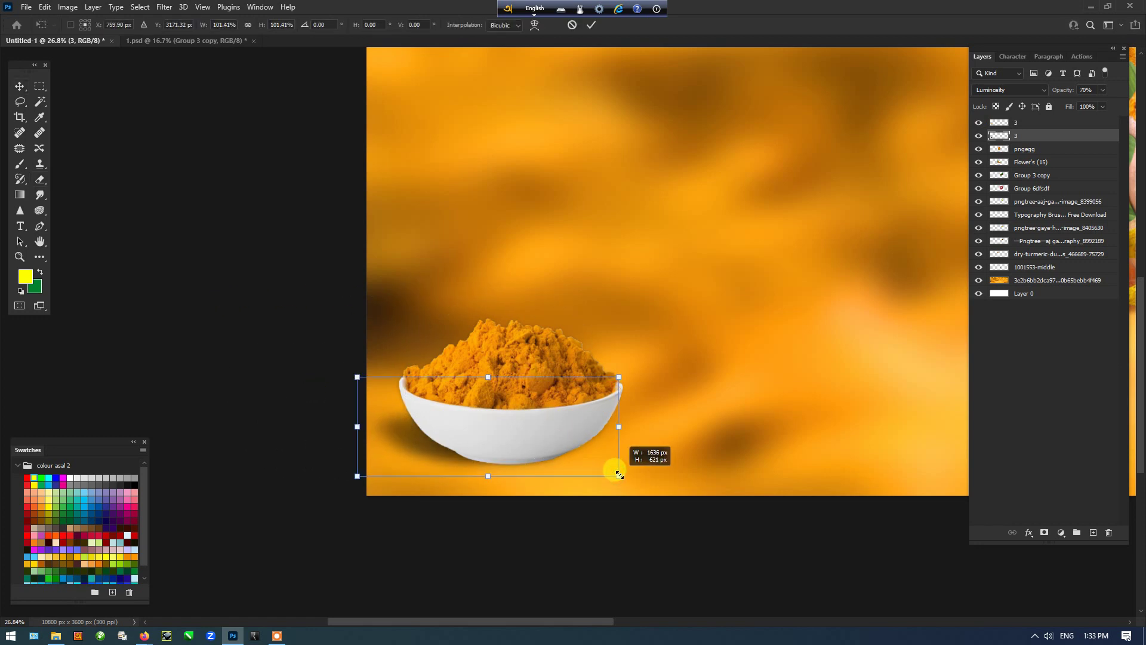
{"action": "key", "text": "Return"}
Step: Sample a brown-orange tone from the background and brush it beneath the bowl on a new layer above the background
{"action": "scroll", "coordinate": [619, 471], "scroll_direction": "down", "scroll_amount": 2}
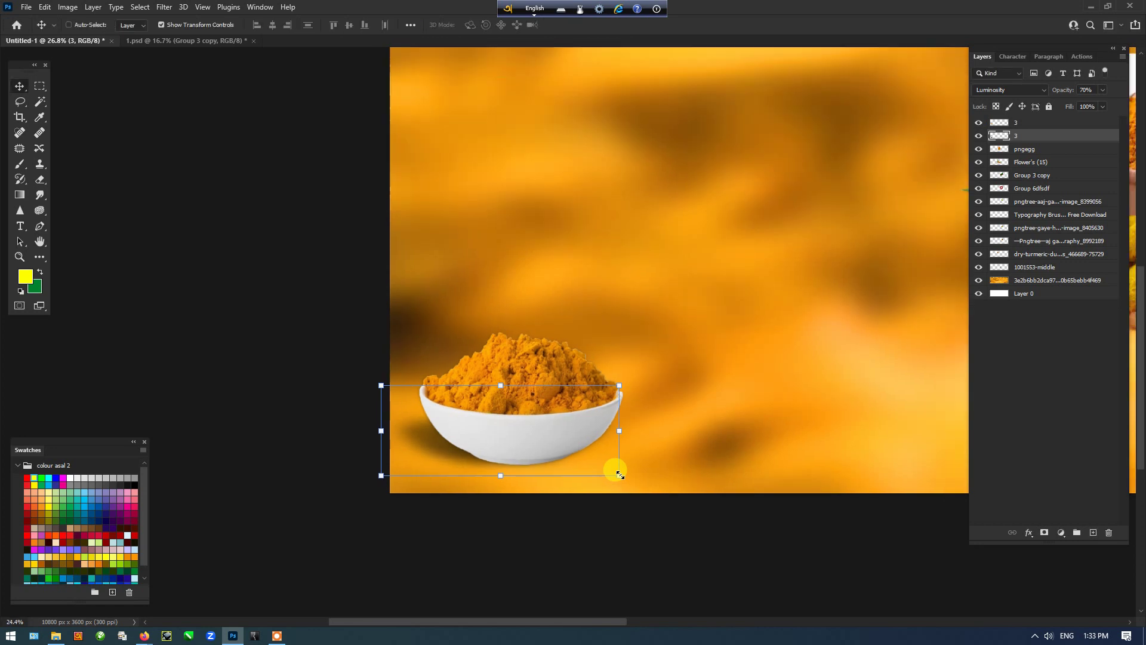
{"action": "key", "text": "Tab"}
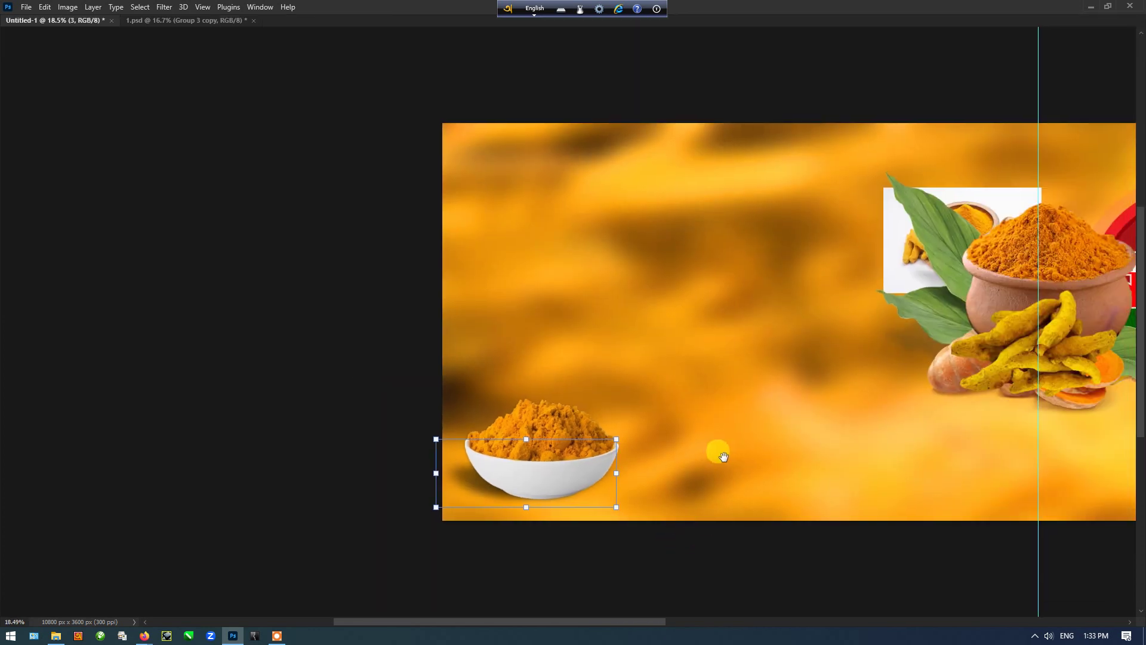
{"action": "left_click_drag", "start_coordinate": [719, 453], "coordinate": [457, 458]}
{"action": "left_click", "coordinate": [454, 544]}
{"action": "scroll", "coordinate": [256, 460], "scroll_direction": "up", "scroll_amount": 2}
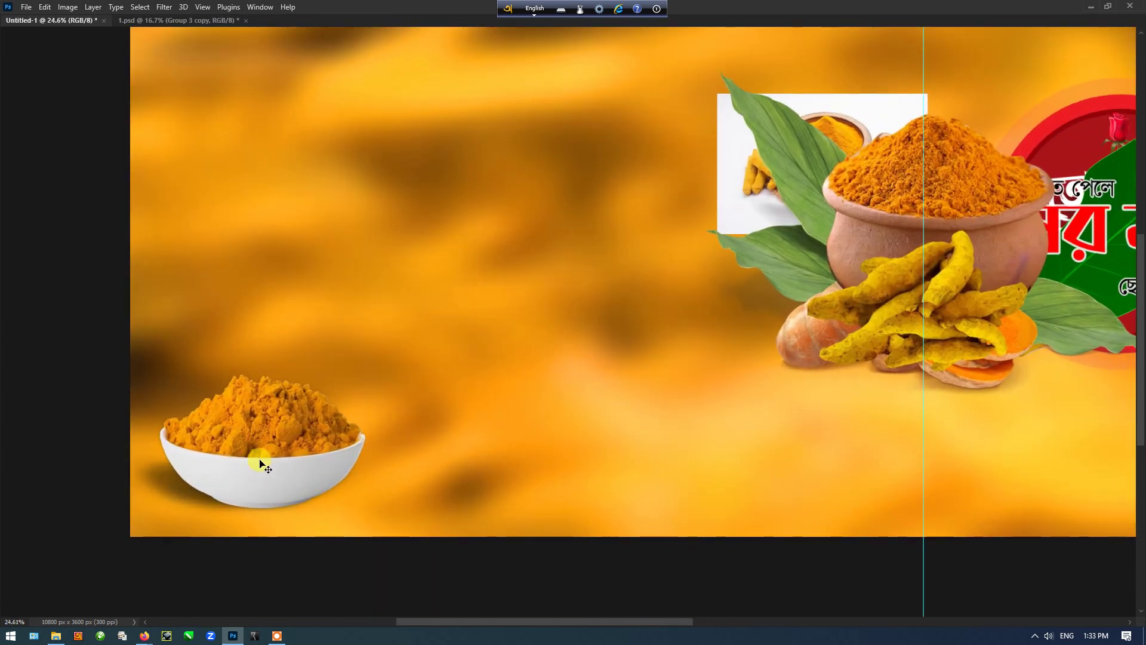
{"action": "left_click", "coordinate": [482, 504]}
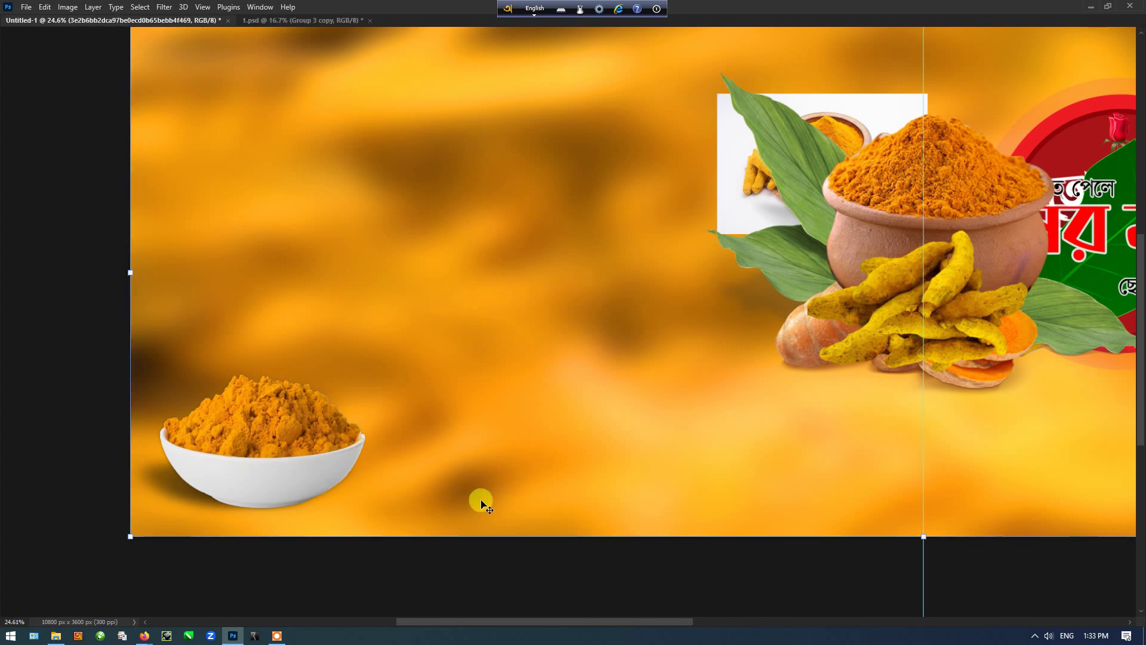
{"action": "left_click", "coordinate": [486, 481]}
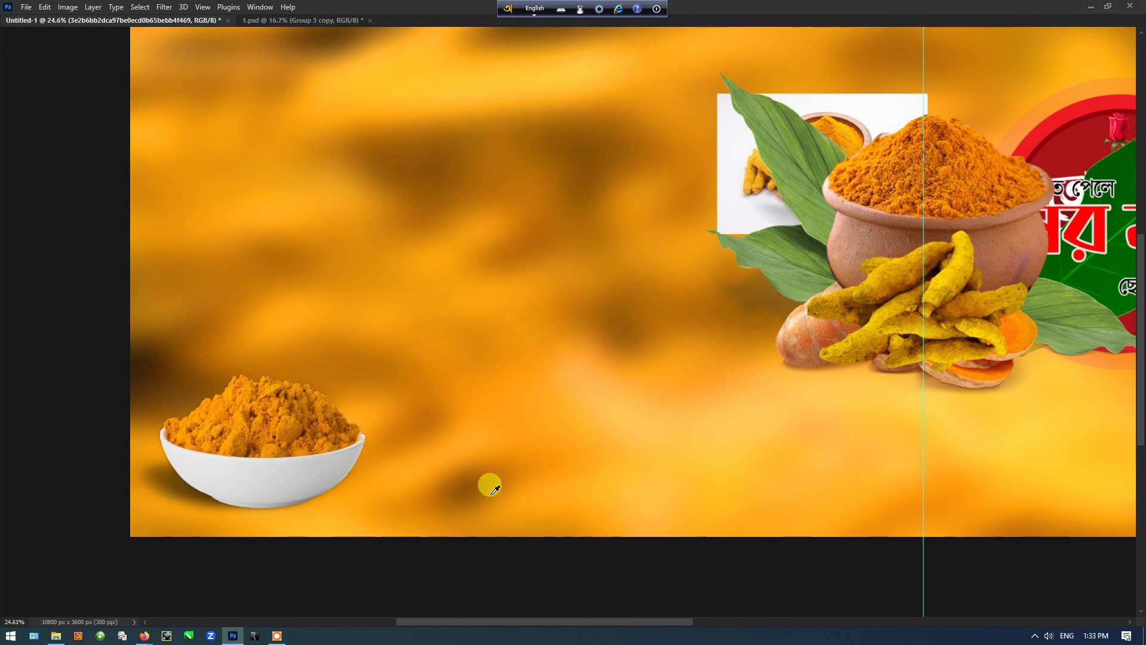
{"action": "key", "text": "b"}
{"action": "key", "text": "ctrl+alt+shift+n"}
{"action": "key", "text": "Tab"}
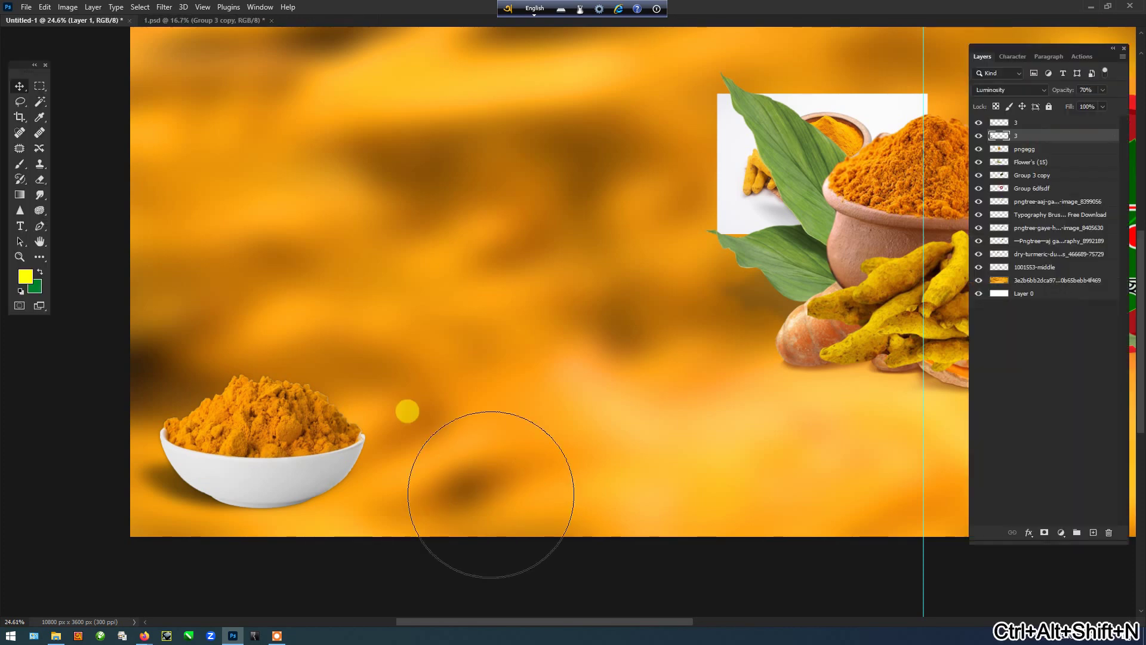
{"action": "left_click_drag", "start_coordinate": [483, 466], "coordinate": [600, 360]}
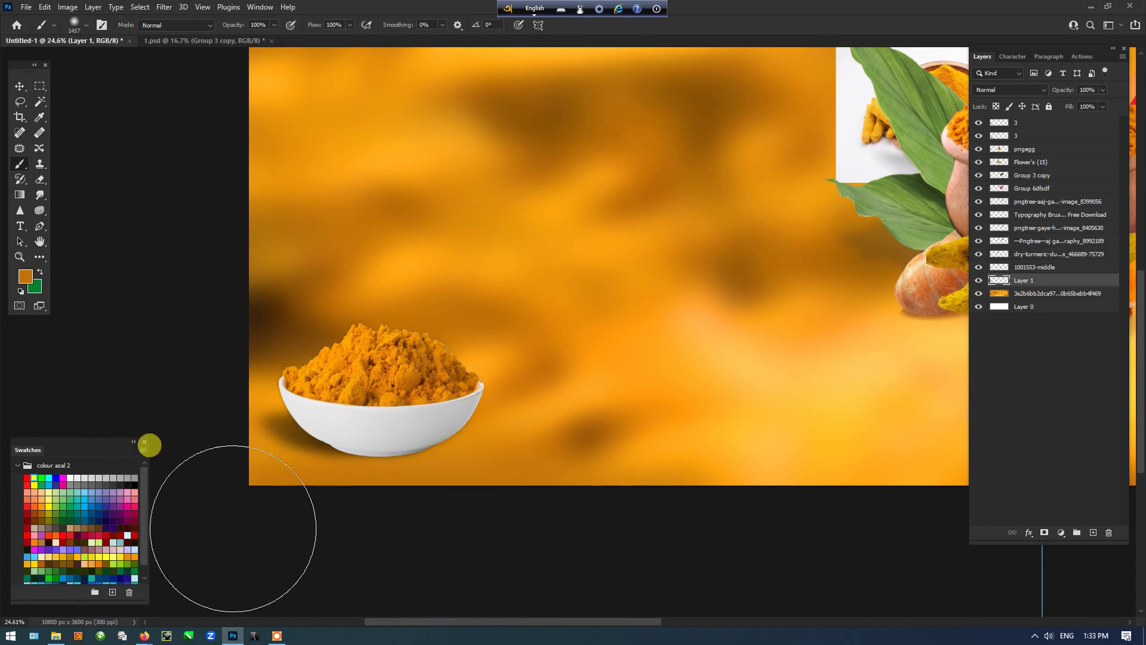
{"action": "left_click_drag", "start_coordinate": [315, 494], "coordinate": [393, 482]}
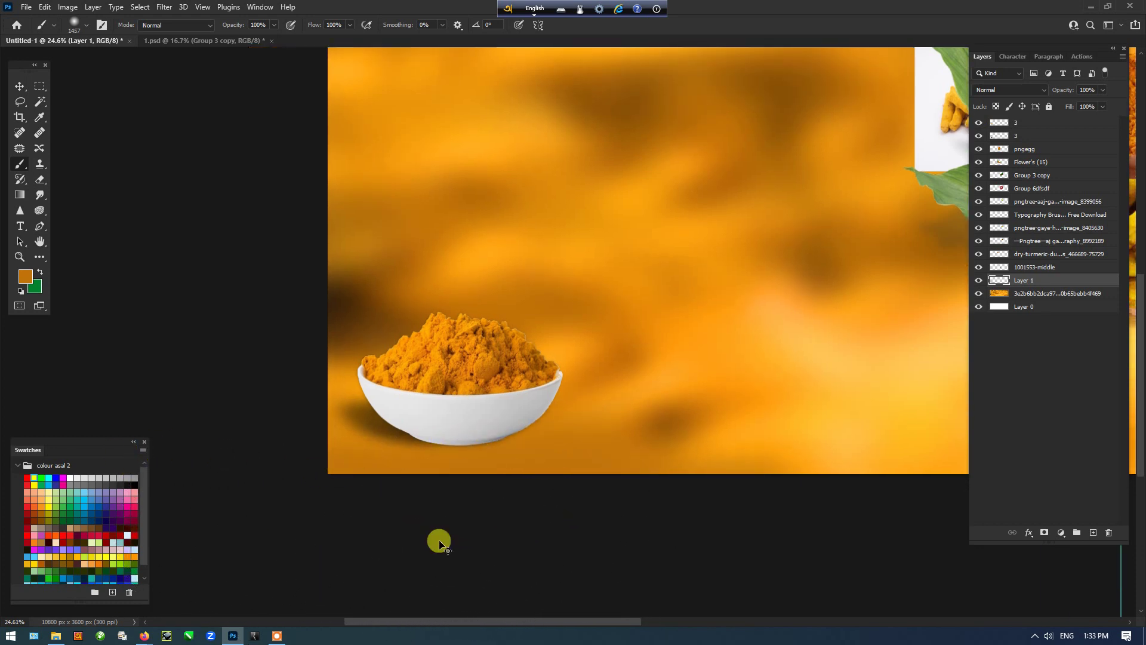
Step: Add another new layer and paint one soft yellow spot at the bowl's lower-right side
{"action": "key", "text": "ctrl+alt+shift+n"}
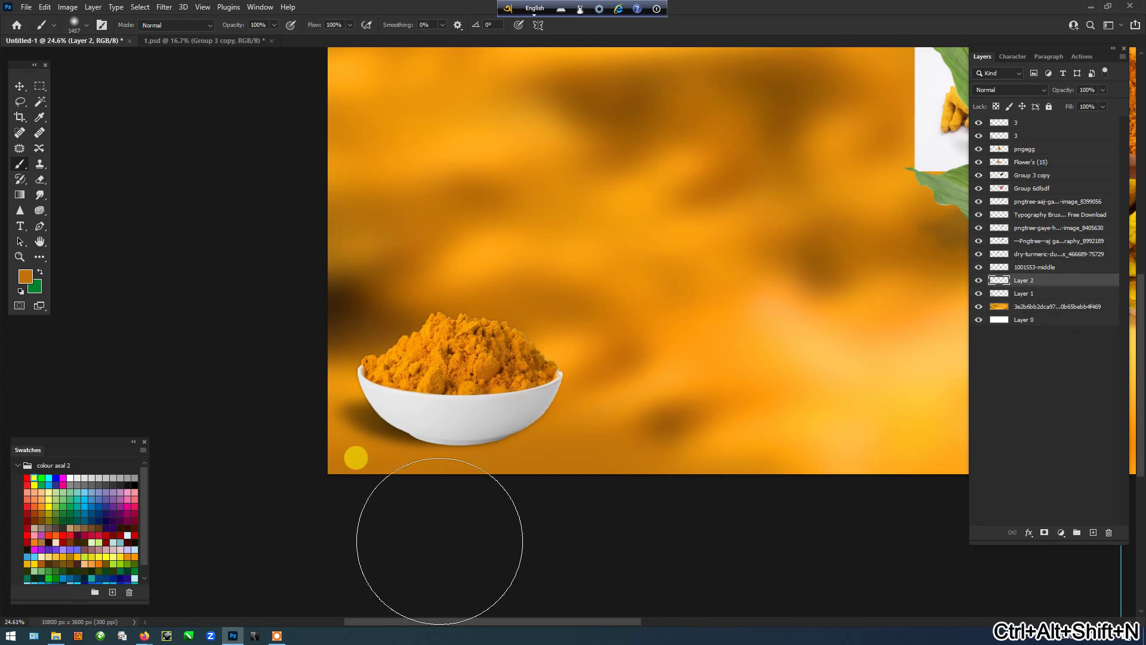
{"action": "left_click", "coordinate": [34, 484]}
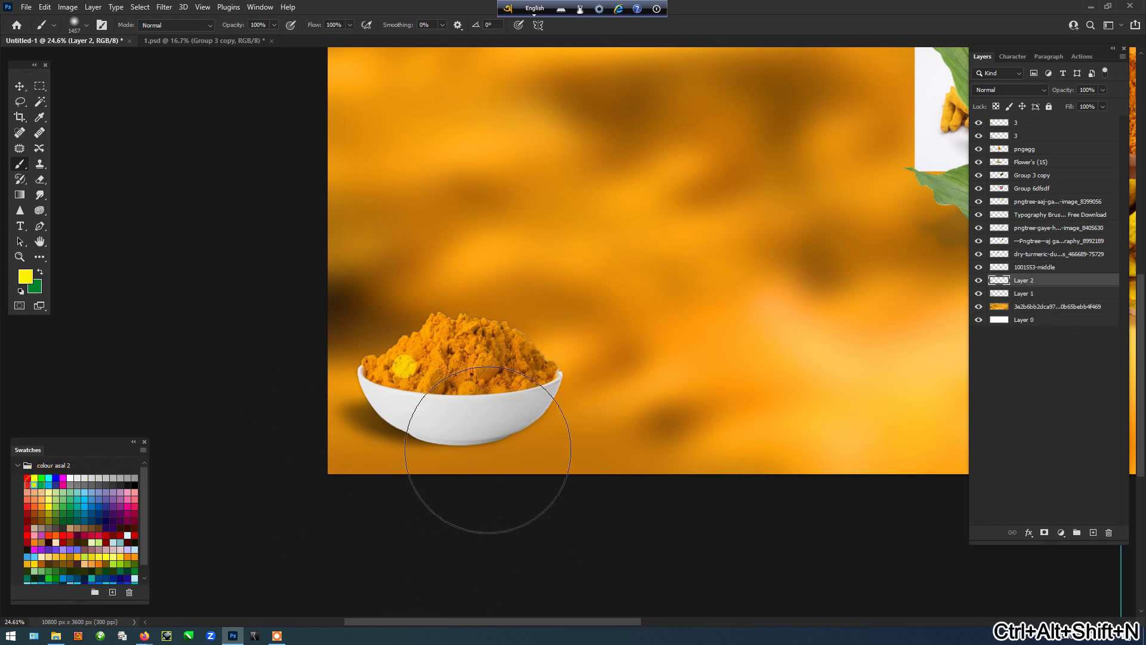
{"action": "left_click", "coordinate": [537, 435]}
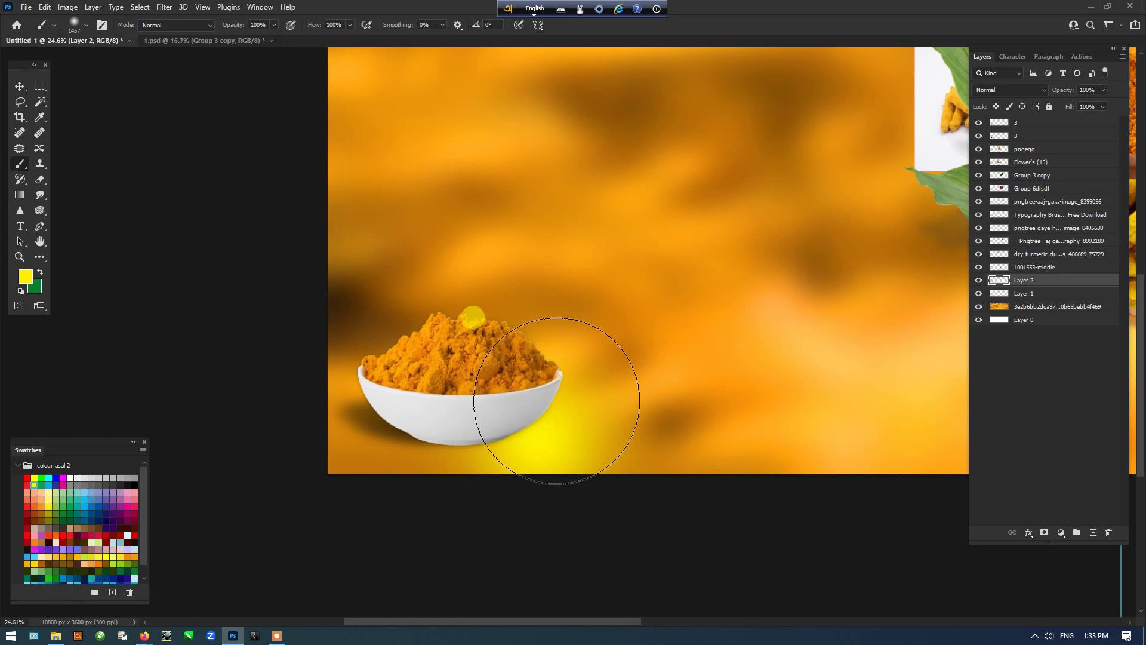
Step: Set the yellow glow layer's blend mode to Hard Mix and lower its opacity to 55%
{"action": "key", "text": "v"}
{"action": "left_click", "coordinate": [1002, 91]}
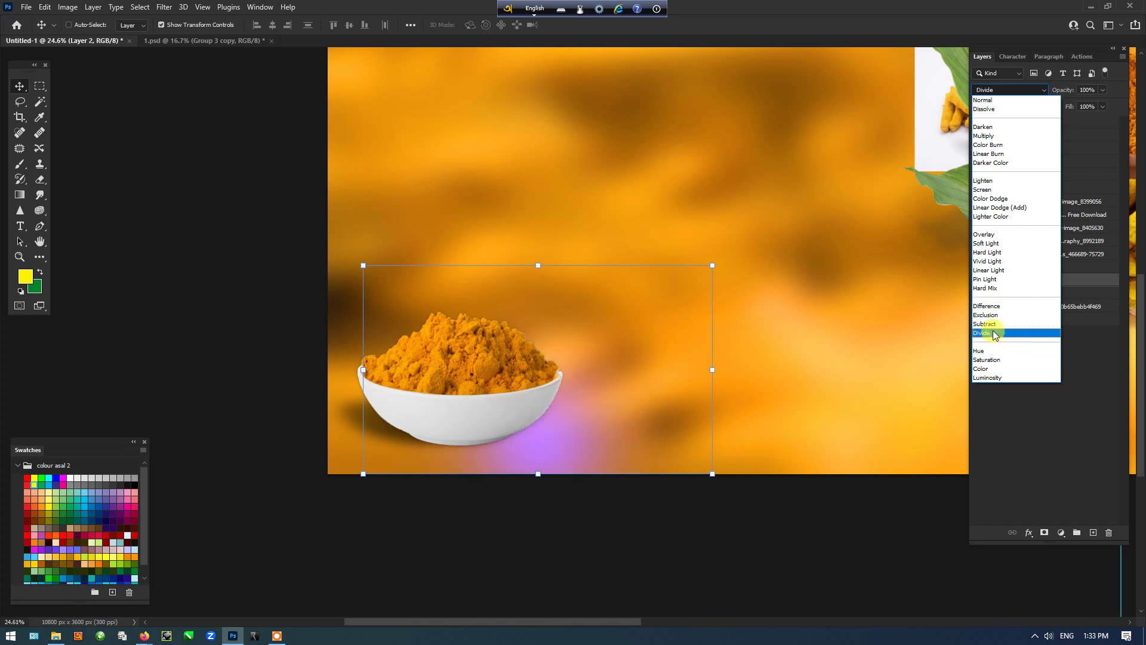
{"action": "left_click", "coordinate": [1003, 290]}
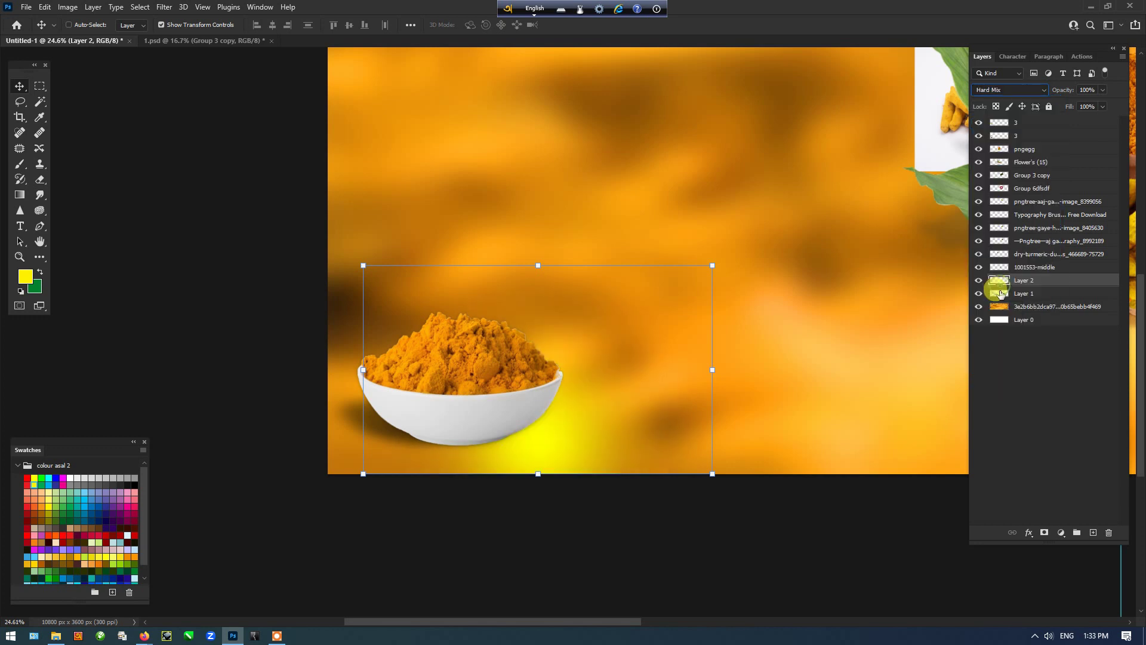
{"action": "left_click", "coordinate": [1103, 90]}
{"action": "left_click_drag", "start_coordinate": [1102, 101], "coordinate": [1080, 107]}
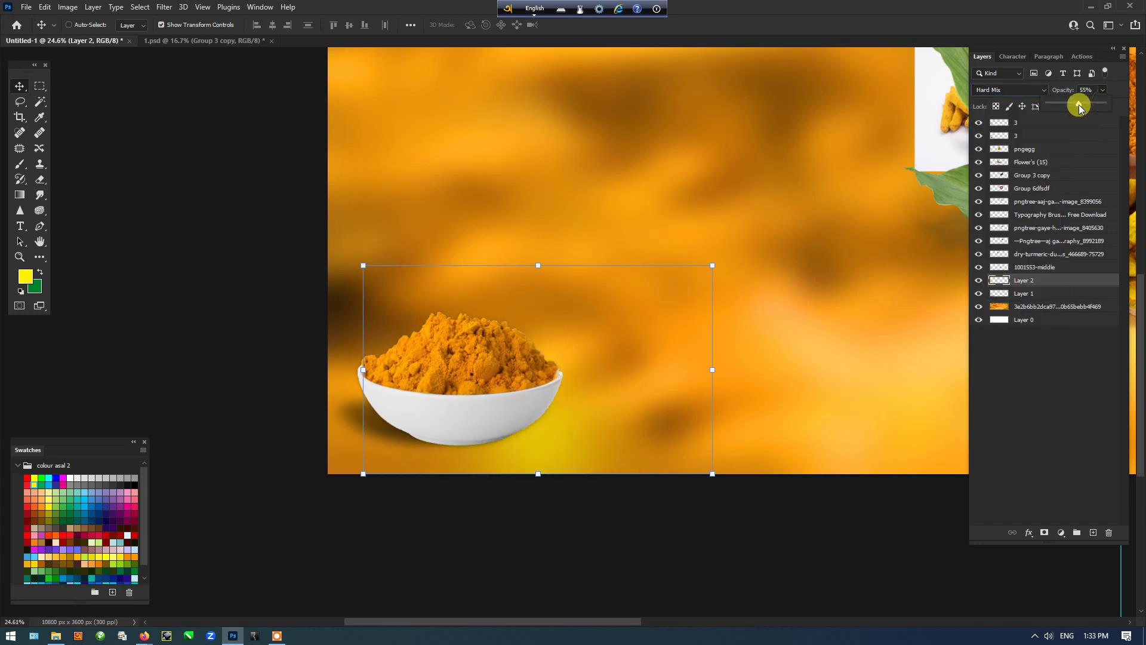
Step: Scale the yellow glow down beside the bowl, reduce its opacity to about 28%, and deselect it
{"action": "left_click_drag", "start_coordinate": [711, 473], "coordinate": [620, 446]}
{"action": "key", "text": "Return"}
{"action": "left_click", "coordinate": [1103, 89]}
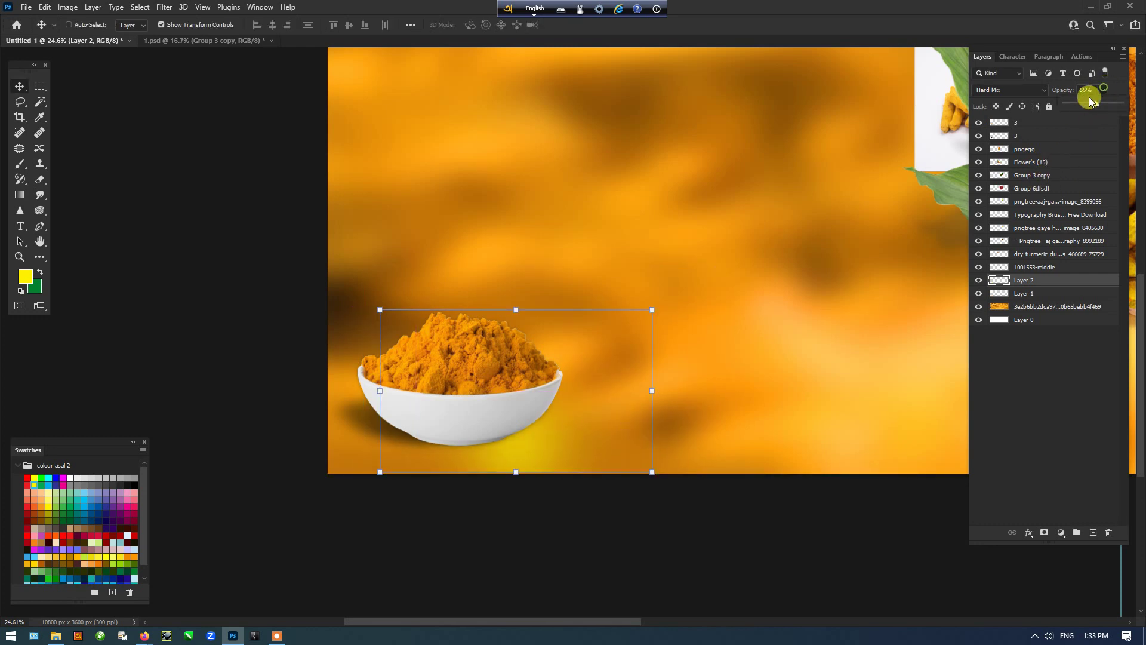
{"action": "left_click_drag", "start_coordinate": [1098, 104], "coordinate": [1079, 105]}
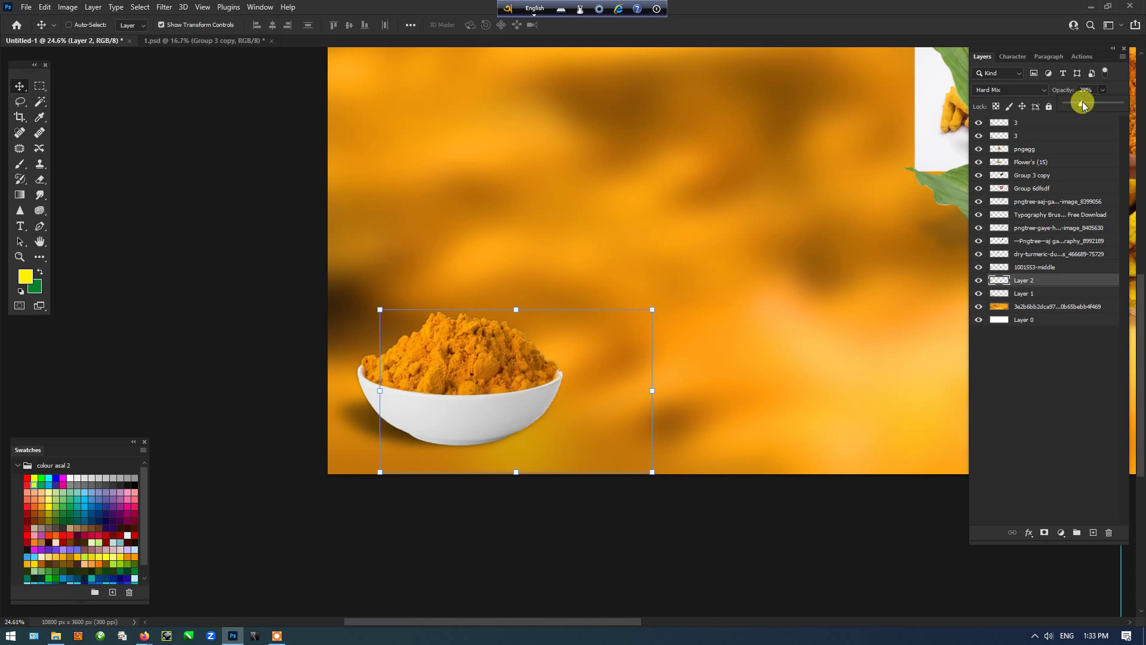
{"action": "left_click", "coordinate": [739, 502], "text": "ctrl"}
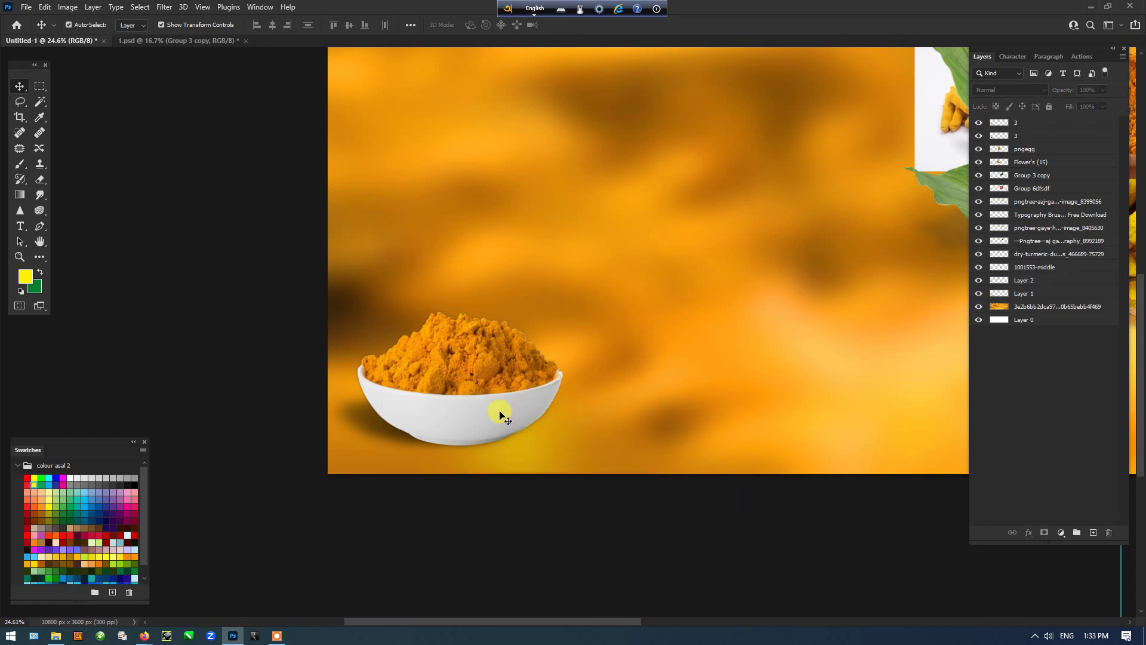
Step: Duplicate the turmeric bowl layer and darken the copy with a Curves point at input 146, output 122
{"action": "left_click", "coordinate": [500, 414], "text": "ctrl"}
{"action": "key", "text": "ctrl+j"}
{"action": "left_click_drag", "start_coordinate": [501, 413], "coordinate": [510, 349]}
{"action": "key", "text": "ctrl+m"}
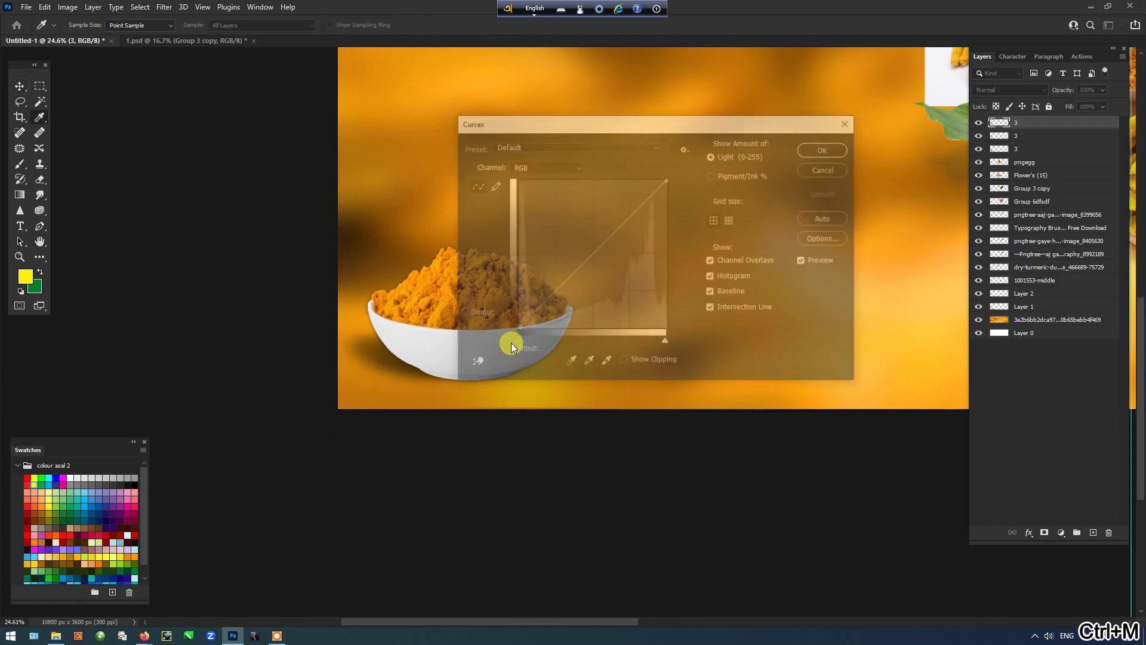
{"action": "left_click_drag", "start_coordinate": [586, 120], "coordinate": [813, 205]}
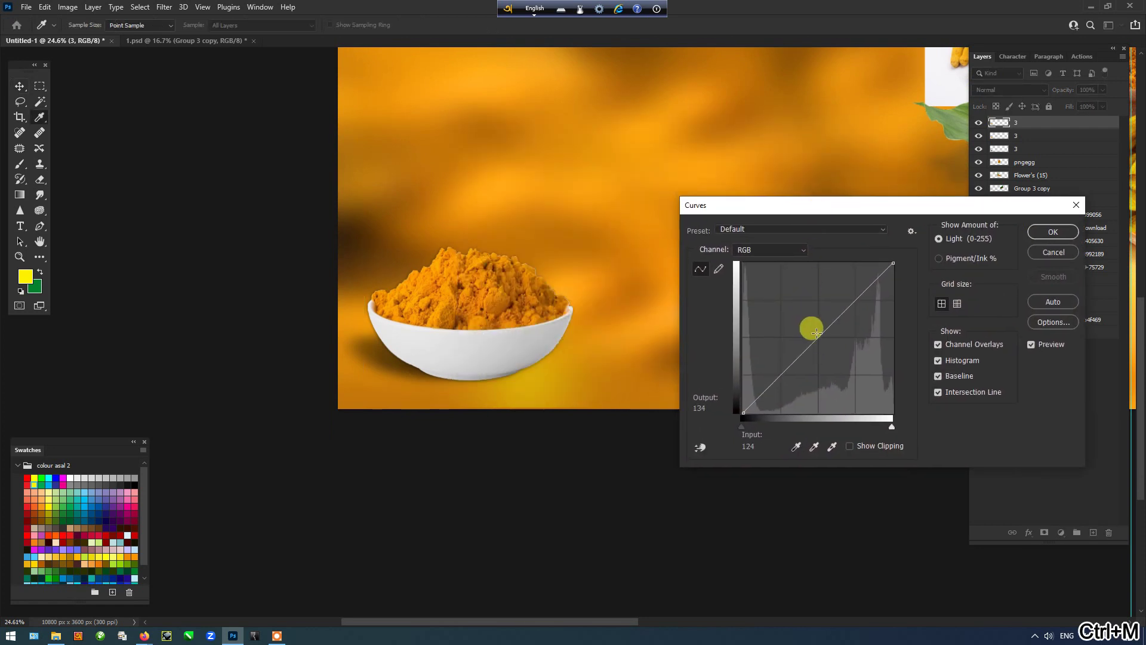
{"action": "left_click_drag", "start_coordinate": [808, 326], "coordinate": [828, 340]}
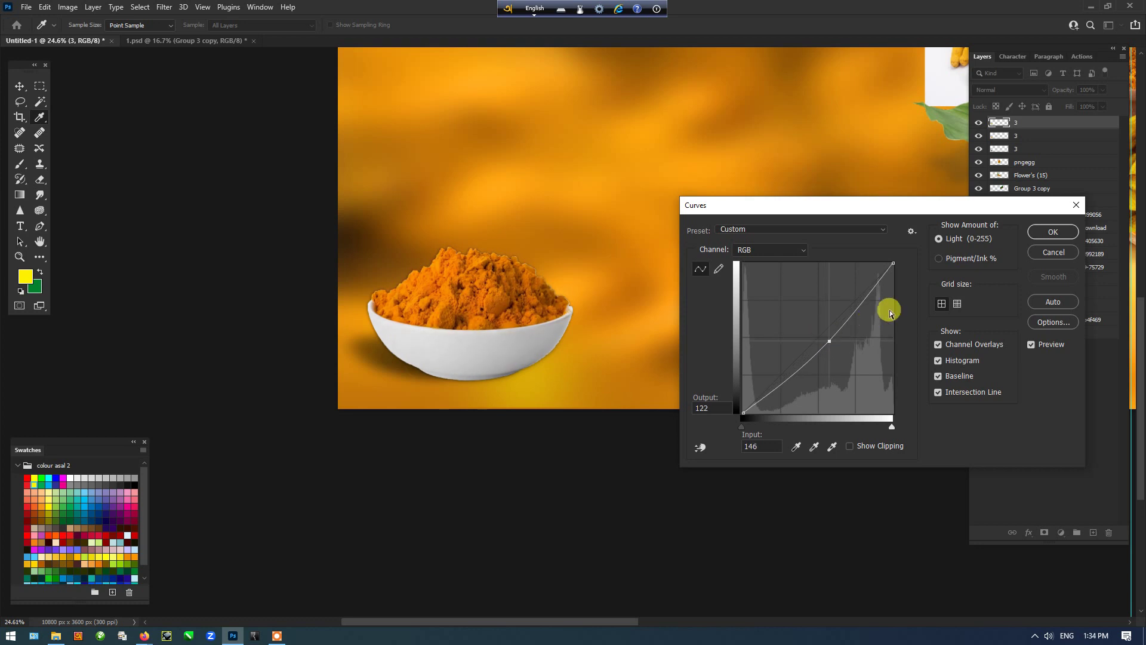
{"action": "left_click", "coordinate": [1051, 232]}
Step: Set the Eraser's opacity to 100%, erase the darkened bowl copy around its left side, and deselect it
{"action": "key", "text": "e"}
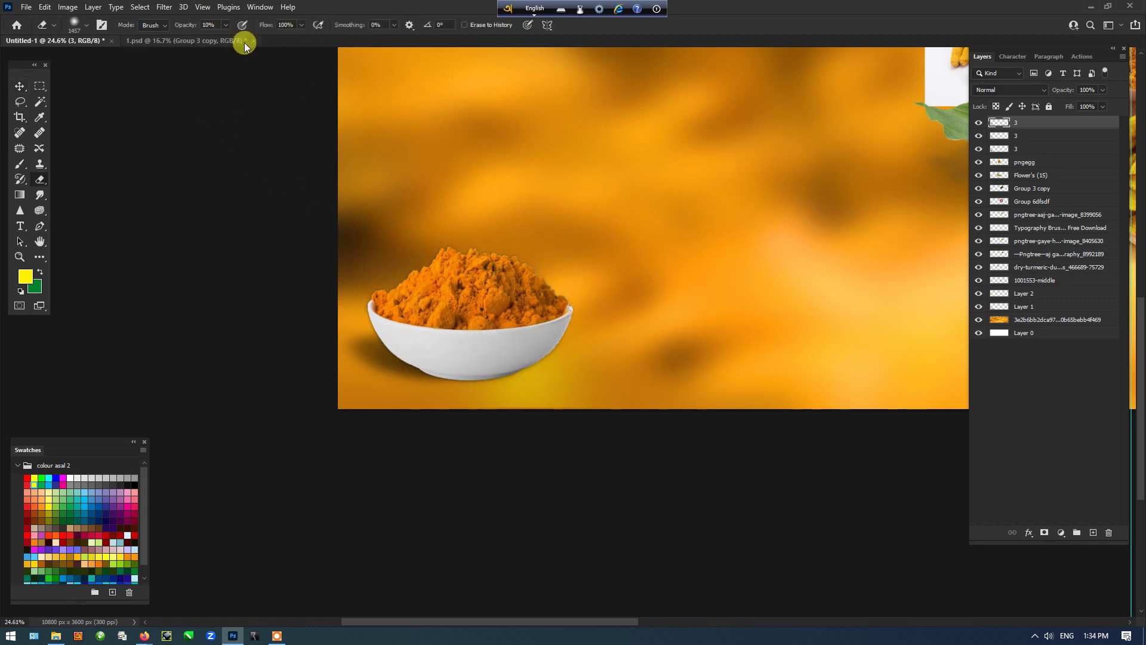
{"action": "mouse_move", "coordinate": [226, 25]}
{"action": "left_mouse_down"}
{"action": "mouse_move", "coordinate": [244, 41]}
{"action": "mouse_move", "coordinate": [292, 40]}
{"action": "left_mouse_up"}
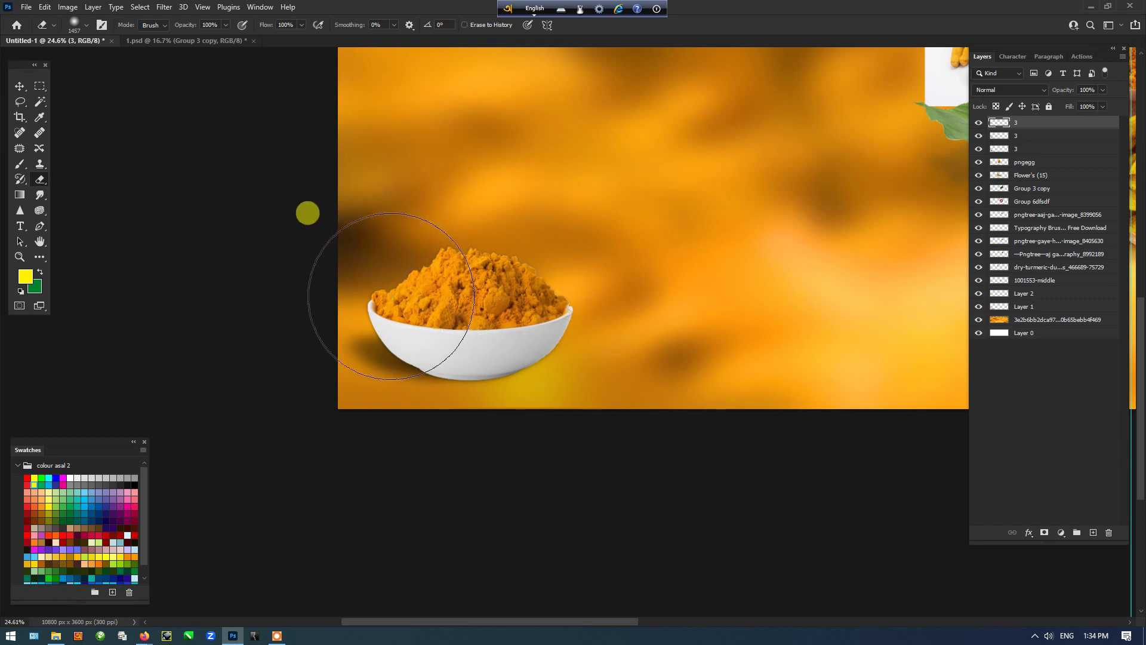
{"action": "key", "text": "v"}
{"action": "left_click", "coordinate": [425, 443]}
Step: Flip the bowl's shadow layer horizontally and reposition it so the shadow falls on the bowl's right side
{"action": "left_click", "coordinate": [388, 356]}
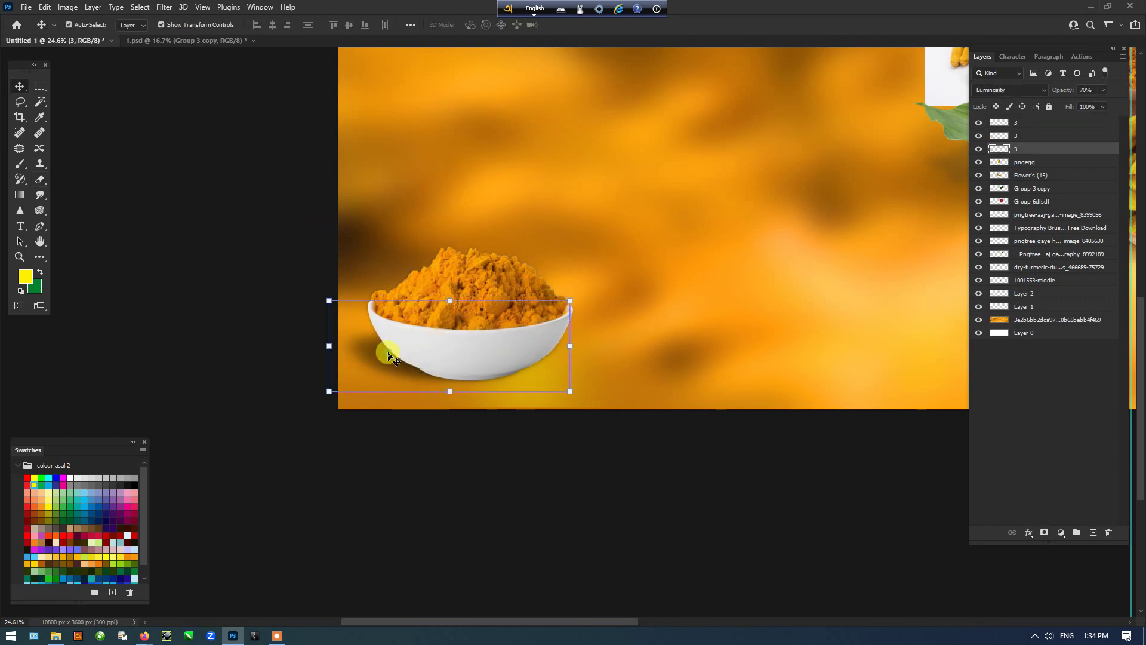
{"action": "key", "text": "t"}
{"action": "right_click", "coordinate": [389, 357]}
{"action": "left_click", "coordinate": [388, 274]}
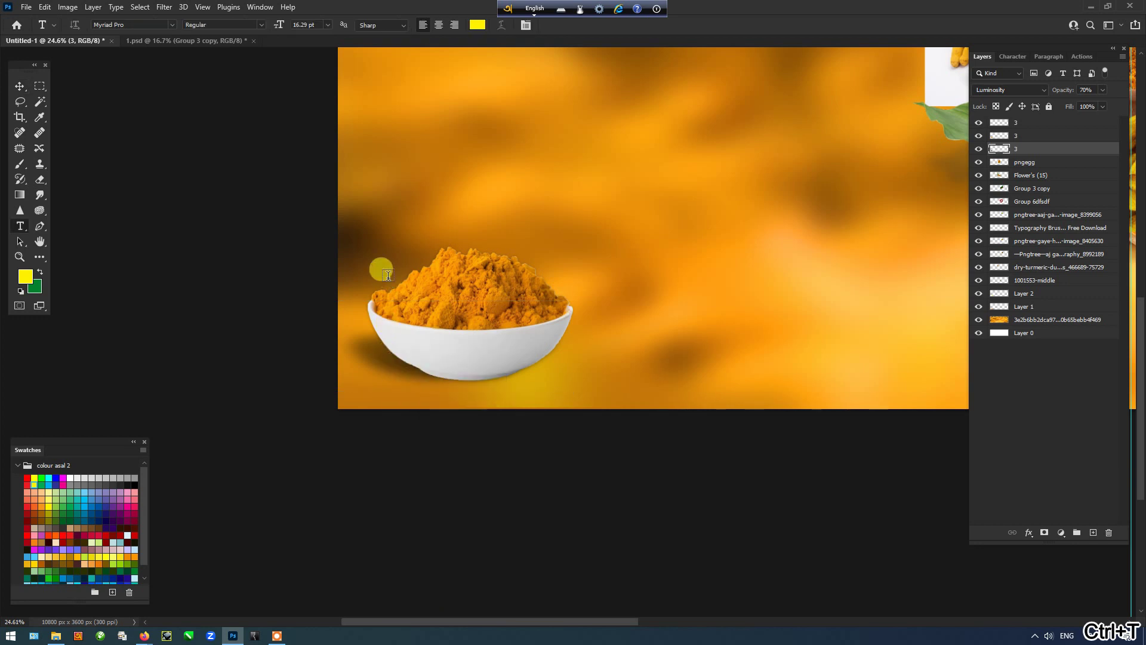
{"action": "key", "text": "ctrl+t"}
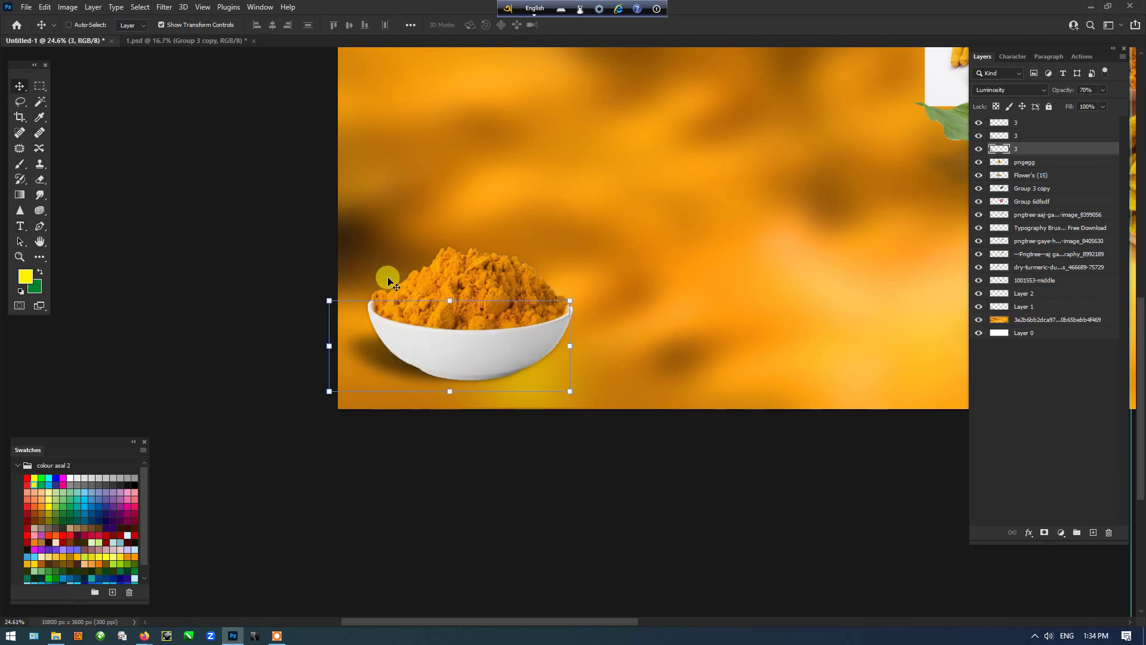
{"action": "right_click", "coordinate": [460, 356]}
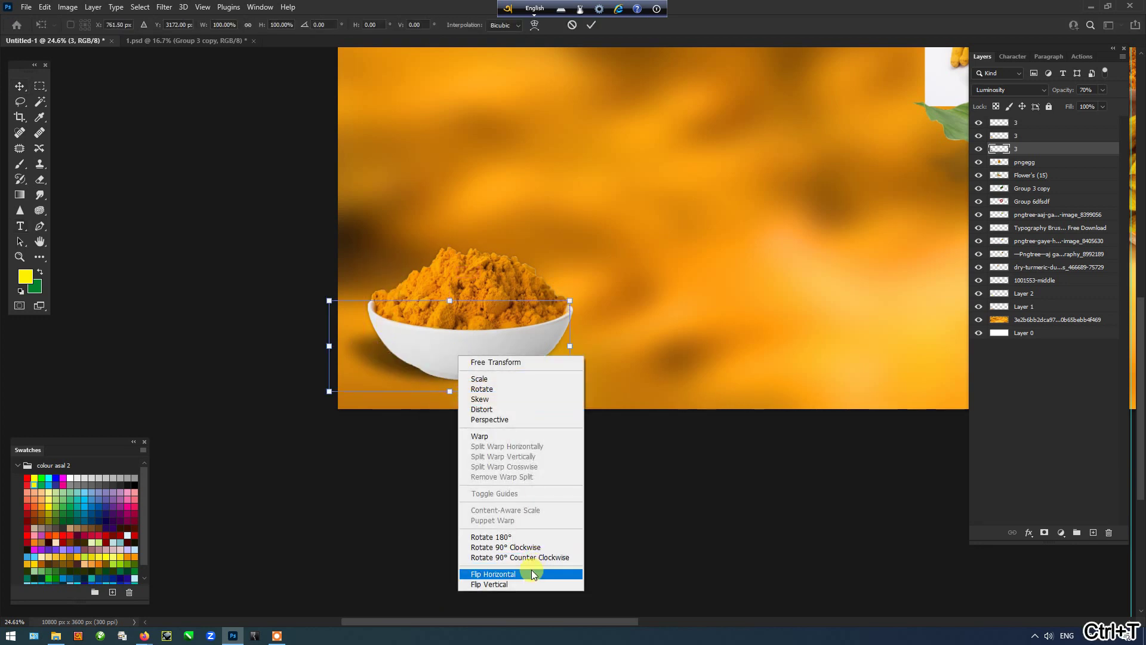
{"action": "left_click", "coordinate": [531, 574]}
{"action": "key", "text": "ctrl+z"}
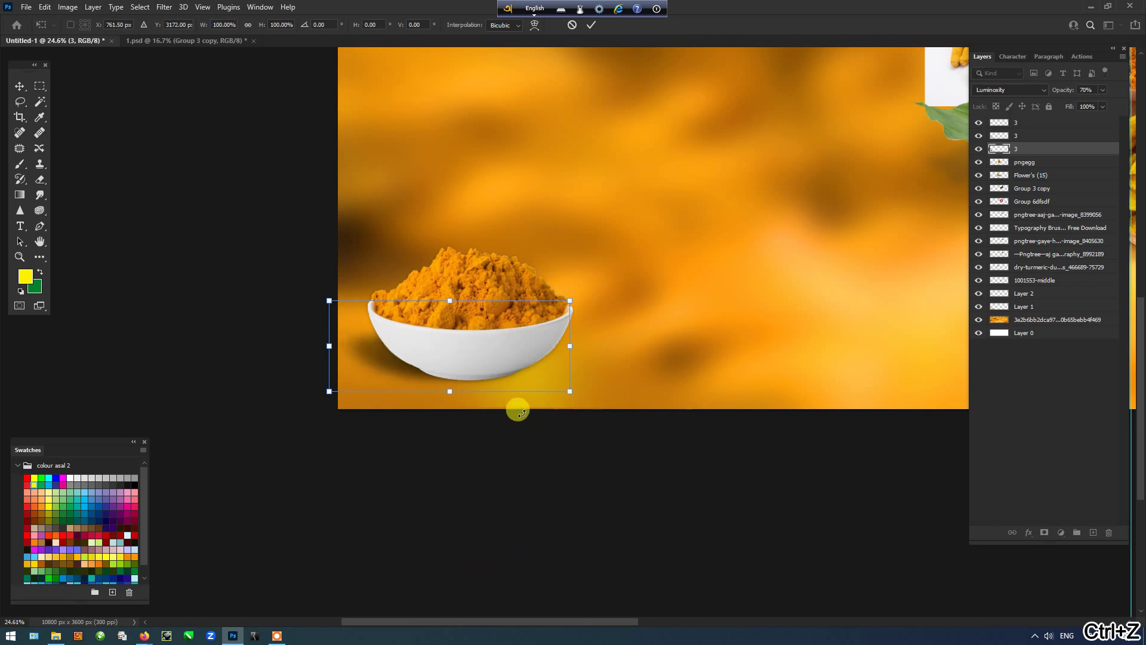
{"action": "right_click", "coordinate": [495, 364]}
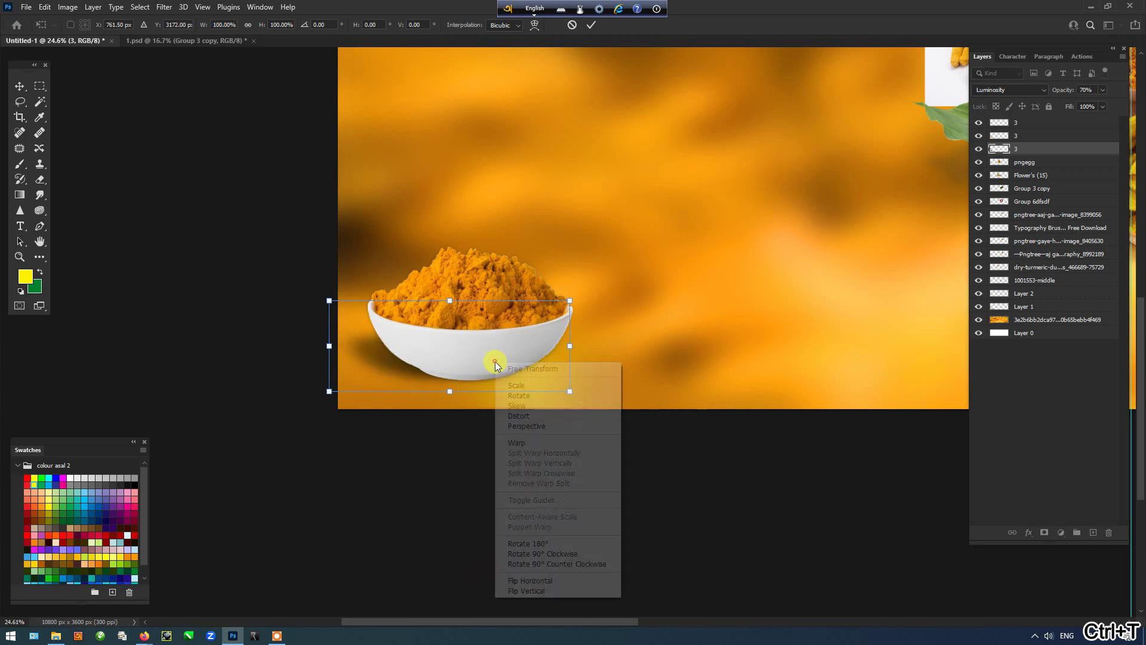
{"action": "left_click", "coordinate": [532, 563]}
{"action": "left_click_drag", "start_coordinate": [512, 341], "coordinate": [500, 348]}
{"action": "left_click_drag", "start_coordinate": [611, 350], "coordinate": [616, 338]}
{"action": "left_click_drag", "start_coordinate": [616, 383], "coordinate": [499, 326]}
{"action": "key", "text": "Return"}
Step: Stretch the flipped bowl shadow slightly outward from its lower-right corner, then deselect it
{"action": "key", "text": "Tab"}
{"action": "left_click", "coordinate": [499, 545]}
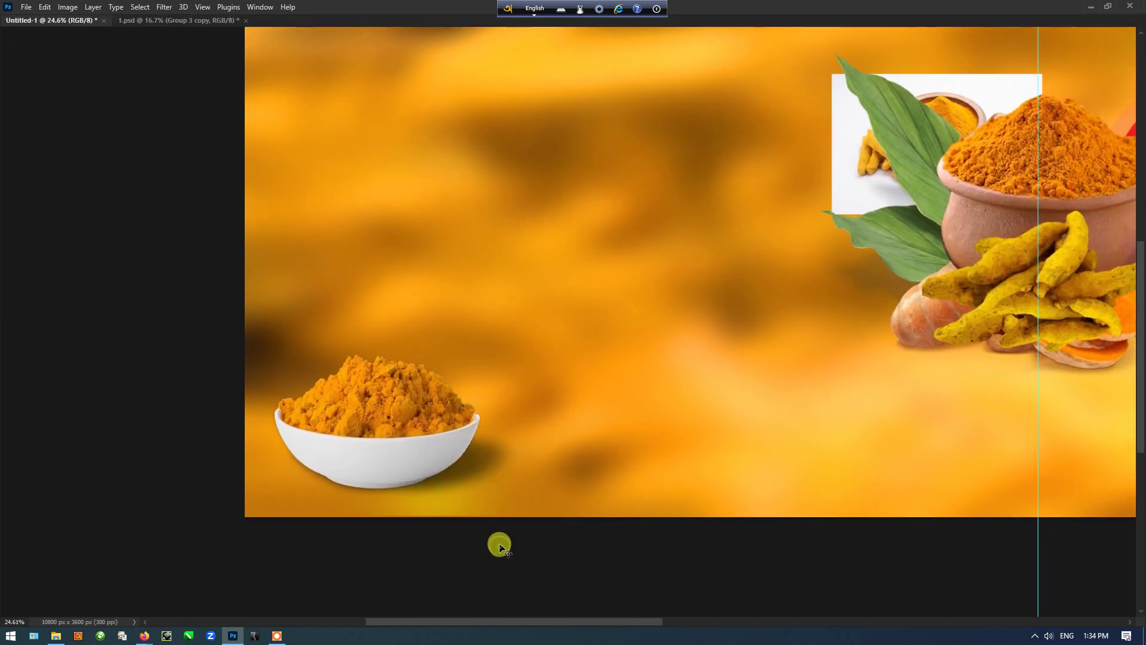
{"action": "left_click", "coordinate": [469, 480]}
{"action": "left_click_drag", "start_coordinate": [528, 506], "coordinate": [535, 505]}
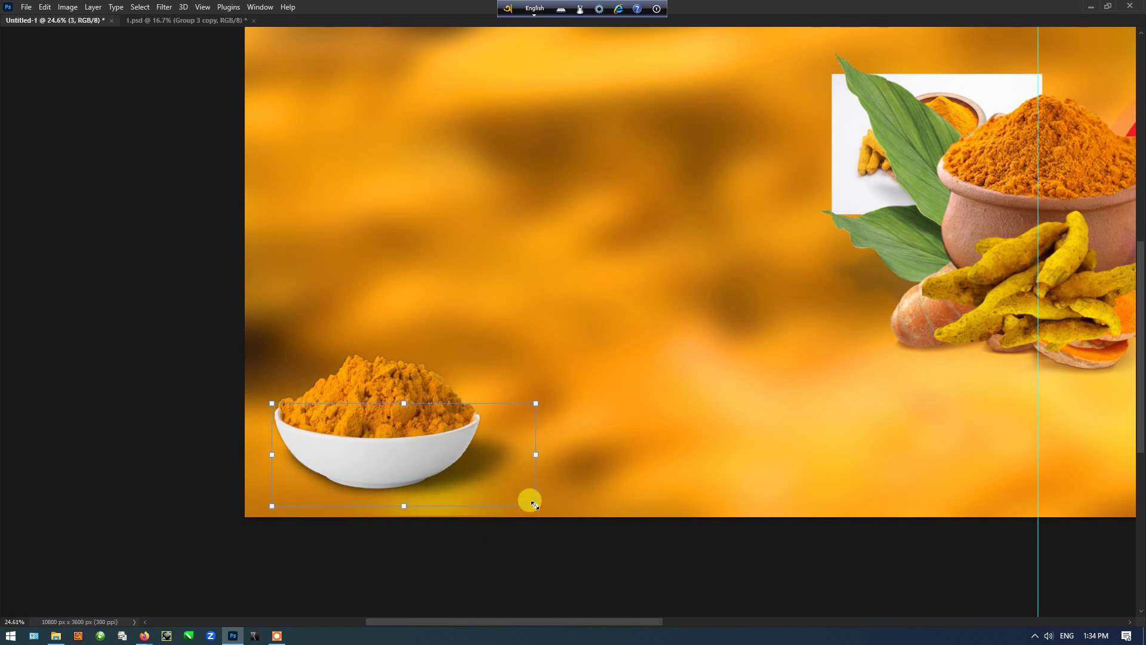
{"action": "left_click", "coordinate": [563, 550]}
Step: Move the yellow glow layer to the bowl's lower-left side, enlarge it past the canvas edge, and deselect it
{"action": "left_click", "coordinate": [454, 507]}
{"action": "left_click_drag", "start_coordinate": [453, 507], "coordinate": [272, 486]}
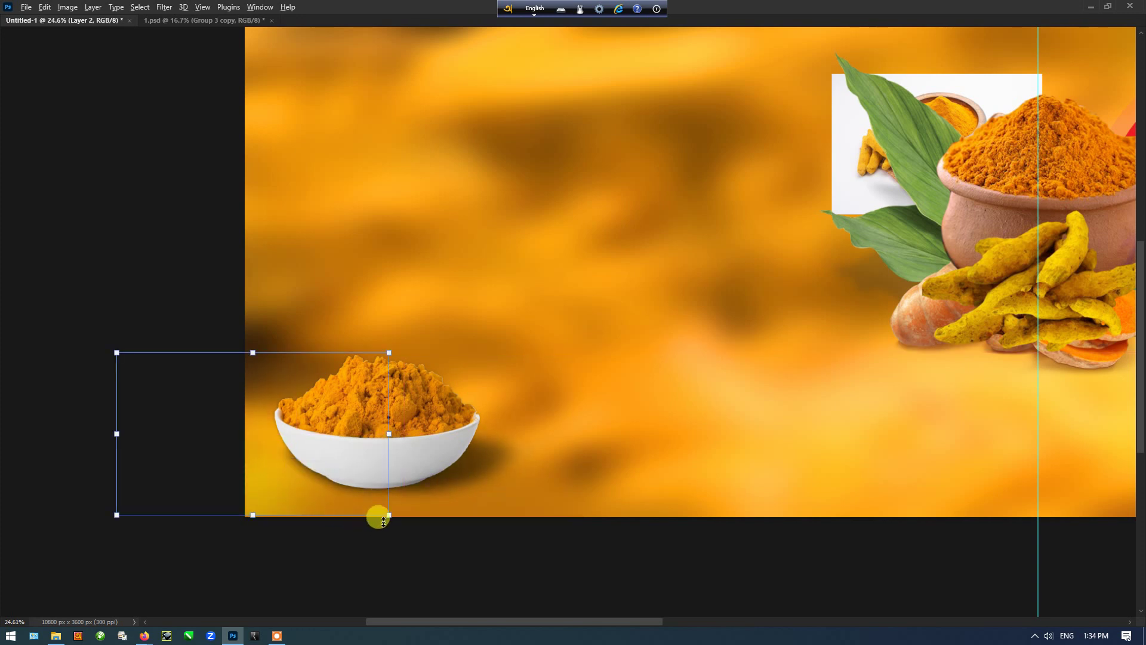
{"action": "left_click_drag", "start_coordinate": [388, 514], "coordinate": [488, 545]}
{"action": "left_click_drag", "start_coordinate": [409, 499], "coordinate": [381, 507]}
{"action": "scroll", "coordinate": [382, 507], "scroll_direction": "down", "scroll_amount": 1}
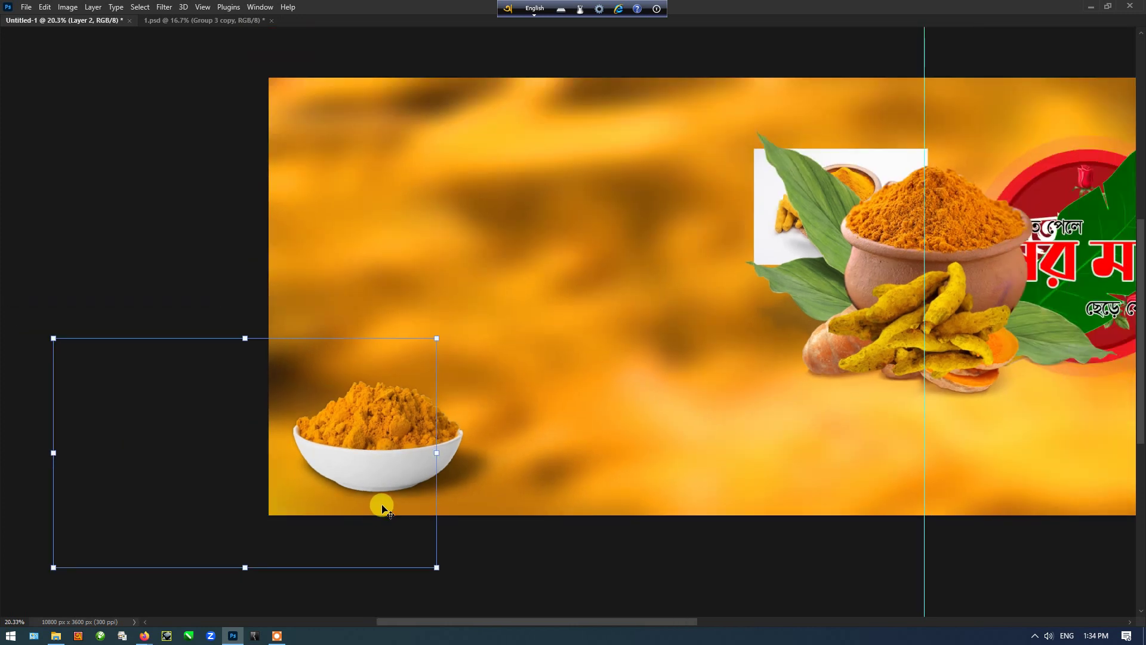
{"action": "scroll", "coordinate": [382, 508], "scroll_direction": "down", "scroll_amount": 2}
{"action": "key", "text": "Tab"}
{"action": "left_click", "coordinate": [379, 507]}
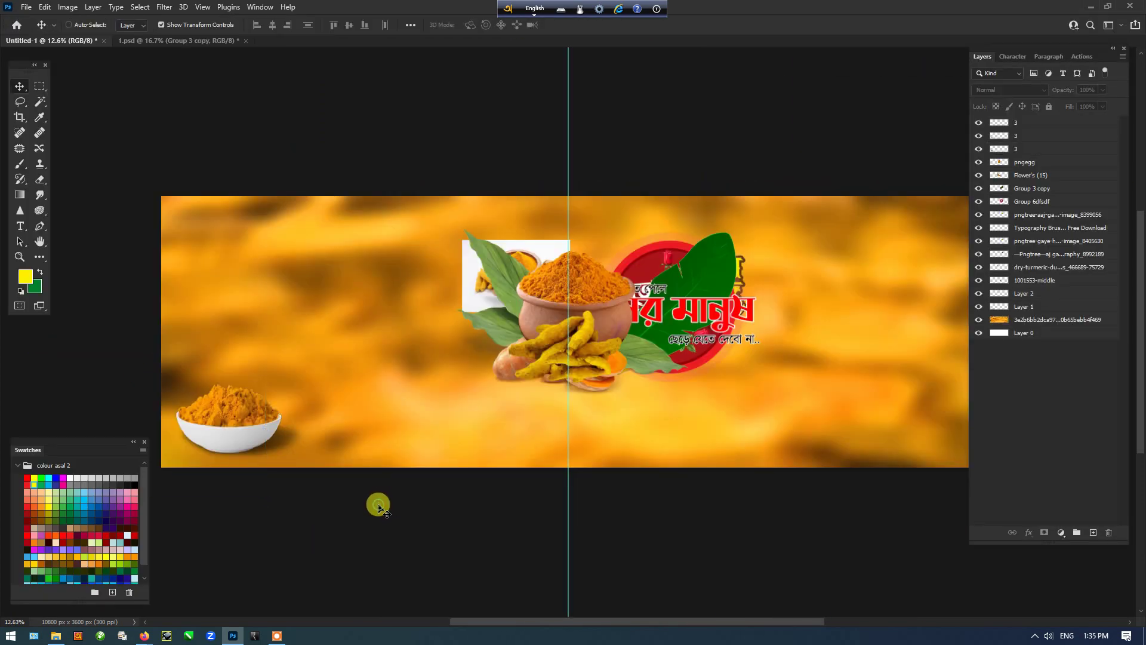
{"action": "key", "text": "Tab"}
{"action": "left_click_drag", "start_coordinate": [424, 390], "coordinate": [407, 435]}
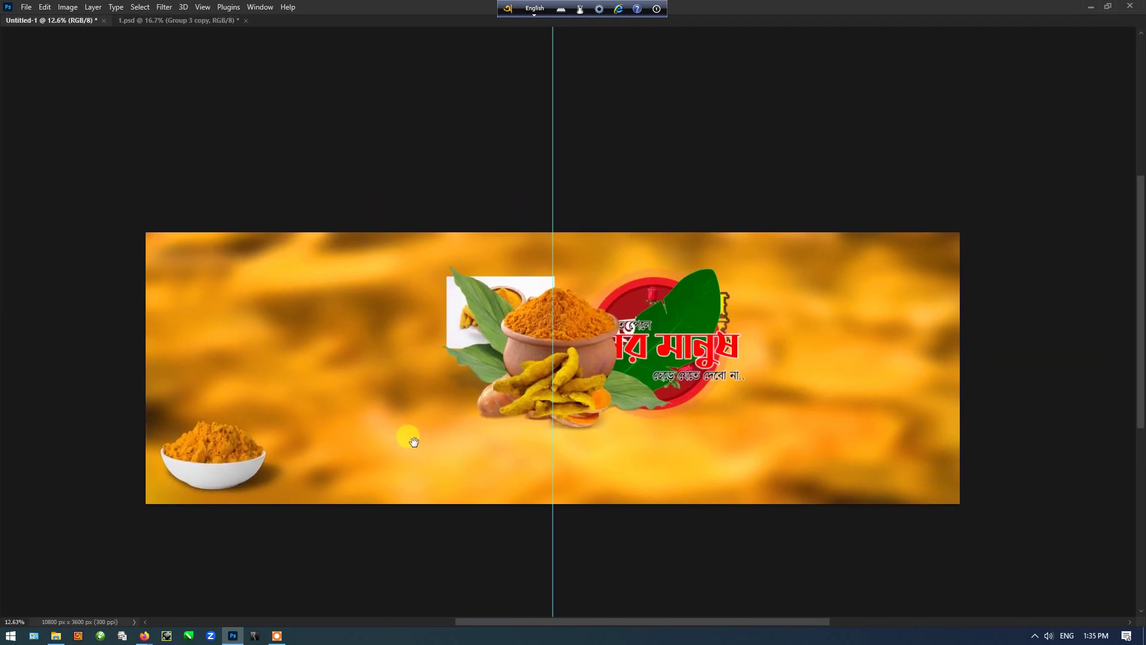
Step: Switch to Google Meet in Firefox, admit the waiting participant to the call, and return to Photoshop
{"action": "mouse_move", "coordinate": [143, 636]}
{"action": "left_click", "coordinate": [98, 597]}
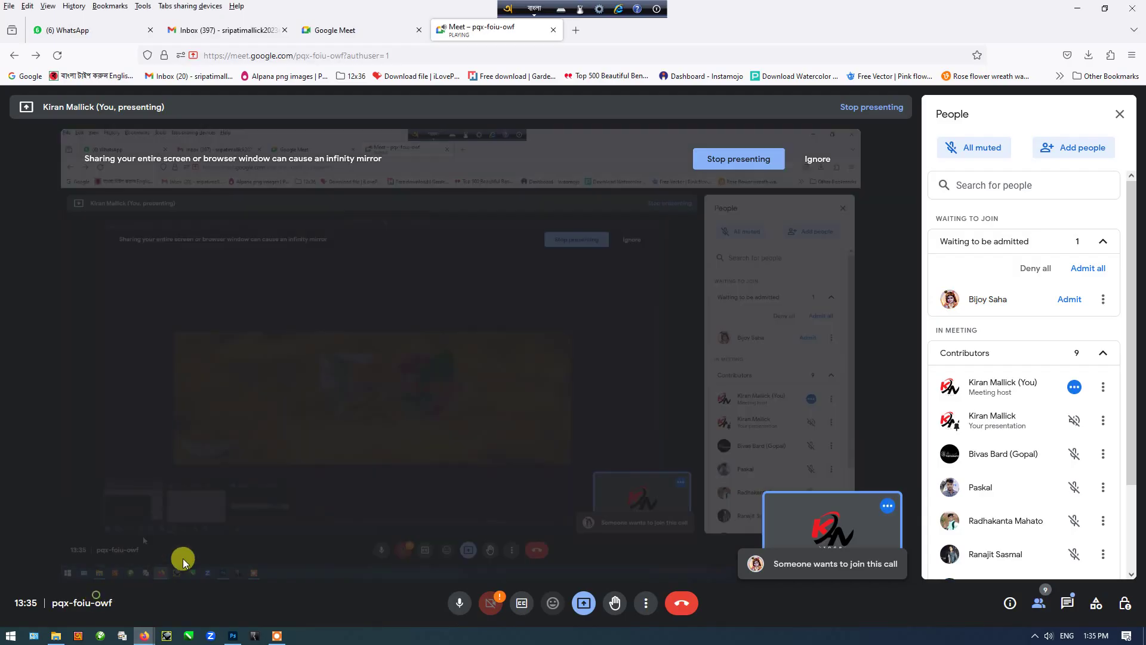
{"action": "left_click", "coordinate": [1068, 298]}
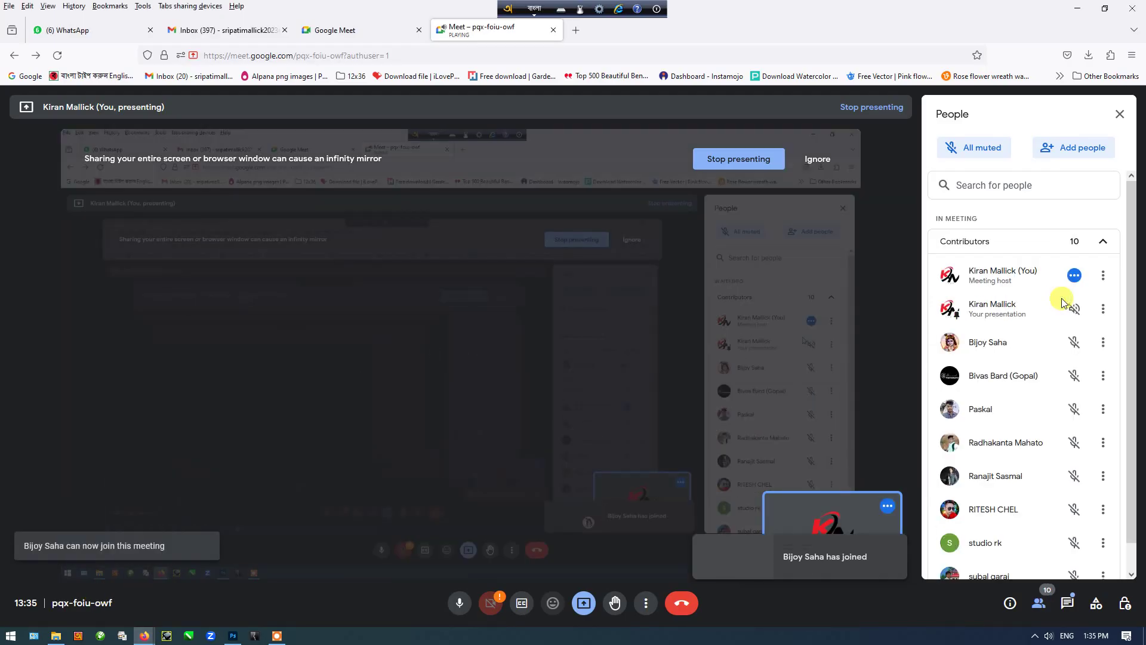
{"action": "scroll", "coordinate": [1050, 328], "scroll_direction": "down", "scroll_amount": 1}
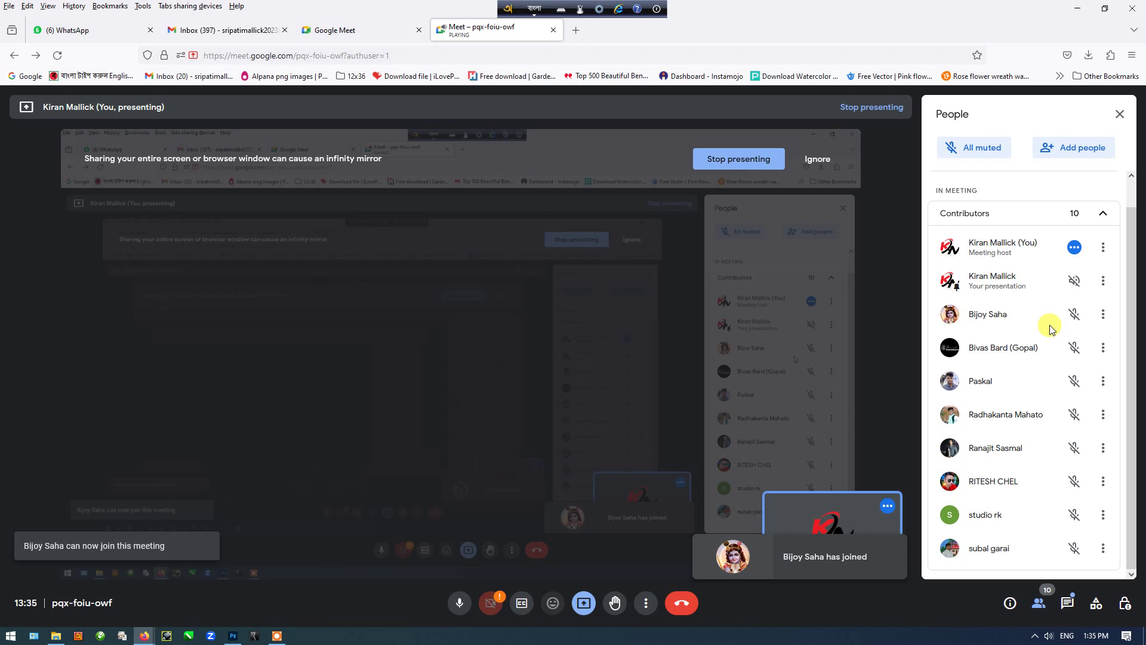
{"action": "left_click", "coordinate": [233, 636]}
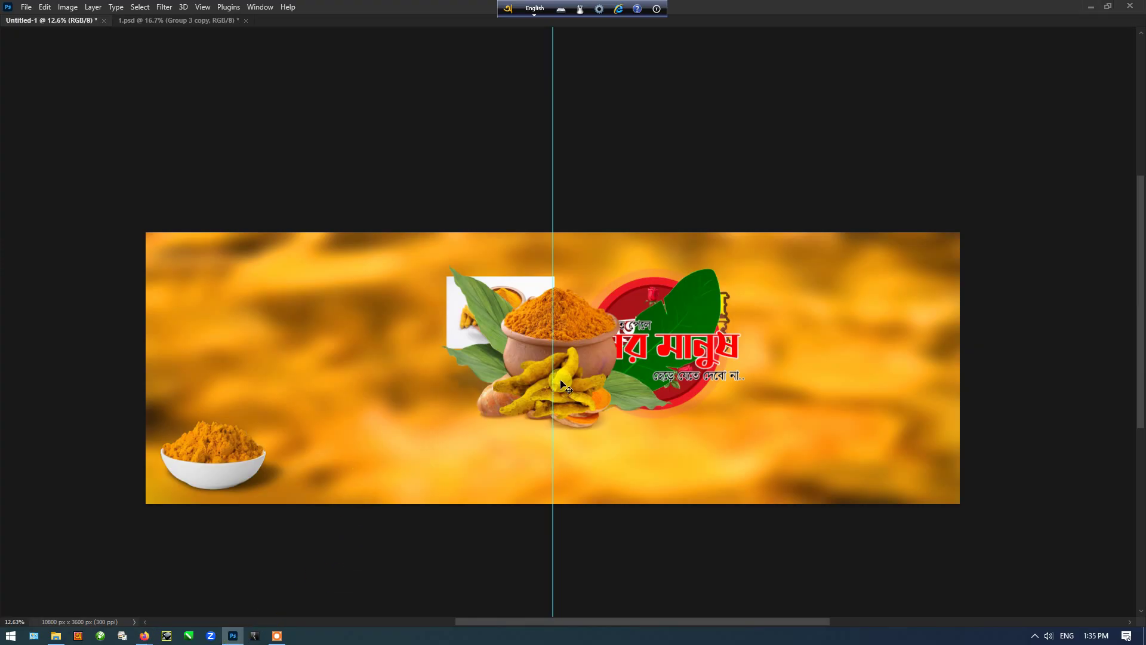
Step: Move the clay pot with turmeric roots to the right of the white bowl and scale it down to match
{"action": "left_click", "coordinate": [573, 342]}
{"action": "left_click_drag", "start_coordinate": [551, 346], "coordinate": [391, 407]}
{"action": "scroll", "coordinate": [391, 407], "scroll_direction": "left", "scroll_amount": 2}
{"action": "scroll", "coordinate": [364, 445], "scroll_direction": "up", "scroll_amount": 2}
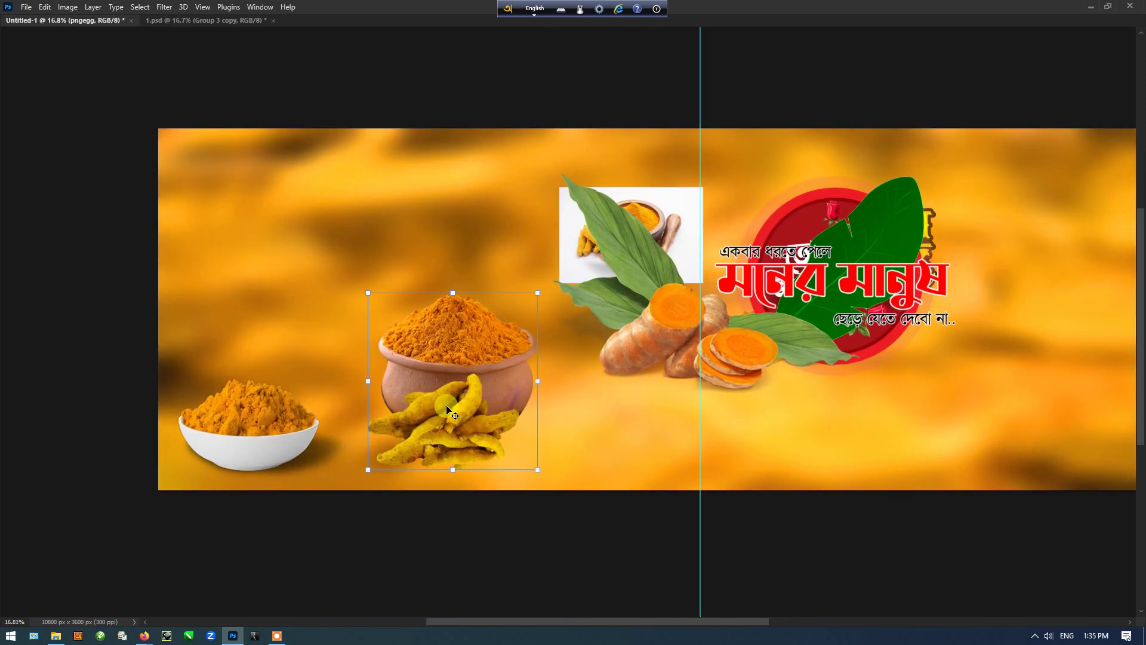
{"action": "left_click_drag", "start_coordinate": [536, 292], "coordinate": [486, 337]}
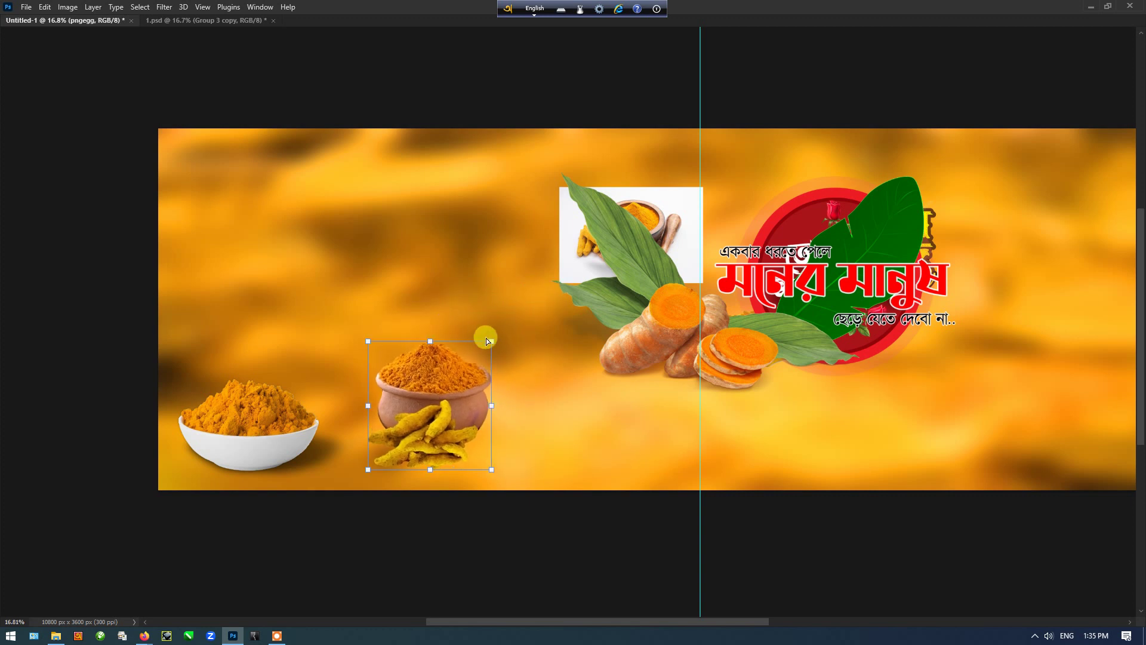
{"action": "key", "text": "ctrl"}
{"action": "mouse_move", "coordinate": [452, 395]}
{"action": "left_mouse_down"}
{"action": "mouse_move", "coordinate": [526, 386]}
{"action": "mouse_move", "coordinate": [446, 390]}
{"action": "left_mouse_up"}
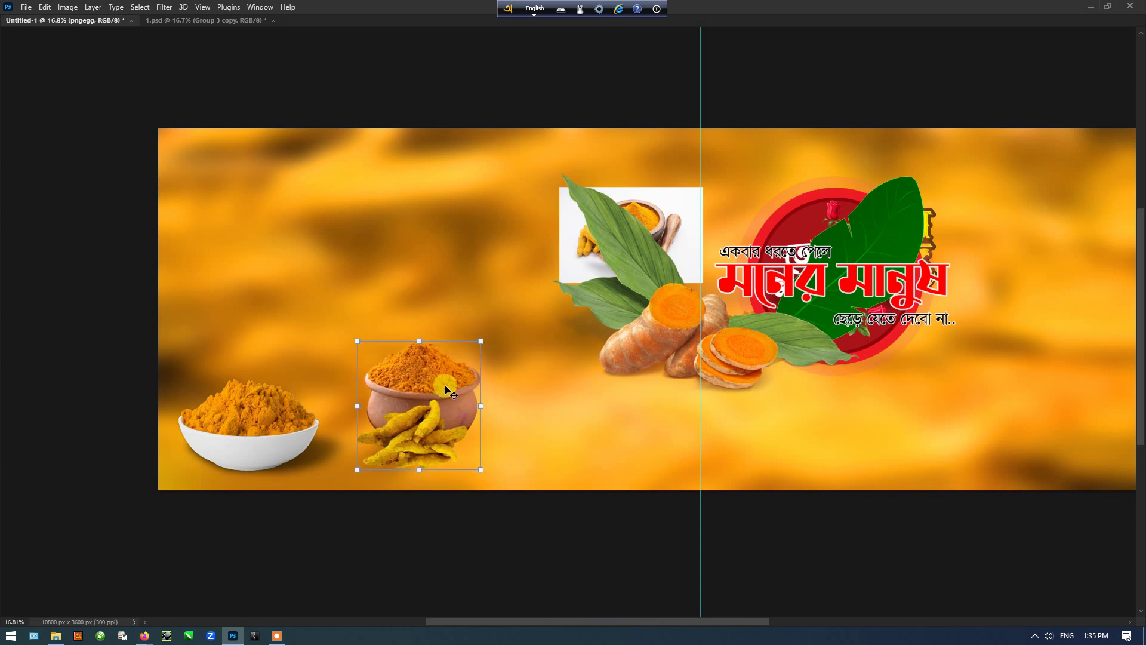
Step: Duplicate the clay pot layer, squash one copy's height toward its base, and place it behind the full-size pot
{"action": "key", "text": "ctrl+j"}
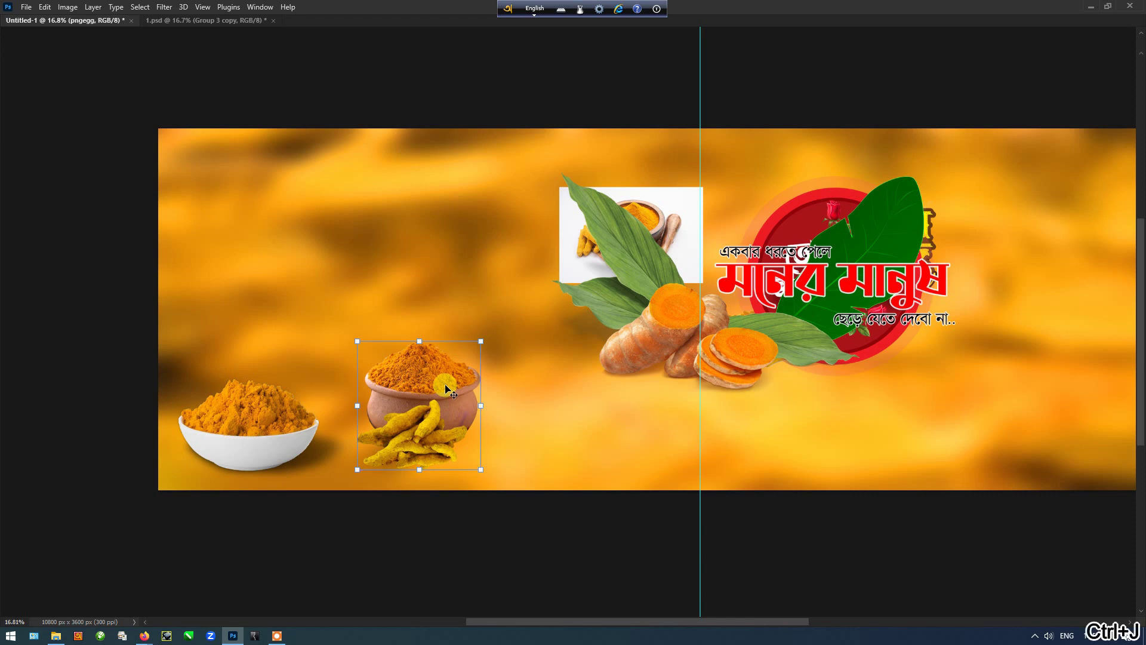
{"action": "key", "text": "Tab"}
{"action": "key", "text": "ctrl+t"}
{"action": "left_click_drag", "start_coordinate": [287, 364], "coordinate": [503, 454]}
{"action": "key", "text": "Return"}
{"action": "scroll", "coordinate": [489, 435], "scroll_direction": "up", "scroll_amount": 3}
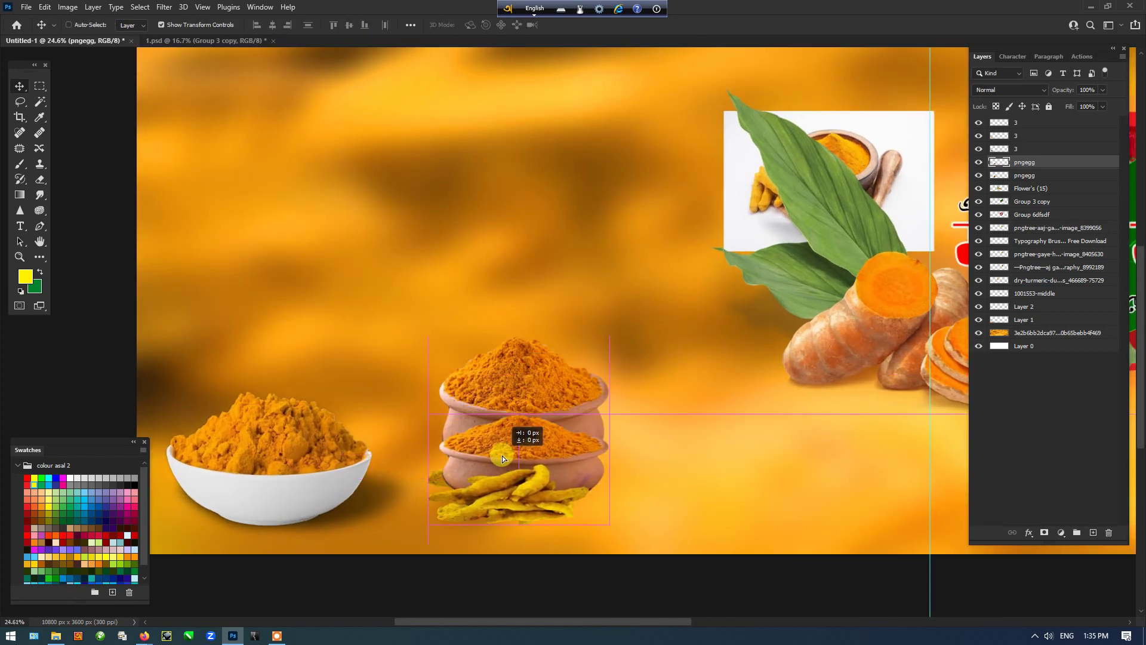
{"action": "key", "text": "ctrl"}
{"action": "key", "text": "ctrl+bracketleft"}
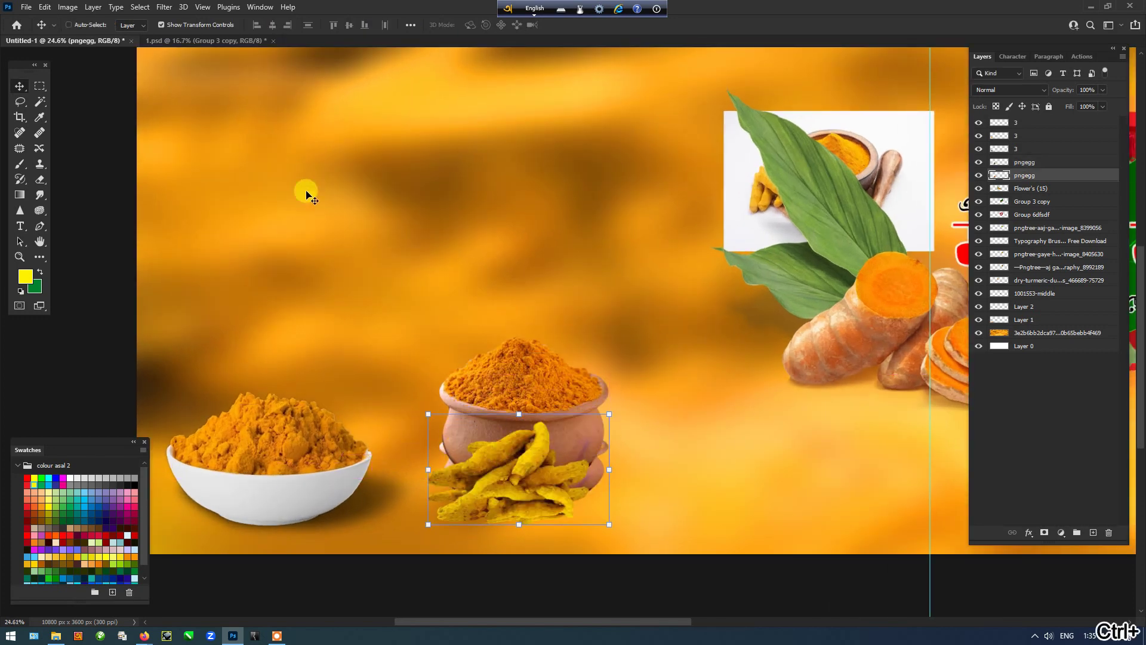
Step: Apply a Gaussian Blur with a 52.4-pixel radius to the squashed pot copy
{"action": "left_click", "coordinate": [138, 7]}
{"action": "mouse_move", "coordinate": [164, 7]}
{"action": "mouse_move", "coordinate": [217, 159]}
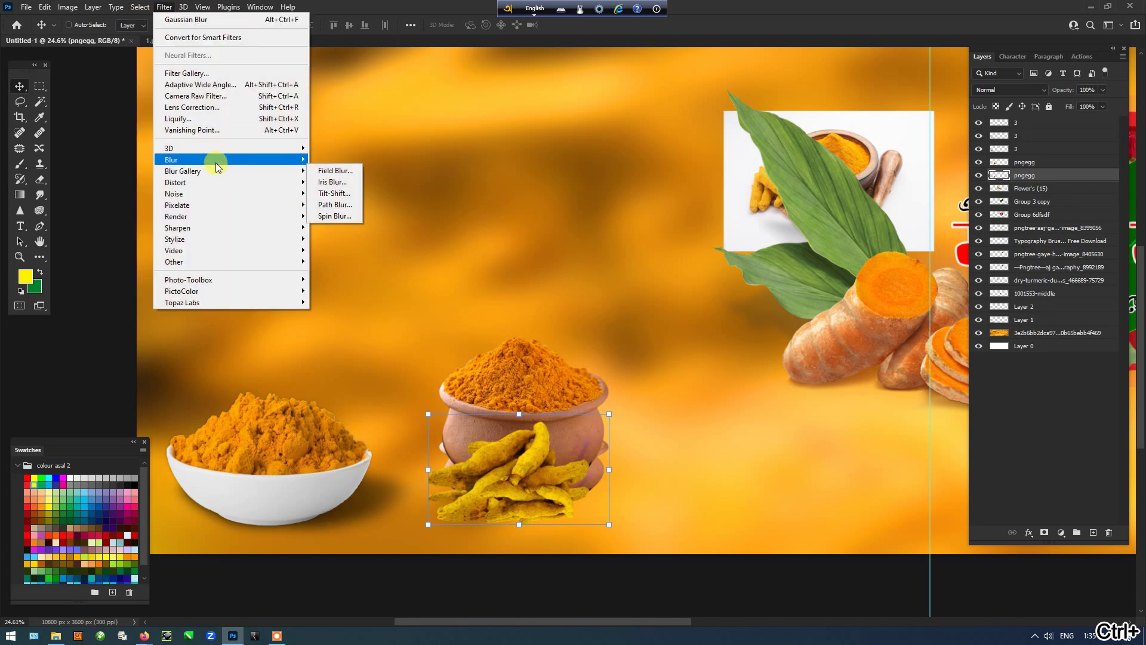
{"action": "left_click", "coordinate": [341, 204]}
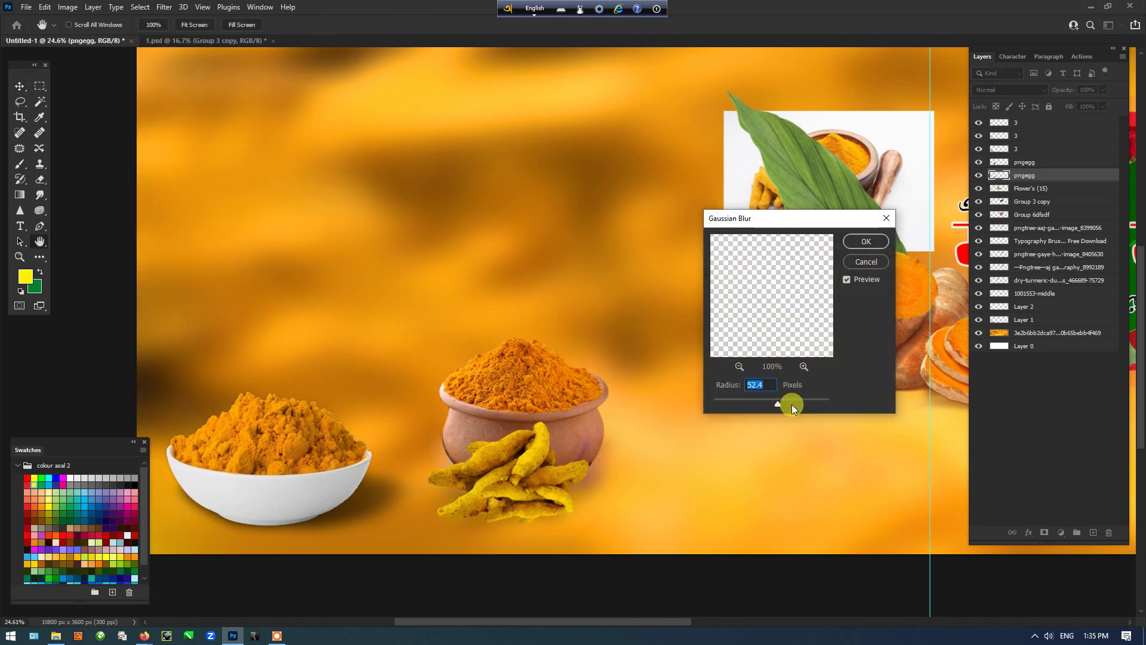
{"action": "left_click", "coordinate": [866, 241]}
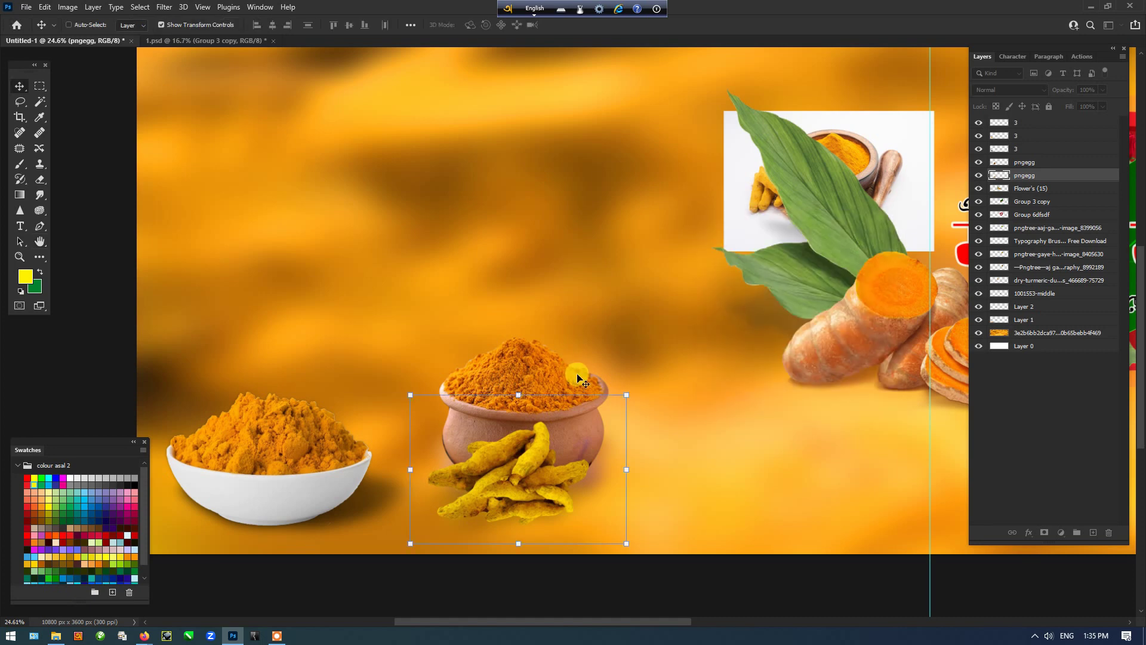
Step: Darken the blurred pot copy to black by lowering its Hue/Saturation lightness
{"action": "key", "text": "ctrl+u"}
{"action": "left_click_drag", "start_coordinate": [757, 445], "coordinate": [743, 450]}
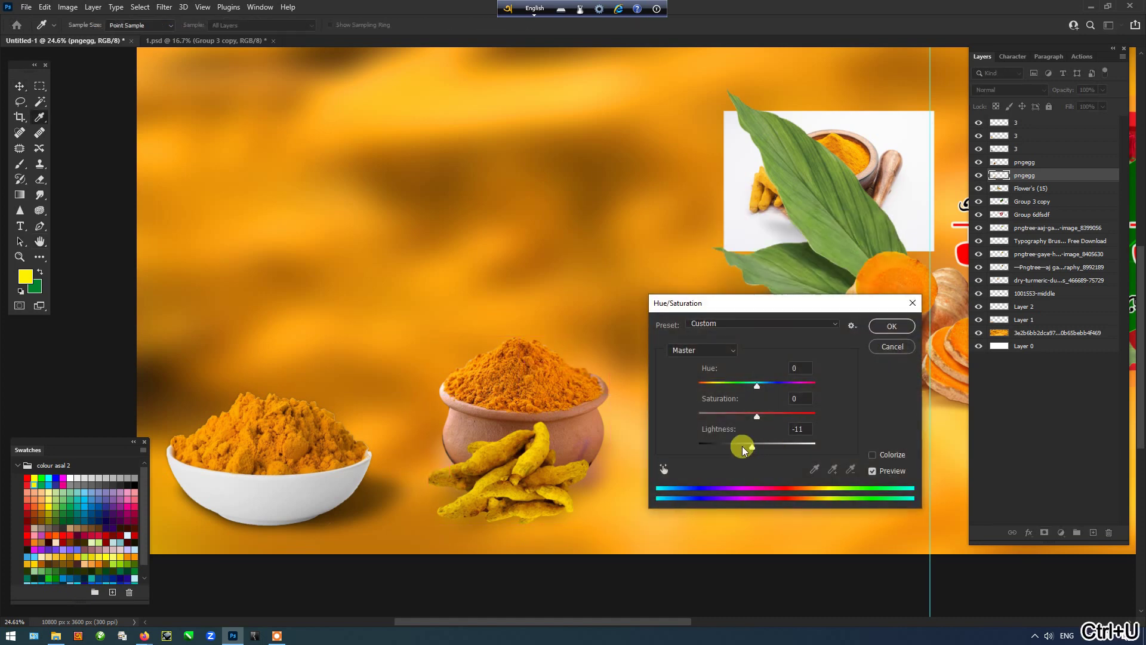
{"action": "left_click", "coordinate": [891, 326]}
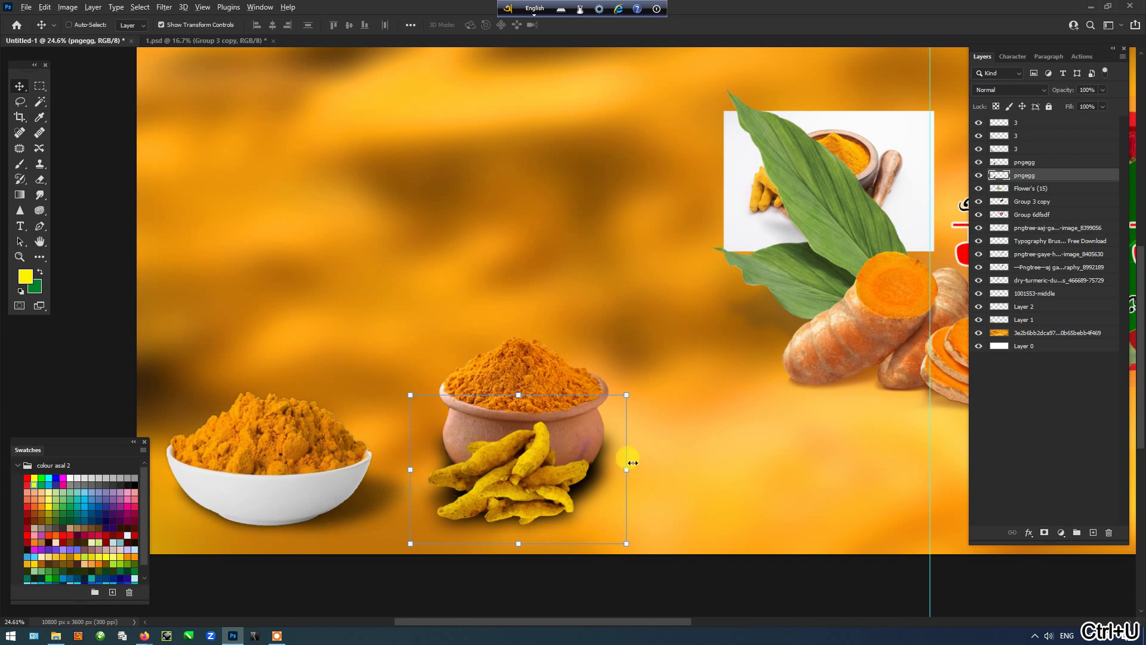
Step: Widen the pot's shadow on both sides, set its opacity to 70%, and flatten its height
{"action": "left_click_drag", "start_coordinate": [632, 462], "coordinate": [679, 457]}
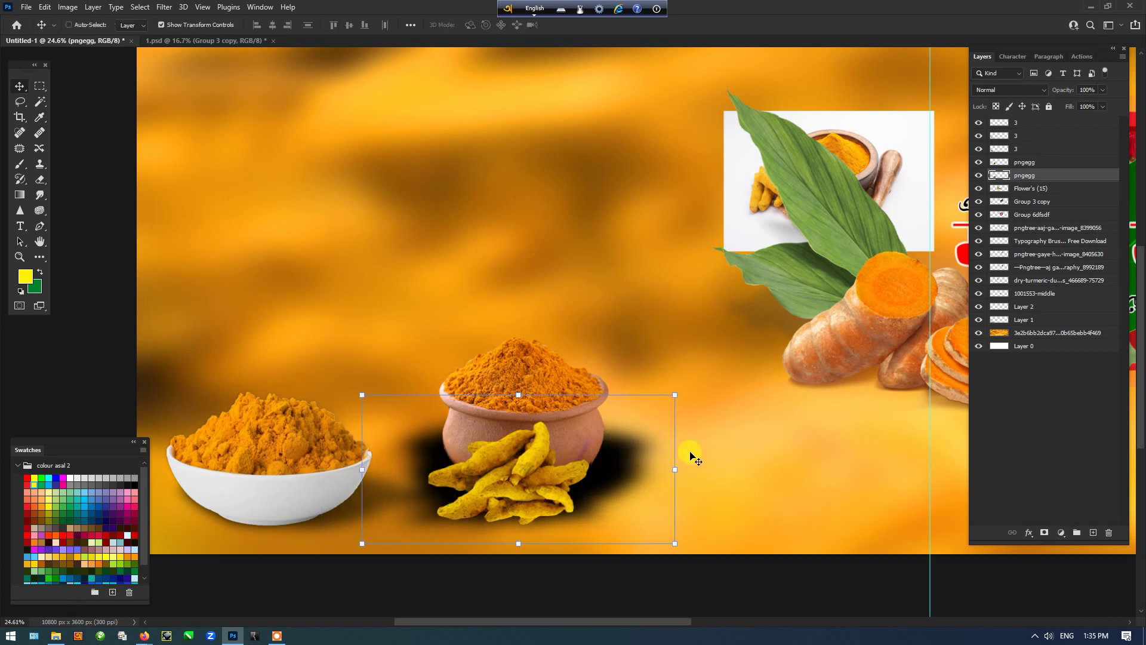
{"action": "left_click", "coordinate": [1088, 89]}
{"action": "type", "text": "70"}
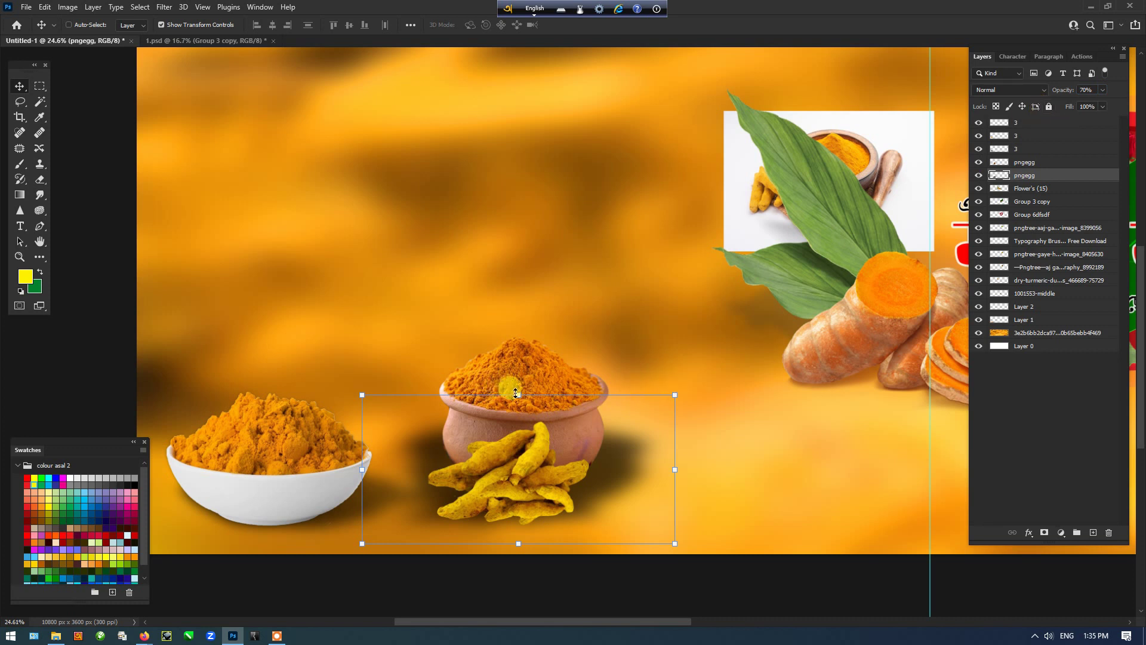
{"action": "left_click_drag", "start_coordinate": [518, 395], "coordinate": [518, 431]}
{"action": "left_click_drag", "start_coordinate": [517, 543], "coordinate": [515, 535]}
{"action": "key", "text": "Return"}
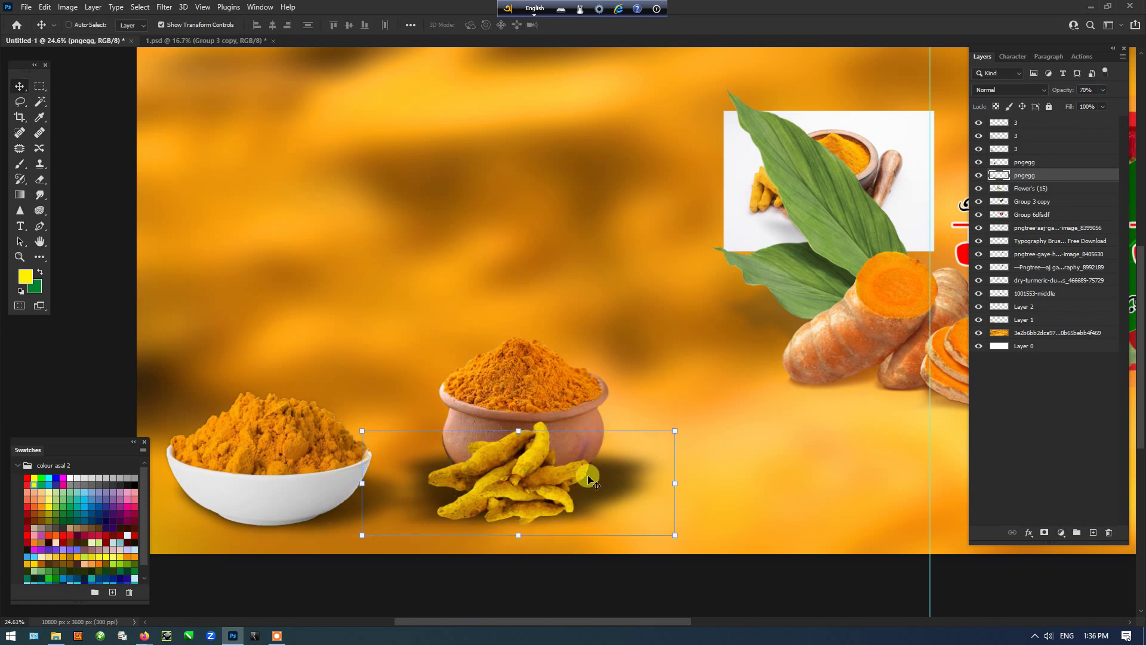
Step: Soften the pot shadow's edges with the Eraser at 21% opacity, undoing the first full-strength stroke
{"action": "key", "text": "e"}
{"action": "scroll", "coordinate": [753, 268], "scroll_direction": "down", "scroll_amount": 3}
{"action": "mouse_move", "coordinate": [706, 350]}
{"action": "left_mouse_down"}
{"action": "mouse_move", "coordinate": [737, 378]}
{"action": "mouse_move", "coordinate": [699, 404]}
{"action": "left_mouse_up"}
{"action": "key", "text": "ctrl+z"}
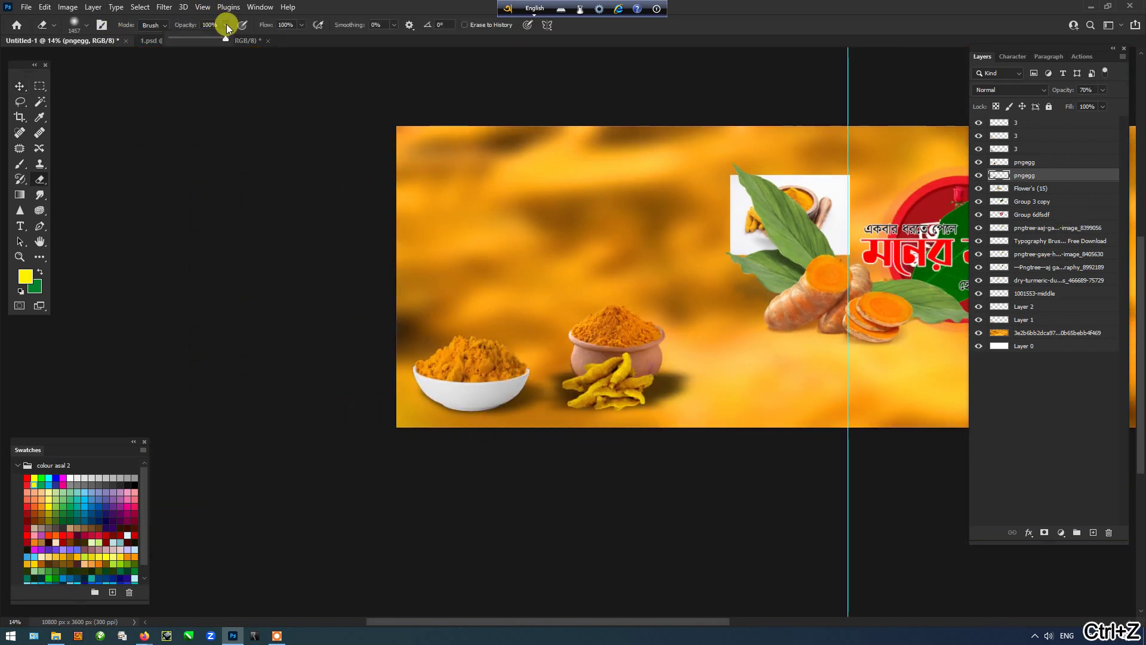
{"action": "left_click", "coordinate": [181, 39]}
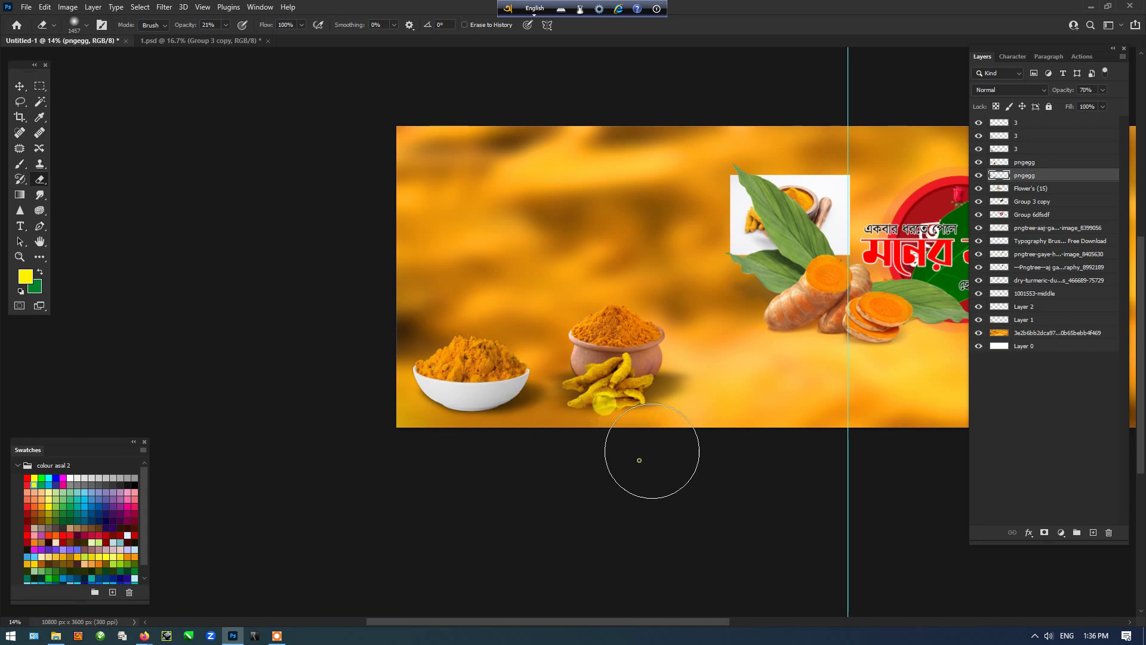
Step: Duplicate the softened pot shadow layer to deepen the shadow
{"action": "key", "text": "v"}
{"action": "scroll", "coordinate": [628, 437], "scroll_direction": "up", "scroll_amount": 1}
{"action": "key", "text": "ctrl+j"}
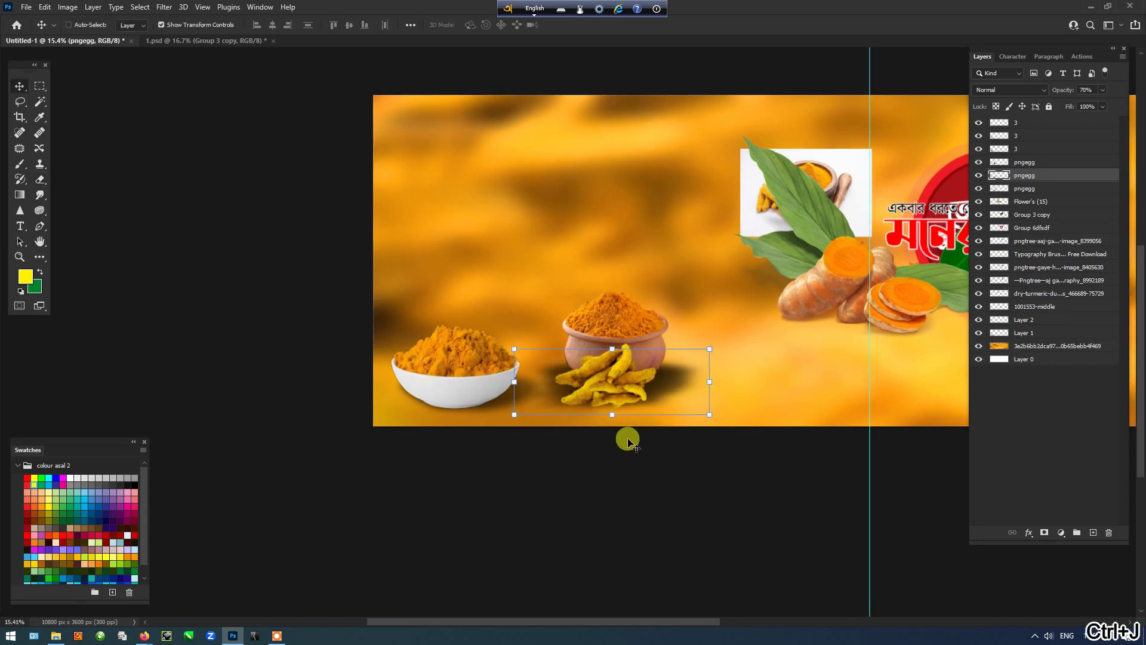
Step: Lower the duplicated pot shadow layer's opacity to 35%
{"action": "key", "text": "Tab"}
{"action": "key", "text": "Tab"}
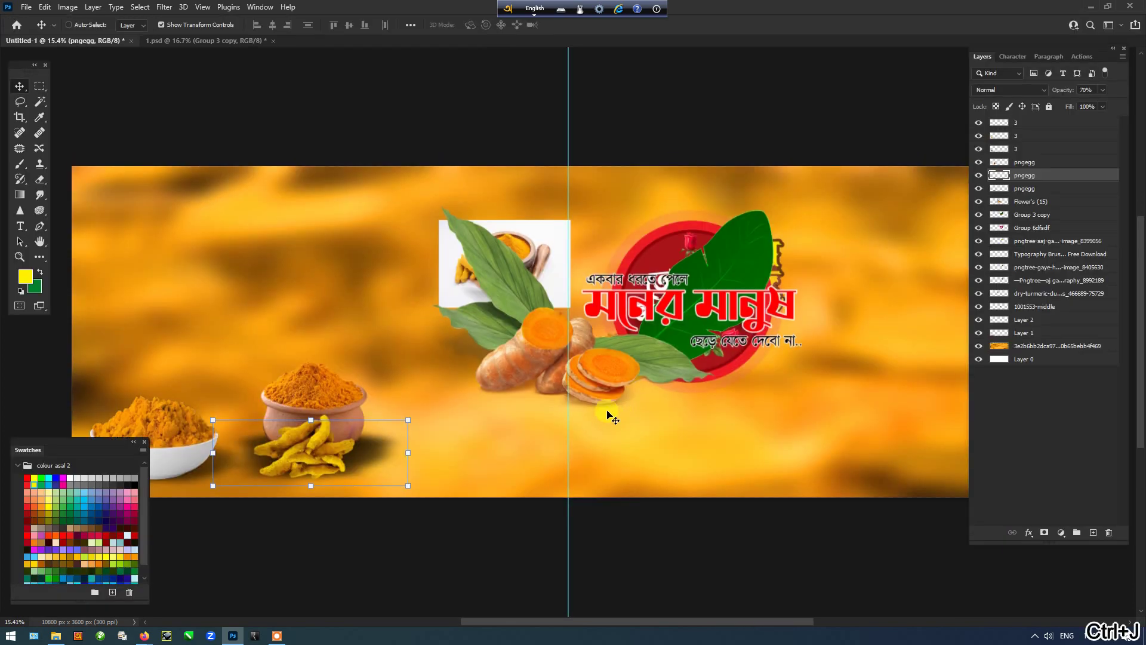
{"action": "left_click", "coordinate": [1102, 89]}
{"action": "left_click_drag", "start_coordinate": [1106, 105], "coordinate": [1085, 105]}
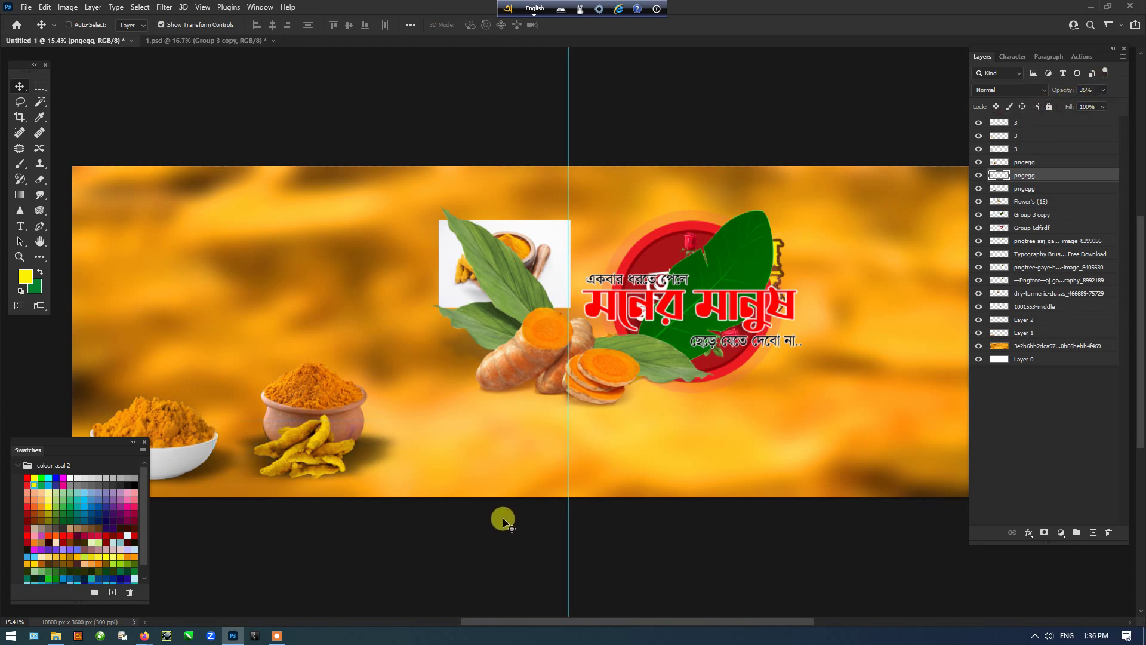
{"action": "key", "text": "Tab"}
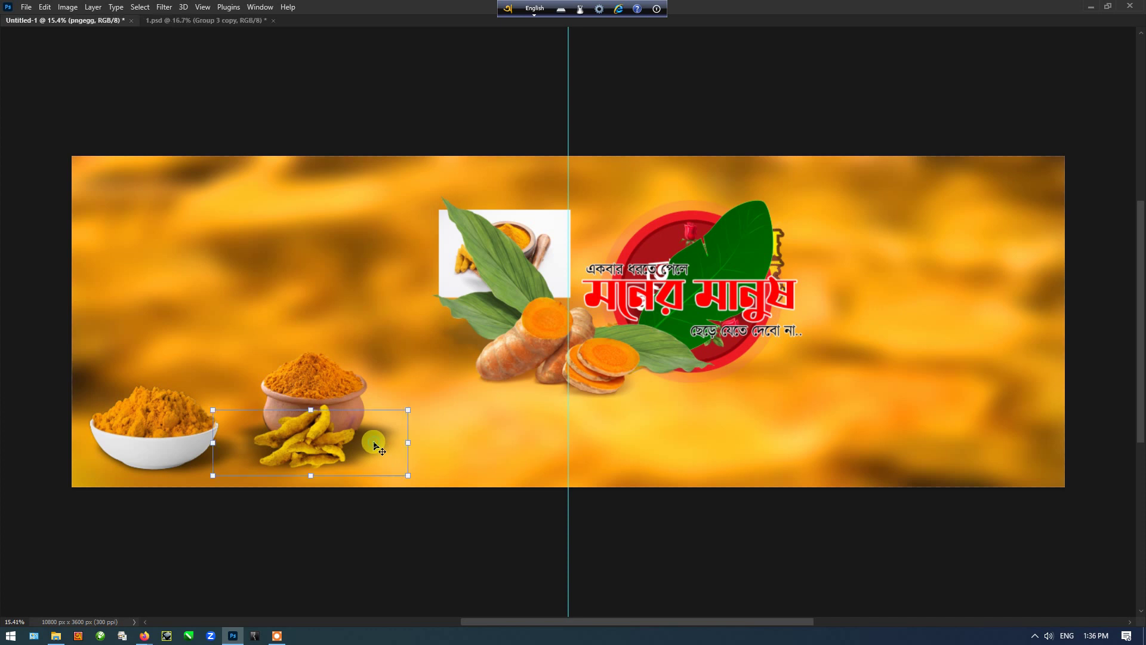
{"action": "key", "text": "Tab"}
Step: Group the pot with its two shadow layers, and place a shadowless copy of the pot beside it for comparison
{"action": "left_click", "coordinate": [1022, 187]}
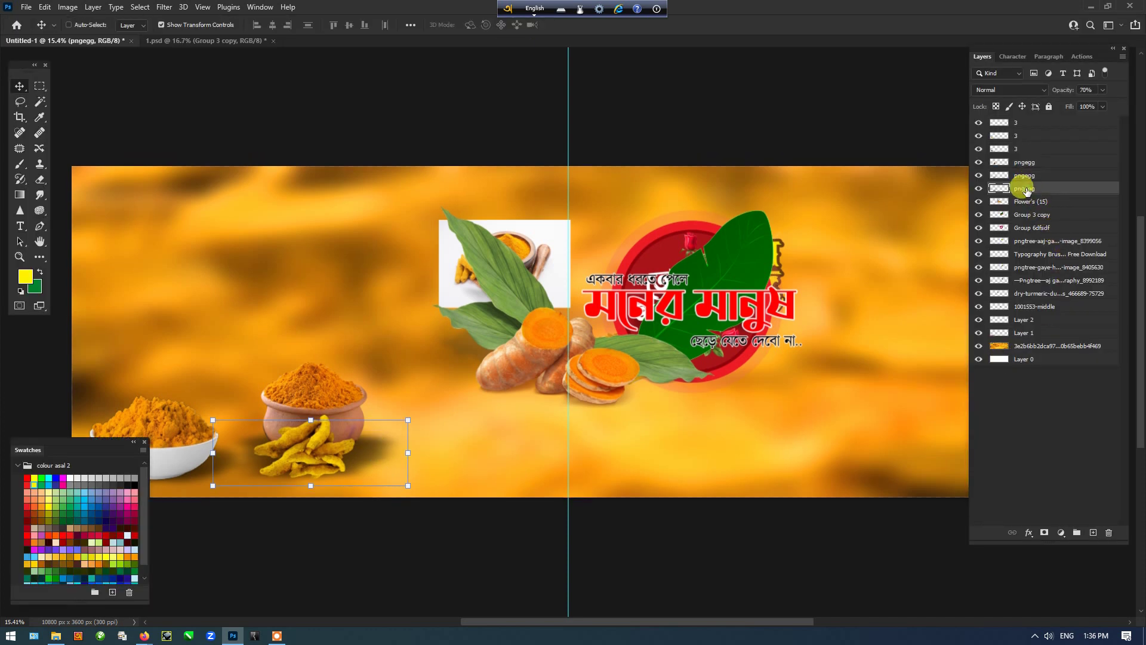
{"action": "left_click", "coordinate": [1028, 165], "text": "shift"}
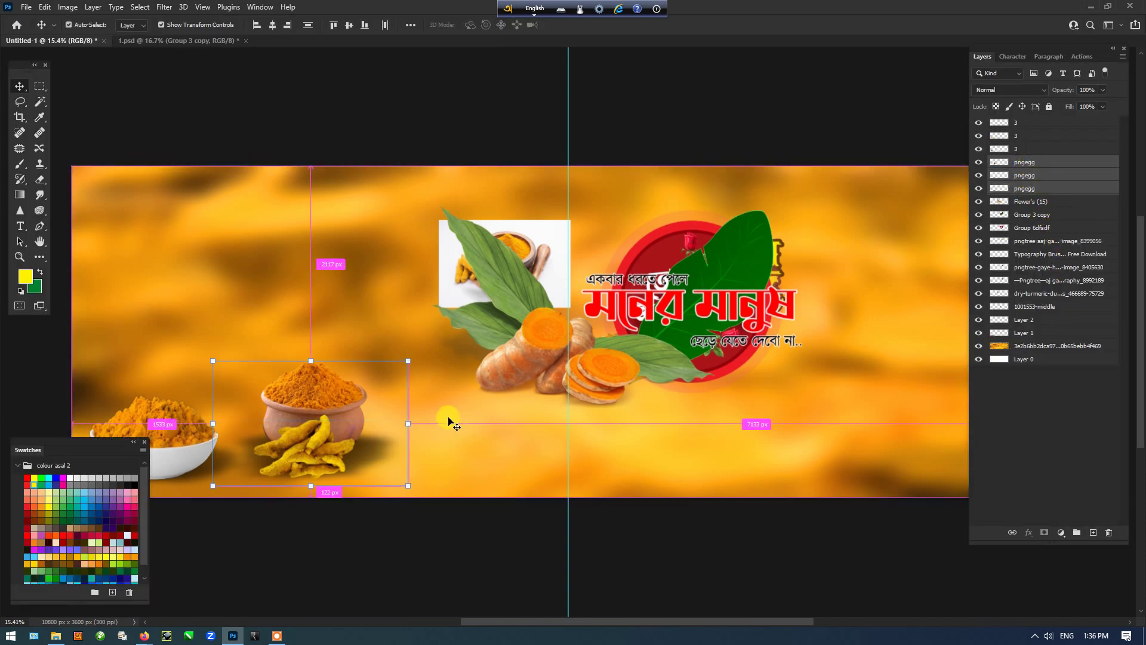
{"action": "key", "text": "ctrl+g"}
{"action": "mouse_move", "coordinate": [327, 428]}
{"action": "left_mouse_down"}
{"action": "mouse_move", "coordinate": [435, 456]}
{"action": "mouse_move", "coordinate": [314, 447]}
{"action": "left_mouse_up"}
{"action": "key", "text": "Tab"}
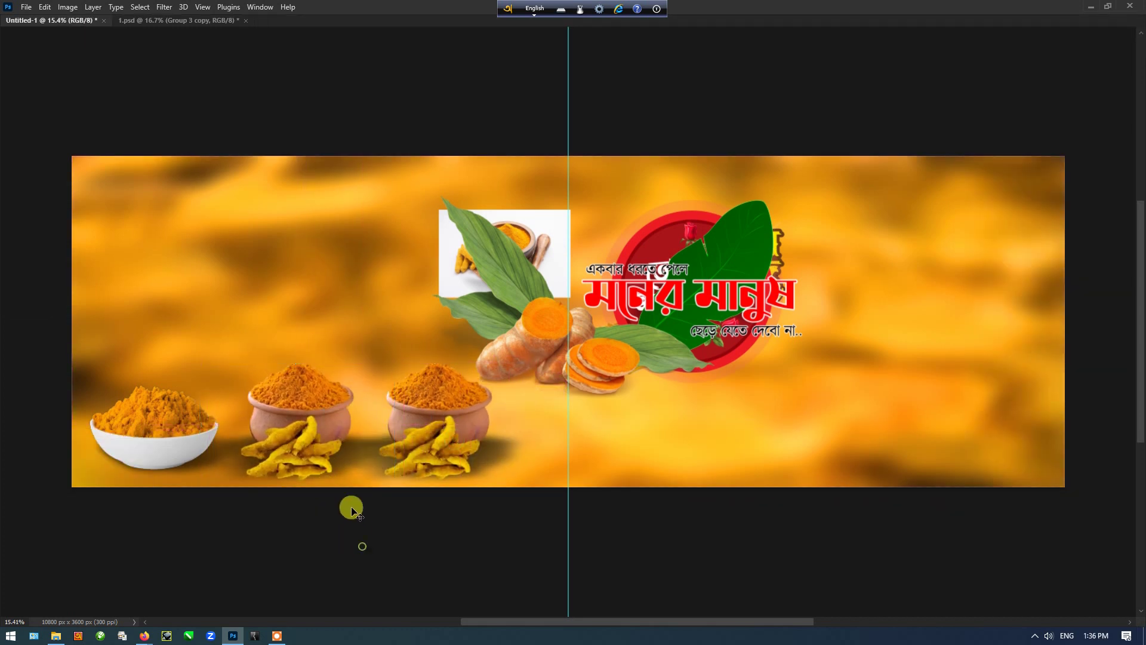
{"action": "key", "text": "Tab"}
{"action": "left_click", "coordinate": [346, 455], "text": "ctrl"}
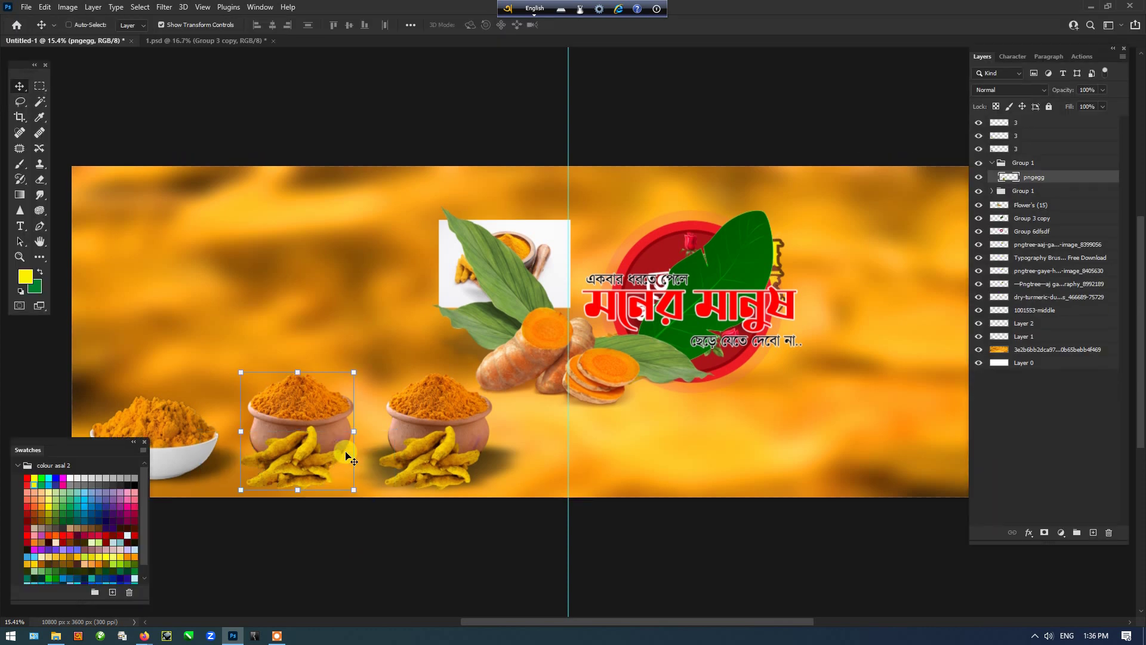
{"action": "key", "text": "Tab"}
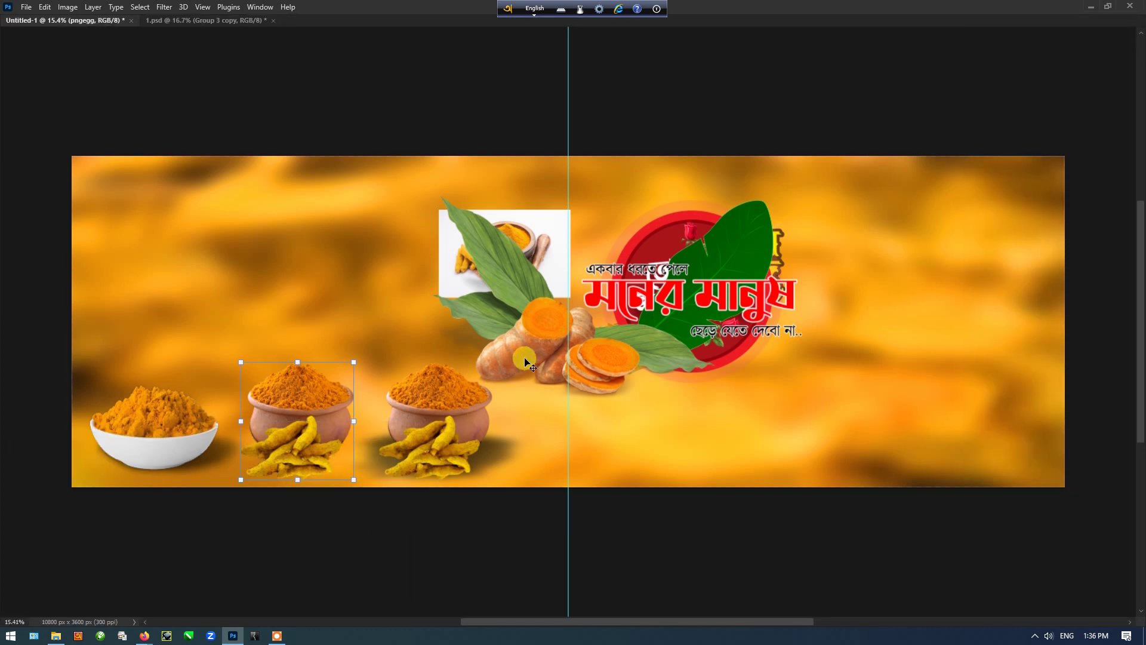
Step: Select all artwork layers except the background and bowls, and move them down to the banner's right half
{"action": "key", "text": "ctrl+alt+a"}
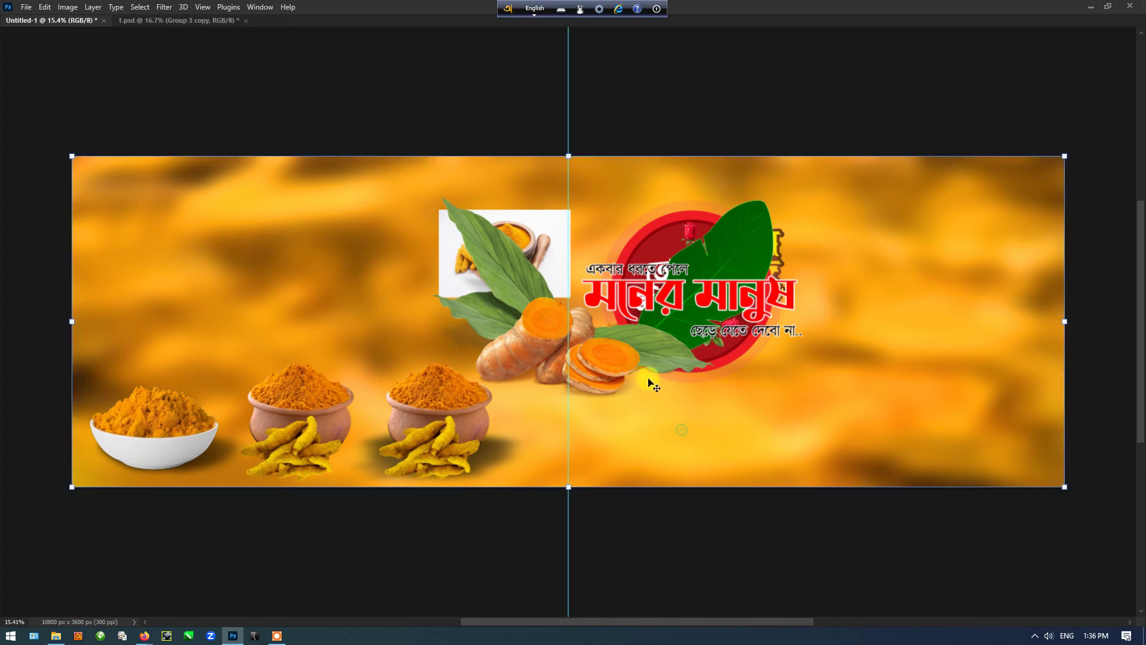
{"action": "key", "text": "Tab"}
{"action": "left_click", "coordinate": [1018, 359]}
{"action": "key", "text": "Tab"}
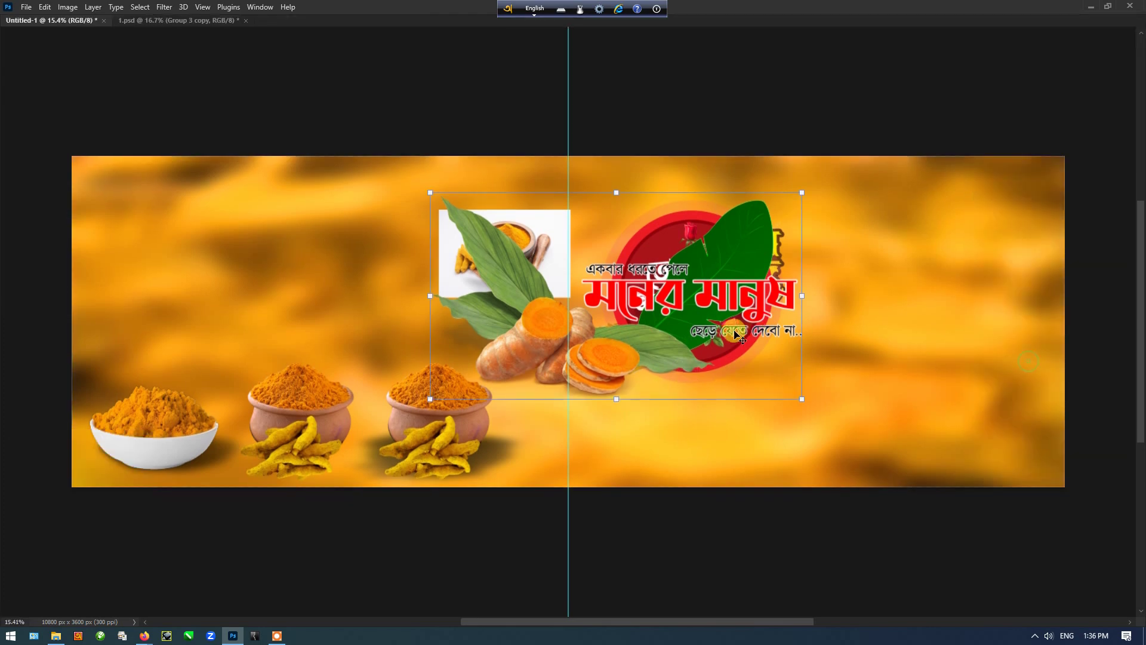
{"action": "left_click_drag", "start_coordinate": [673, 321], "coordinate": [843, 393]}
{"action": "scroll", "coordinate": [788, 266], "scroll_direction": "left", "scroll_amount": 3}
{"action": "scroll", "coordinate": [452, 375], "scroll_direction": "up", "scroll_amount": 3}
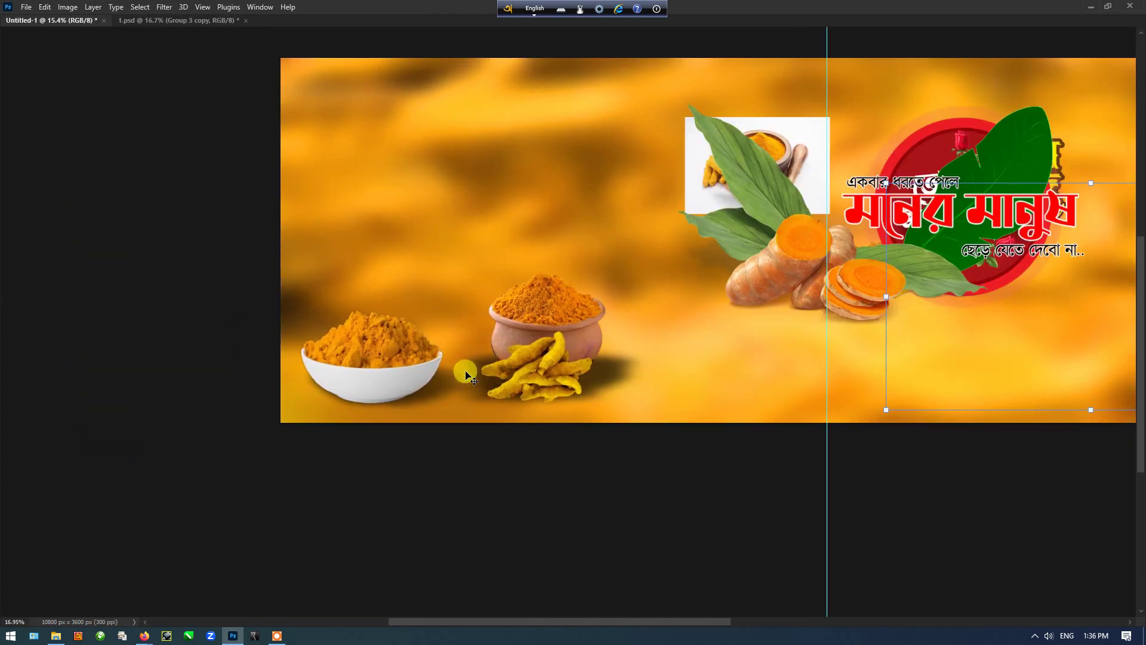
Step: Widen one shadow layer of the grouped pot outward on its right side
{"action": "left_click_drag", "start_coordinate": [654, 358], "coordinate": [579, 339]}
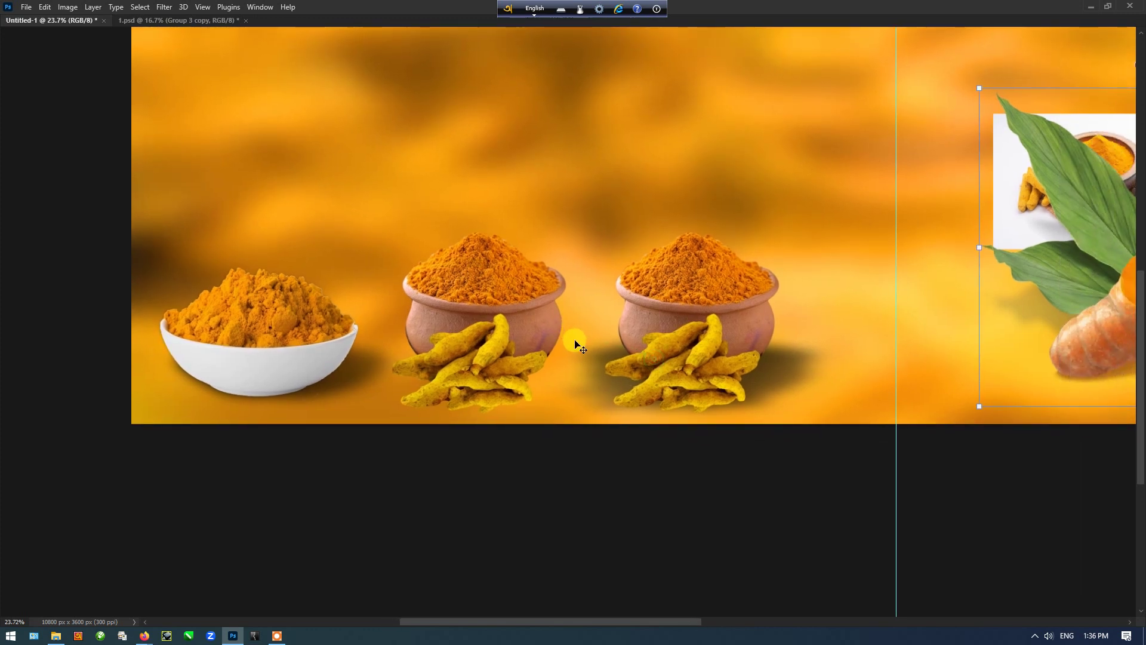
{"action": "key", "text": "Tab"}
{"action": "key", "text": "Tab"}
{"action": "scroll", "coordinate": [577, 345], "scroll_direction": "down", "scroll_amount": 2}
{"action": "left_click", "coordinate": [750, 499]}
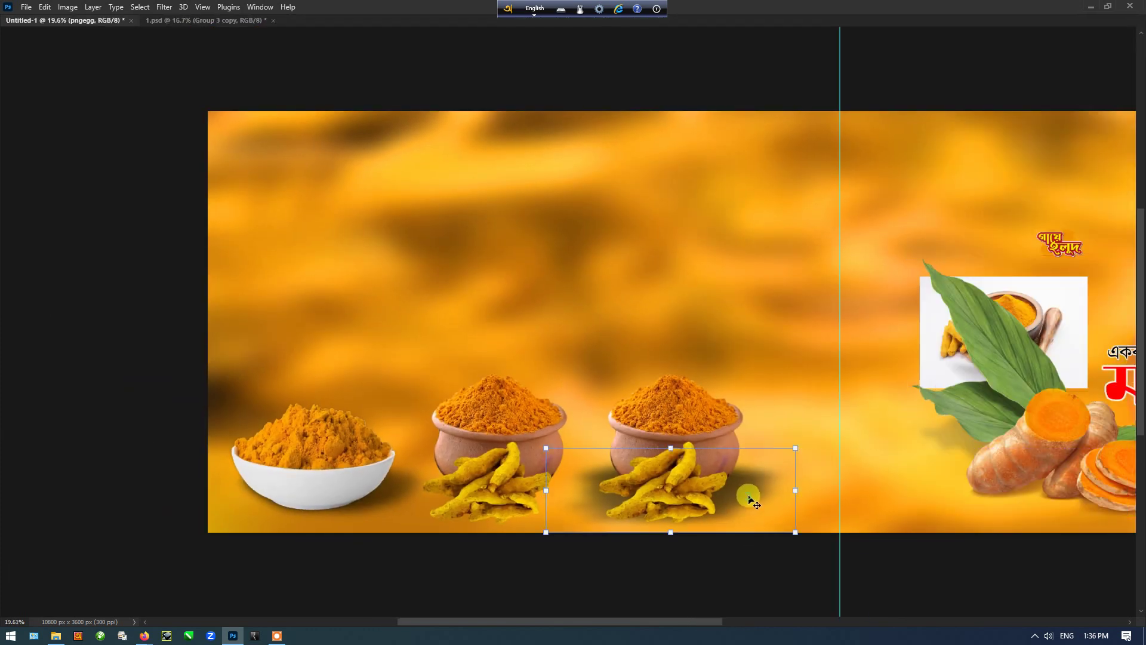
{"action": "left_click_drag", "start_coordinate": [795, 490], "coordinate": [818, 489]}
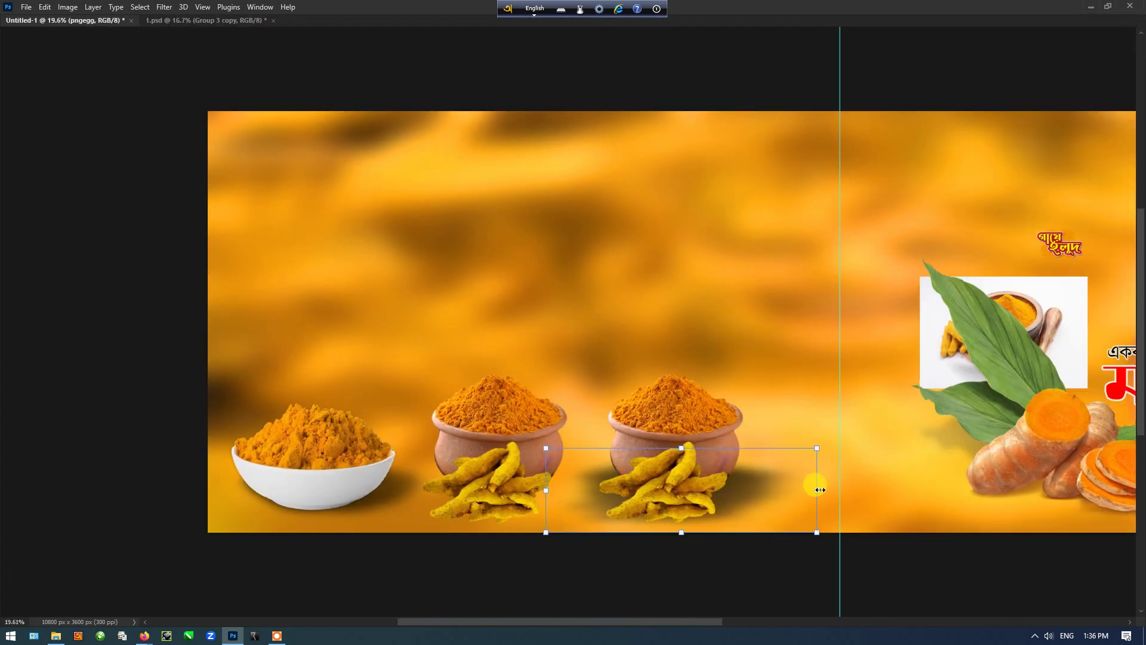
Step: Set the soft round brush to 291 px with 0% hardness, return to the Move tool and clear the layer selection
{"action": "key", "text": "b"}
{"action": "scroll", "coordinate": [710, 519], "scroll_direction": "down", "scroll_amount": 2}
{"action": "right_click", "coordinate": [713, 468]}
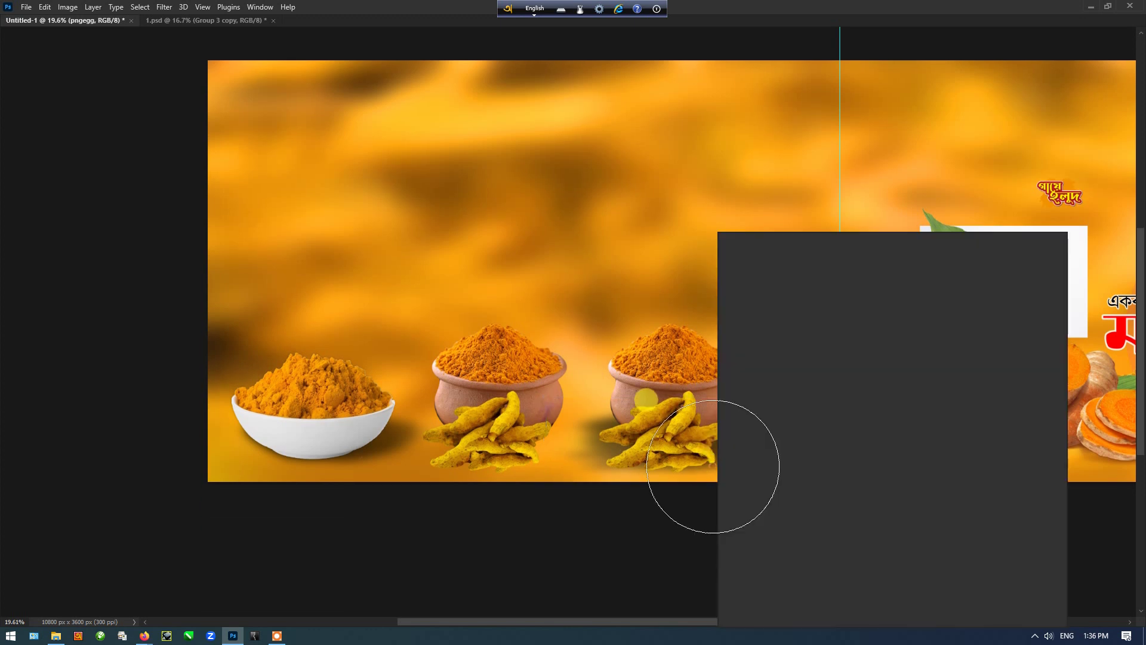
{"action": "left_click_drag", "start_coordinate": [818, 263], "coordinate": [837, 257]}
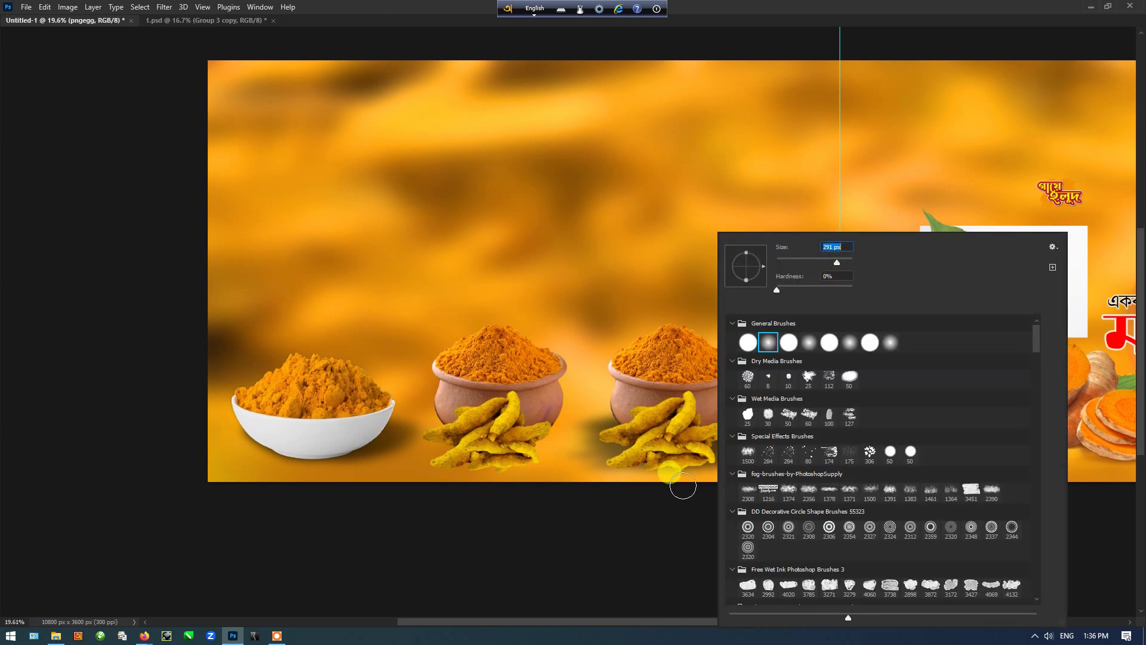
{"action": "left_click", "coordinate": [669, 485]}
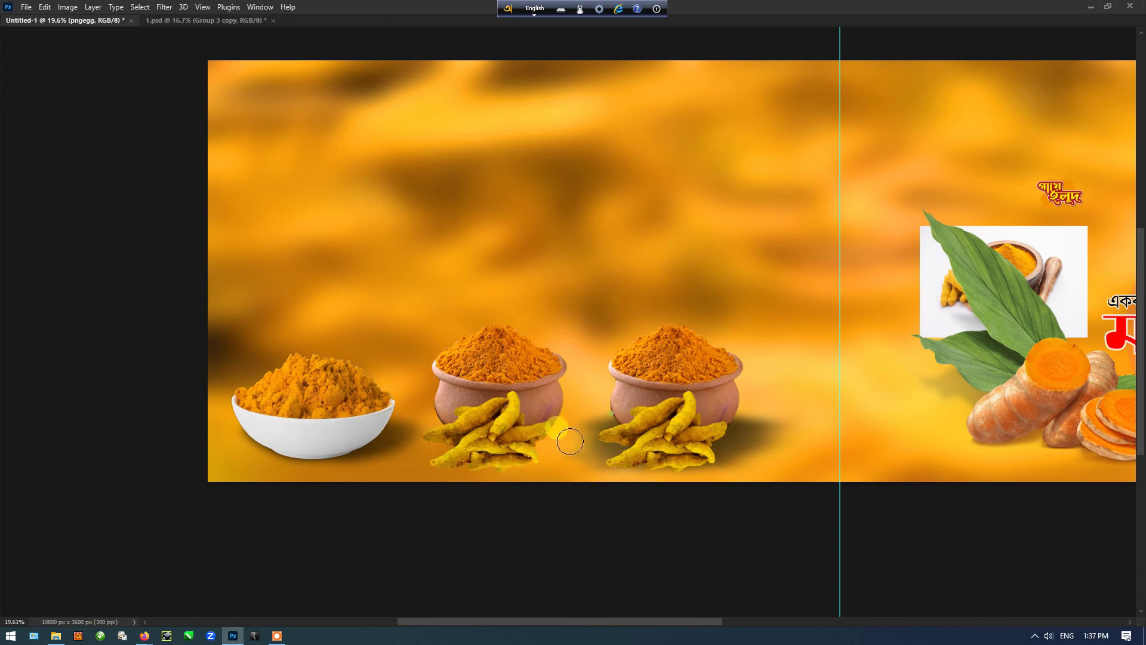
{"action": "key", "text": "v"}
{"action": "left_click", "coordinate": [629, 537], "text": "ctrl"}
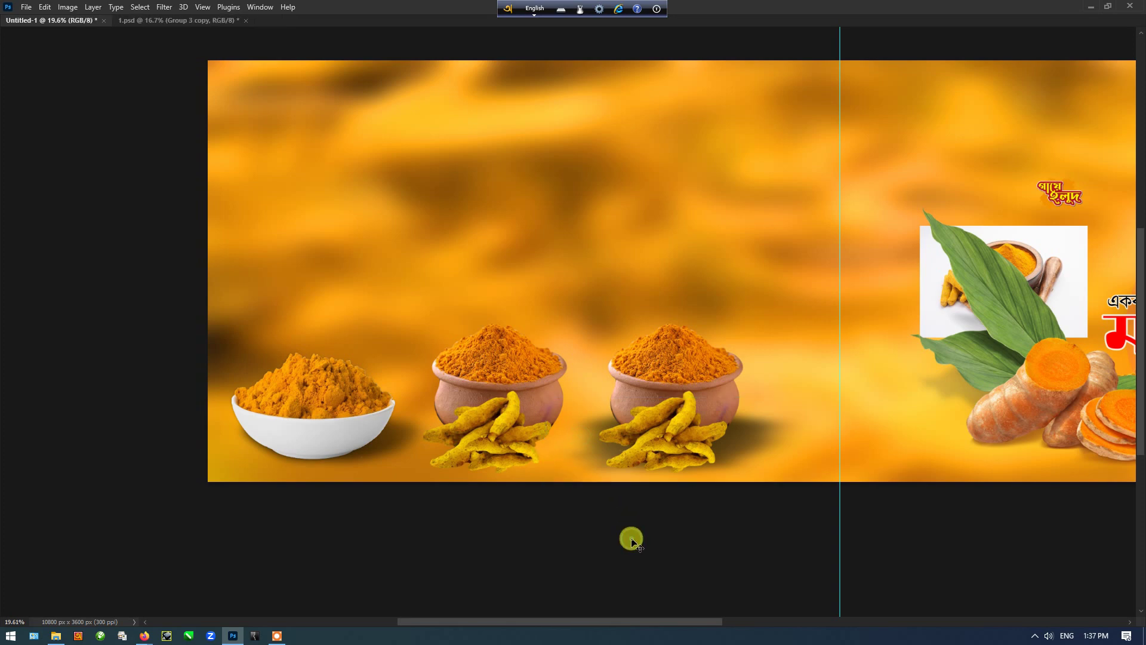
Step: Switch to the Google Meet call in Firefox to check the participants, and return to Photoshop
{"action": "scroll", "coordinate": [630, 537], "scroll_direction": "down", "scroll_amount": 3}
{"action": "key", "text": "Tab"}
{"action": "mouse_move", "coordinate": [145, 634]}
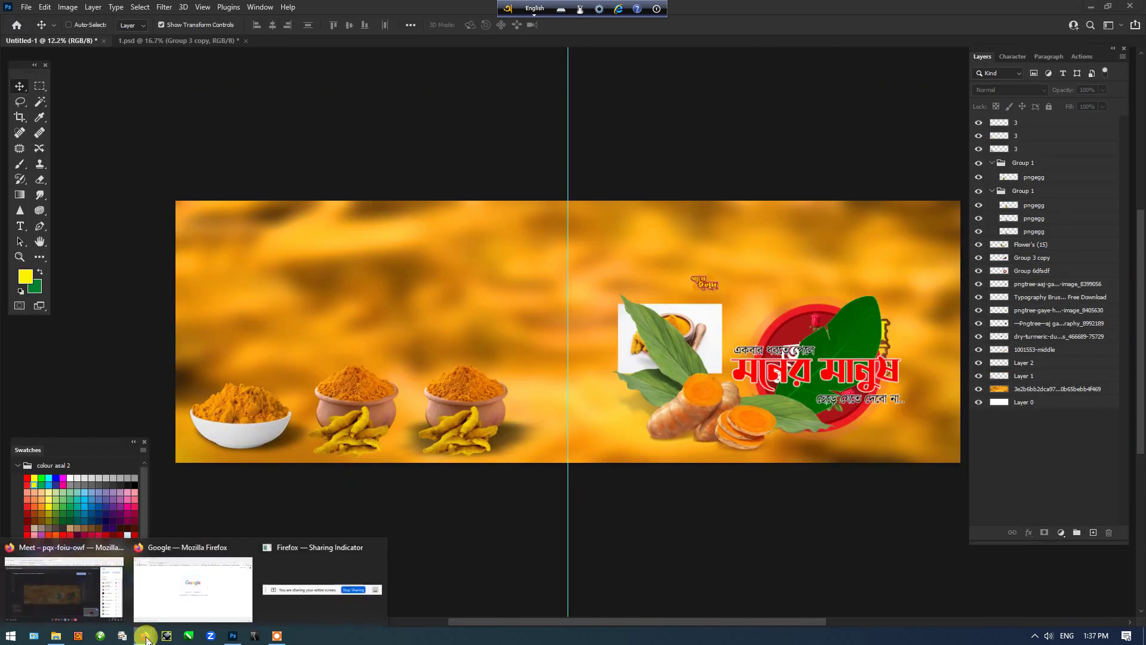
{"action": "left_click", "coordinate": [104, 596]}
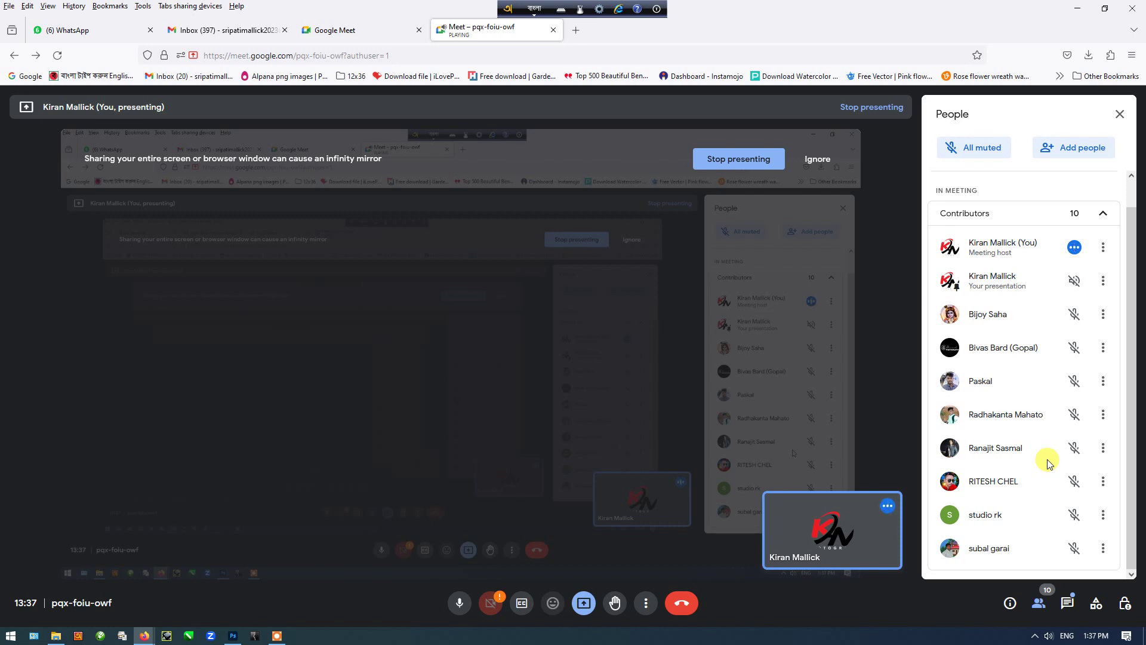
{"action": "left_click", "coordinate": [233, 636]}
{"action": "key", "text": "Tab"}
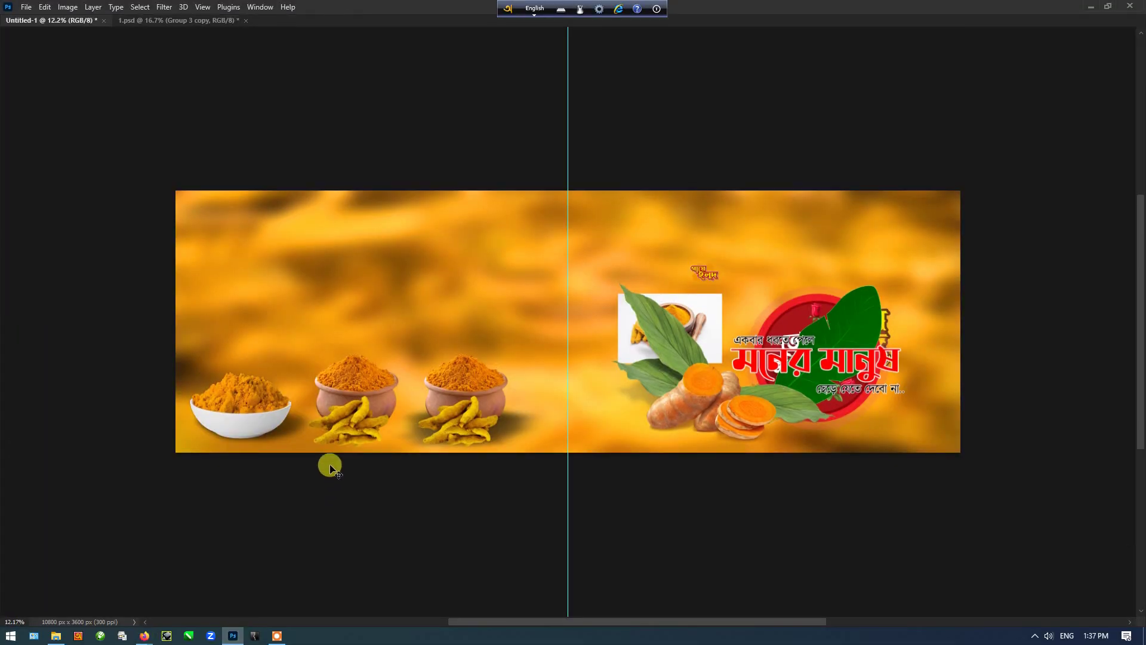
{"action": "left_click_drag", "start_coordinate": [330, 384], "coordinate": [314, 422]}
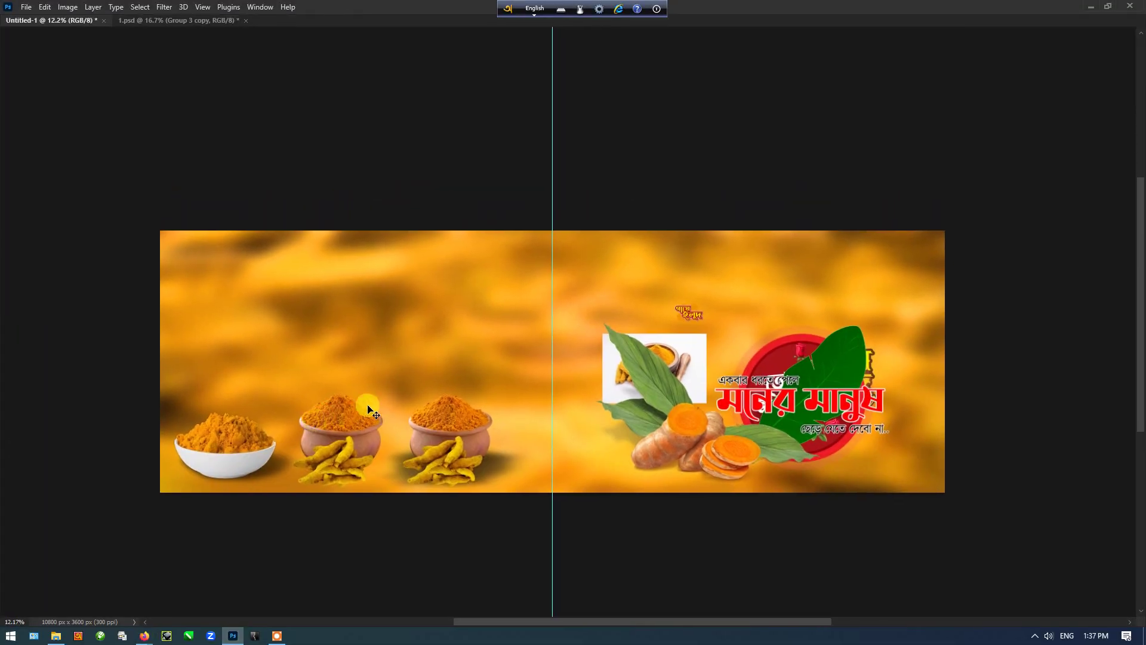
{"action": "scroll", "coordinate": [368, 409], "scroll_direction": "up", "scroll_amount": 3}
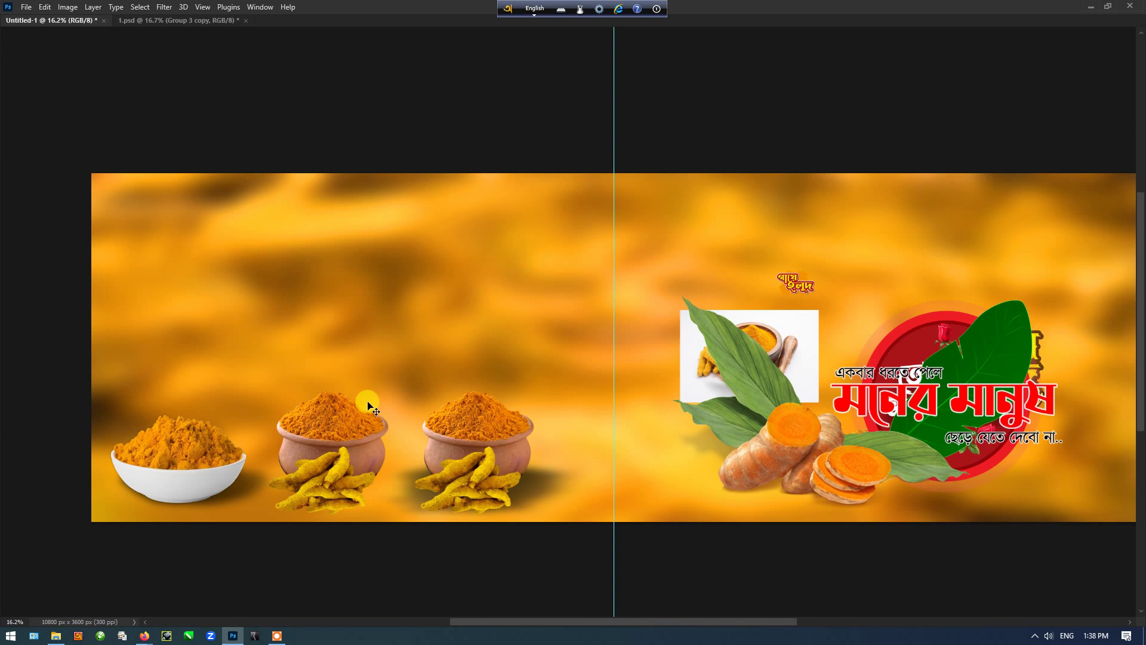
{"action": "scroll", "coordinate": [368, 406], "scroll_direction": "down", "scroll_amount": 1}
{"action": "key", "text": "Tab"}
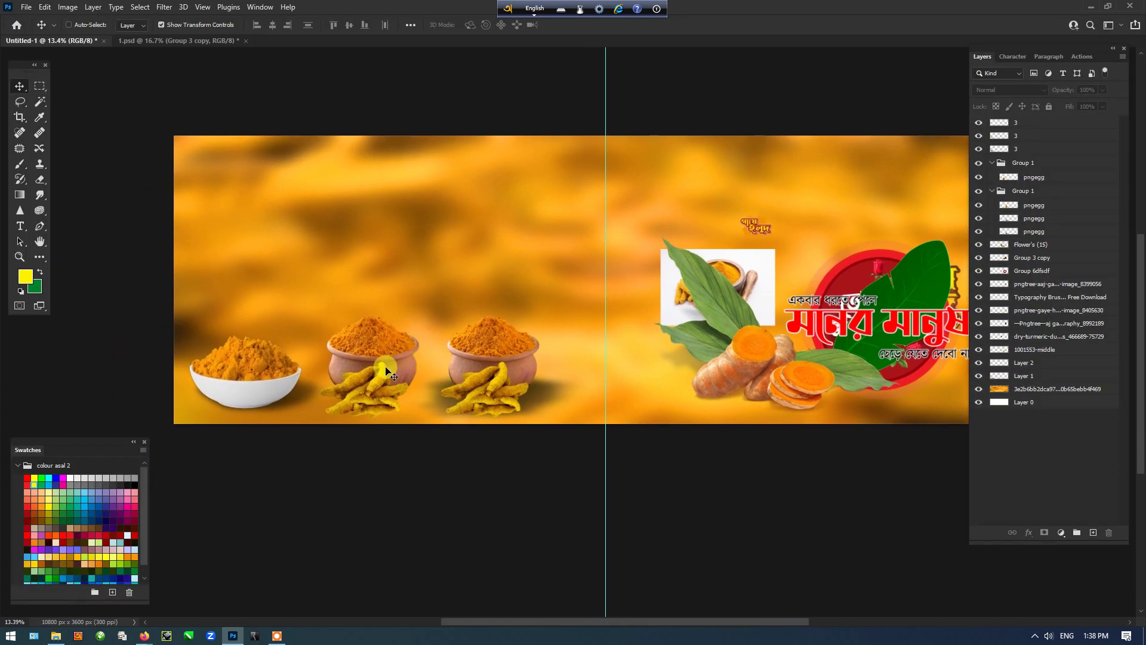
{"action": "scroll", "coordinate": [387, 371], "scroll_direction": "up", "scroll_amount": 1}
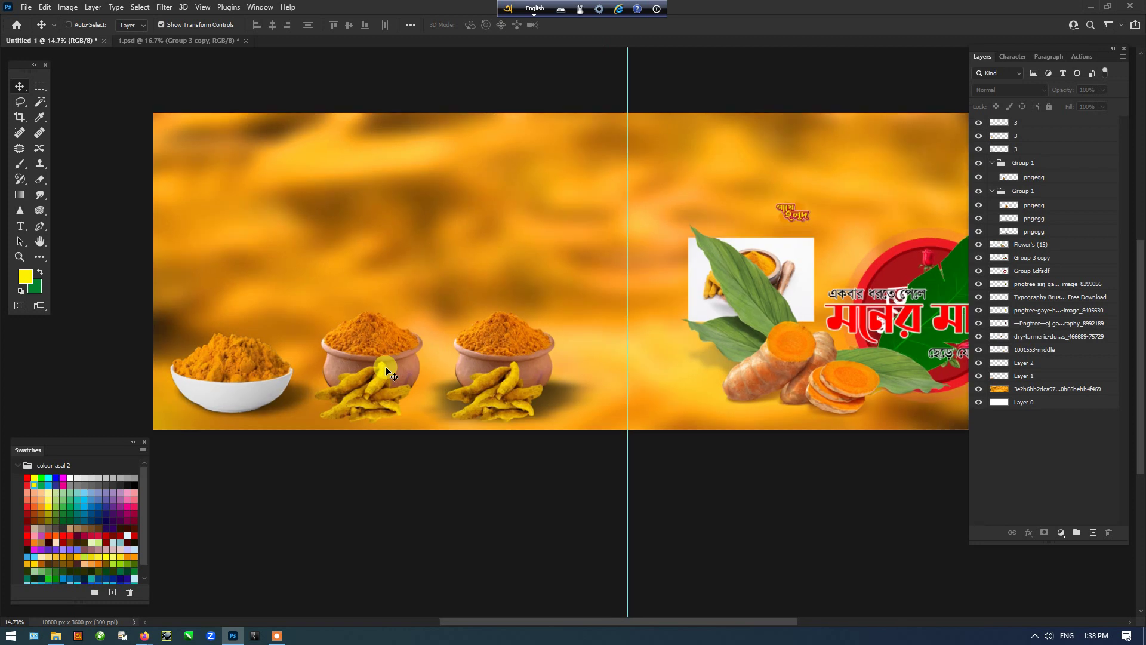
Step: Move the leafy turmeric root artwork over the red circular emblem near the banner's right edge
{"action": "left_click_drag", "start_coordinate": [677, 360], "coordinate": [501, 378]}
{"action": "left_click", "coordinate": [585, 374], "text": "ctrl"}
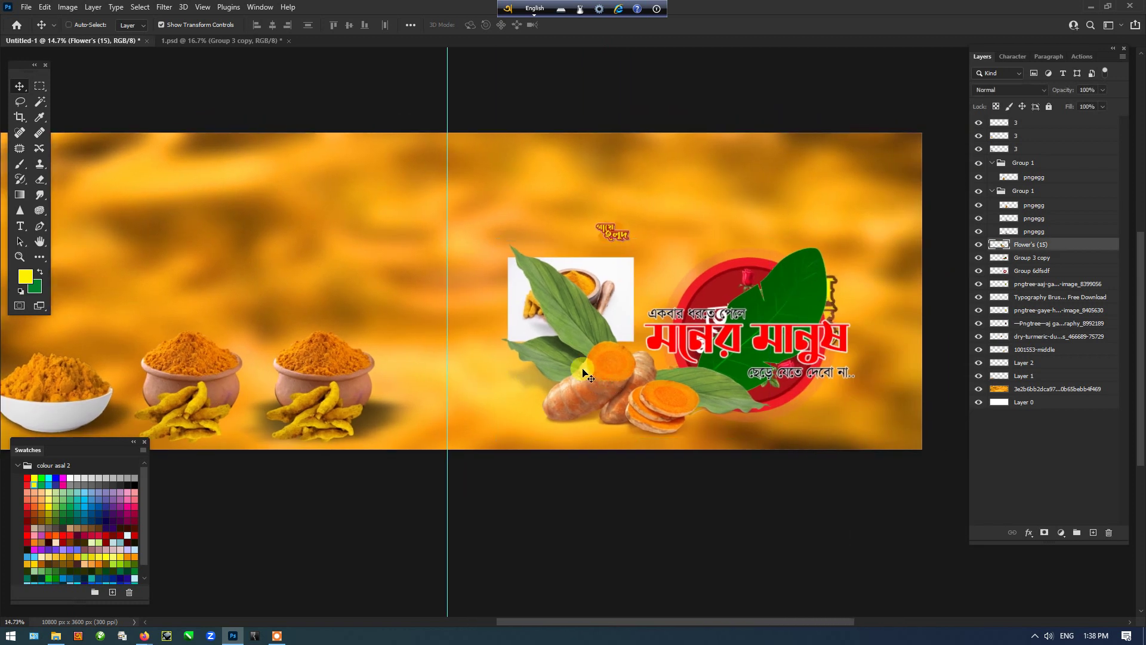
{"action": "left_click_drag", "start_coordinate": [585, 373], "coordinate": [784, 373]}
{"action": "key", "text": "Tab"}
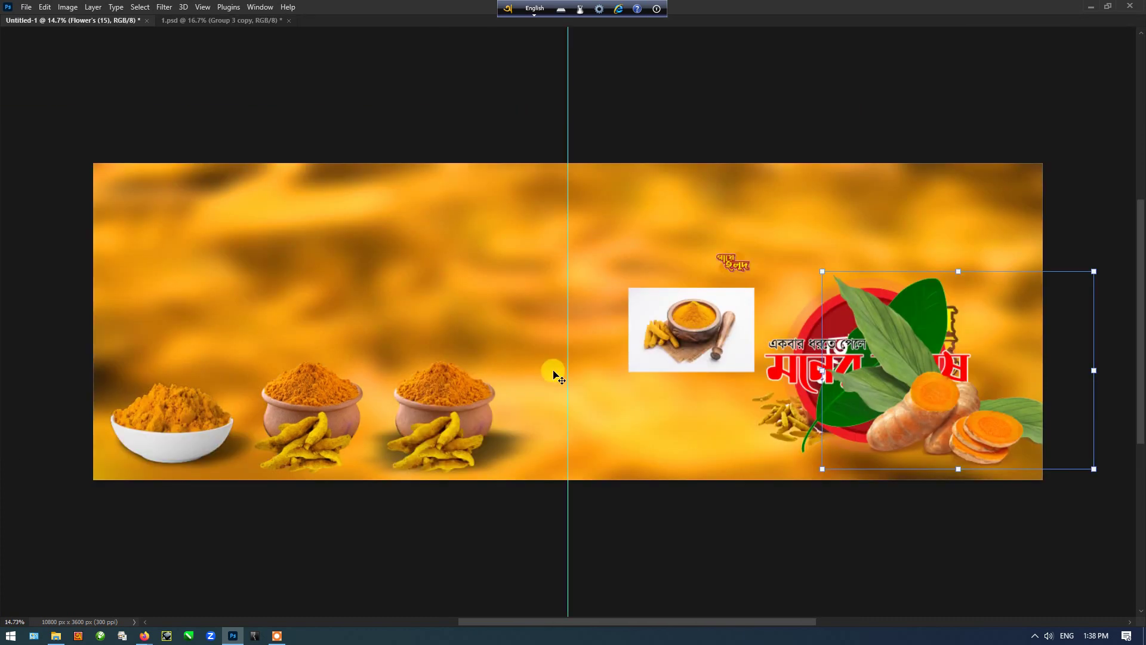
Step: Delete the shadowless comparison copy of the turmeric pot
{"action": "left_click_drag", "start_coordinate": [460, 367], "coordinate": [554, 350]}
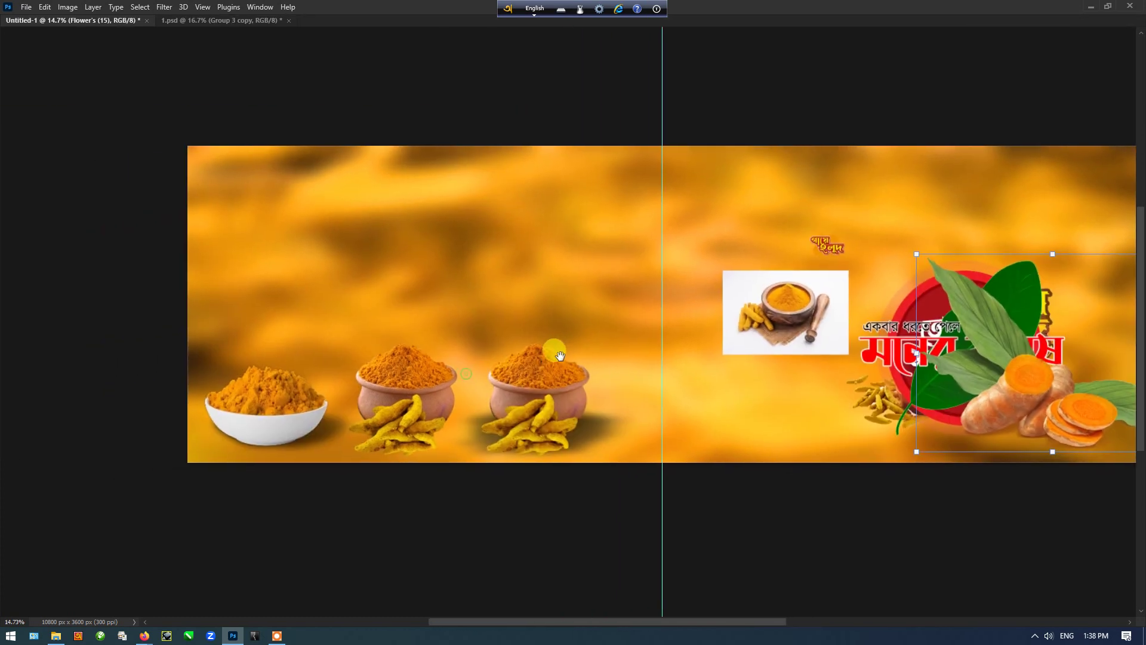
{"action": "left_click", "coordinate": [419, 407], "text": "ctrl"}
{"action": "key", "text": "Tab"}
{"action": "key", "text": "Delete"}
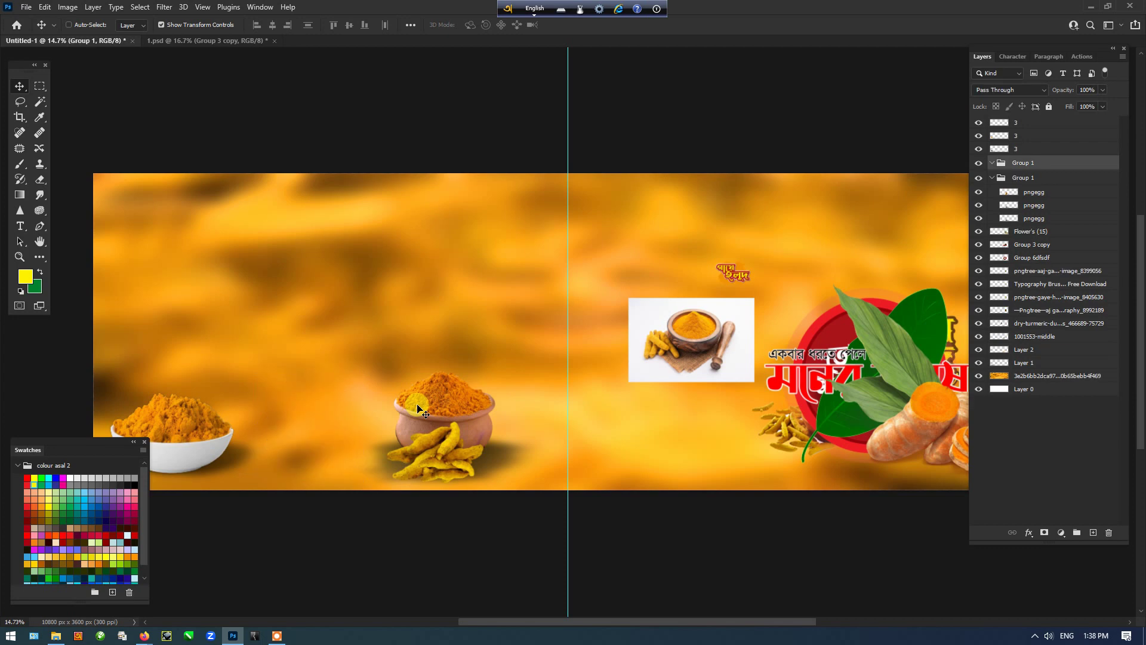
{"action": "key", "text": "Tab"}
{"action": "key", "text": "Tab"}
{"action": "scroll", "coordinate": [514, 404], "scroll_direction": "down", "scroll_amount": 2}
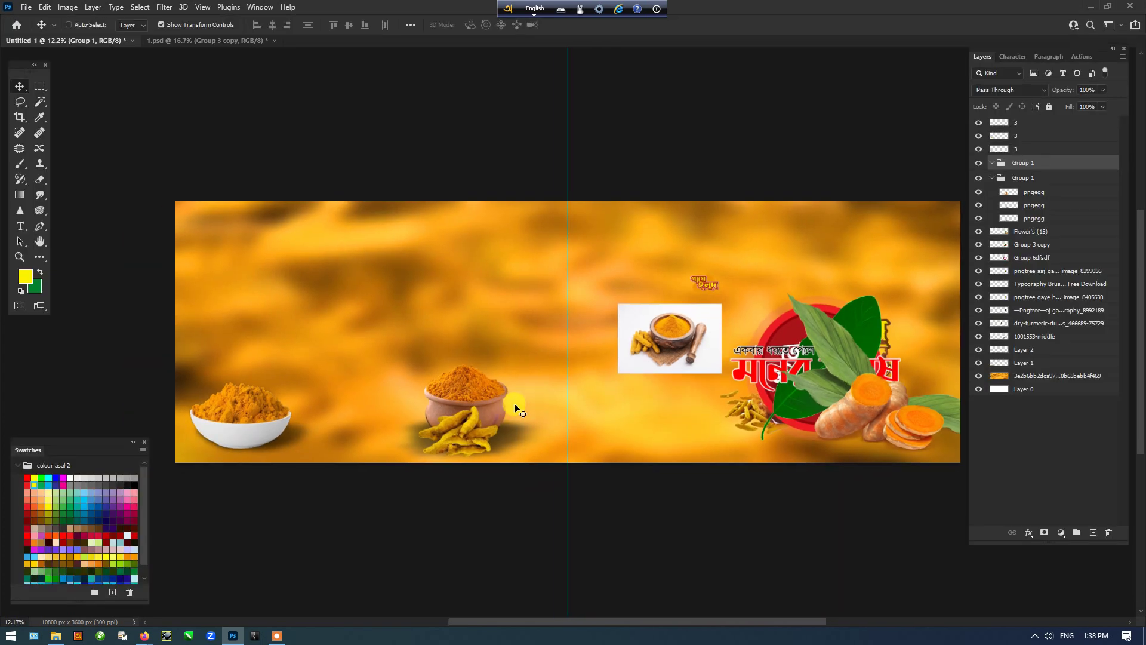
Step: Select all artwork on the banner's right half without the background layers, and move it up and left
{"action": "left_click_drag", "start_coordinate": [513, 404], "coordinate": [327, 397]}
{"action": "left_click_drag", "start_coordinate": [823, 146], "coordinate": [449, 412]}
{"action": "left_click", "coordinate": [1026, 376], "text": "ctrl"}
{"action": "left_click", "coordinate": [1021, 388], "text": "ctrl"}
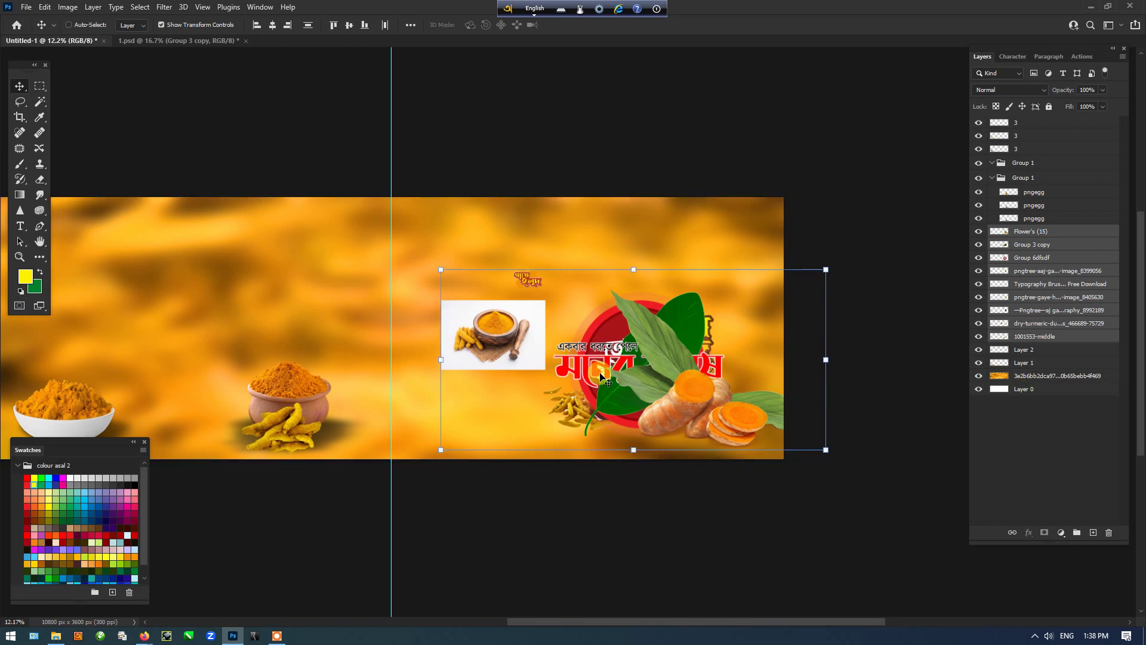
{"action": "left_click_drag", "start_coordinate": [681, 373], "coordinate": [641, 307]}
{"action": "left_click", "coordinate": [764, 161], "text": "ctrl"}
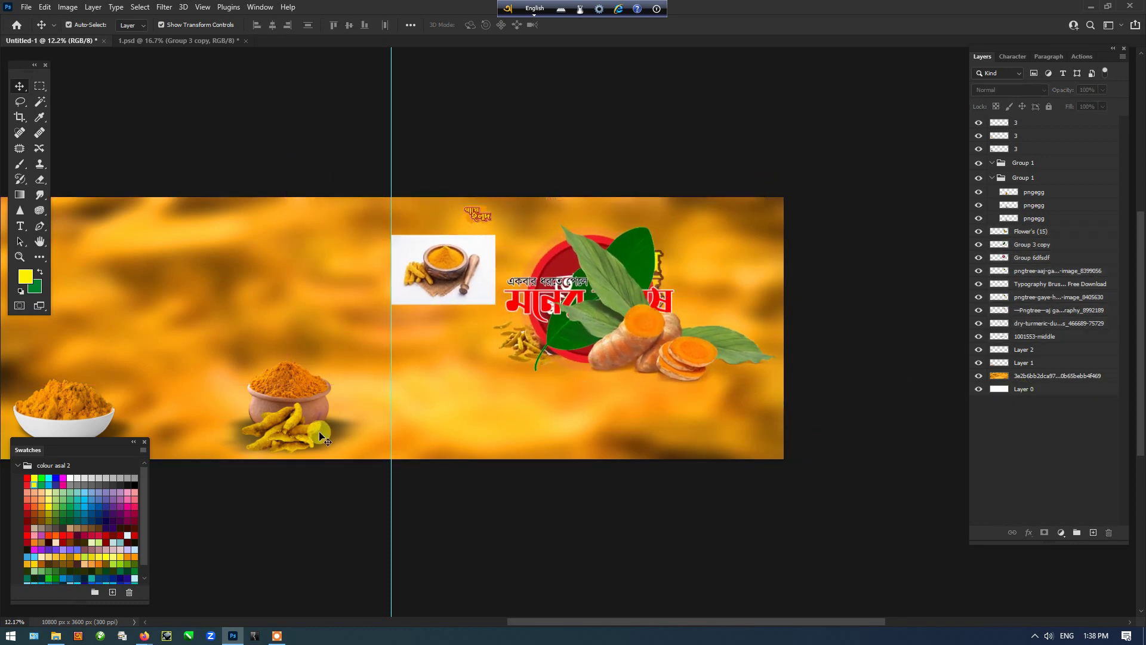
Step: Move the pot group with its shadows to the banner's right half, below the emblem artwork
{"action": "left_click", "coordinate": [306, 415], "text": "ctrl"}
{"action": "left_click", "coordinate": [1027, 178]}
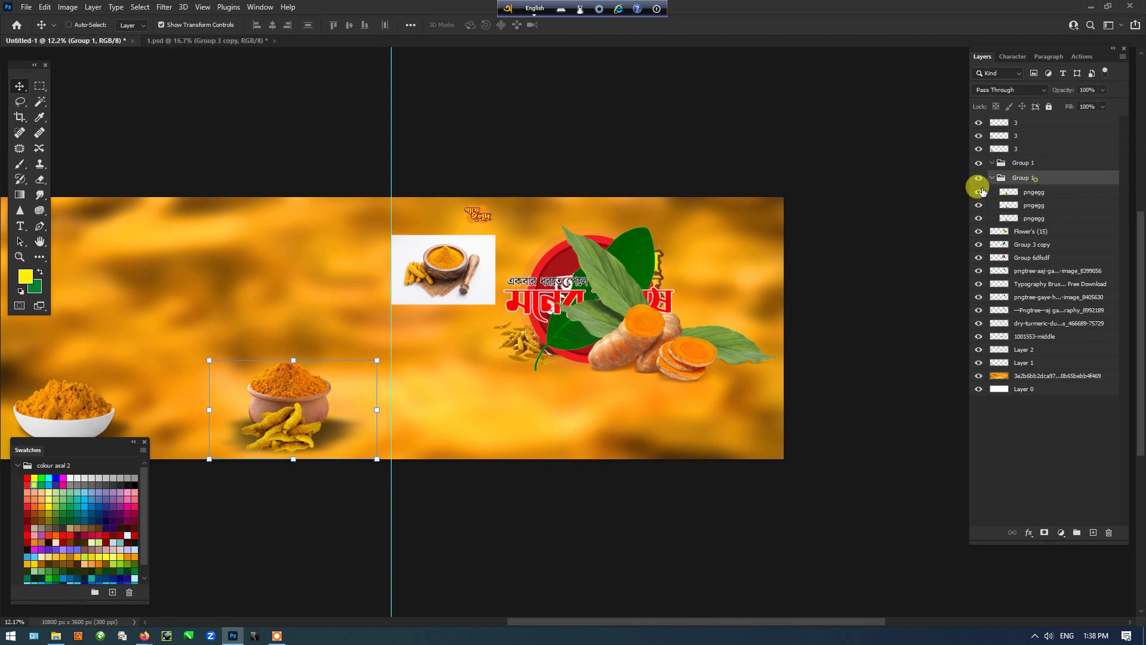
{"action": "left_click_drag", "start_coordinate": [292, 281], "coordinate": [560, 307]}
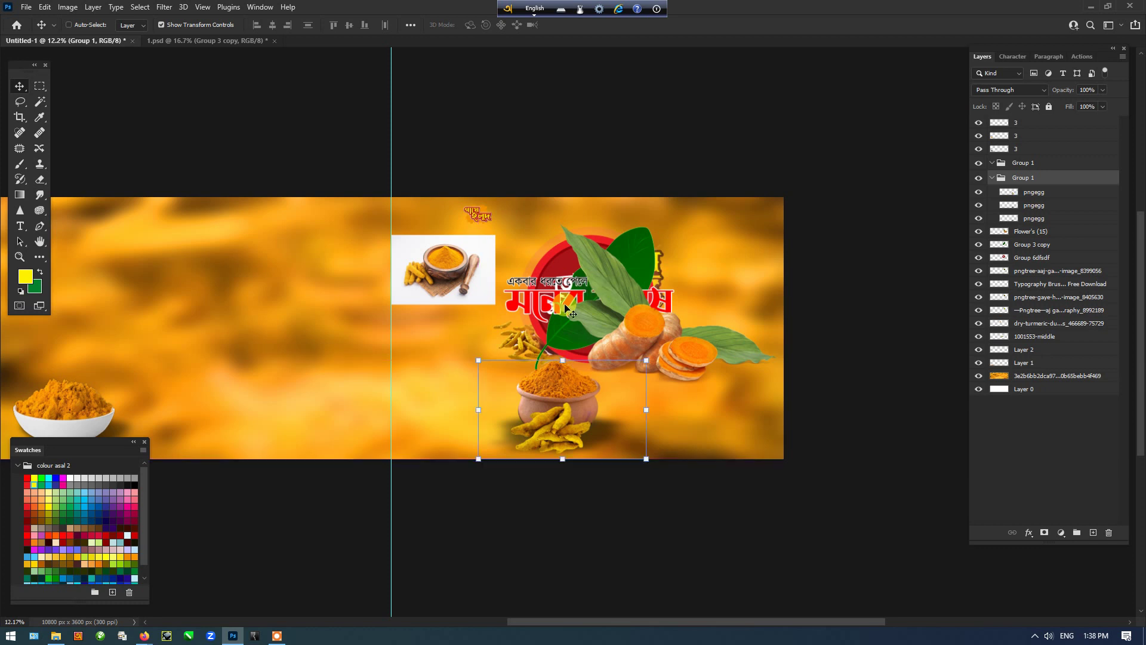
{"action": "left_click", "coordinate": [836, 271]}
{"action": "key", "text": "Tab"}
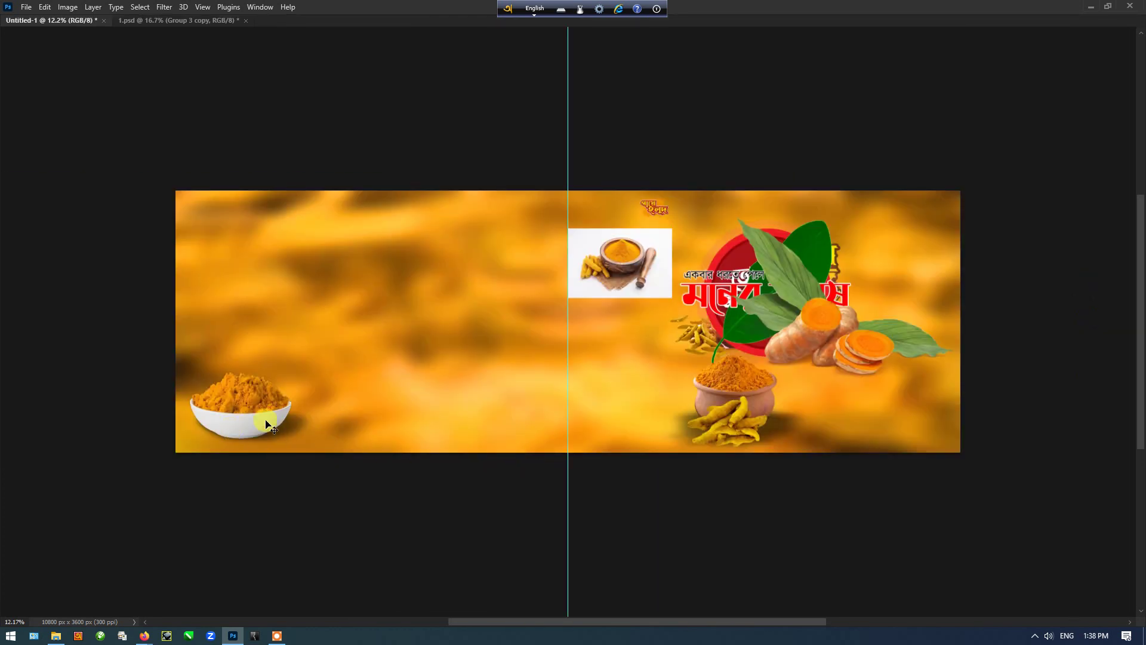
Step: Place a shadowless copy of the turmeric pot beside the original for comparison, and delete the copy
{"action": "key", "text": "Tab"}
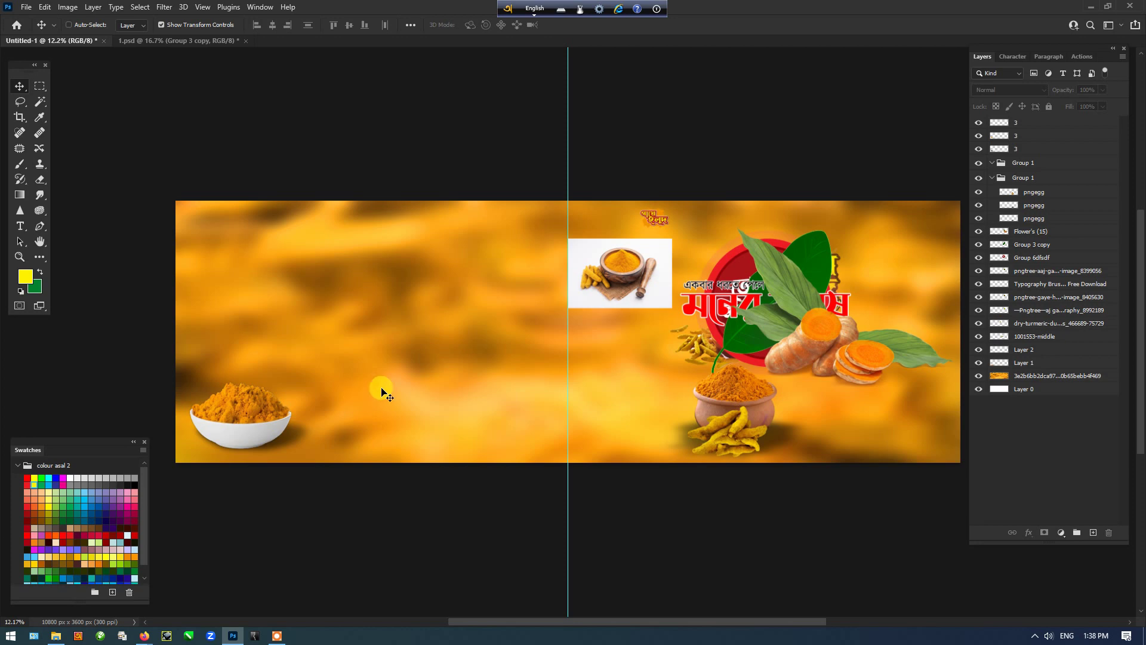
{"action": "left_click_drag", "start_coordinate": [750, 397], "coordinate": [524, 397]}
{"action": "scroll", "coordinate": [538, 428], "scroll_direction": "up", "scroll_amount": 2}
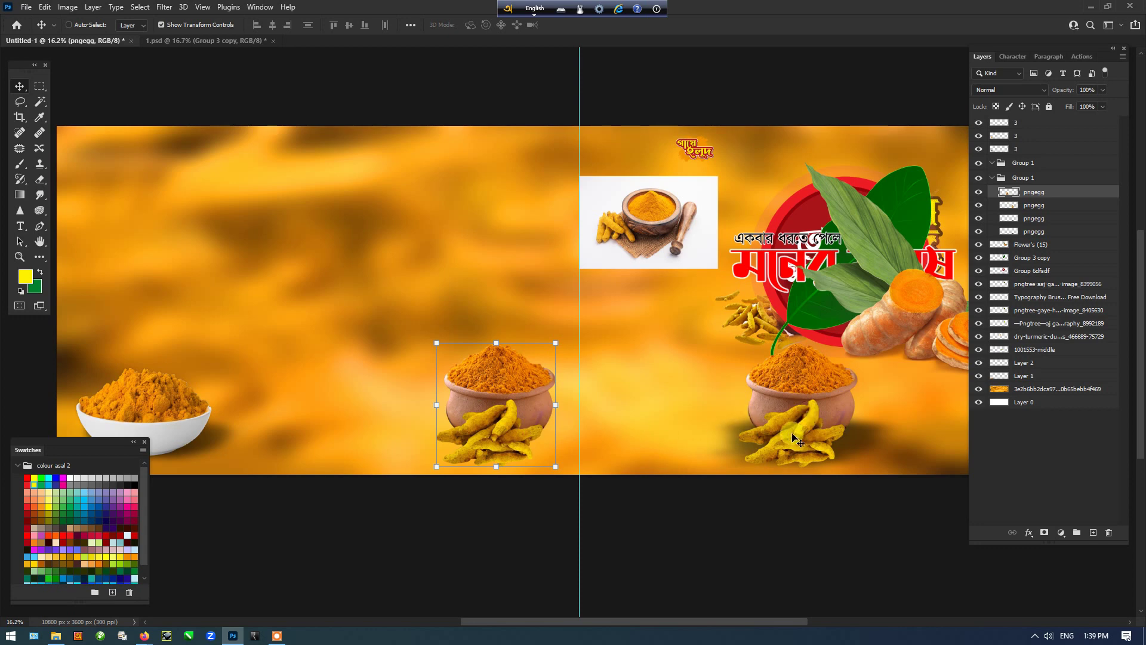
{"action": "key", "text": "Tab"}
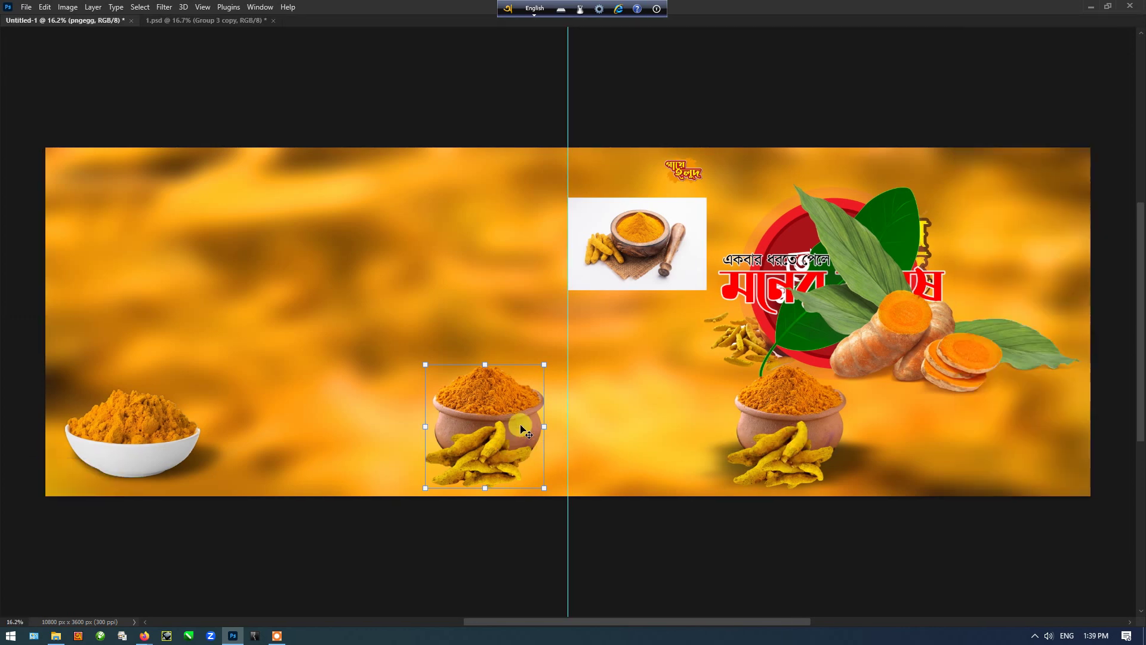
{"action": "scroll", "coordinate": [510, 433], "scroll_direction": "down", "scroll_amount": 1}
{"action": "key", "text": "Tab"}
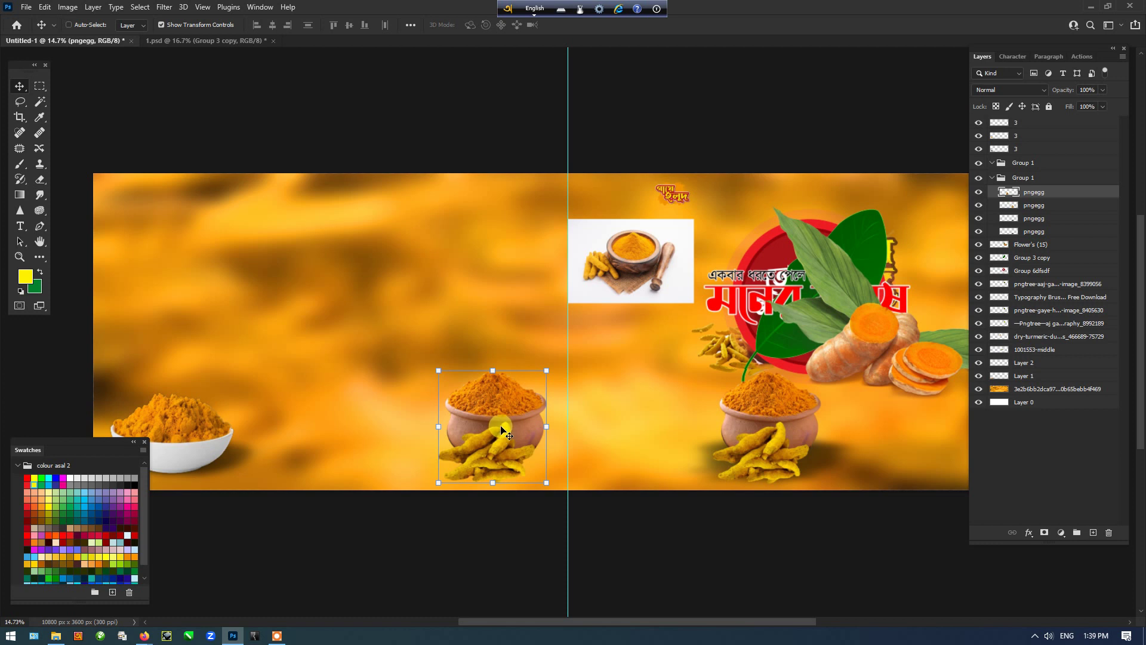
{"action": "key", "text": "Delete"}
{"action": "key", "text": "Tab"}
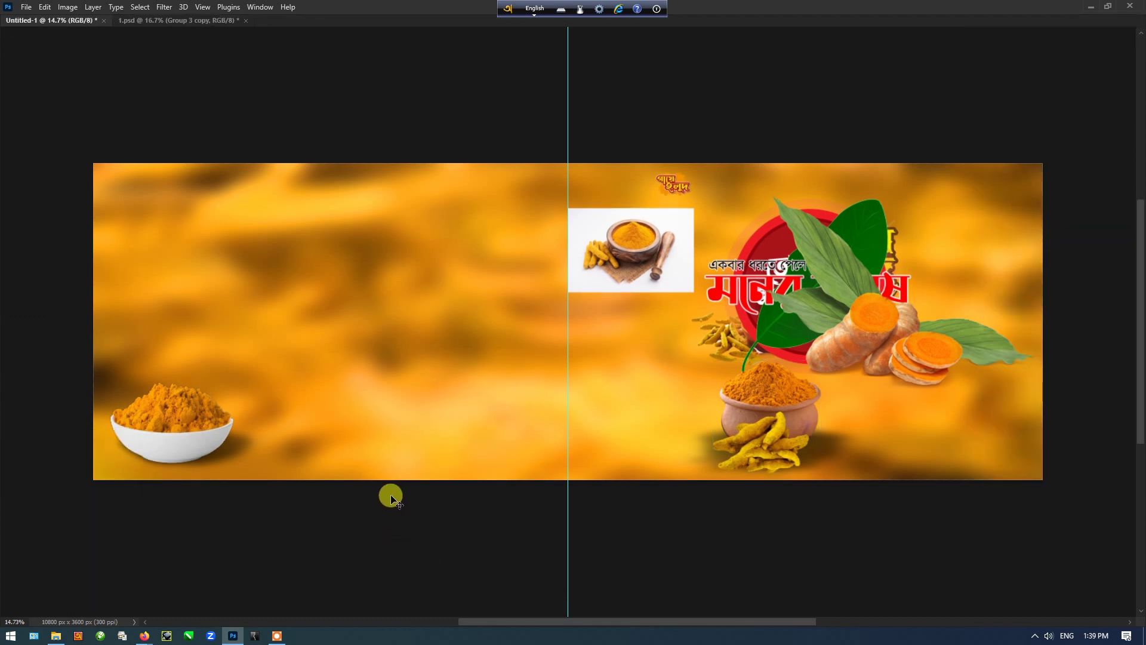
{"action": "key", "text": "Tab"}
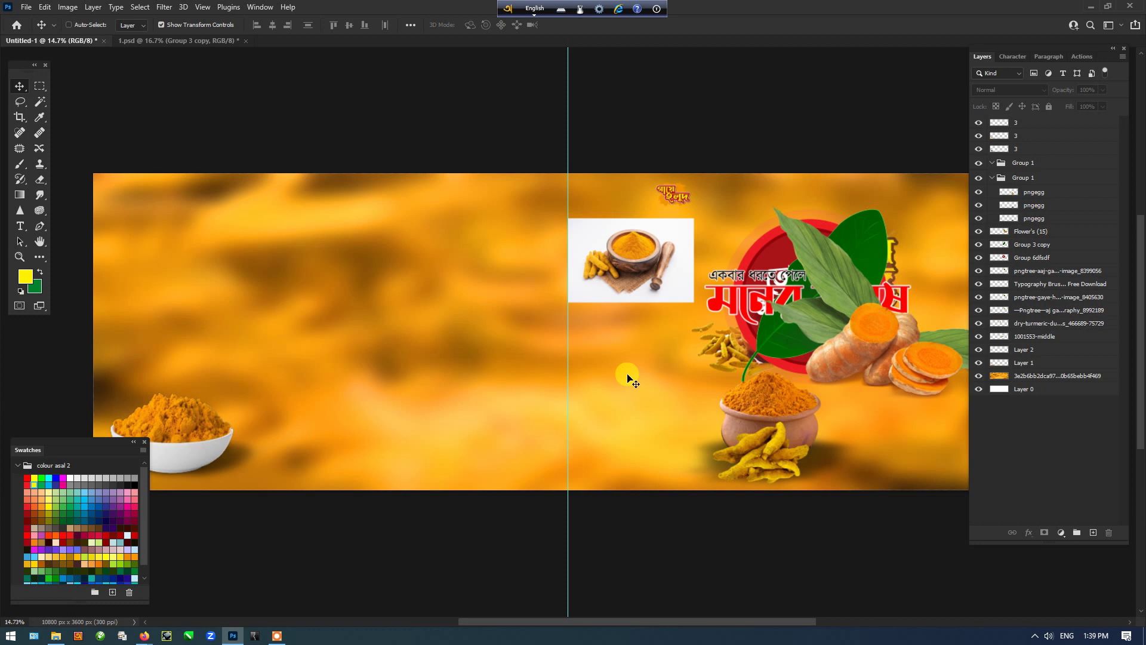
{"action": "key", "text": "Tab"}
{"action": "key", "text": "Tab"}
Step: Create a yellow-filled, nearly square block on a new layer above the white turmeric bowl, and clear the selection
{"action": "left_click_drag", "start_coordinate": [405, 385], "coordinate": [505, 366]}
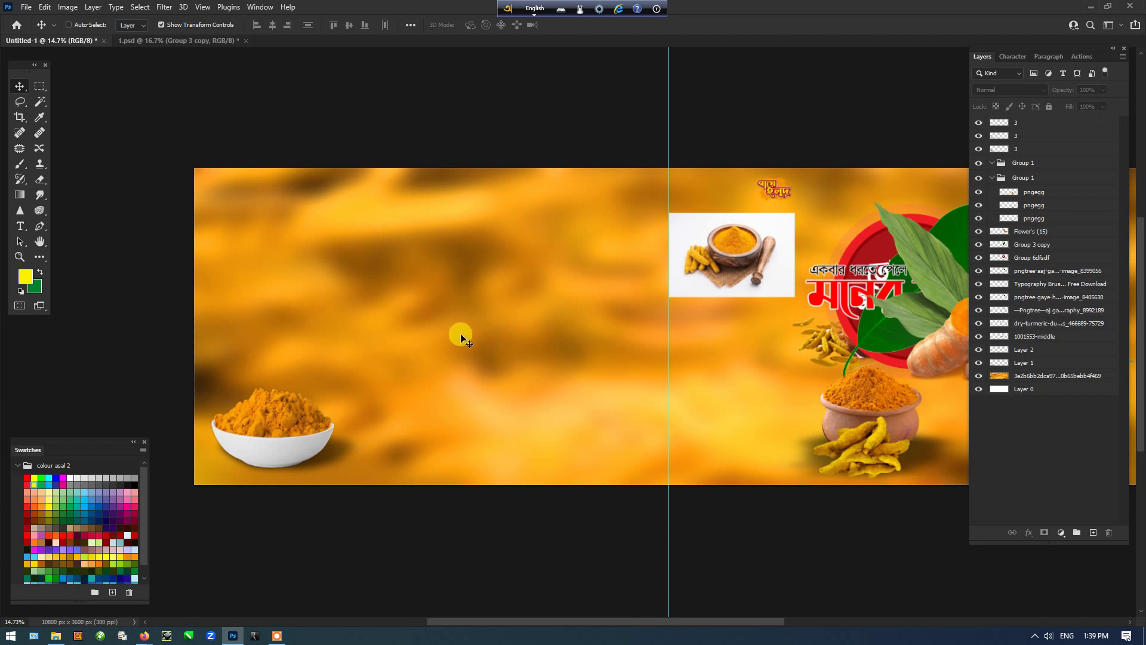
{"action": "scroll", "coordinate": [460, 338], "scroll_direction": "up", "scroll_amount": 1}
{"action": "scroll", "coordinate": [478, 331], "scroll_direction": "up", "scroll_amount": 1}
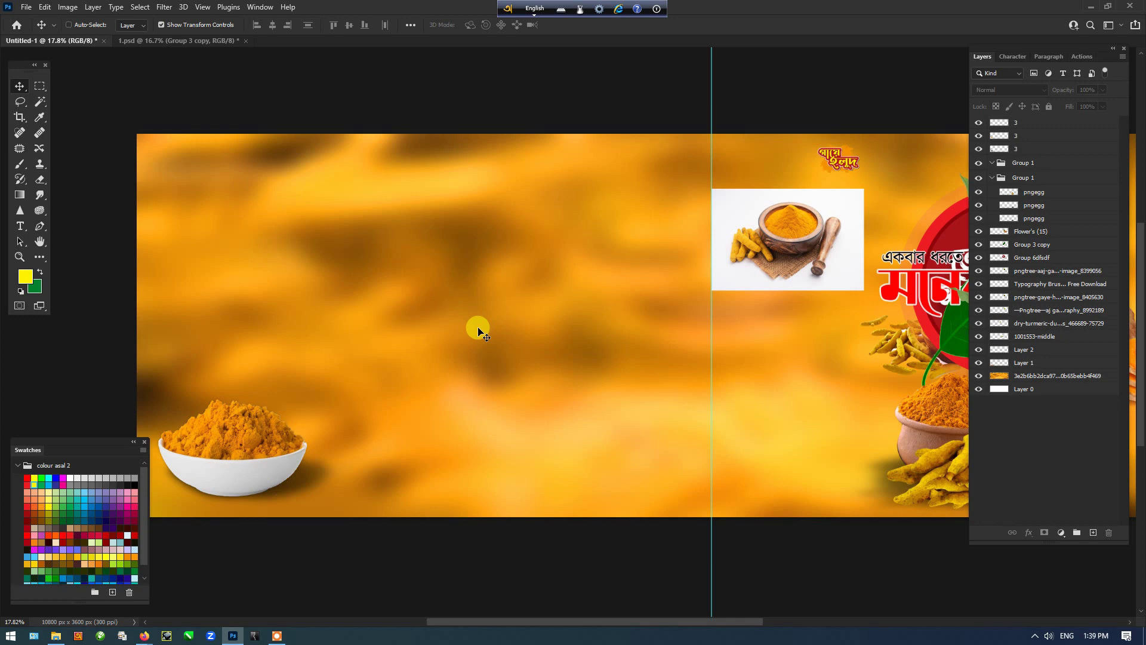
{"action": "key", "text": "Tab"}
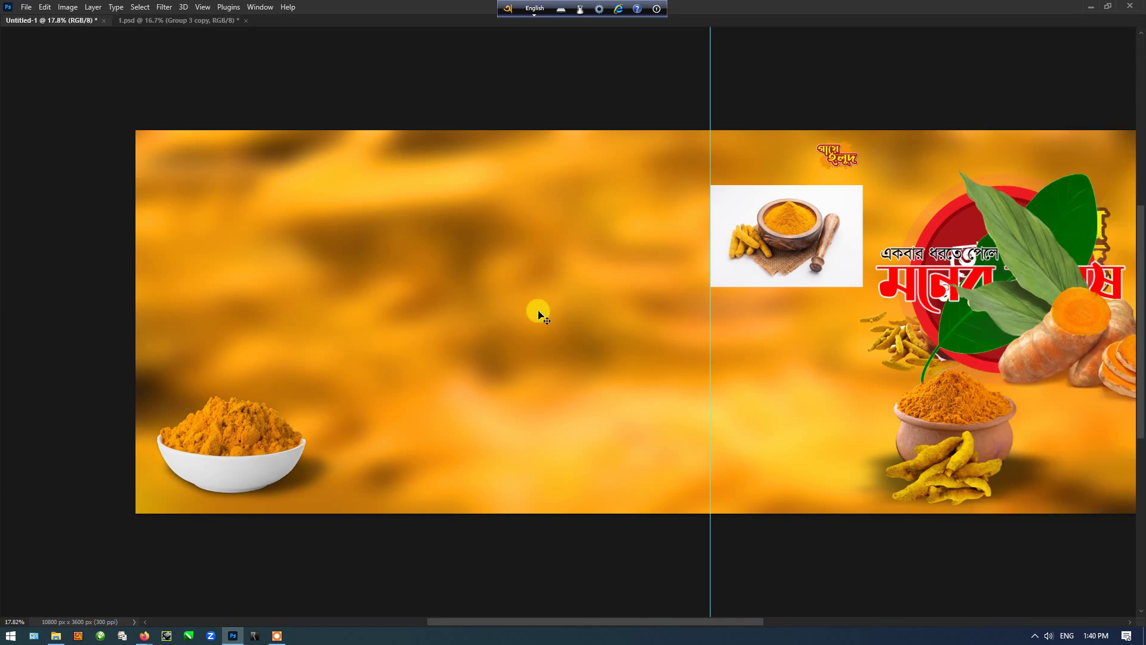
{"action": "key", "text": "Tab"}
{"action": "left_click_drag", "start_coordinate": [172, 166], "coordinate": [391, 383]}
{"action": "key", "text": "ctrl+alt+shift+n"}
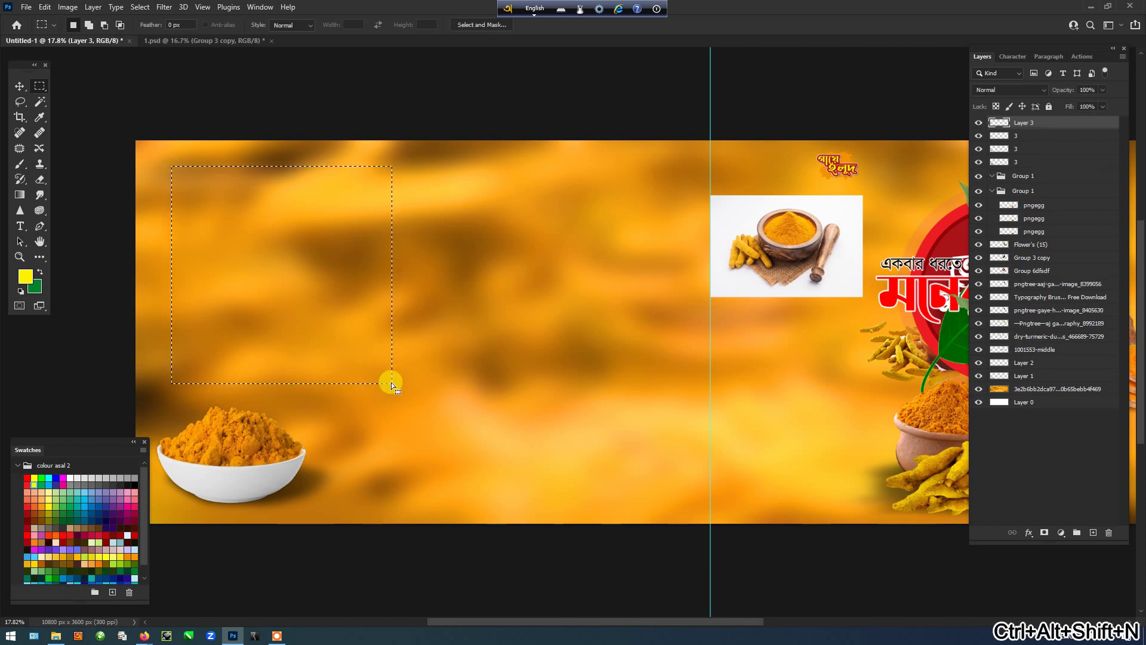
{"action": "key", "text": "x"}
{"action": "key", "text": "ctrl+Delete"}
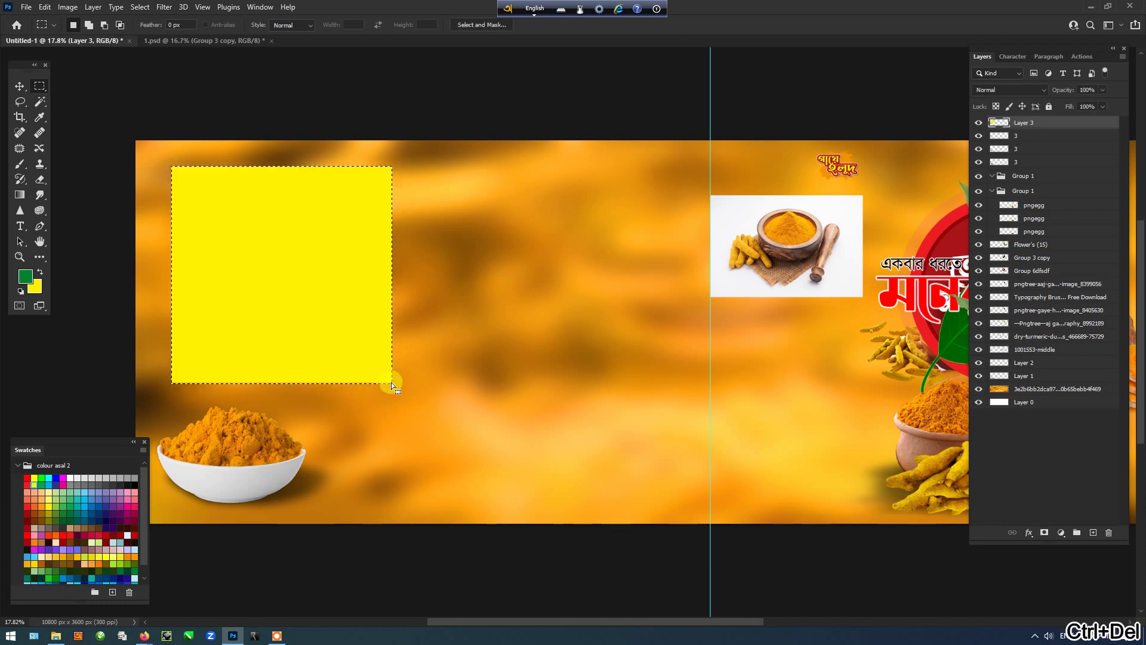
{"action": "key", "text": "ctrl+d"}
{"action": "key", "text": "v"}
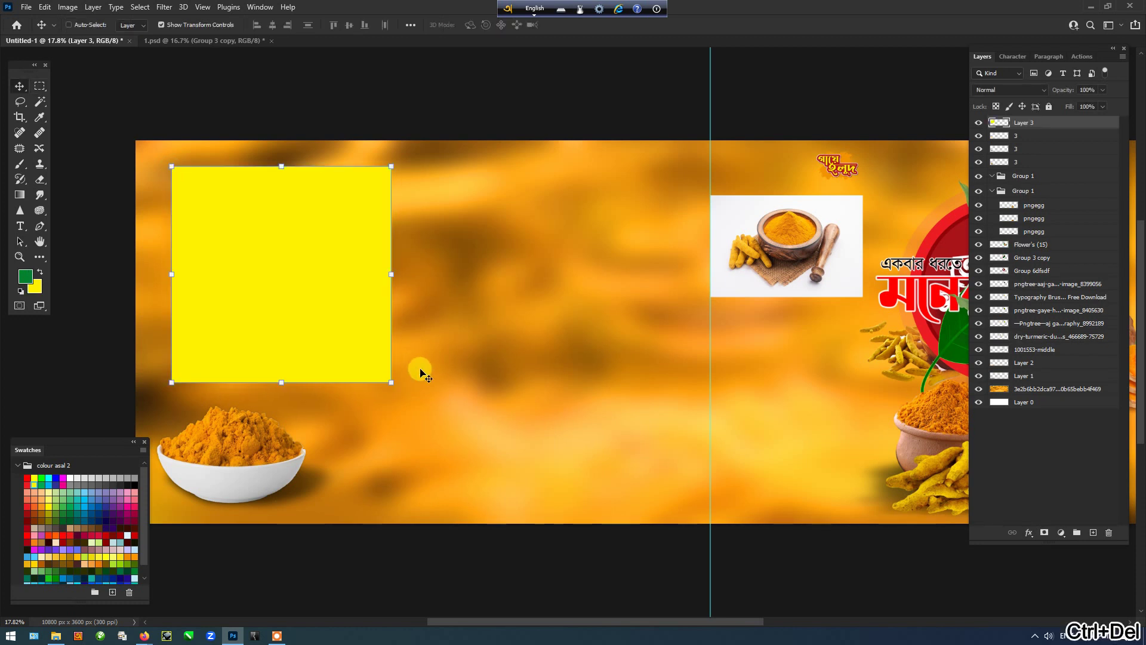
Step: Switch to File Explorer and open the HAldi folder inside Net Photo on the F: drive
{"action": "left_click", "coordinate": [56, 635]}
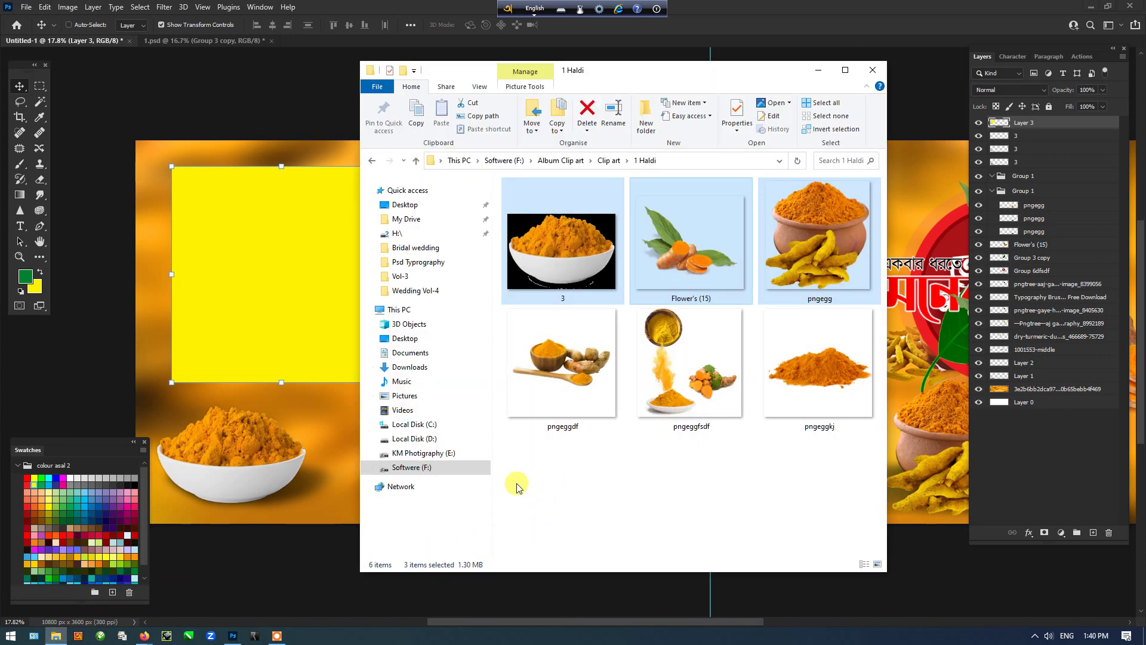
{"action": "left_click", "coordinate": [472, 467]}
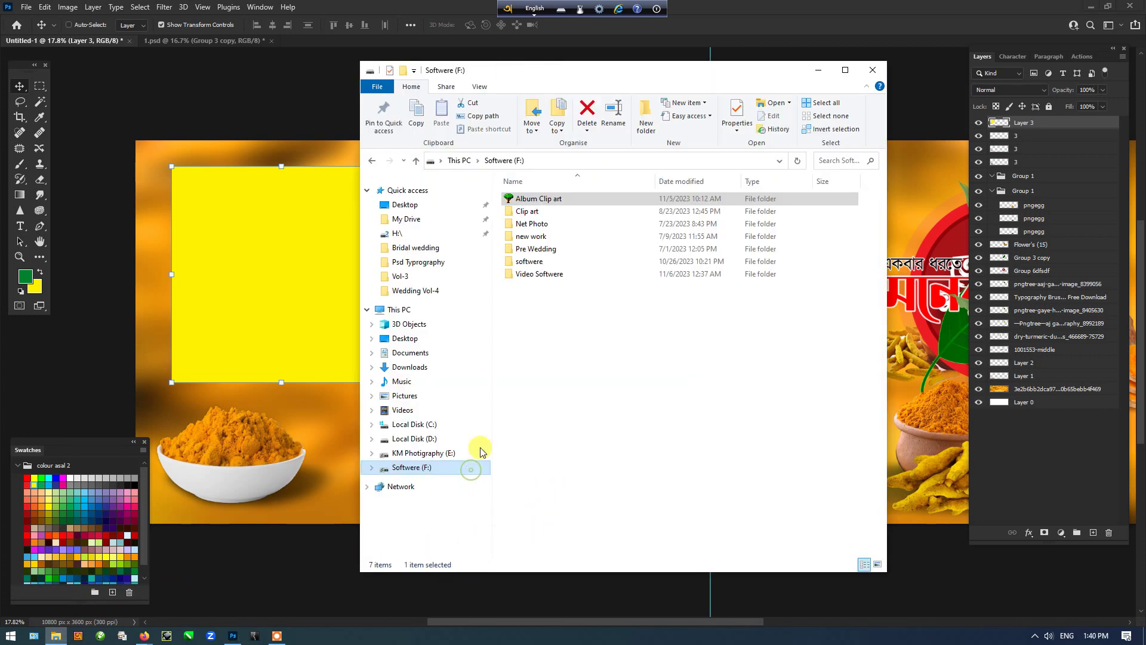
{"action": "double_click", "coordinate": [552, 224]}
{"action": "left_click_drag", "start_coordinate": [544, 70], "coordinate": [599, 110]}
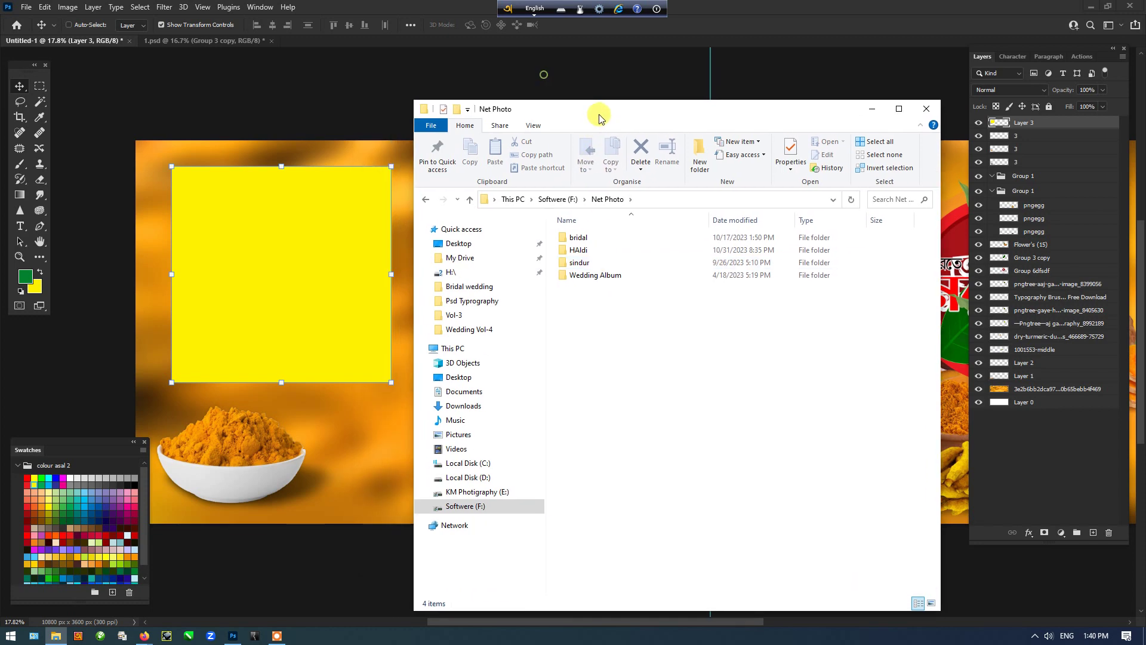
{"action": "double_click", "coordinate": [588, 252]}
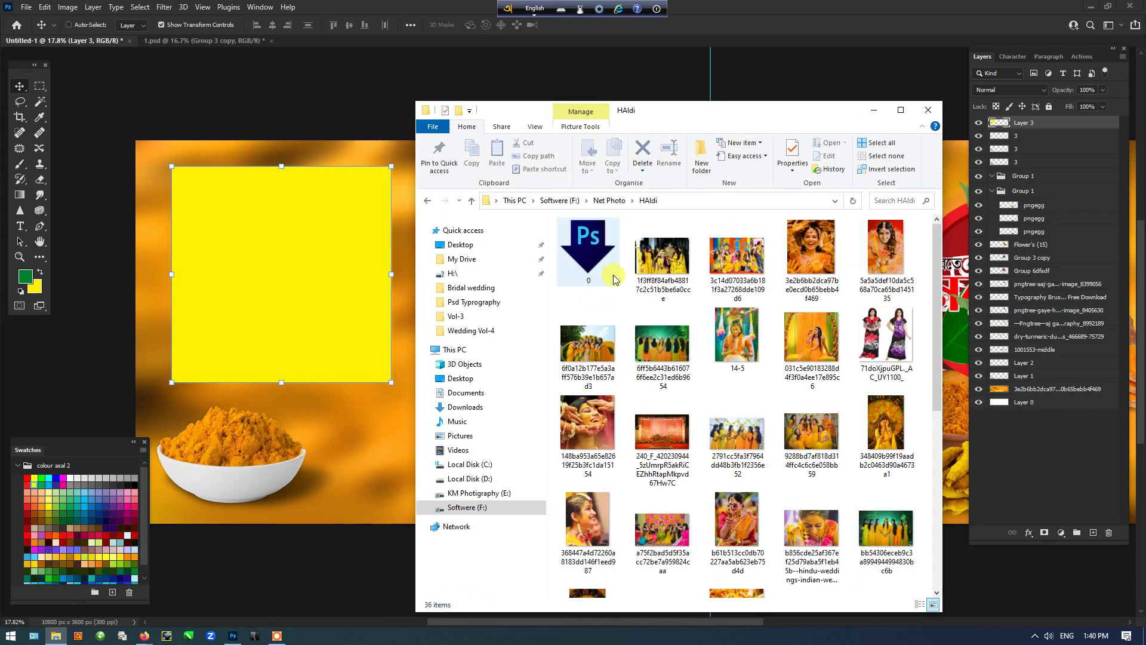
Step: Place the photo of the smiling bride surrounded by turmeric-covered hands as a clipping mask on the yellow square, scaled down to the square's width
{"action": "left_click_drag", "start_coordinate": [811, 246], "coordinate": [263, 324]}
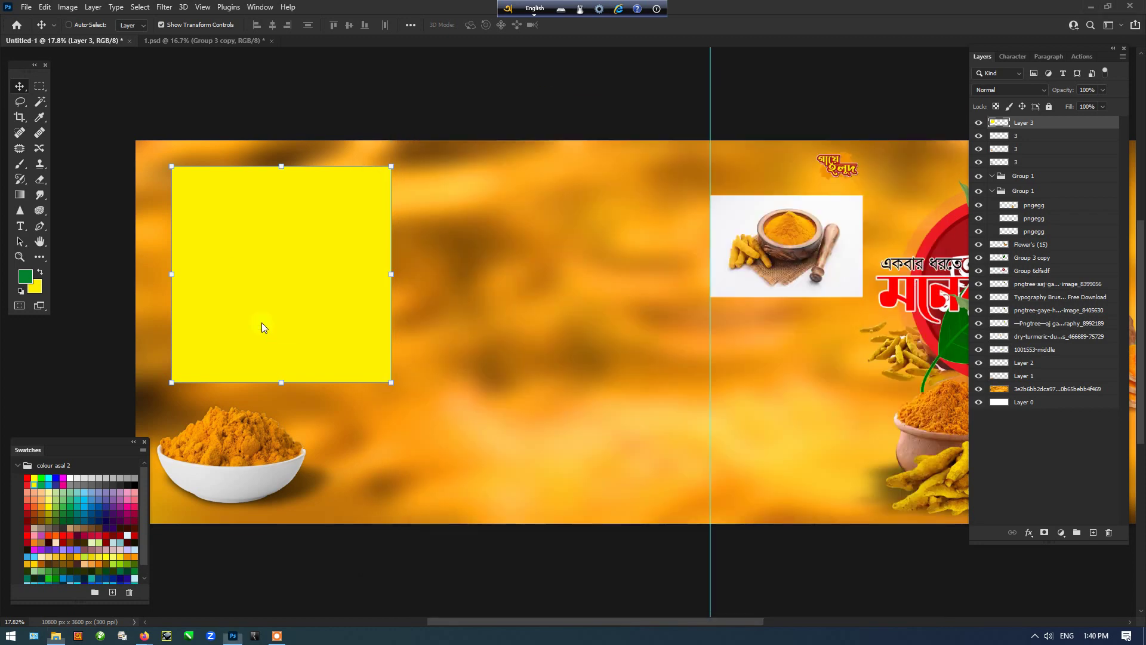
{"action": "left_click_drag", "start_coordinate": [409, 333], "coordinate": [231, 359]}
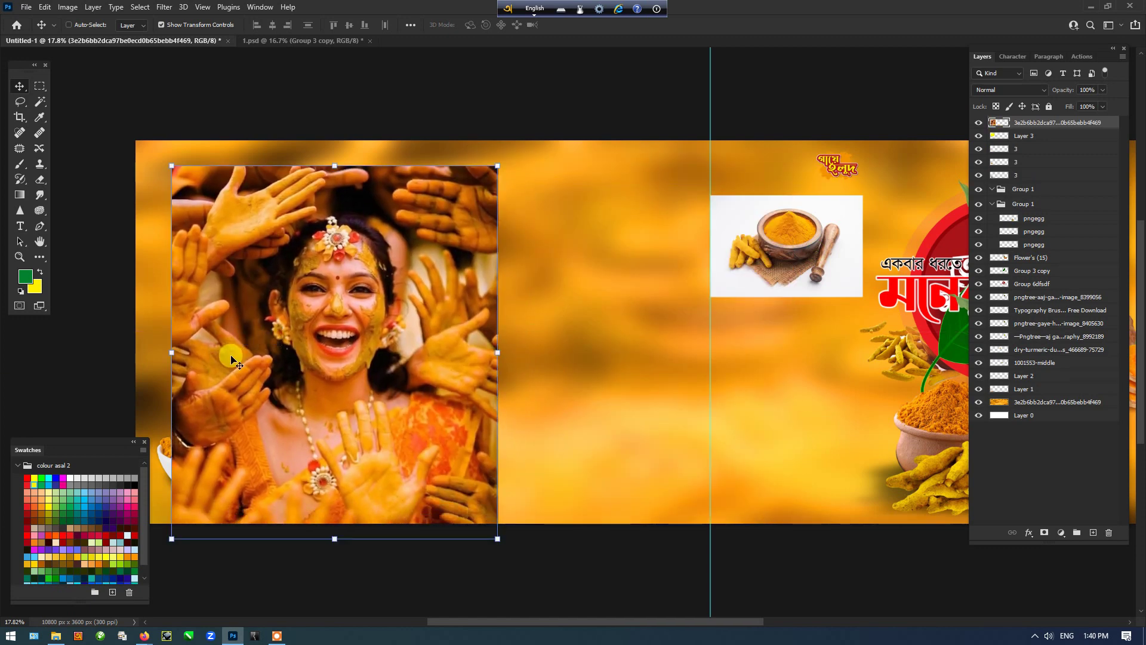
{"action": "key", "text": "ctrl+alt+g"}
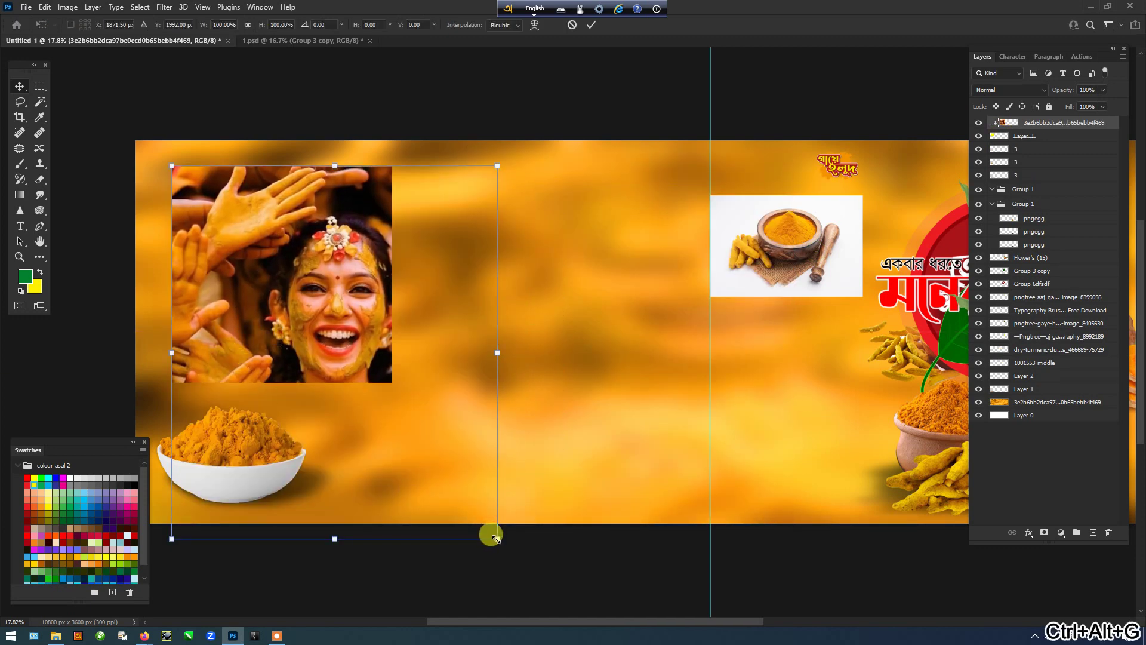
{"action": "left_click_drag", "start_coordinate": [498, 538], "coordinate": [428, 375]}
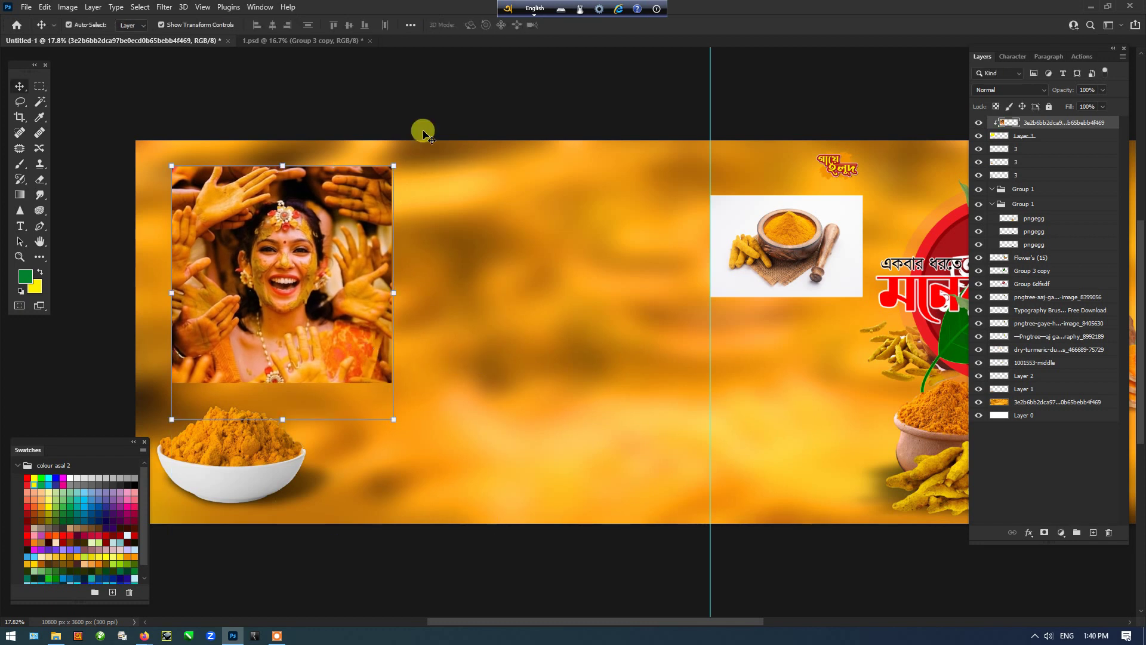
{"action": "left_click", "coordinate": [429, 89]}
{"action": "left_click", "coordinate": [366, 212]}
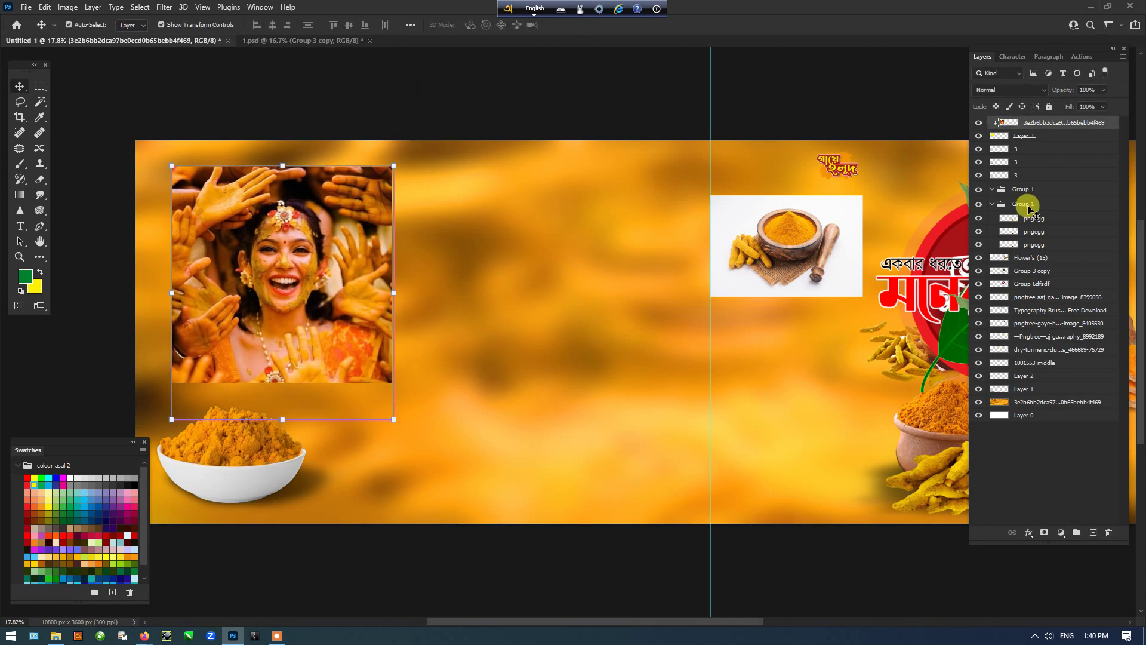
Step: Duplicate the yellow square and enlarge the lower copy about its centre as an even border around the bride photo
{"action": "left_click", "coordinate": [1056, 138]}
{"action": "key", "text": "ctrl+j"}
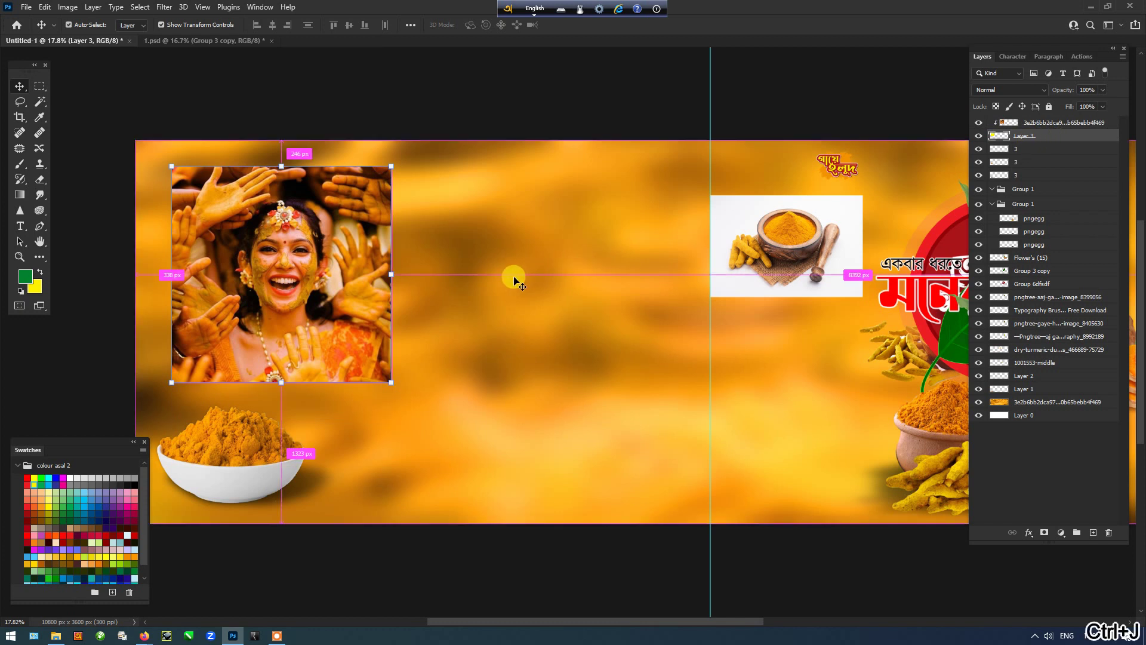
{"action": "left_click", "coordinate": [1023, 150]}
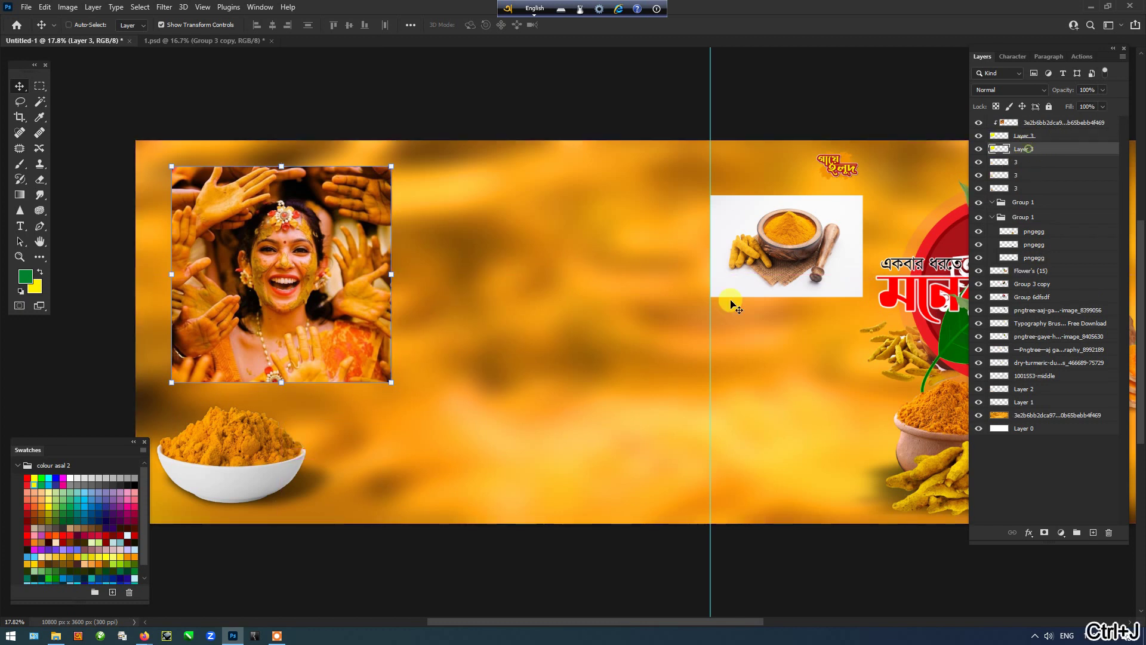
{"action": "left_click_drag", "start_coordinate": [392, 382], "coordinate": [406, 393]}
{"action": "key", "text": "Return"}
{"action": "key", "text": "Tab"}
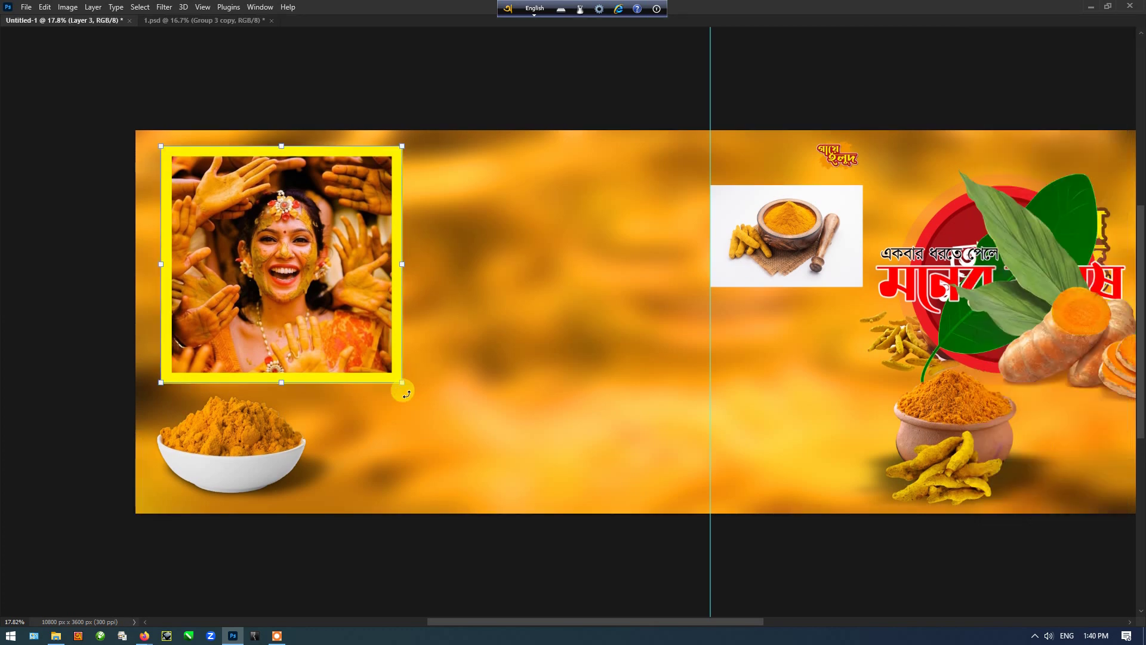
{"action": "key", "text": "Tab"}
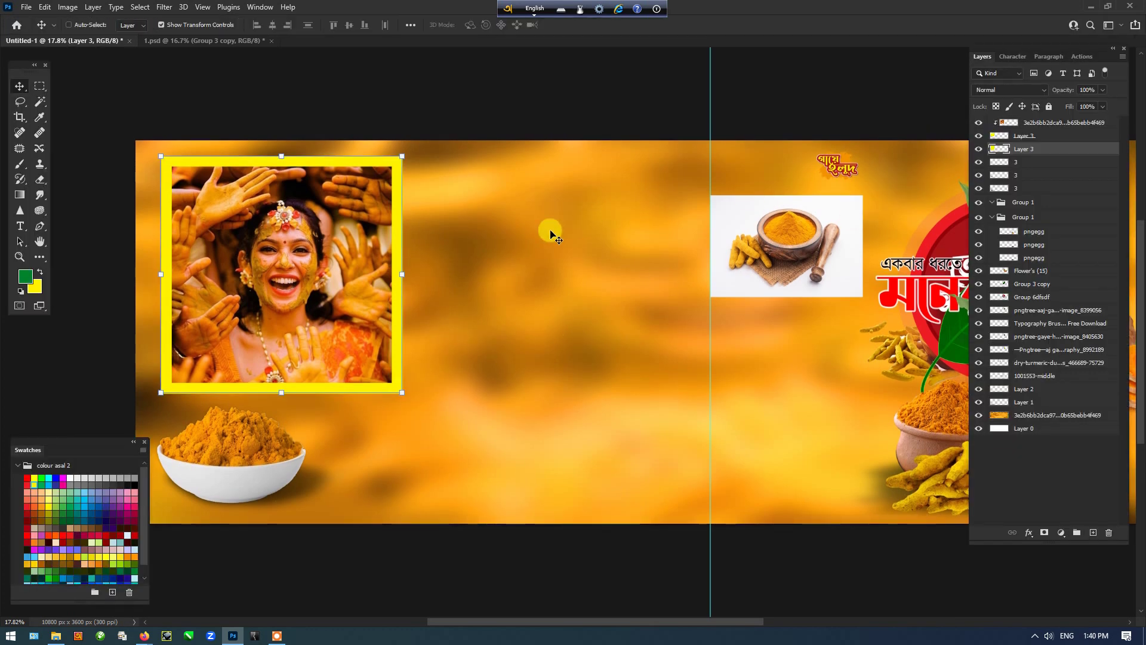
Step: Set the photo border layer's blend mode to Luminosity and its opacity to 65%
{"action": "left_click", "coordinate": [989, 91]}
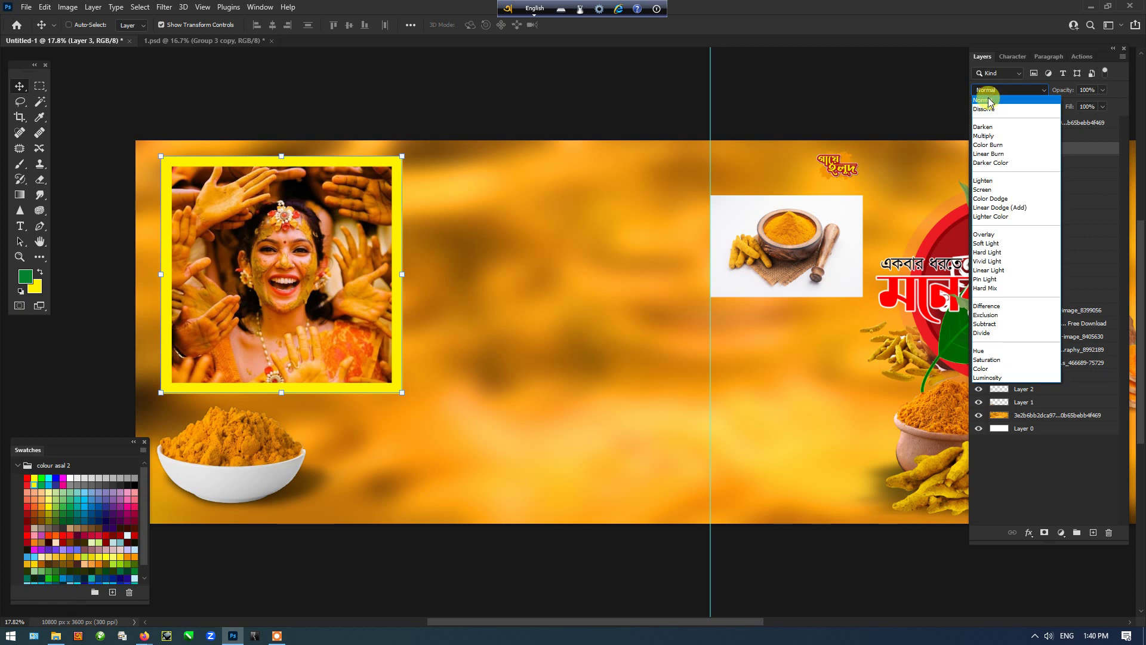
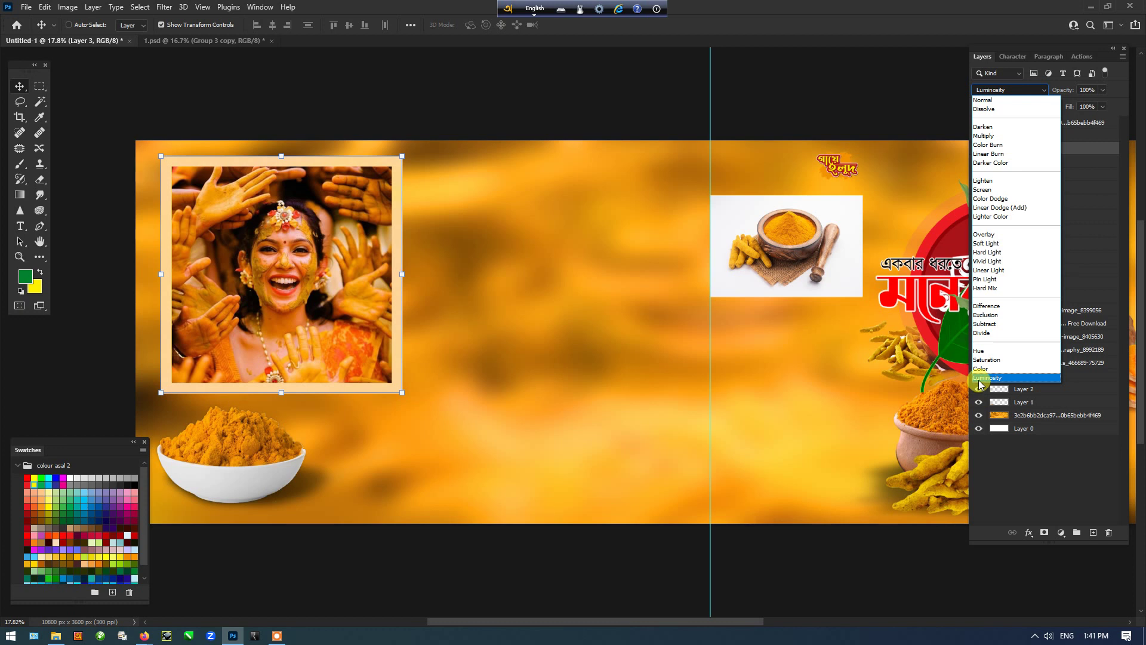
{"action": "left_click", "coordinate": [979, 380]}
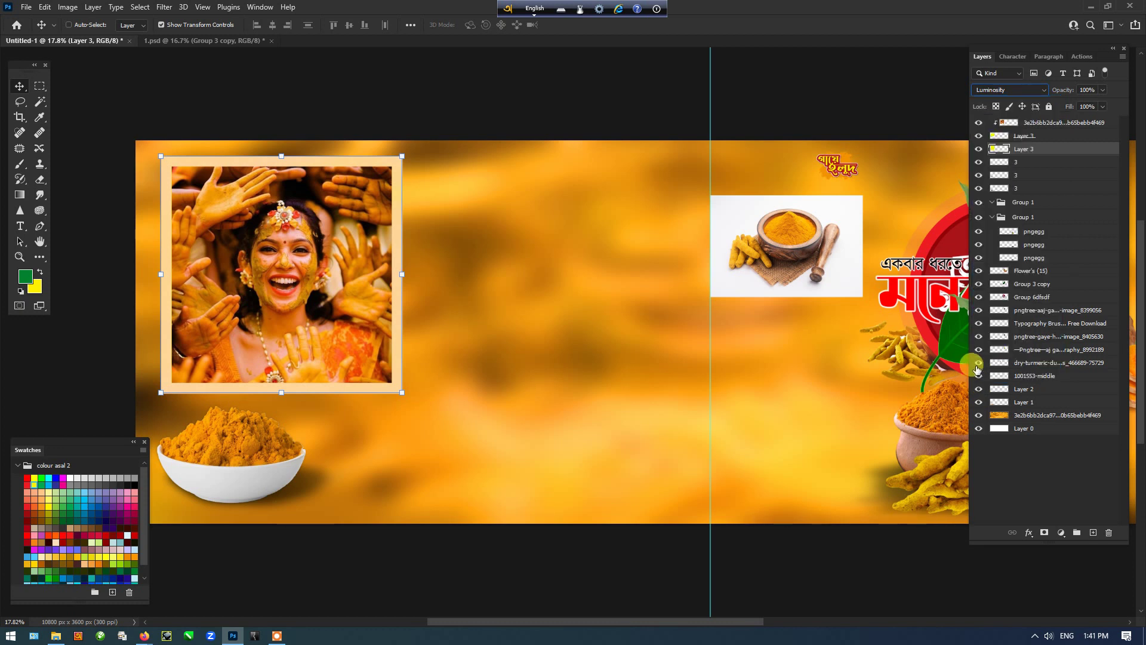
{"action": "left_click", "coordinate": [1102, 91]}
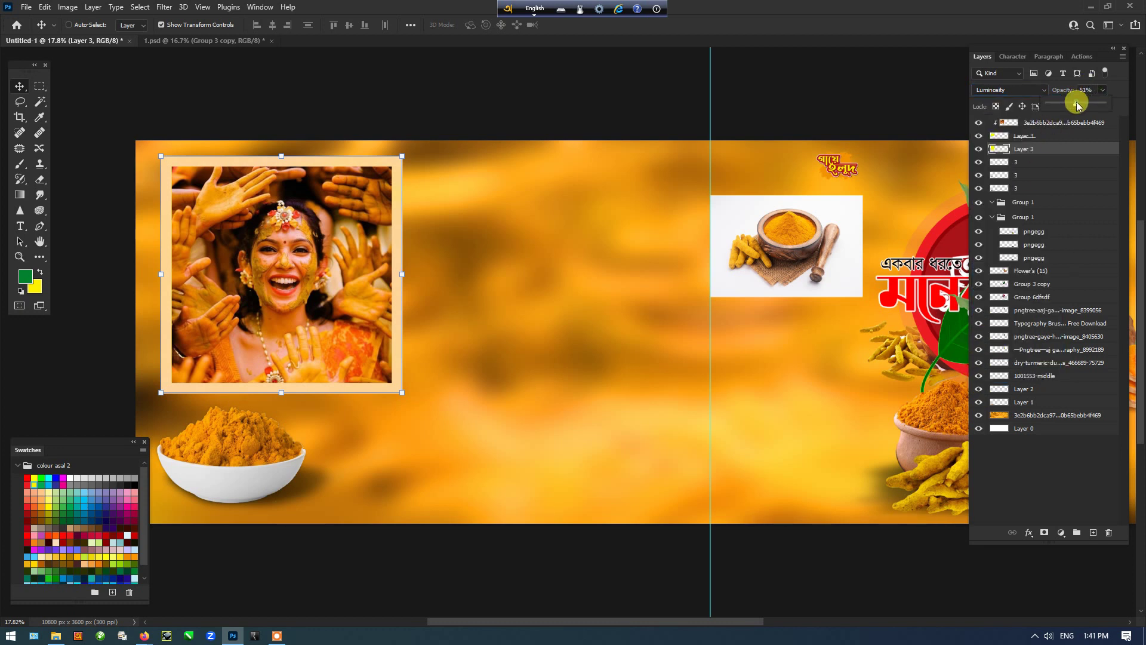
{"action": "left_click", "coordinate": [1078, 106]}
{"action": "left_click_drag", "start_coordinate": [1078, 105], "coordinate": [1084, 104]}
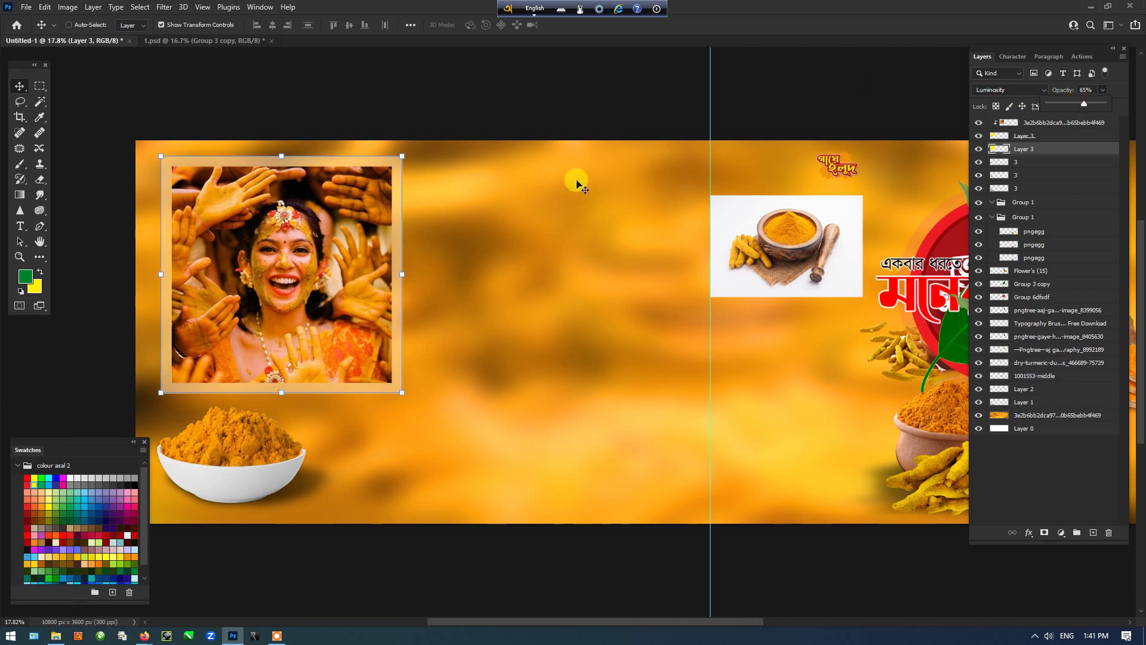
Step: Duplicate the framed bride photo to its right and set the copy's border to Normal blending at 100% opacity
{"action": "left_click", "coordinate": [1040, 133], "text": "shift"}
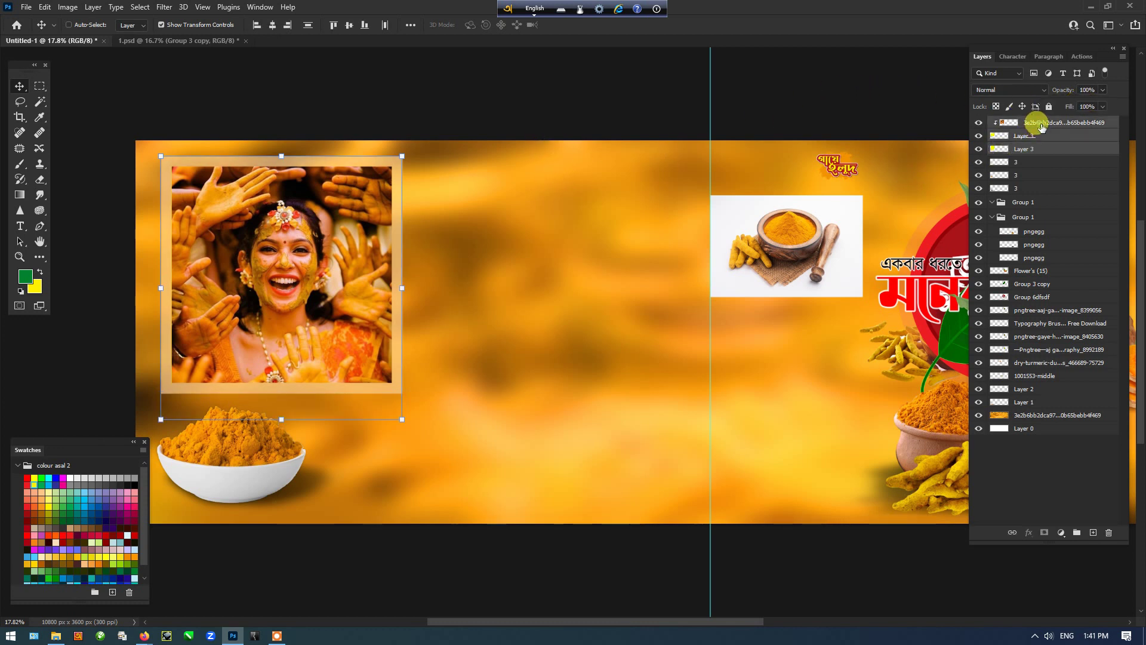
{"action": "left_click_drag", "start_coordinate": [320, 259], "coordinate": [578, 260]}
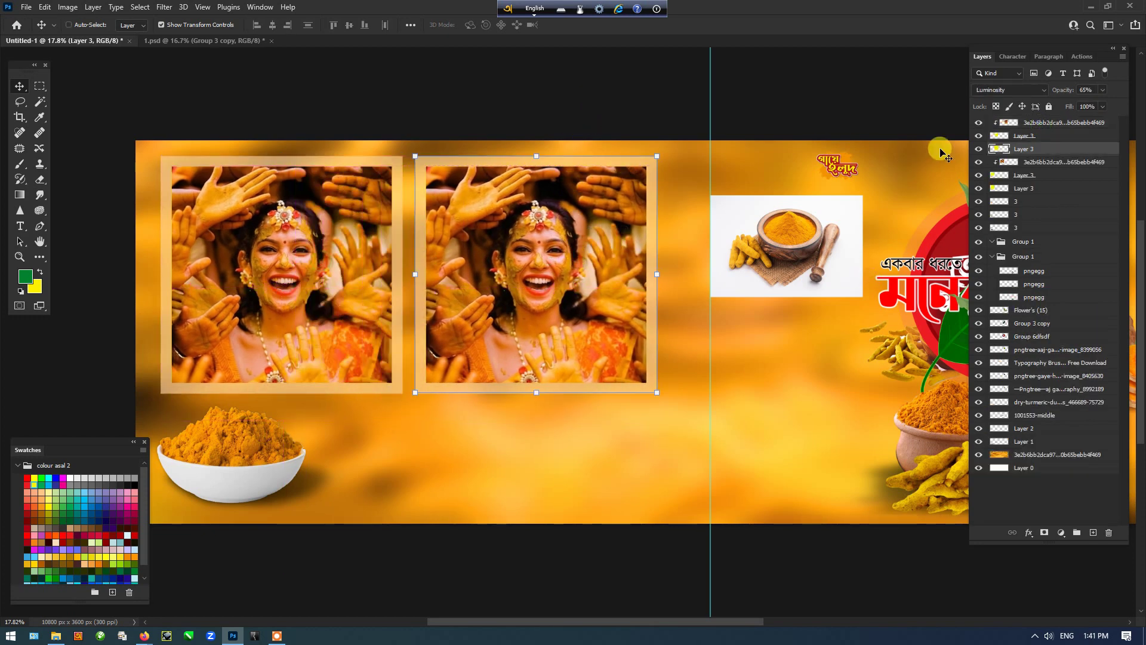
{"action": "left_click", "coordinate": [1102, 89]}
{"action": "left_click_drag", "start_coordinate": [1102, 104], "coordinate": [1135, 108]}
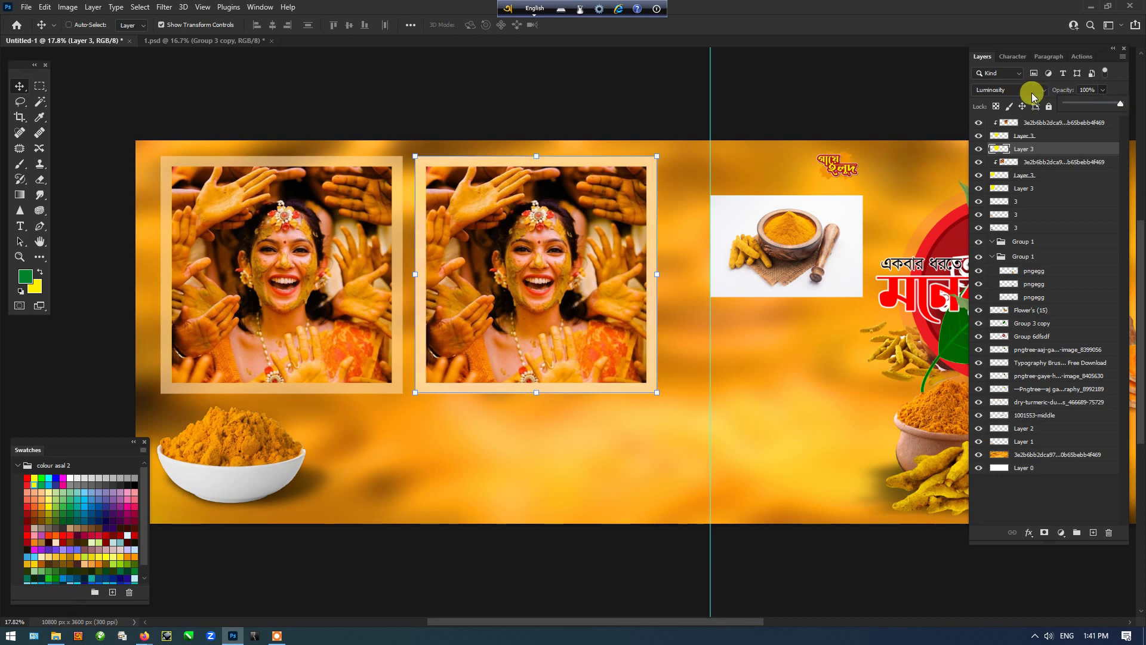
{"action": "left_click", "coordinate": [1009, 89]}
{"action": "left_click", "coordinate": [991, 102]}
{"action": "left_click", "coordinate": [822, 89]}
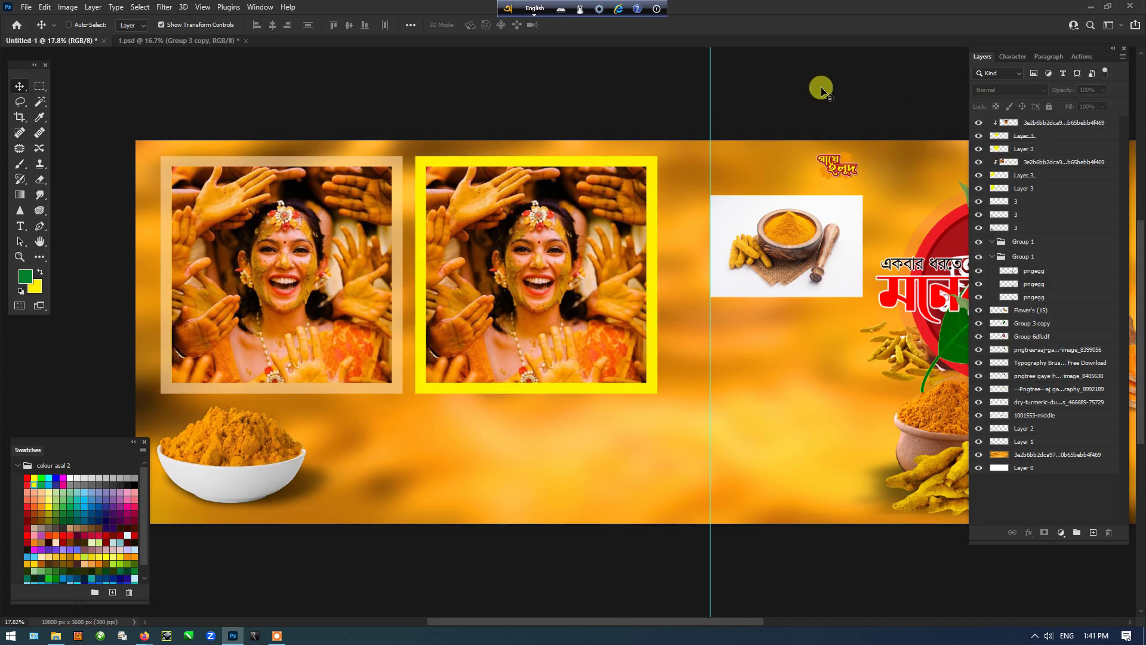
{"action": "key", "text": "Tab"}
{"action": "left_click_drag", "start_coordinate": [724, 149], "coordinate": [616, 179]}
{"action": "scroll", "coordinate": [677, 154], "scroll_direction": "down", "scroll_amount": 2}
{"action": "scroll", "coordinate": [457, 233], "scroll_direction": "up", "scroll_amount": 1}
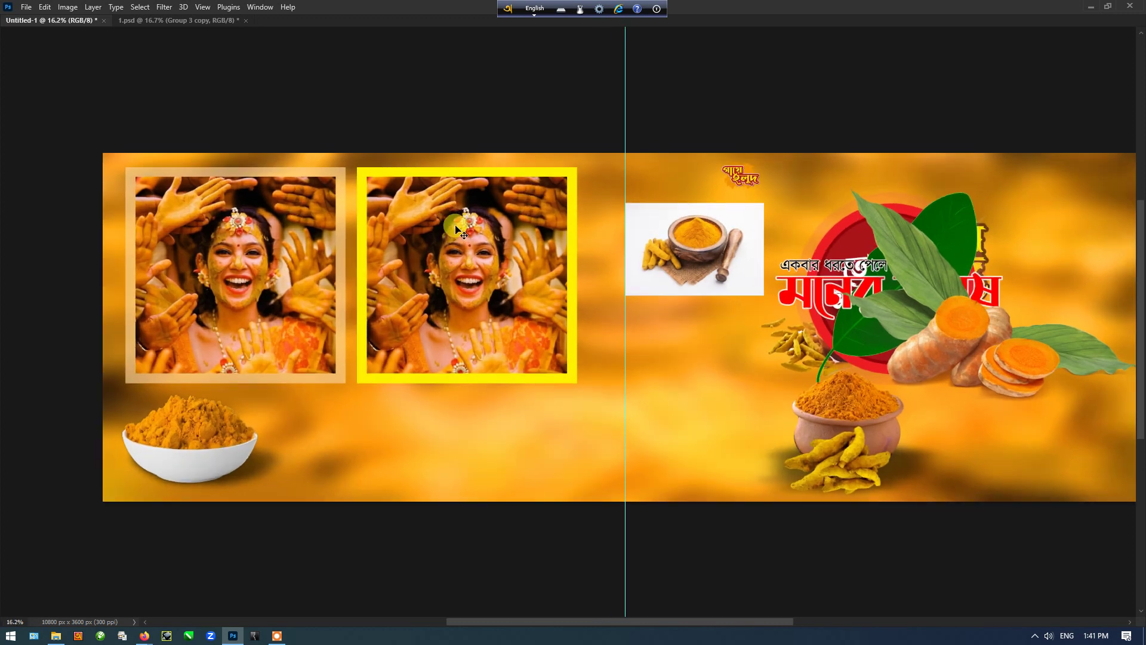
{"action": "left_click", "coordinate": [470, 233]}
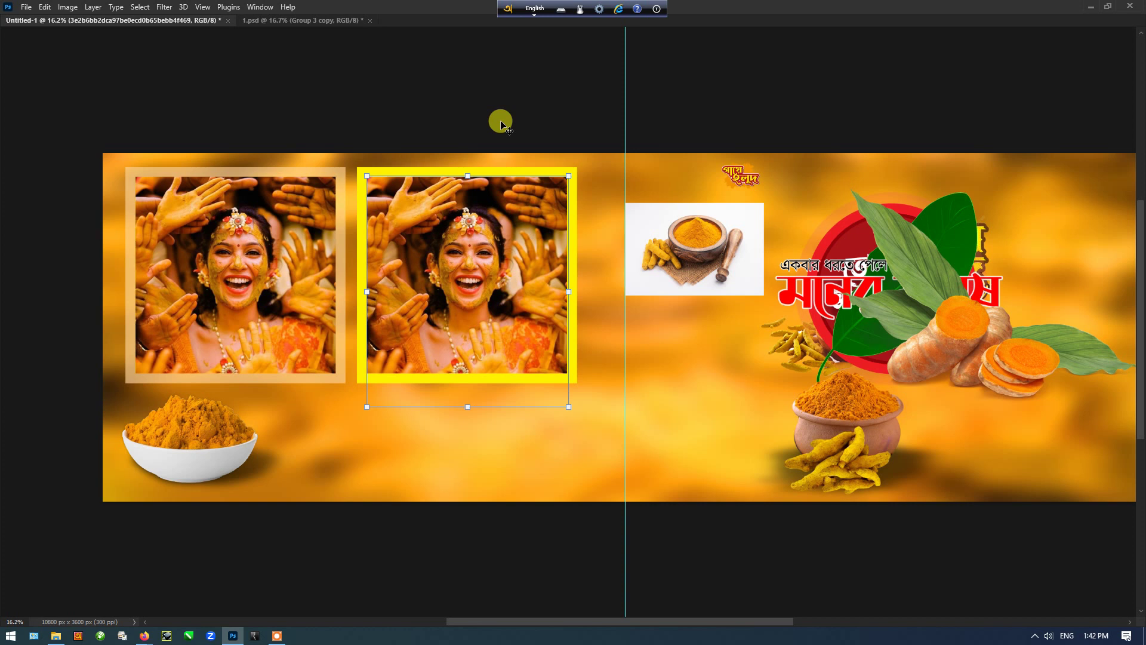
{"action": "left_click", "coordinate": [339, 115]}
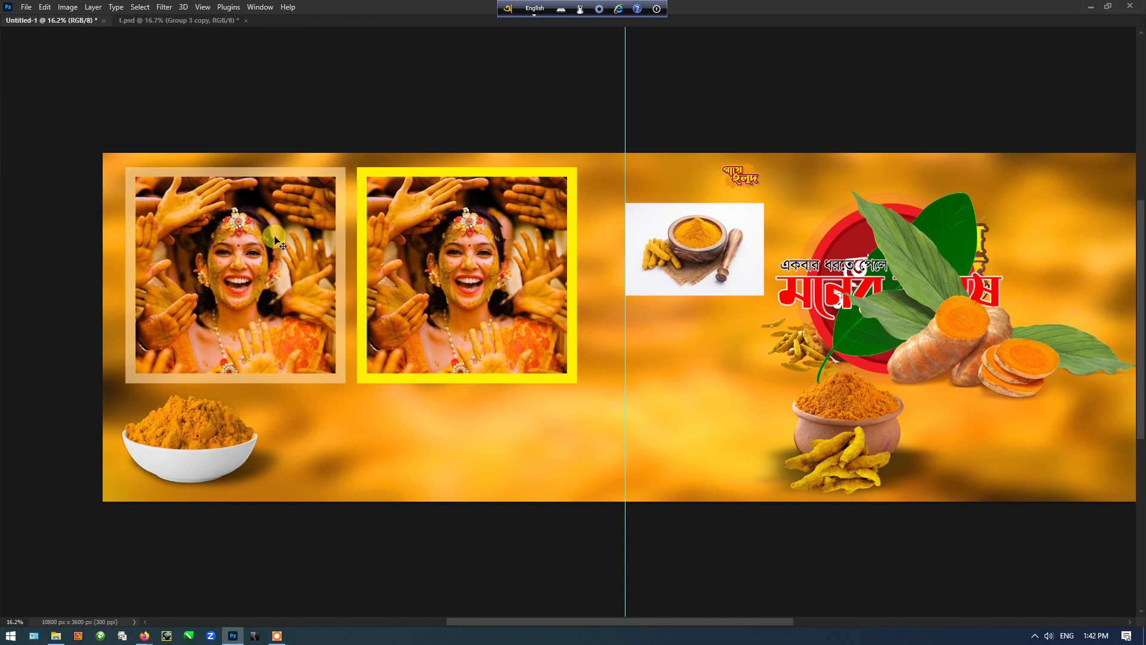
{"action": "left_click", "coordinate": [229, 260]}
Step: Set the right bride photo's border layer to Luminosity blending at about 48% opacity
{"action": "key", "text": "Tab"}
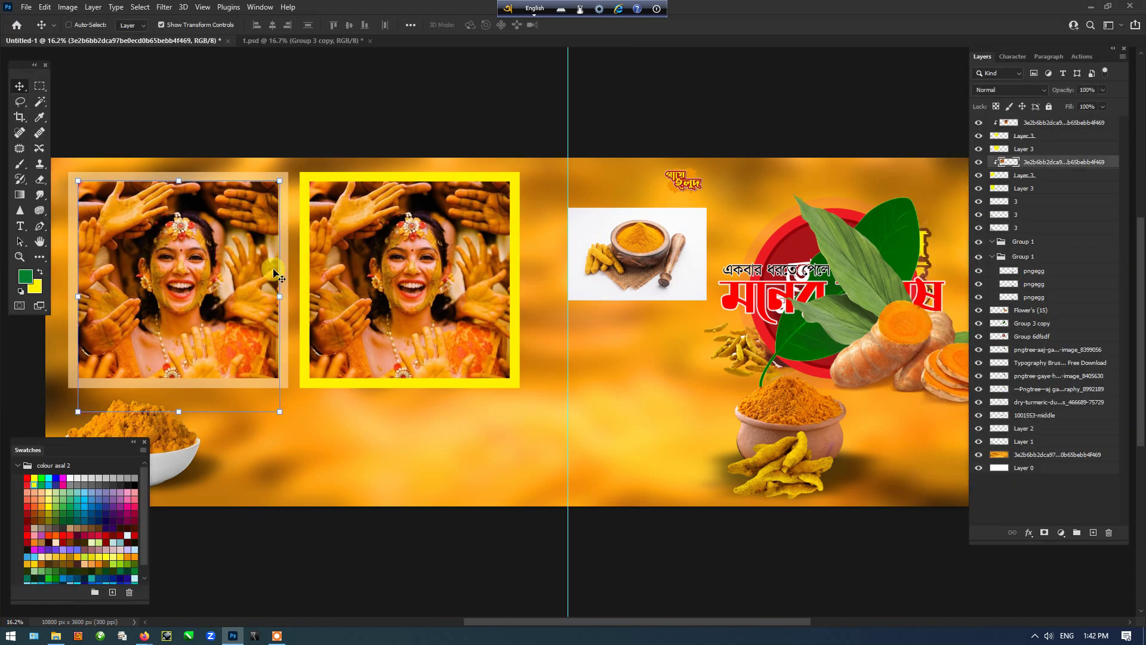
{"action": "left_click", "coordinate": [387, 277]}
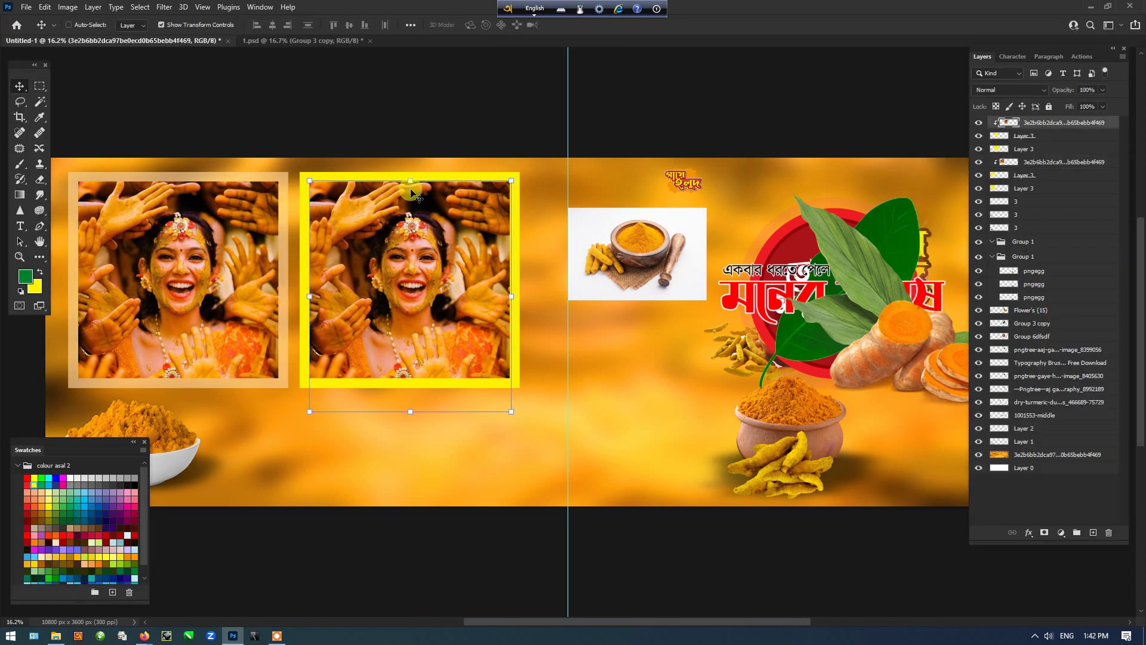
{"action": "left_click", "coordinate": [417, 116]}
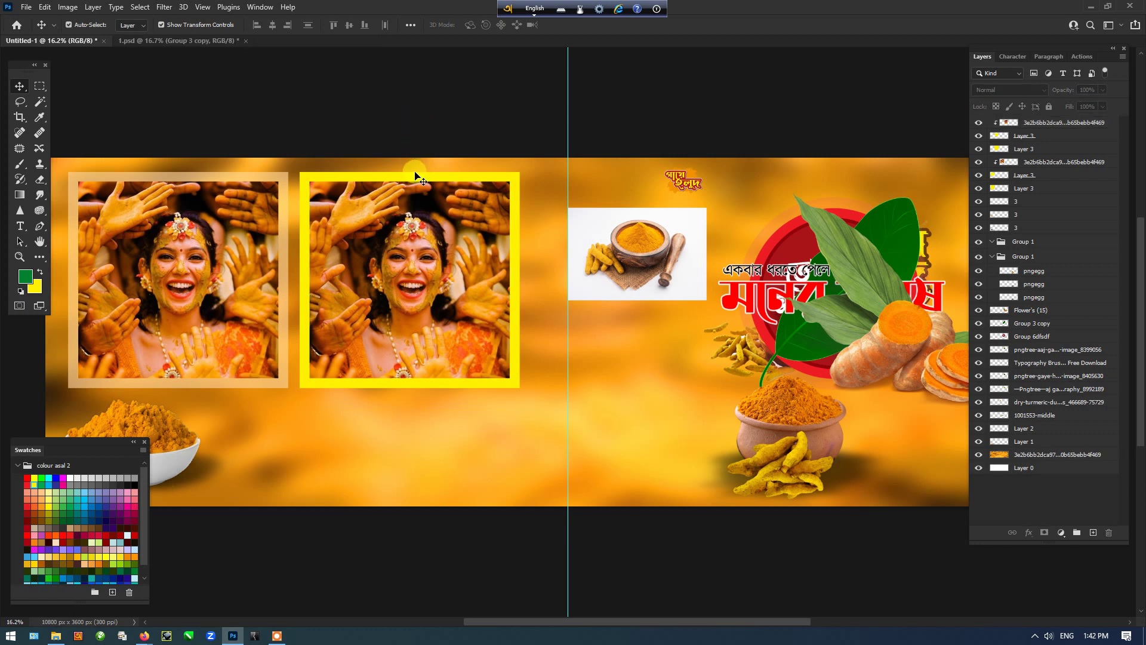
{"action": "left_click_drag", "start_coordinate": [416, 177], "coordinate": [418, 327]}
{"action": "key", "text": "ctrl+z"}
{"action": "left_click", "coordinate": [979, 93]}
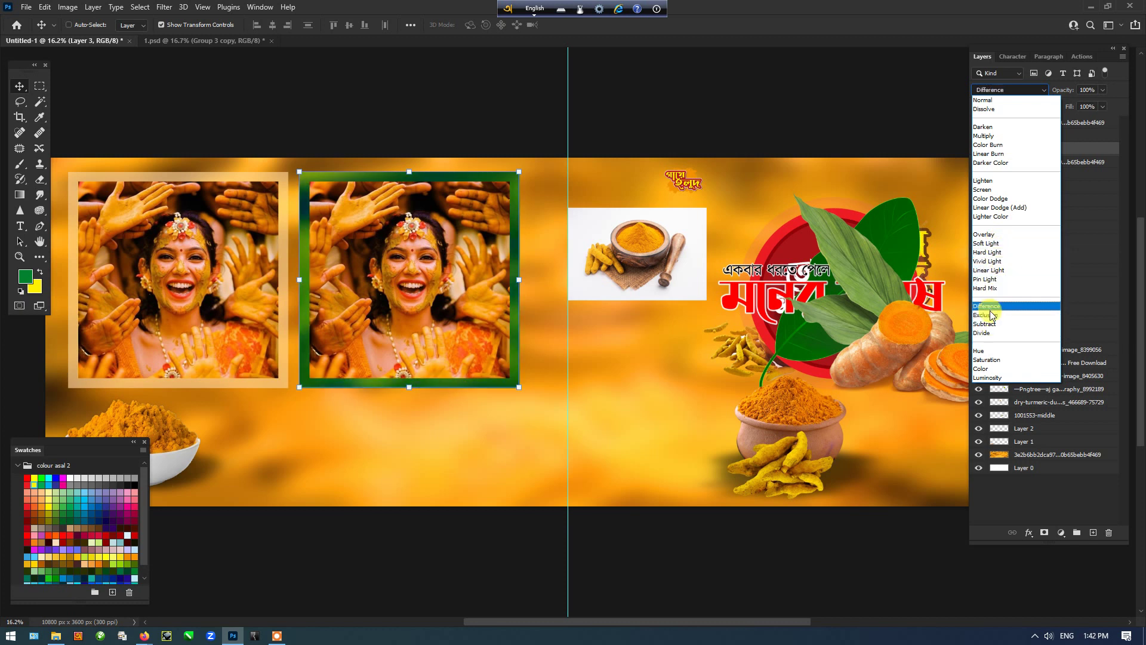
{"action": "left_click", "coordinate": [986, 378]}
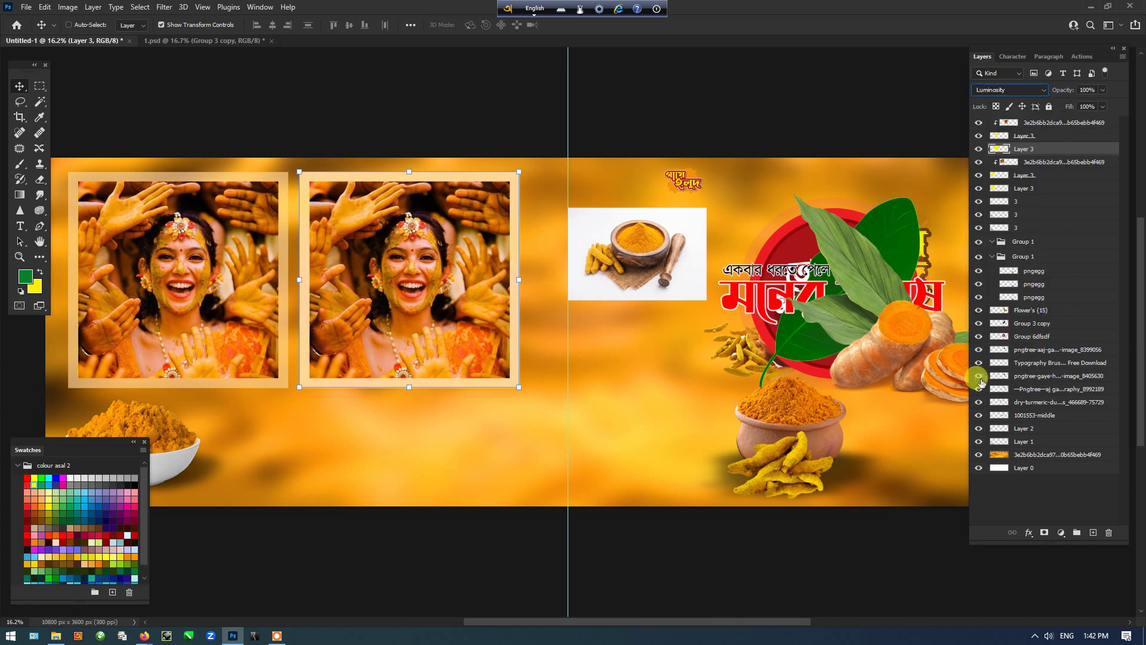
{"action": "left_click", "coordinate": [1102, 89]}
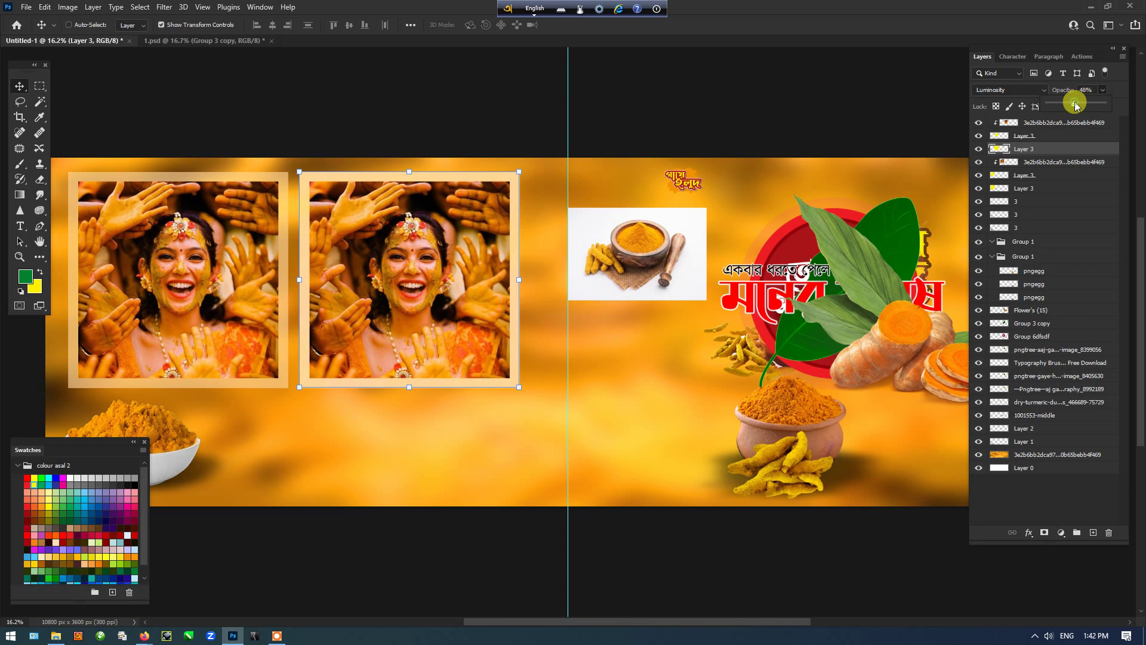
{"action": "left_click_drag", "start_coordinate": [1077, 106], "coordinate": [1078, 104]}
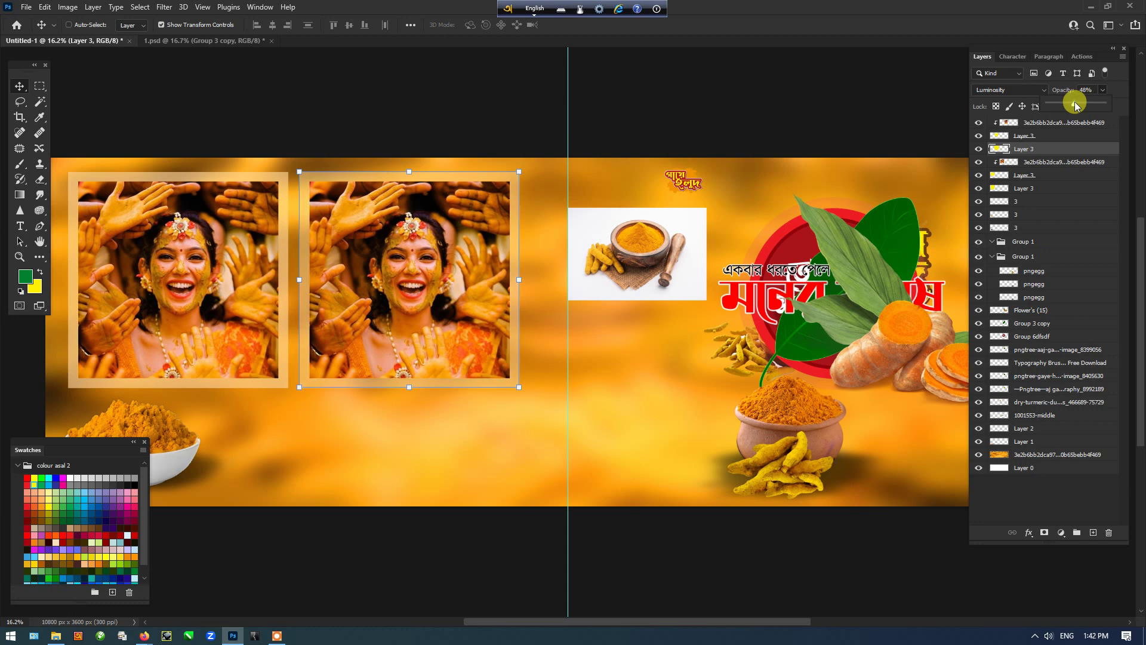
{"action": "left_click", "coordinate": [804, 75]}
{"action": "key", "text": "Tab"}
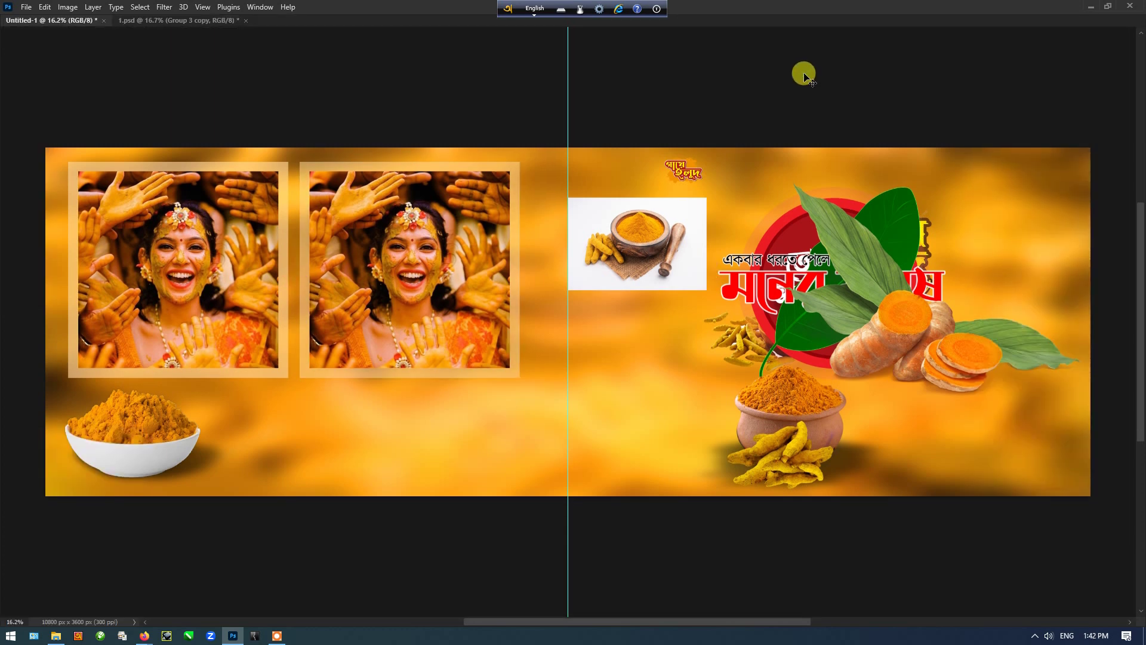
Step: Try shifting the left bride photo down inside its clipping square, and undo the move
{"action": "scroll", "coordinate": [804, 75], "scroll_direction": "down", "scroll_amount": 1}
{"action": "scroll", "coordinate": [418, 197], "scroll_direction": "up", "scroll_amount": 2}
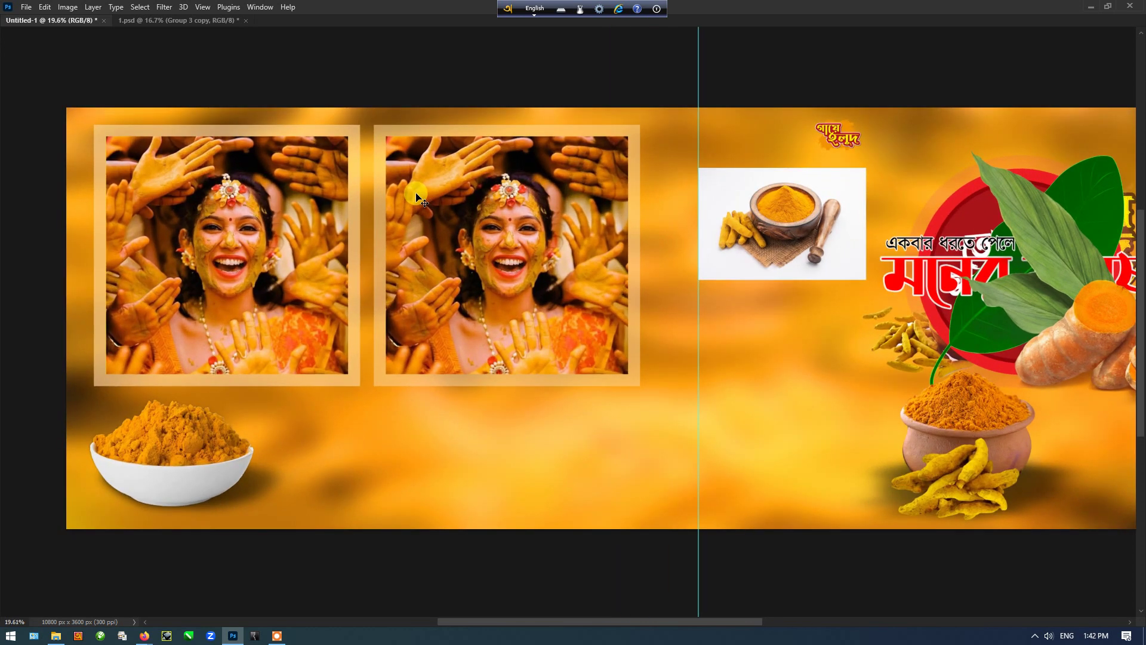
{"action": "left_click", "coordinate": [302, 228]}
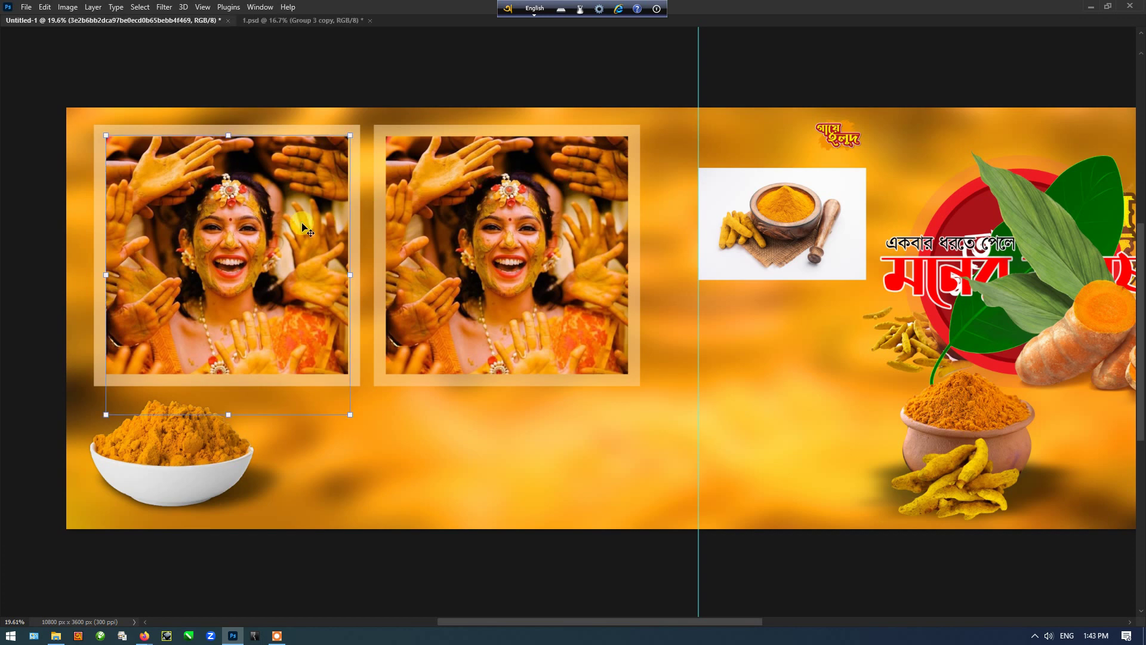
{"action": "key", "text": "Tab"}
{"action": "left_click_drag", "start_coordinate": [312, 224], "coordinate": [318, 264]}
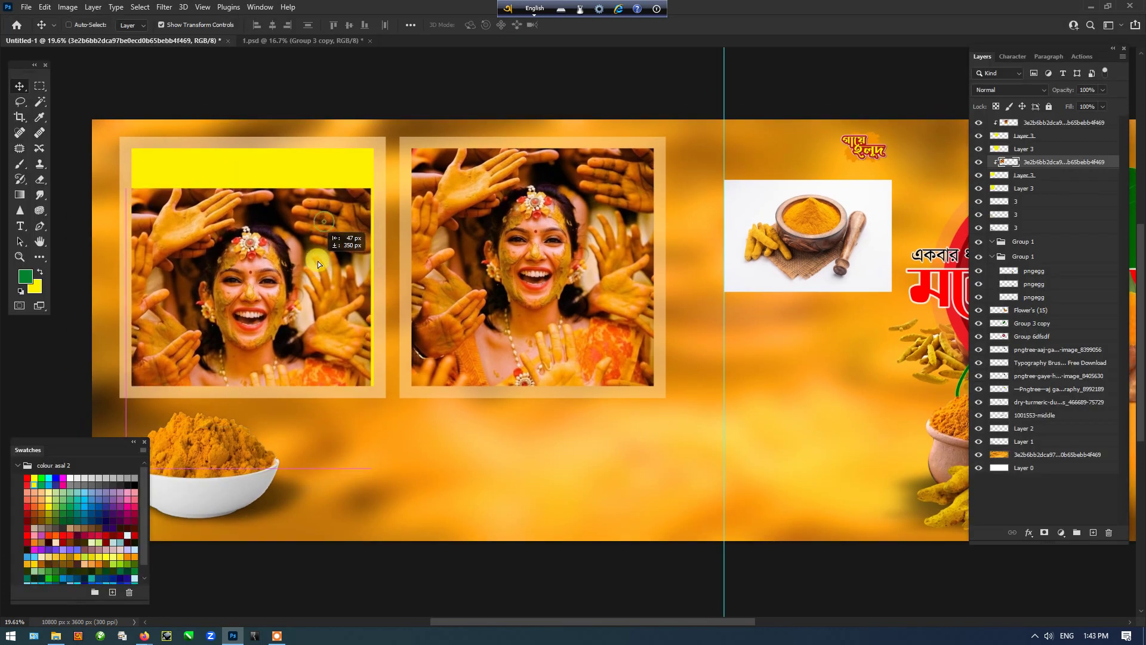
{"action": "key", "text": "ctrl+z"}
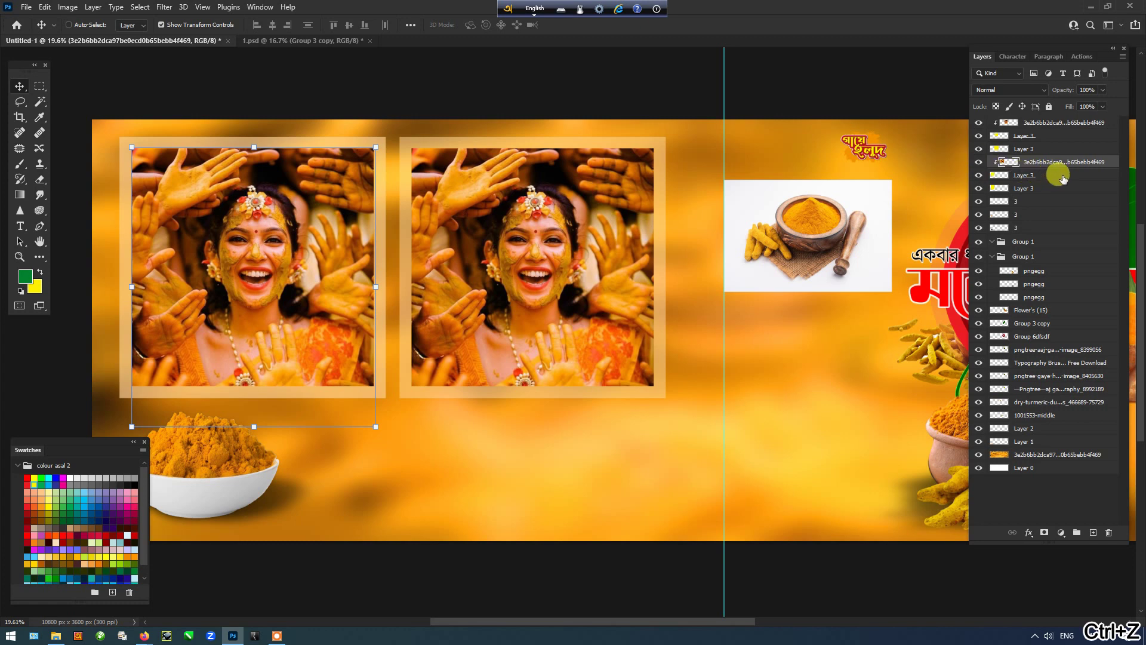
Step: Add a 21 px inside stroke to the left photo's yellow square, coloured a darkened golden brown based on a tone sampled from the photo
{"action": "double_click", "coordinate": [1063, 178]}
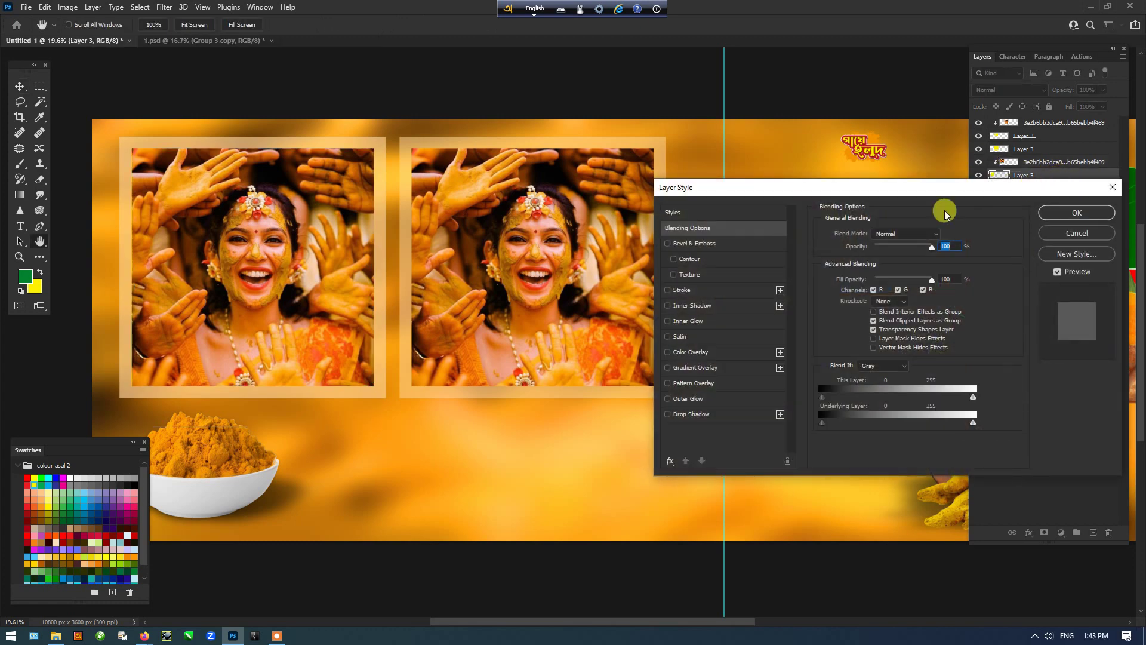
{"action": "left_click", "coordinate": [724, 290]}
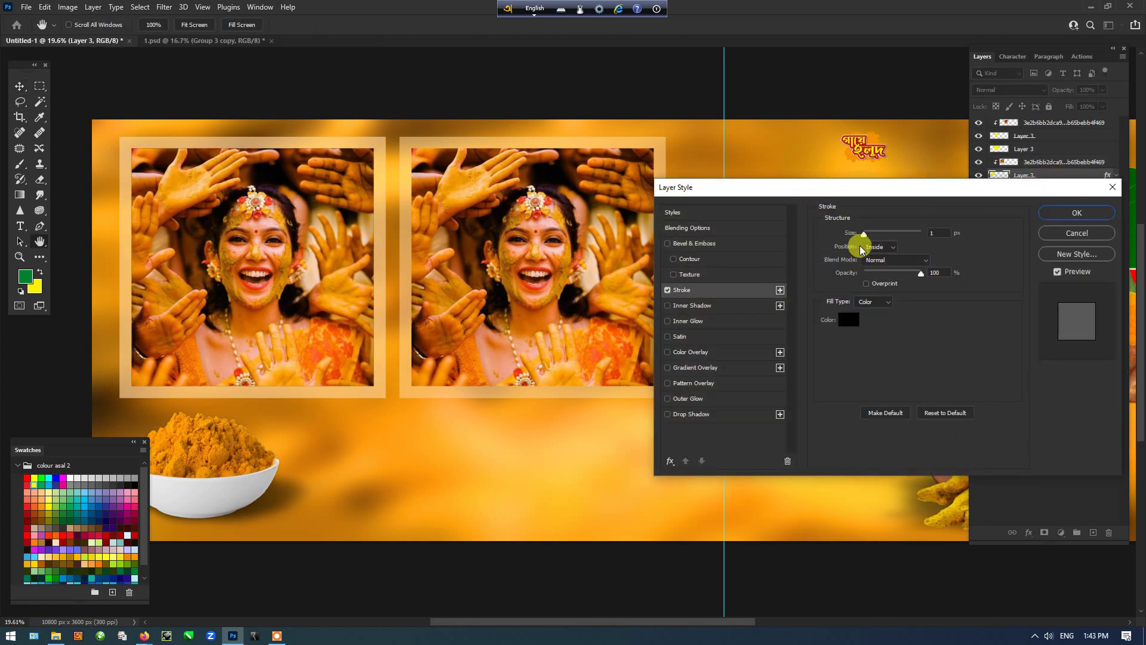
{"action": "left_click_drag", "start_coordinate": [864, 233], "coordinate": [874, 238]}
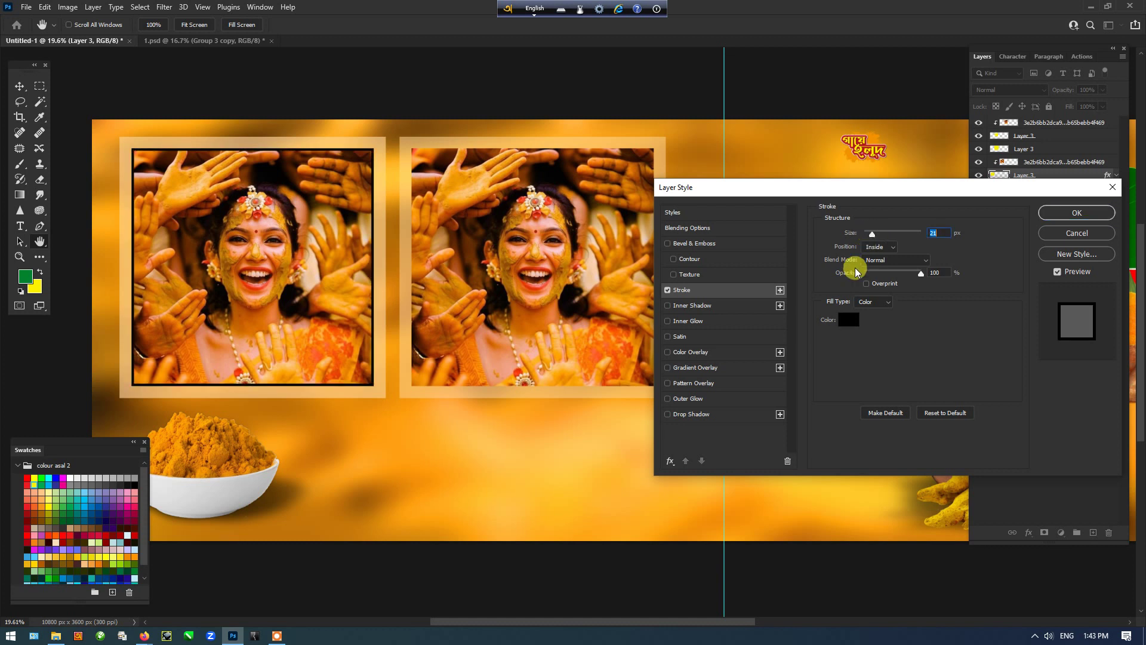
{"action": "left_click", "coordinate": [848, 321]}
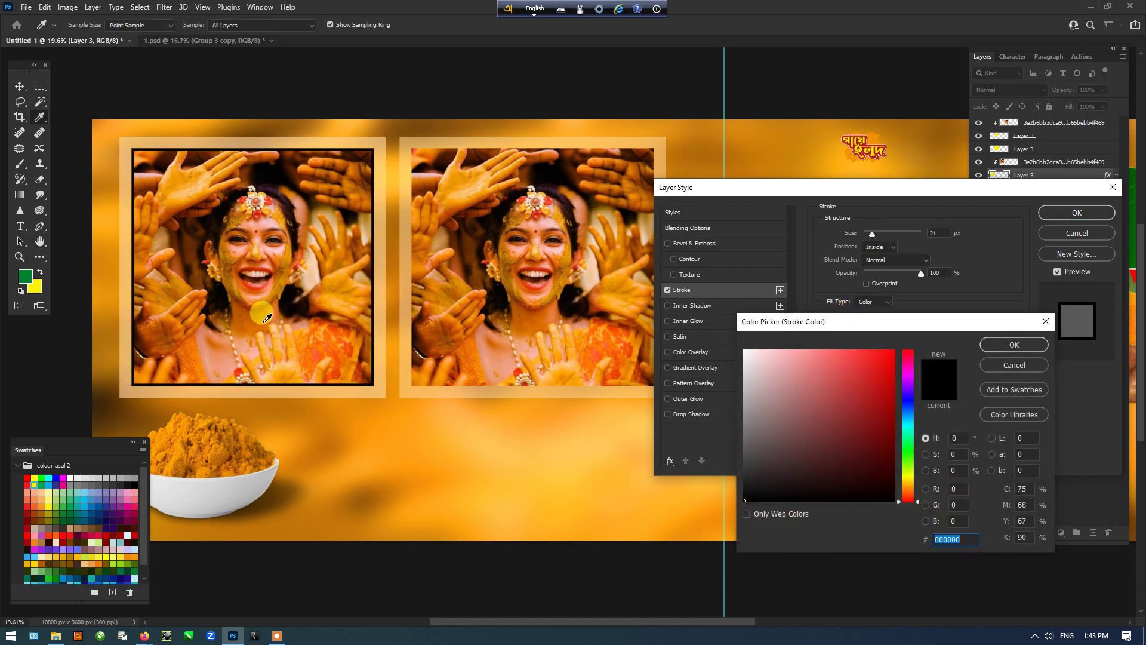
{"action": "left_click", "coordinate": [227, 357]}
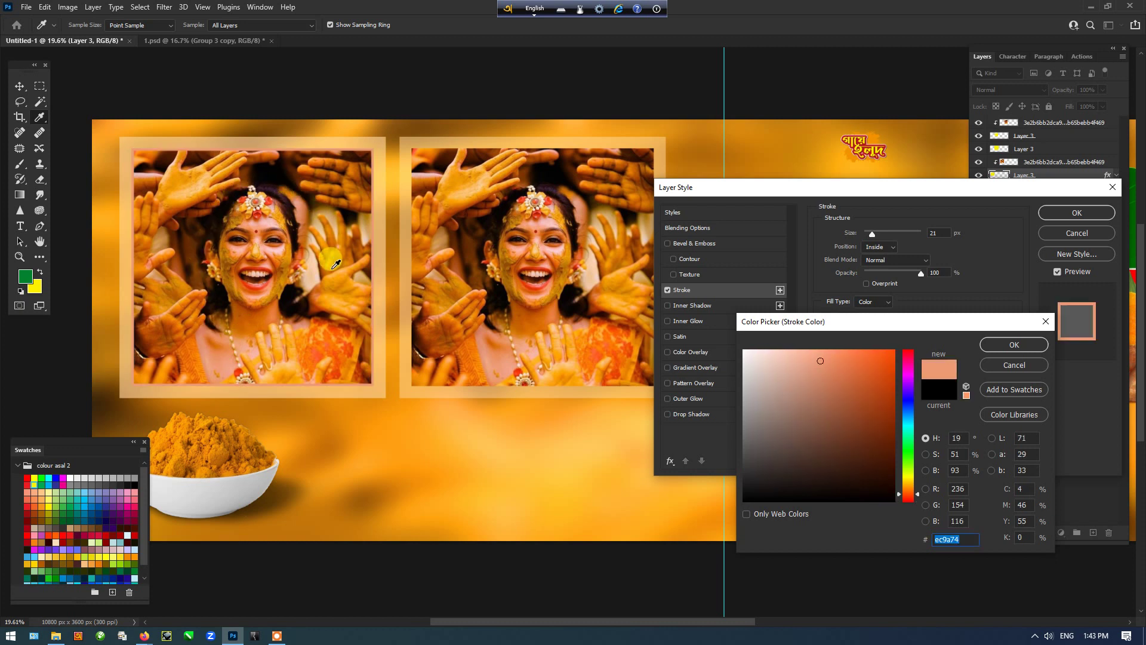
{"action": "left_click", "coordinate": [338, 279]}
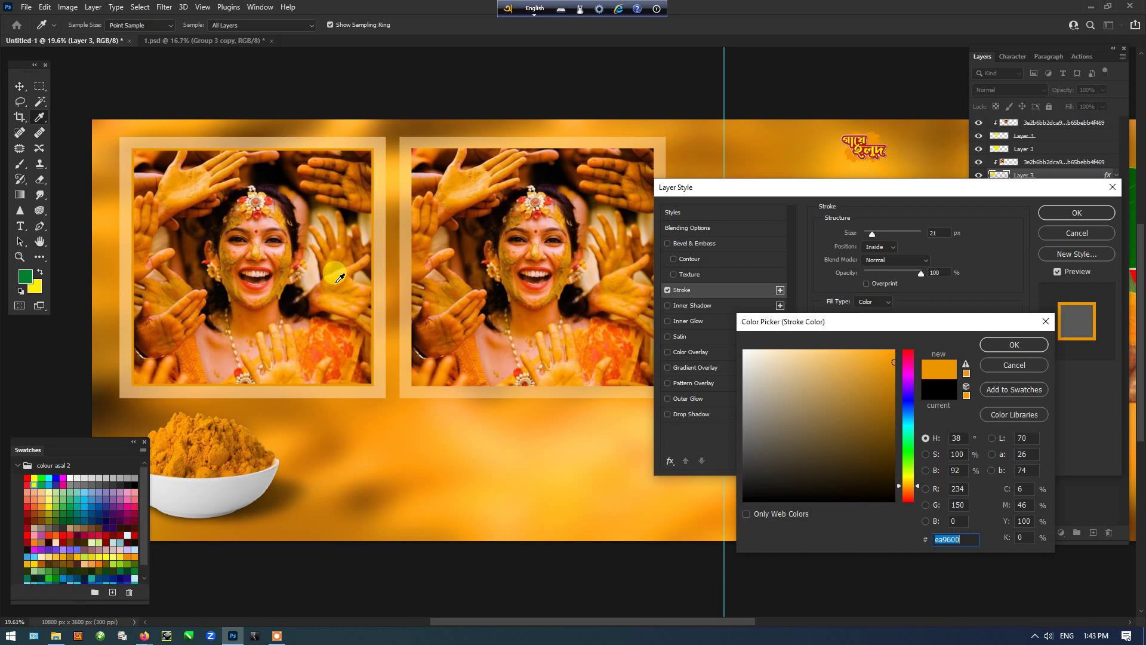
{"action": "mouse_move", "coordinate": [850, 396]}
{"action": "left_mouse_down"}
{"action": "mouse_move", "coordinate": [911, 393]}
{"action": "mouse_move", "coordinate": [917, 400]}
{"action": "mouse_move", "coordinate": [883, 397]}
{"action": "mouse_move", "coordinate": [908, 409]}
{"action": "left_mouse_up"}
{"action": "left_click", "coordinate": [1014, 346]}
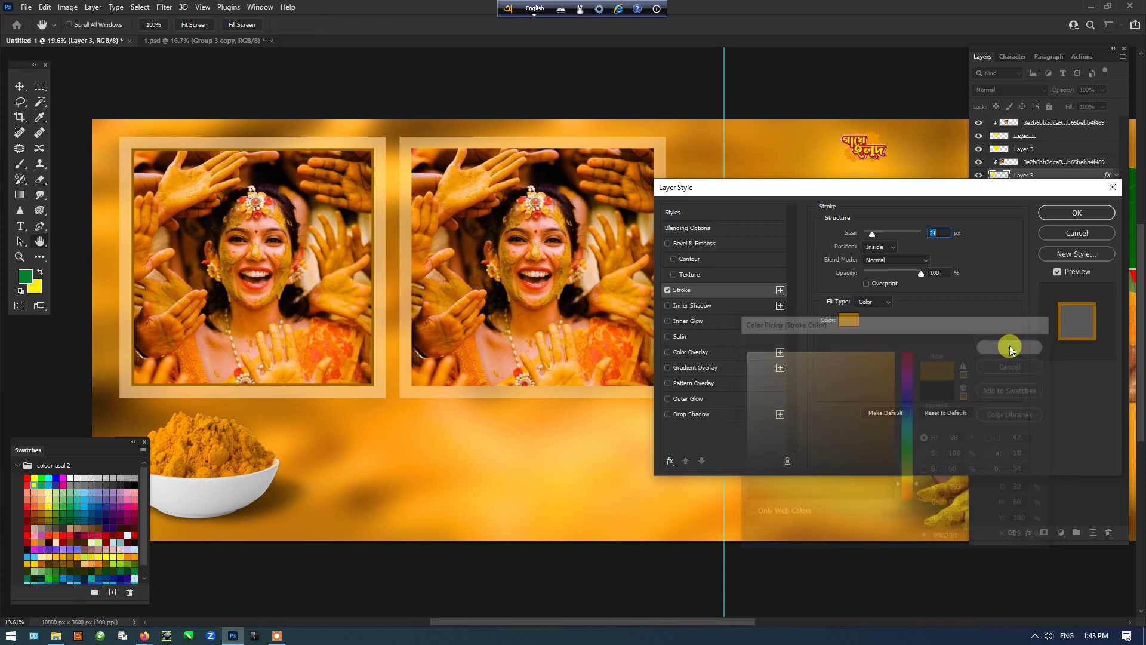
{"action": "left_click", "coordinate": [1077, 212]}
Step: Examine the left photo's stroke edge up close and compare the two framed bride photos against the whole banner
{"action": "scroll", "coordinate": [345, 258], "scroll_direction": "up", "scroll_amount": 1}
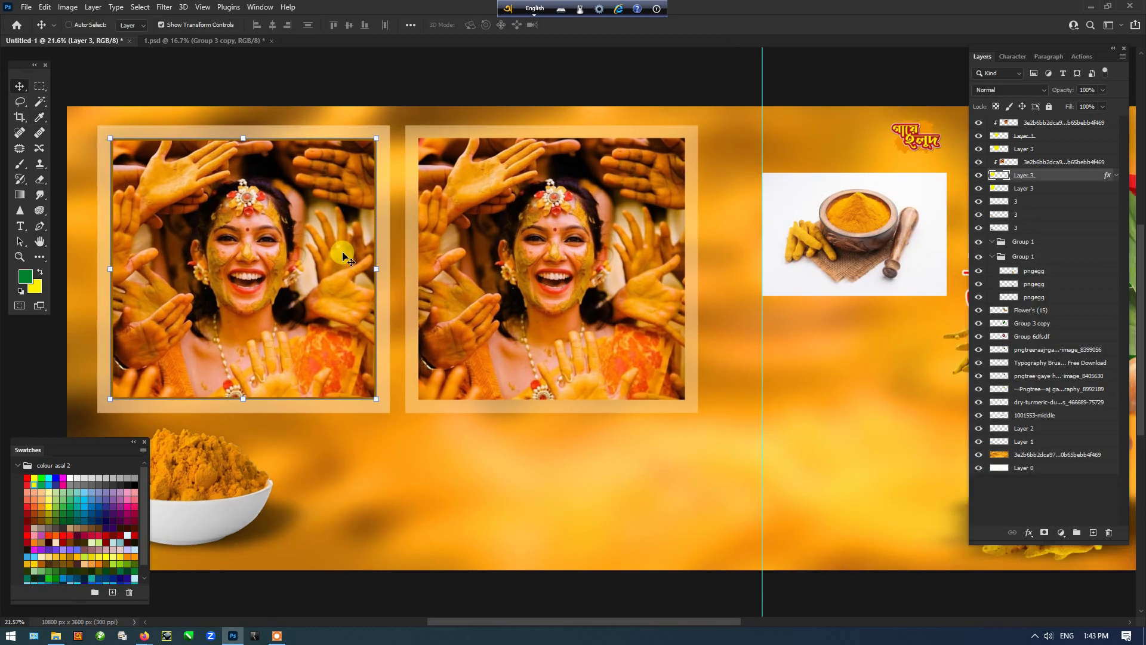
{"action": "scroll", "coordinate": [345, 258], "scroll_direction": "up", "scroll_amount": 5}
{"action": "left_click", "coordinate": [478, 233], "text": "ctrl"}
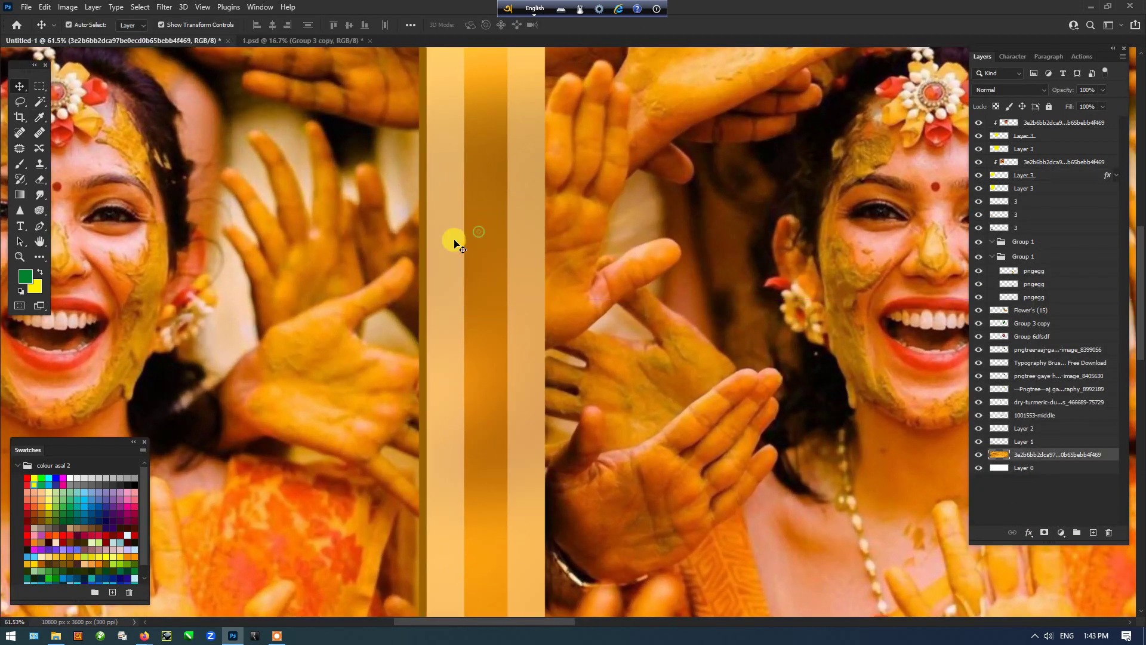
{"action": "left_click", "coordinate": [427, 254], "text": "ctrl"}
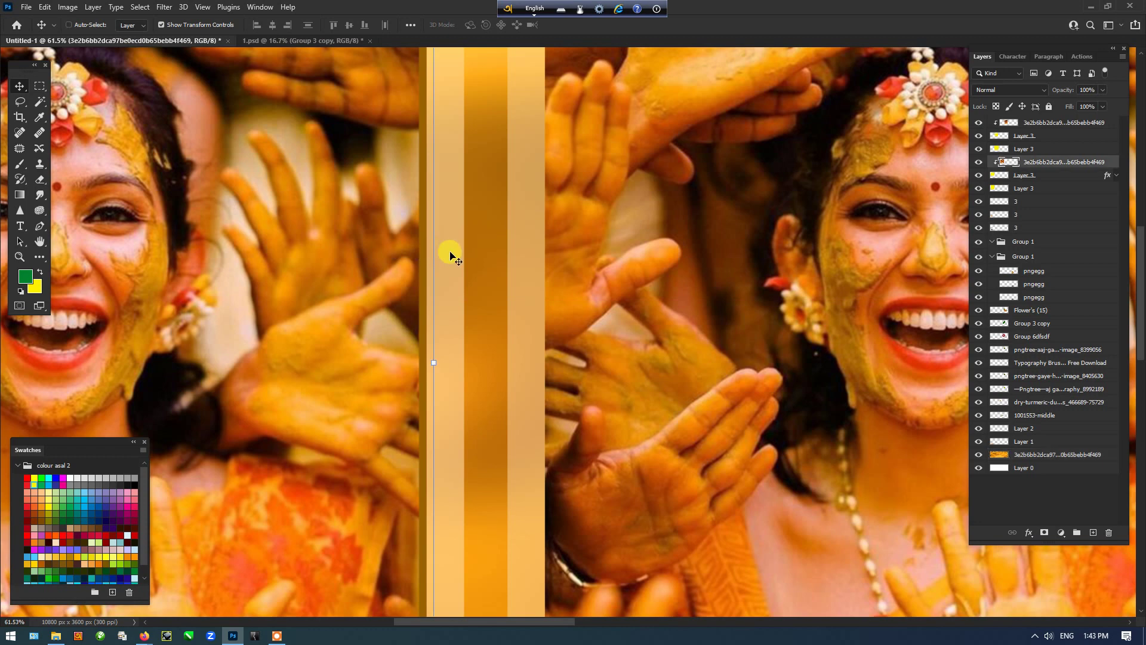
{"action": "scroll", "coordinate": [450, 255], "scroll_direction": "down", "scroll_amount": 5}
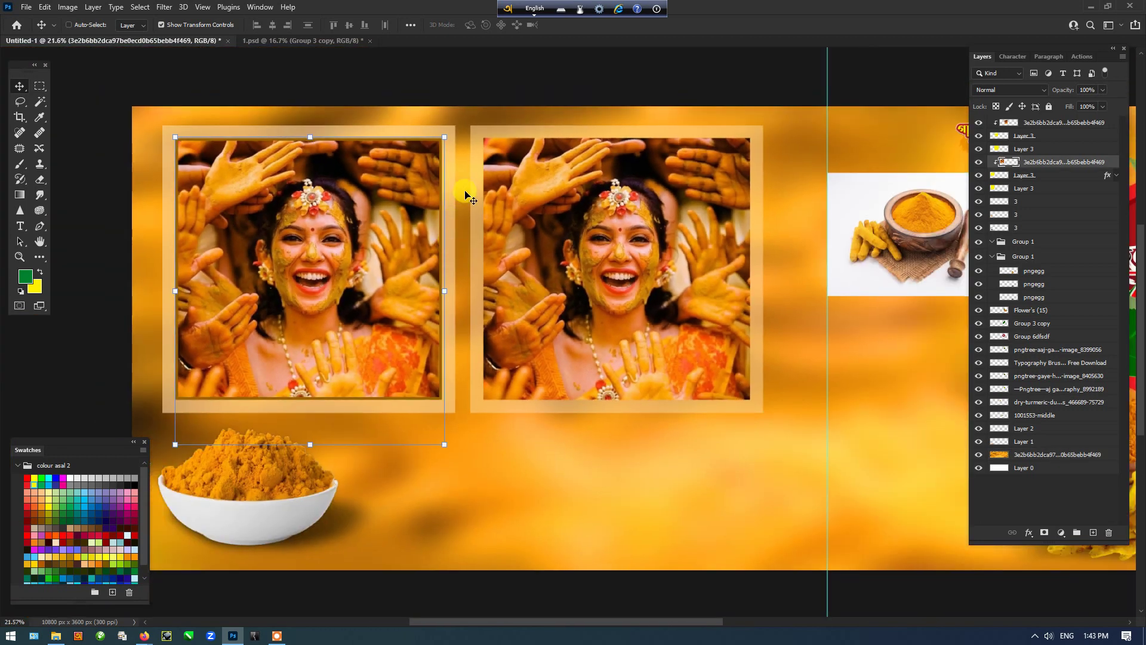
{"action": "left_click", "coordinate": [496, 87]}
{"action": "key", "text": "Tab"}
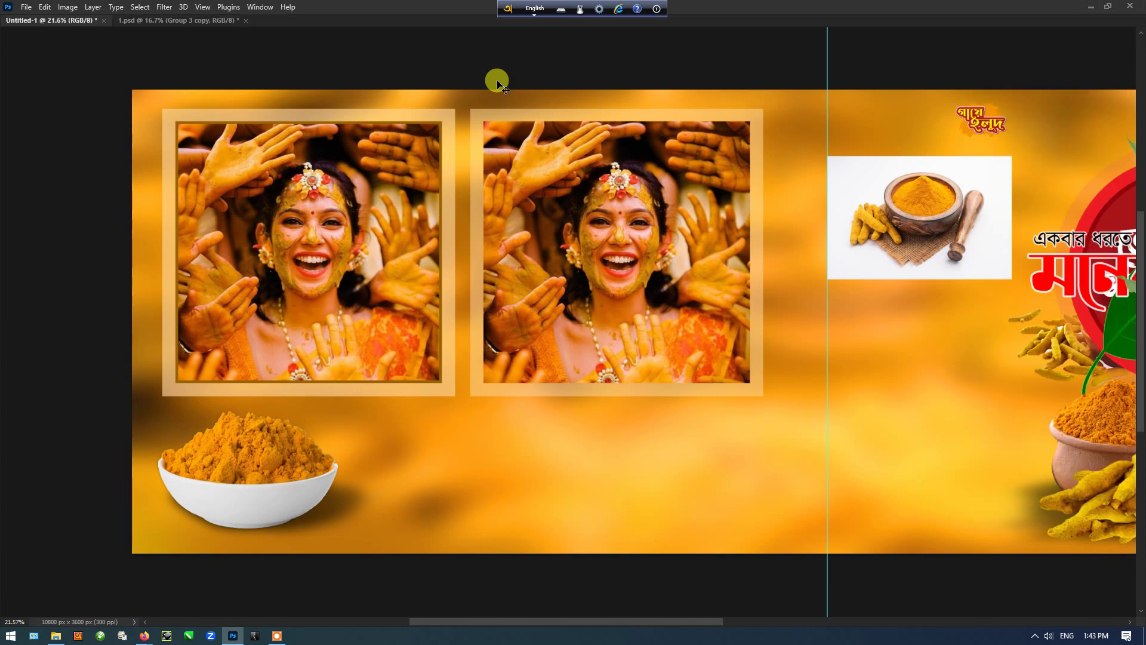
{"action": "key", "text": "Tab"}
{"action": "key", "text": "Tab"}
{"action": "key", "text": "Tab"}
{"action": "scroll", "coordinate": [494, 115], "scroll_direction": "down", "scroll_amount": 2}
{"action": "key", "text": "Tab"}
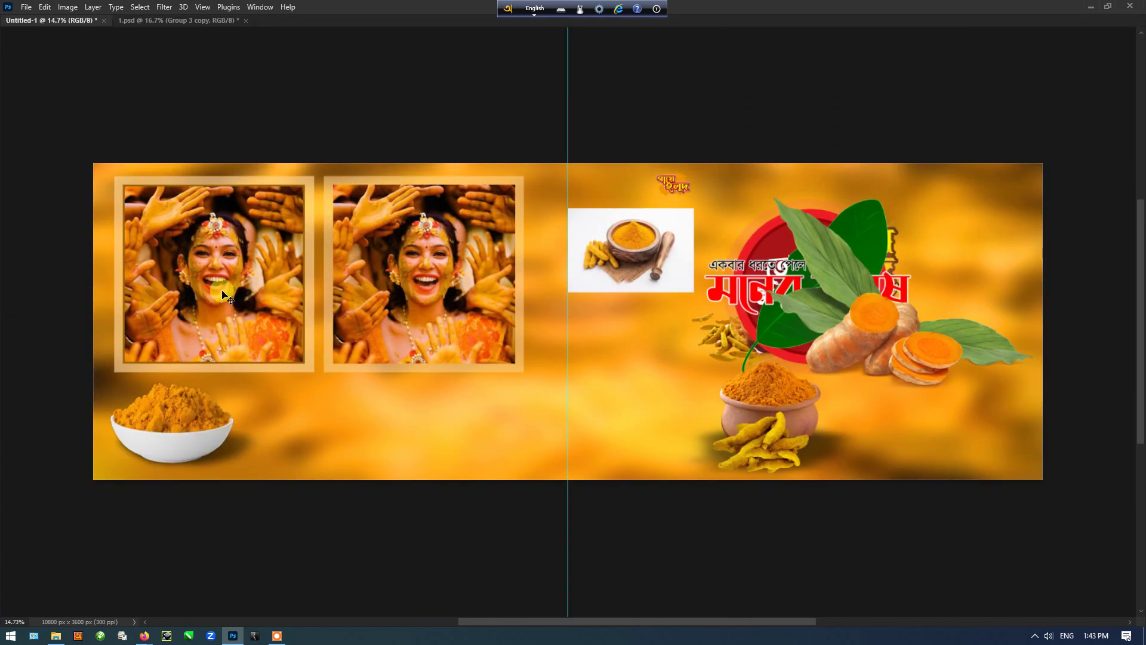
{"action": "scroll", "coordinate": [224, 294], "scroll_direction": "up", "scroll_amount": 2}
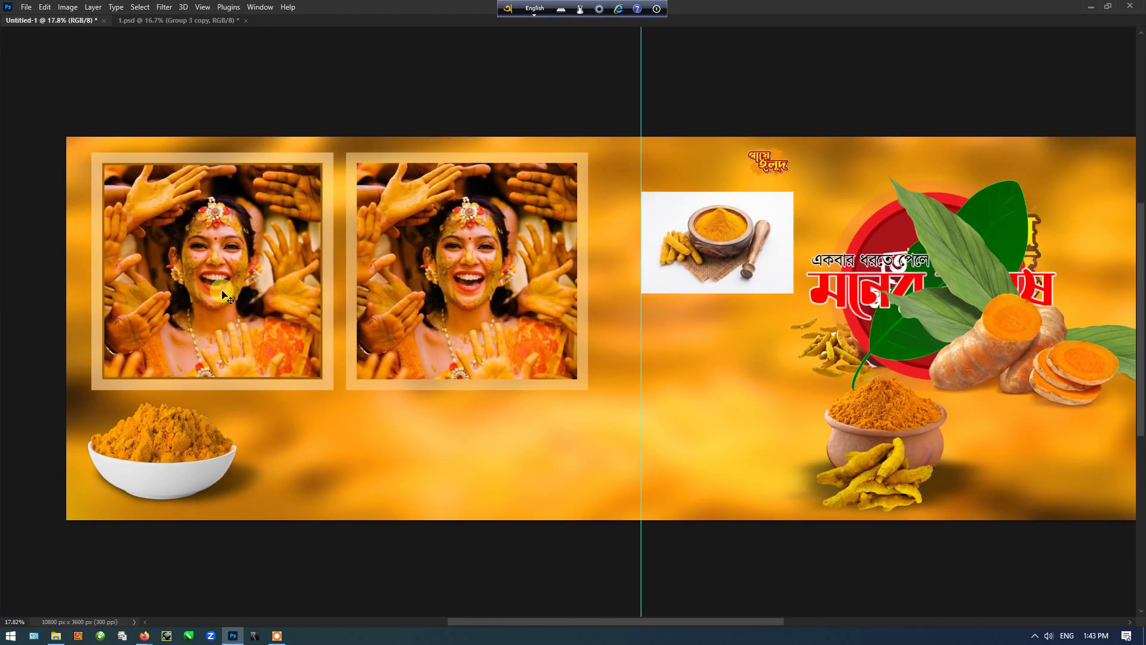
Step: Delete the right-hand framed bride photo together with its yellow square and border layer
{"action": "left_click", "coordinate": [469, 291]}
{"action": "key", "text": "Delete"}
{"action": "key", "text": "Delete"}
{"action": "key", "text": "Delete"}
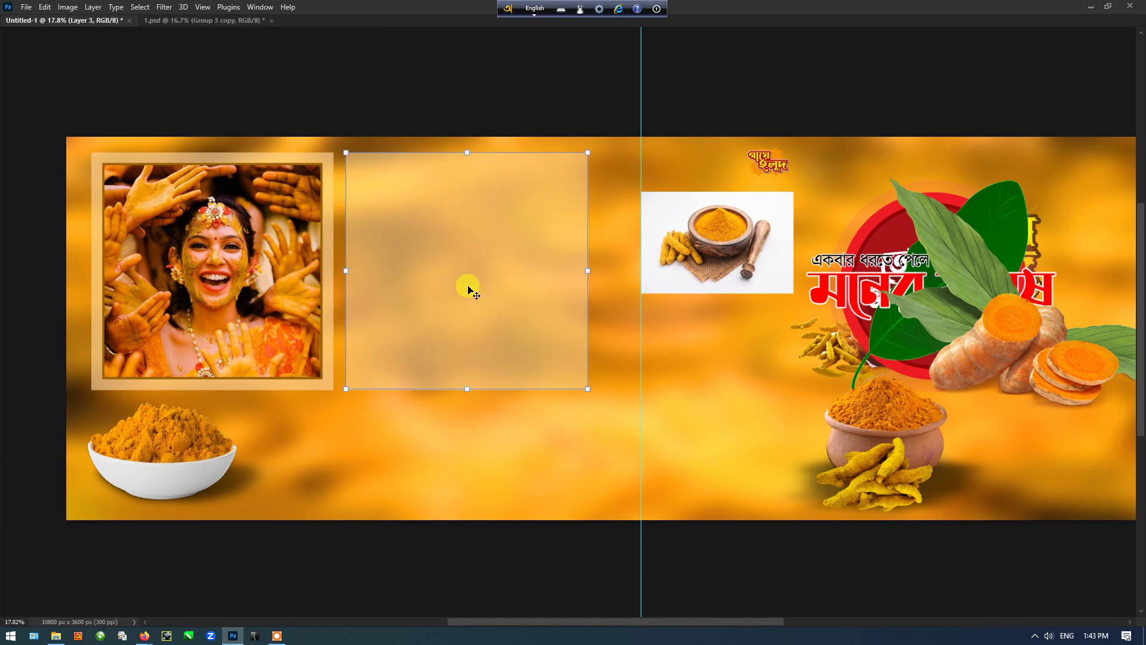
Step: Delete the remaining framed bride photo, its stroked yellow square and its border layer, leaving nothing selected
{"action": "key", "text": "Tab"}
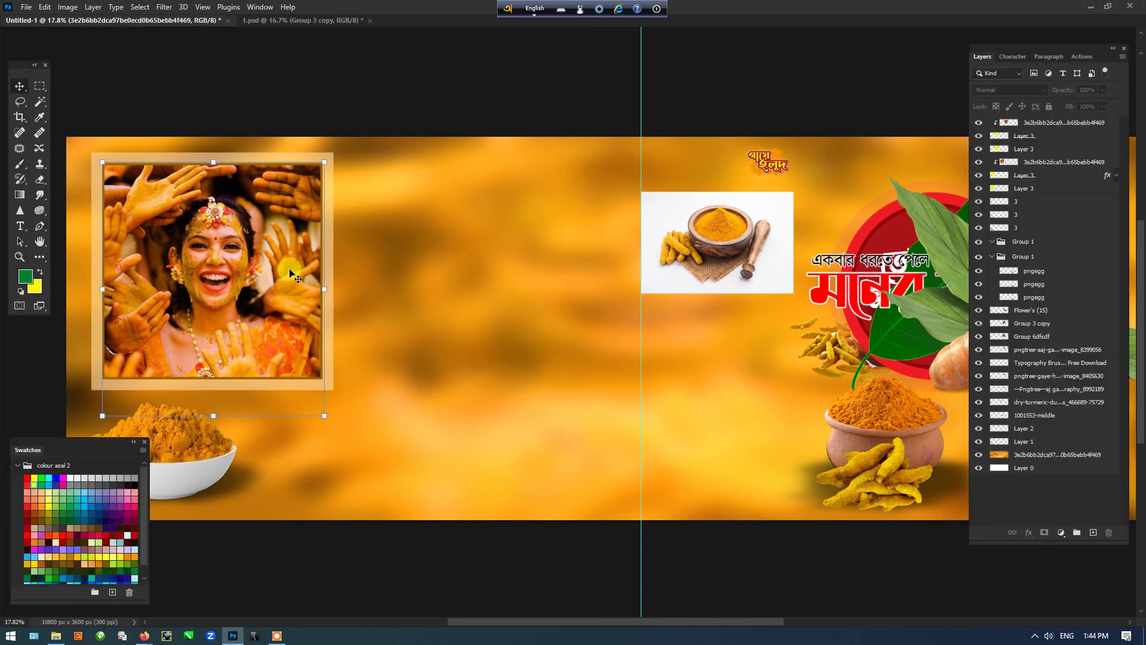
{"action": "left_click_drag", "start_coordinate": [254, 258], "coordinate": [419, 240]}
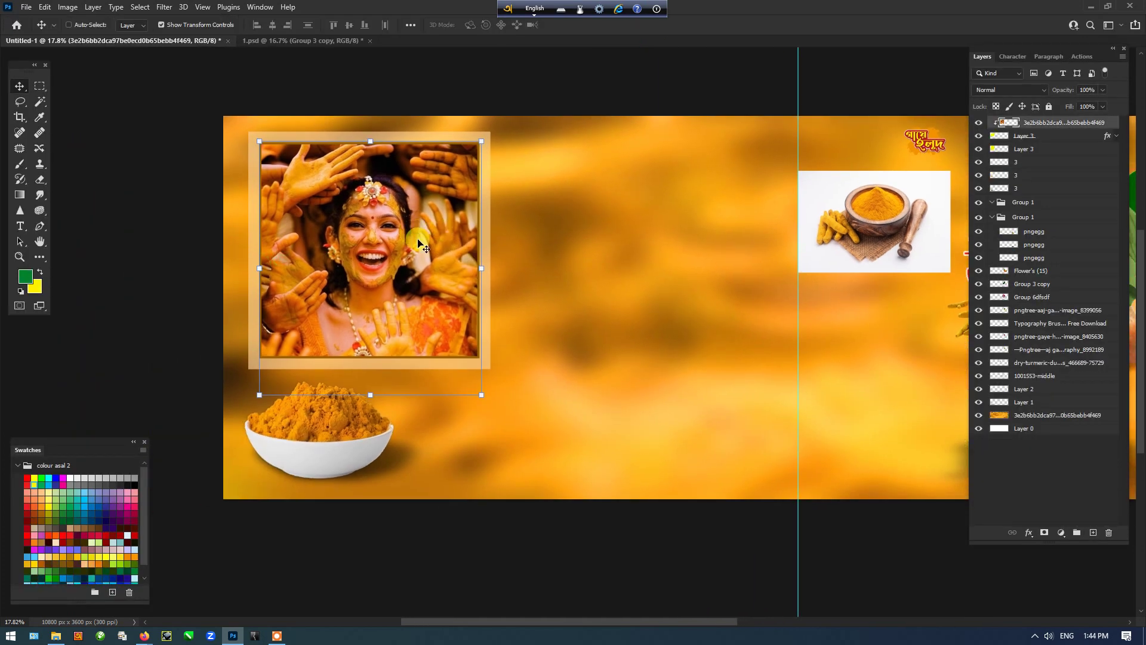
{"action": "key", "text": "Delete"}
{"action": "key", "text": "Delete"}
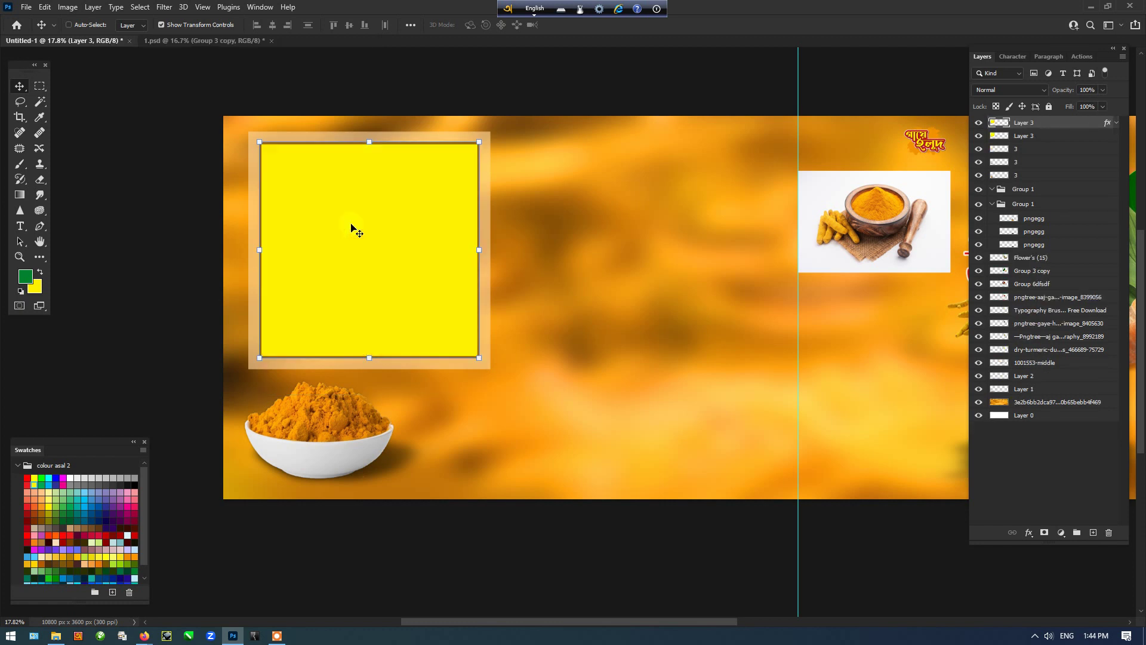
{"action": "key", "text": "Delete"}
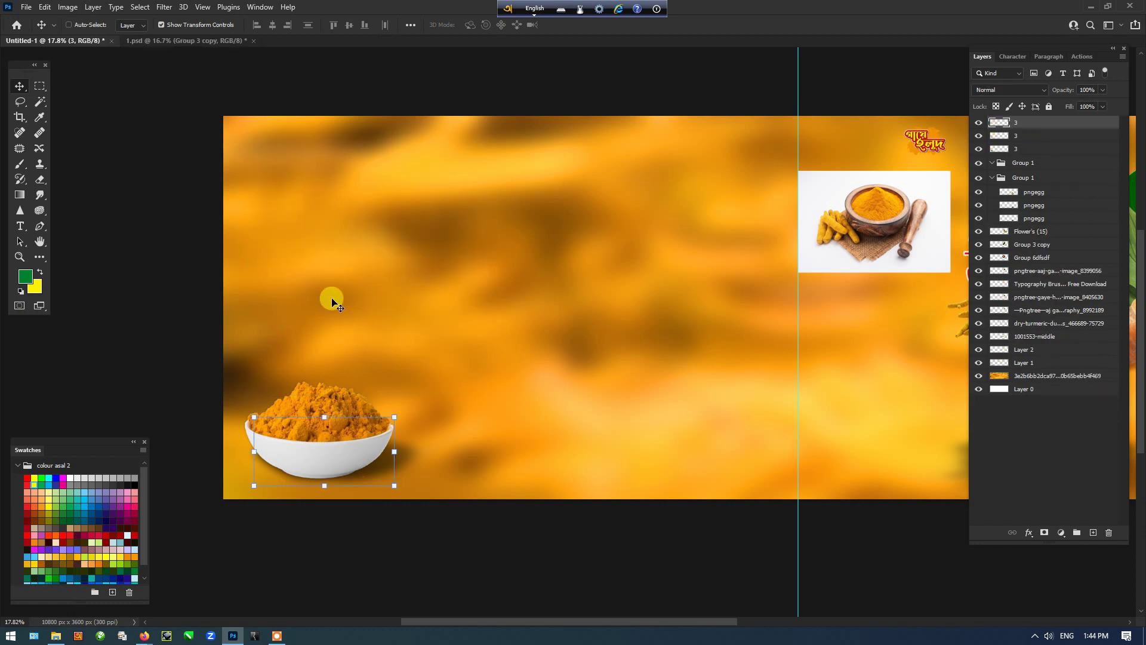
{"action": "left_click", "coordinate": [169, 233]}
{"action": "key", "text": "Tab"}
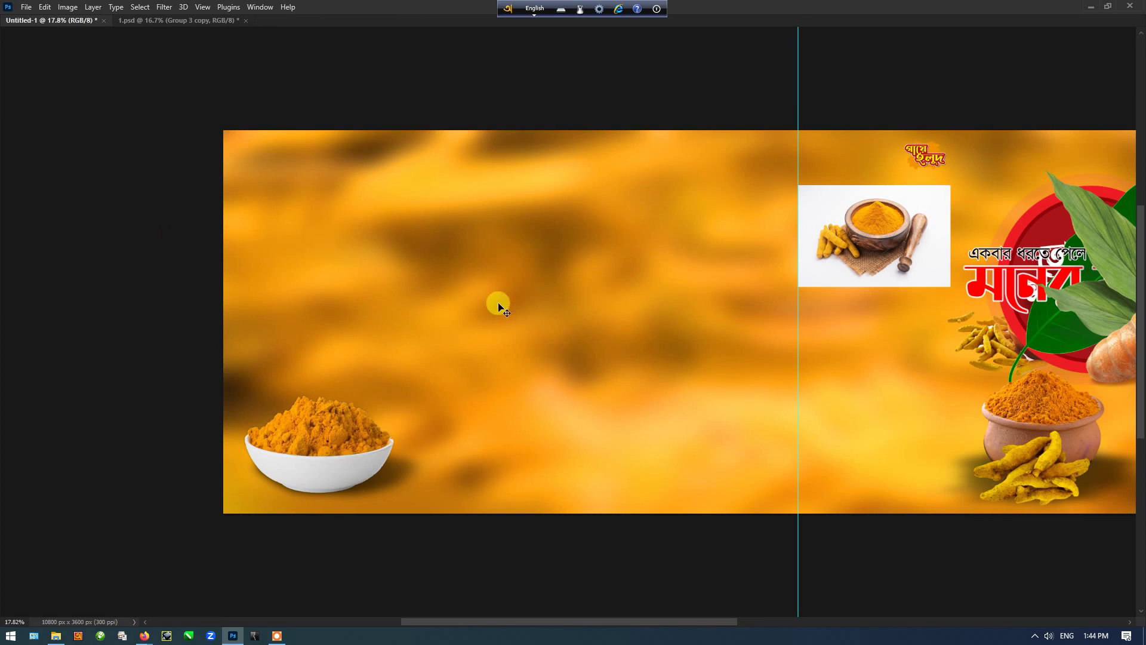
{"action": "scroll", "coordinate": [499, 303], "scroll_direction": "up", "scroll_amount": 1, "text": "alt"}
{"action": "left_click_drag", "start_coordinate": [435, 271], "coordinate": [338, 276]}
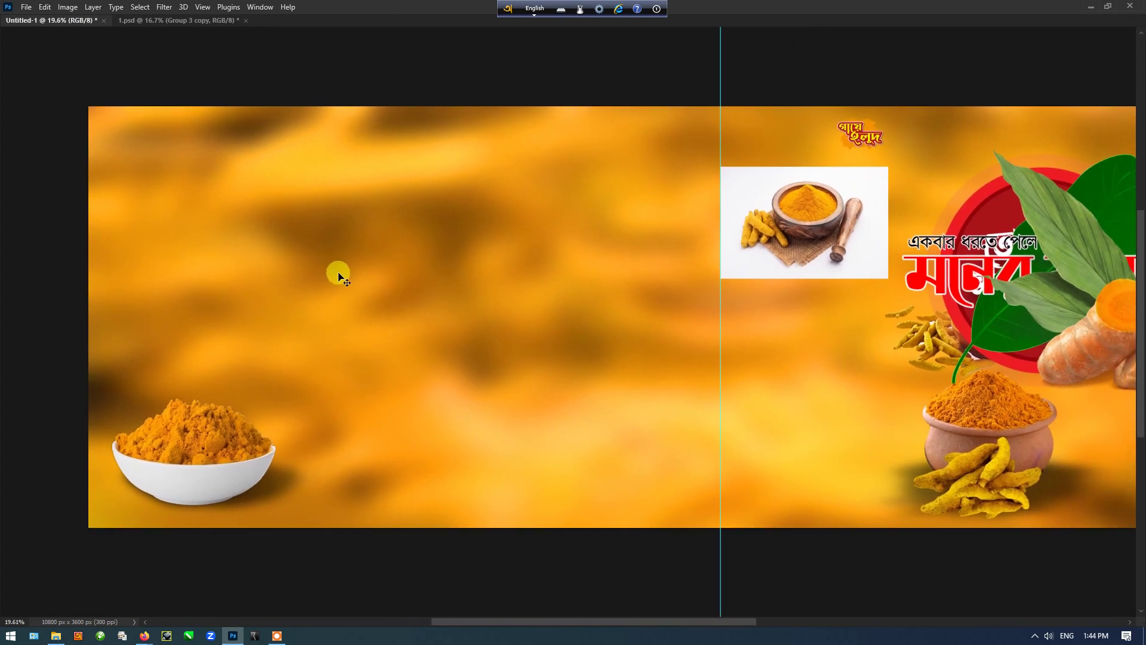
Step: Open the Musk folder inside Album Clip art on the Softwere (F:) drive in a window over the banner
{"action": "key", "text": "super+e"}
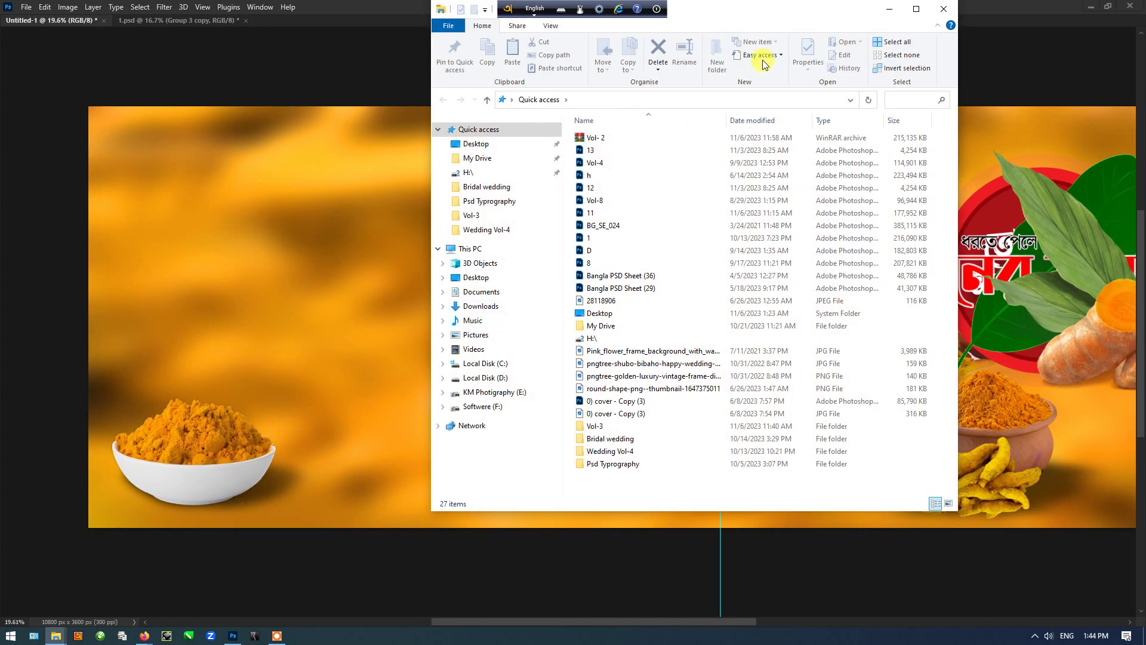
{"action": "double_click", "coordinate": [778, 13]}
{"action": "left_click", "coordinate": [108, 403]}
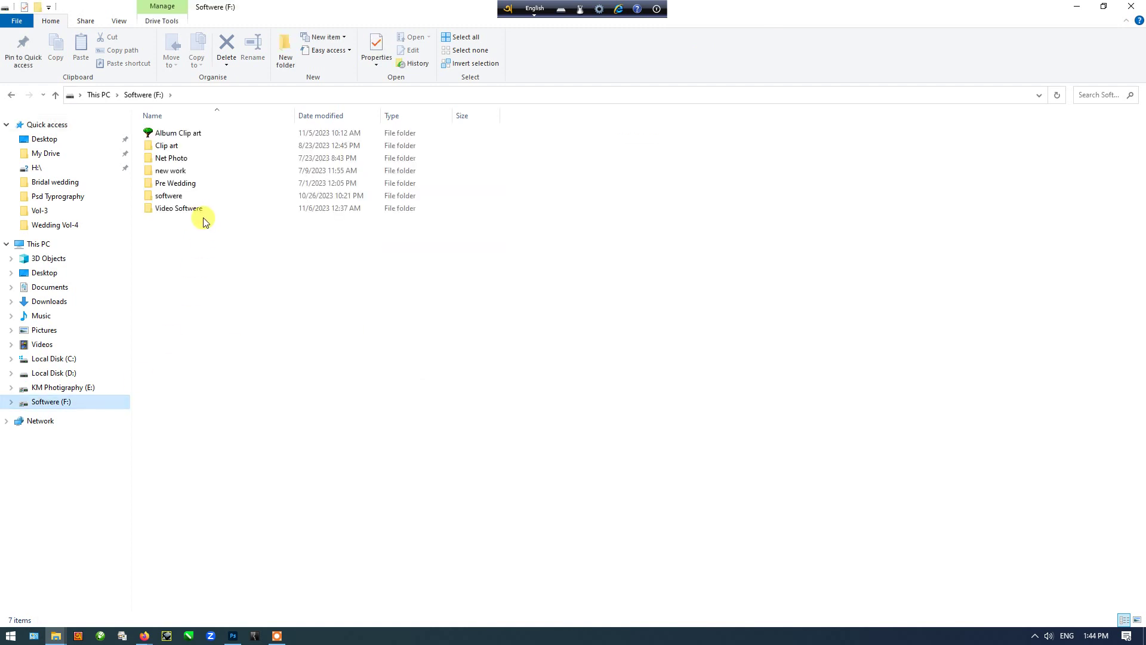
{"action": "double_click", "coordinate": [204, 137]}
{"action": "key", "text": "m"}
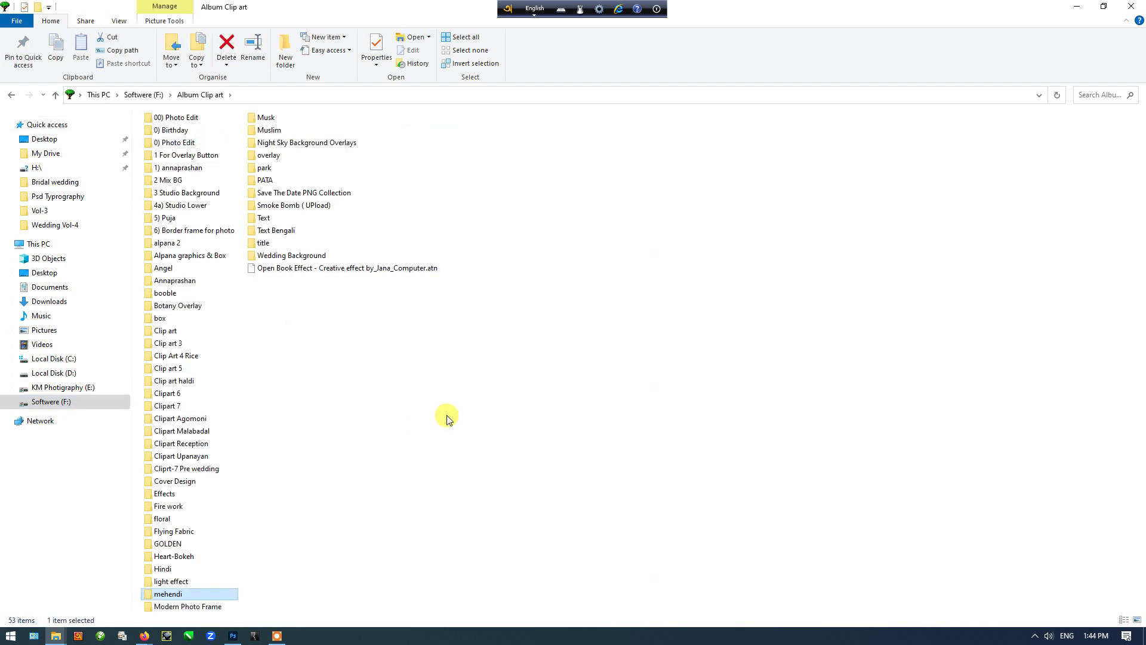
{"action": "key", "text": "m"}
{"action": "key", "text": "m"}
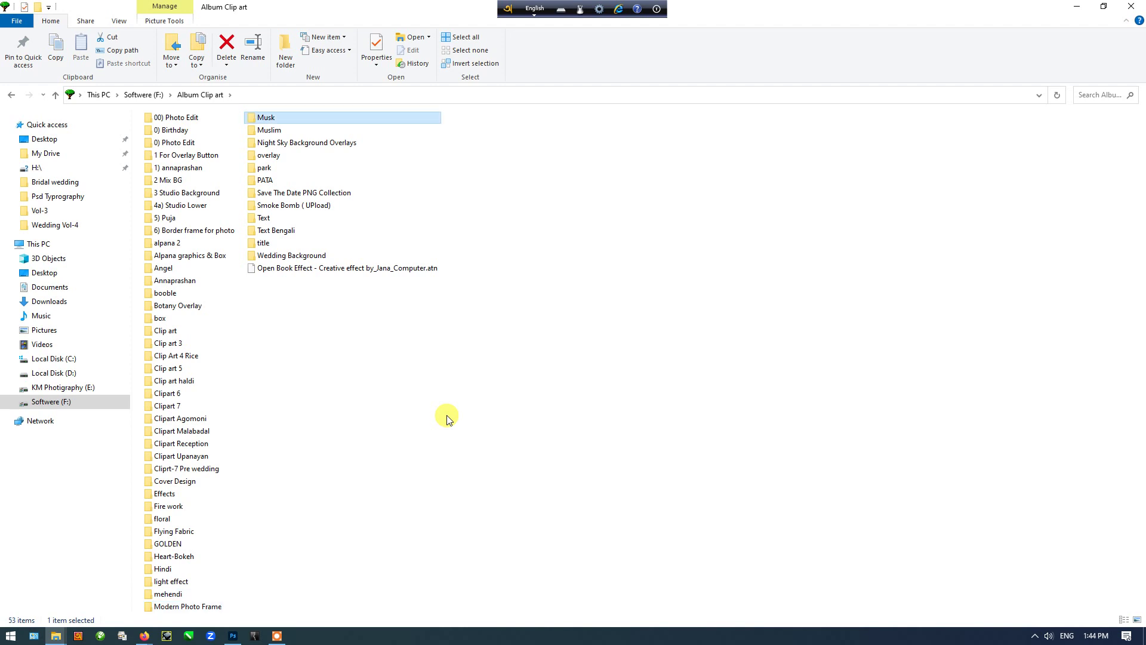
{"action": "key", "text": "Return"}
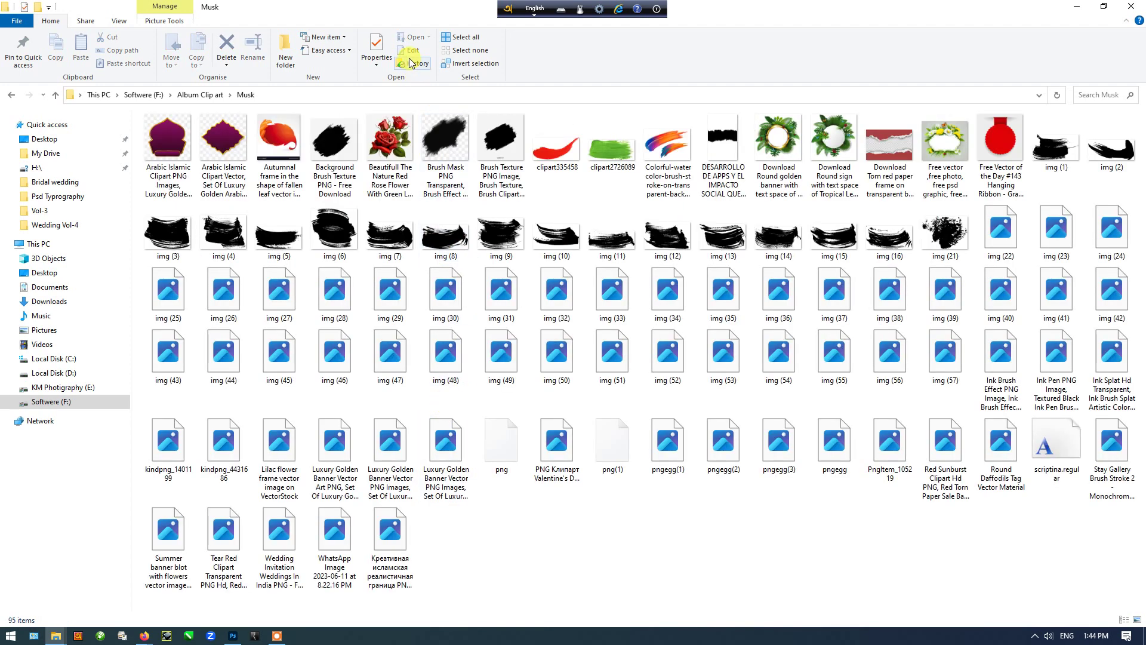
{"action": "left_click_drag", "start_coordinate": [396, 8], "coordinate": [744, 55]}
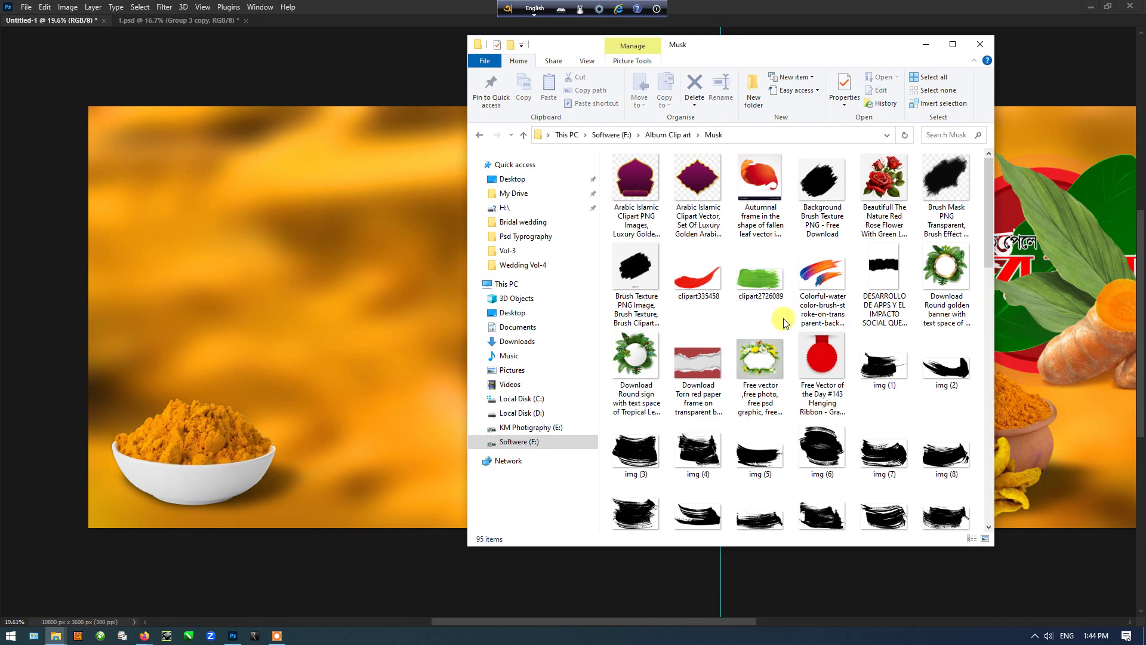
Step: Place the img (34) black brush stroke from the Musk folder into the banner
{"action": "scroll", "coordinate": [783, 319], "scroll_direction": "down", "scroll_amount": 5}
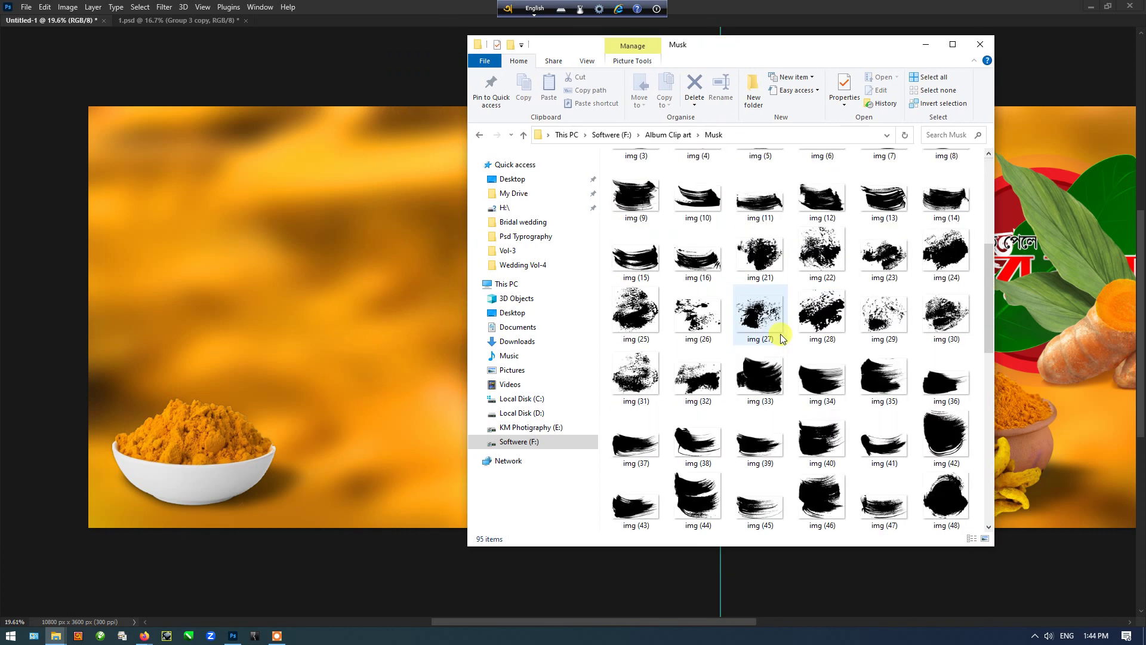
{"action": "scroll", "coordinate": [780, 334], "scroll_direction": "down", "scroll_amount": 3}
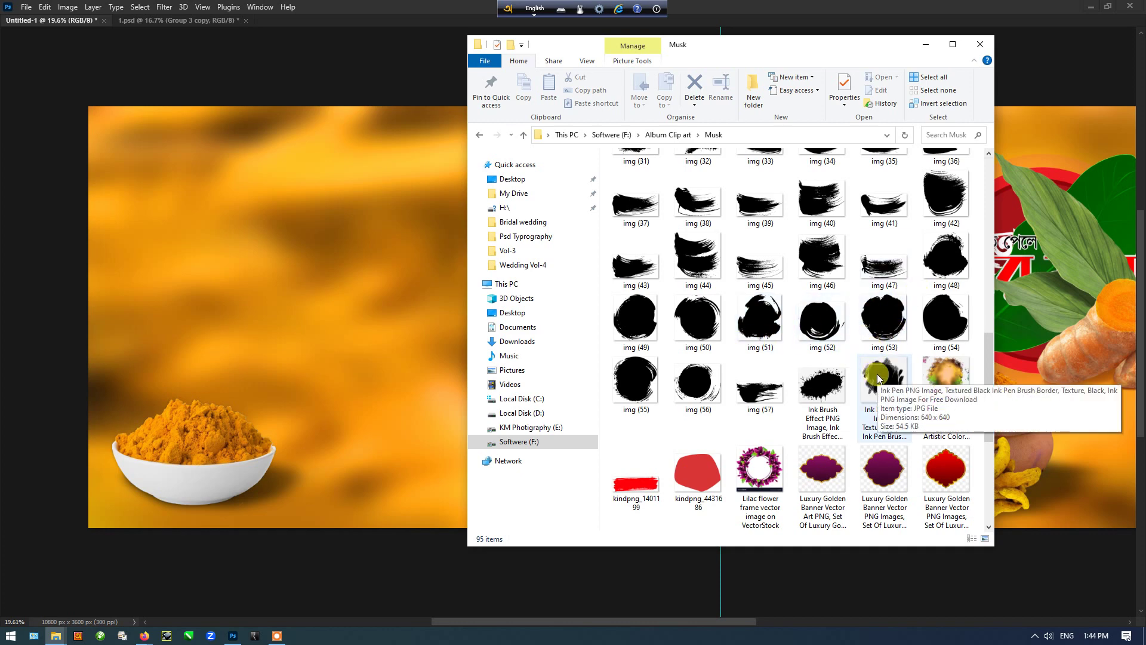
{"action": "scroll", "coordinate": [877, 376], "scroll_direction": "up", "scroll_amount": 3}
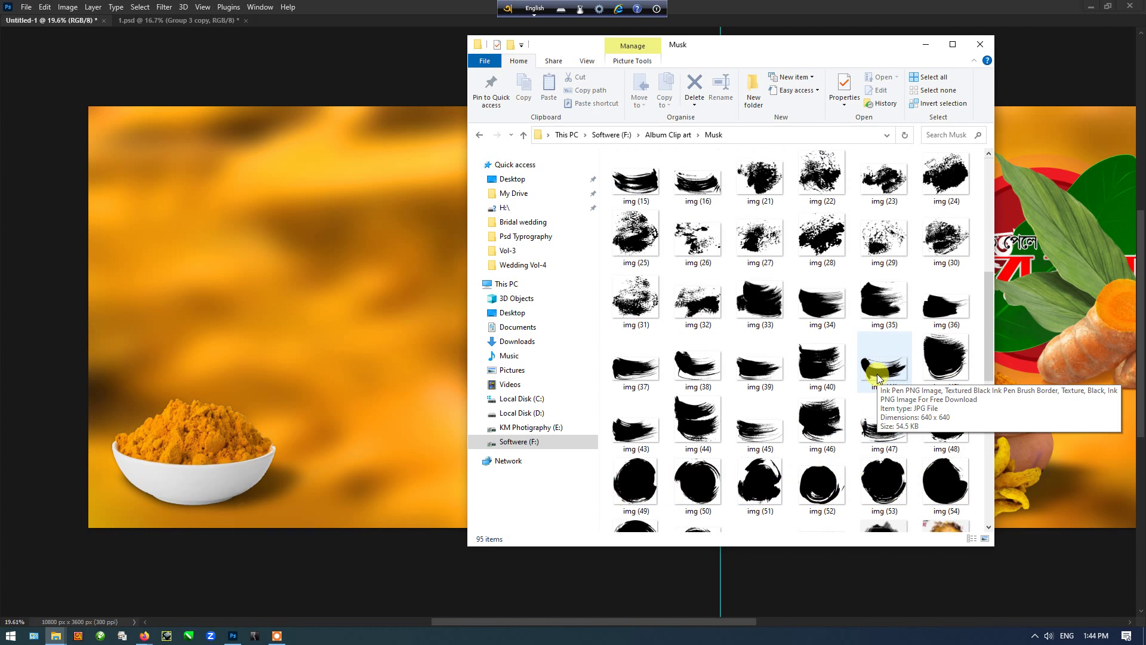
{"action": "left_click_drag", "start_coordinate": [826, 305], "coordinate": [328, 317]}
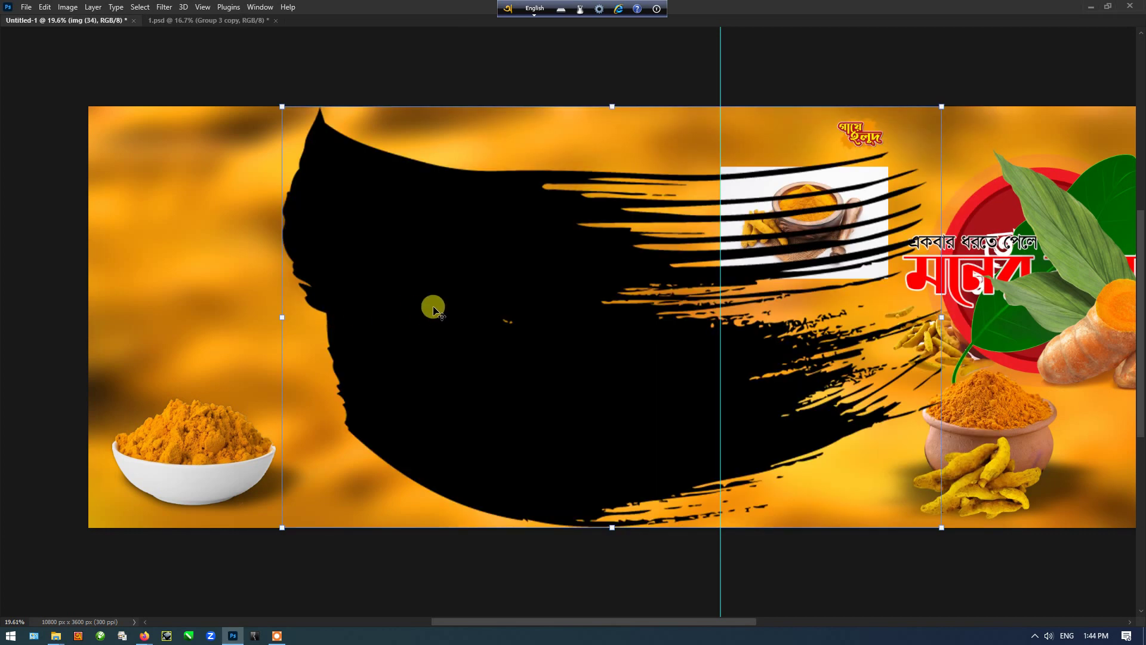
Step: Scale the placed brush stroke down to about 4179 x 2668 px and move it across the banner's centre guide
{"action": "scroll", "coordinate": [435, 307], "scroll_direction": "down", "scroll_amount": 2}
{"action": "left_click_drag", "start_coordinate": [853, 141], "coordinate": [712, 231]}
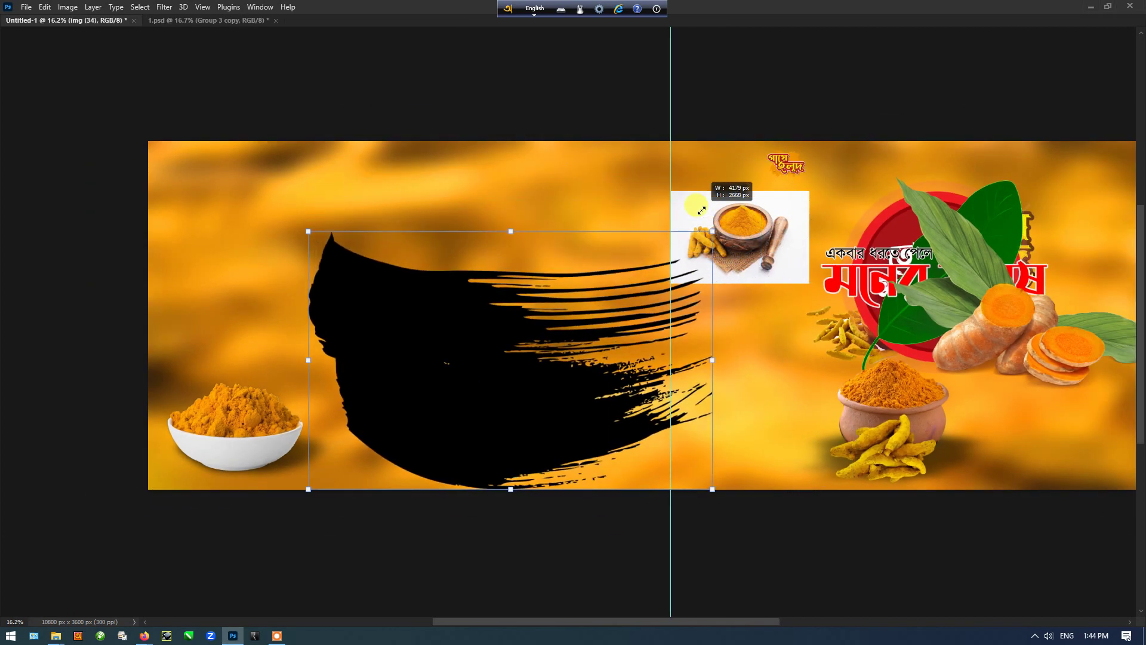
{"action": "key", "text": "Return"}
{"action": "key", "text": "Tab"}
{"action": "mouse_move", "coordinate": [544, 277]}
{"action": "left_mouse_down"}
{"action": "mouse_move", "coordinate": [506, 313]}
{"action": "mouse_move", "coordinate": [614, 287]}
{"action": "left_mouse_up"}
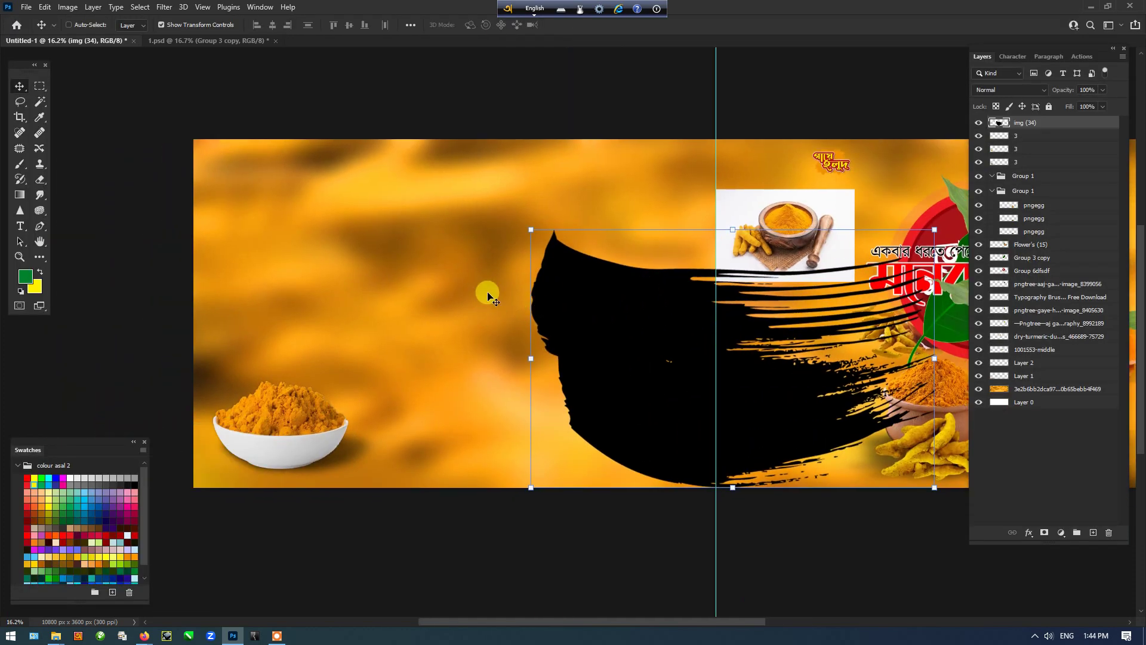
Step: Fill a rectangular selection above the white turmeric bowl with the yellow background colour on a new layer
{"action": "key", "text": "m"}
{"action": "left_click_drag", "start_coordinate": [266, 203], "coordinate": [426, 330]}
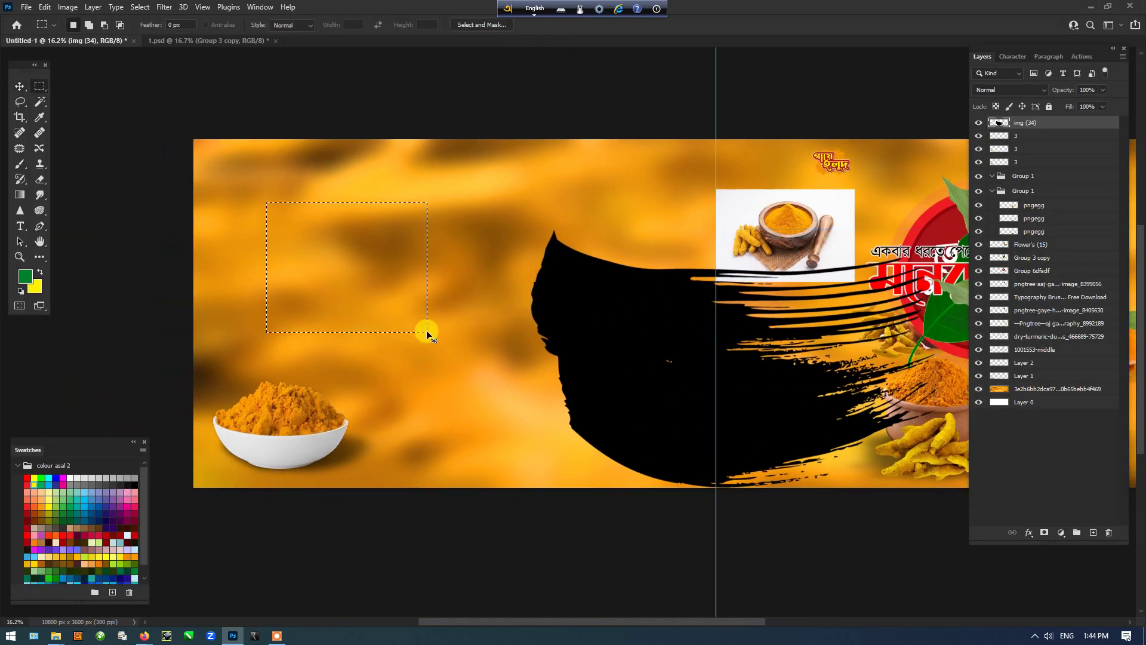
{"action": "key", "text": "ctrl+alt+shift+n"}
{"action": "key", "text": "ctrl+Delete"}
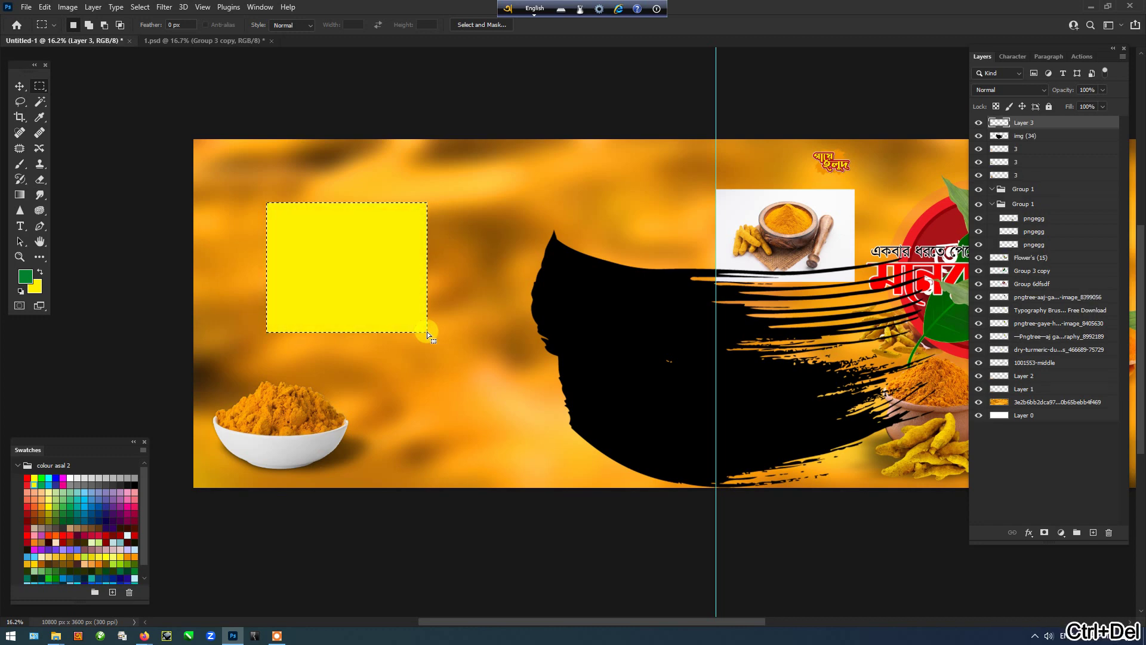
{"action": "key", "text": "ctrl+t"}
{"action": "scroll", "coordinate": [427, 332], "scroll_direction": "down", "scroll_amount": 2}
{"action": "key", "text": "Tab"}
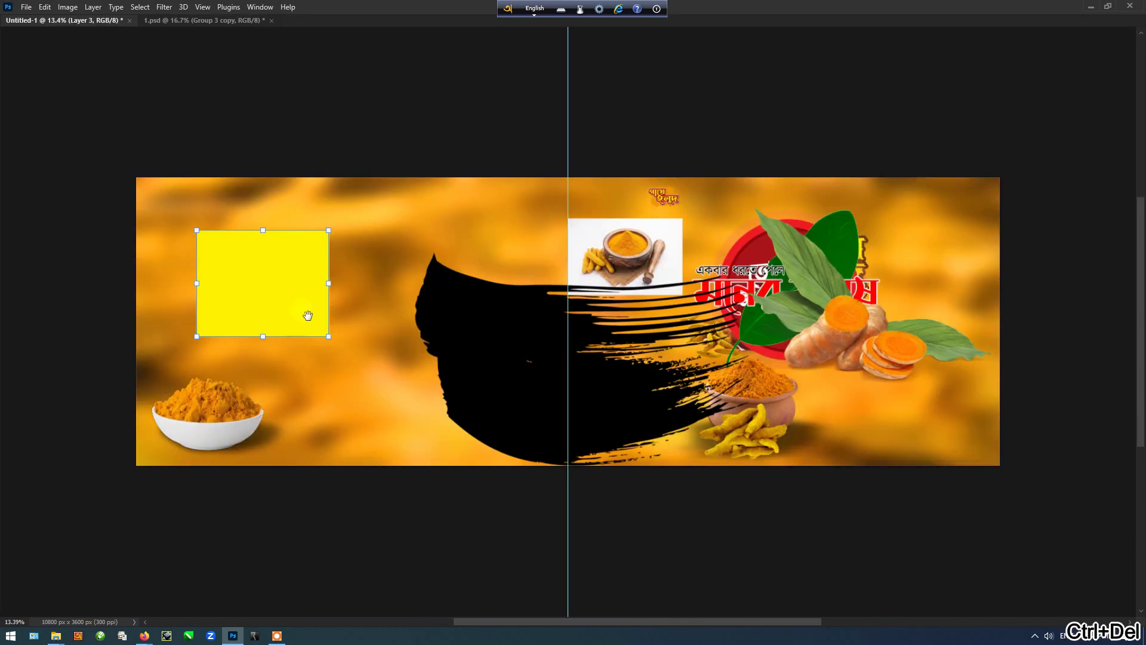
Step: Move the yellow rectangle to the banner's upper-left area, enlarge it, and delete its layer
{"action": "scroll", "coordinate": [257, 411], "scroll_direction": "up", "scroll_amount": 4}
{"action": "left_click", "coordinate": [257, 409]}
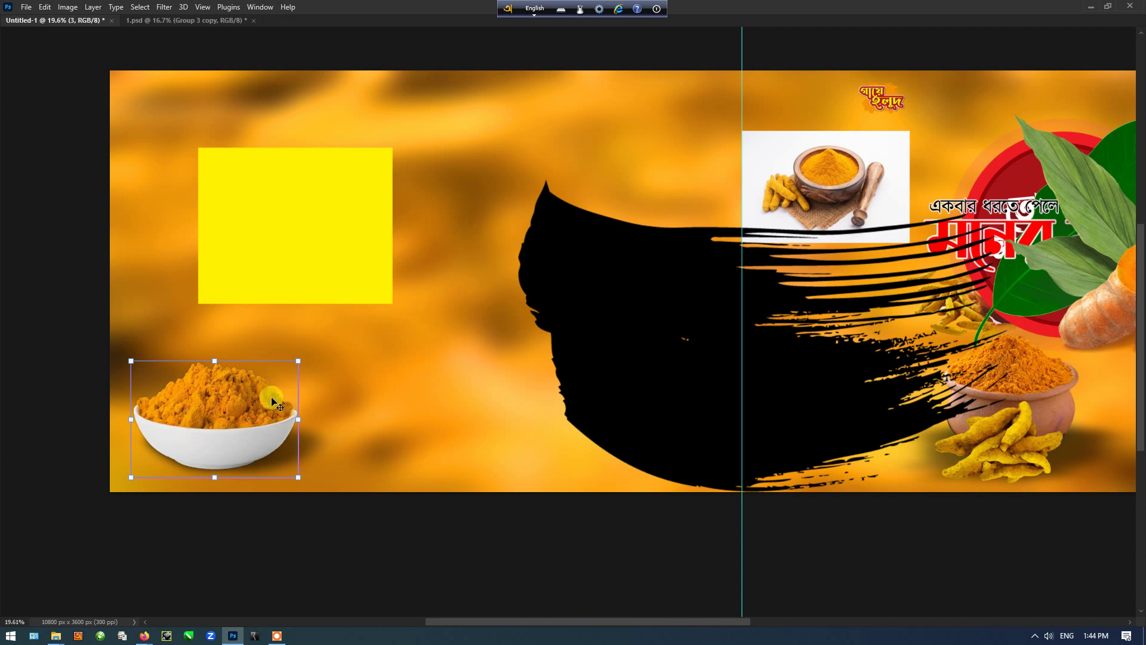
{"action": "scroll", "coordinate": [202, 422], "scroll_direction": "up", "scroll_amount": 4}
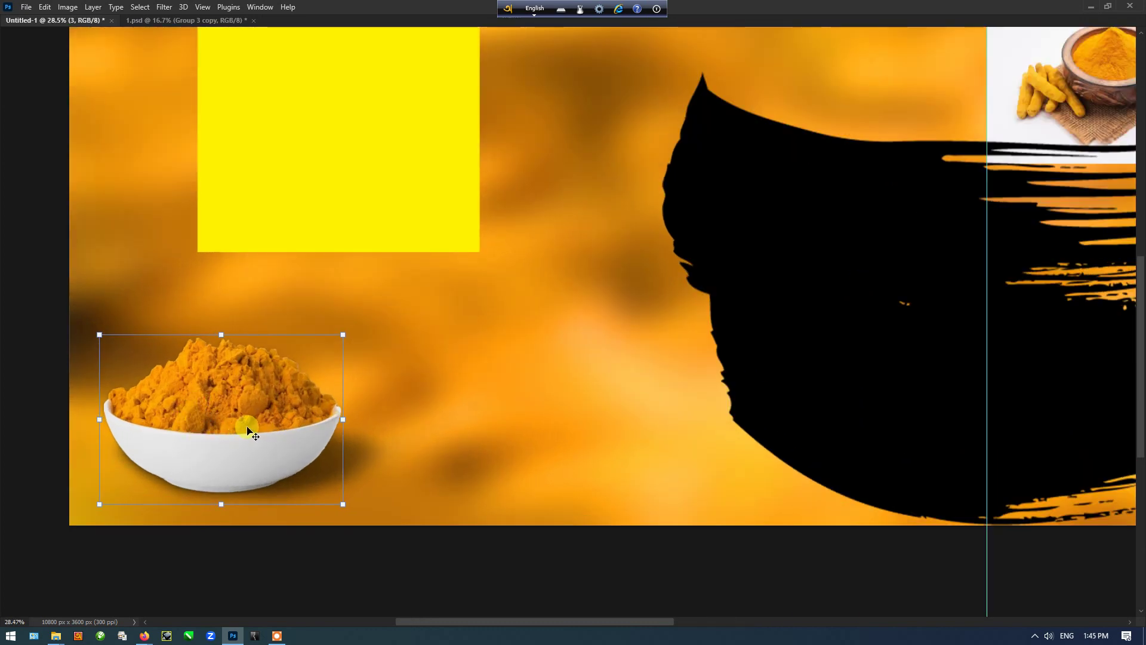
{"action": "scroll", "coordinate": [248, 428], "scroll_direction": "down", "scroll_amount": 6}
{"action": "left_click_drag", "start_coordinate": [312, 308], "coordinate": [286, 234]}
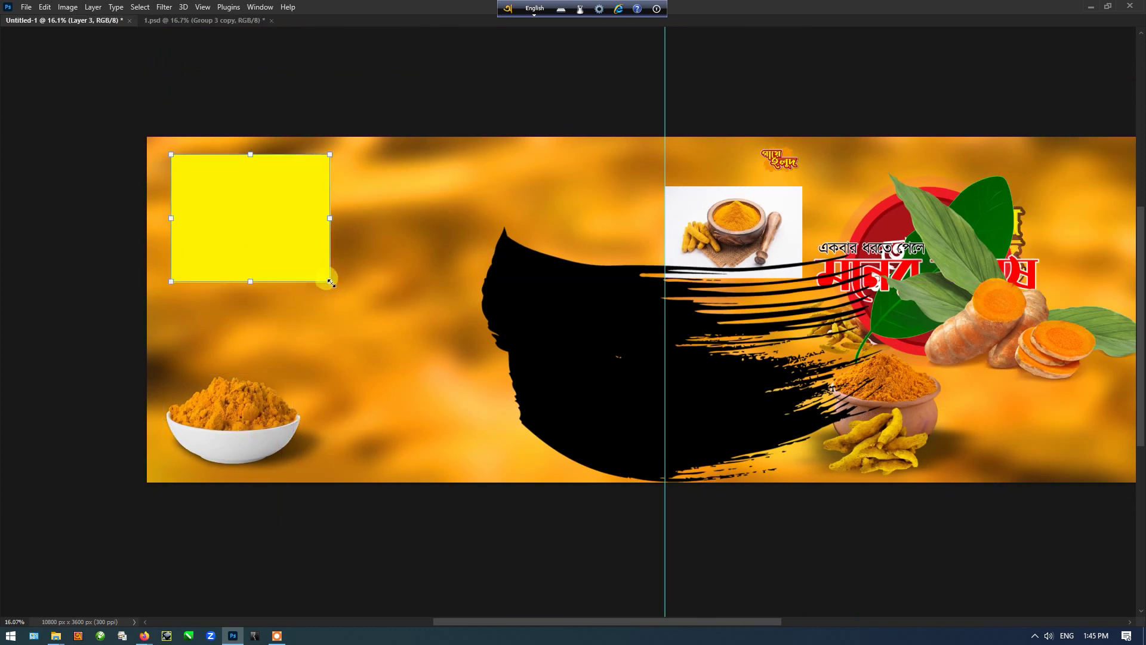
{"action": "left_click_drag", "start_coordinate": [330, 281], "coordinate": [365, 310]}
{"action": "left_click_drag", "start_coordinate": [276, 316], "coordinate": [260, 348]}
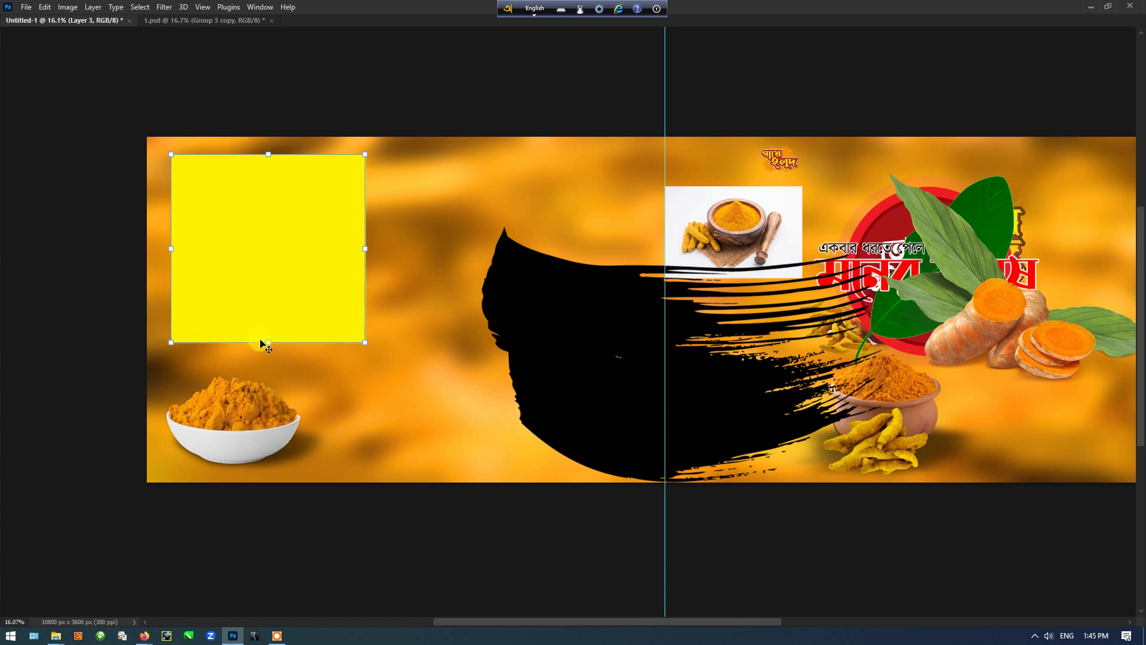
{"action": "key", "text": "Delete"}
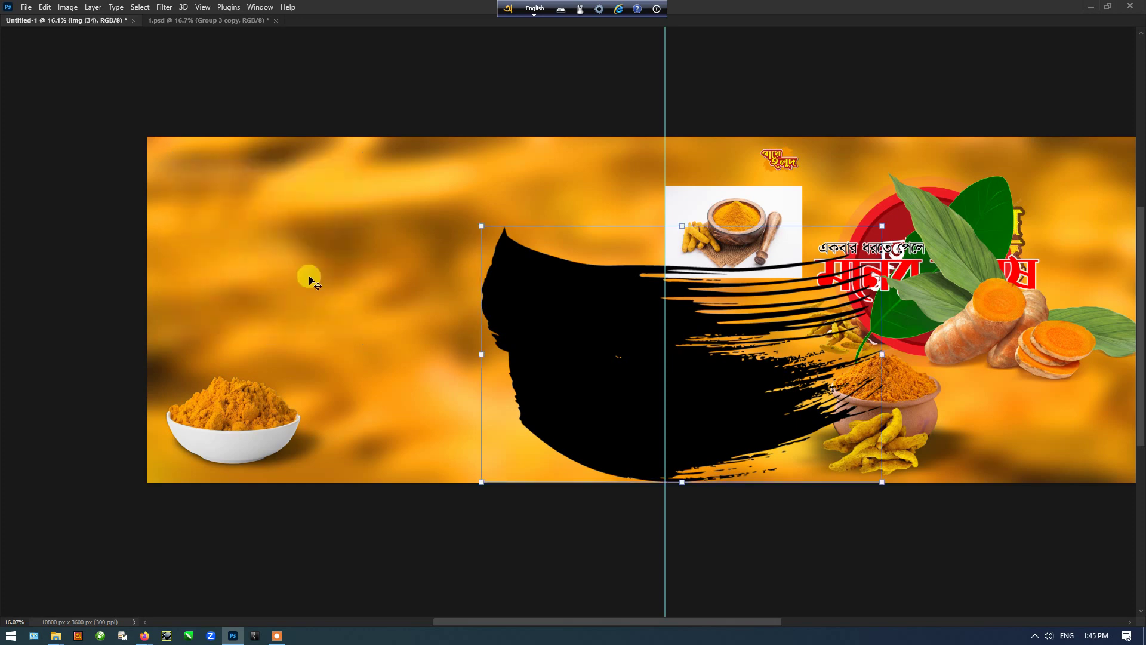
Step: Move the brush stroke to the banner's left end, flip it horizontally and rotate it so its bristles point down
{"action": "mouse_move", "coordinate": [534, 318]}
{"action": "left_mouse_down"}
{"action": "mouse_move", "coordinate": [306, 248]}
{"action": "mouse_move", "coordinate": [276, 255]}
{"action": "left_mouse_up"}
{"action": "key", "text": "ctrl+t"}
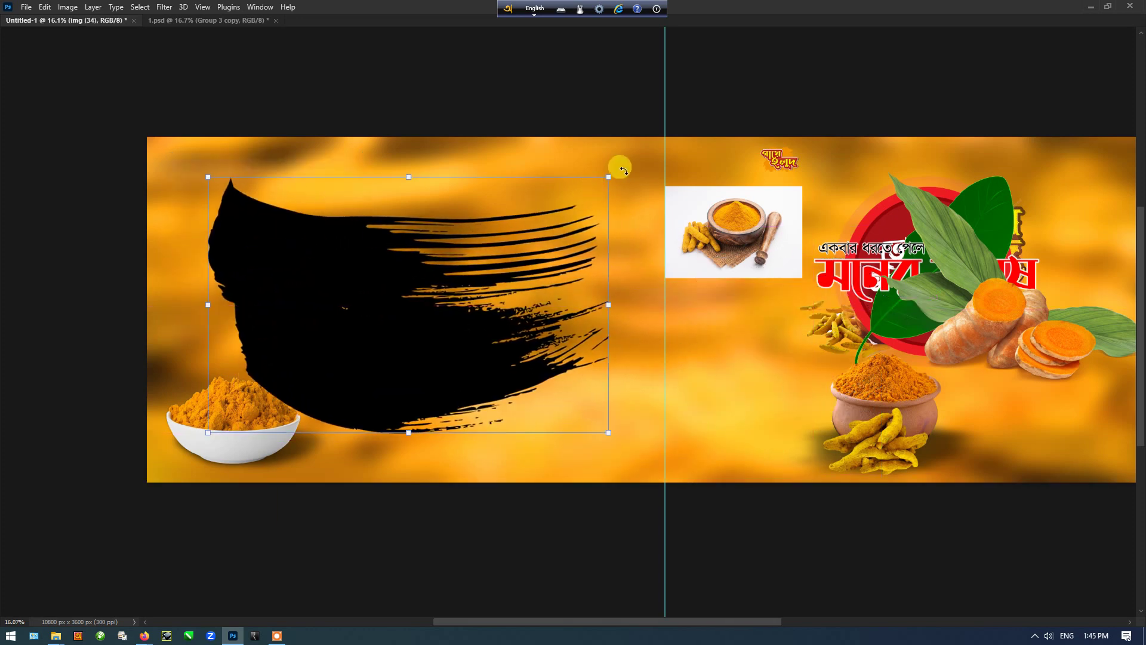
{"action": "mouse_move", "coordinate": [616, 164]}
{"action": "left_mouse_down"}
{"action": "mouse_move", "coordinate": [634, 243]}
{"action": "mouse_move", "coordinate": [340, 478]}
{"action": "mouse_move", "coordinate": [404, 338]}
{"action": "left_mouse_up"}
{"action": "right_click", "coordinate": [412, 310]}
{"action": "left_click", "coordinate": [472, 528]}
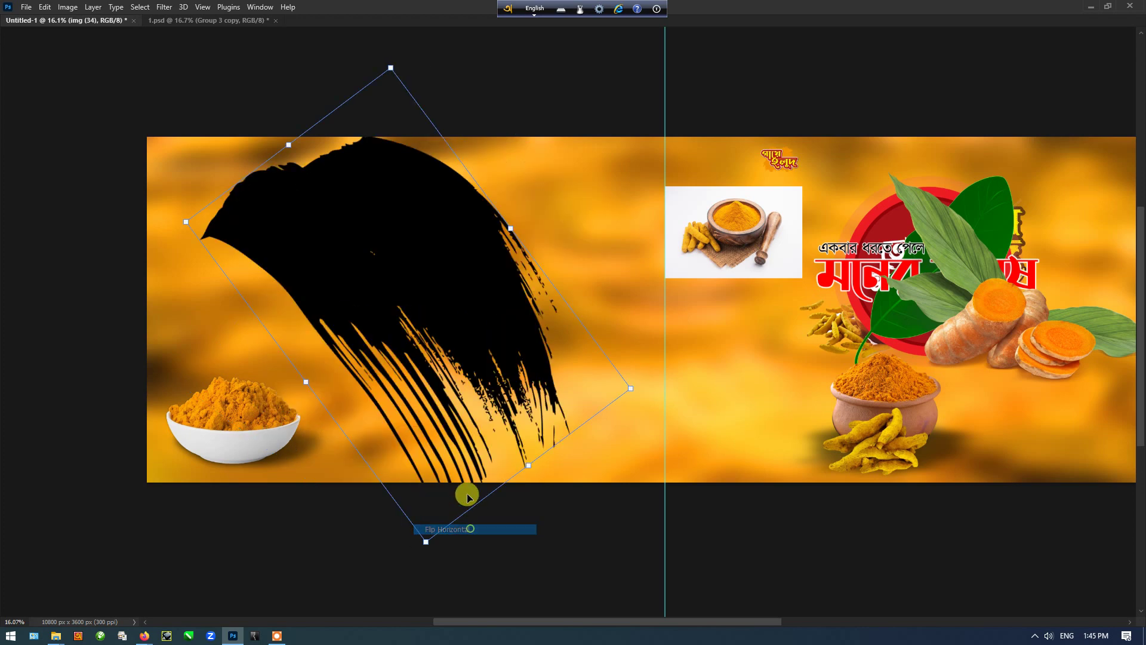
{"action": "mouse_move", "coordinate": [609, 325]}
{"action": "left_mouse_down"}
{"action": "mouse_move", "coordinate": [583, 442]}
{"action": "mouse_move", "coordinate": [478, 499]}
{"action": "left_mouse_up"}
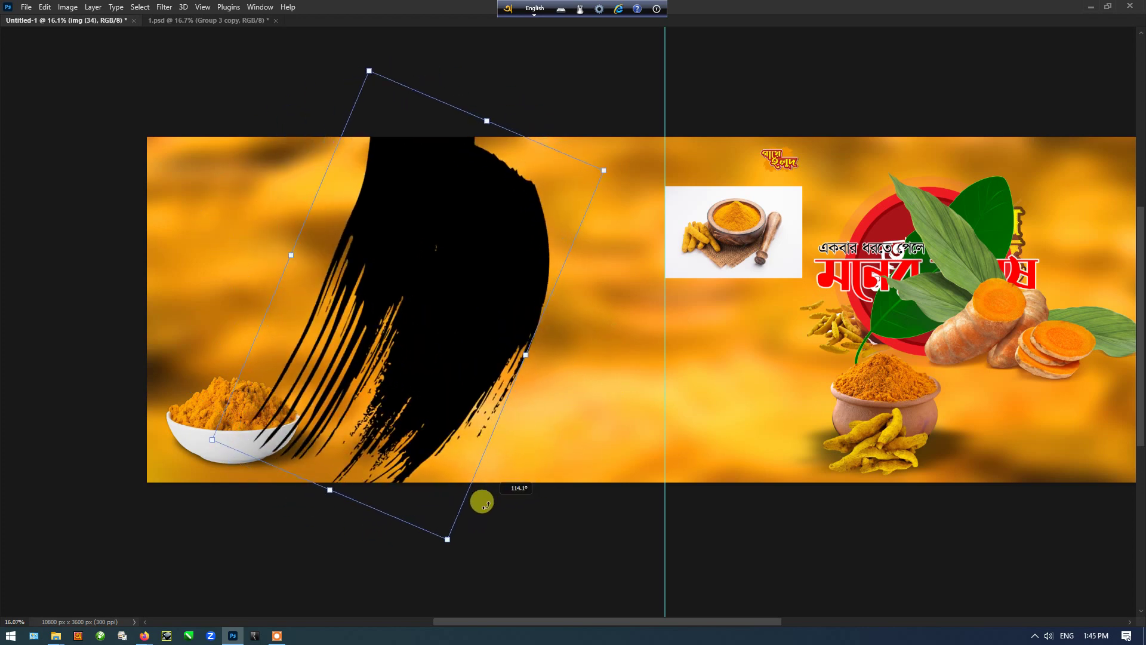
{"action": "left_click_drag", "start_coordinate": [495, 359], "coordinate": [333, 417]}
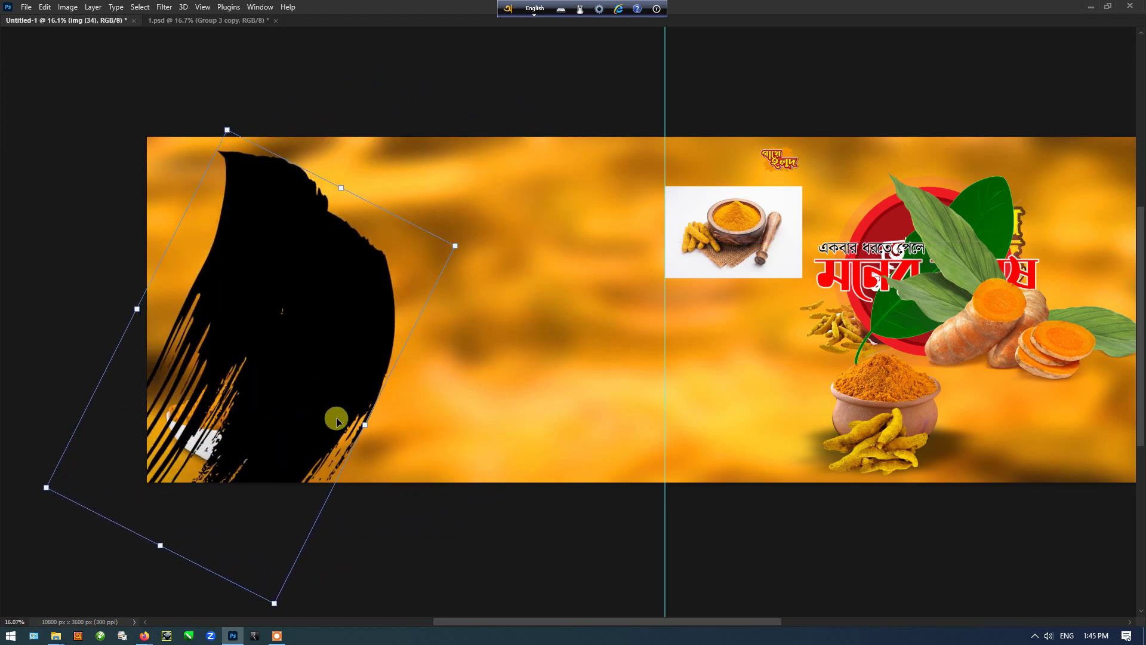
{"action": "key", "text": "Return"}
Step: Stack the brush stroke just above the blurred background image, turn it more upright and position it behind the white turmeric bowl
{"action": "key", "text": "ctrl+["}
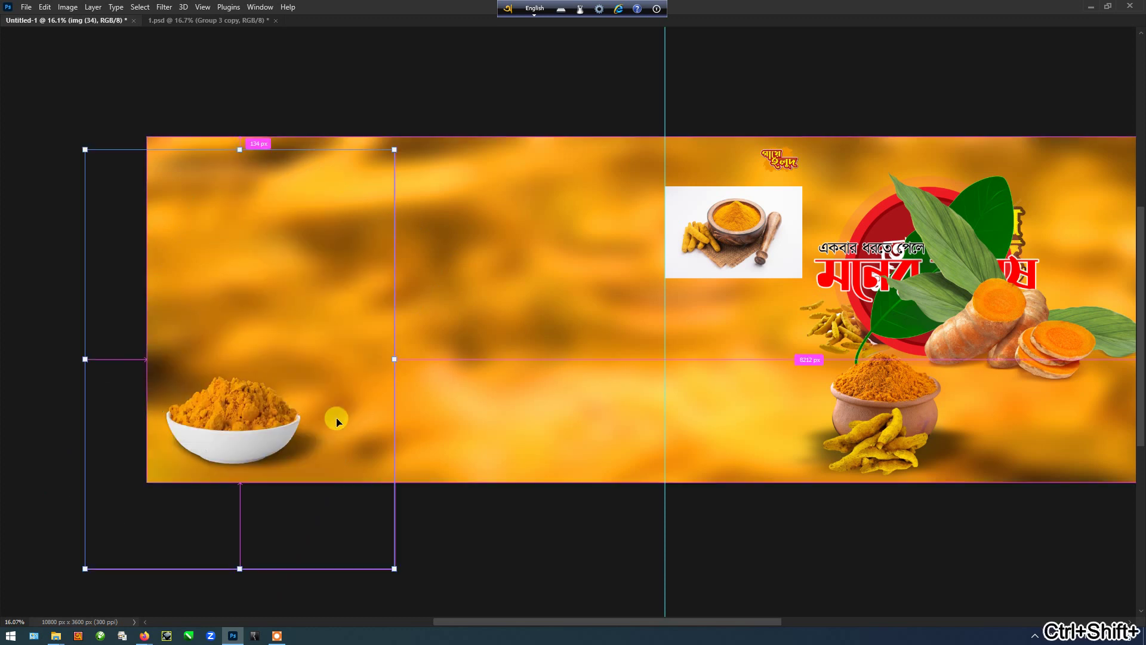
{"action": "left_click_drag", "start_coordinate": [338, 401], "coordinate": [333, 391]}
{"action": "mouse_move", "coordinate": [382, 134]}
{"action": "left_mouse_down"}
{"action": "mouse_move", "coordinate": [345, 174]}
{"action": "mouse_move", "coordinate": [350, 186]}
{"action": "left_mouse_up"}
{"action": "left_click_drag", "start_coordinate": [327, 224], "coordinate": [352, 170]}
{"action": "left_click_drag", "start_coordinate": [417, 187], "coordinate": [389, 145]}
{"action": "key", "text": "Escape"}
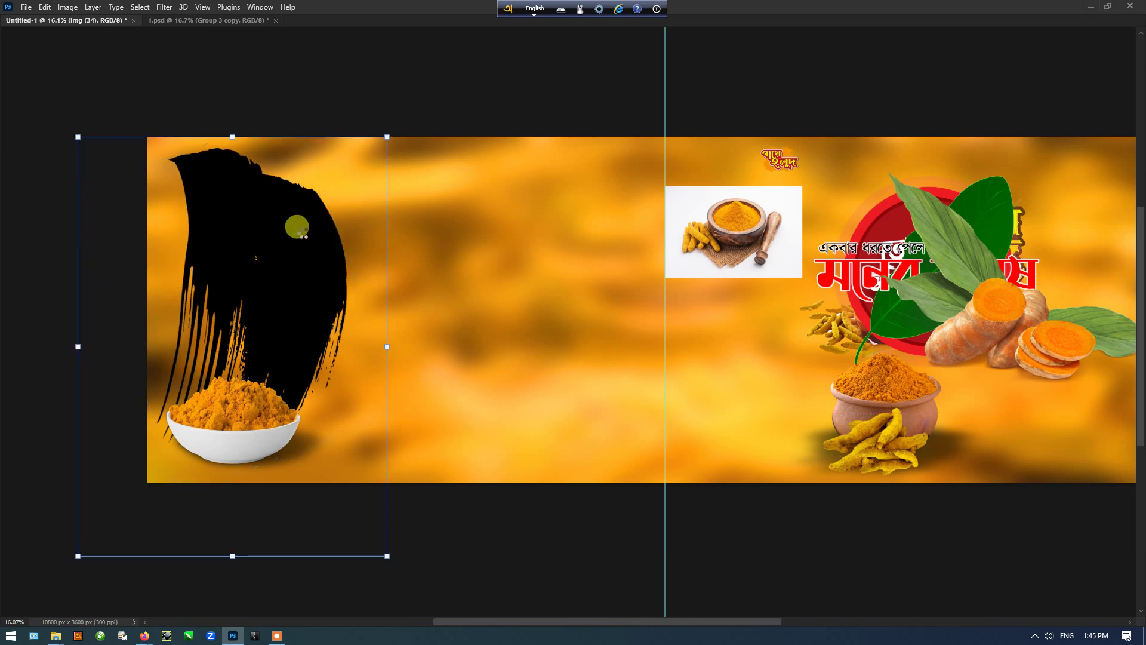
Step: Create a yellow-filled upright rectangle on a new layer beside the brush stroke and shift it towards the centre guide
{"action": "scroll", "coordinate": [304, 234], "scroll_direction": "up", "scroll_amount": 2}
{"action": "key", "text": "Tab"}
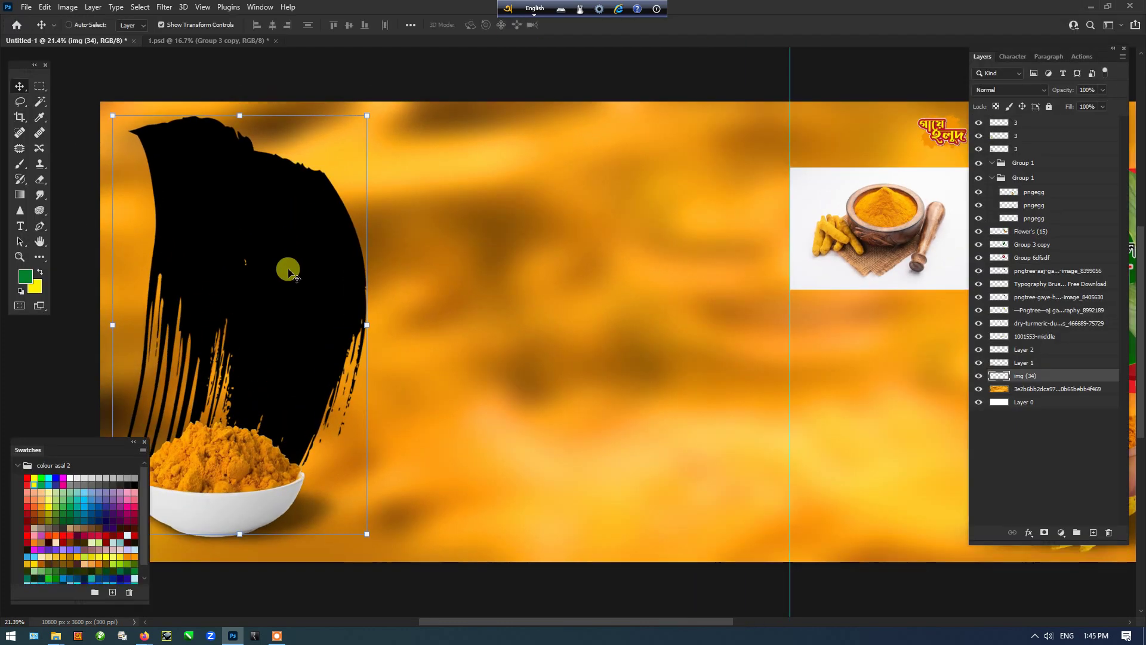
{"action": "left_click_drag", "start_coordinate": [341, 261], "coordinate": [373, 263]}
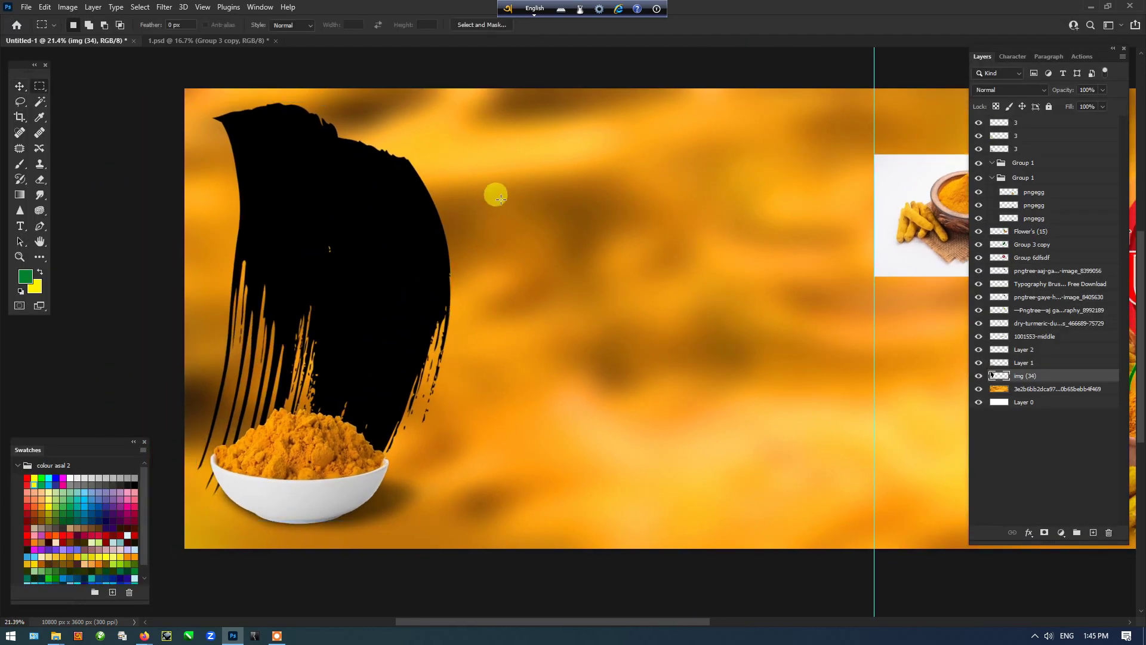
{"action": "key", "text": "m"}
{"action": "left_click_drag", "start_coordinate": [521, 131], "coordinate": [720, 368]}
{"action": "key", "text": "ctrl+alt+shift+n"}
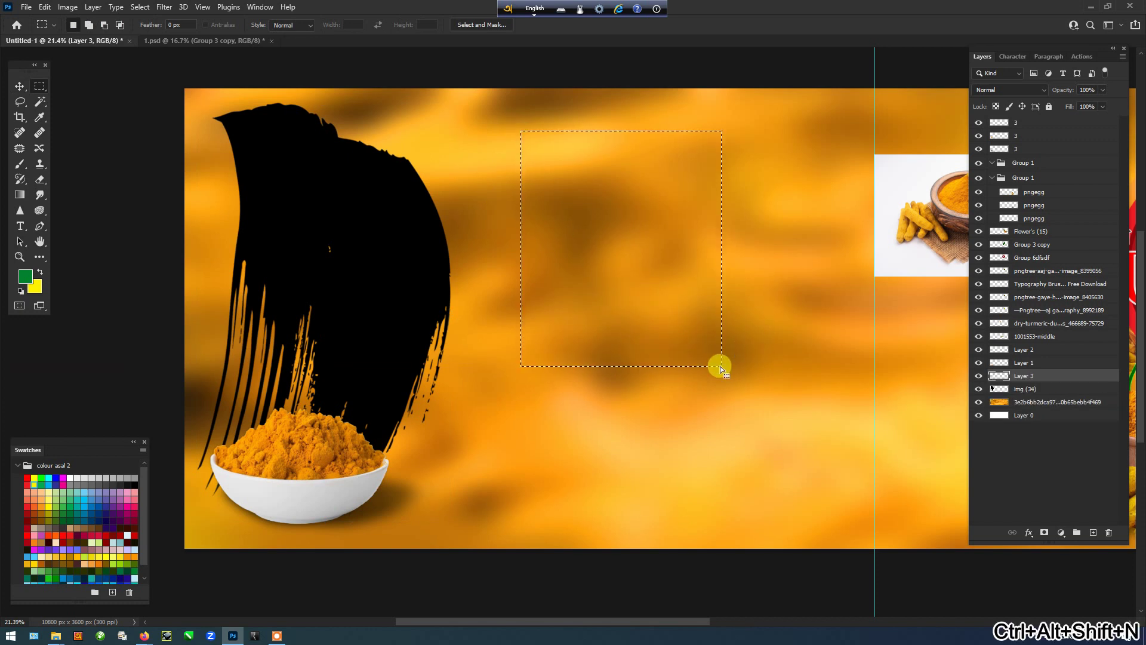
{"action": "key", "text": "ctrl+Delete"}
{"action": "key", "text": "v"}
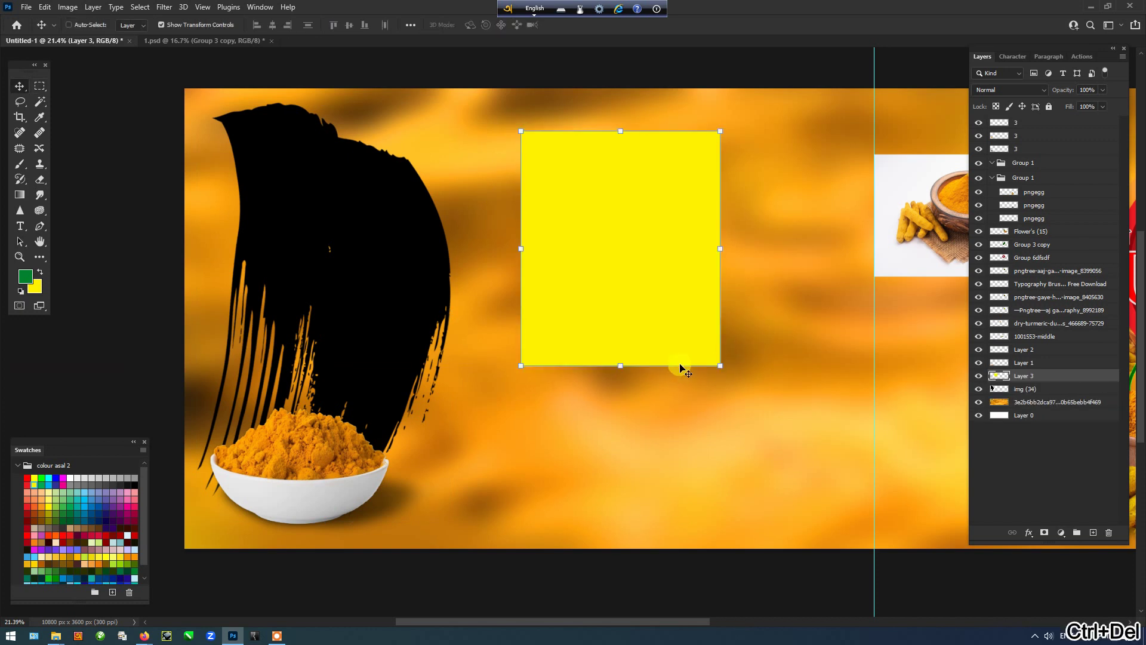
{"action": "left_click_drag", "start_coordinate": [681, 364], "coordinate": [689, 322]}
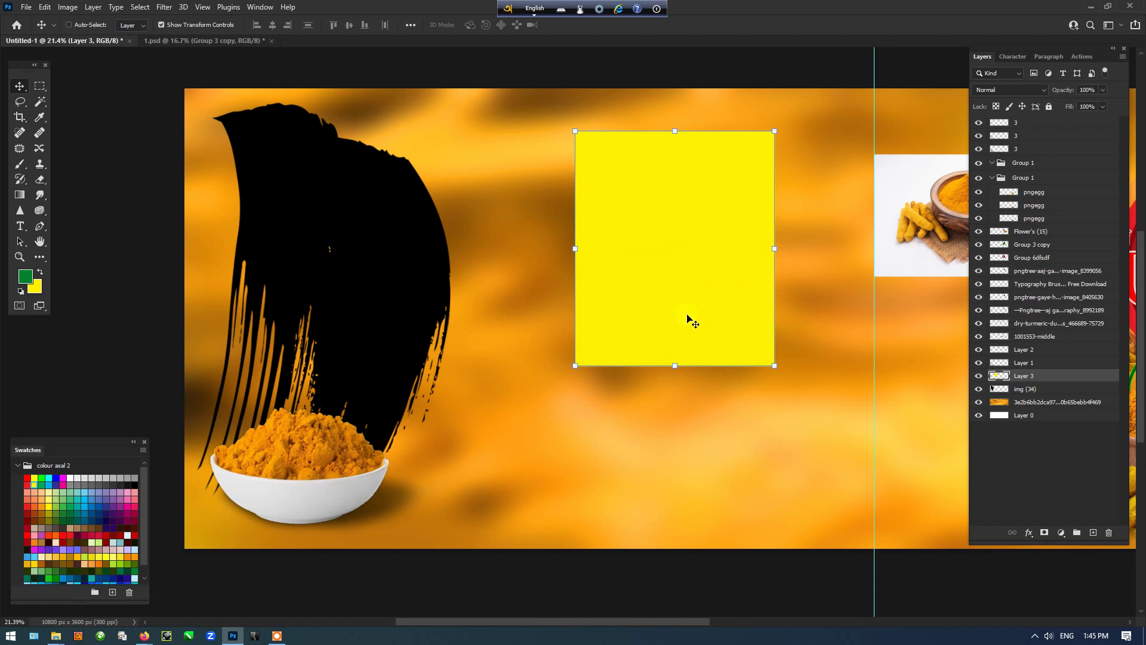
{"action": "left_click", "coordinate": [393, 279], "text": "ctrl"}
{"action": "mouse_move", "coordinate": [391, 280]}
{"action": "left_mouse_down"}
{"action": "mouse_move", "coordinate": [417, 278]}
{"action": "mouse_move", "coordinate": [387, 274]}
{"action": "left_mouse_up"}
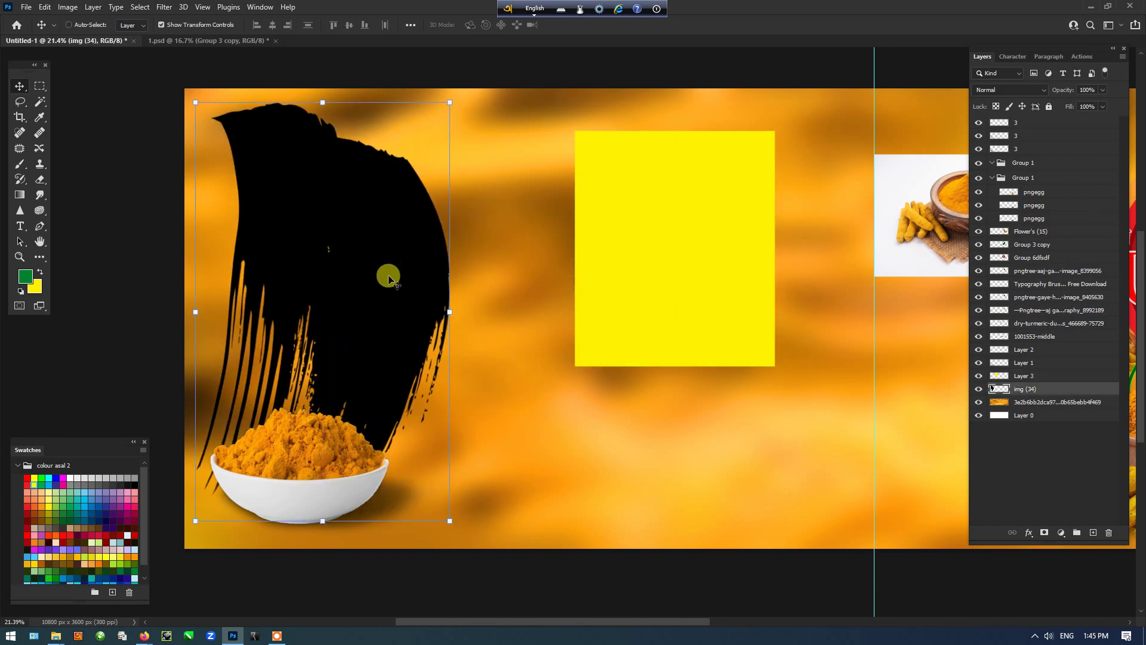
{"action": "left_click", "coordinate": [669, 262]}
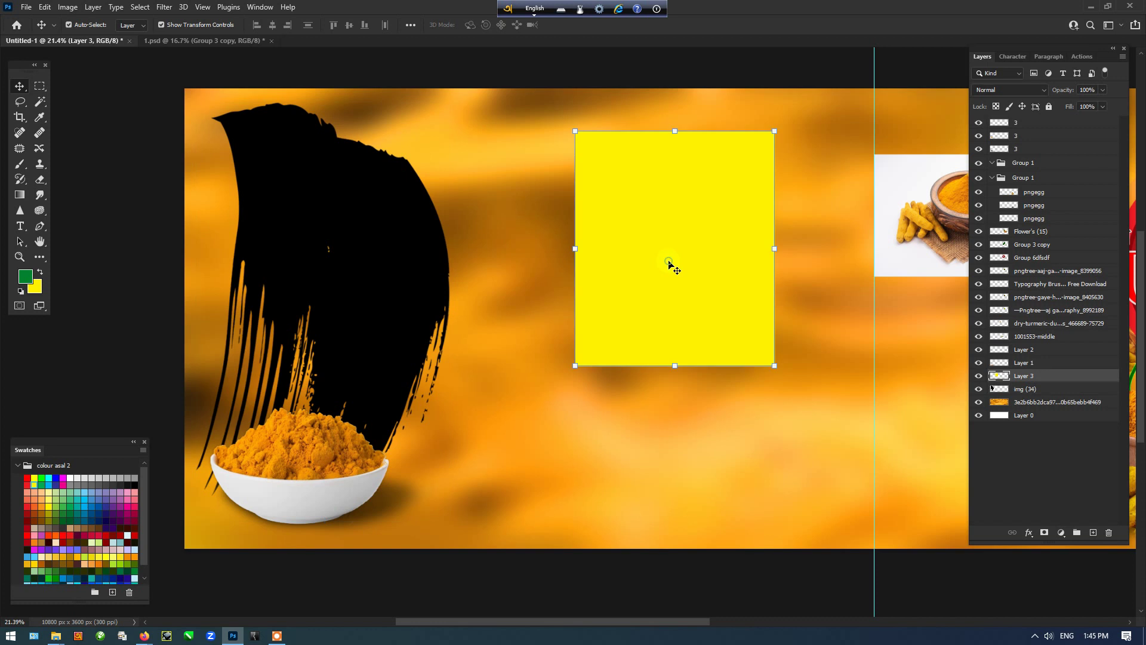
{"action": "left_click", "coordinate": [393, 255], "text": "ctrl"}
{"action": "left_click", "coordinate": [672, 254]}
Step: Clip the 14-5 bride photo from the HAldi folder into the brush stroke and select the yellow rectangle's layer
{"action": "left_click", "coordinate": [415, 259], "text": "ctrl"}
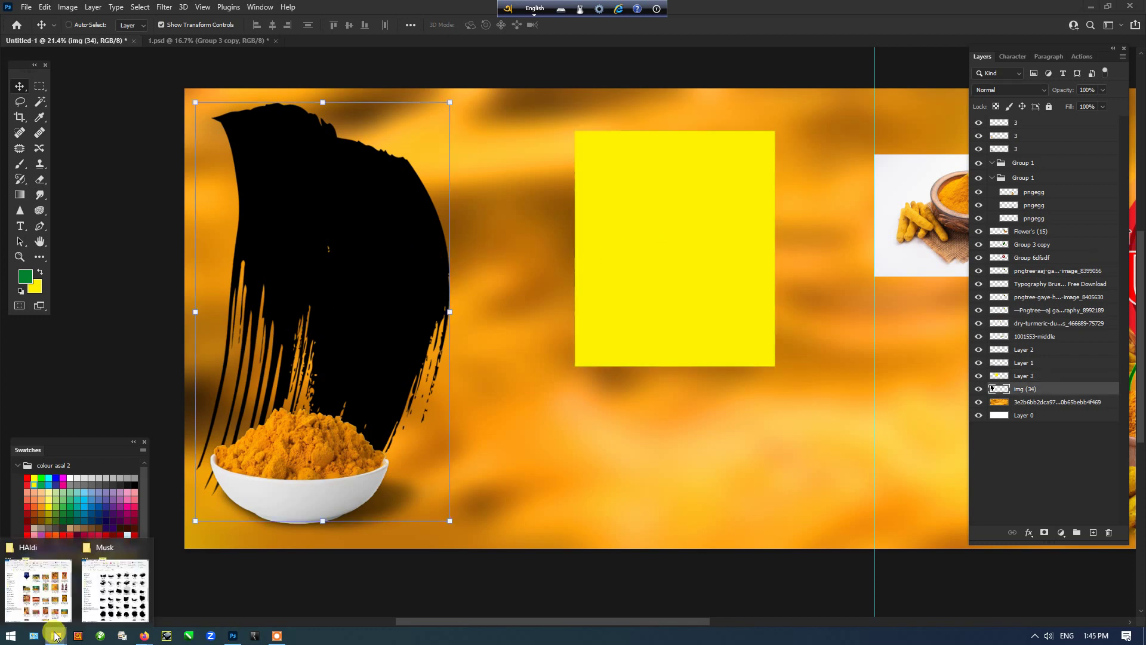
{"action": "left_click", "coordinate": [42, 576]}
{"action": "left_click_drag", "start_coordinate": [749, 366], "coordinate": [333, 353]}
{"action": "mouse_move", "coordinate": [776, 435]}
{"action": "left_mouse_down"}
{"action": "mouse_move", "coordinate": [474, 411]}
{"action": "mouse_move", "coordinate": [463, 383]}
{"action": "left_mouse_up"}
{"action": "key", "text": "ctrl+alt+g"}
{"action": "left_click", "coordinate": [655, 310], "text": "ctrl"}
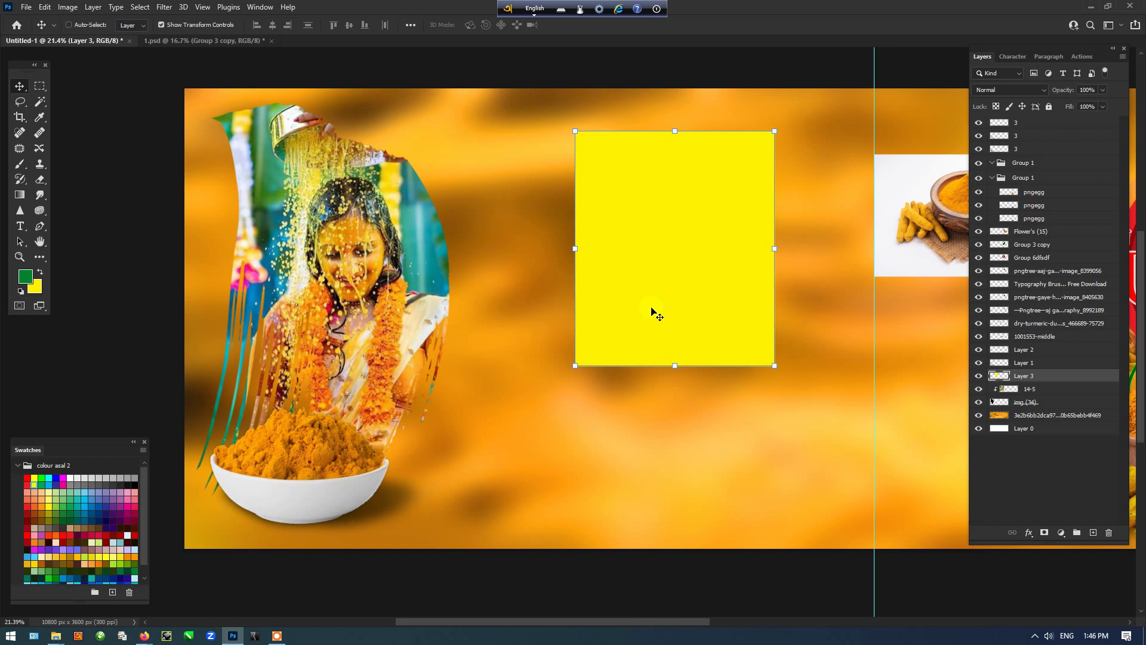
Step: Place the 14-5 bride photo from the HAldi folder above the yellow rectangle and clip it into that shape
{"action": "left_click", "coordinate": [373, 284], "text": "ctrl"}
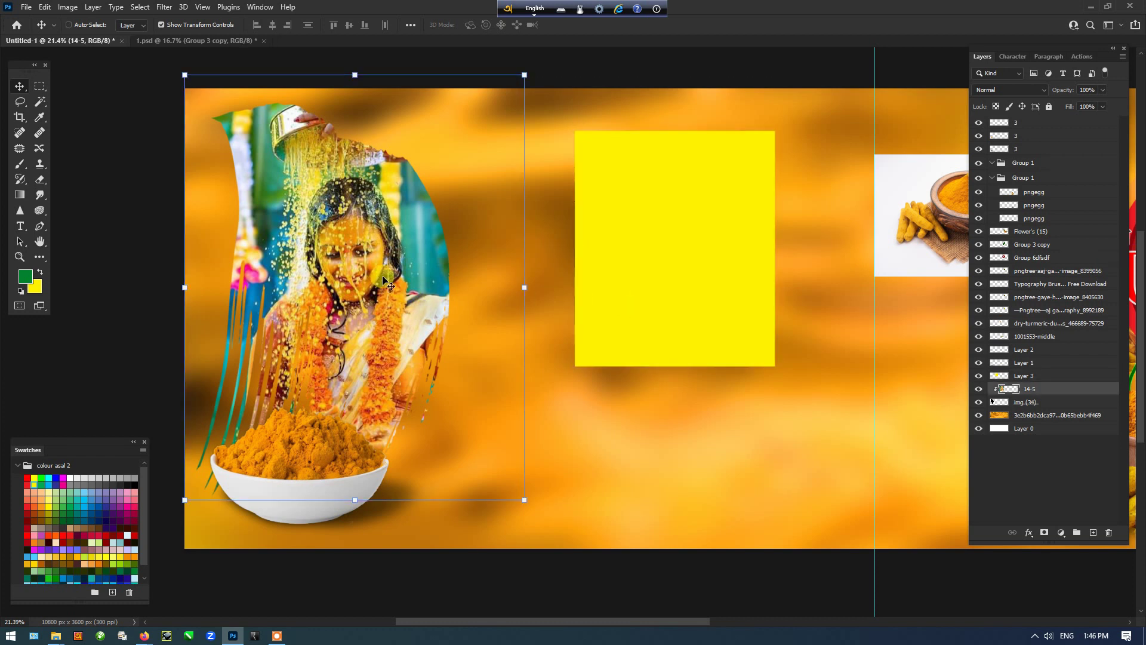
{"action": "left_click", "coordinate": [671, 278], "text": "ctrl"}
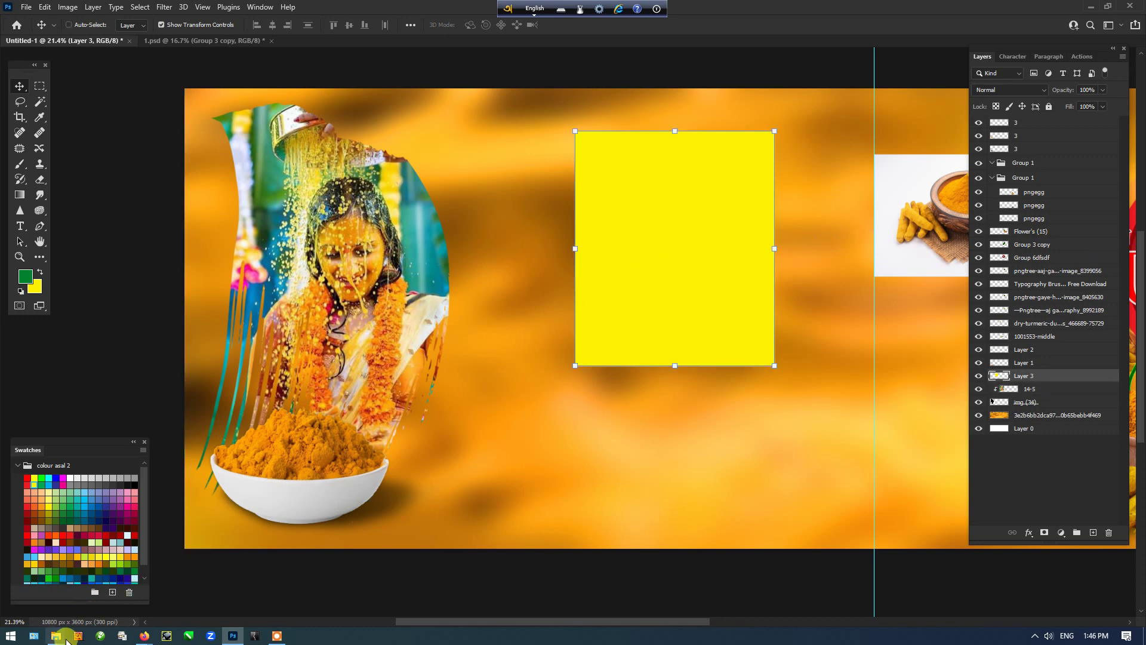
{"action": "left_click", "coordinate": [38, 588]}
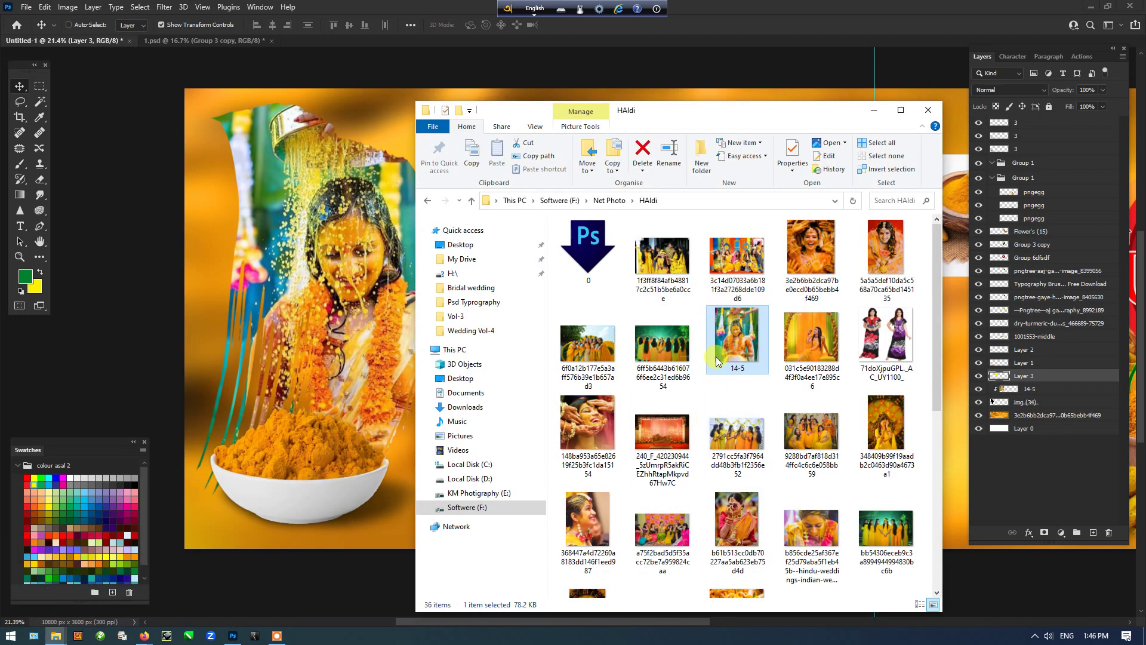
{"action": "left_click_drag", "start_coordinate": [744, 345], "coordinate": [696, 311]}
{"action": "key", "text": "ctrl+alt+g"}
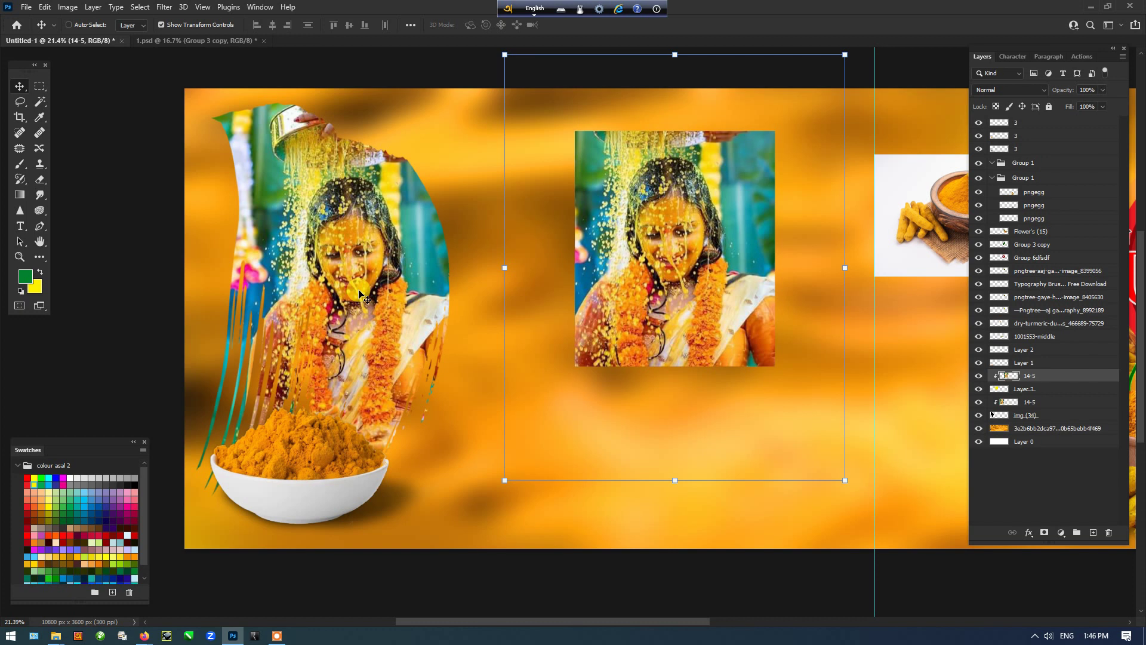
{"action": "left_click", "coordinate": [736, 244]}
Step: Duplicate the yellow rectangle and enlarge the lower copy evenly around its centre to form a yellow border around the photo
{"action": "left_click", "coordinate": [1048, 389]}
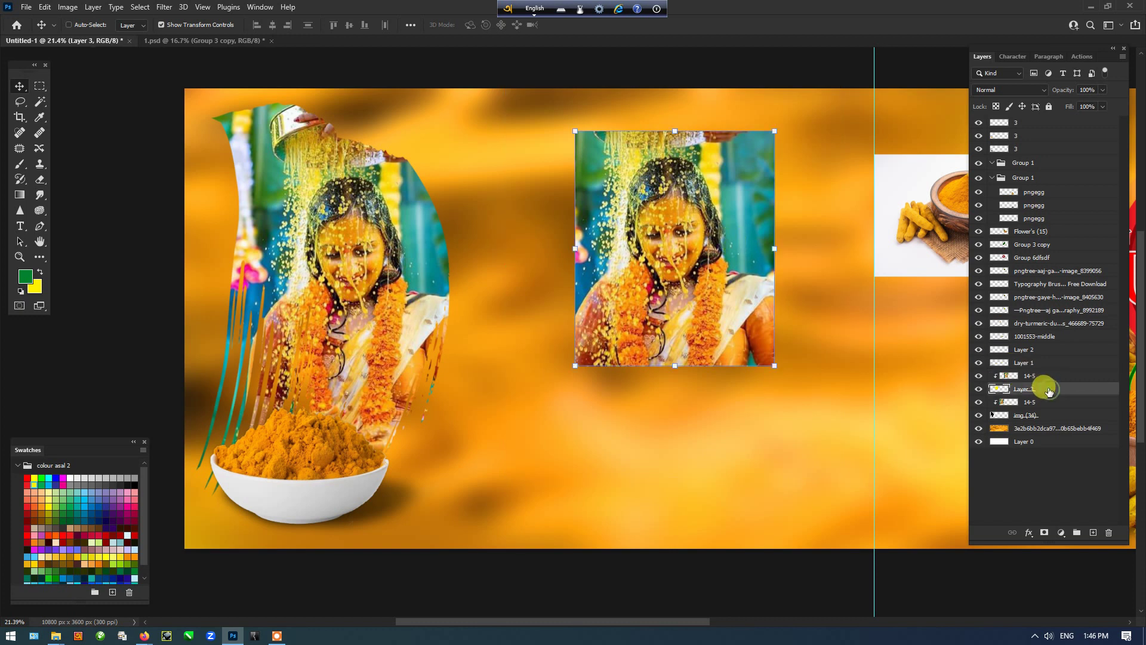
{"action": "key", "text": "ctrl+j"}
{"action": "left_click_drag", "start_coordinate": [1039, 387], "coordinate": [862, 366]}
{"action": "key", "text": "ctrl+z"}
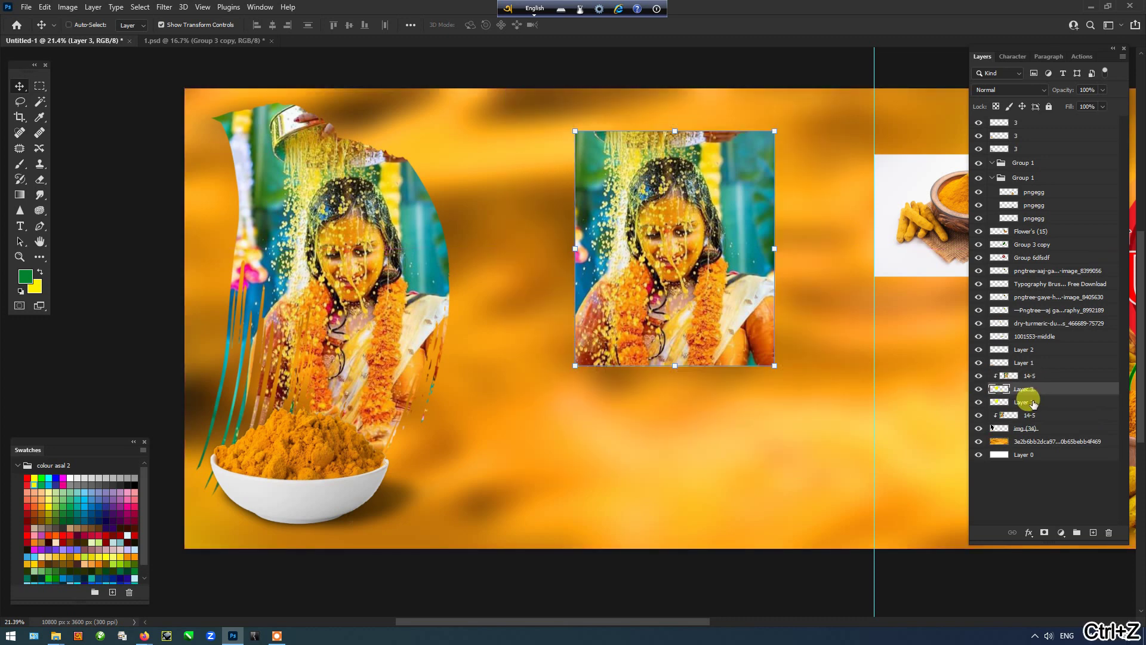
{"action": "left_click", "coordinate": [1033, 403]}
{"action": "left_click_drag", "start_coordinate": [775, 365], "coordinate": [792, 385]}
{"action": "key", "text": "Return"}
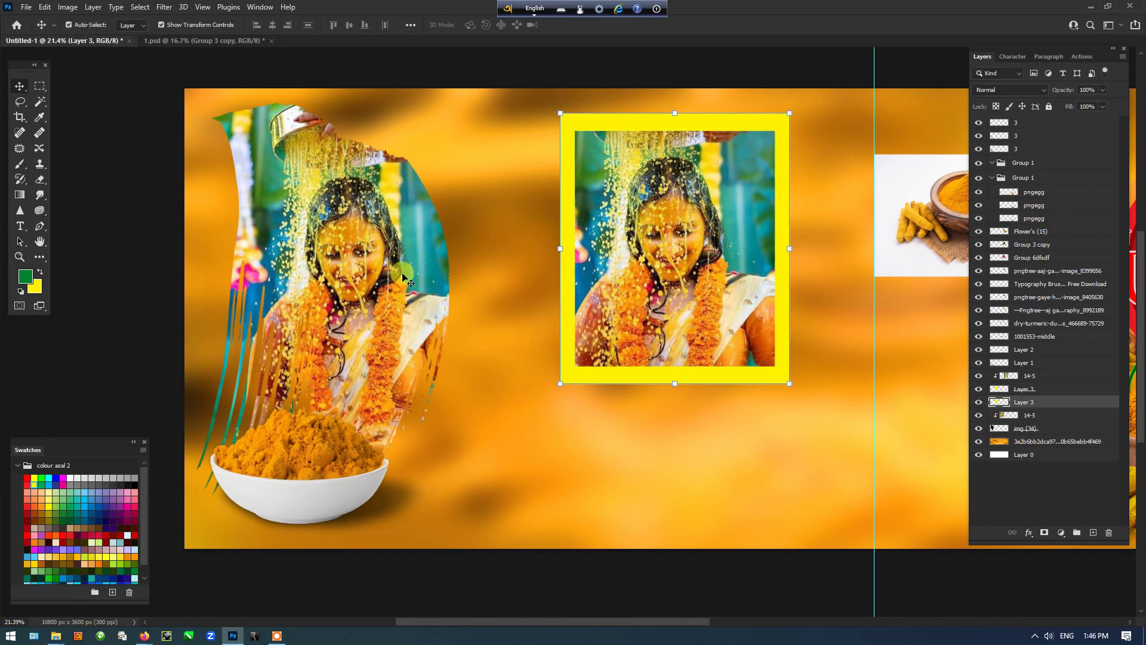
Step: Duplicate the brush stroke beneath the clipped photo and enlarge the lower copy slightly so it outlines the photo frame
{"action": "left_click", "coordinate": [406, 279]}
{"action": "left_click", "coordinate": [1039, 428]}
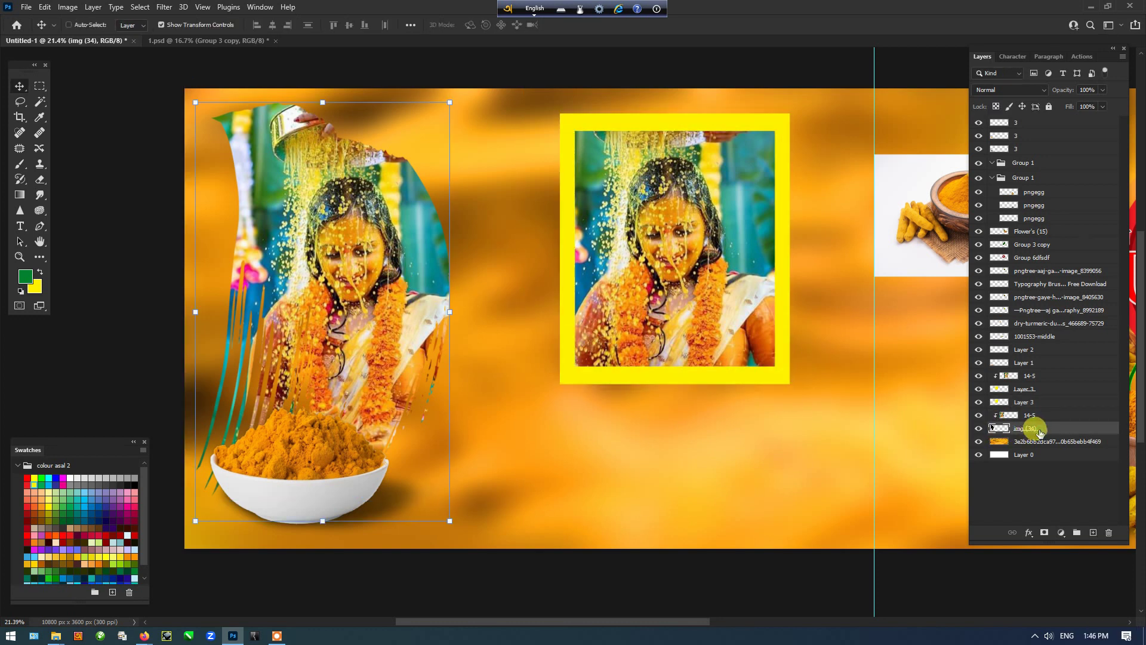
{"action": "key", "text": "ctrl+j"}
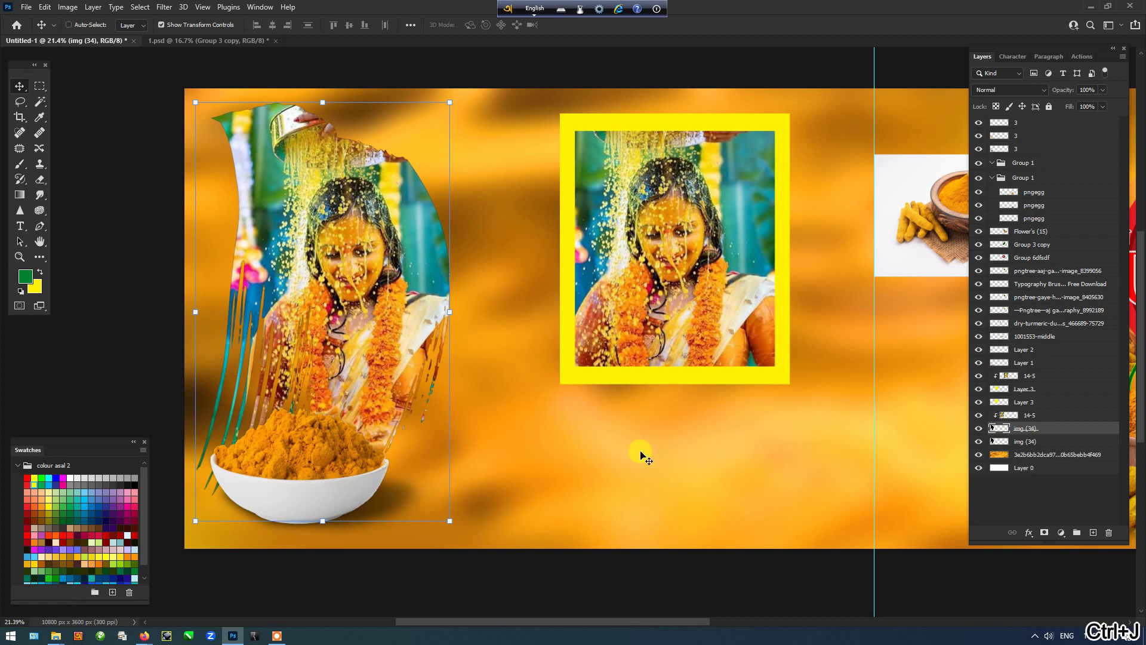
{"action": "left_click", "coordinate": [450, 523]}
{"action": "left_click_drag", "start_coordinate": [450, 523], "coordinate": [478, 535]}
{"action": "key", "text": "ctrl+z"}
{"action": "left_click", "coordinate": [1025, 441]}
{"action": "key", "text": "Return"}
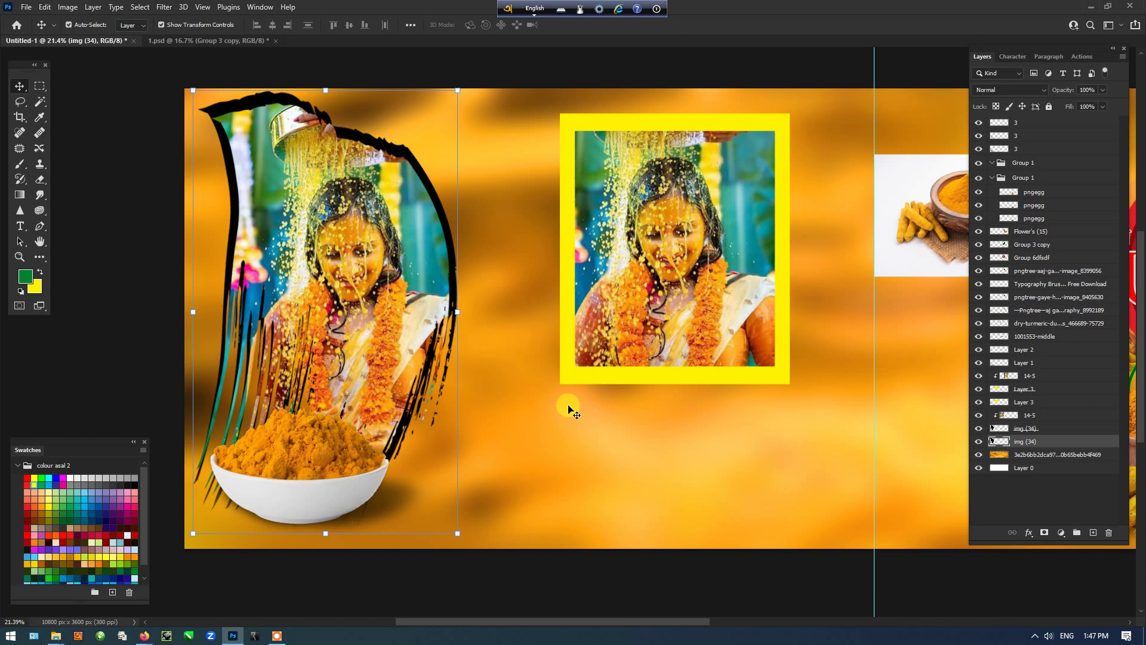
{"action": "left_click", "coordinate": [569, 373]}
{"action": "left_click_drag", "start_coordinate": [573, 347], "coordinate": [523, 373]}
{"action": "key", "text": "ctrl+z"}
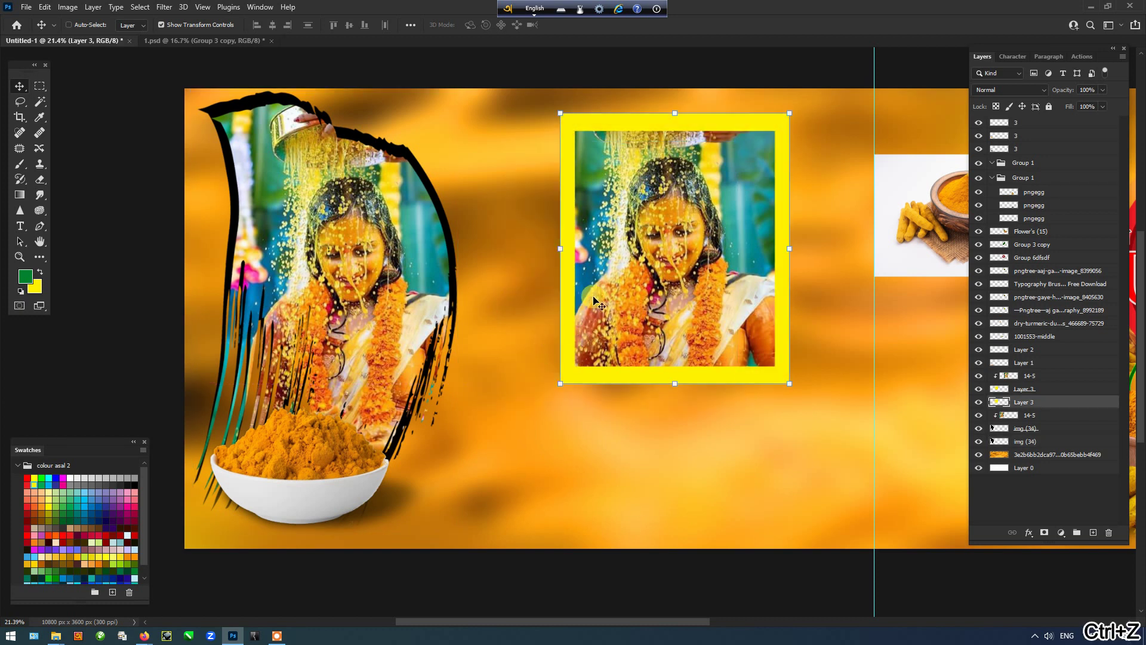
{"action": "left_click", "coordinate": [1003, 91]}
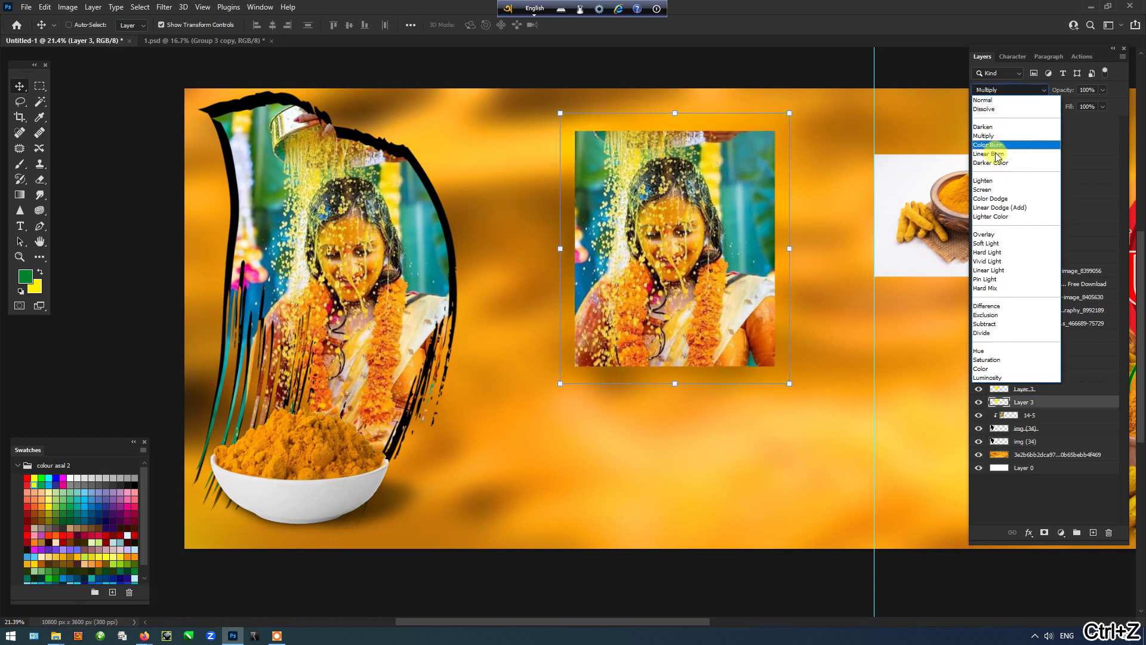
{"action": "key", "text": "Escape"}
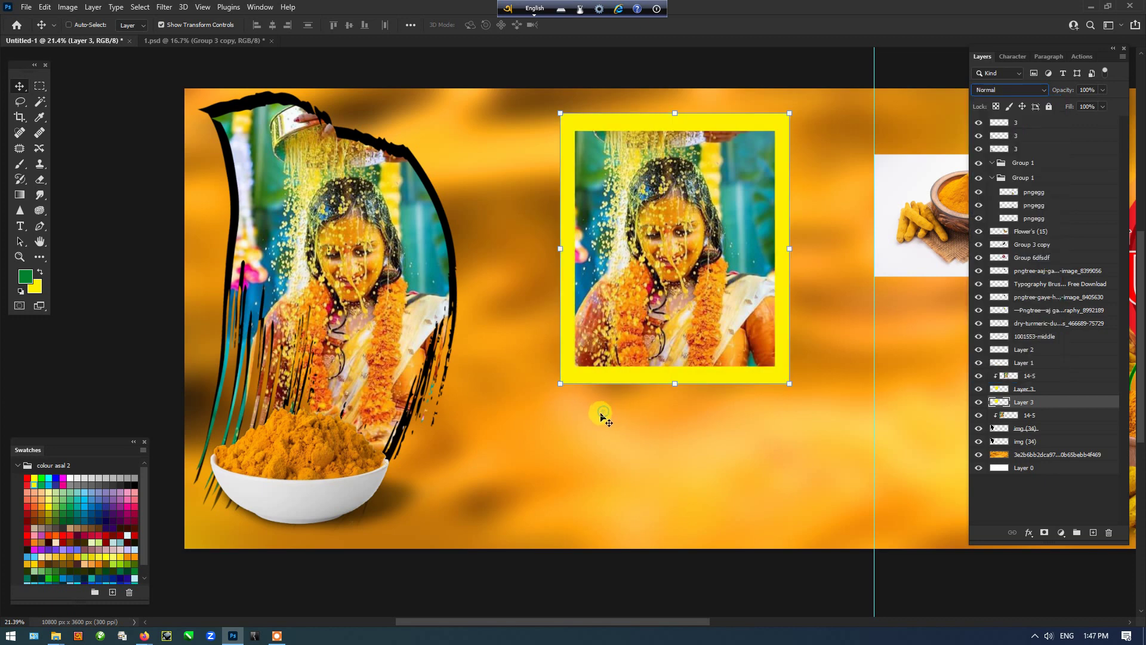
Step: Set the enlarged lower brush stroke's blend mode to Divide
{"action": "left_click", "coordinate": [434, 197], "text": "ctrl"}
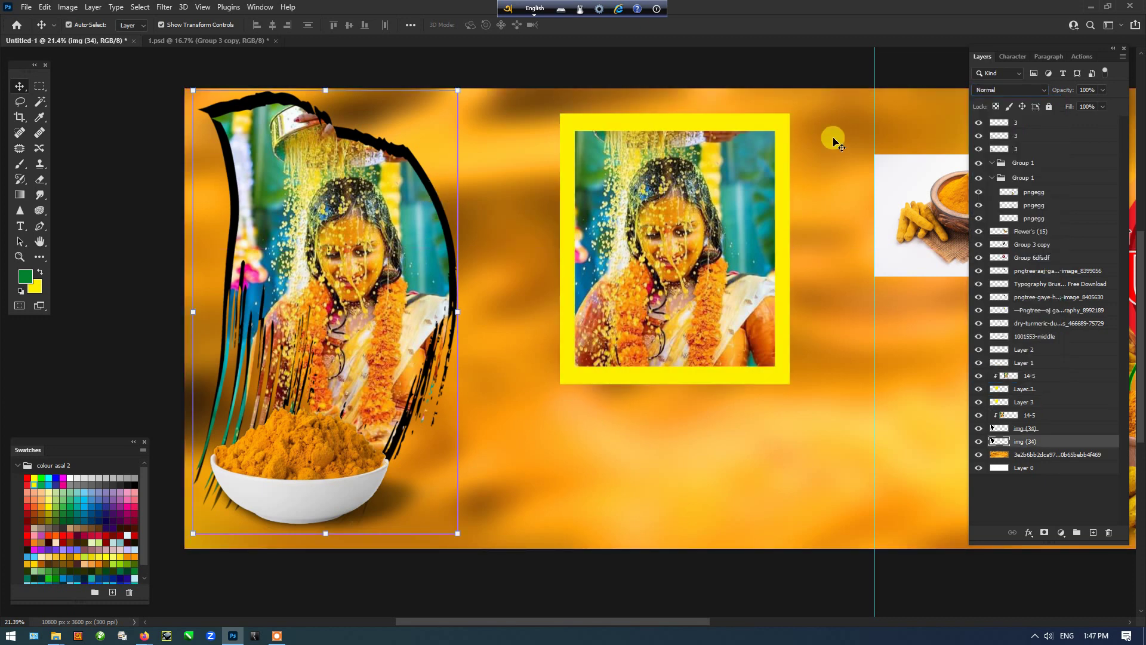
{"action": "left_click", "coordinate": [991, 91]}
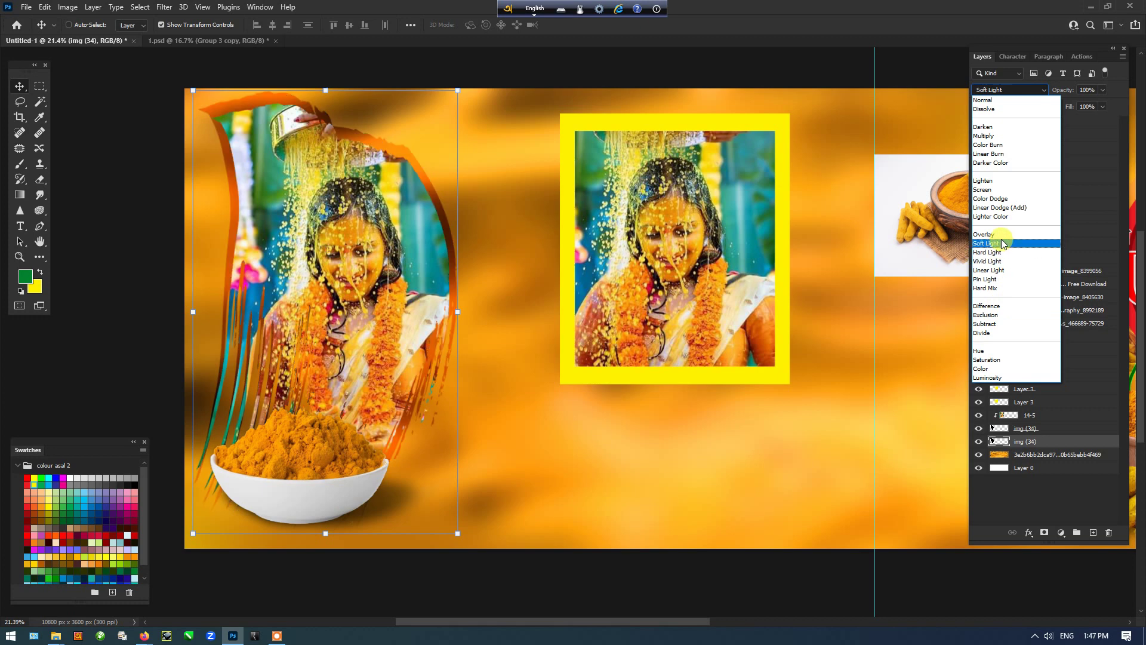
{"action": "left_click", "coordinate": [991, 333]}
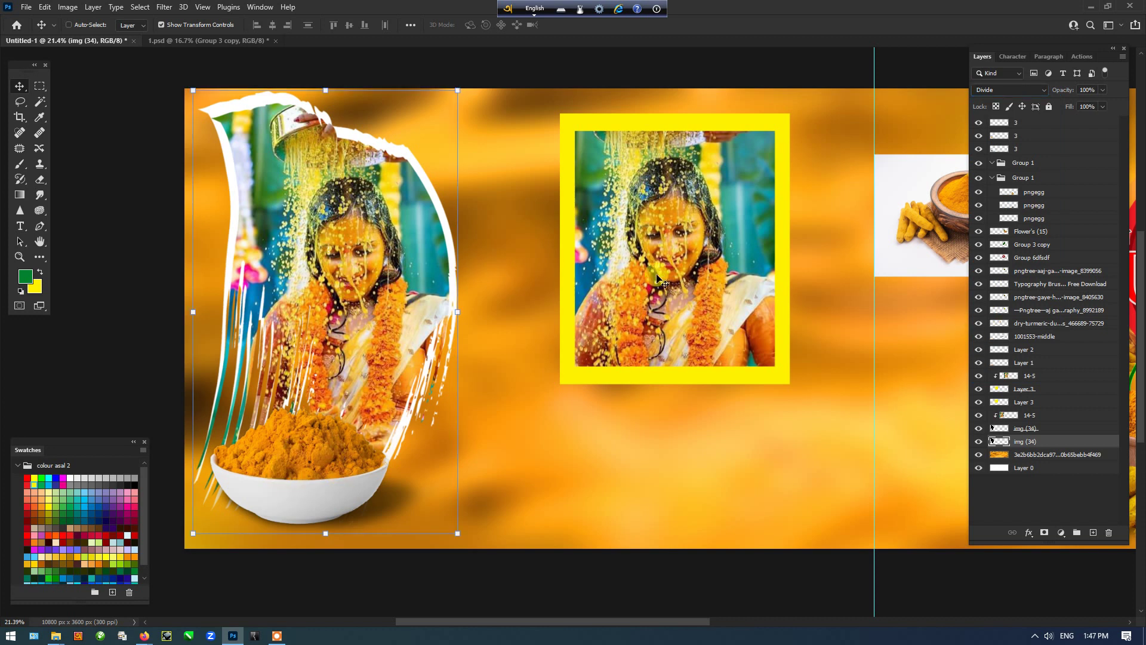
Step: Fade the lower part of the brush-stroke bride photo above the turmeric bowl with a large soft eraser at 21% opacity
{"action": "scroll", "coordinate": [358, 322], "scroll_direction": "down", "scroll_amount": 1}
{"action": "left_click", "coordinate": [381, 258], "text": "ctrl"}
{"action": "key", "text": "e"}
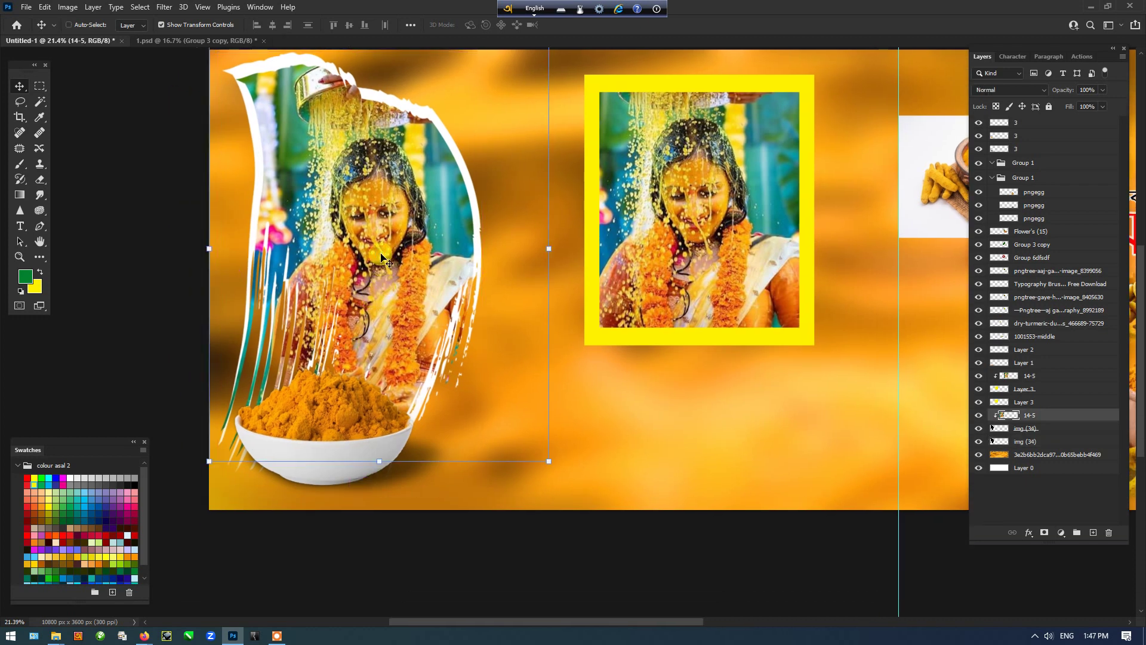
{"action": "left_click_drag", "start_coordinate": [291, 369], "coordinate": [309, 385]}
{"action": "right_click", "coordinate": [308, 385]}
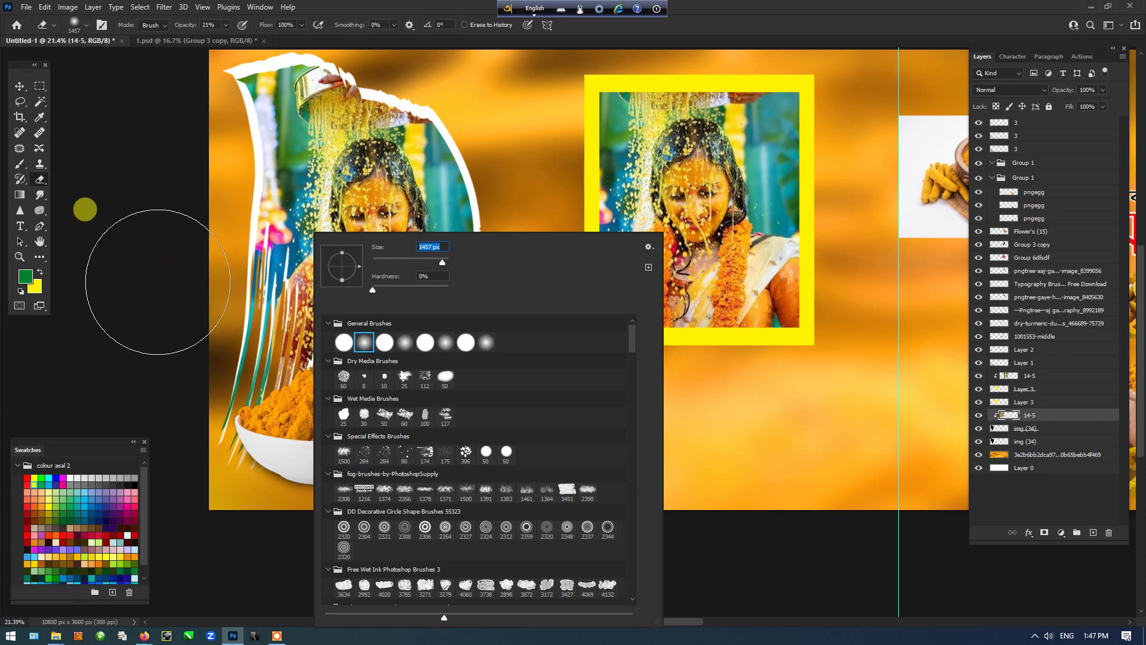
{"action": "left_click", "coordinate": [84, 207]}
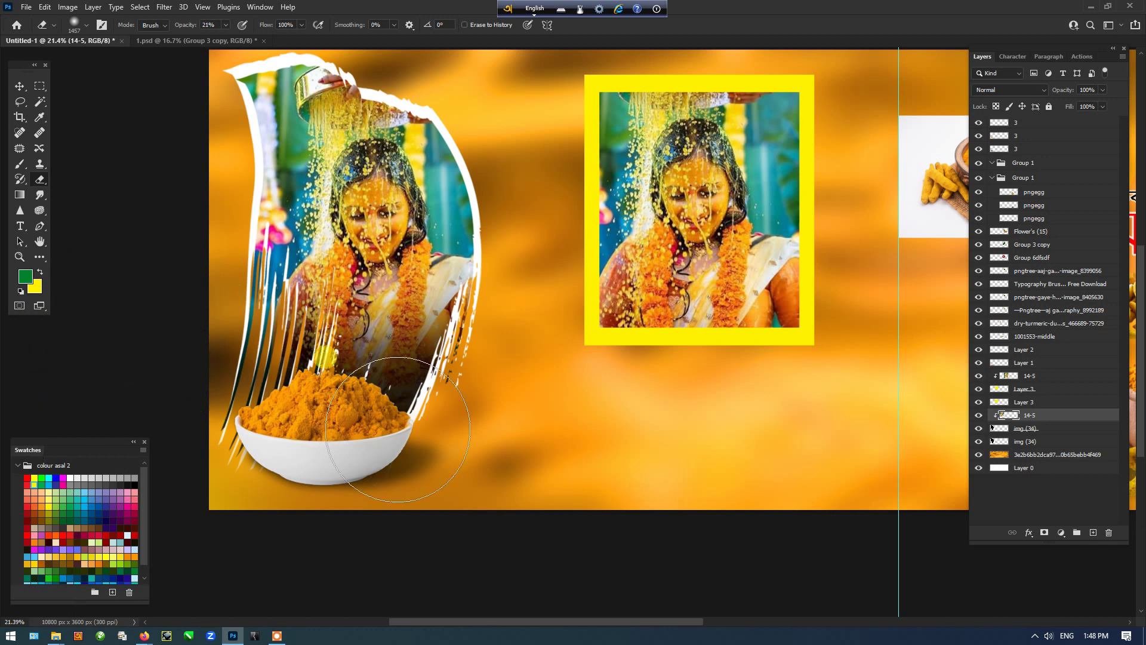
{"action": "key", "text": "v"}
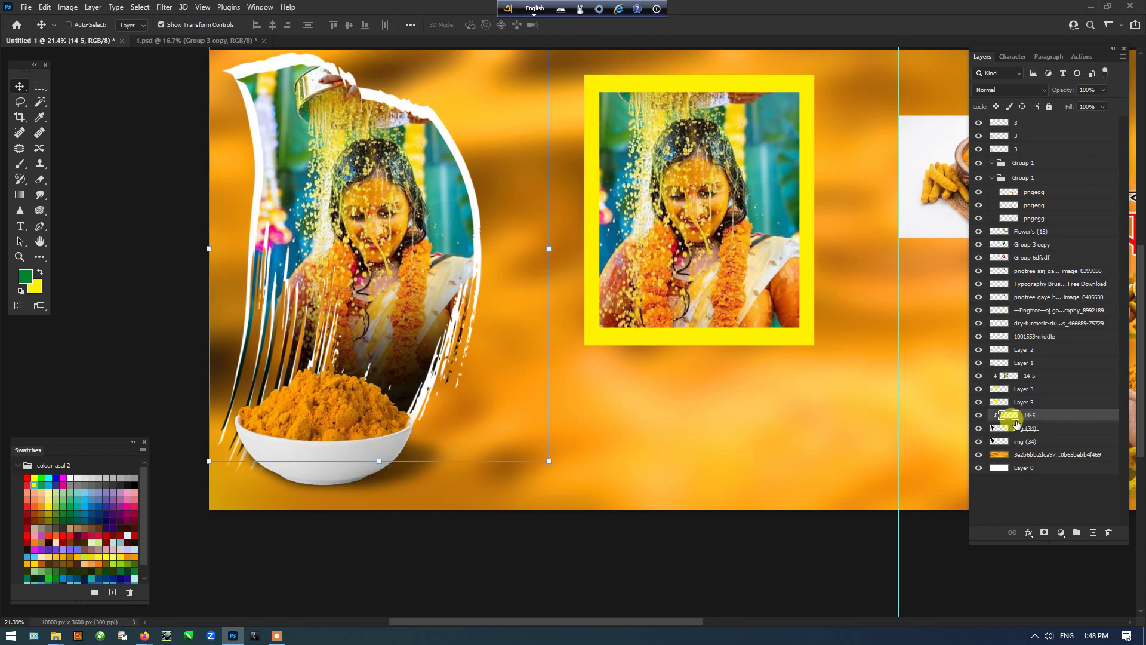
Step: Add a yellow-white-orange linear Gradient Overlay at -90° to the upper brush stroke, shift the gradient upward, and rasterize the layer style
{"action": "left_click", "coordinate": [1068, 428]}
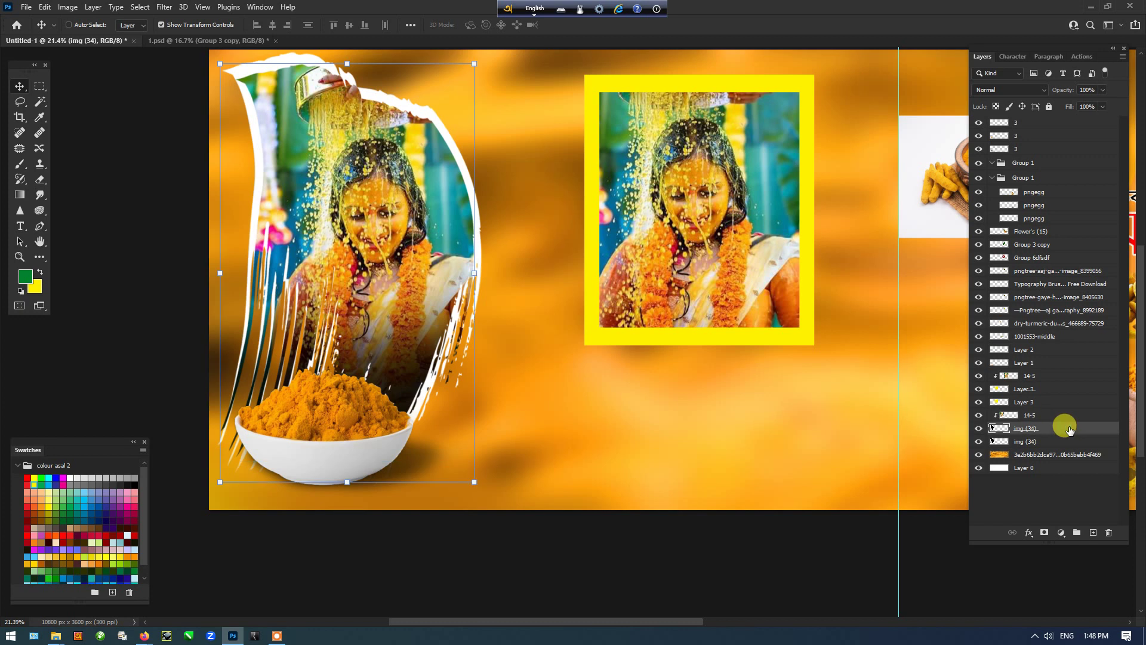
{"action": "double_click", "coordinate": [1067, 428]}
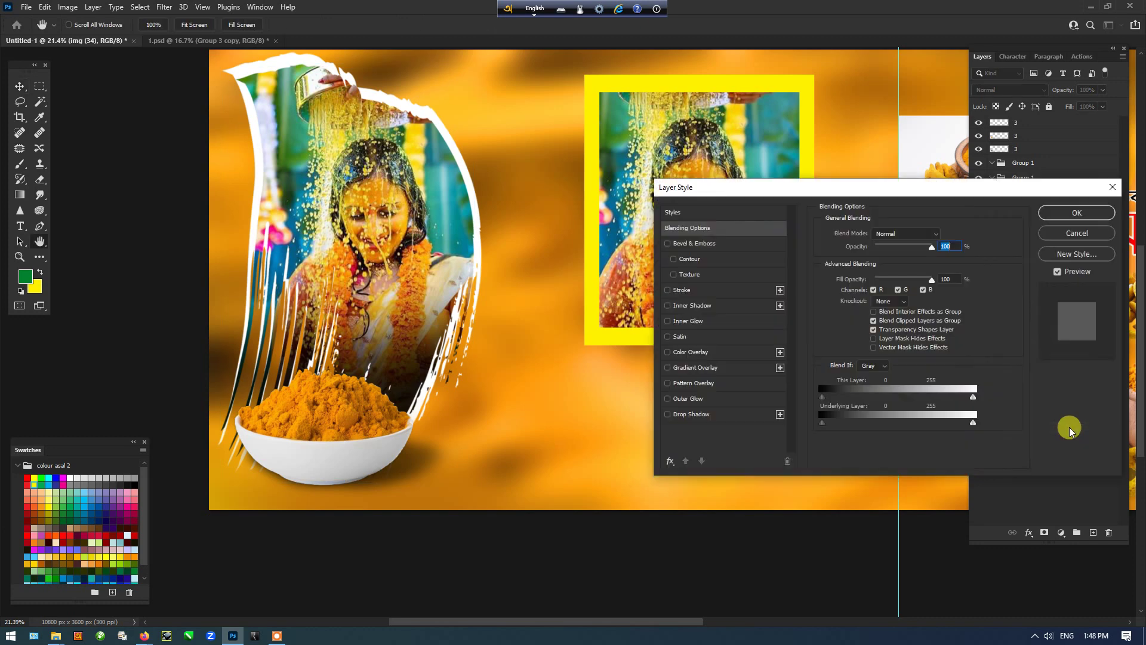
{"action": "left_click", "coordinate": [738, 369]}
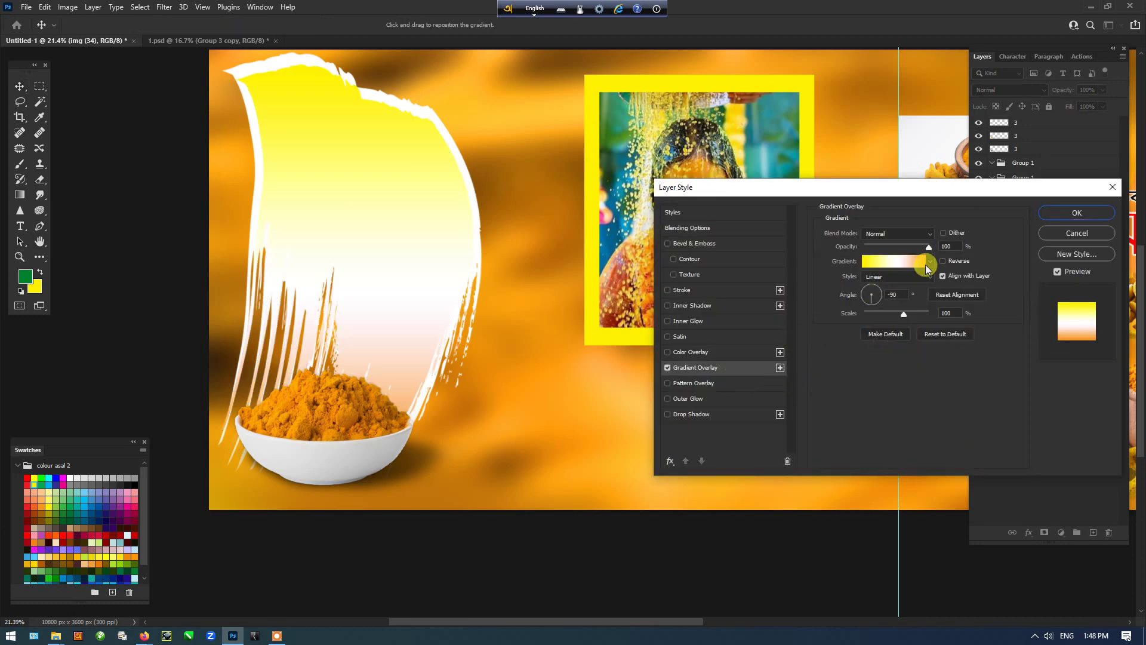
{"action": "left_click", "coordinate": [942, 261]}
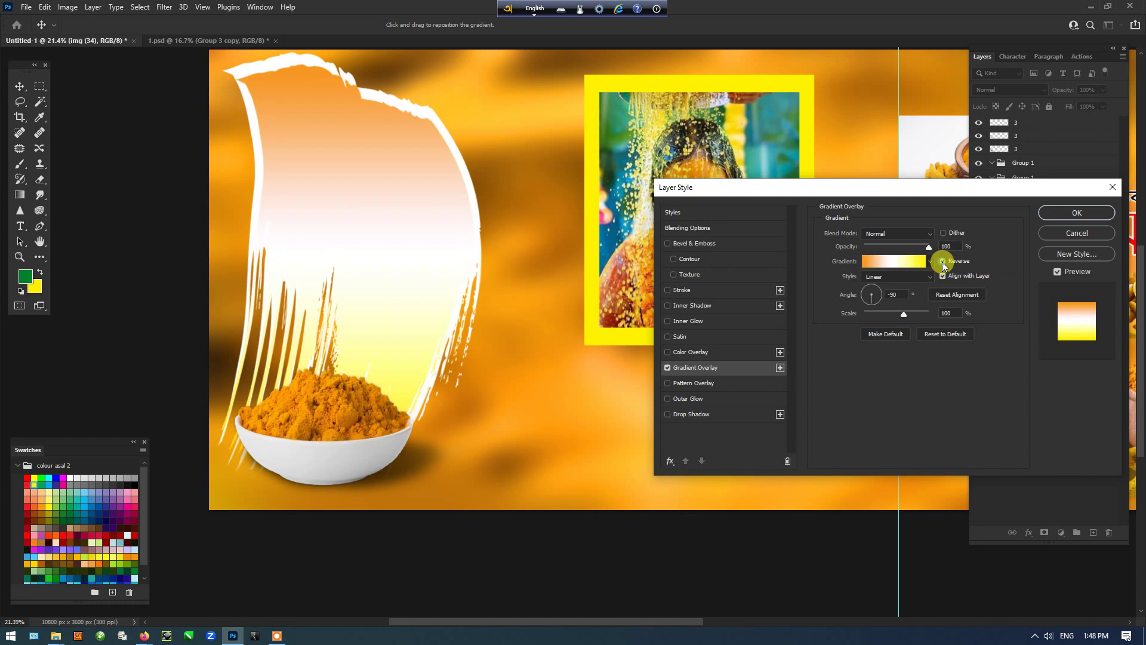
{"action": "left_click", "coordinate": [898, 261]}
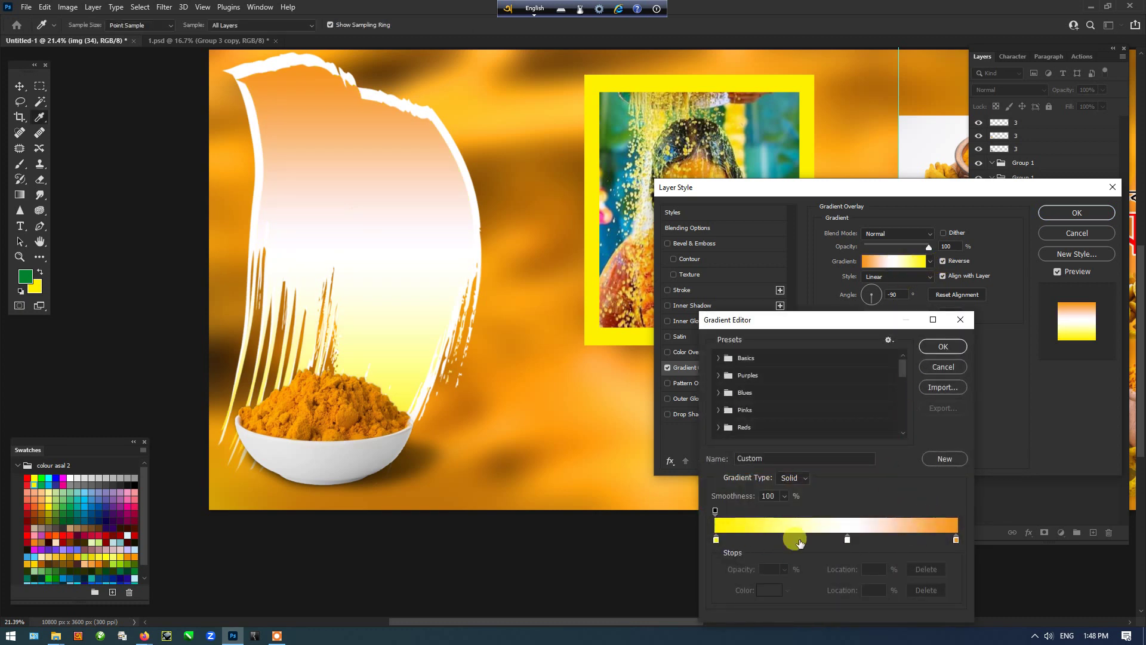
{"action": "left_click", "coordinate": [945, 368]}
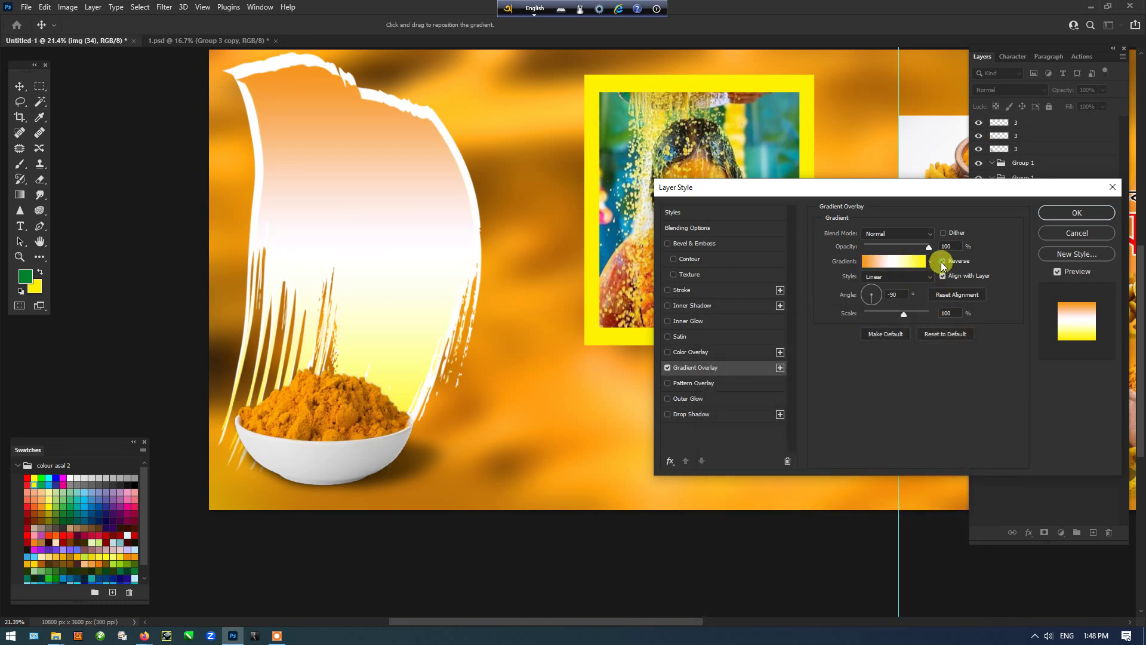
{"action": "left_click", "coordinate": [942, 261]}
{"action": "left_click_drag", "start_coordinate": [424, 322], "coordinate": [404, 251]}
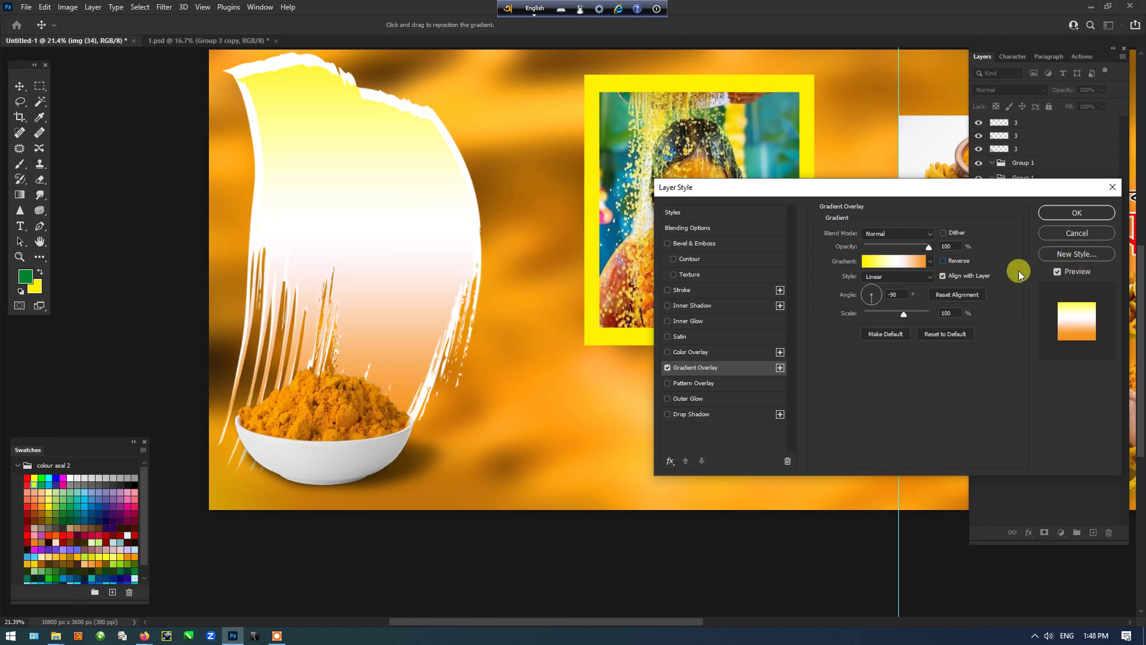
{"action": "left_click", "coordinate": [1069, 214]}
{"action": "right_click", "coordinate": [1066, 430]}
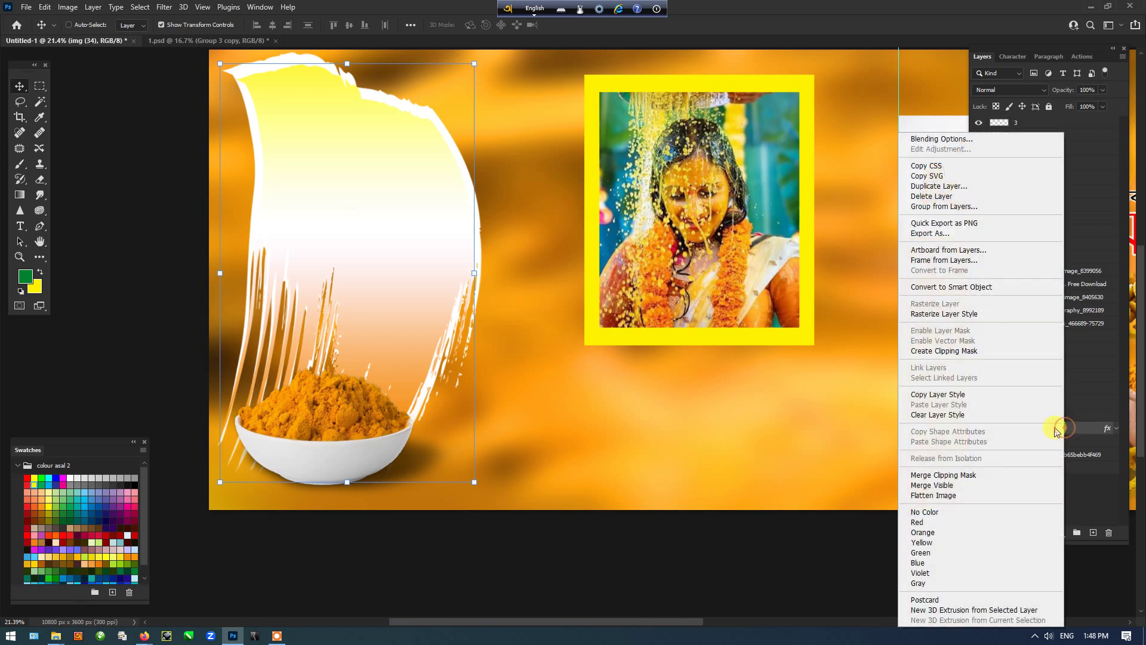
{"action": "left_click", "coordinate": [957, 315]}
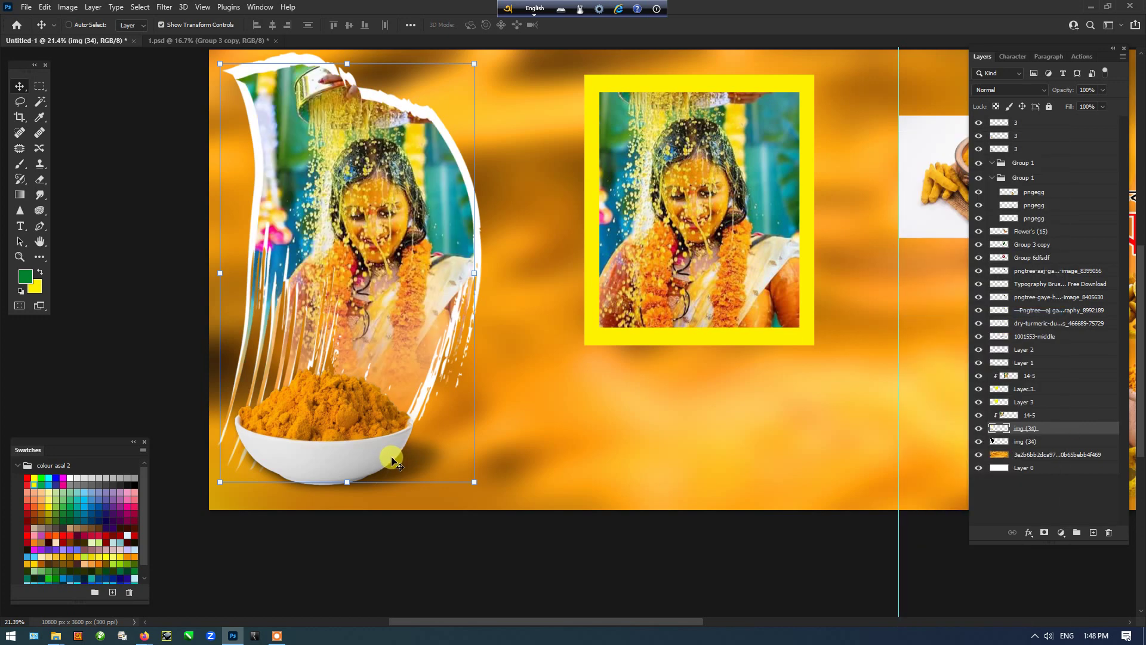
Step: Lightly erase the left bristles of the upper brush stroke with the soft eraser at 21% opacity
{"action": "key", "text": "e"}
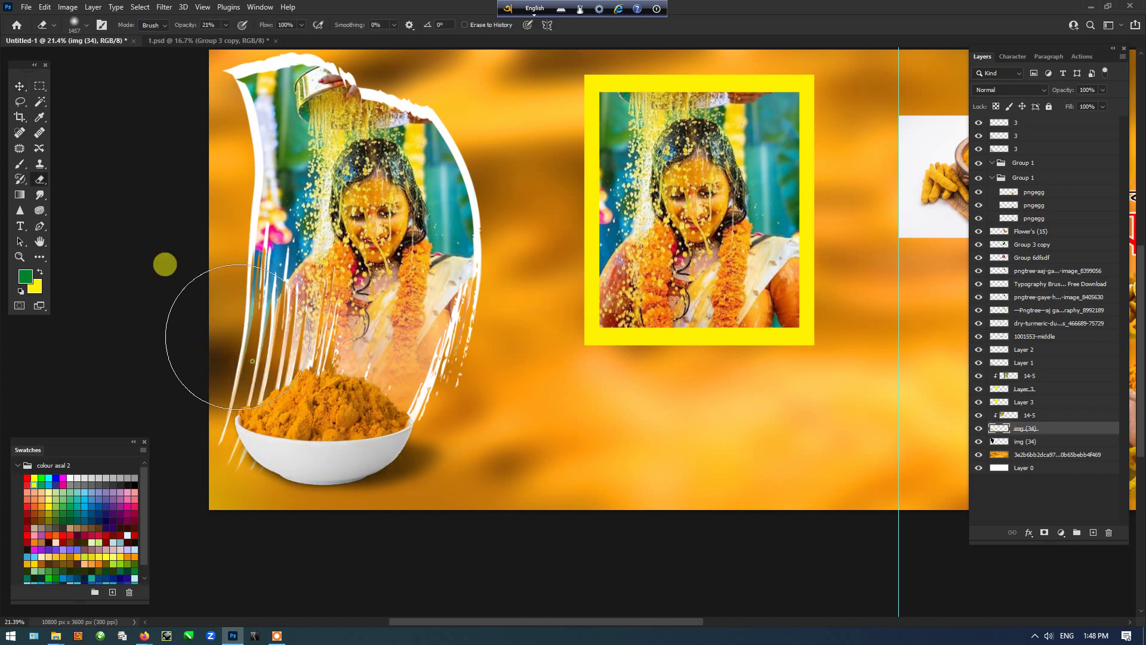
{"action": "mouse_move", "coordinate": [199, 384]}
{"action": "left_mouse_down"}
{"action": "mouse_move", "coordinate": [236, 220]}
{"action": "mouse_move", "coordinate": [207, 262]}
{"action": "mouse_move", "coordinate": [212, 324]}
{"action": "left_mouse_up"}
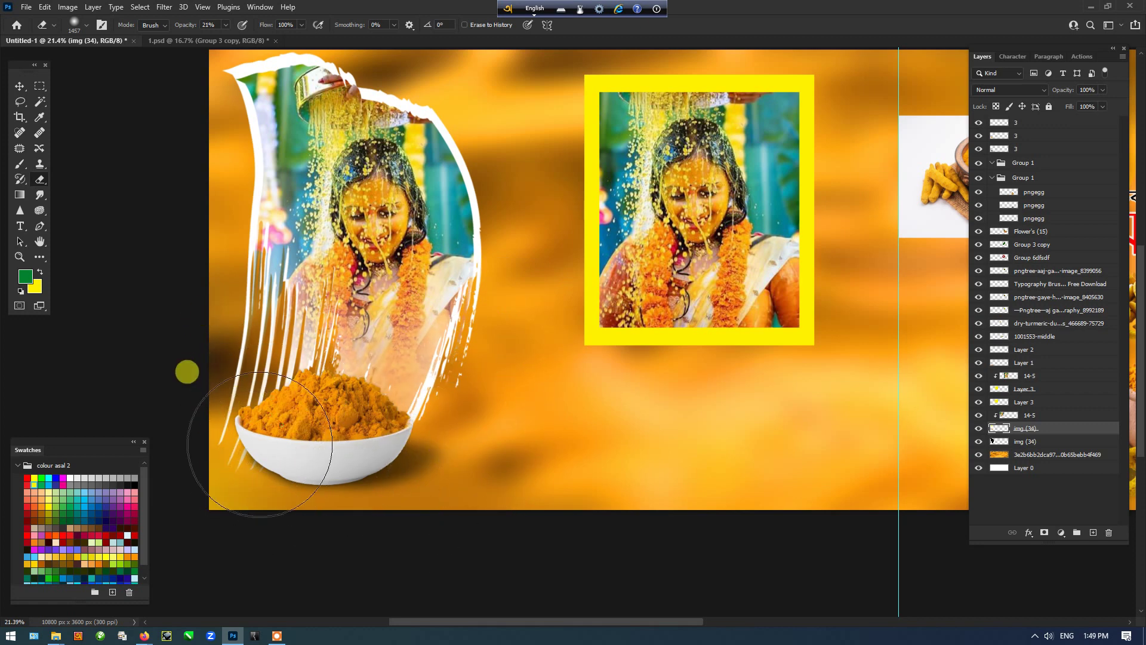
{"action": "key", "text": "v"}
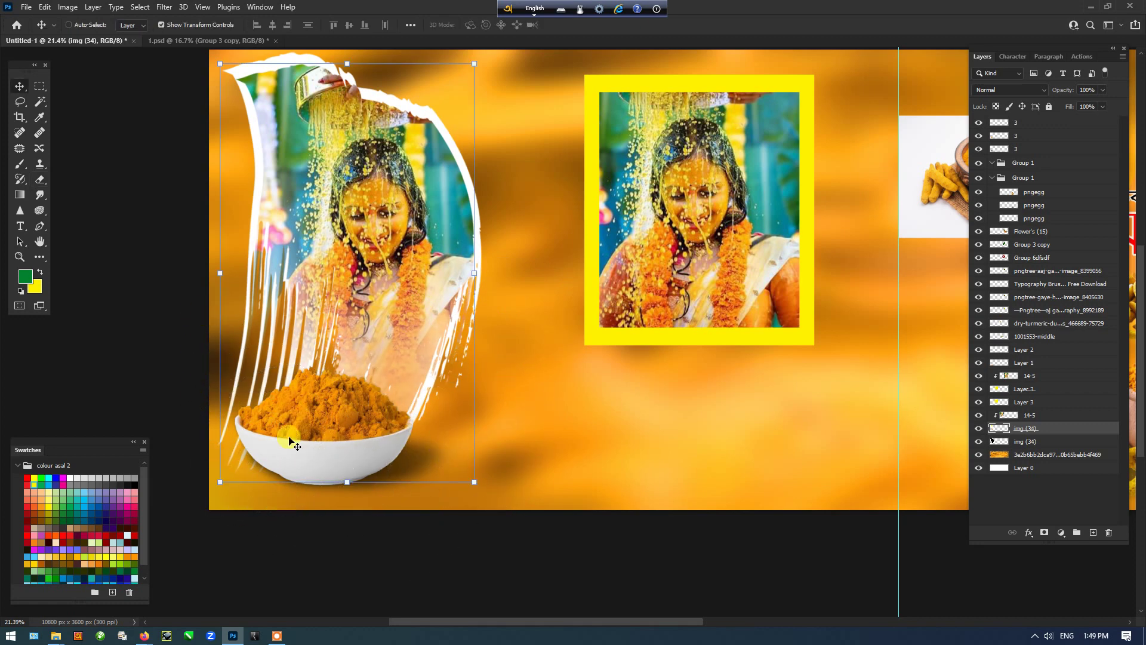
Step: Examine the turmeric bowl and brush-stroke bride photo up close and within the whole banner, without surrounding panels or selection handles
{"action": "scroll", "coordinate": [338, 411], "scroll_direction": "up", "scroll_amount": 2}
{"action": "scroll", "coordinate": [338, 412], "scroll_direction": "up", "scroll_amount": 1}
{"action": "left_click", "coordinate": [331, 411], "text": "ctrl"}
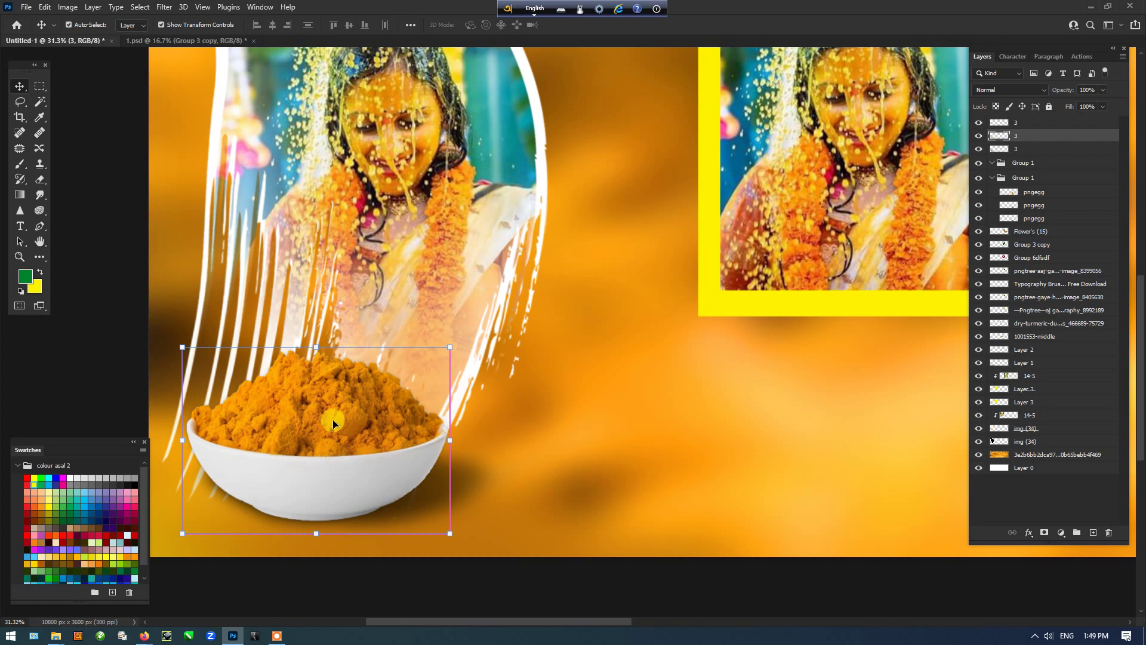
{"action": "scroll", "coordinate": [338, 429], "scroll_direction": "down", "scroll_amount": 2}
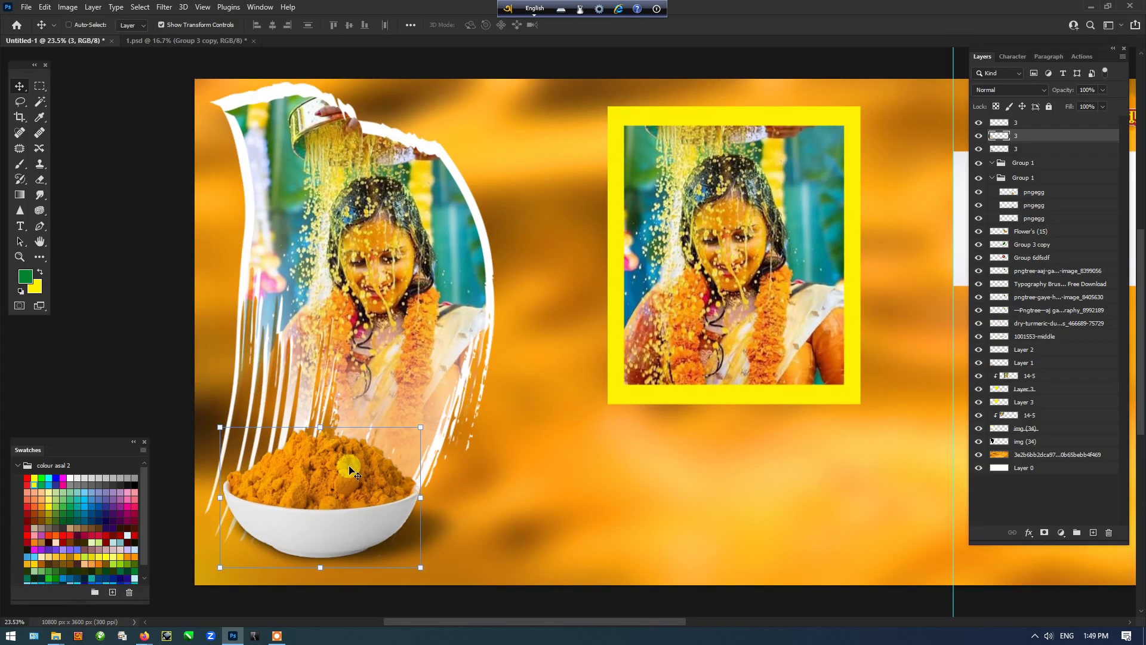
{"action": "scroll", "coordinate": [345, 438], "scroll_direction": "down", "scroll_amount": 1}
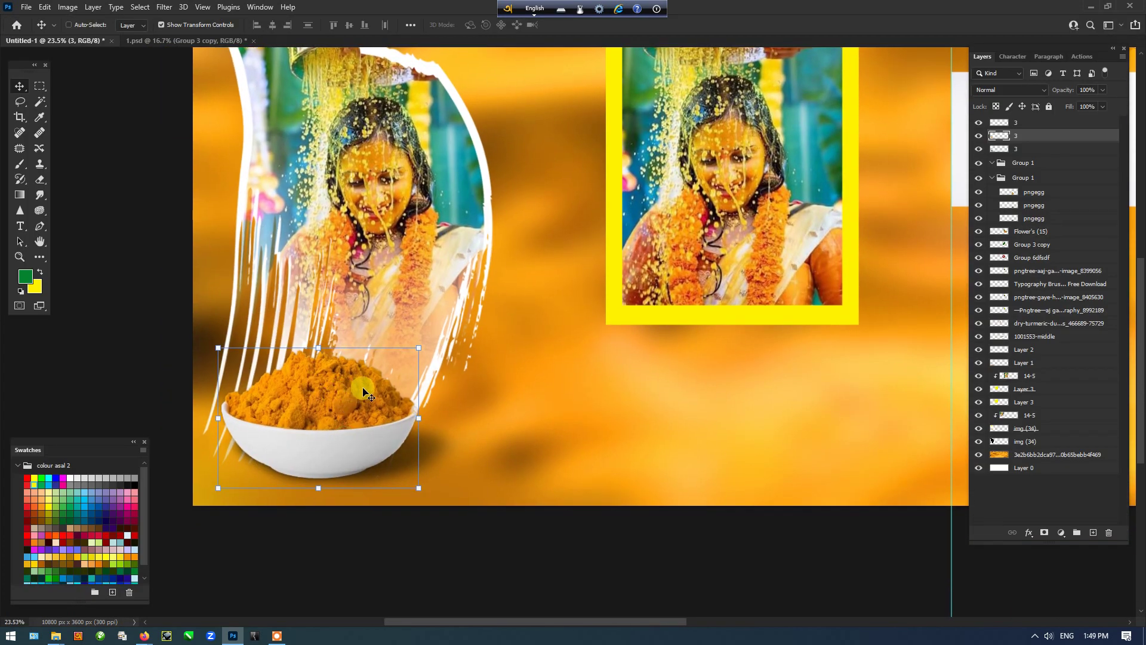
{"action": "key", "text": "Tab"}
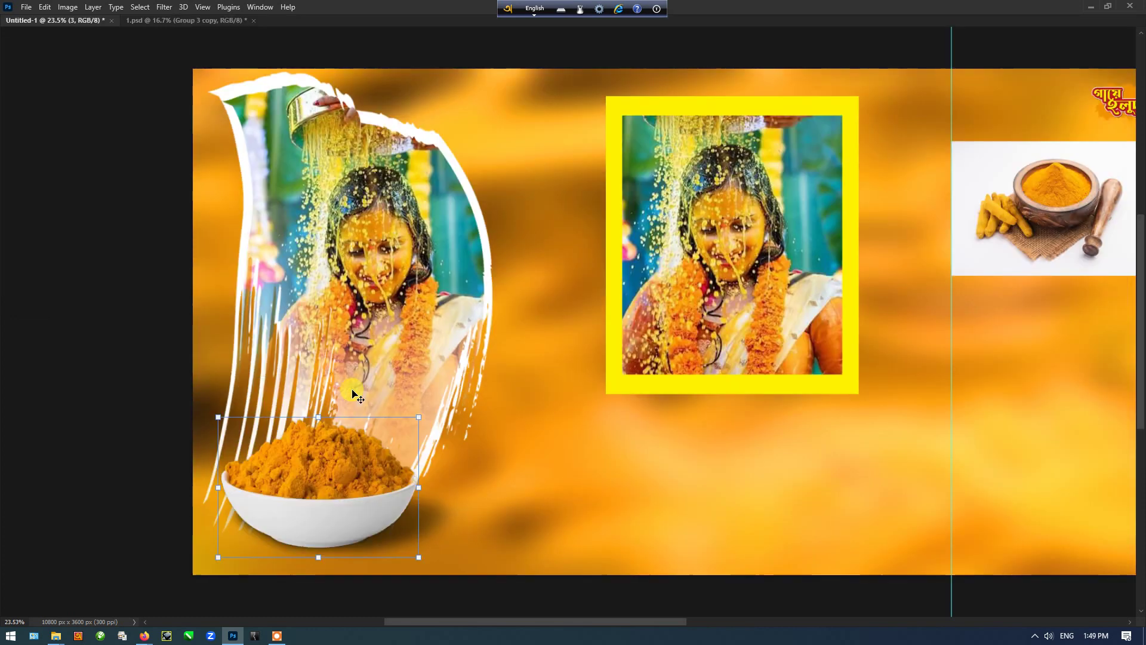
{"action": "left_click", "coordinate": [37, 289]}
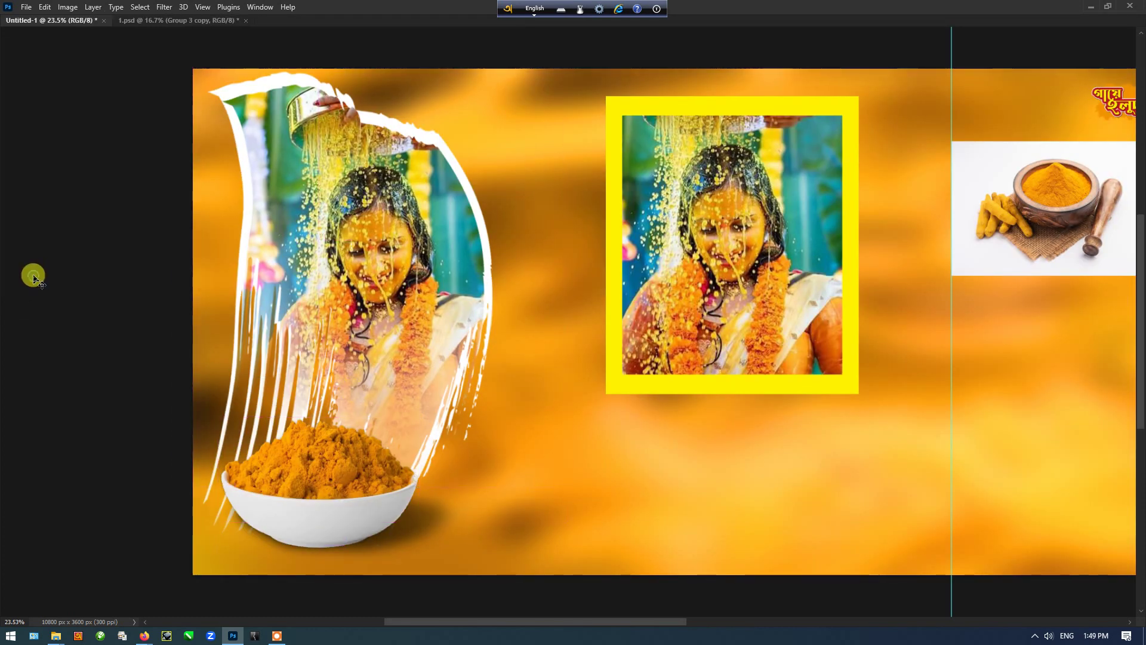
{"action": "left_click_drag", "start_coordinate": [409, 396], "coordinate": [281, 399]}
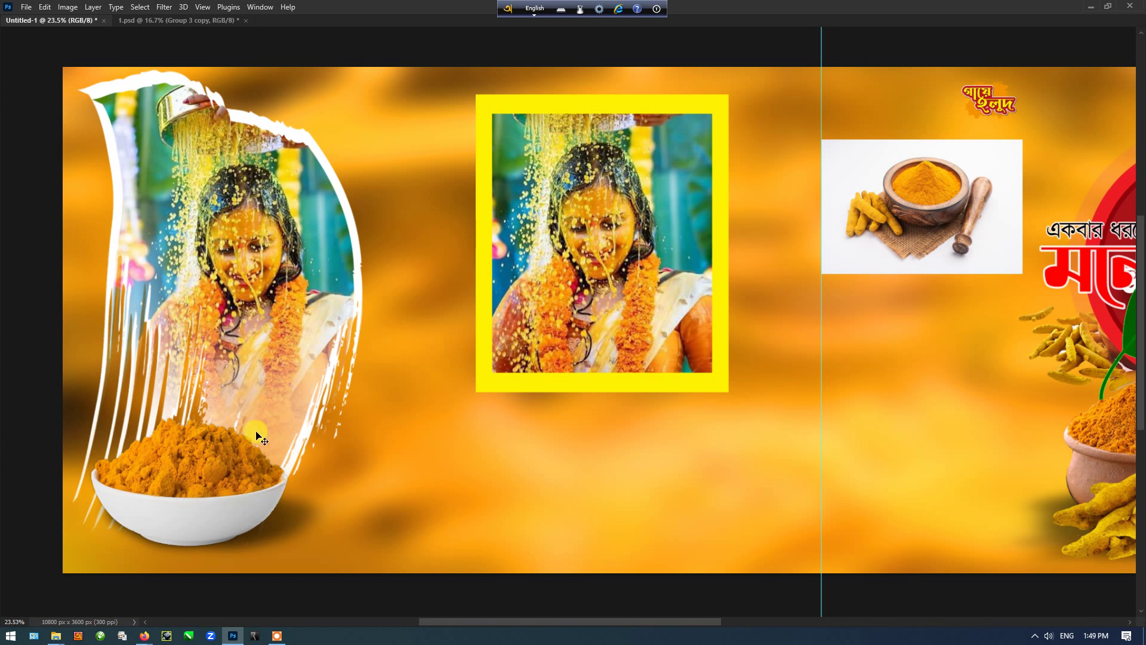
Step: Try to move the white turmeric bowl slightly to the right beneath the brush-stroke photo
{"action": "left_click", "coordinate": [198, 461]}
{"action": "left_click_drag", "start_coordinate": [226, 462], "coordinate": [255, 462]}
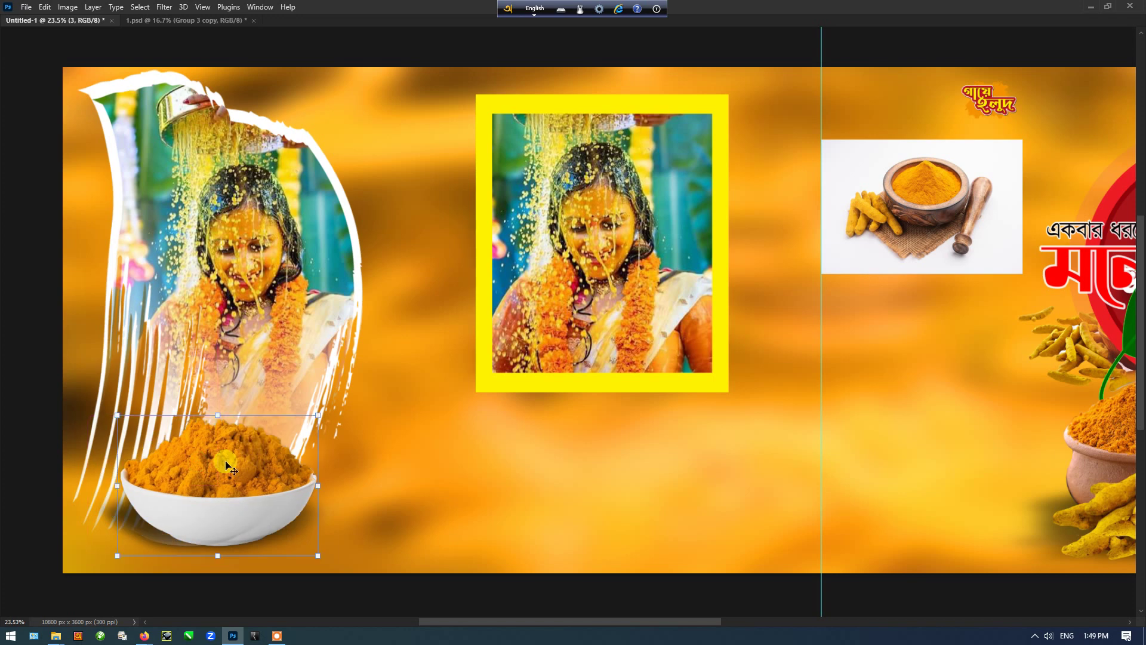
{"action": "key", "text": "ctrl+z"}
Step: Paint a soft white glow over the turmeric heap on a new layer and place that layer behind the bowl
{"action": "key", "text": "ctrl+alt+shift+n"}
{"action": "key", "text": "b"}
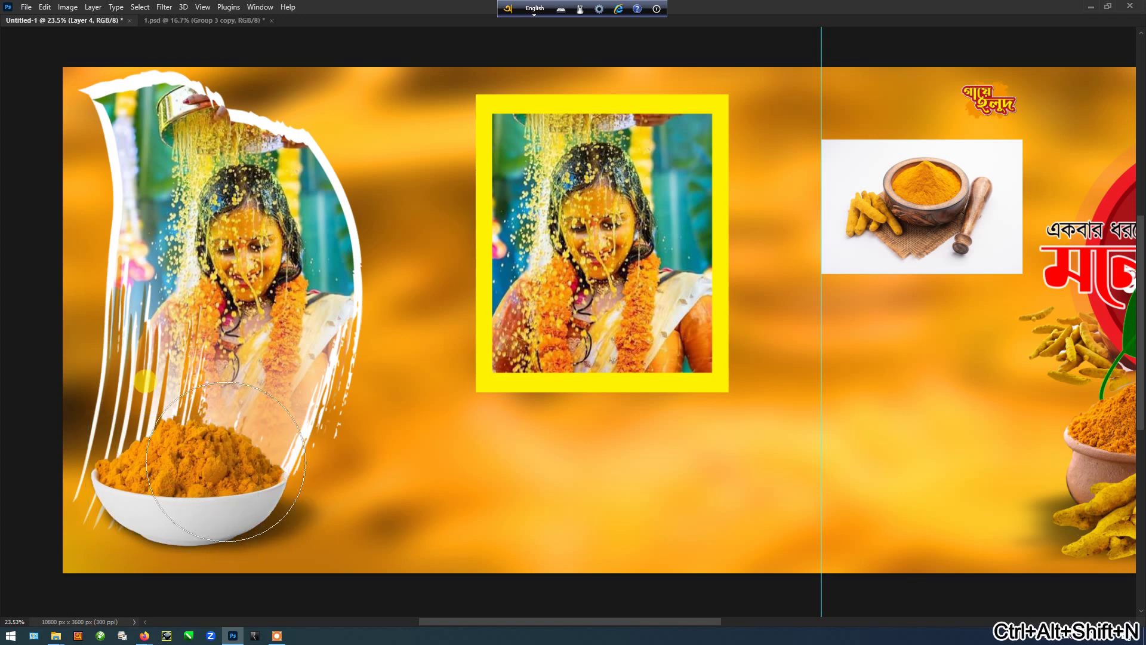
{"action": "scroll", "coordinate": [226, 461], "scroll_direction": "down", "scroll_amount": 3}
{"action": "scroll", "coordinate": [226, 462], "scroll_direction": "left", "scroll_amount": 2}
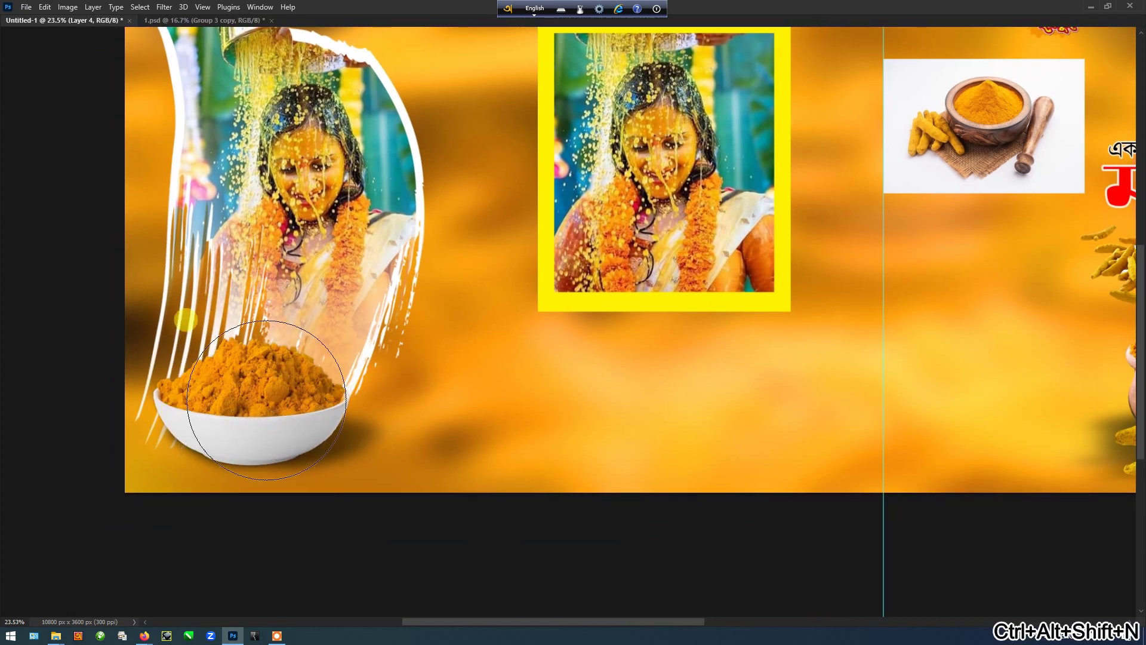
{"action": "key", "text": "Tab"}
{"action": "left_click", "coordinate": [70, 478]}
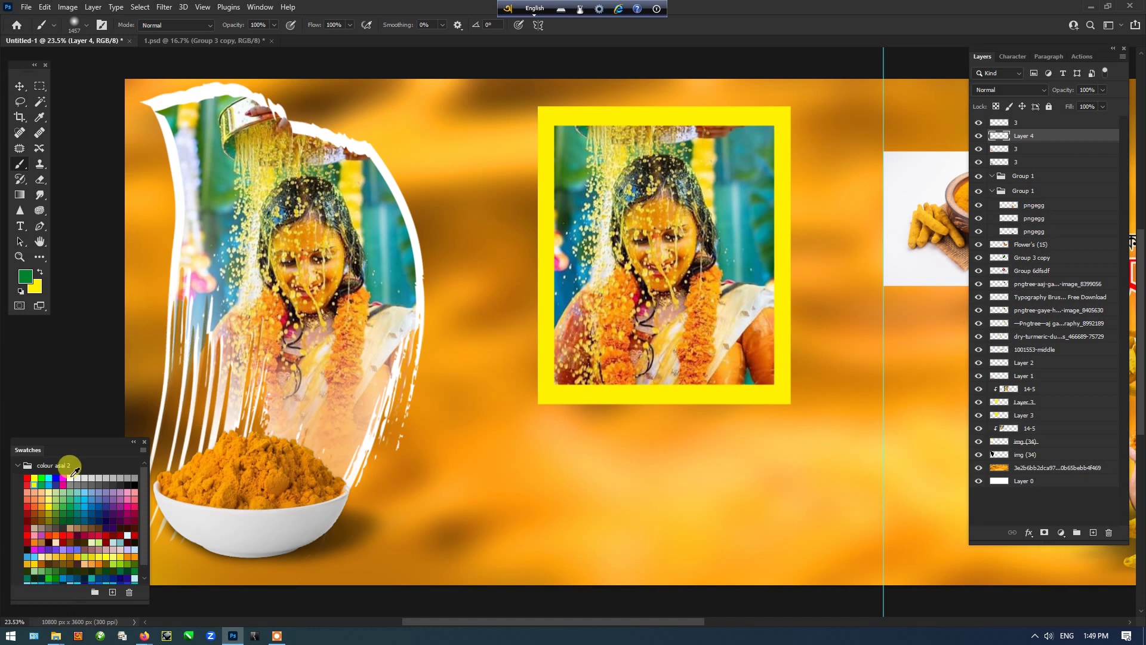
{"action": "left_click", "coordinate": [248, 440]}
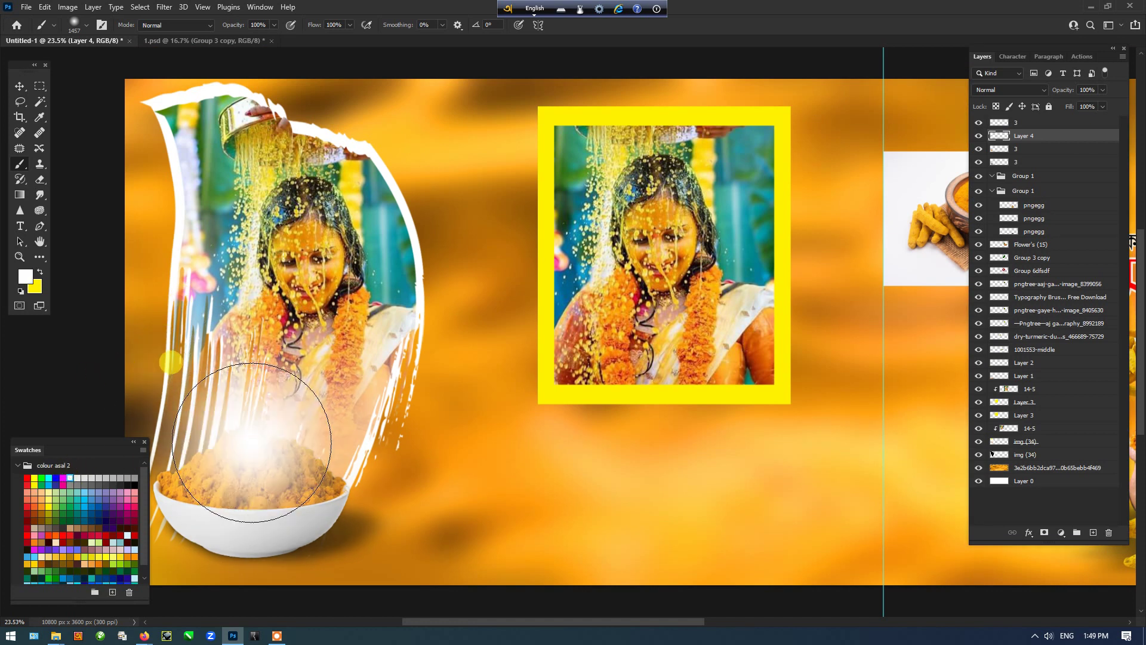
{"action": "left_click", "coordinate": [311, 414]}
{"action": "key", "text": "ctrl+bracketleft"}
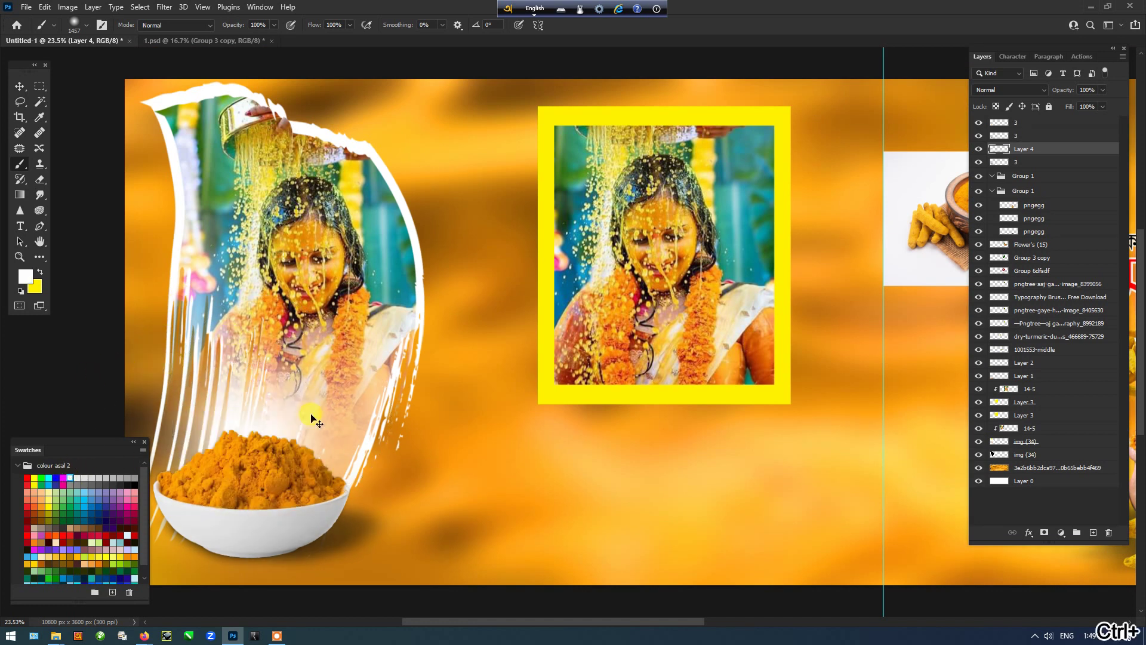
Step: Stretch the white glow behind the bowl to about 113% of its height, keeping its width roughly the same
{"action": "left_click_drag", "start_coordinate": [265, 450], "coordinate": [358, 418]}
{"action": "key", "text": "v"}
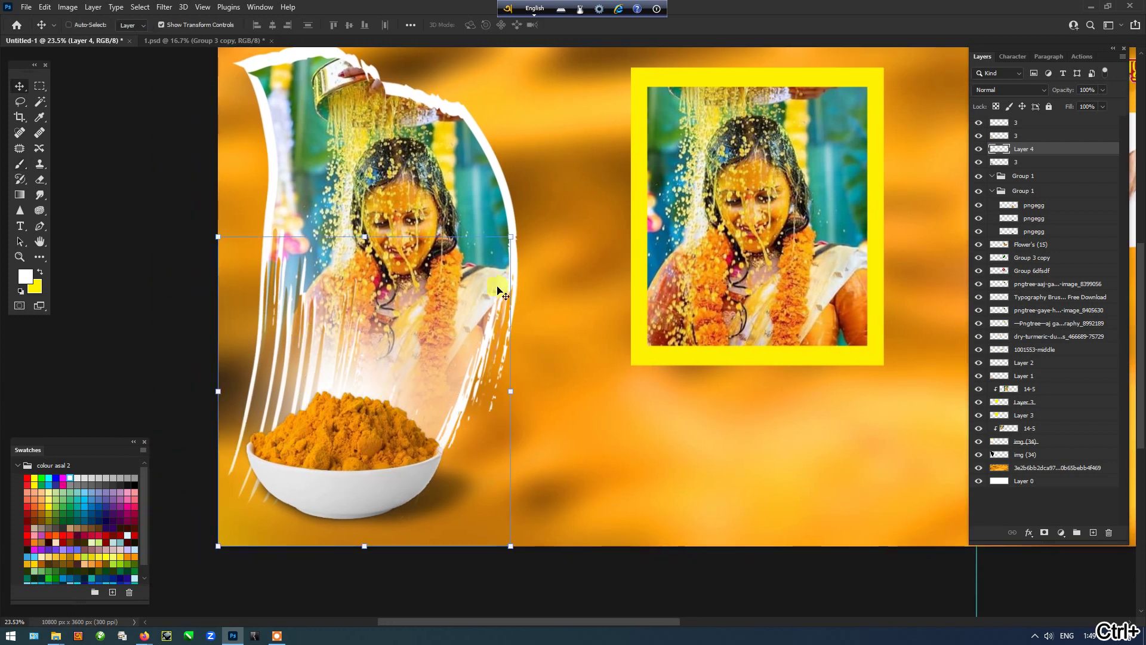
{"action": "mouse_move", "coordinate": [512, 239]}
{"action": "left_mouse_down"}
{"action": "mouse_move", "coordinate": [529, 205]}
{"action": "mouse_move", "coordinate": [519, 227]}
{"action": "left_mouse_up"}
{"action": "left_click_drag", "start_coordinate": [364, 227], "coordinate": [364, 216]}
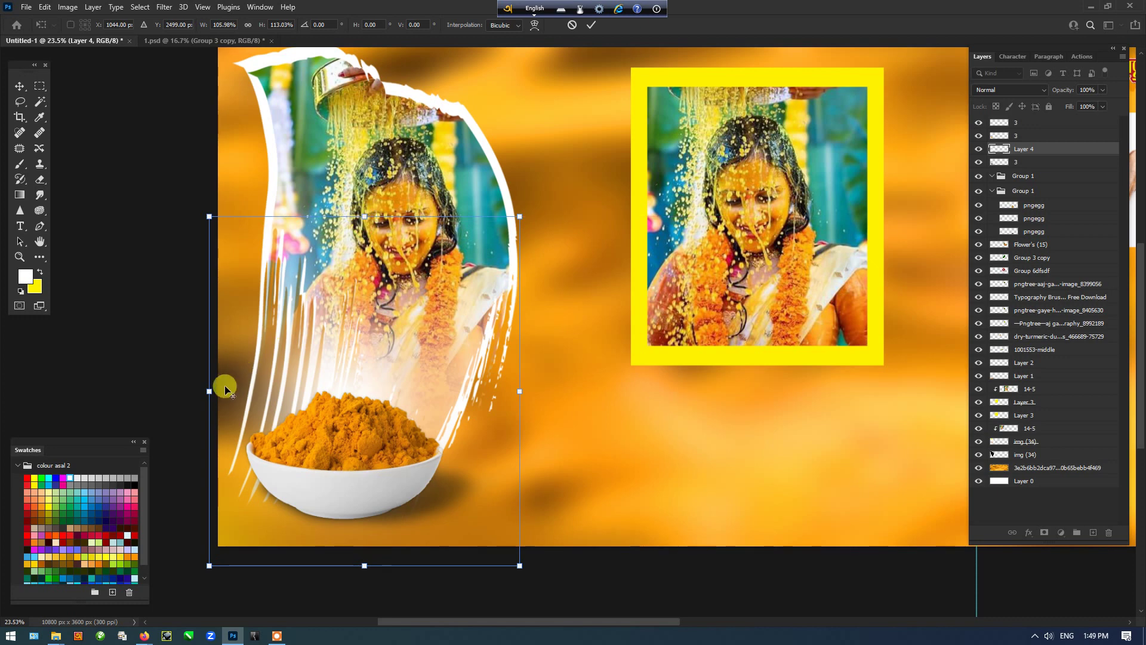
{"action": "left_click_drag", "start_coordinate": [210, 391], "coordinate": [213, 391]}
{"action": "key", "text": "Return"}
{"action": "key", "text": "Tab"}
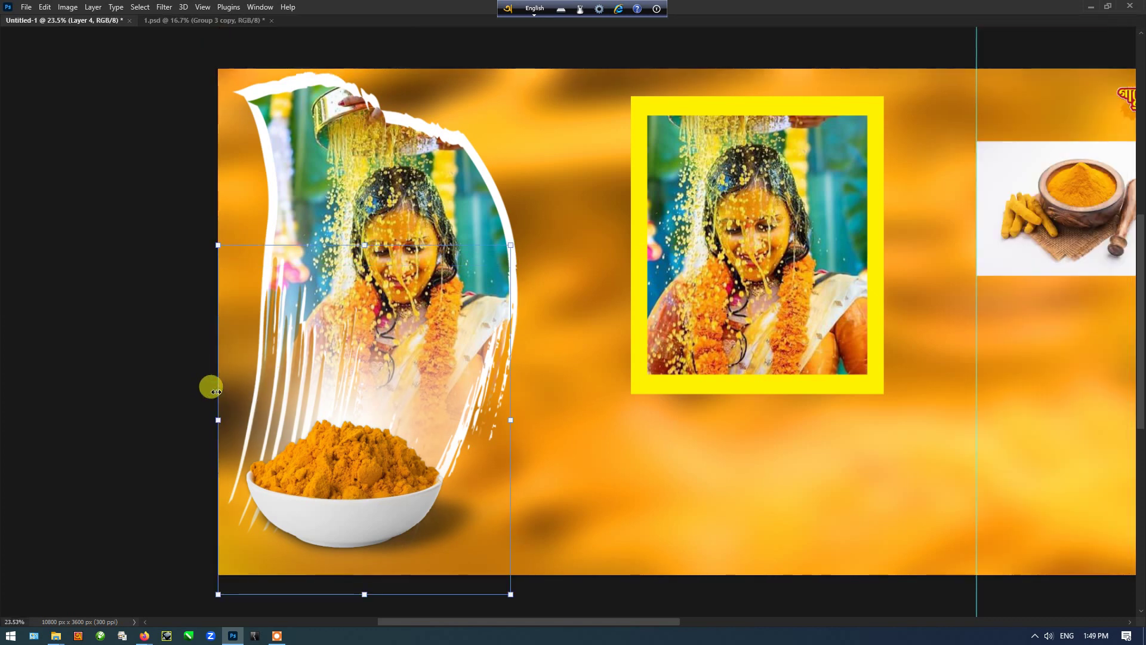
{"action": "left_click", "coordinate": [661, 594]}
Step: Select the white glow layer behind the turmeric bowl and open its opacity setting
{"action": "scroll", "coordinate": [412, 486], "scroll_direction": "up", "scroll_amount": 3}
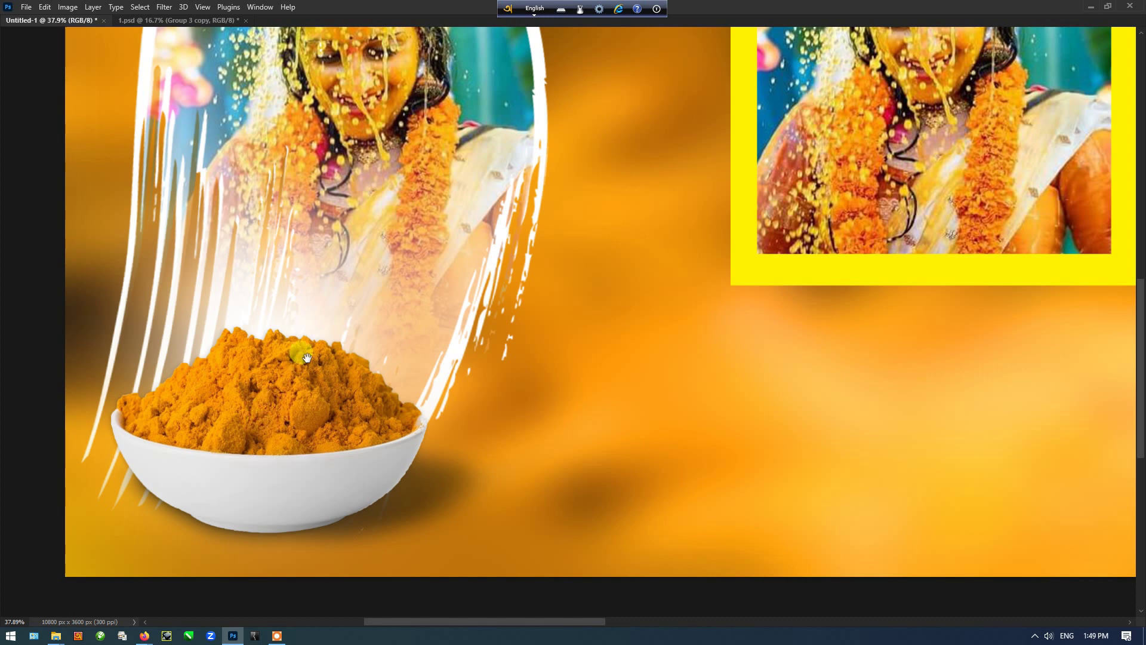
{"action": "scroll", "coordinate": [334, 322], "scroll_direction": "up", "scroll_amount": 3}
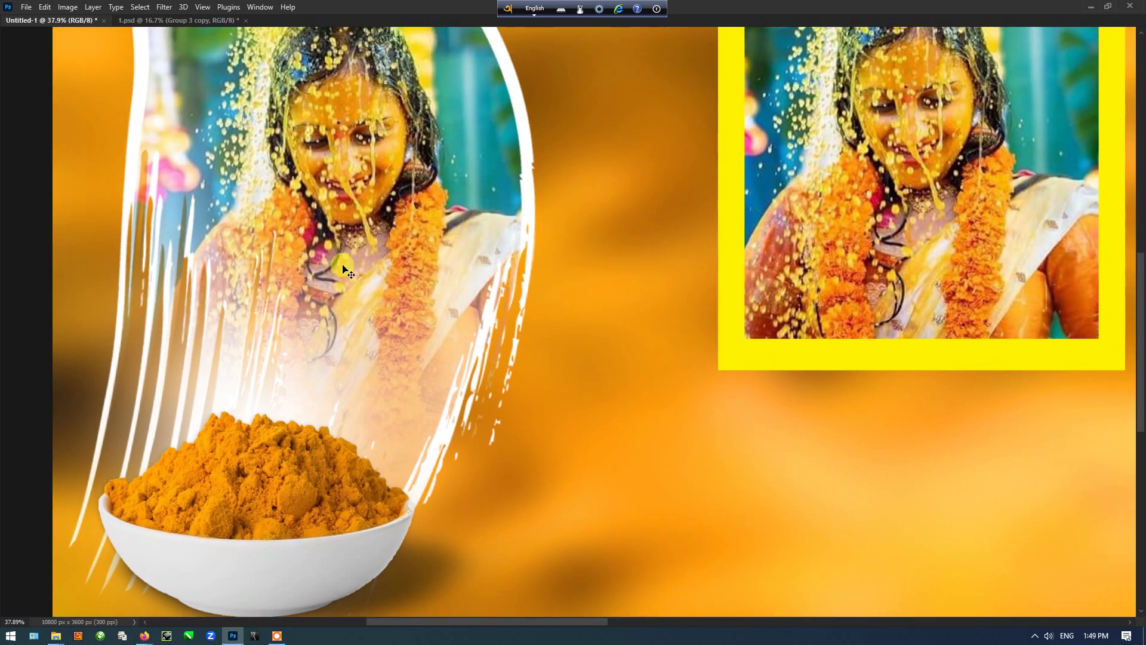
{"action": "scroll", "coordinate": [343, 269], "scroll_direction": "down", "scroll_amount": 2}
{"action": "left_click", "coordinate": [358, 198]}
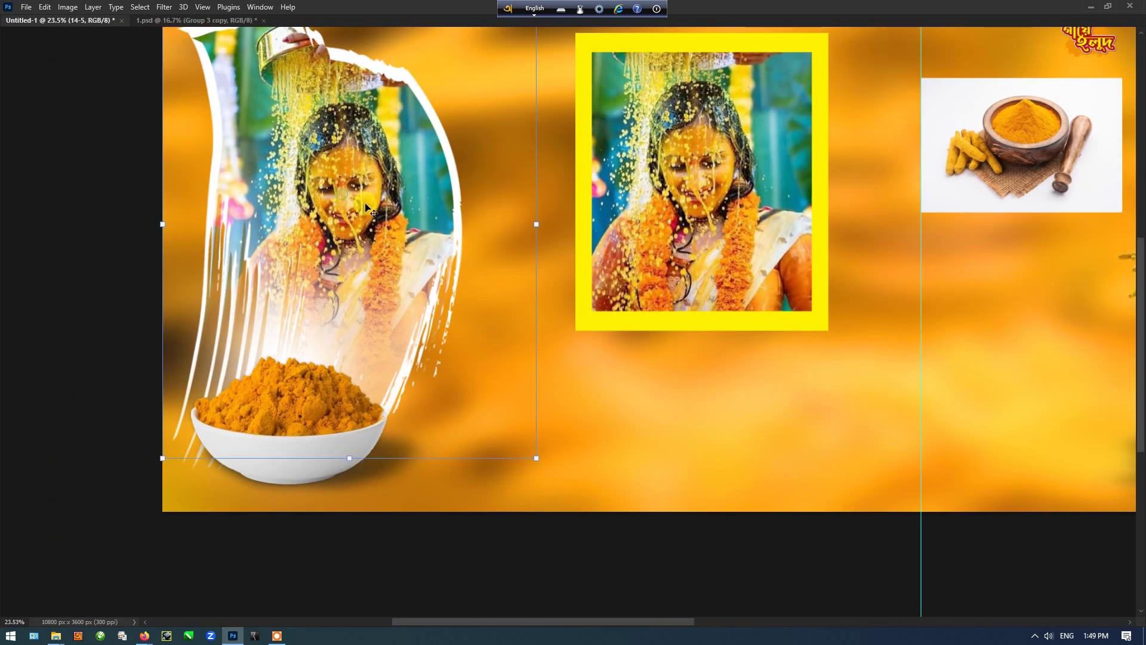
{"action": "left_click", "coordinate": [323, 351], "text": "ctrl"}
{"action": "key", "text": "Tab"}
{"action": "left_click", "coordinate": [1104, 91]}
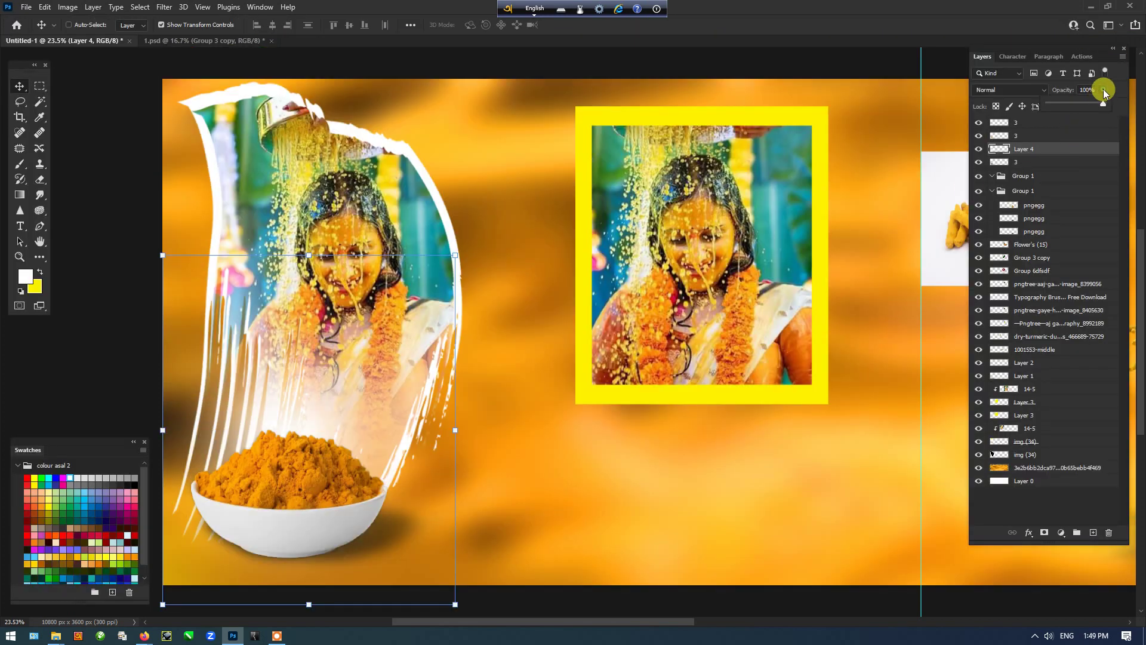
Step: Lower the opacity of Layer 4, the white glow behind the turmeric bowl, to 79%
{"action": "left_click_drag", "start_coordinate": [1104, 93], "coordinate": [1094, 105]}
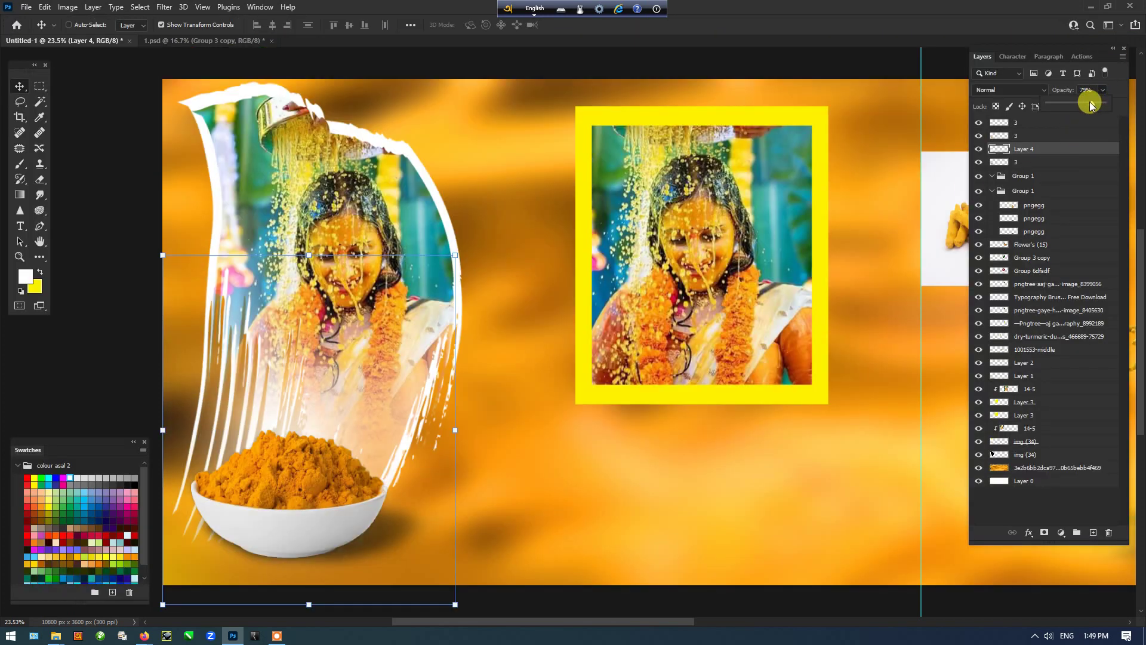
{"action": "left_click", "coordinate": [656, 323]}
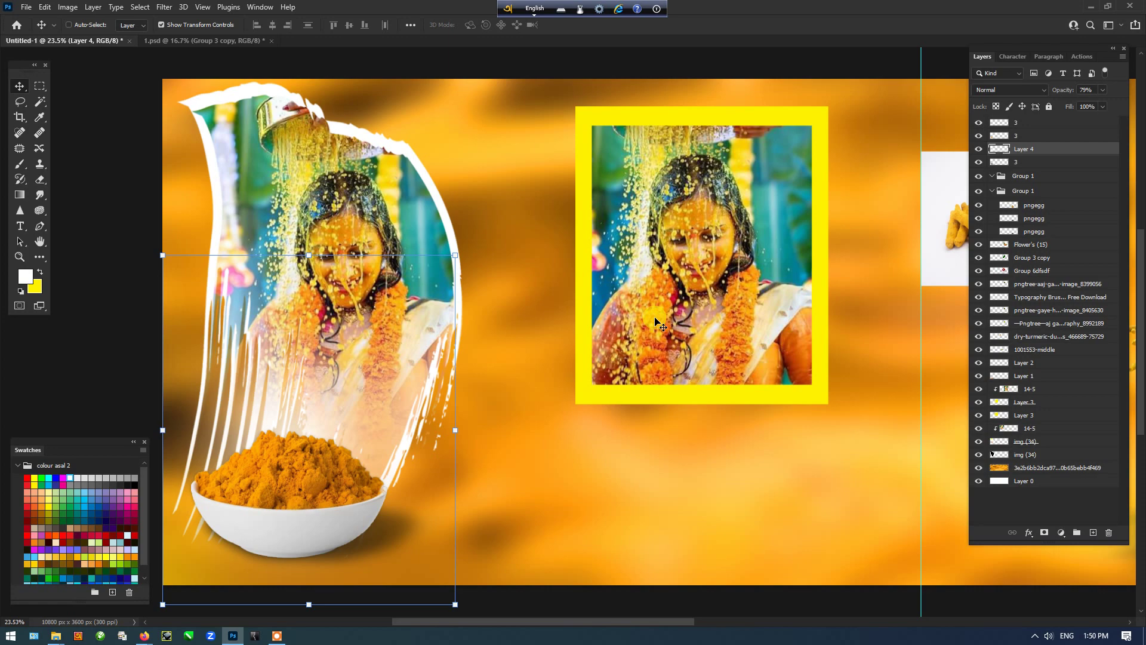
Step: Switch to the Google Meet call, admit the waiting participant and check the in-call messages, returning to Photoshop
{"action": "mouse_move", "coordinate": [145, 634]}
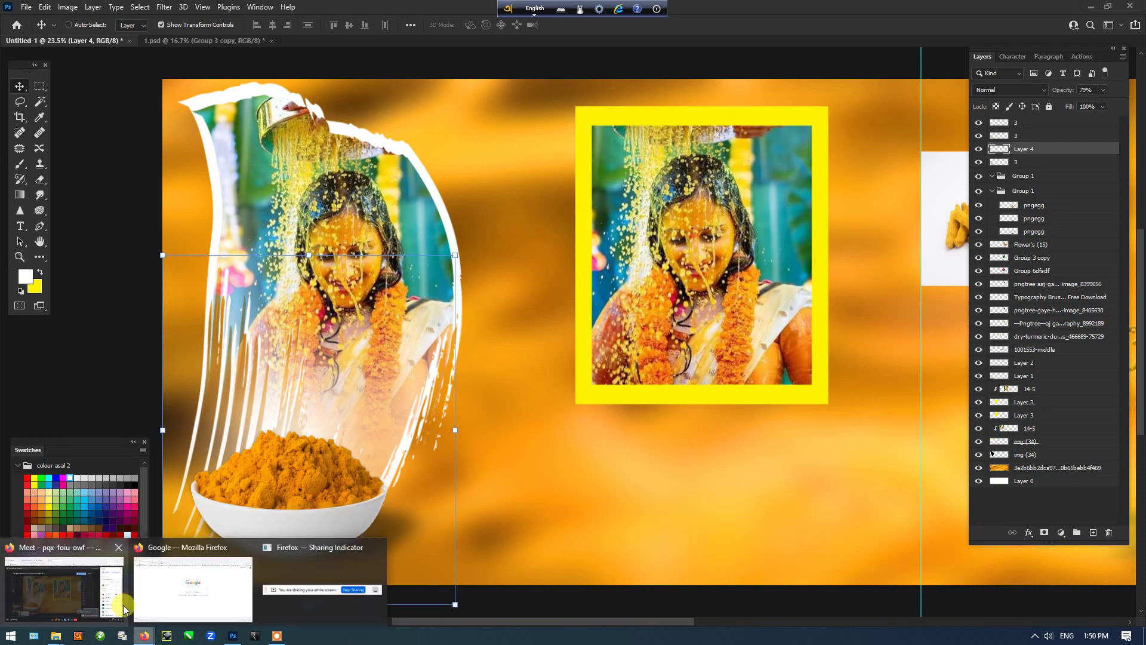
{"action": "left_click", "coordinate": [124, 609]}
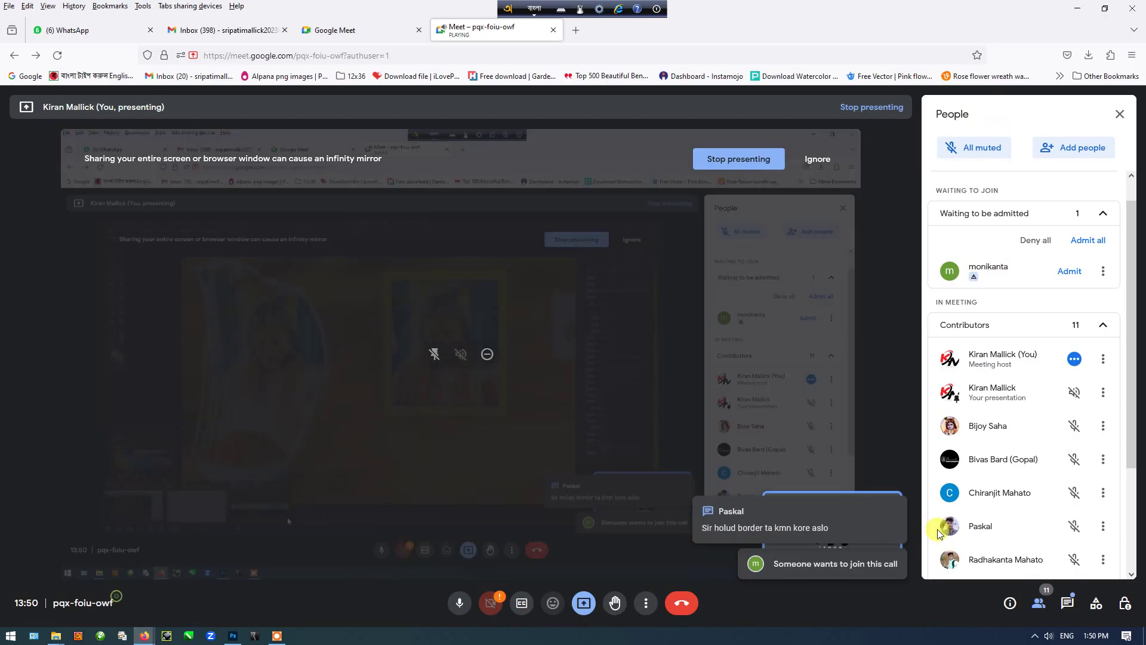
{"action": "left_click", "coordinate": [1073, 272]}
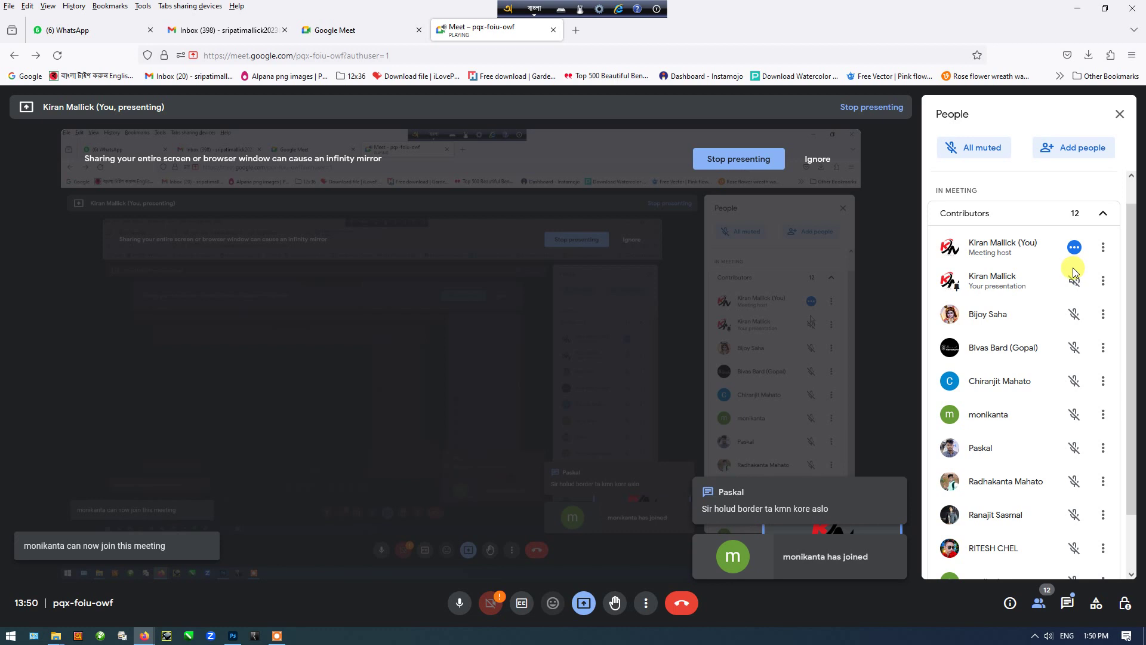
{"action": "left_click", "coordinate": [1065, 601]}
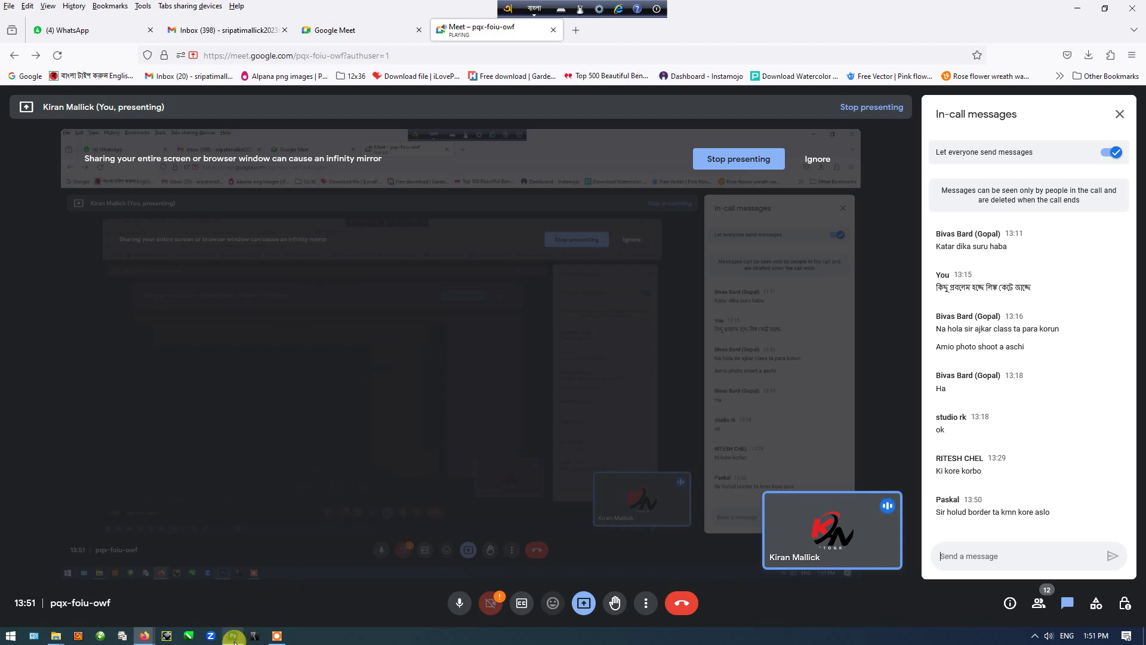
{"action": "left_click", "coordinate": [234, 640]}
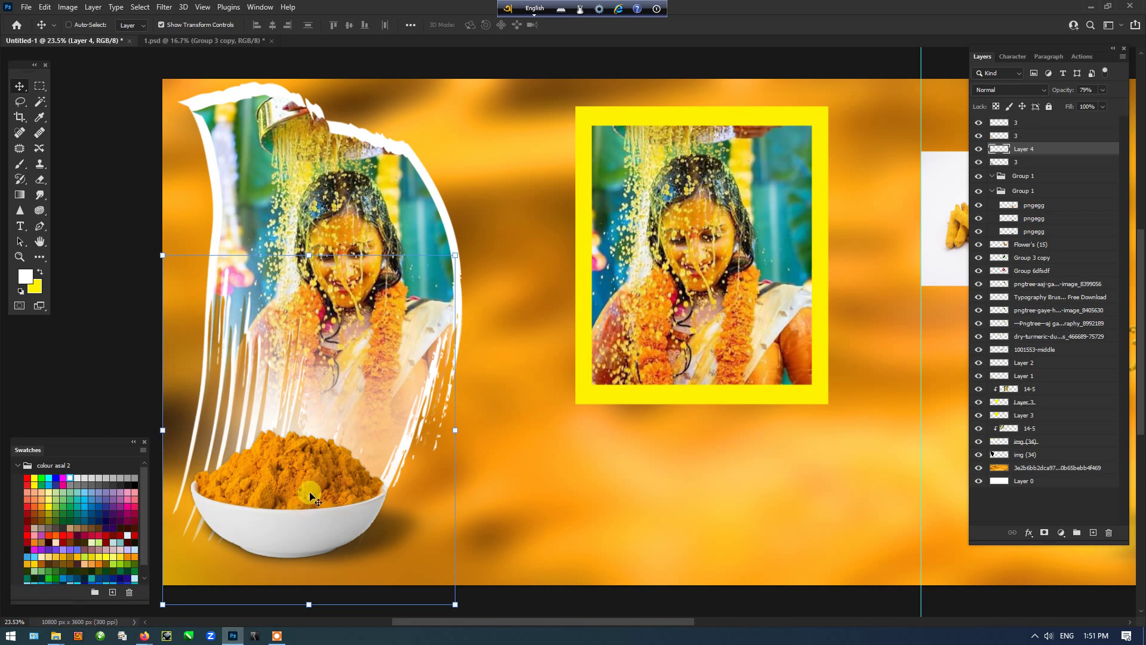
Step: Examine the album spread without panels, focusing on how the brush-edged portrait blends into the turmeric bowl
{"action": "key", "text": "Tab"}
{"action": "scroll", "coordinate": [308, 490], "scroll_direction": "down", "scroll_amount": 2}
{"action": "left_click", "coordinate": [470, 583]}
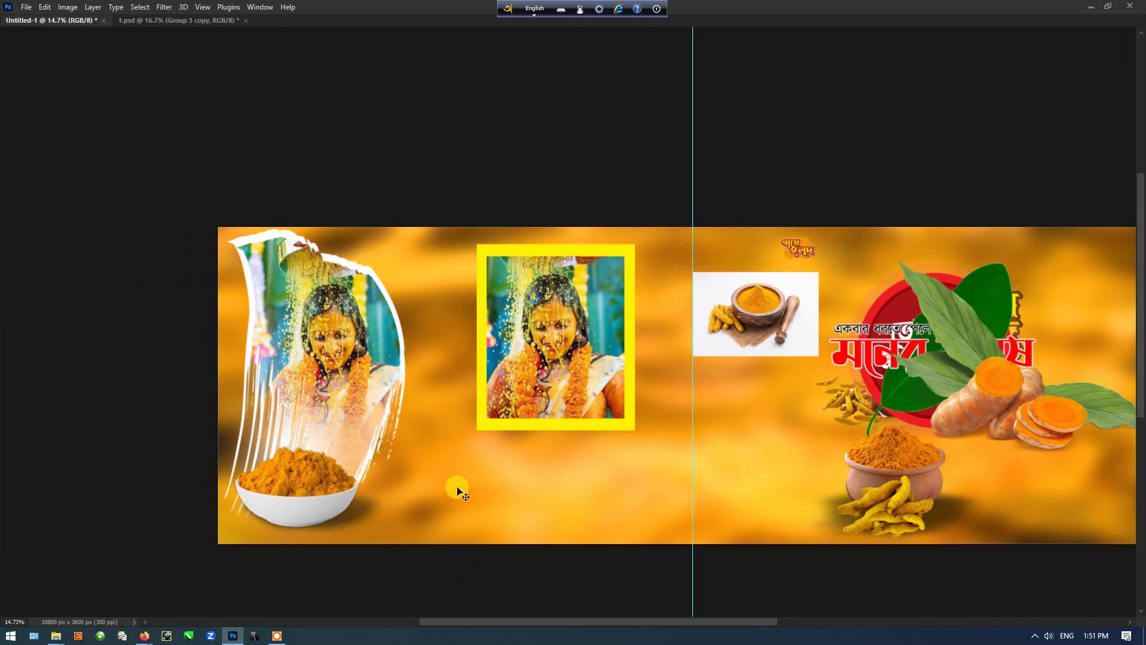
{"action": "scroll", "coordinate": [457, 488], "scroll_direction": "up", "scroll_amount": 1}
{"action": "scroll", "coordinate": [457, 488], "scroll_direction": "up", "scroll_amount": 1}
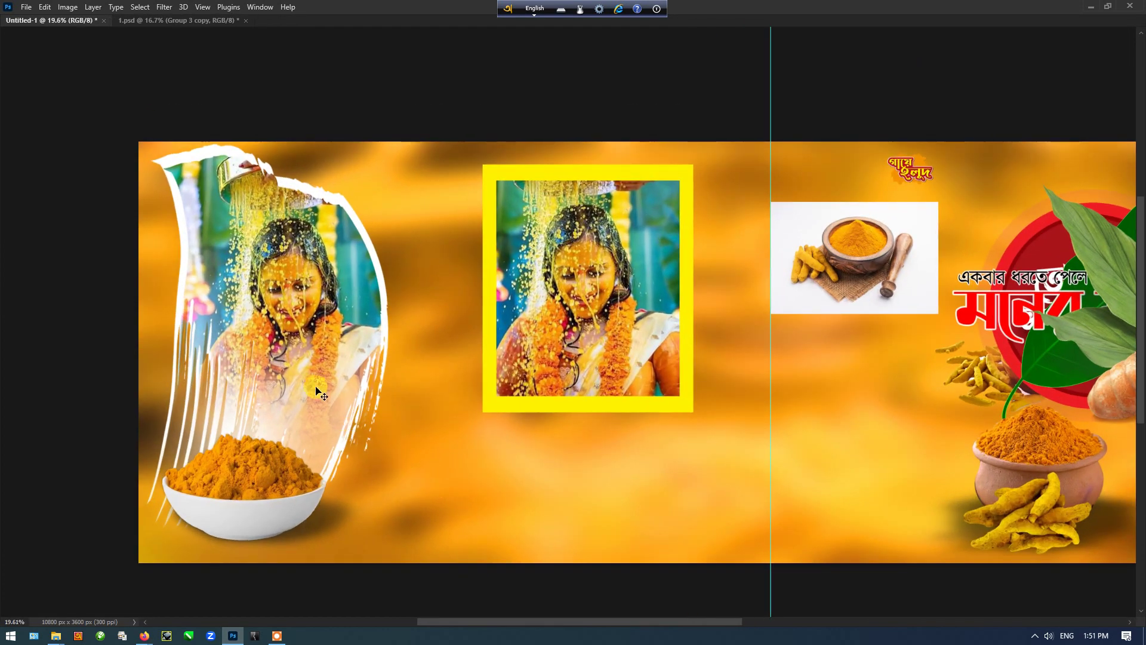
{"action": "left_click_drag", "start_coordinate": [398, 369], "coordinate": [323, 371]}
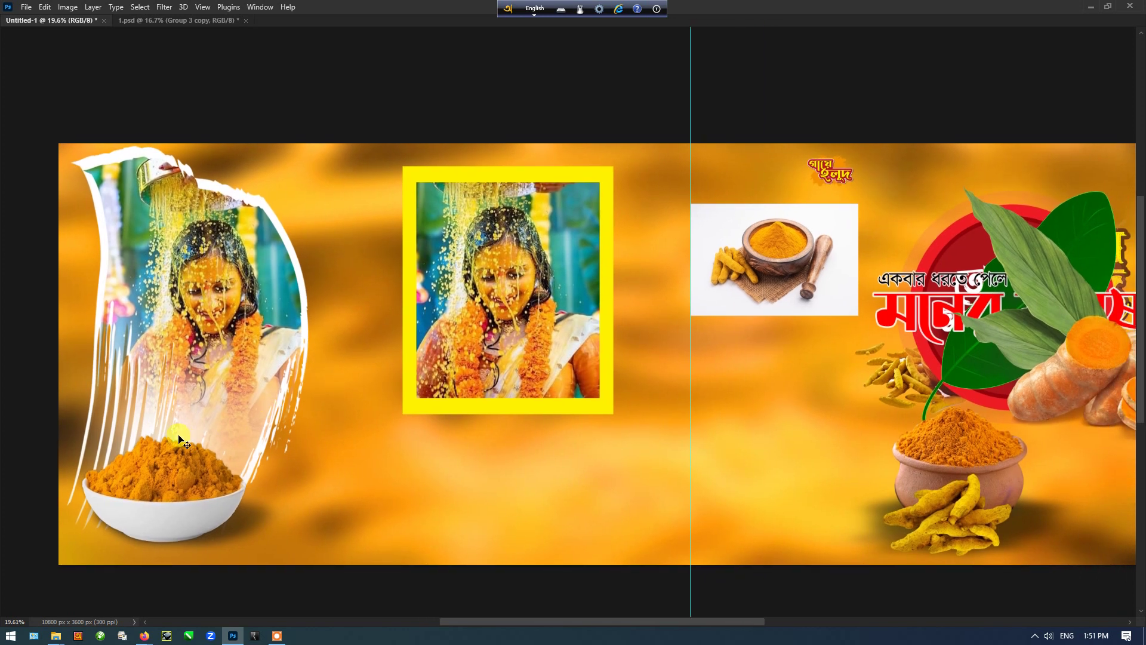
{"action": "left_click_drag", "start_coordinate": [190, 409], "coordinate": [353, 395]}
{"action": "scroll", "coordinate": [339, 399], "scroll_direction": "up", "scroll_amount": 1}
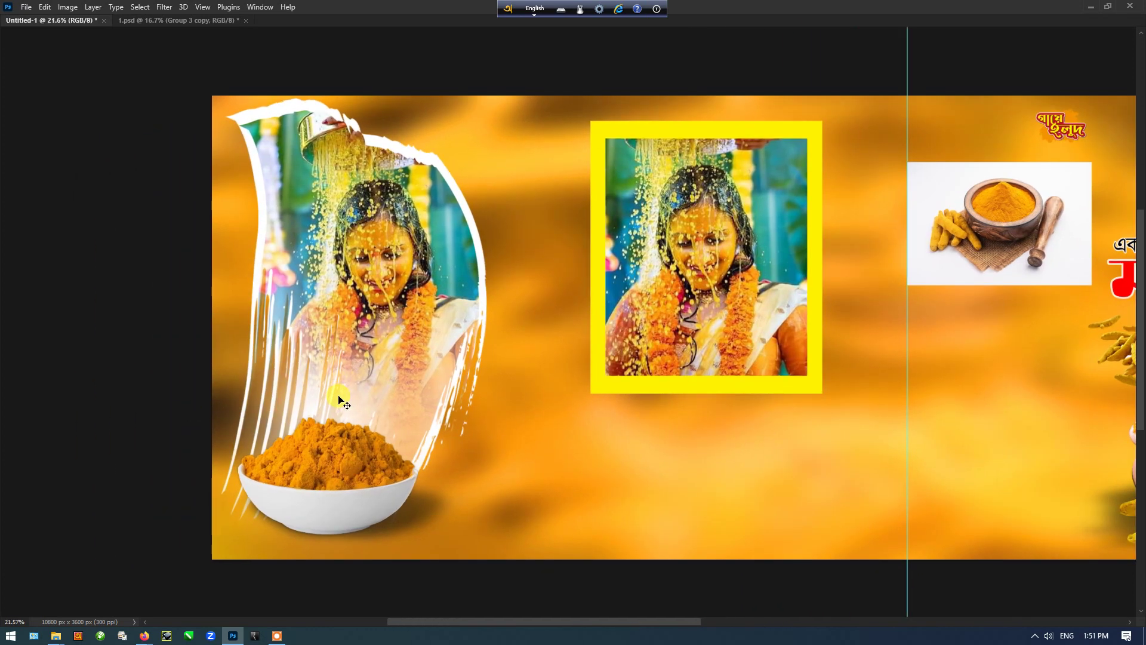
{"action": "scroll", "coordinate": [339, 398], "scroll_direction": "up", "scroll_amount": 1}
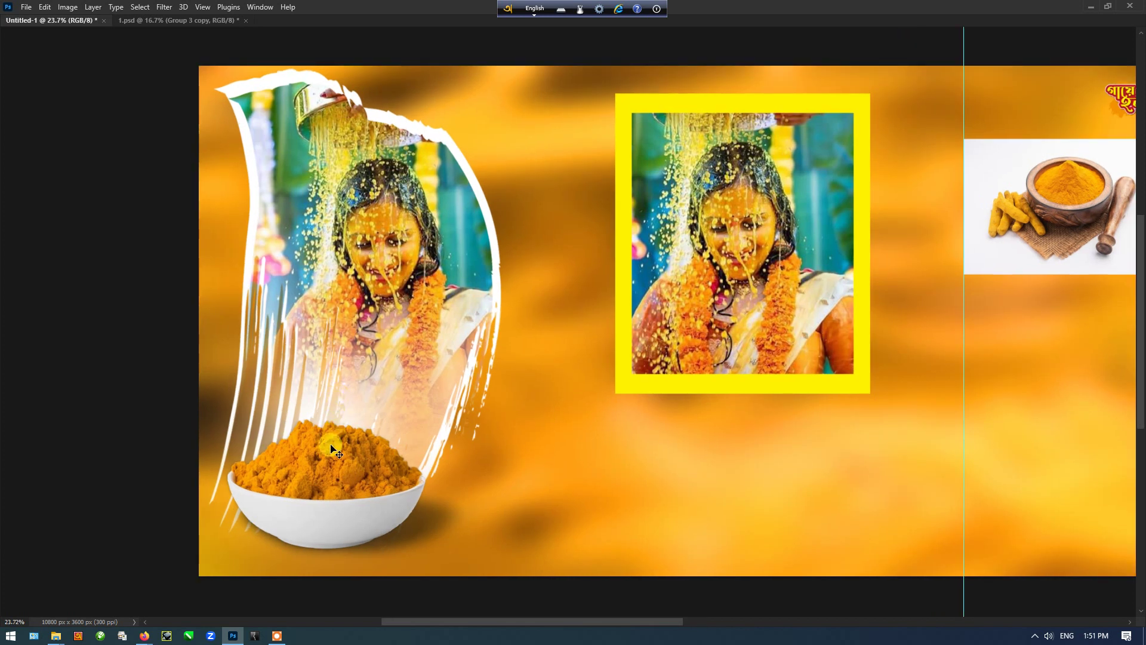
Step: Compare the portrait's lower fade with Layer 4 hidden and shown
{"action": "left_click", "coordinate": [327, 466]}
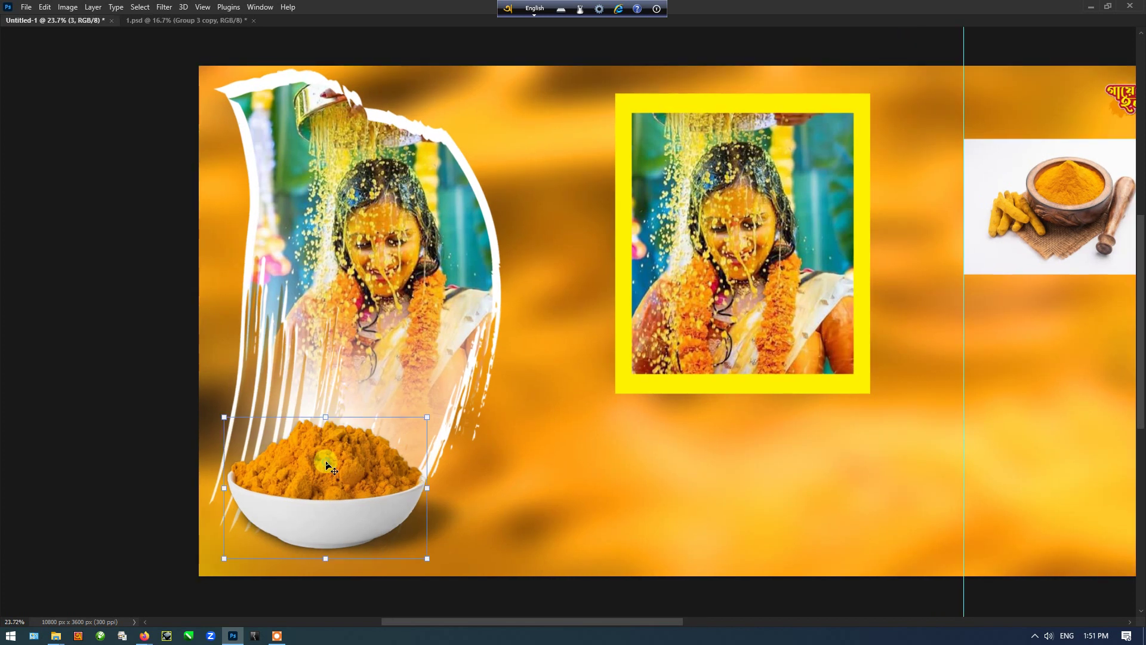
{"action": "left_click", "coordinate": [361, 396]}
{"action": "key", "text": "Tab"}
{"action": "scroll", "coordinate": [361, 400], "scroll_direction": "down", "scroll_amount": 3}
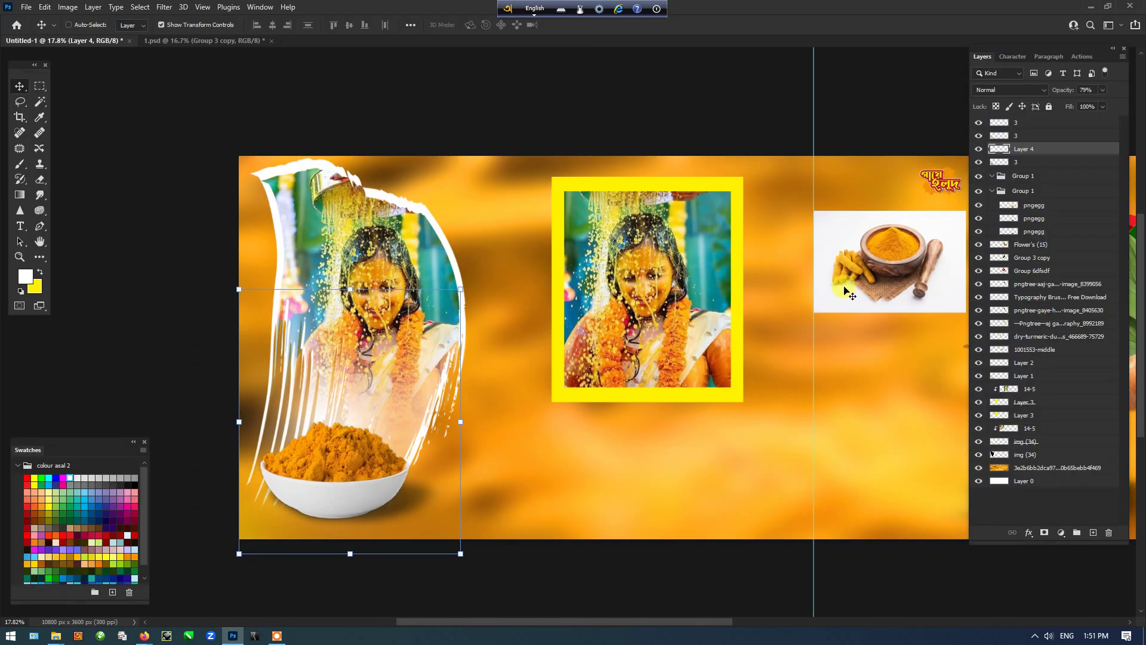
{"action": "left_click", "coordinate": [979, 150]}
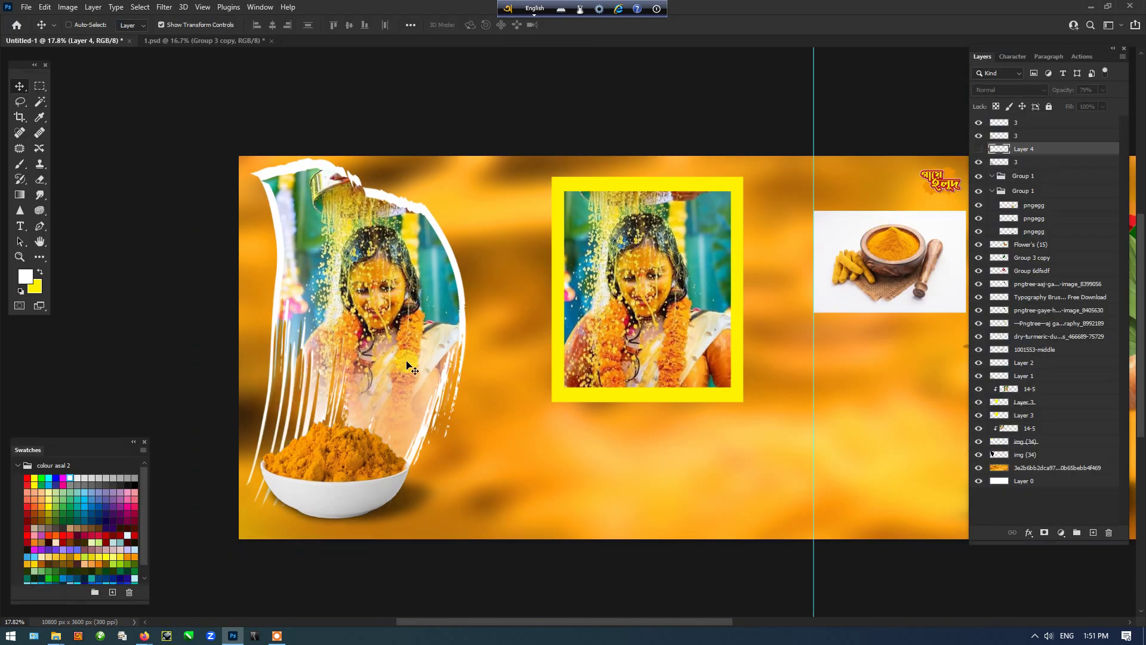
{"action": "left_click", "coordinate": [979, 152]}
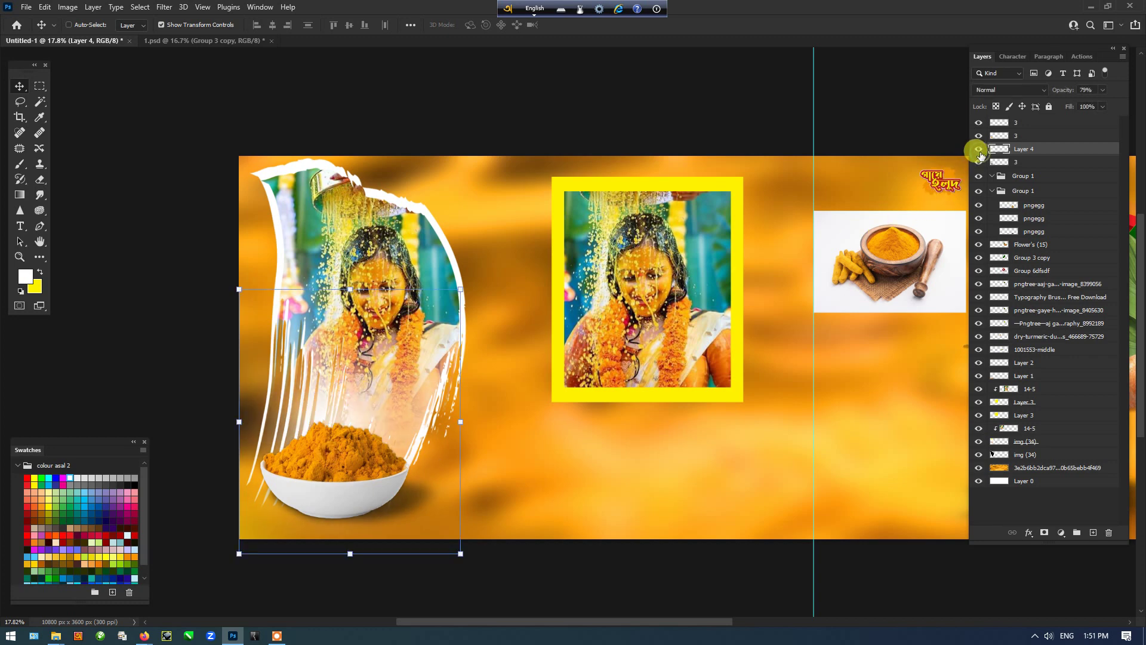
Step: Save the layered document to the Desktop as a Photoshop file named Untitled-1
{"action": "left_click", "coordinate": [603, 572]}
{"action": "key", "text": "Tab"}
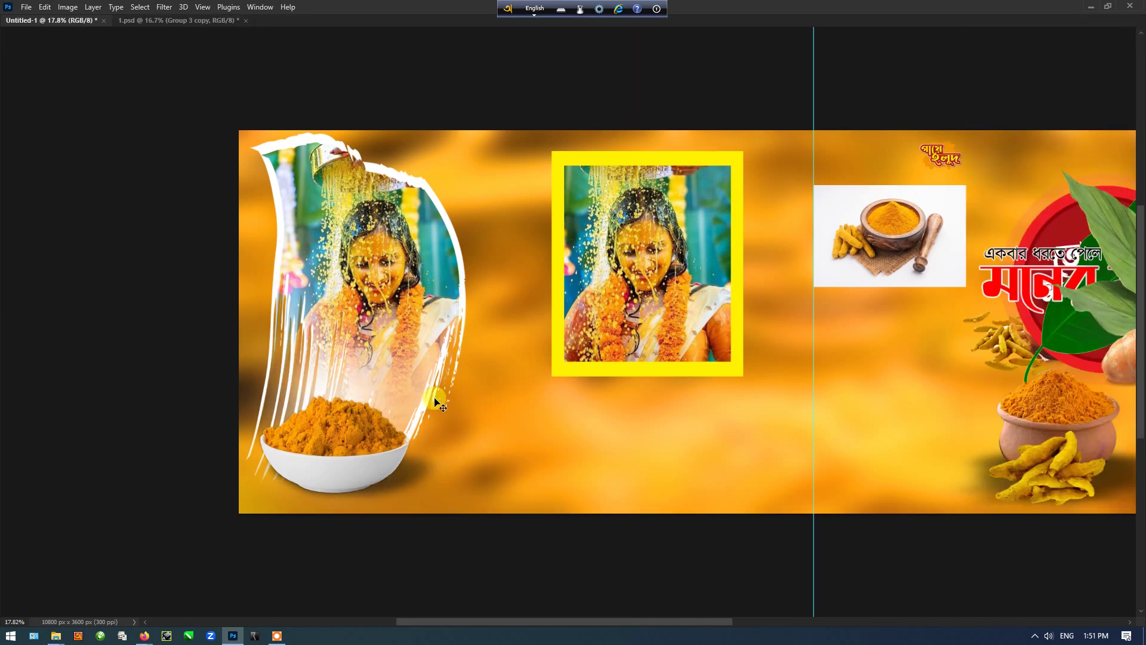
{"action": "left_click_drag", "start_coordinate": [435, 333], "coordinate": [361, 359]}
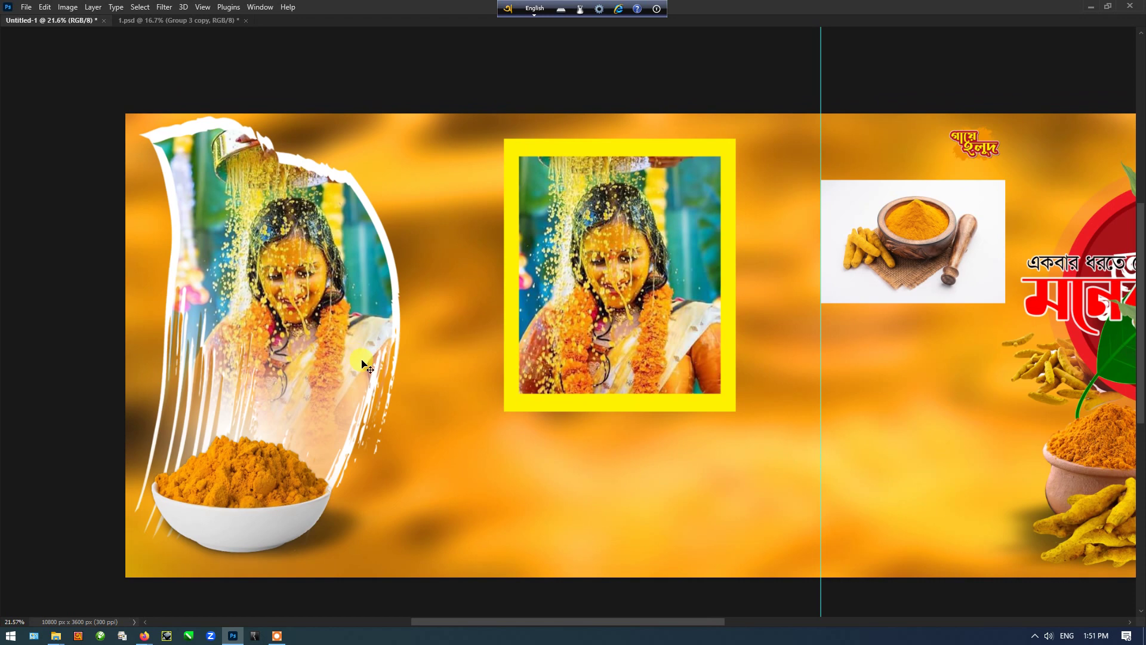
{"action": "key", "text": "ctrl+s"}
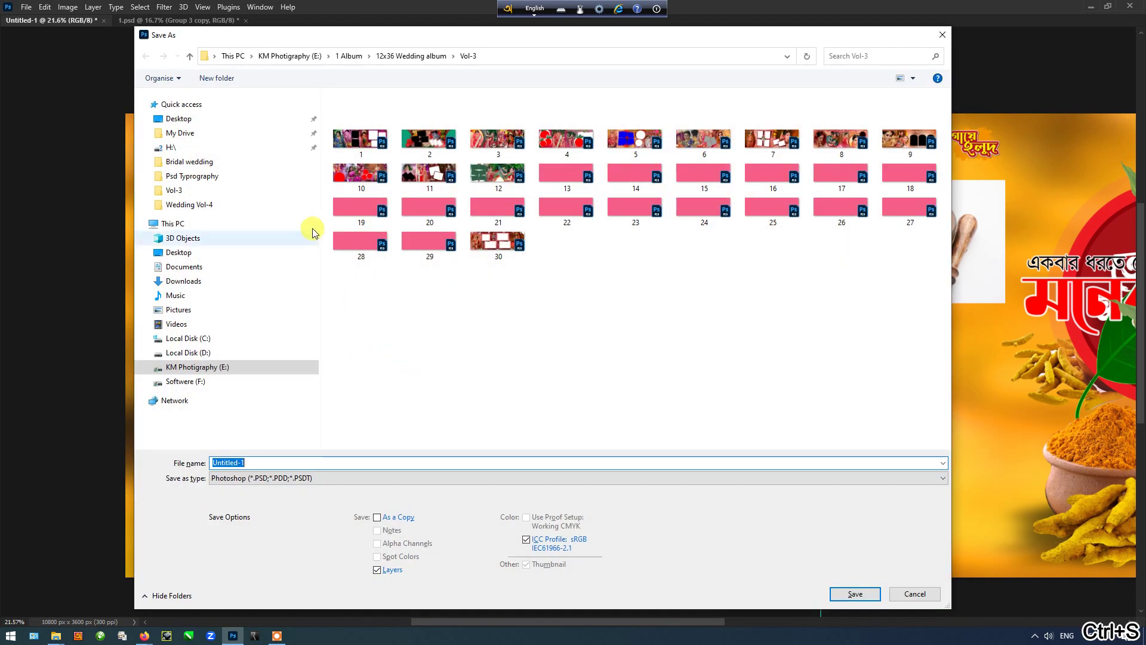
{"action": "left_click", "coordinate": [249, 119]}
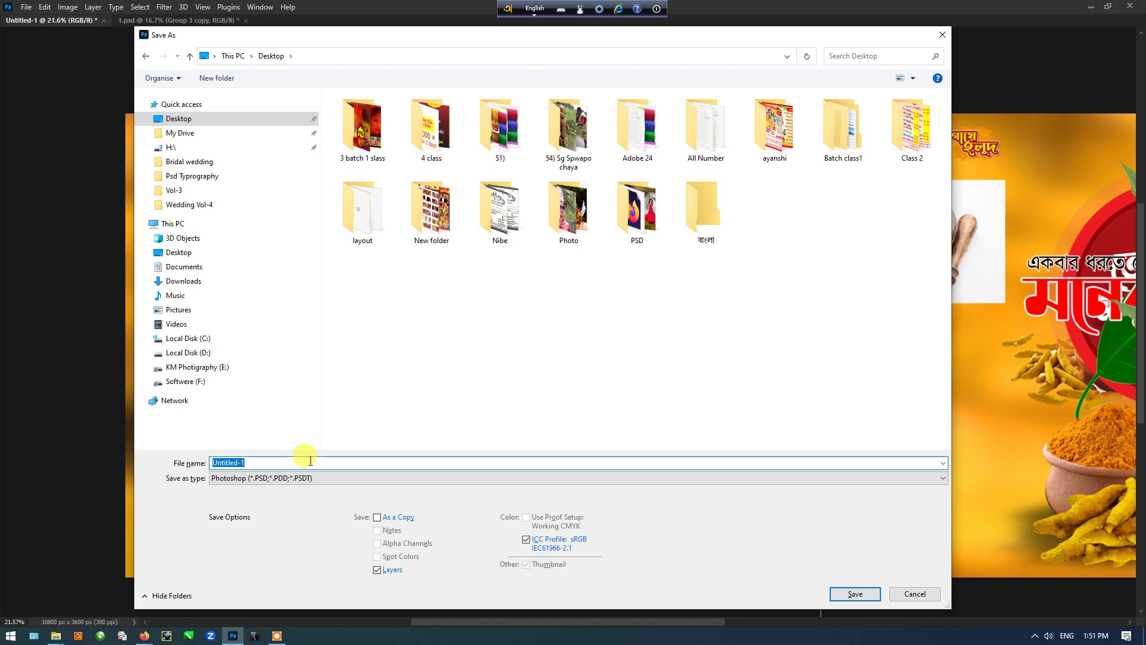
{"action": "key", "text": "Return"}
{"action": "scroll", "coordinate": [304, 463], "scroll_direction": "down", "scroll_amount": 2}
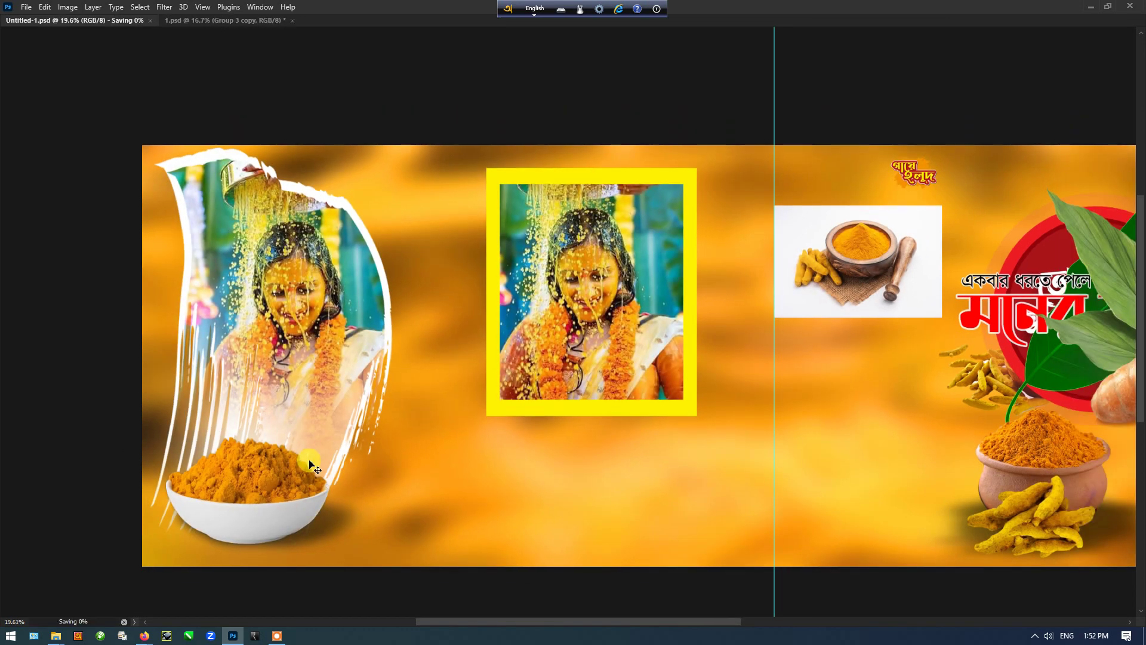
Step: Delete the square portrait photo and its yellow frame from the middle of the spread
{"action": "key", "text": "Tab"}
{"action": "key", "text": "Tab"}
{"action": "scroll", "coordinate": [313, 460], "scroll_direction": "up", "scroll_amount": 1}
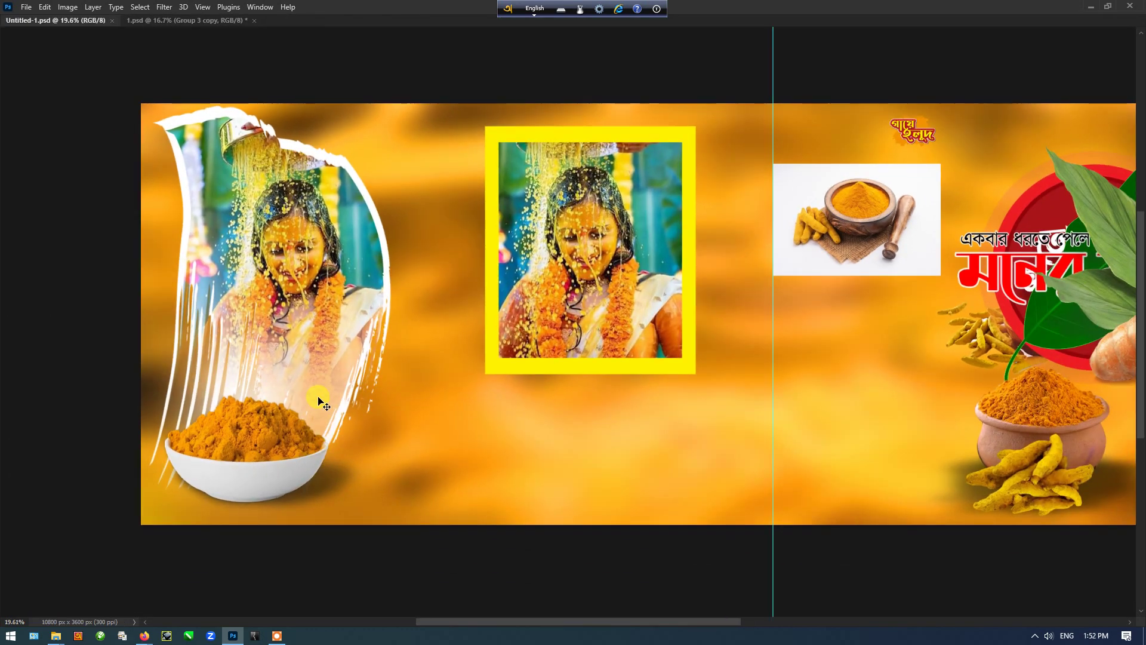
{"action": "left_click", "coordinate": [517, 336]}
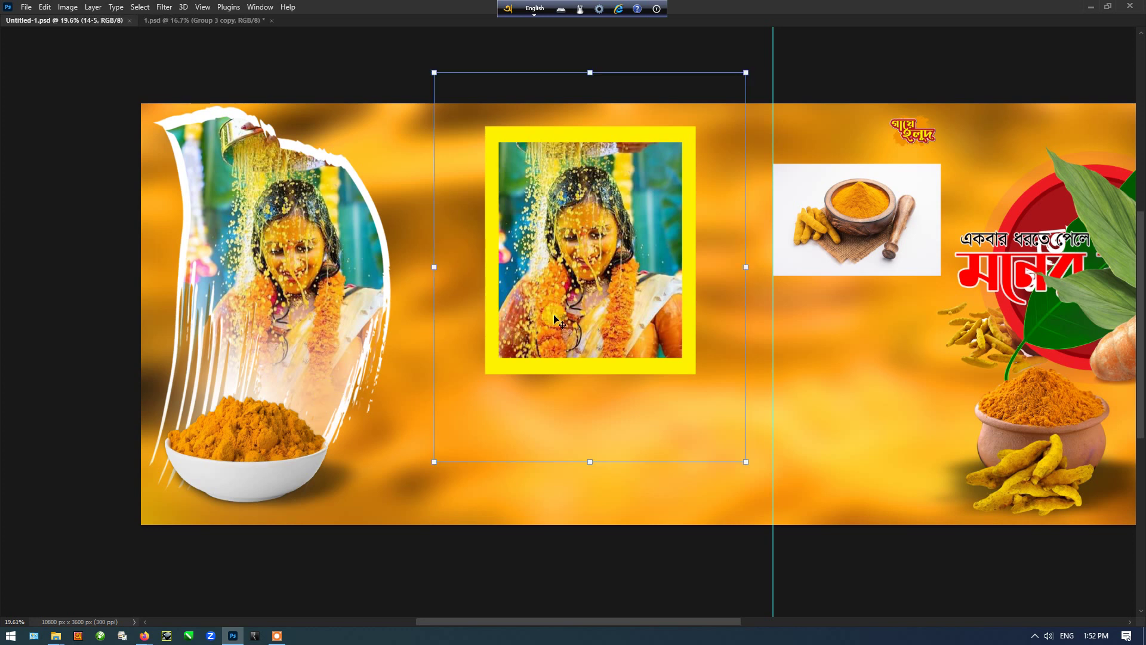
{"action": "key", "text": "Delete"}
{"action": "key", "text": "Delete"}
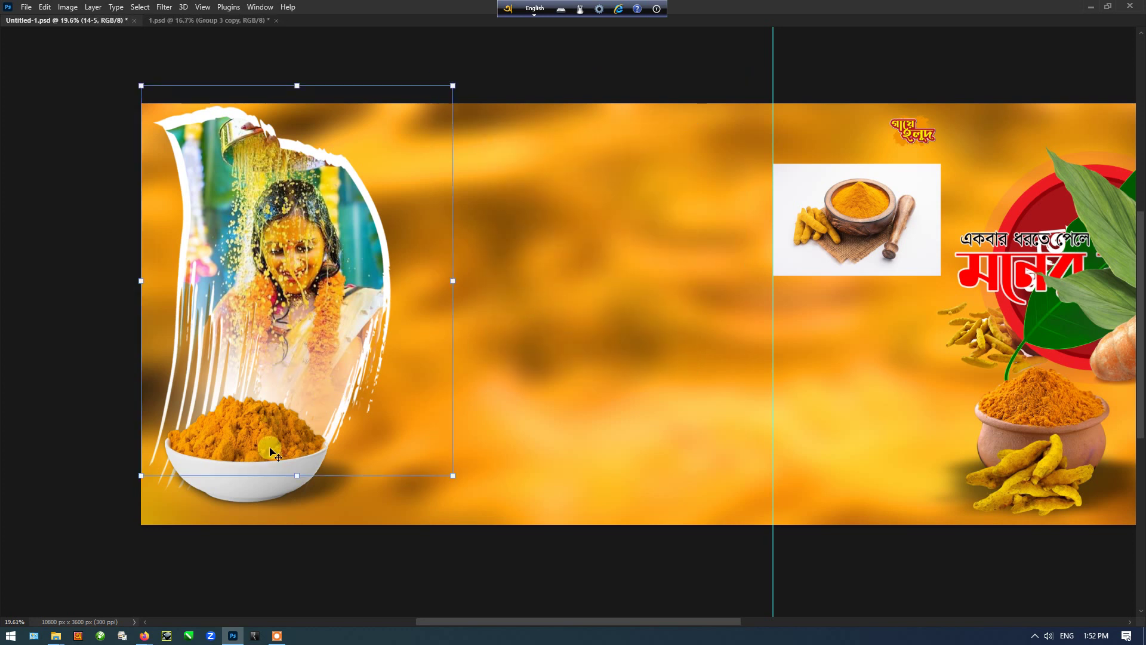
{"action": "left_click", "coordinate": [376, 548]}
{"action": "scroll", "coordinate": [417, 427], "scroll_direction": "down", "scroll_amount": 1}
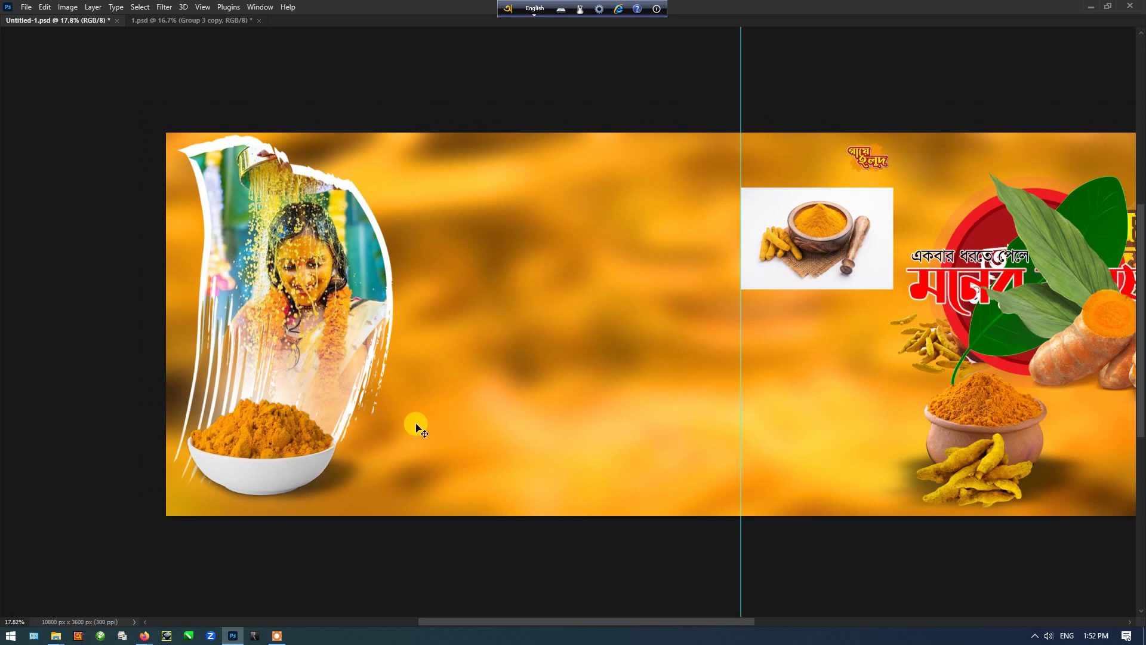
Step: Save the Untitled-1.psd document with the cleared middle area
{"action": "key", "text": "Tab"}
{"action": "key", "text": "Tab"}
{"action": "scroll", "coordinate": [415, 356], "scroll_direction": "up", "scroll_amount": 1}
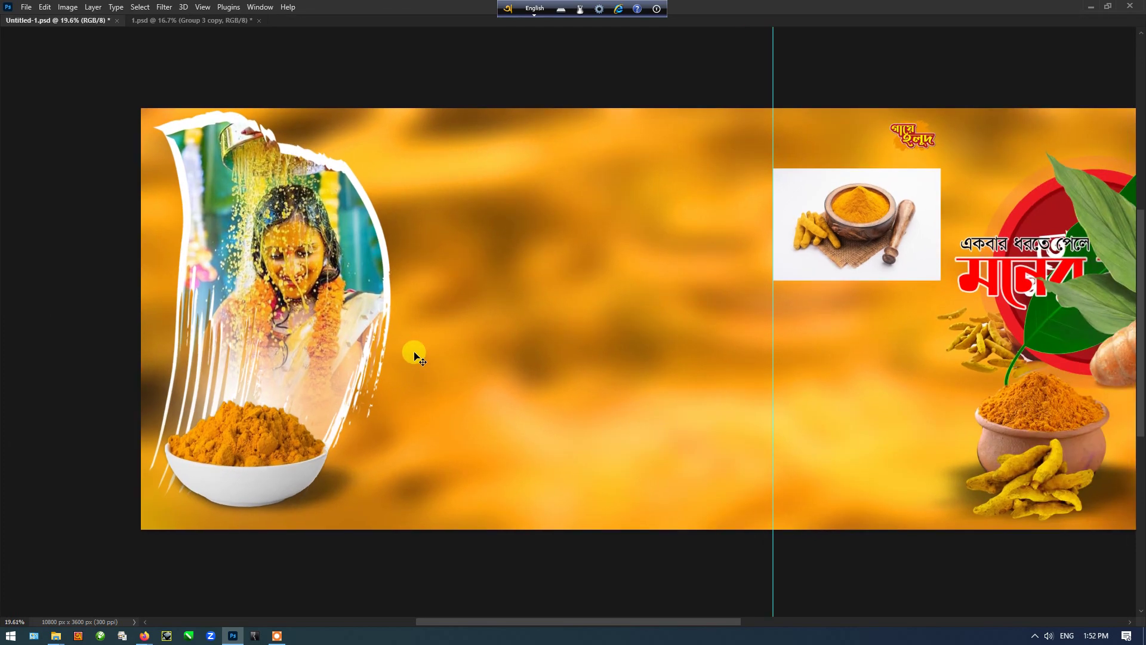
{"action": "key", "text": "ctrl+s"}
Step: Create a yellow-filled rectangle on a new layer in the empty area beside the brush-edged portrait
{"action": "key", "text": "Tab"}
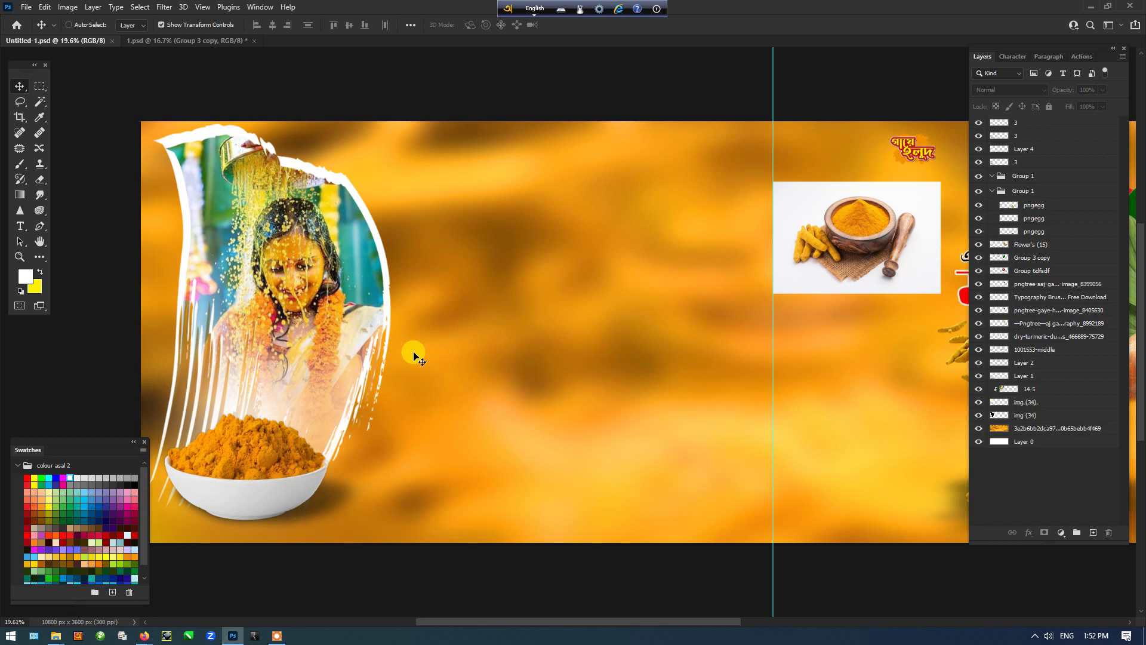
{"action": "key", "text": "m"}
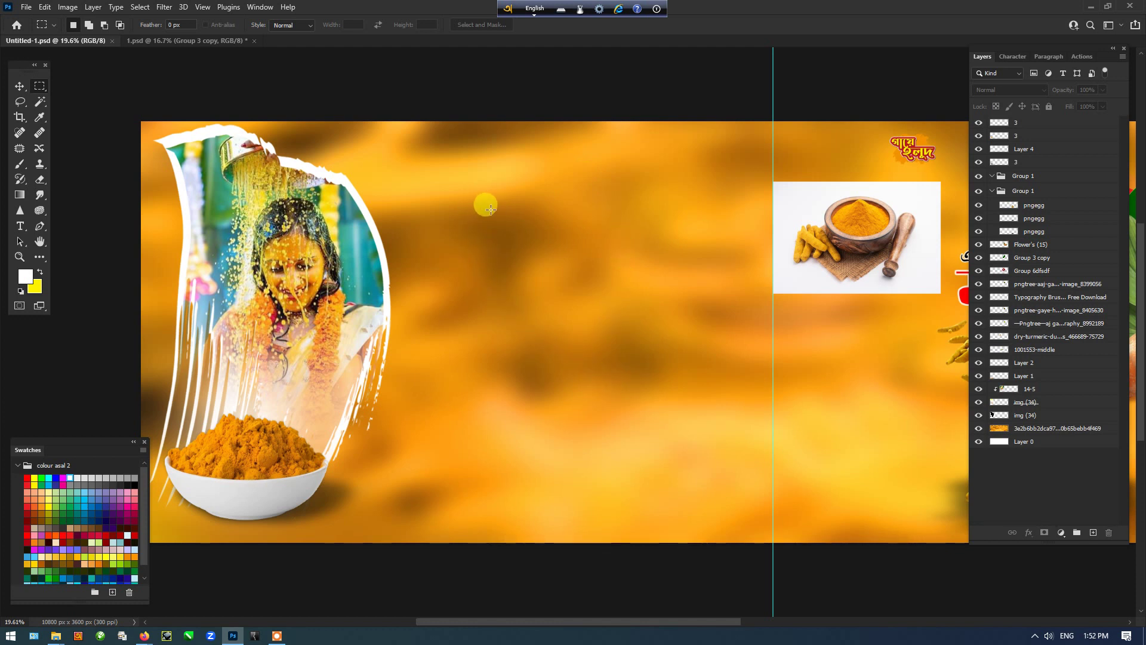
{"action": "left_click_drag", "start_coordinate": [424, 178], "coordinate": [609, 314]}
{"action": "key", "text": "ctrl+alt+shift+n"}
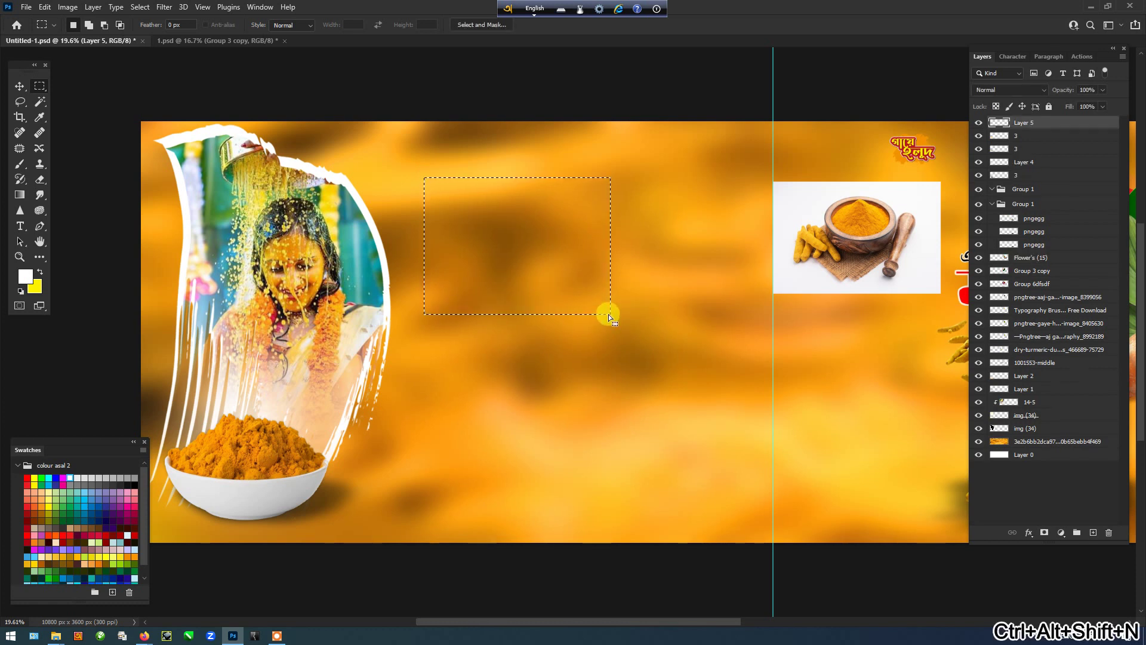
{"action": "key", "text": "ctrl+Delete"}
{"action": "key", "text": "ctrl+d"}
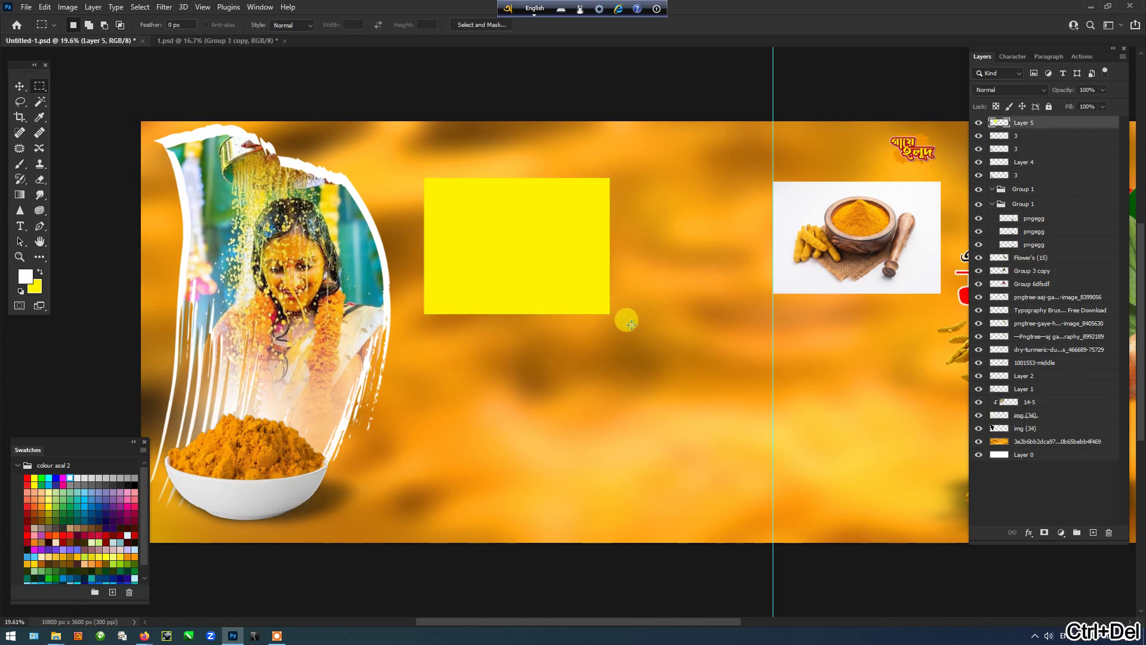
Step: Duplicate the yellow rectangle and scale the copies down to form a two-by-two grid with narrow gaps
{"action": "key", "text": "v"}
{"action": "left_click_drag", "start_coordinate": [548, 234], "coordinate": [549, 376]}
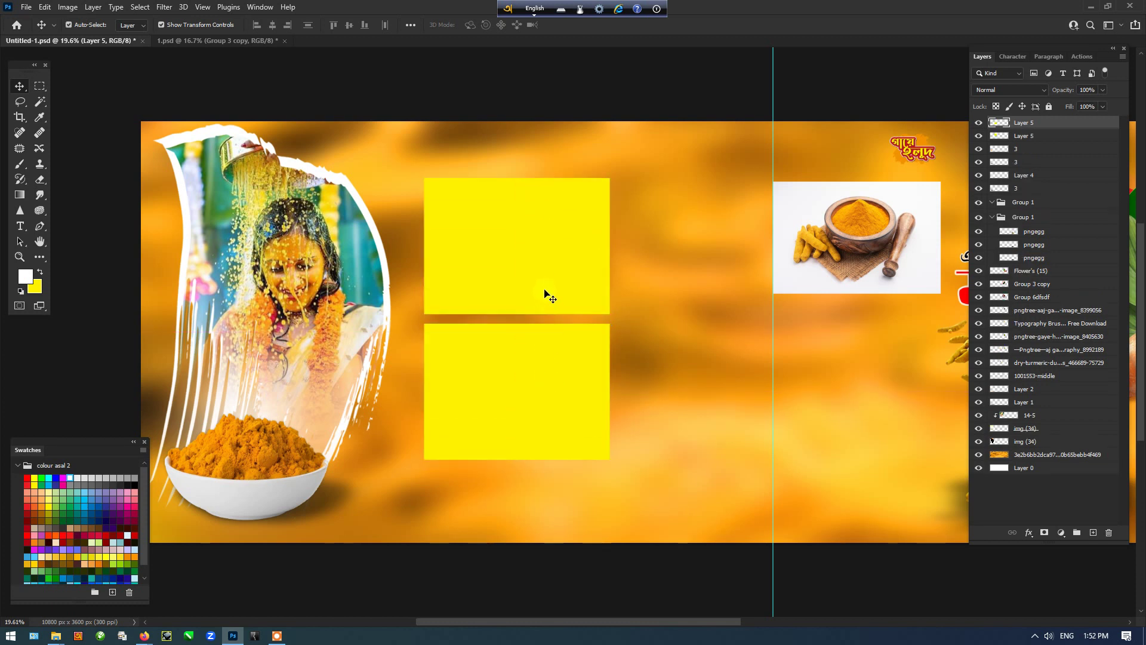
{"action": "left_click", "coordinate": [545, 296], "text": "ctrl+shift"}
{"action": "left_click_drag", "start_coordinate": [607, 464], "coordinate": [665, 351]}
{"action": "key", "text": "Return"}
{"action": "left_click", "coordinate": [548, 346], "text": "ctrl+shift"}
{"action": "left_click", "coordinate": [525, 264], "text": "ctrl+shift"}
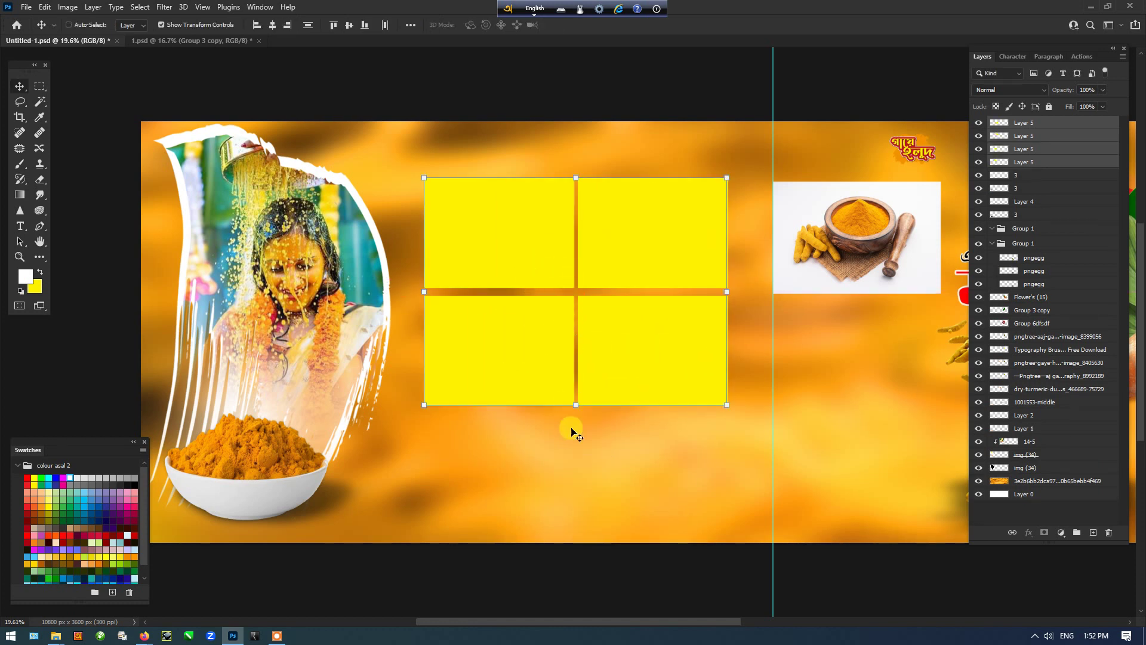
Step: Nudge the two lower yellow rectangles upward to narrow the horizontal gap in the grid
{"action": "left_click", "coordinate": [558, 557], "text": "ctrl"}
{"action": "left_click", "coordinate": [609, 334], "text": "ctrl"}
{"action": "left_click", "coordinate": [542, 327], "text": "ctrl+shift"}
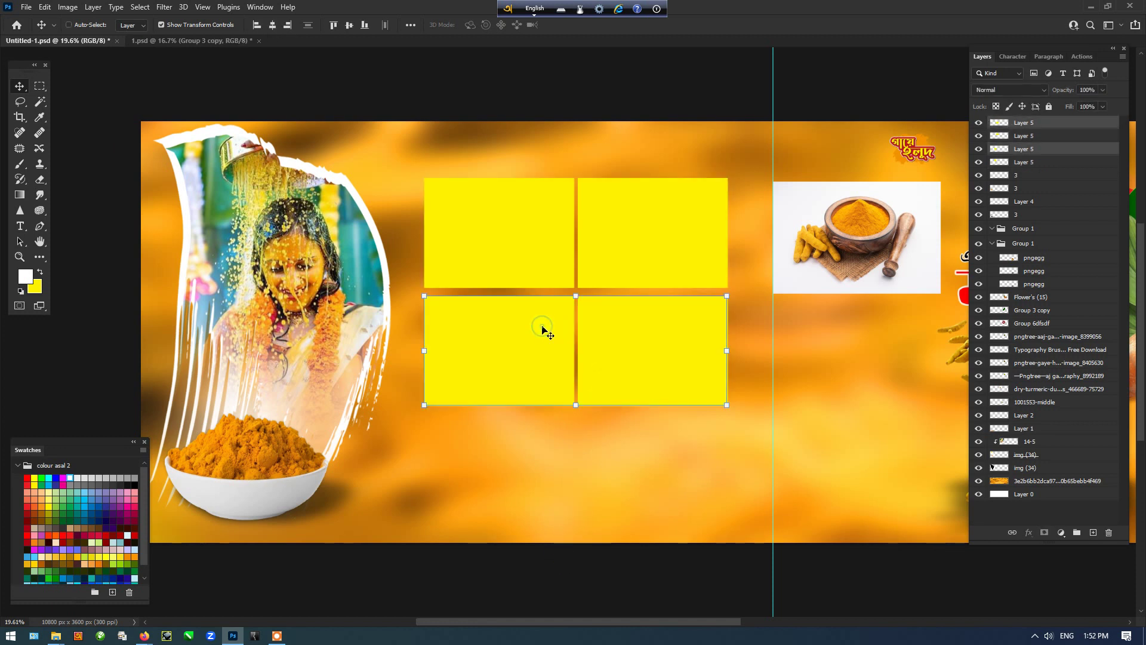
{"action": "key", "text": "shift+Up"}
{"action": "key", "text": "shift+Up"}
{"action": "key", "text": "shift+Up"}
{"action": "key", "text": "shift+Up"}
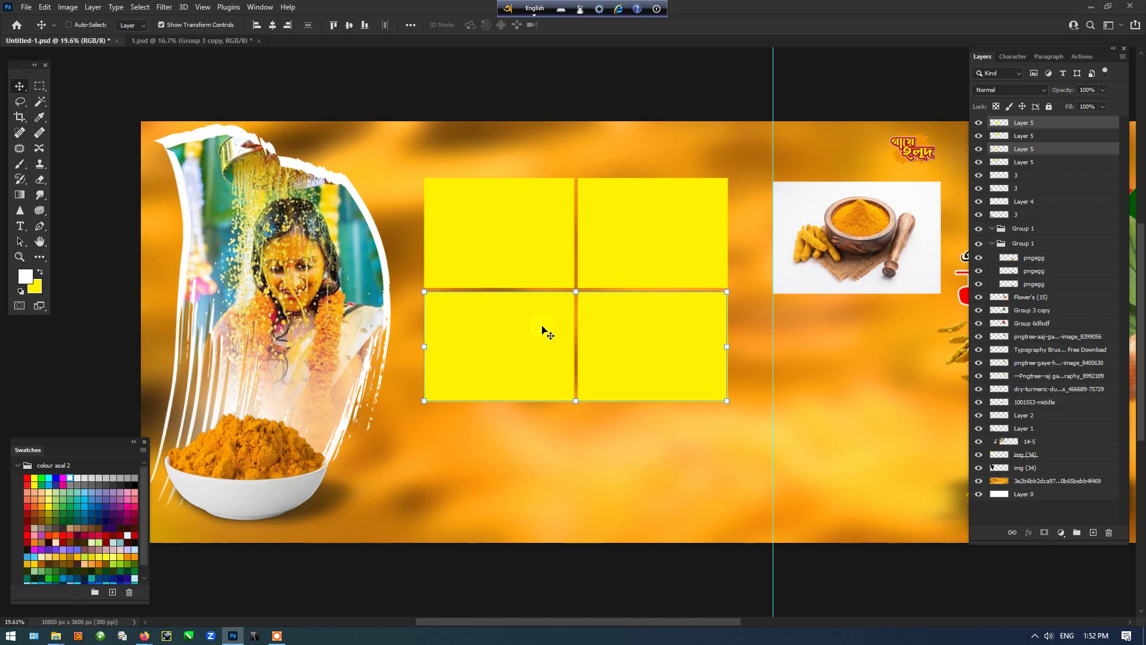
Step: Delete all four yellow grid rectangles and save the Untitled-1.psd document
{"action": "key", "text": "Tab"}
{"action": "key", "text": "Tab"}
{"action": "left_click", "coordinate": [539, 245], "text": "ctrl+shift"}
{"action": "left_click", "coordinate": [616, 245], "text": "ctrl+shift"}
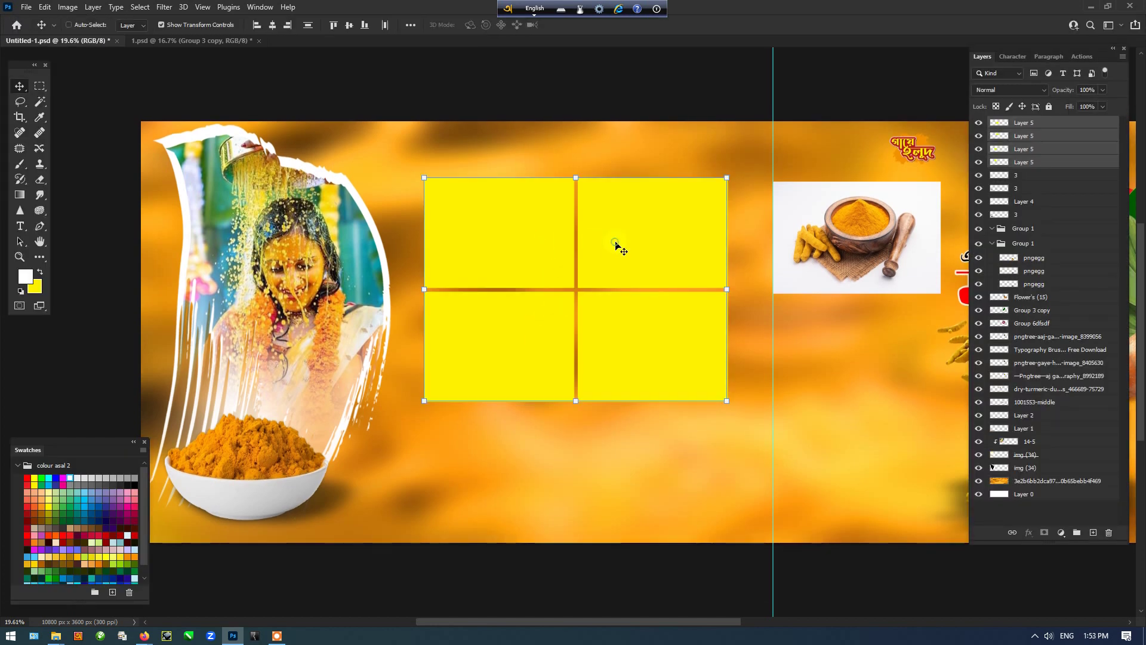
{"action": "key", "text": "Delete"}
{"action": "scroll", "coordinate": [607, 236], "scroll_direction": "right", "scroll_amount": 1}
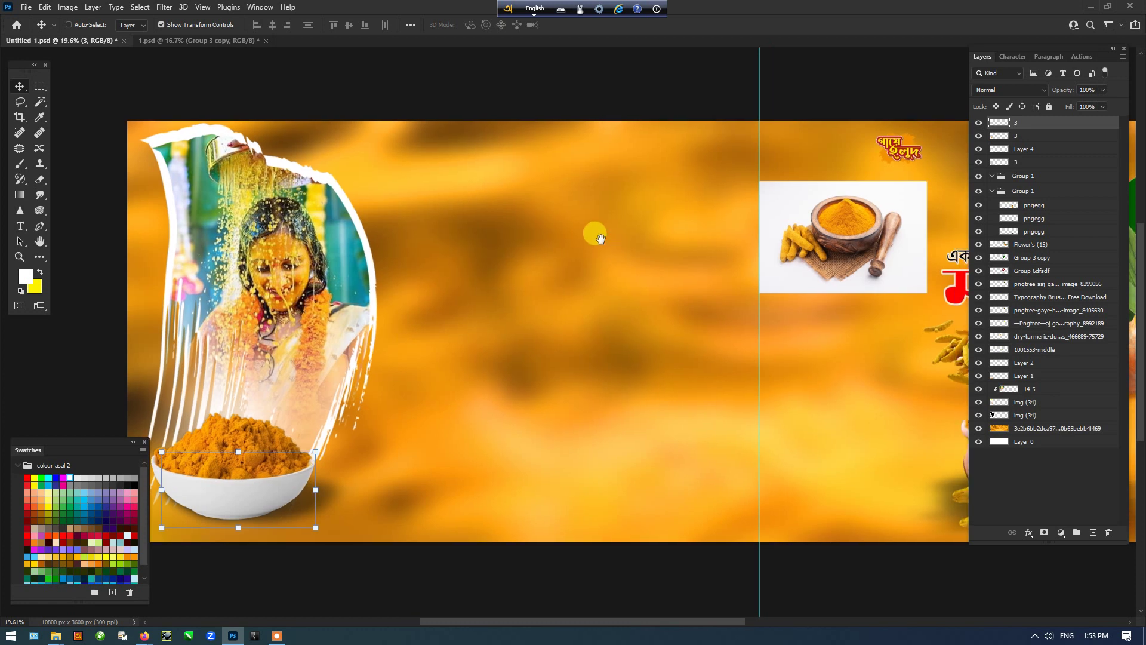
{"action": "key", "text": "ctrl+s"}
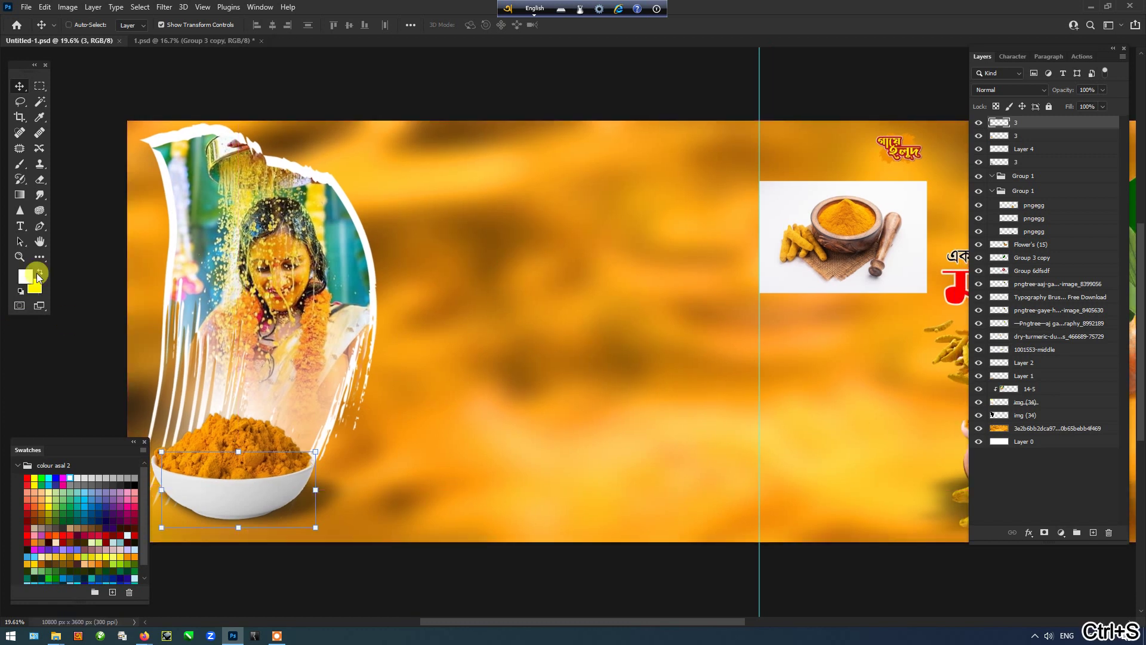
Step: Activate the Custom Shape tool and examine the clock, flower, boat, tree, animal and gear shape collections for a photo-placeholder shape
{"action": "left_click", "coordinate": [41, 256]}
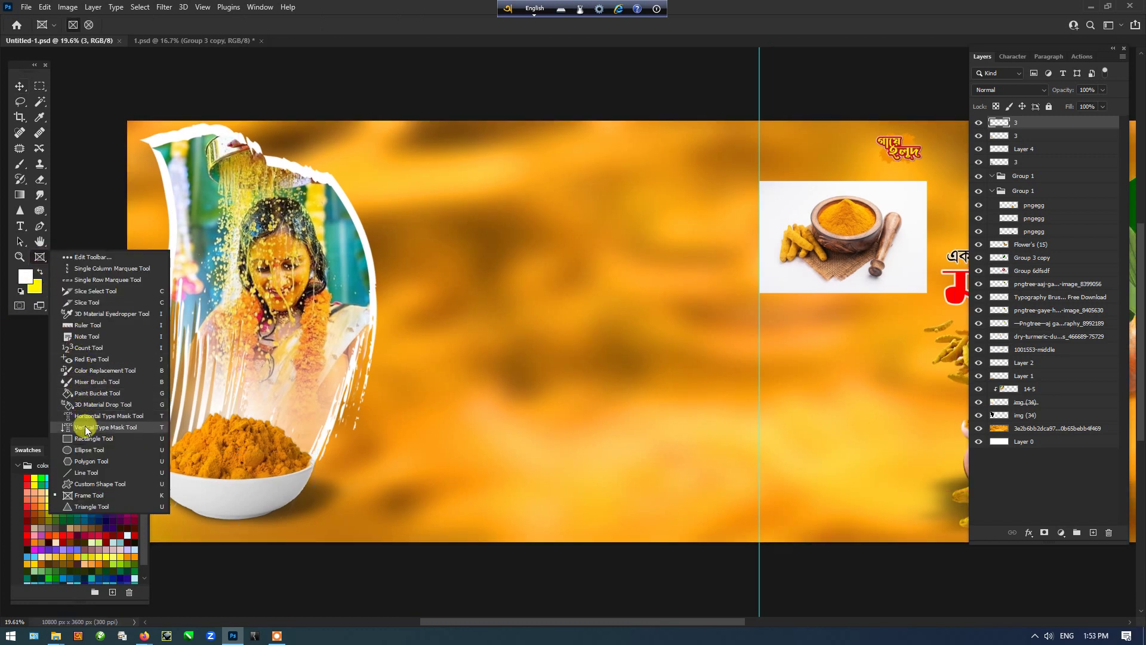
{"action": "left_click", "coordinate": [85, 484]}
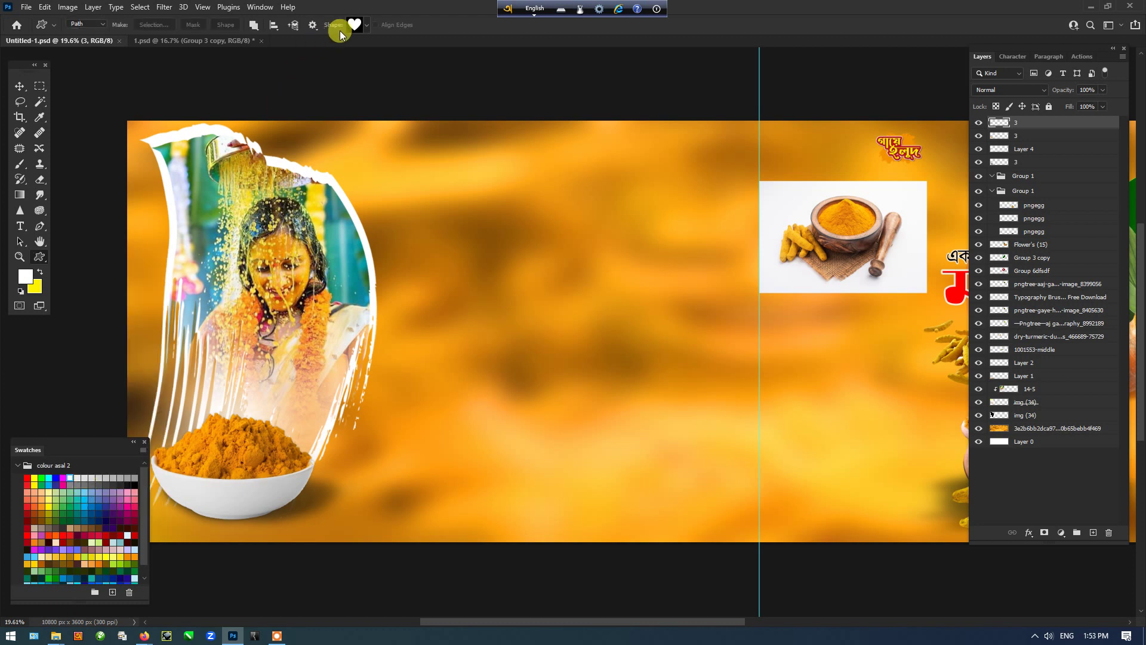
{"action": "left_click", "coordinate": [354, 25]}
{"action": "left_click", "coordinate": [144, 49]}
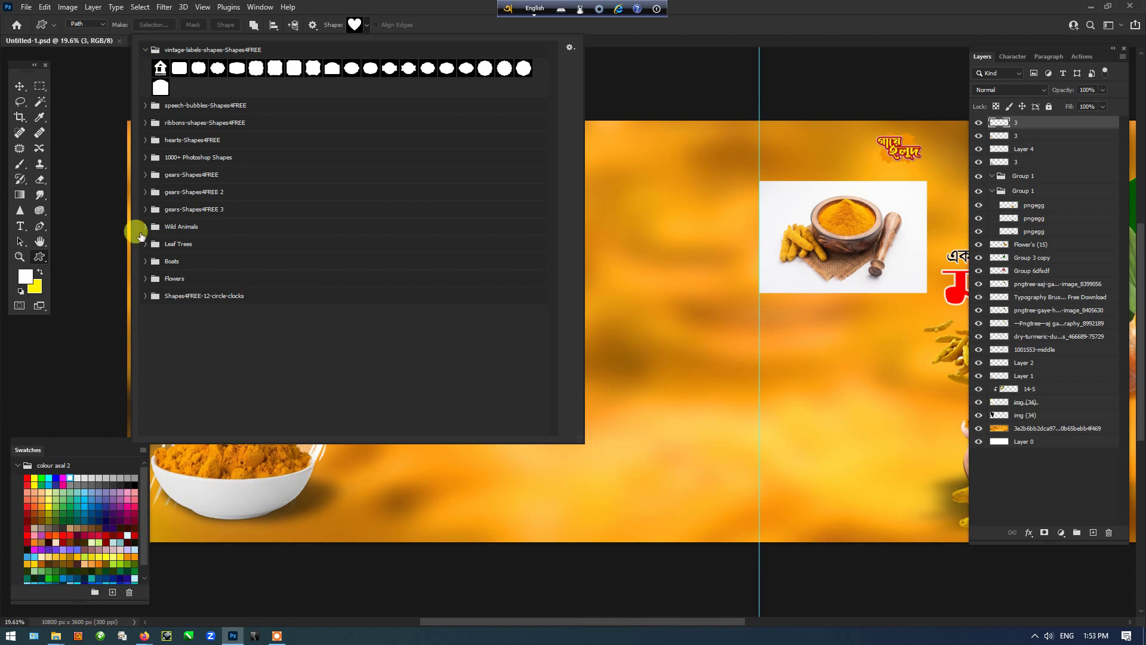
{"action": "left_click", "coordinate": [144, 295]}
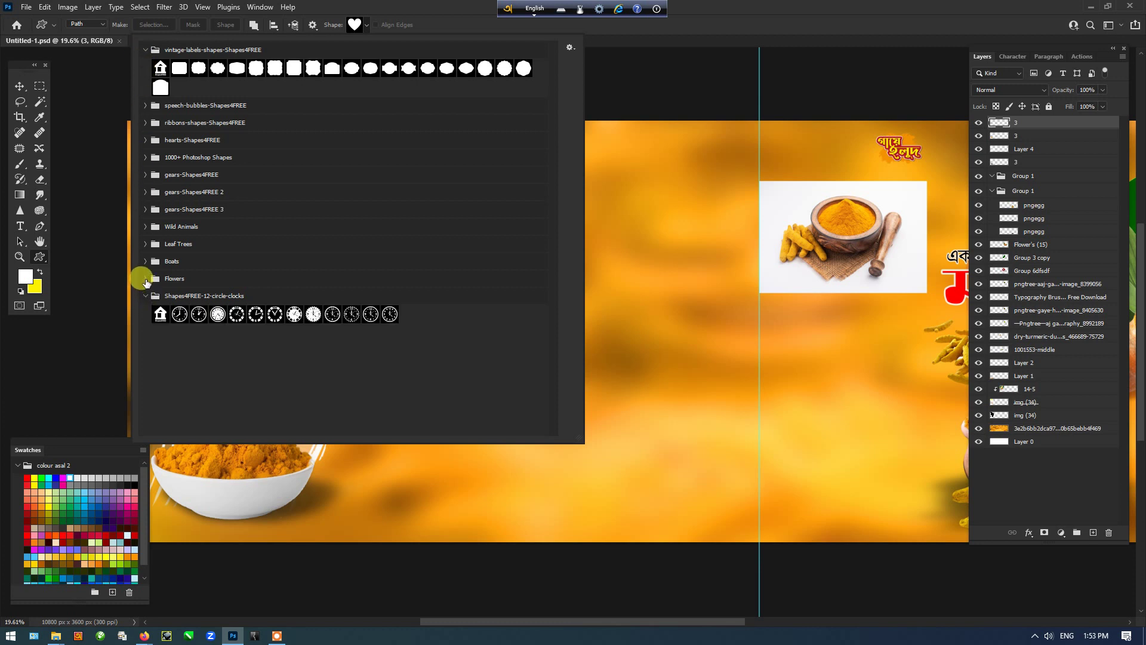
{"action": "left_click", "coordinate": [145, 278]}
{"action": "left_click", "coordinate": [145, 261]}
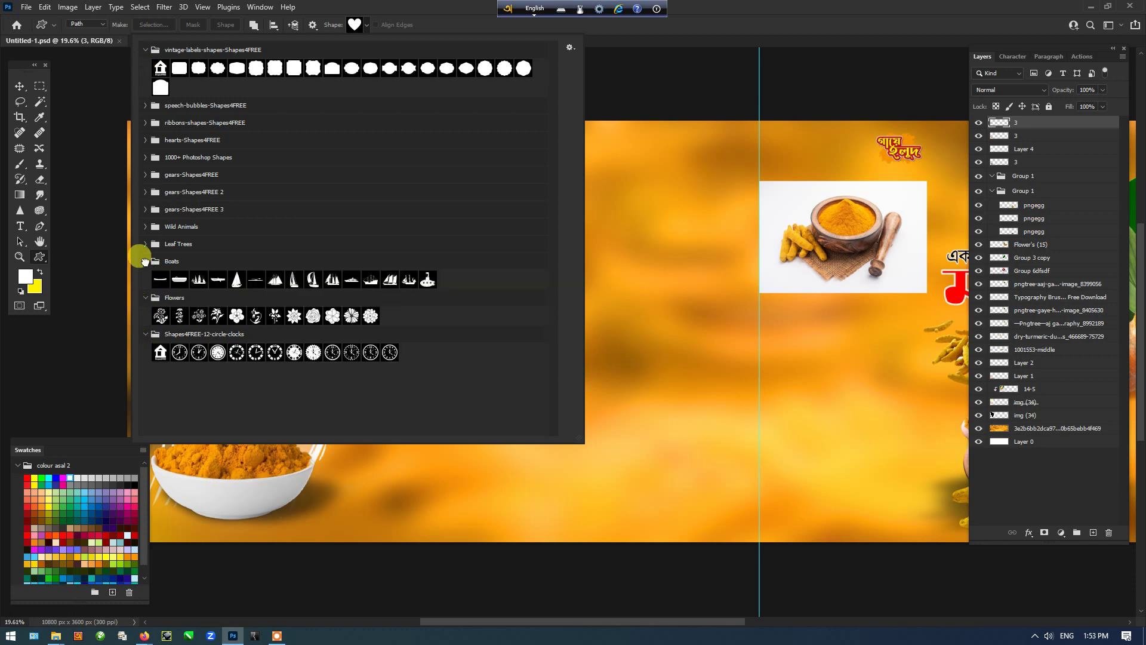
{"action": "left_click", "coordinate": [145, 244]}
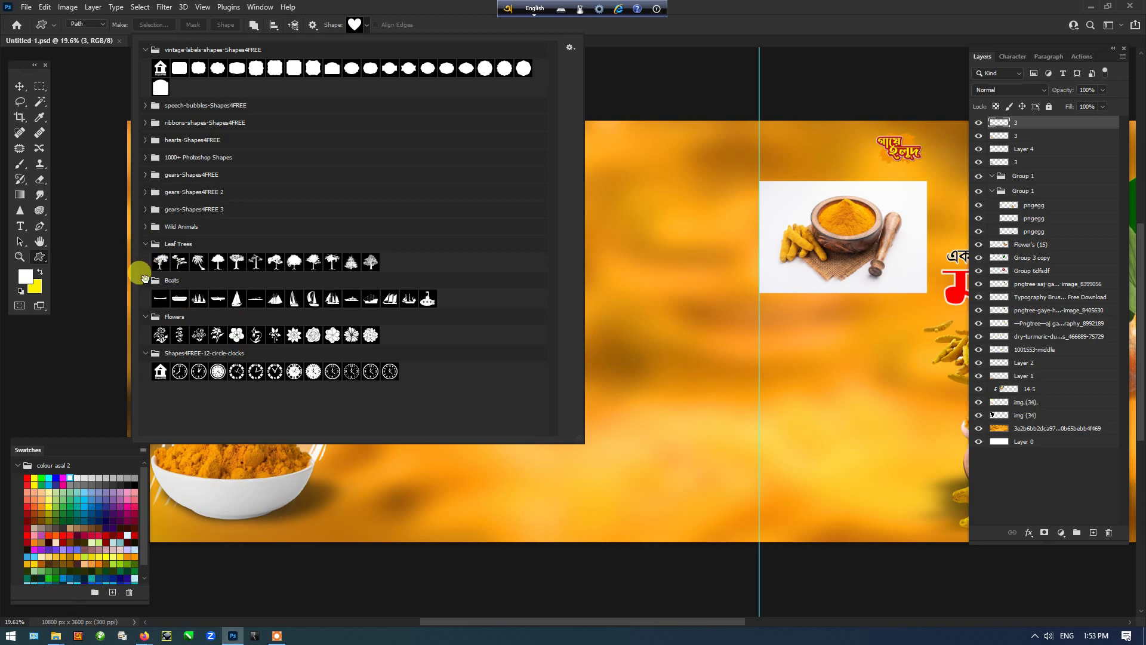
{"action": "left_click", "coordinate": [145, 279]}
{"action": "left_click", "coordinate": [145, 298]}
{"action": "left_click", "coordinate": [145, 315]}
{"action": "left_click", "coordinate": [145, 226]}
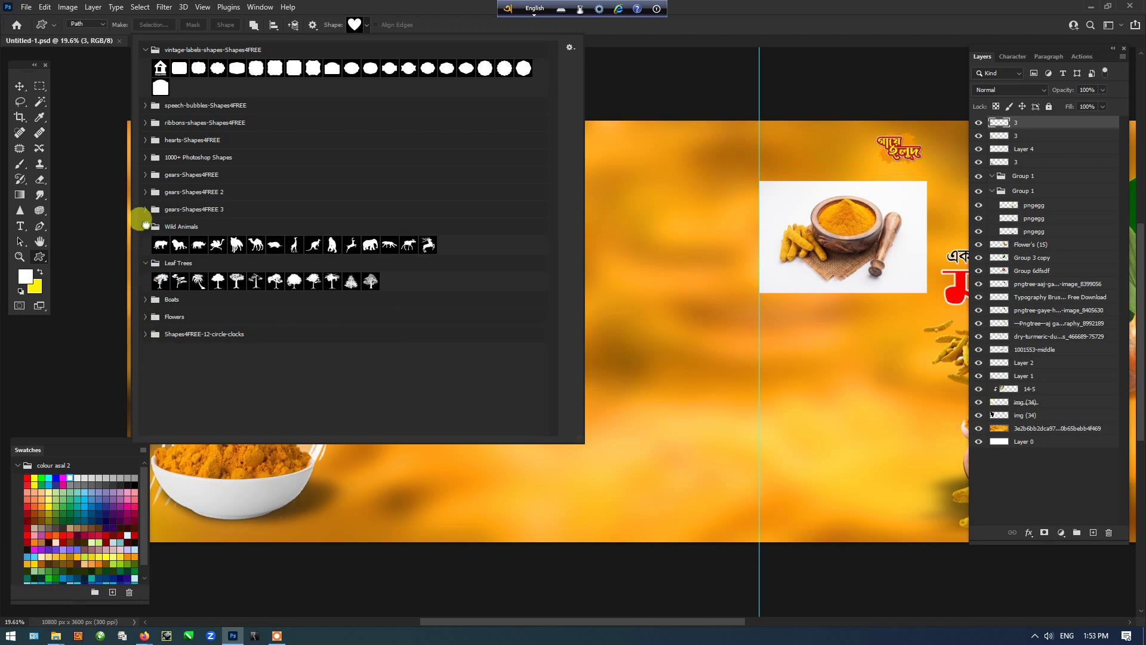
{"action": "left_click", "coordinate": [145, 226]}
{"action": "left_click", "coordinate": [145, 208]}
{"action": "left_click", "coordinate": [145, 209]}
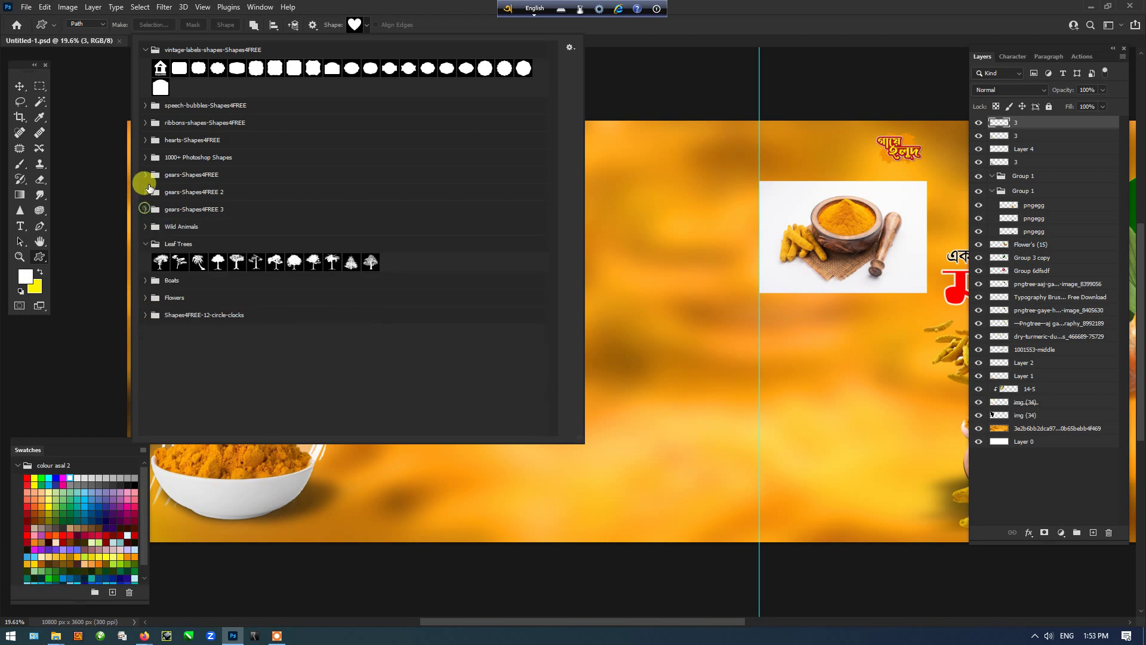
{"action": "left_click", "coordinate": [145, 174]}
{"action": "left_click", "coordinate": [145, 175]}
Step: Draw the solid shield from 1000+ Photoshop Shapes, about 2430 by 2451 px, beside the portrait and convert its path to a selection
{"action": "left_click", "coordinate": [146, 157]}
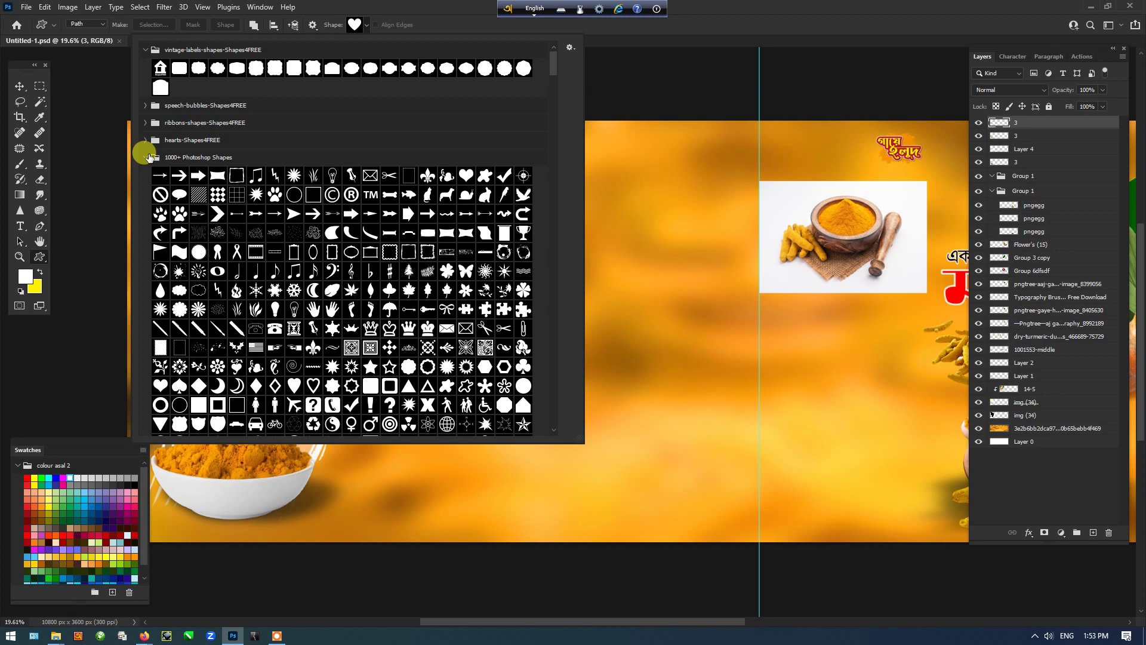
{"action": "scroll", "coordinate": [323, 264], "scroll_direction": "down", "scroll_amount": 1}
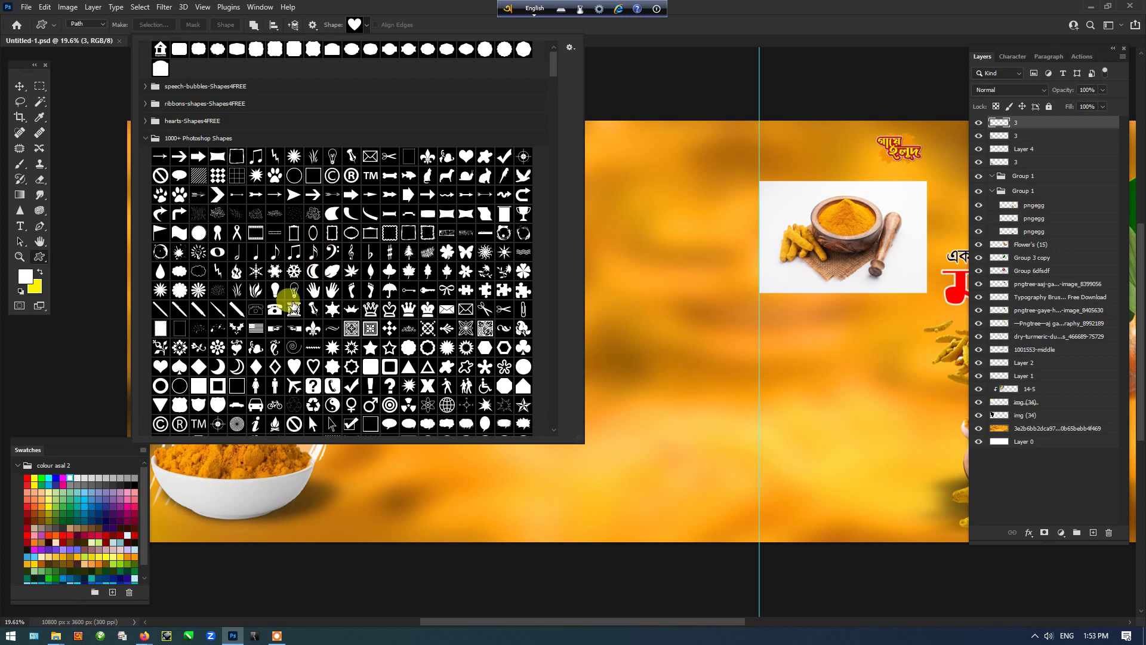
{"action": "left_click", "coordinate": [217, 405]}
{"action": "left_click", "coordinate": [618, 259]}
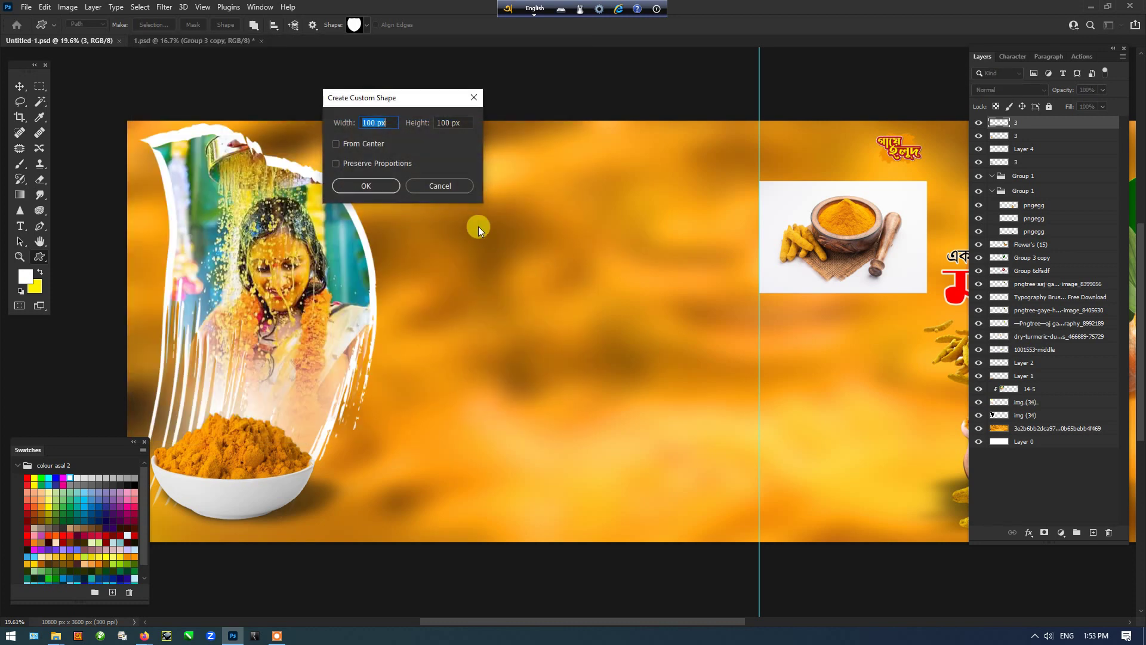
{"action": "left_click", "coordinate": [460, 186]}
{"action": "left_click_drag", "start_coordinate": [409, 158], "coordinate": [685, 499]}
{"action": "key", "text": "ctrl+Return"}
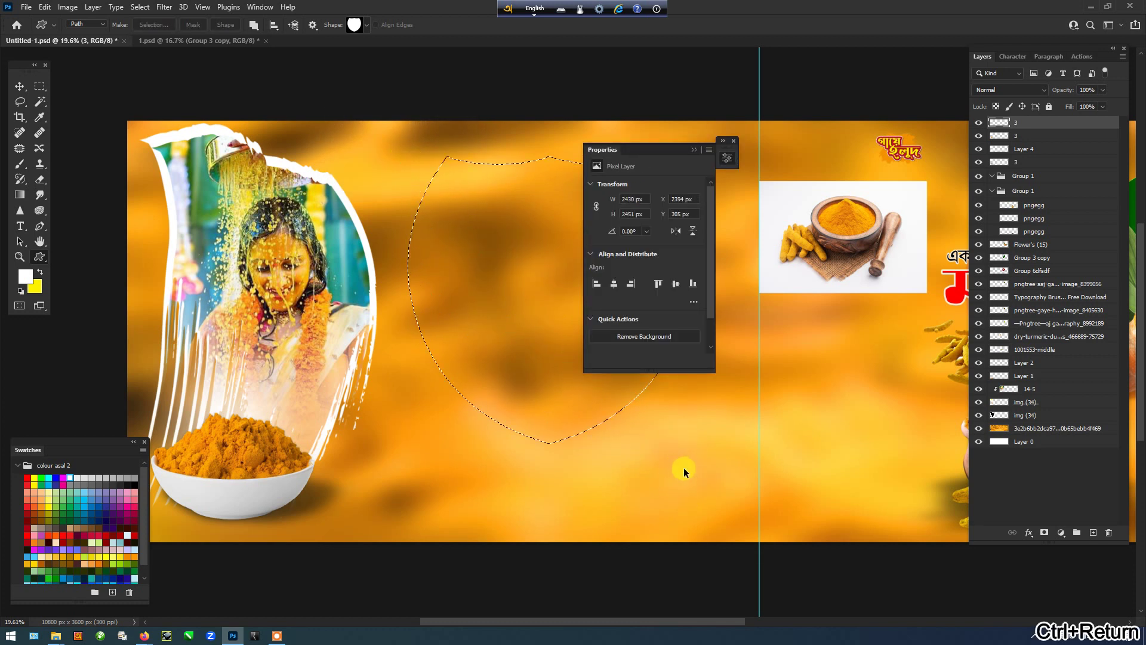
Step: Fill the shield selection with yellow on a new layer, deselect it, and dismiss the layer properties
{"action": "key", "text": "ctrl+alt+shift+n"}
{"action": "key", "text": "ctrl+Delete"}
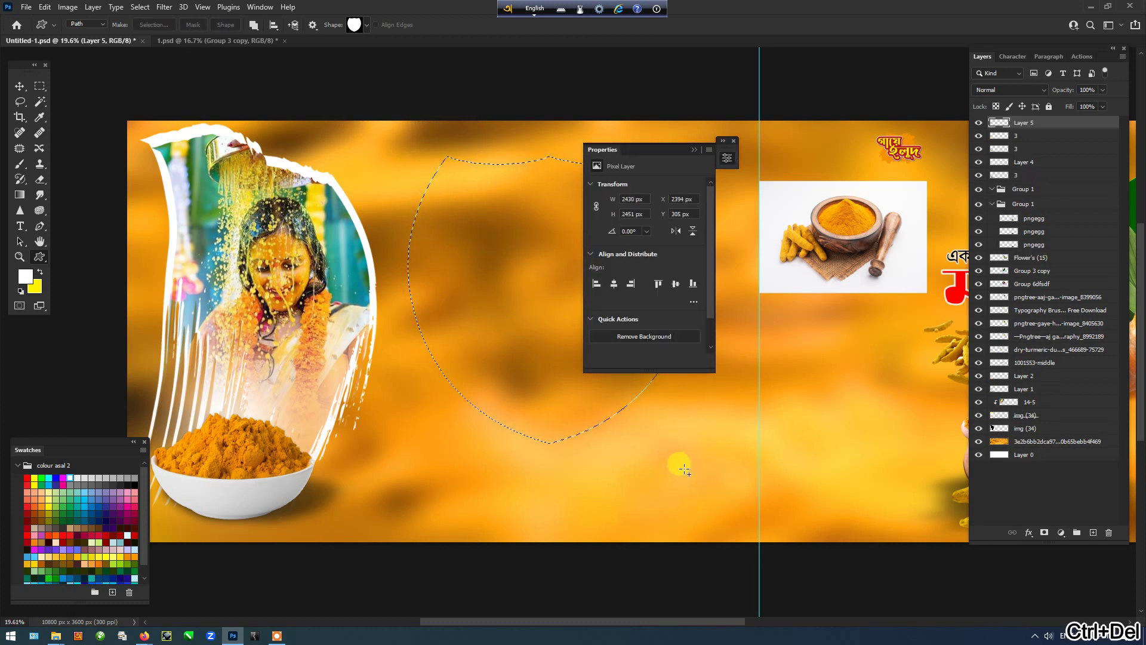
{"action": "key", "text": "m"}
{"action": "key", "text": "ctrl+d"}
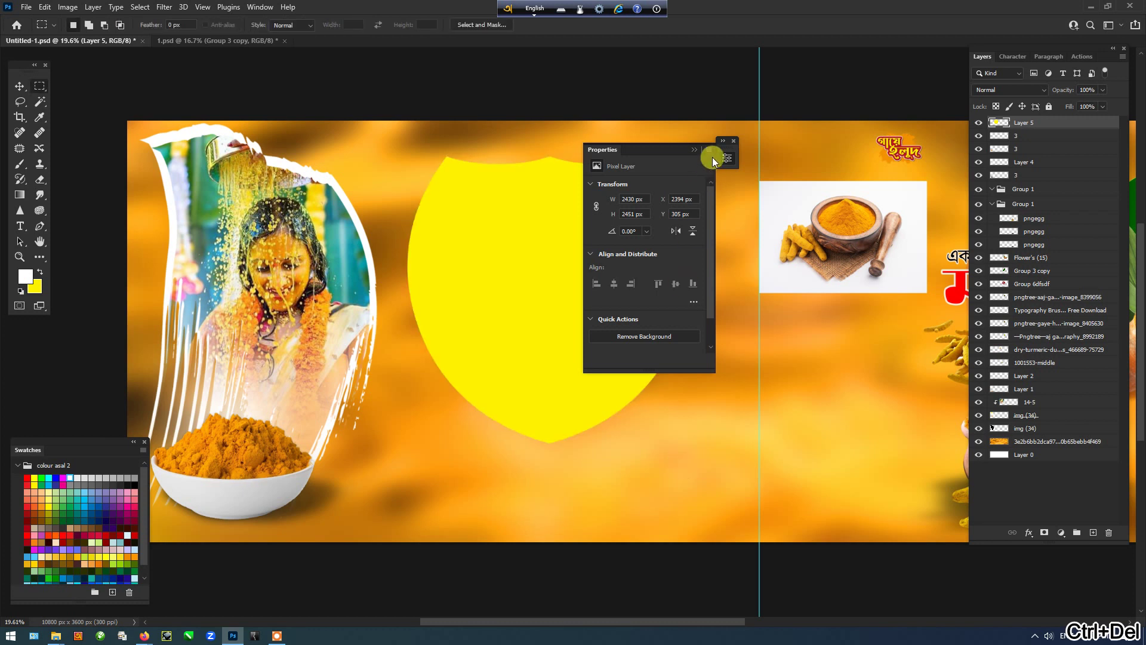
{"action": "left_click_drag", "start_coordinate": [670, 148], "coordinate": [826, 136]}
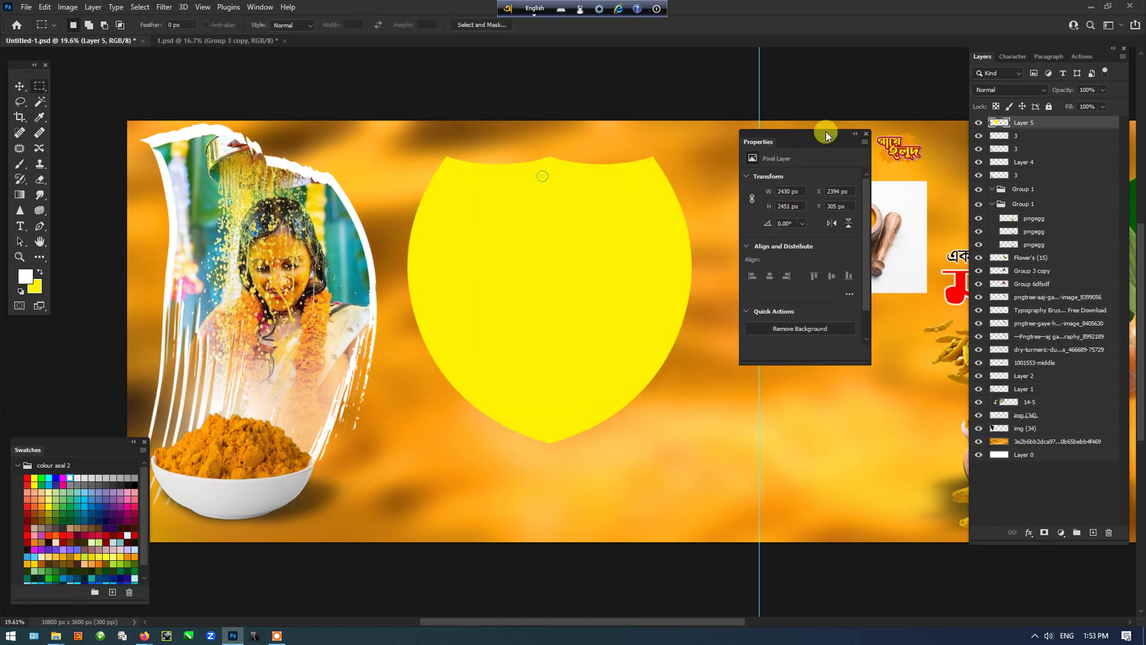
{"action": "left_click", "coordinate": [866, 133]}
Step: Move the yellow shield down and cut off its scalloped top to leave a straight upper edge
{"action": "key", "text": "v"}
{"action": "left_click_drag", "start_coordinate": [592, 249], "coordinate": [590, 303]}
{"action": "key", "text": "m"}
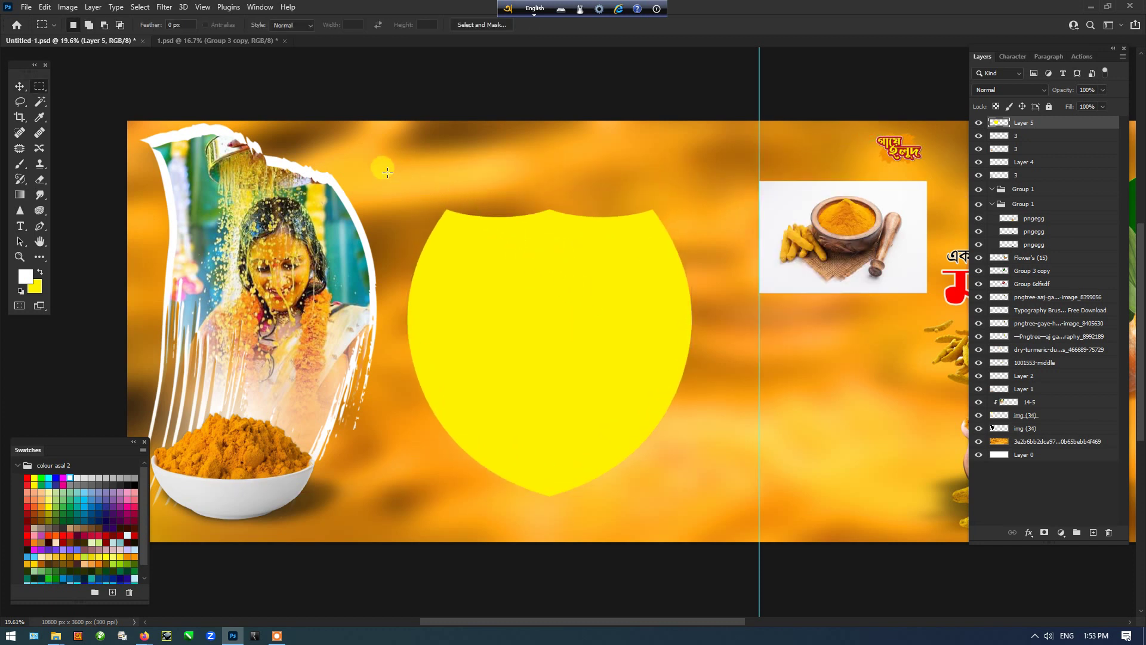
{"action": "left_click_drag", "start_coordinate": [382, 172], "coordinate": [744, 216]}
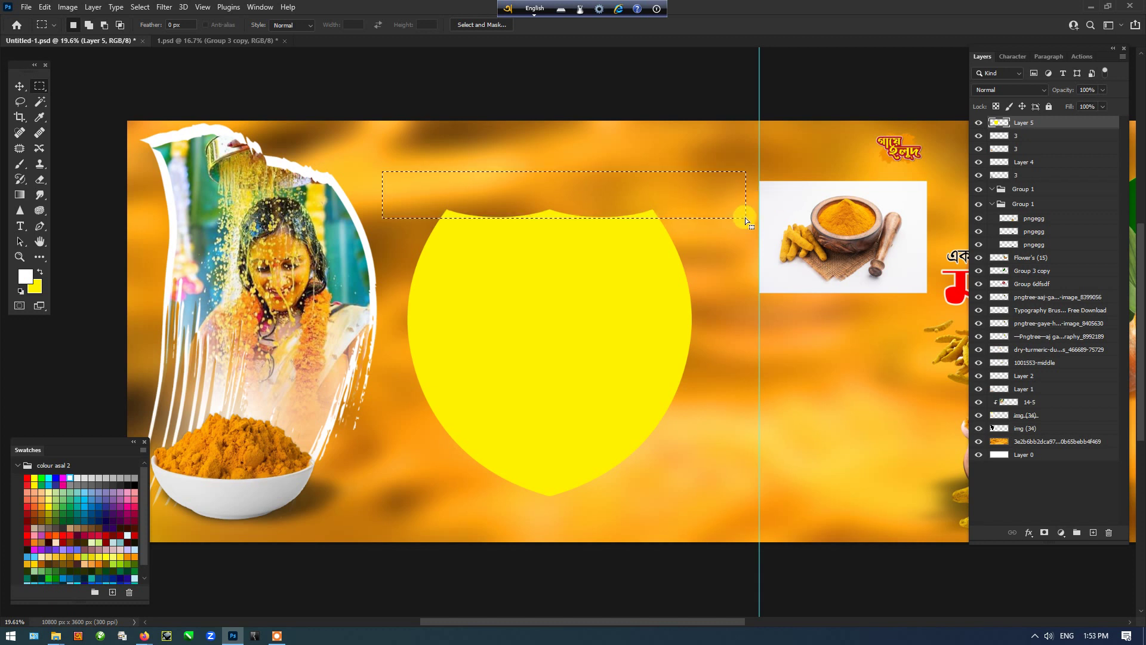
{"action": "key", "text": "Delete"}
{"action": "key", "text": "ctrl+d"}
{"action": "key", "text": "v"}
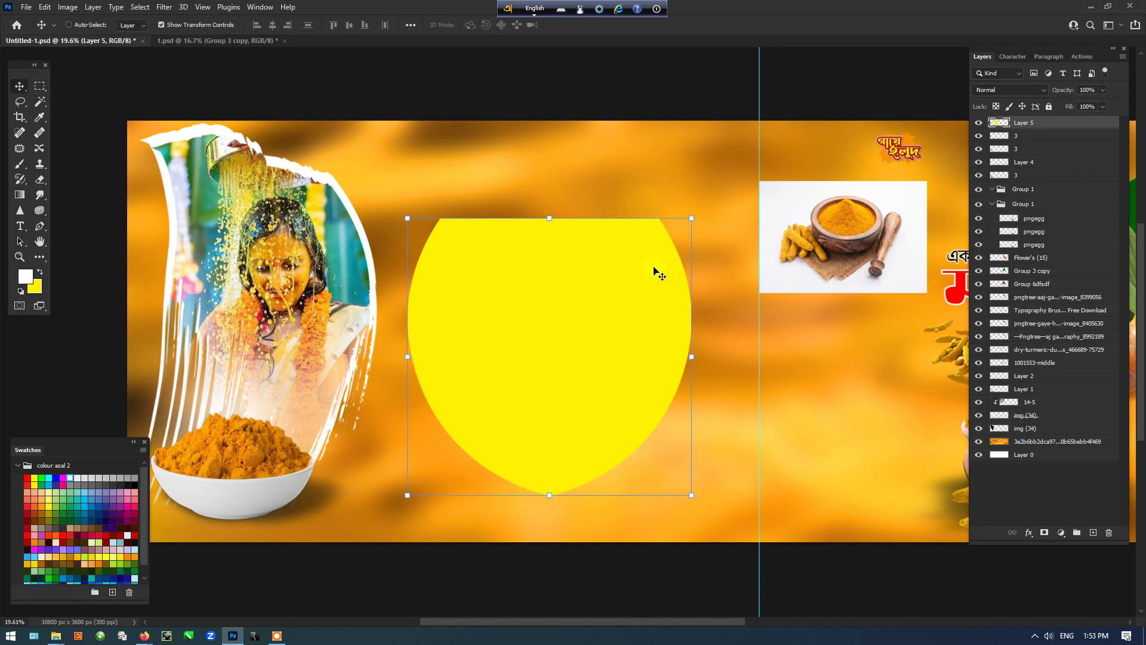
Step: Scale the trimmed yellow shape to roughly half size about its center and rotate it 90° counter-clockwise
{"action": "left_click_drag", "start_coordinate": [691, 217], "coordinate": [633, 281]}
{"action": "key", "text": "Return"}
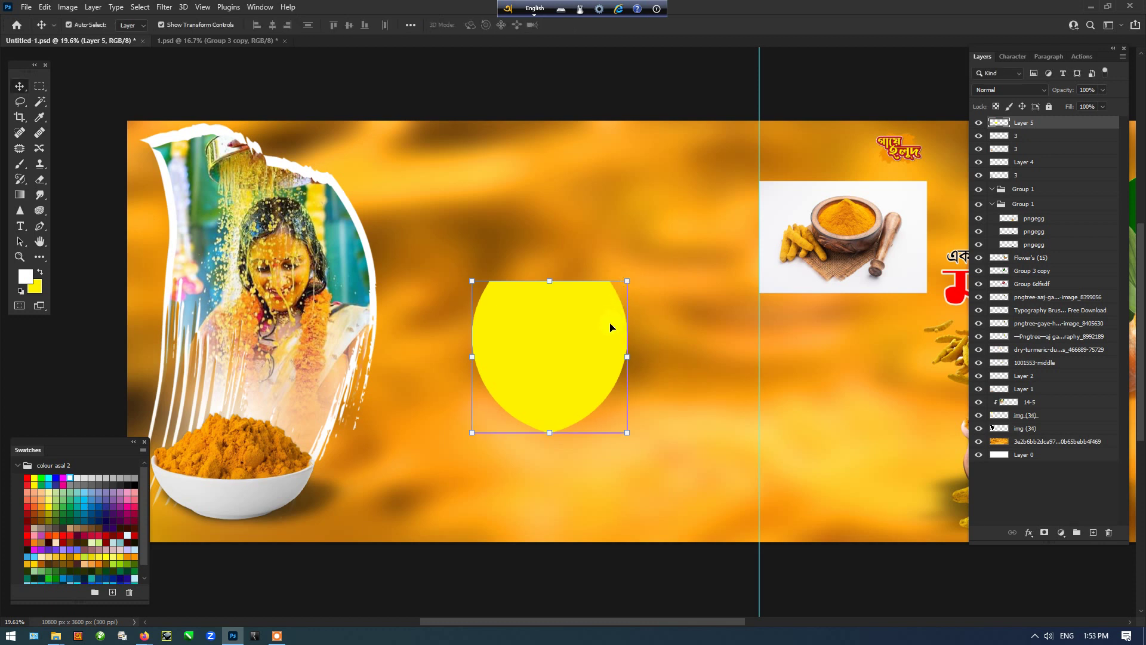
{"action": "key", "text": "ctrl+t"}
{"action": "right_click", "coordinate": [610, 327]}
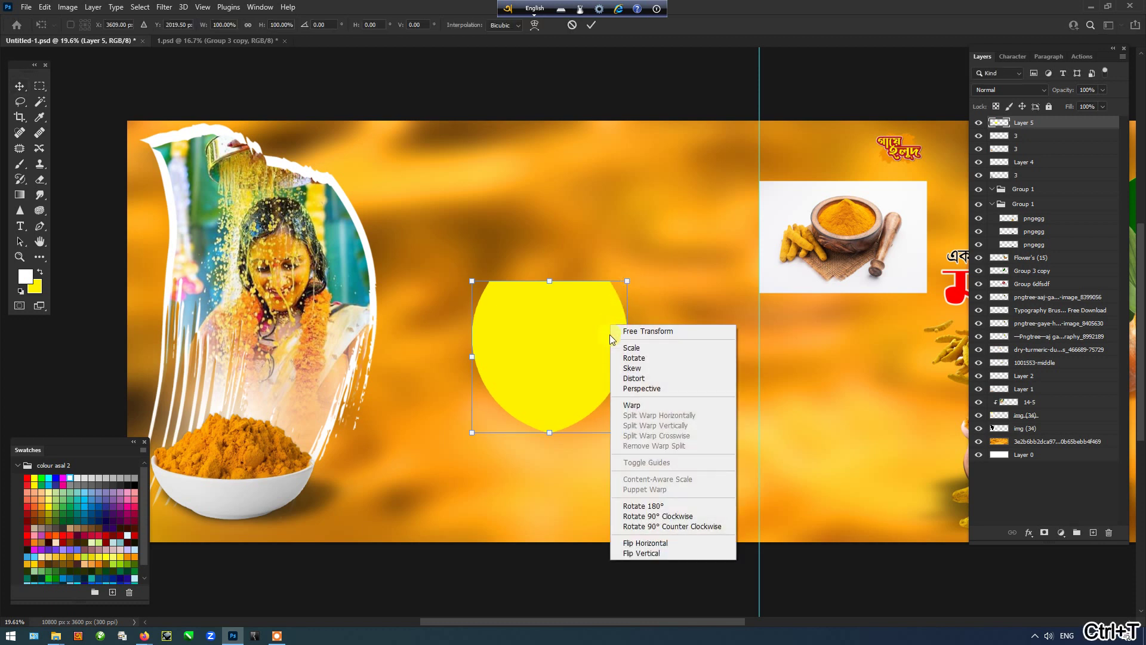
{"action": "left_click", "coordinate": [638, 542]}
{"action": "key", "text": "Return"}
Step: Duplicate the shape, rotated 180°, to form a flat-to-flat pair with a narrow gap, and move the pair upward
{"action": "left_click_drag", "start_coordinate": [627, 432], "coordinate": [550, 369]}
{"action": "key", "text": "ctrl+t"}
{"action": "right_click", "coordinate": [550, 369]}
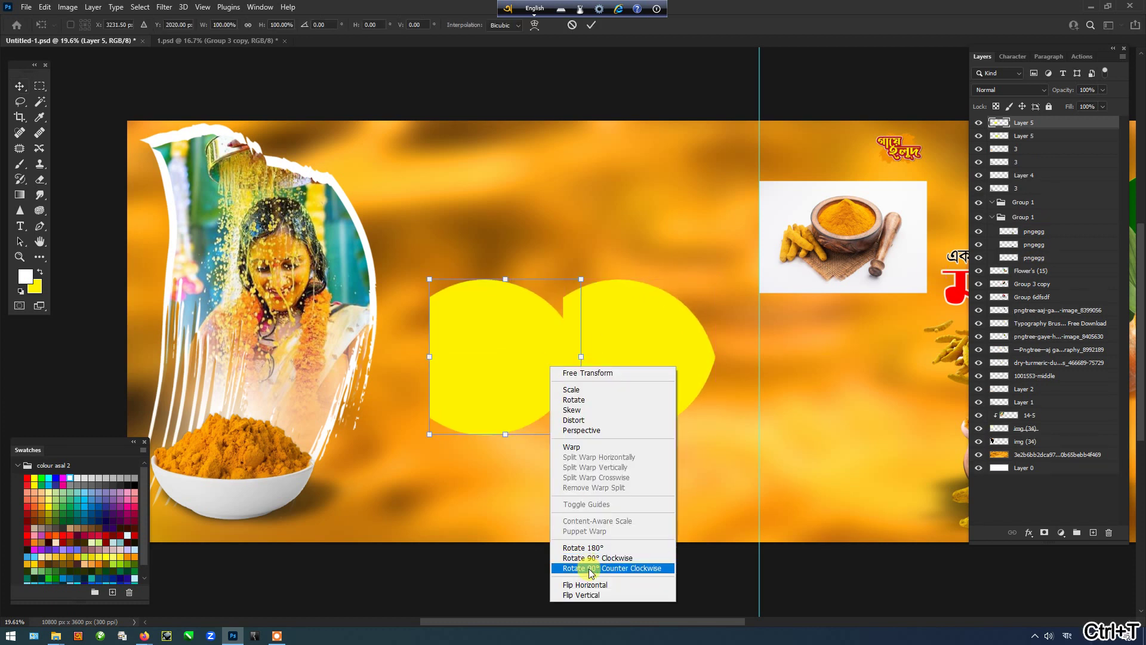
{"action": "left_click", "coordinate": [598, 548]}
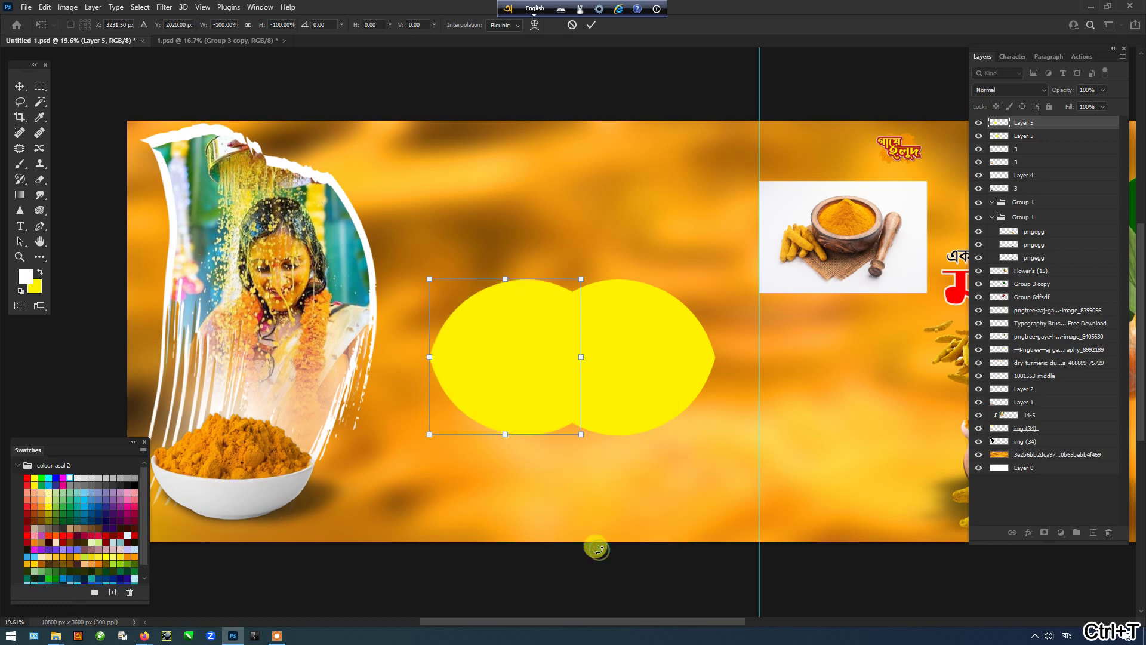
{"action": "key", "text": "Return"}
{"action": "left_click_drag", "start_coordinate": [527, 392], "coordinate": [504, 389]}
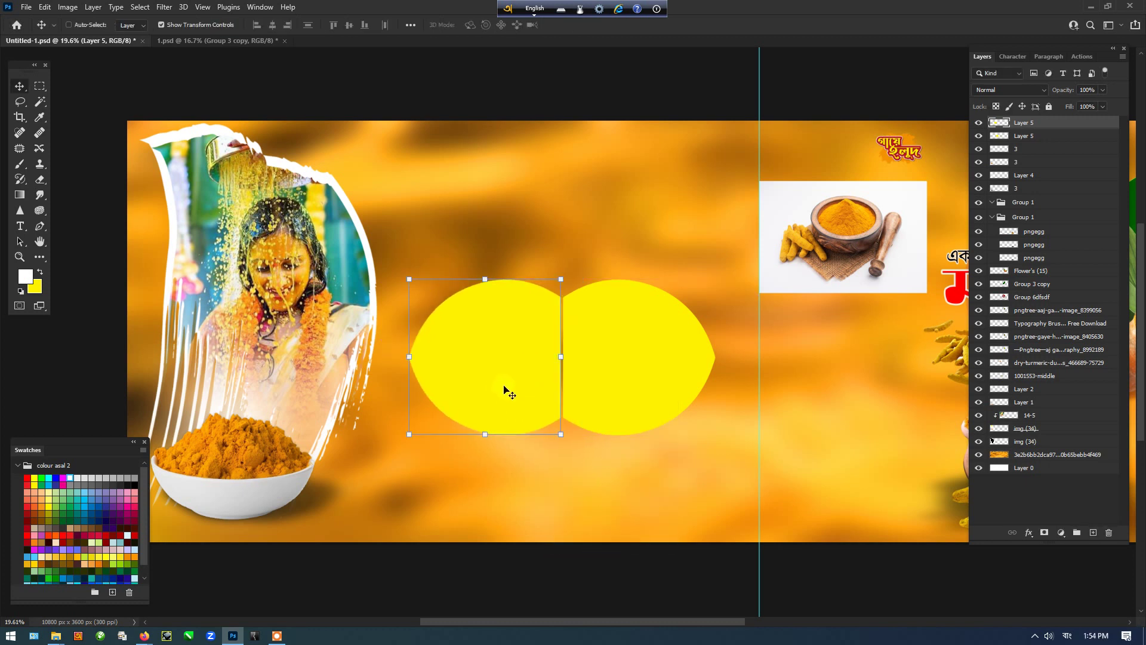
{"action": "left_click", "coordinate": [621, 377], "text": "ctrl+shift"}
{"action": "left_click_drag", "start_coordinate": [622, 377], "coordinate": [620, 257]}
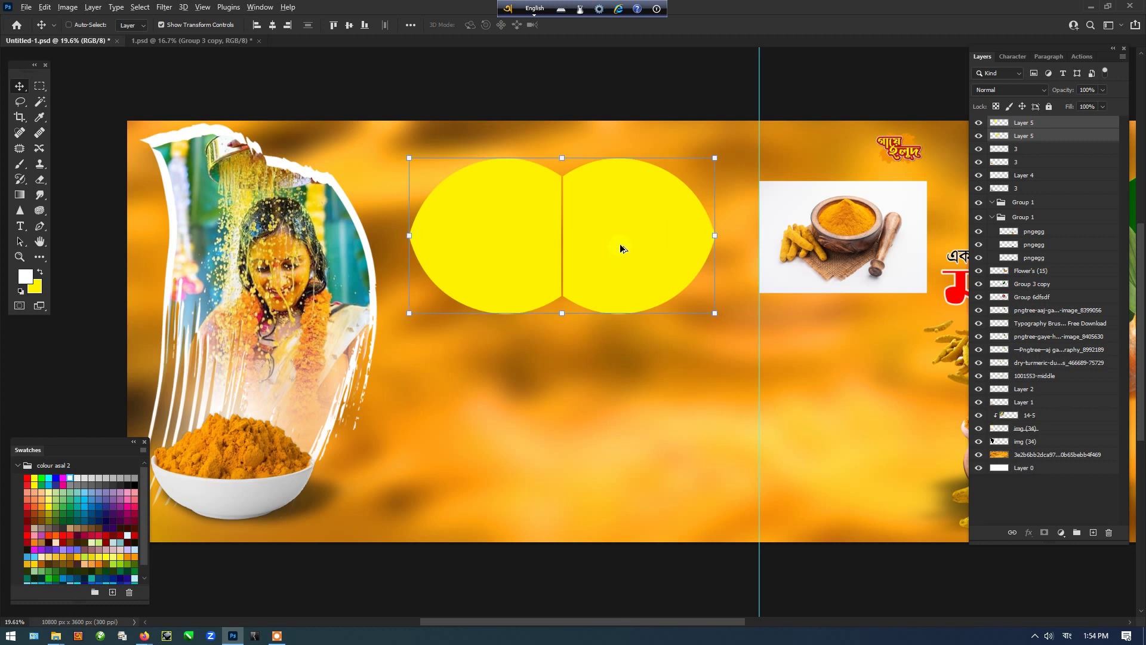
Step: Duplicate the right yellow shape below the pair, rotated 90° clockwise, and center and enlarge it until it overlaps the pair's lower edge
{"action": "left_click", "coordinate": [642, 92], "text": "ctrl"}
{"action": "left_click", "coordinate": [627, 214], "text": "ctrl"}
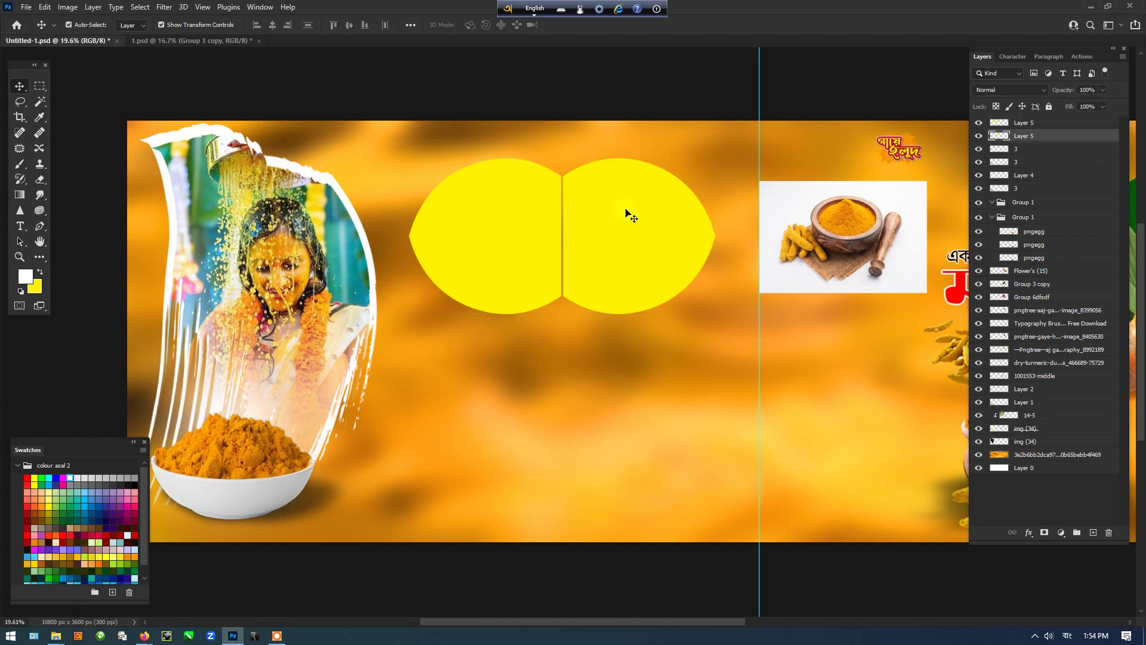
{"action": "left_click_drag", "start_coordinate": [626, 214], "coordinate": [609, 376]}
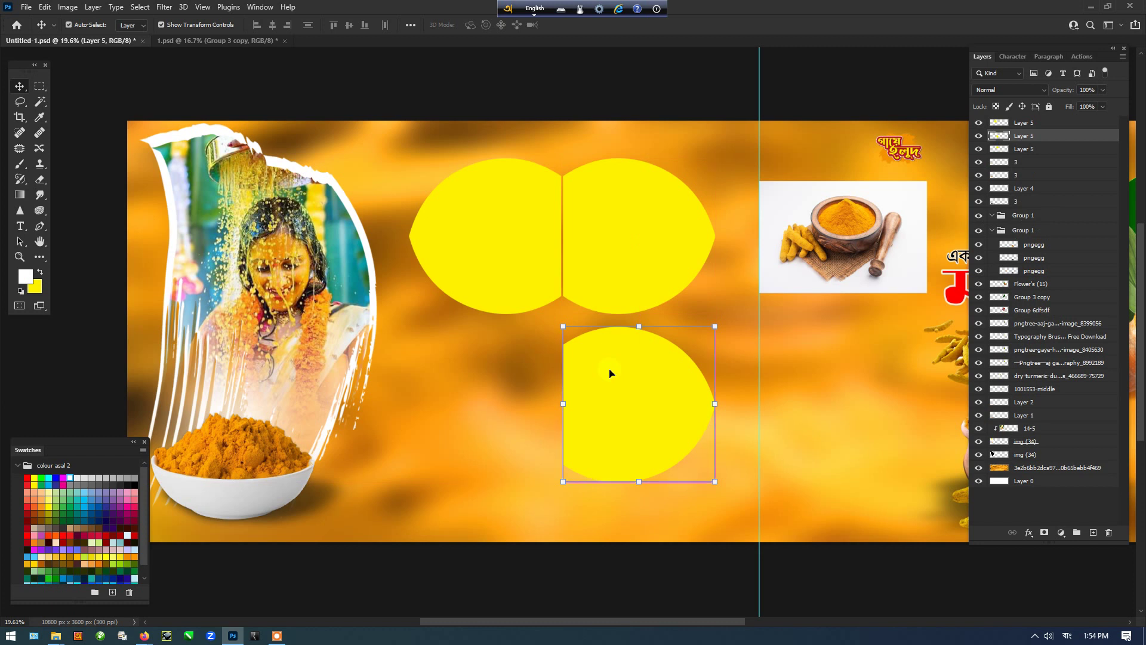
{"action": "key", "text": "ctrl+t"}
{"action": "right_click", "coordinate": [609, 373]}
{"action": "left_click", "coordinate": [660, 562]}
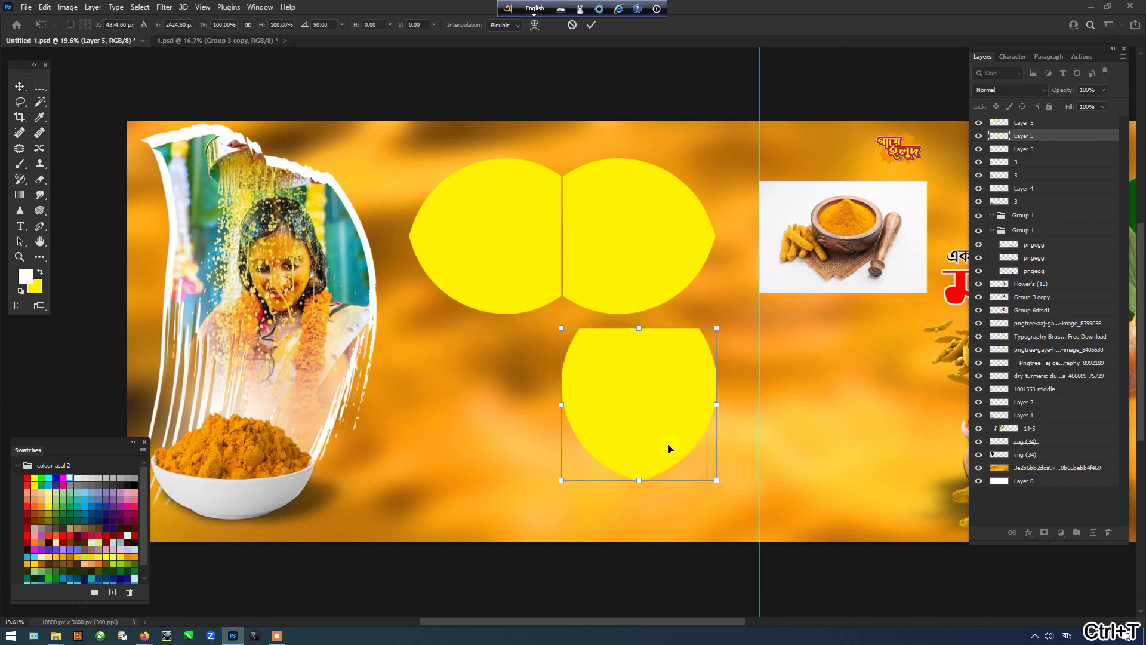
{"action": "left_click_drag", "start_coordinate": [669, 448], "coordinate": [609, 414]}
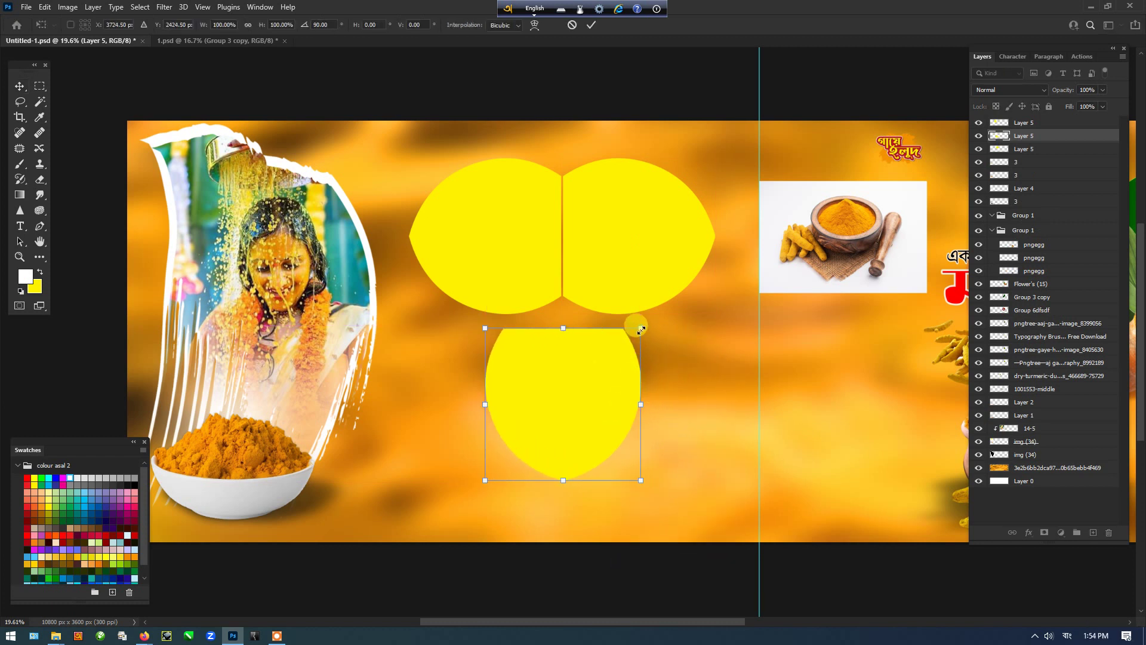
{"action": "left_click_drag", "start_coordinate": [641, 329], "coordinate": [673, 287]}
{"action": "key", "text": "Return"}
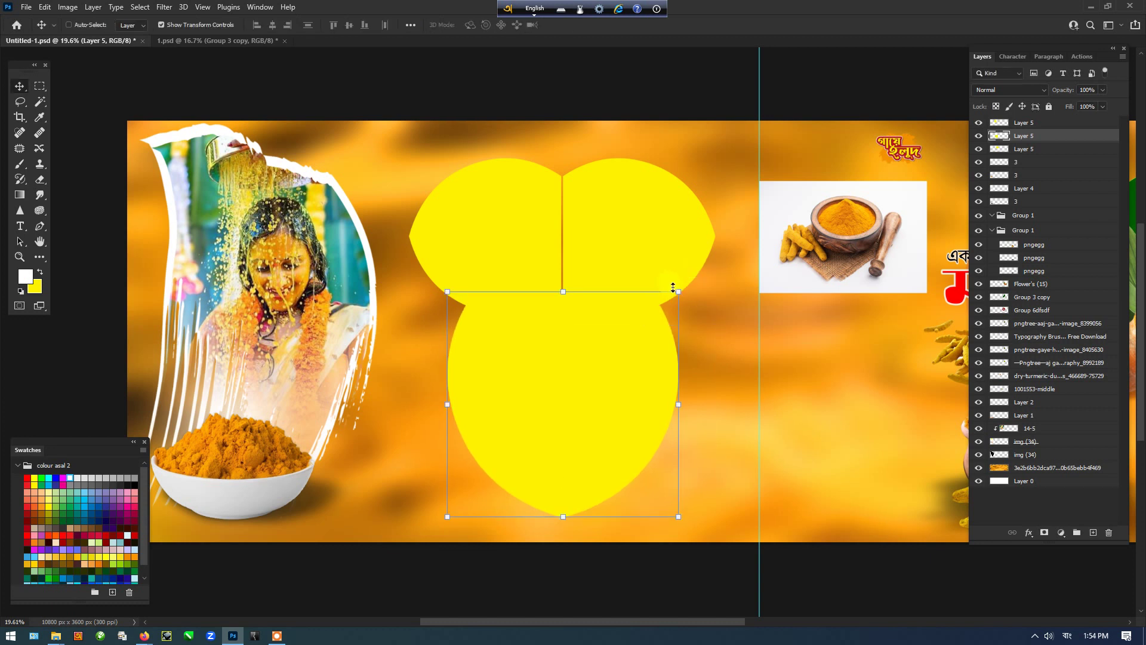
Step: Send the large lower shape two levels back in the layer stack, and invert its color and the upper-right shape's color to blue
{"action": "key", "text": "ctrl+bracketleft"}
{"action": "key", "text": "ctrl+bracketleft"}
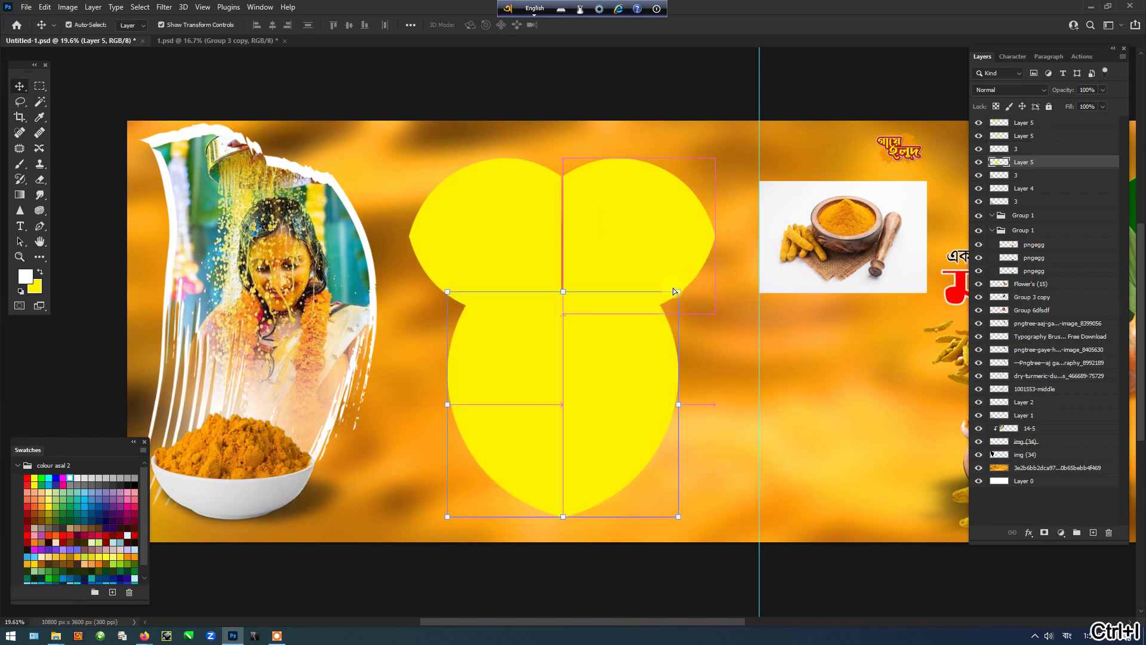
{"action": "key", "text": "ctrl+i"}
{"action": "left_click", "coordinate": [667, 247]}
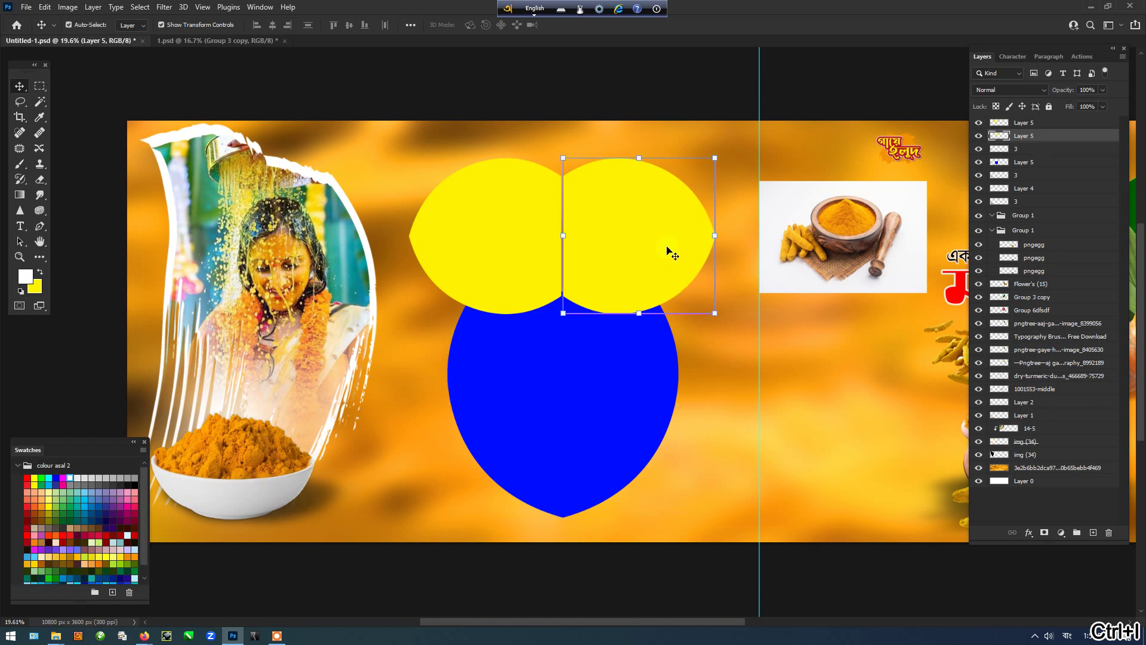
{"action": "key", "text": "ctrl+i"}
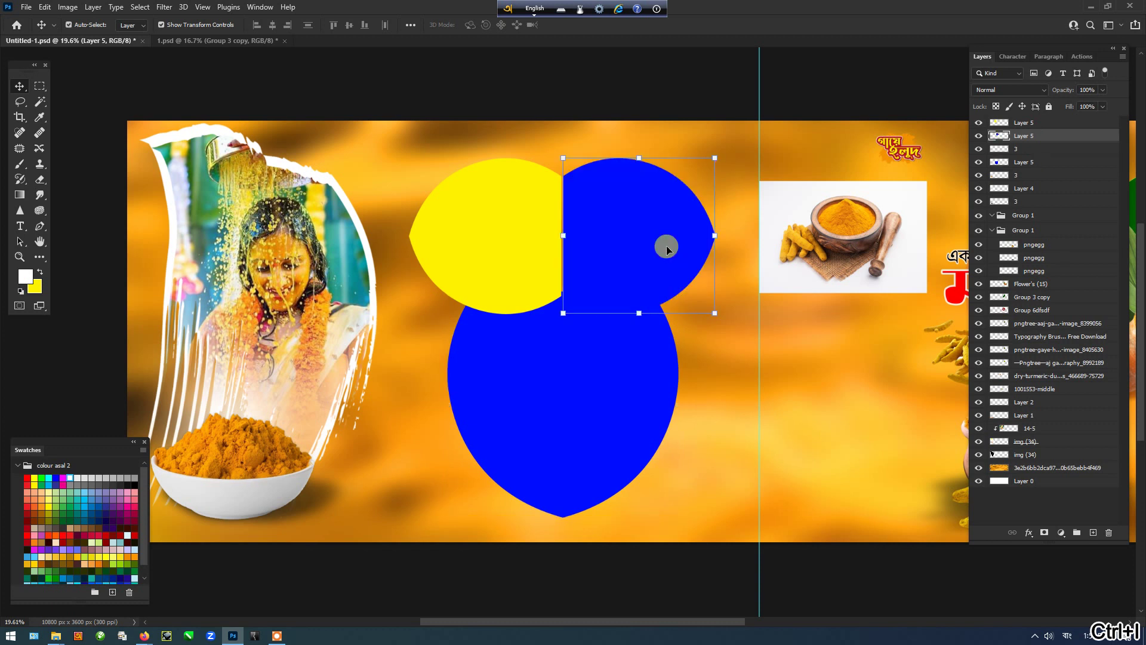
Step: Invert the upper-right shape's color back to yellow, and shift its hue to -40 to make it red-orange
{"action": "key", "text": "ctrl+i"}
{"action": "key", "text": "ctrl+u"}
{"action": "left_click", "coordinate": [735, 382]}
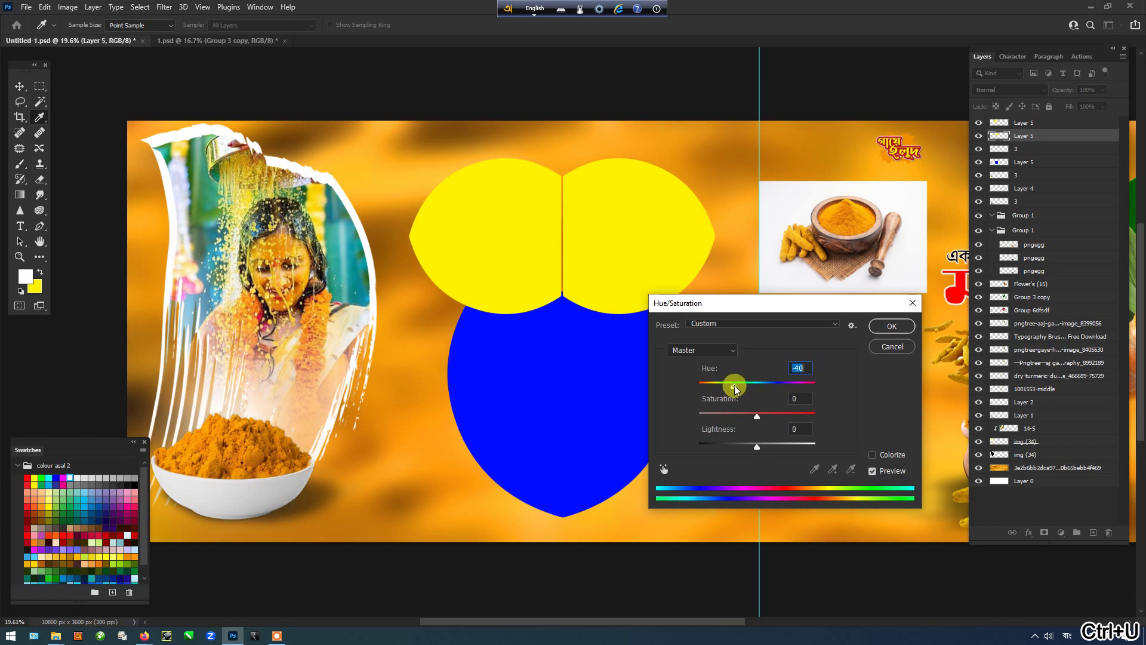
{"action": "key", "text": "Return"}
{"action": "key", "text": "v"}
Step: Select the yellow, red-orange and blue shapes and scale them together about their center to about 106%
{"action": "left_click", "coordinate": [485, 276]}
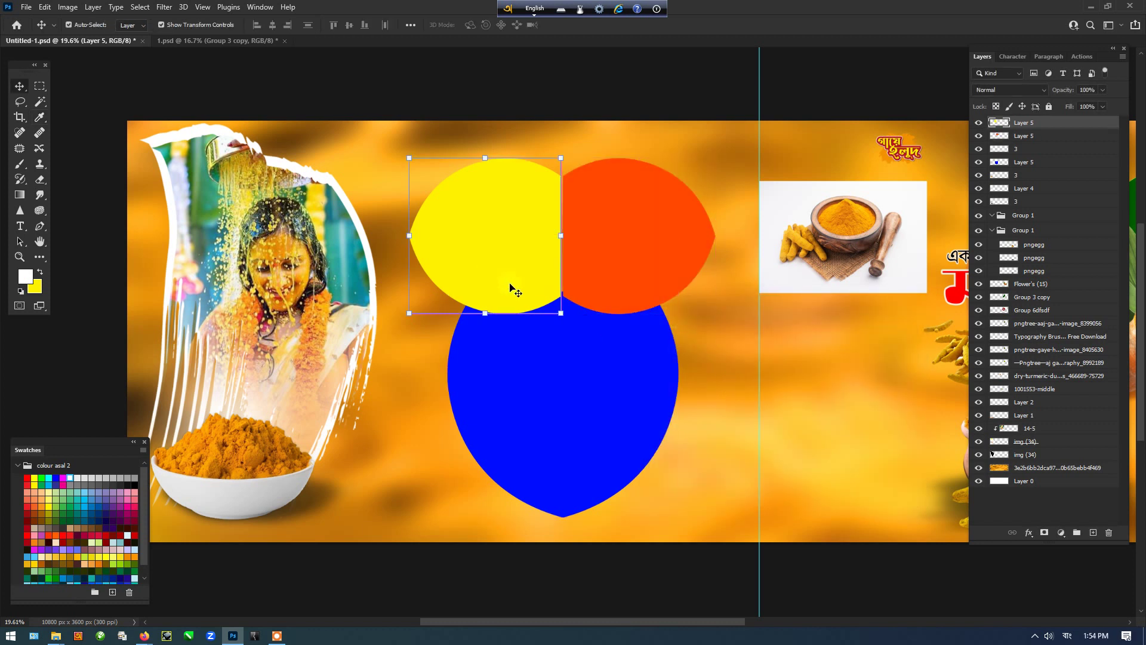
{"action": "left_click", "coordinate": [589, 273], "text": "shift"}
{"action": "left_click", "coordinate": [605, 374], "text": "shift"}
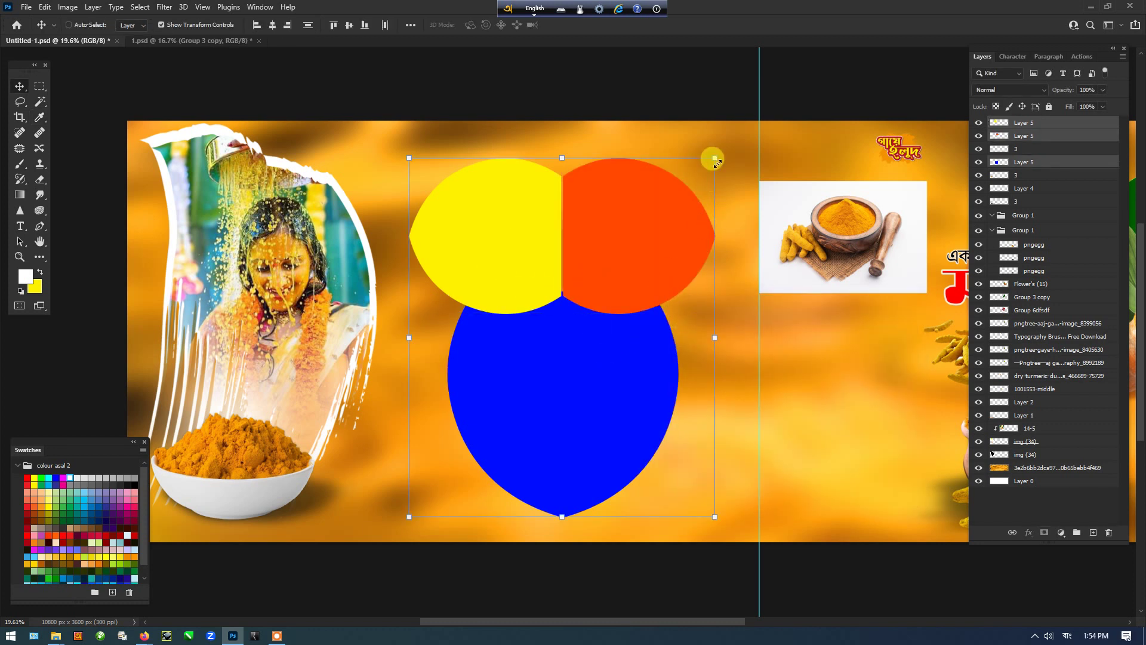
{"action": "left_click_drag", "start_coordinate": [715, 158], "coordinate": [733, 152]}
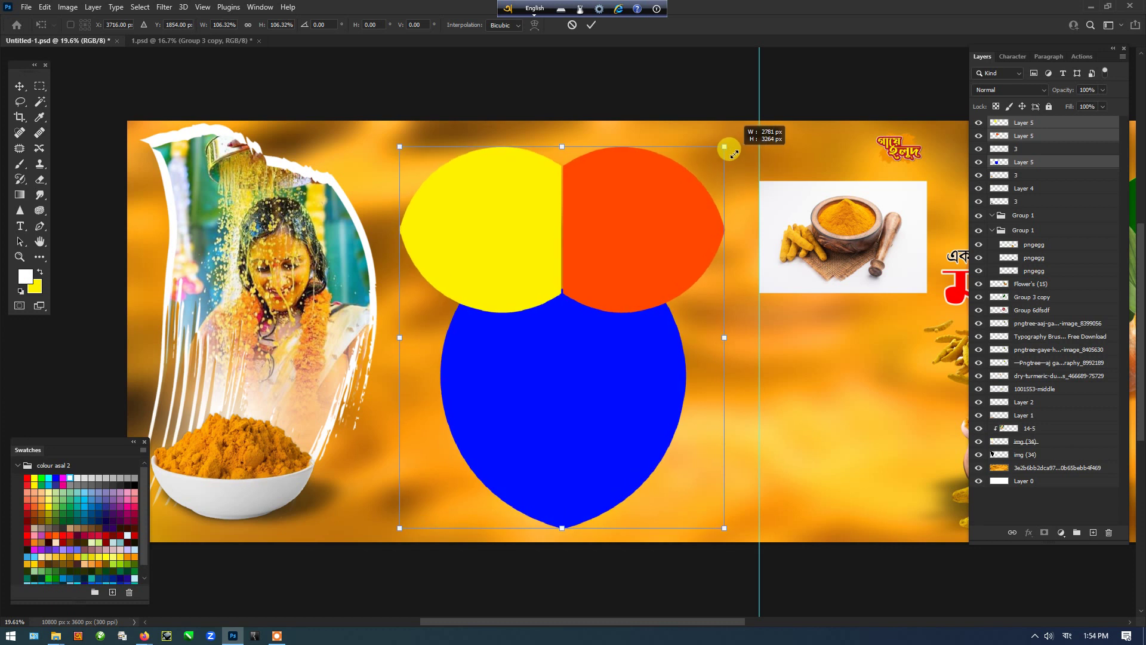
{"action": "key", "text": "Return"}
Step: Duplicate the three-shape cluster and place the copy to the right of the original, partly overlapping it
{"action": "key", "text": "Tab"}
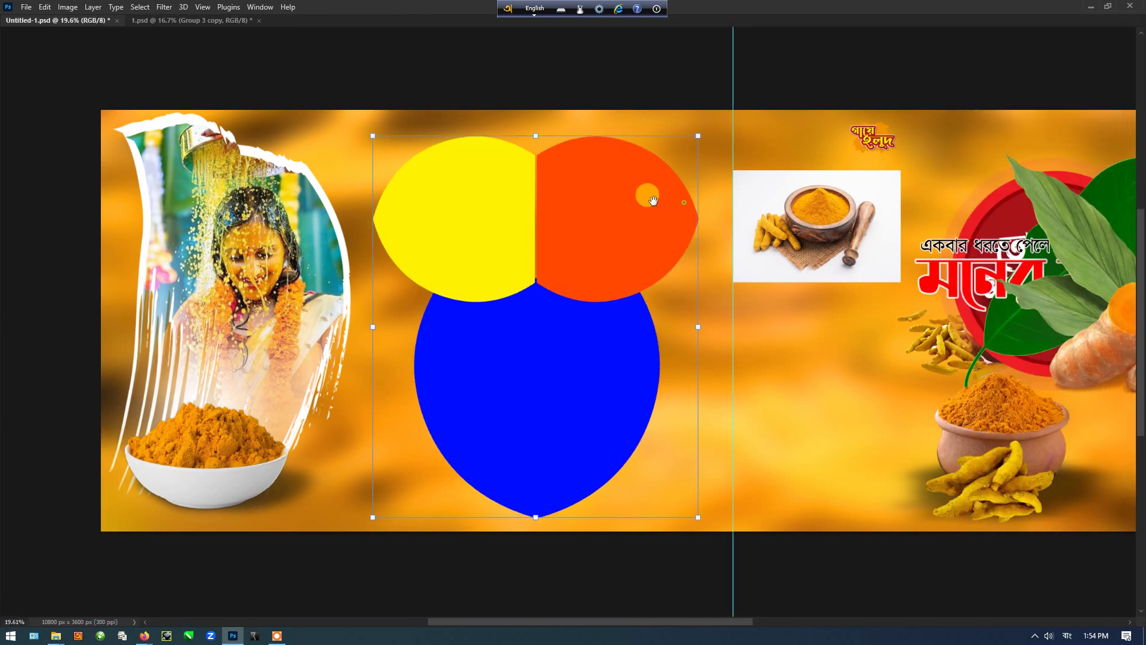
{"action": "left_click_drag", "start_coordinate": [632, 210], "coordinate": [636, 211]}
{"action": "key", "text": "Tab"}
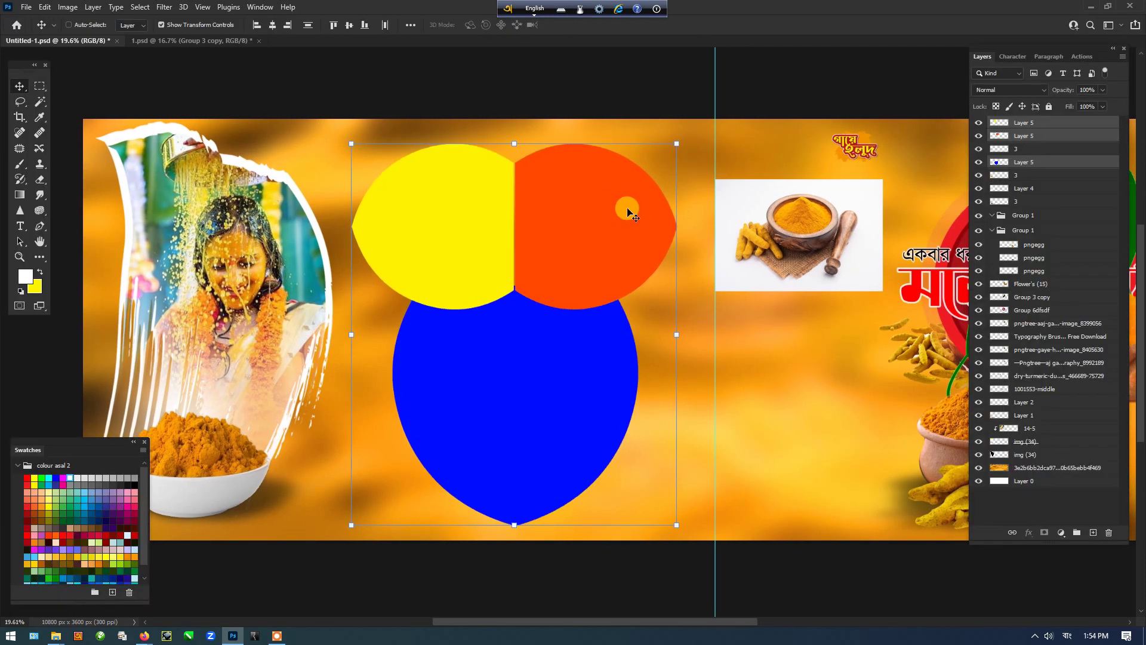
{"action": "left_click_drag", "start_coordinate": [539, 248], "coordinate": [630, 240]}
{"action": "key", "text": "Tab"}
{"action": "key", "text": "Tab"}
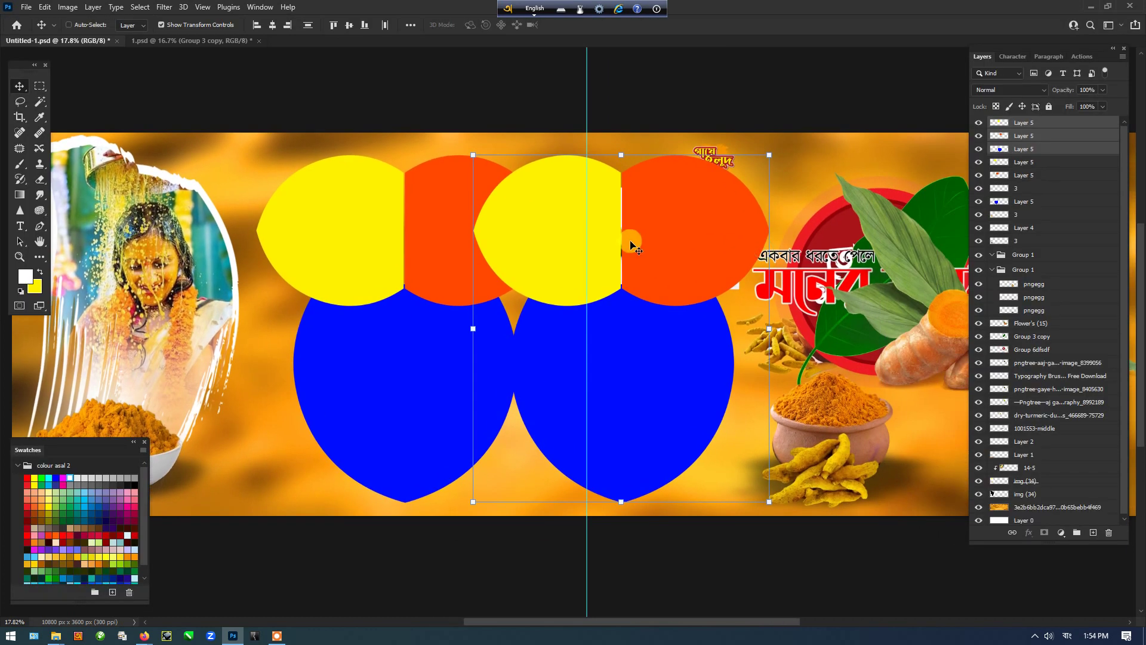
Step: Convert the duplicated cluster's layers into one smart object and rasterize it to a single layer
{"action": "right_click", "coordinate": [1080, 149]}
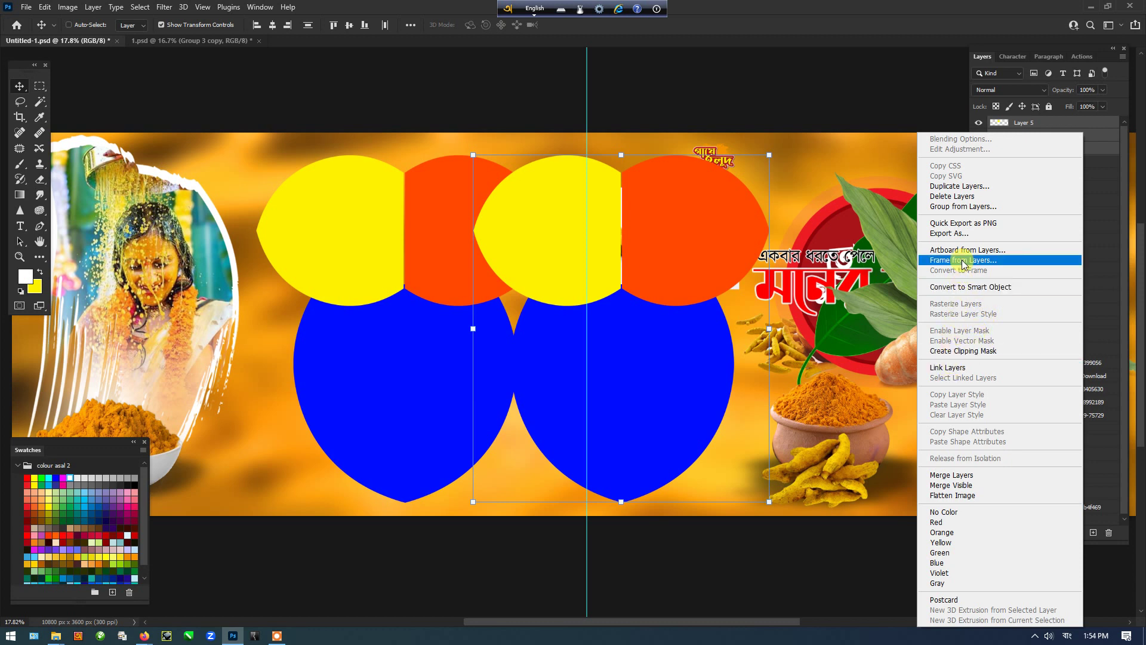
{"action": "left_click", "coordinate": [970, 287]}
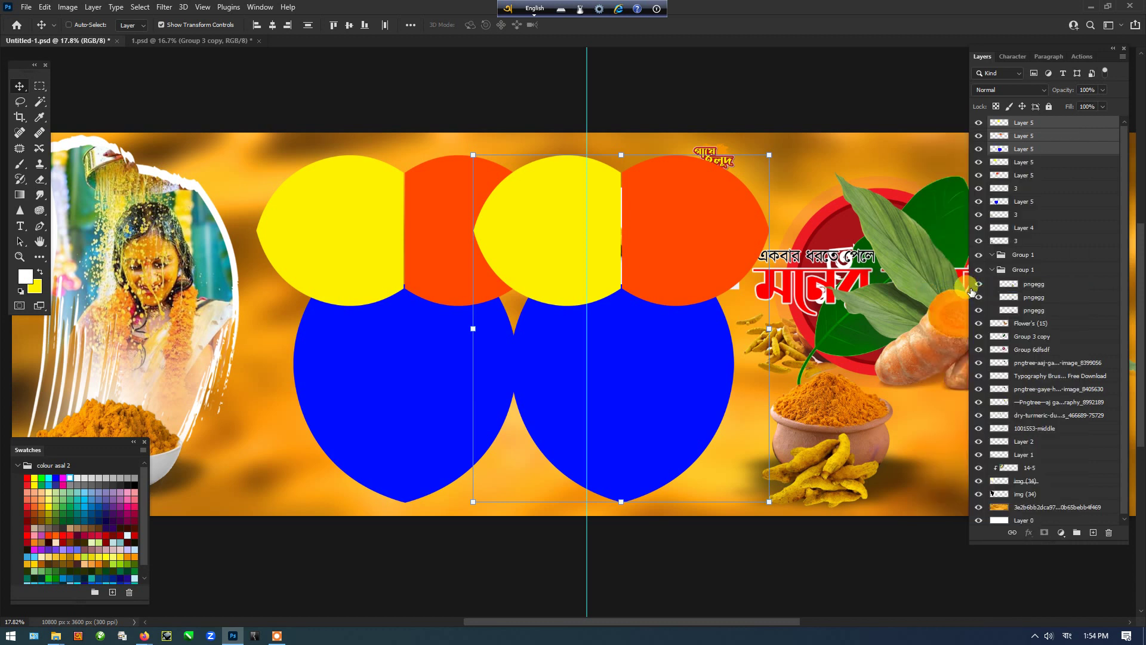
{"action": "right_click", "coordinate": [1061, 121]}
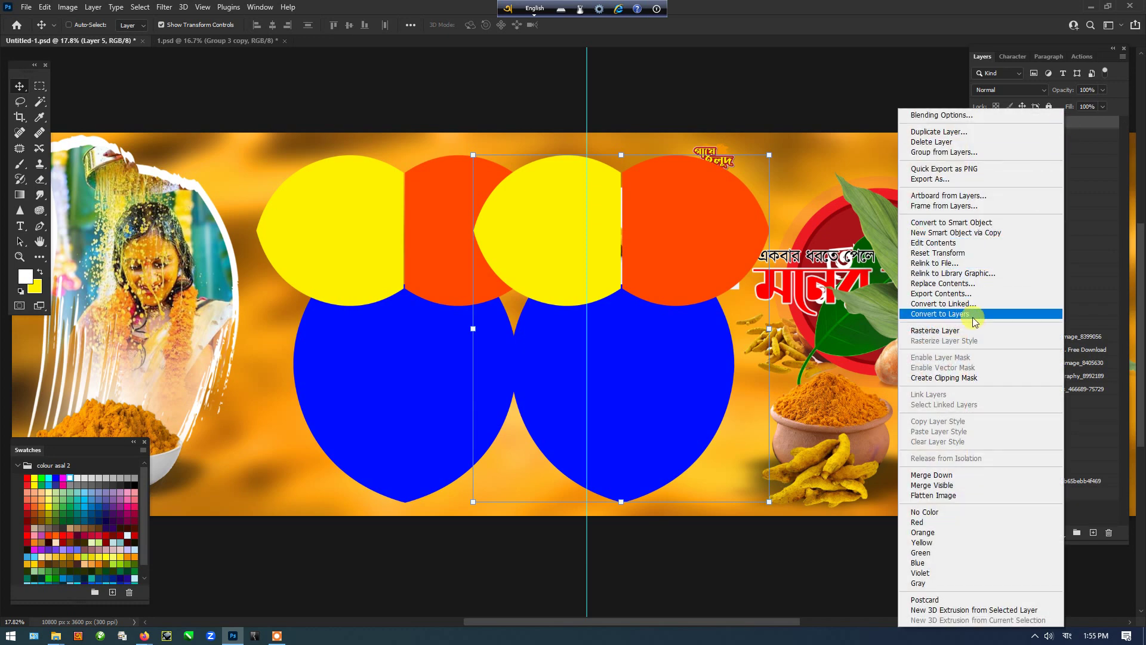
{"action": "left_click", "coordinate": [967, 331]}
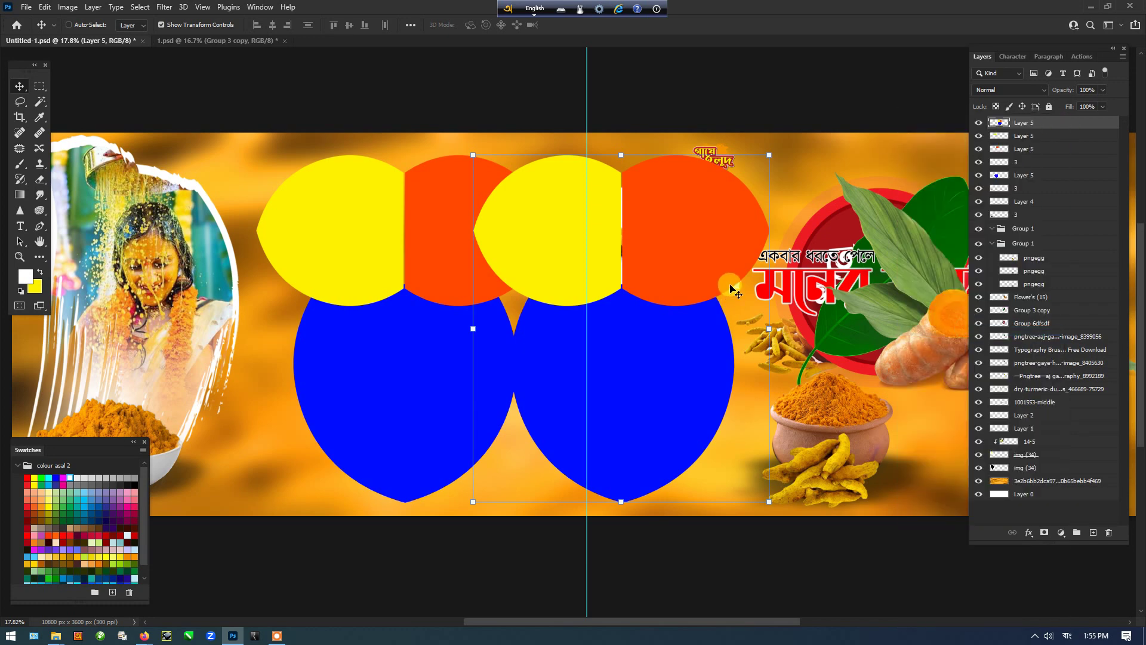
Step: Invert the merged copy's colors, send it four levels back behind the three original shapes, and align it exactly with them
{"action": "left_click_drag", "start_coordinate": [729, 287], "coordinate": [558, 286]}
{"action": "key", "text": "ctrl+i"}
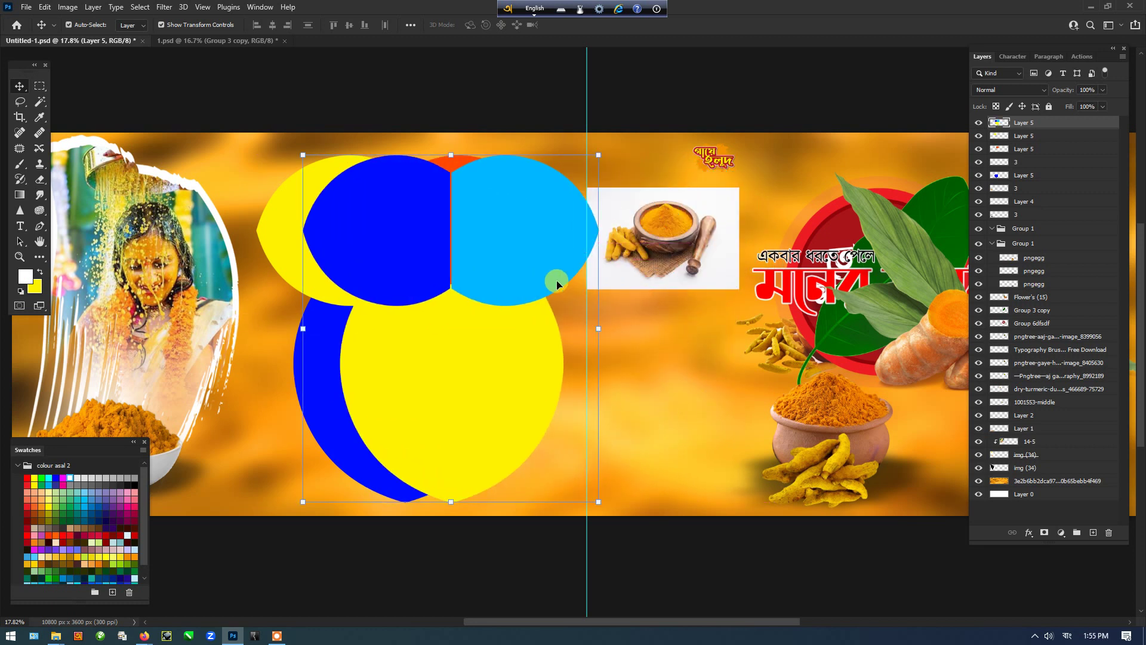
{"action": "key", "text": "ctrl+bracketleft"}
{"action": "key", "text": "ctrl+bracketleft"}
{"action": "key", "text": "ctrl+bracketleft"}
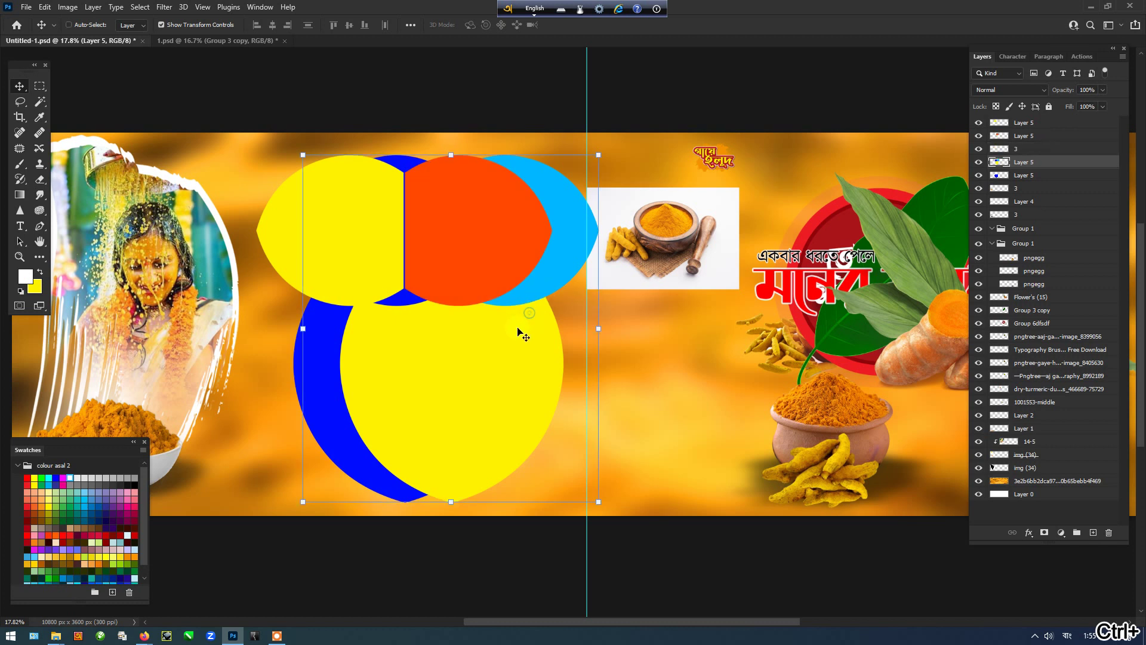
{"action": "left_click_drag", "start_coordinate": [517, 327], "coordinate": [469, 322]}
{"action": "key", "text": "ctrl+bracketleft"}
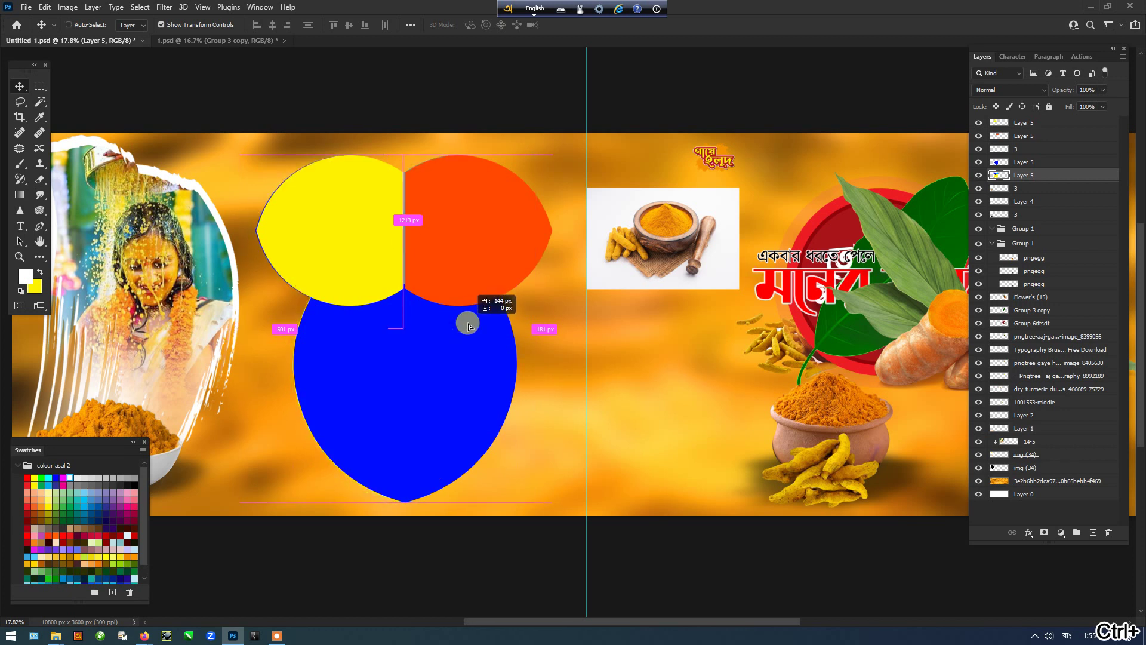
Step: Enlarge the merged copy slightly about its center so it forms an even border around the shapes, nudging it right
{"action": "left_click_drag", "start_coordinate": [551, 154], "coordinate": [567, 150]}
{"action": "key", "text": "Return"}
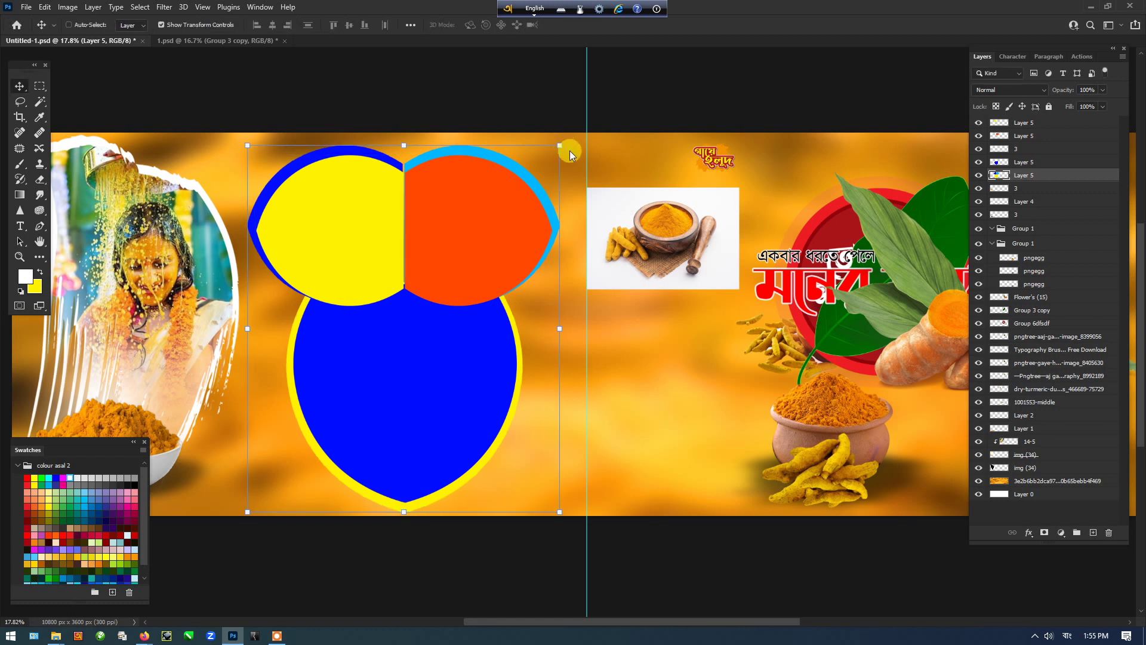
{"action": "key", "text": "shift+Right"}
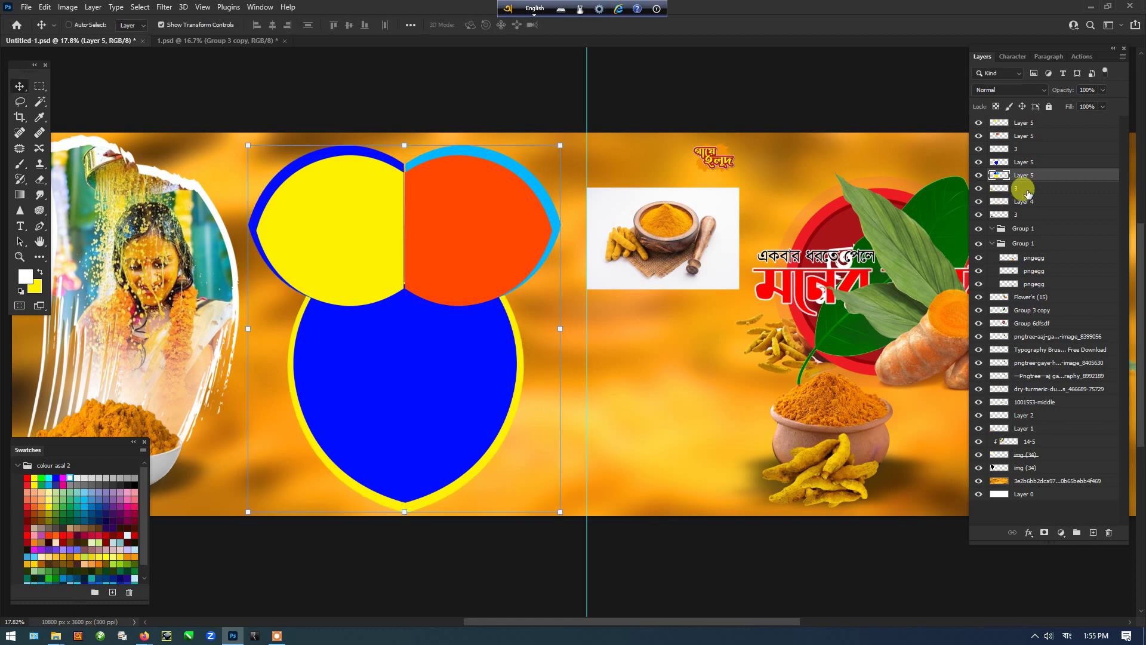
Step: Apply a yellow #fff200 Color Overlay sampled from the upper-left shape to the backing layer, and rasterize its layer style
{"action": "double_click", "coordinate": [1077, 175]}
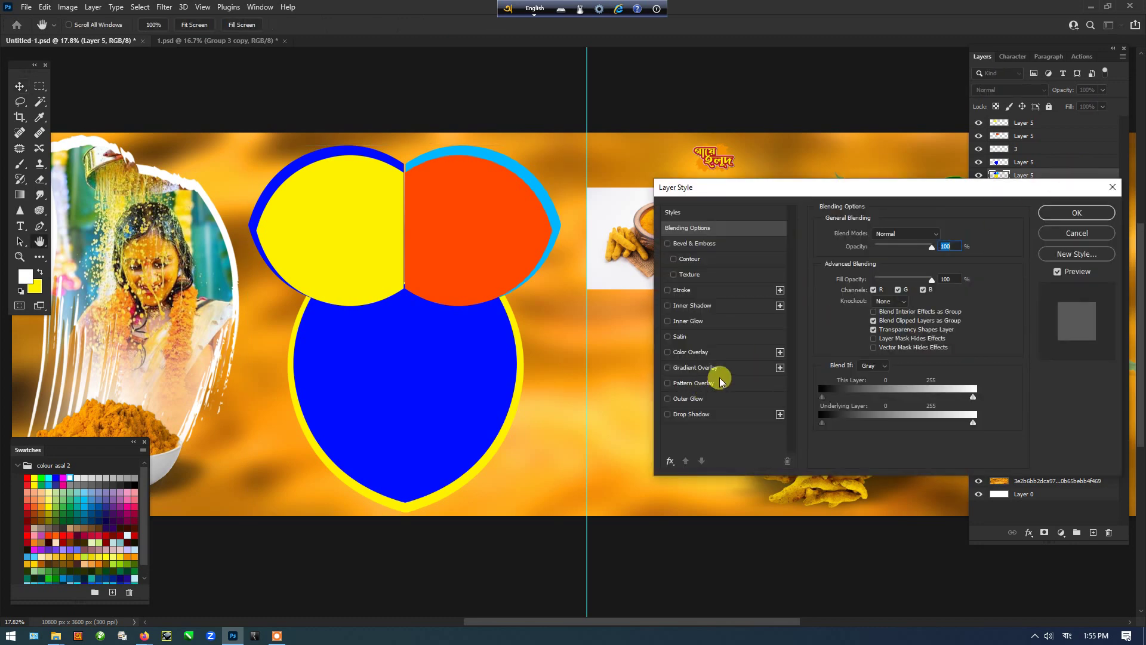
{"action": "left_click", "coordinate": [690, 352]}
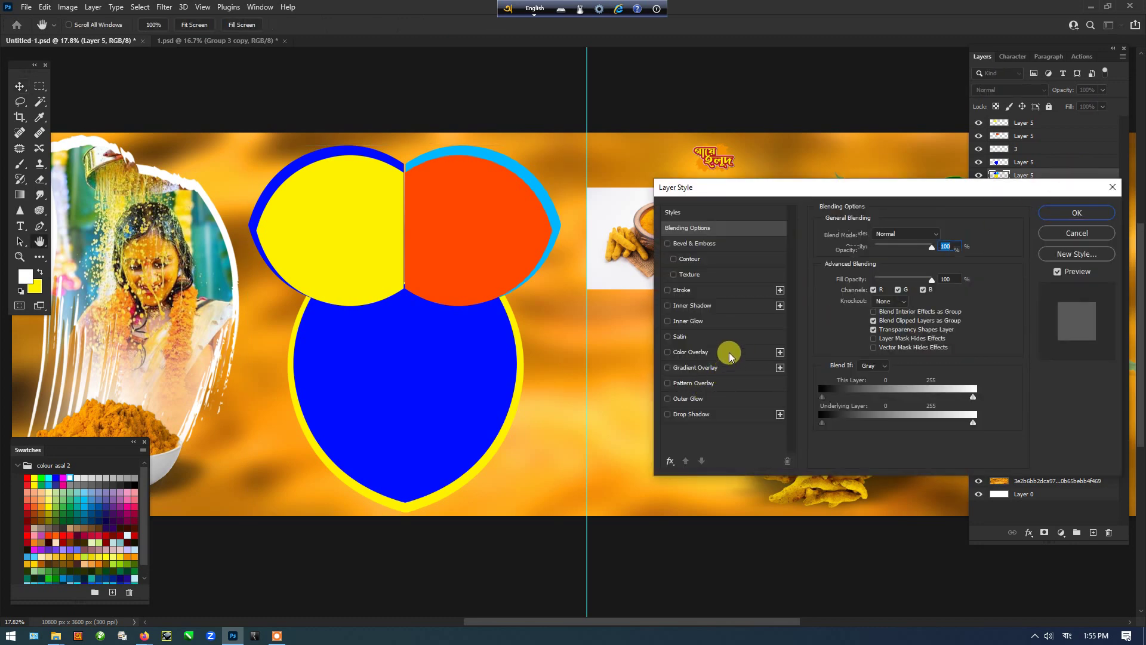
{"action": "left_click", "coordinate": [936, 235]}
{"action": "left_click", "coordinate": [362, 263]}
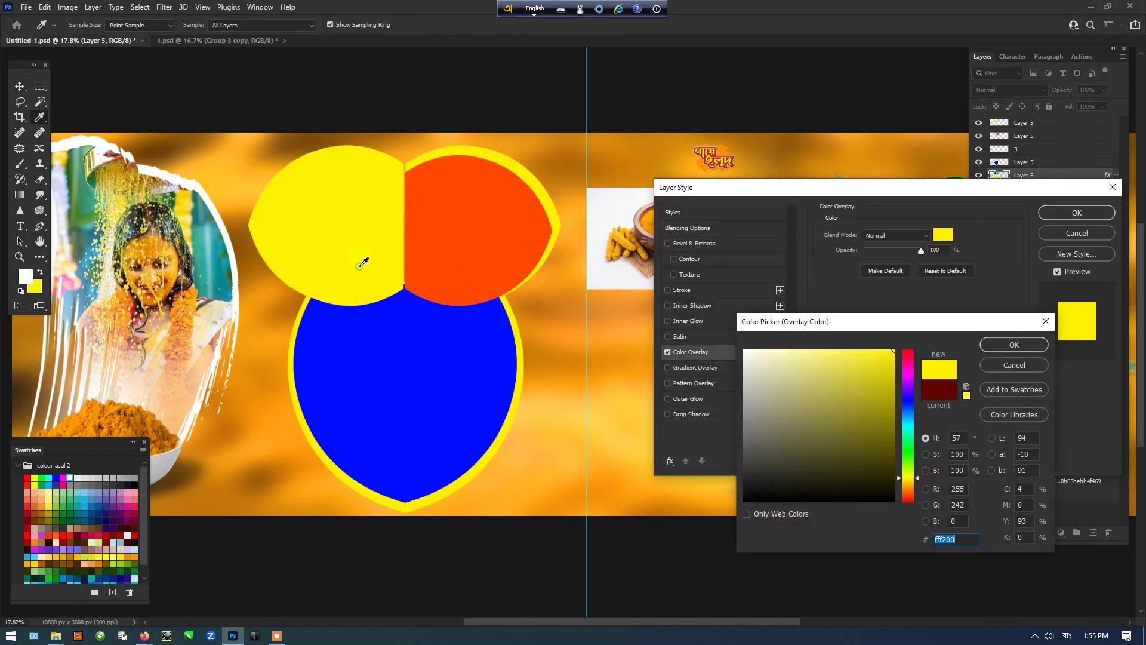
{"action": "left_click", "coordinate": [998, 344]}
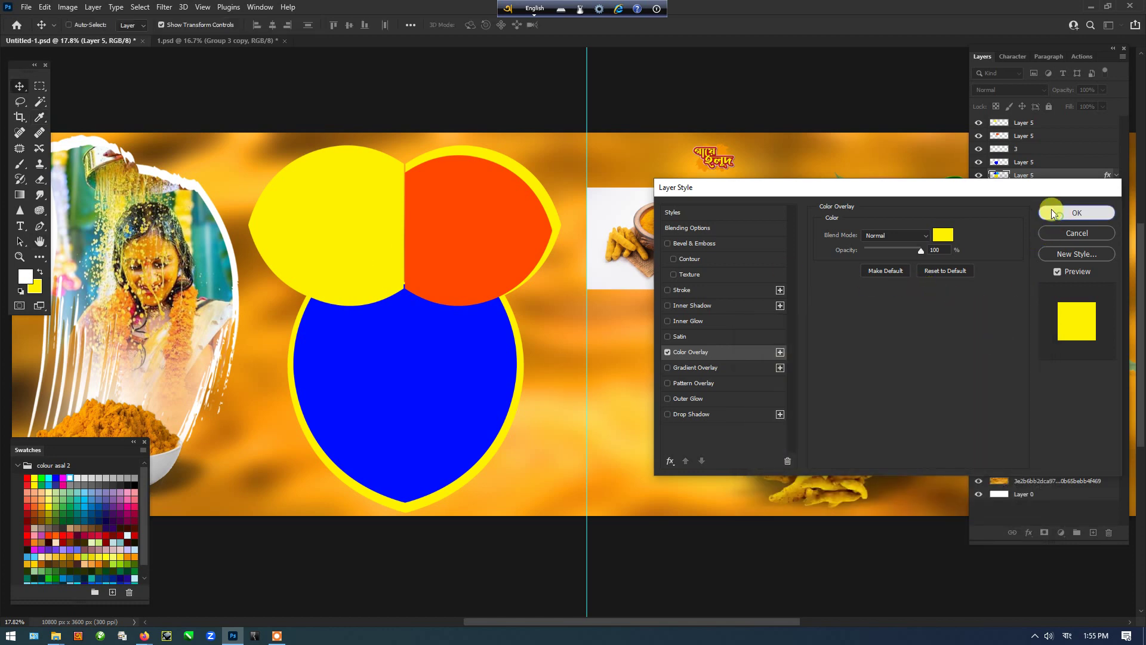
{"action": "left_click", "coordinate": [1076, 212]}
{"action": "right_click", "coordinate": [1045, 180]}
{"action": "left_click", "coordinate": [970, 314]}
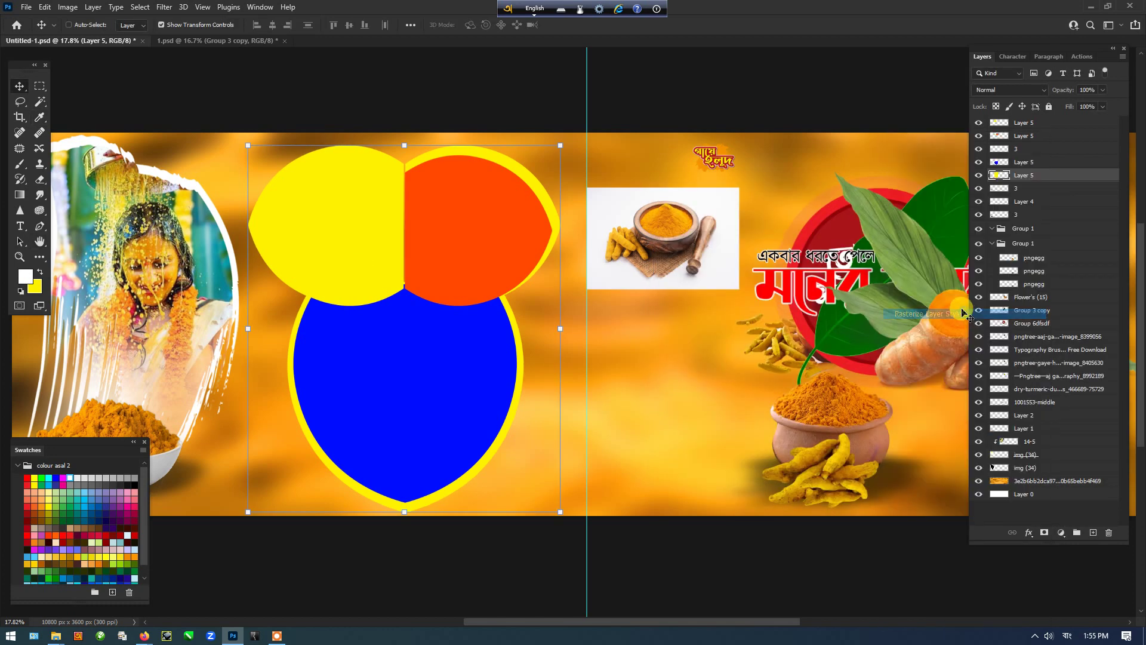
Step: Set the backing layer's blend mode to Soft Light and apply Levels with input black 138 and output white 223
{"action": "left_click", "coordinate": [1016, 91]}
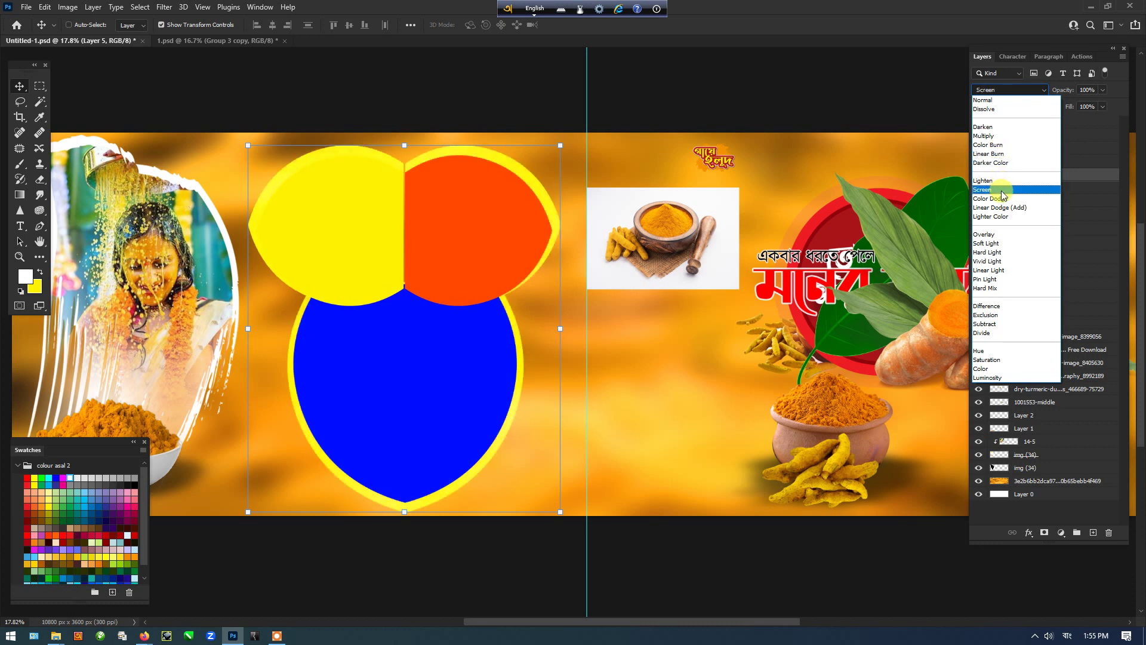
{"action": "left_click", "coordinate": [1002, 244]}
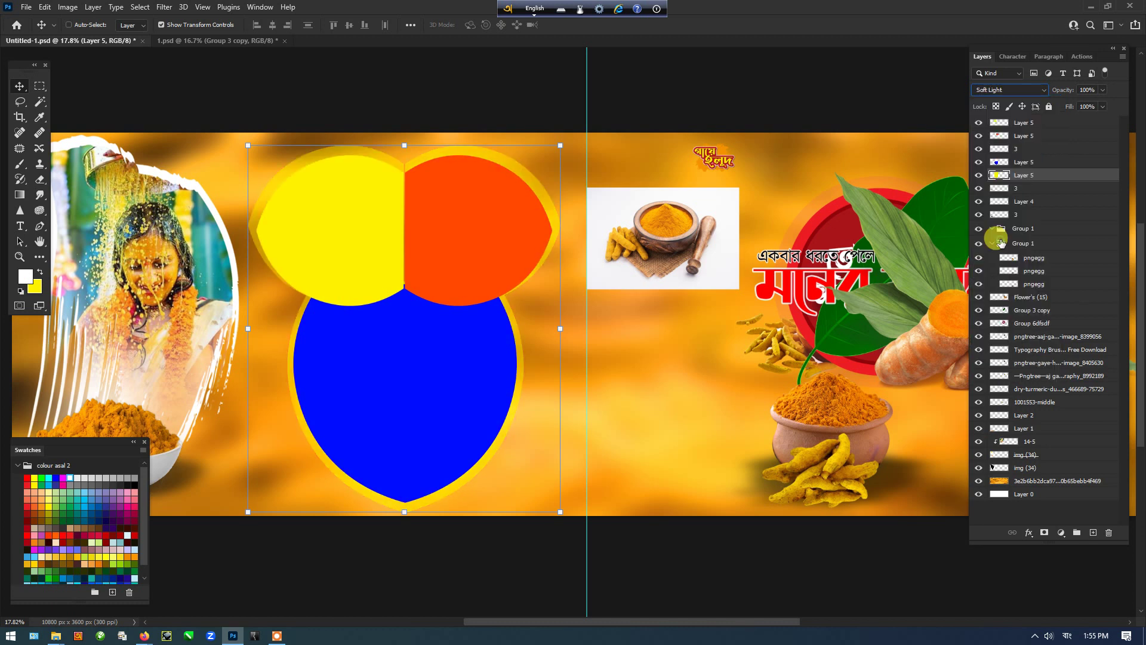
{"action": "key", "text": "ctrl"}
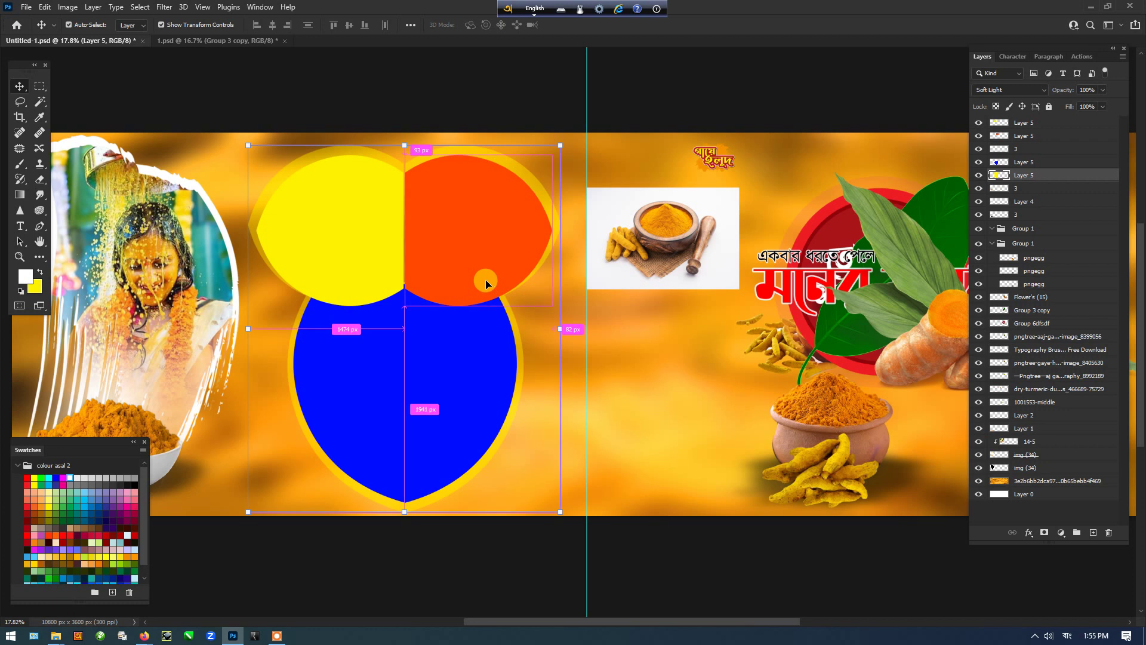
{"action": "key", "text": "ctrl+l"}
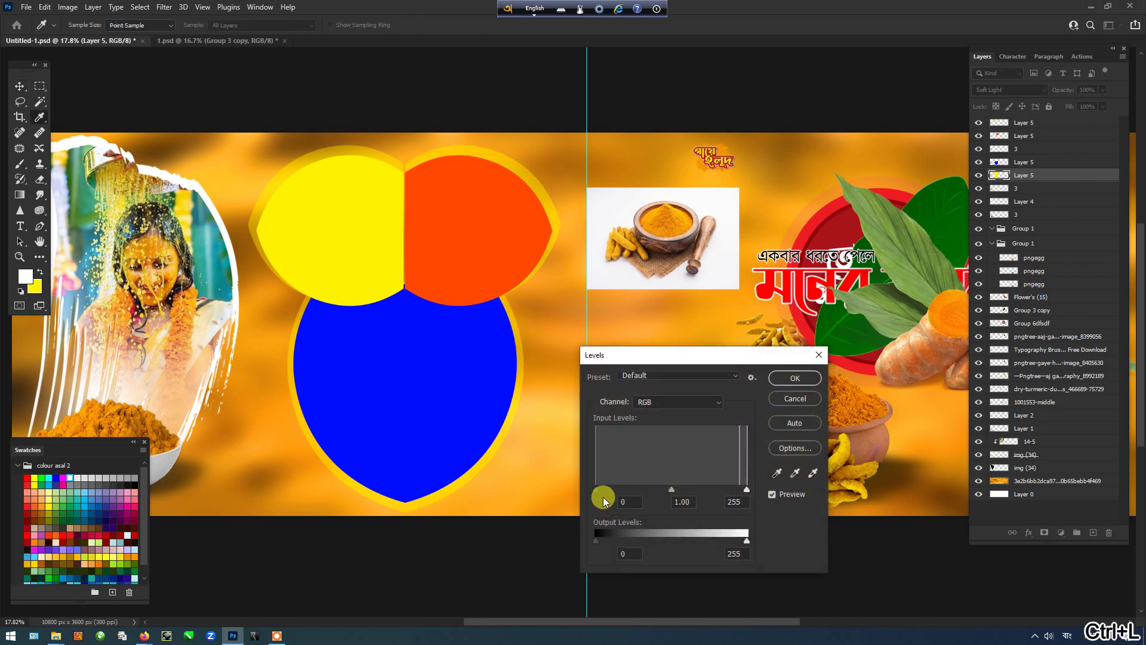
{"action": "left_click_drag", "start_coordinate": [597, 487], "coordinate": [566, 482]}
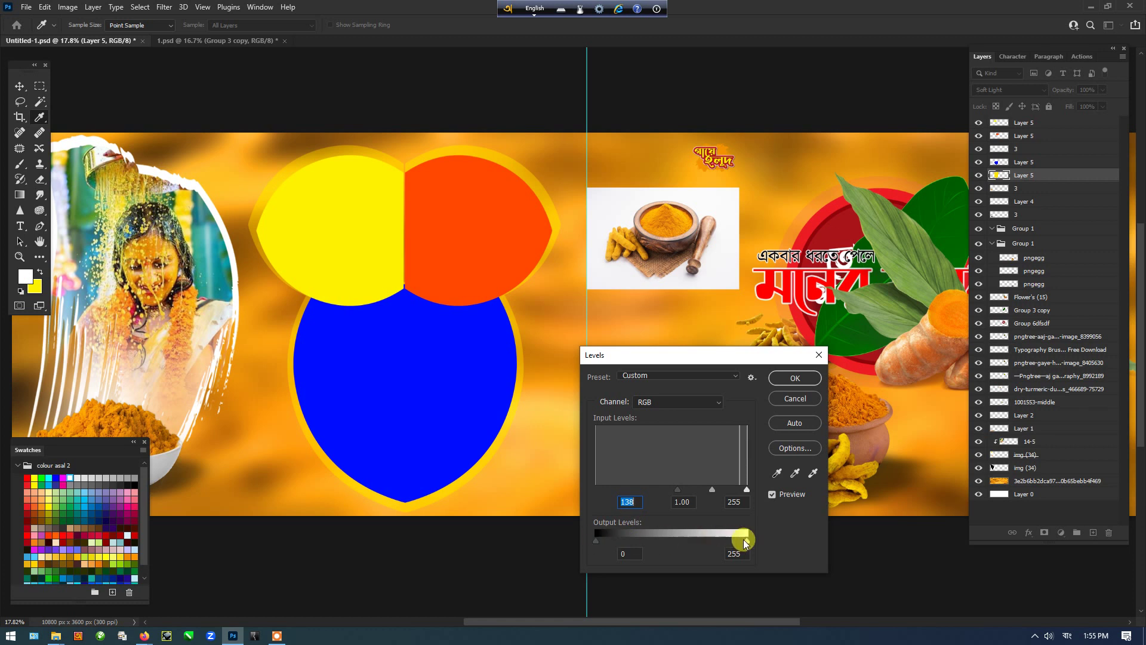
{"action": "mouse_move", "coordinate": [745, 542]}
{"action": "left_mouse_down"}
{"action": "mouse_move", "coordinate": [699, 540]}
{"action": "mouse_move", "coordinate": [728, 543]}
{"action": "left_mouse_up"}
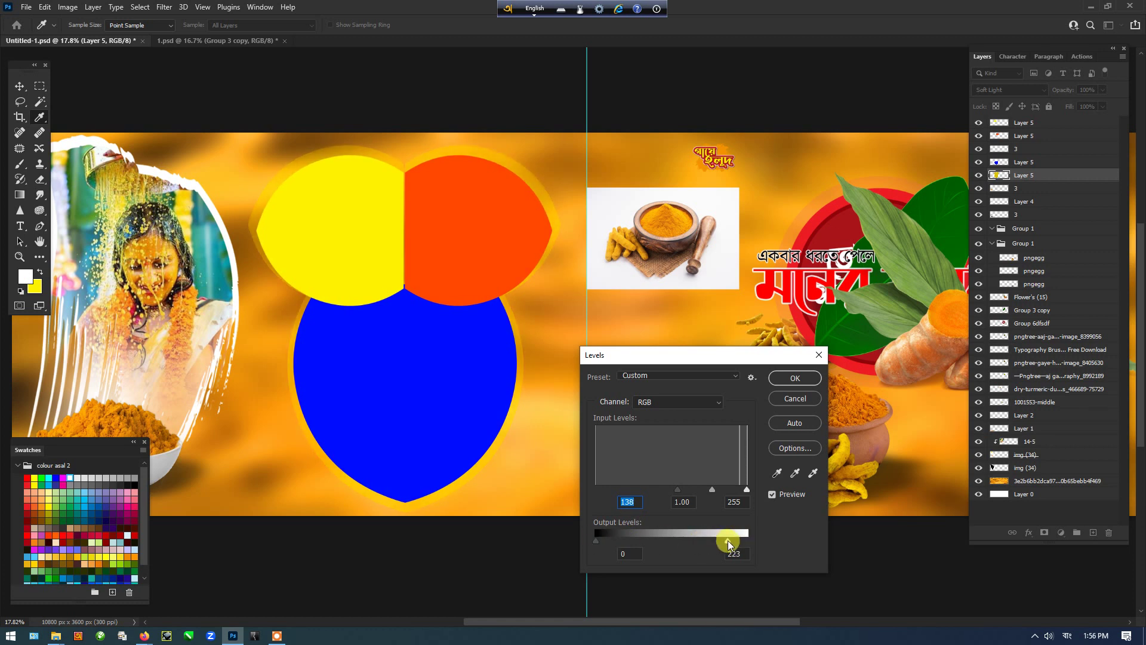
{"action": "left_click", "coordinate": [795, 378]}
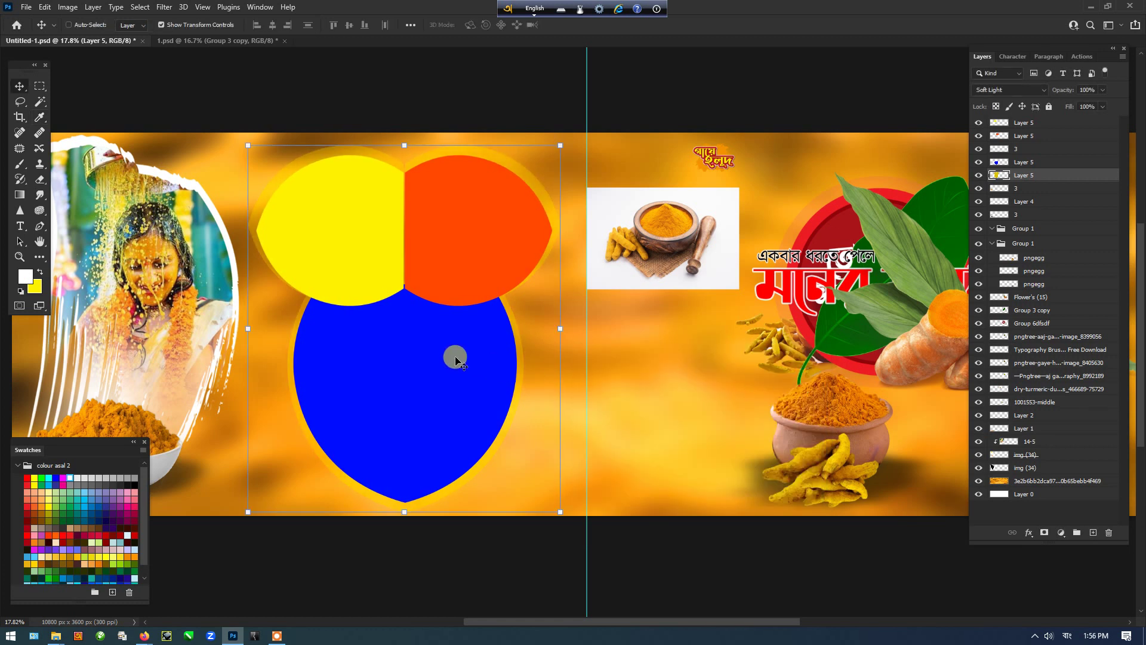
Step: Duplicate the Soft Light backing layer, send the copy one level back, and enlarge it slightly to form a second outer border
{"action": "key", "text": "ctrl+j"}
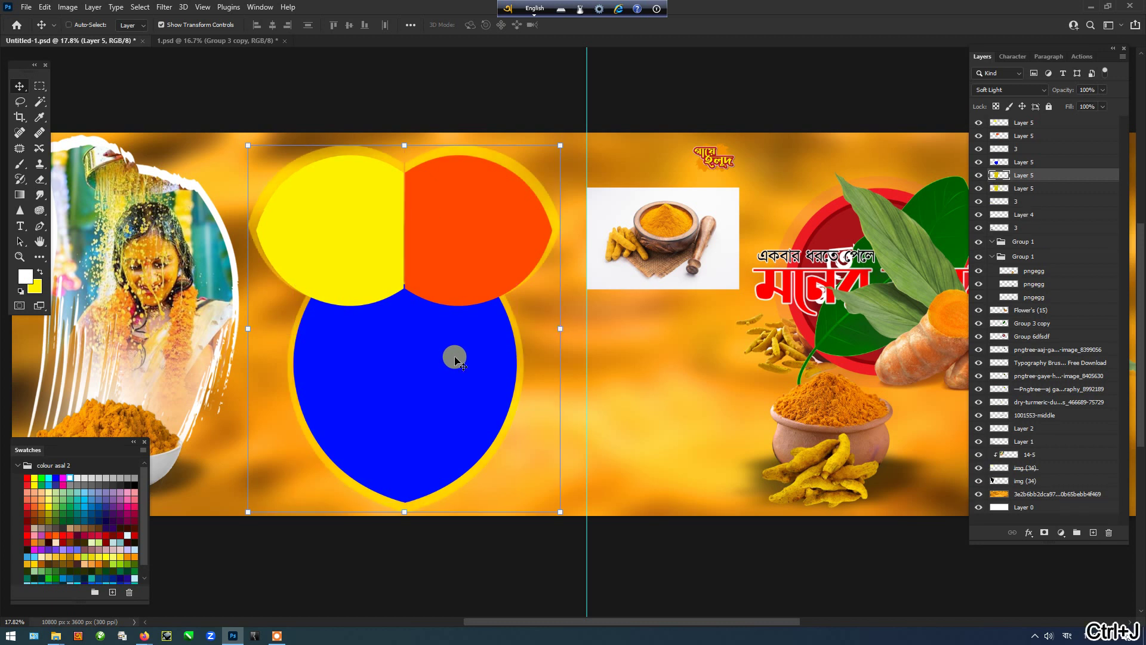
{"action": "key", "text": "ctrl+bracketleft"}
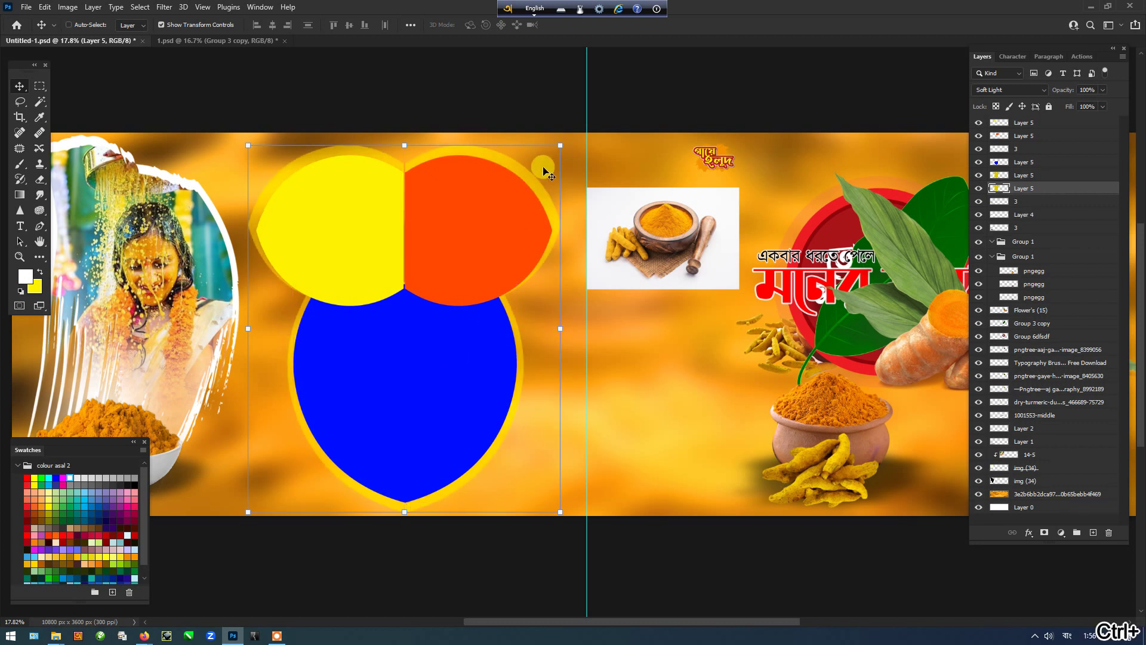
{"action": "left_click_drag", "start_coordinate": [558, 147], "coordinate": [573, 143]}
{"action": "key", "text": "Return"}
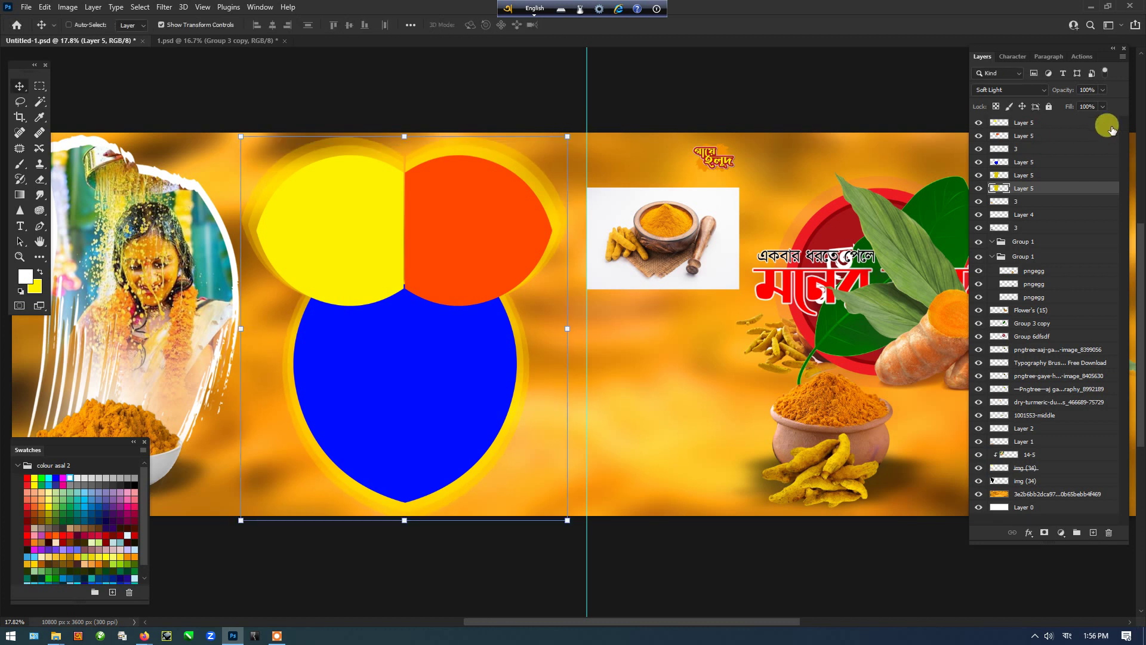
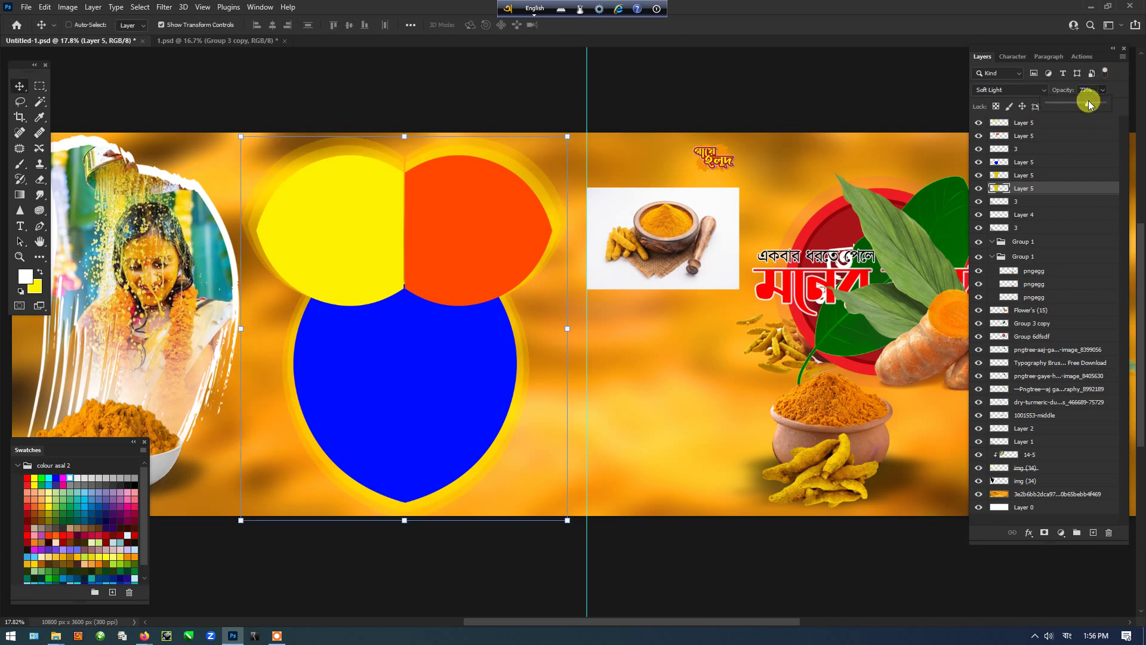
Step: Select the three coloured shapes with both yellow border layers and scale the whole cluster down slightly to about 96%
{"action": "left_click", "coordinate": [1035, 123], "text": "shift"}
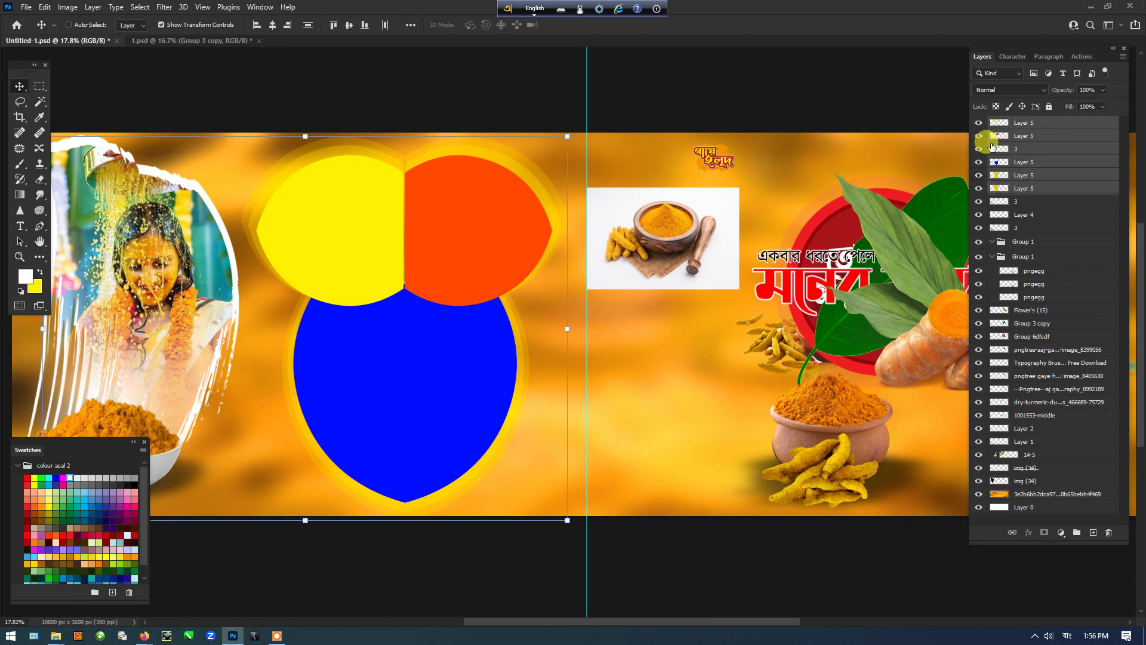
{"action": "left_click", "coordinate": [1054, 124], "text": "ctrl"}
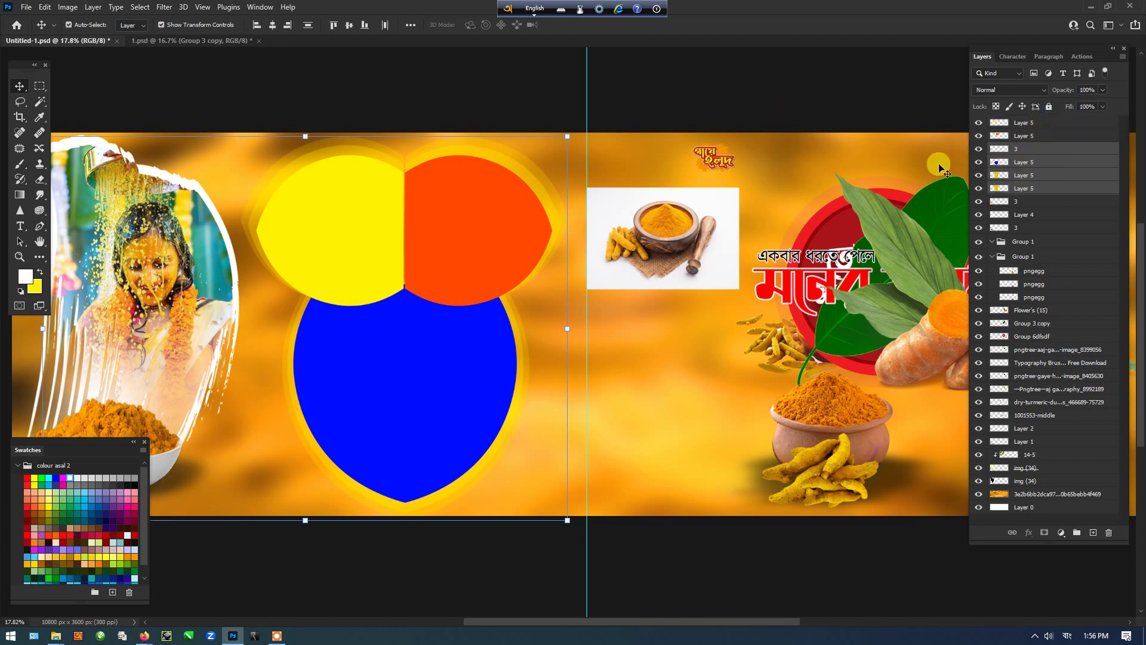
{"action": "left_click", "coordinate": [649, 91]}
{"action": "left_click_drag", "start_coordinate": [305, 84], "coordinate": [441, 418]}
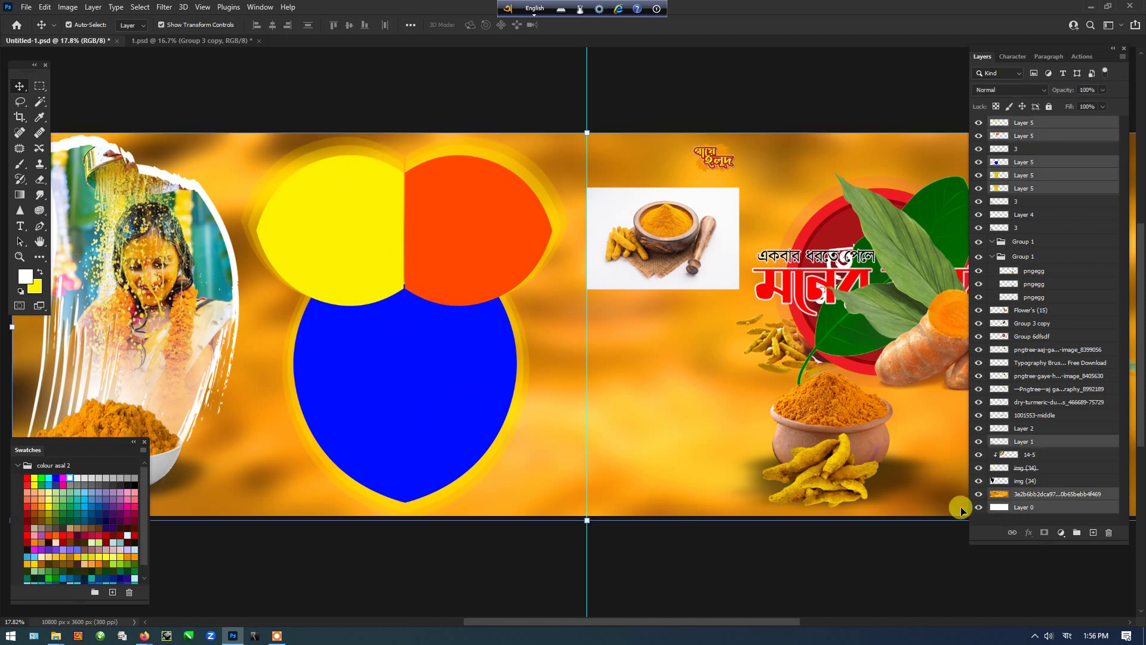
{"action": "left_click", "coordinate": [1024, 441], "text": "ctrl"}
{"action": "mouse_move", "coordinate": [560, 142]}
{"action": "left_mouse_down"}
{"action": "mouse_move", "coordinate": [563, 128]}
{"action": "mouse_move", "coordinate": [555, 139]}
{"action": "left_mouse_up"}
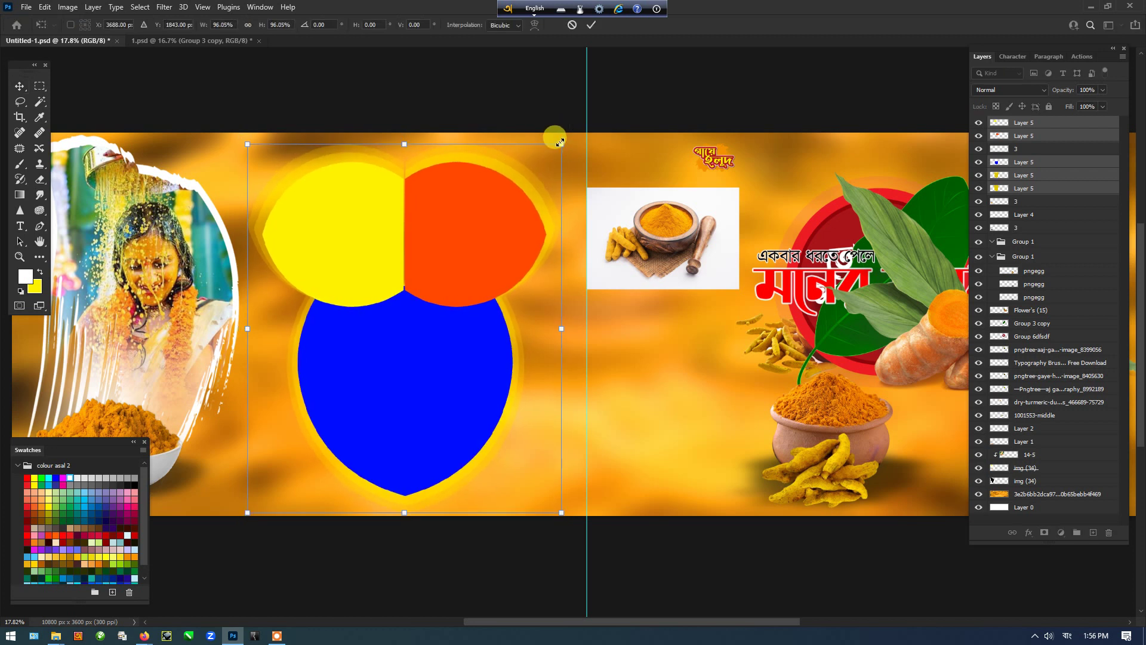
{"action": "key", "text": "Return"}
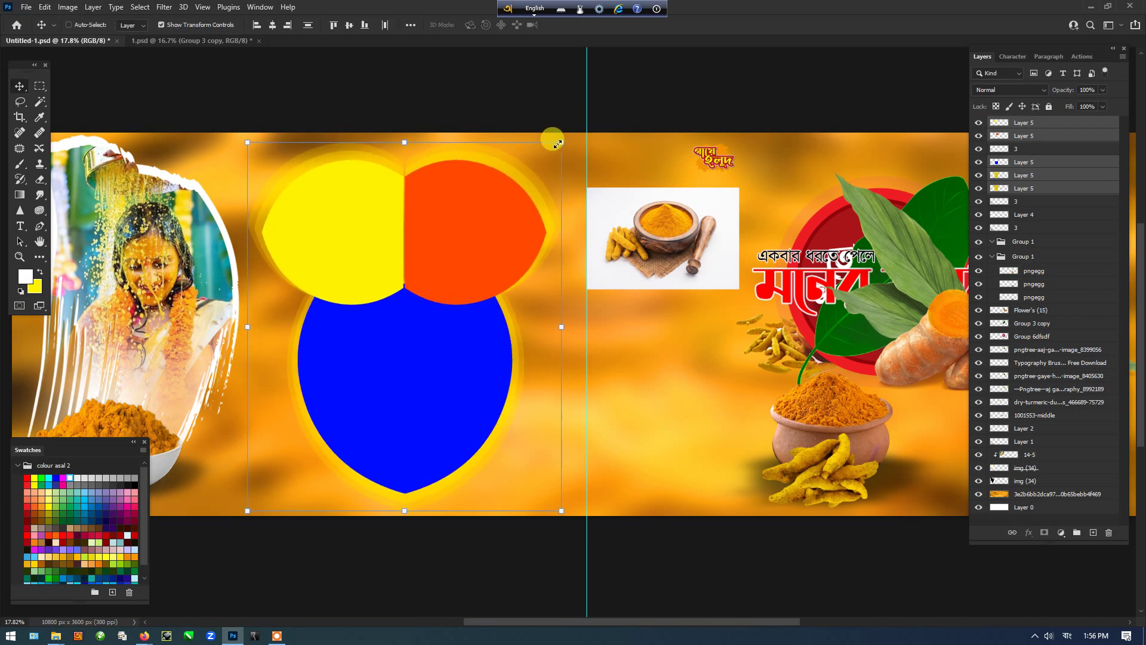
{"action": "mouse_move", "coordinate": [560, 143]}
{"action": "left_mouse_down"}
{"action": "mouse_move", "coordinate": [553, 133]}
{"action": "mouse_move", "coordinate": [559, 143]}
{"action": "left_mouse_up"}
{"action": "key", "text": "Return"}
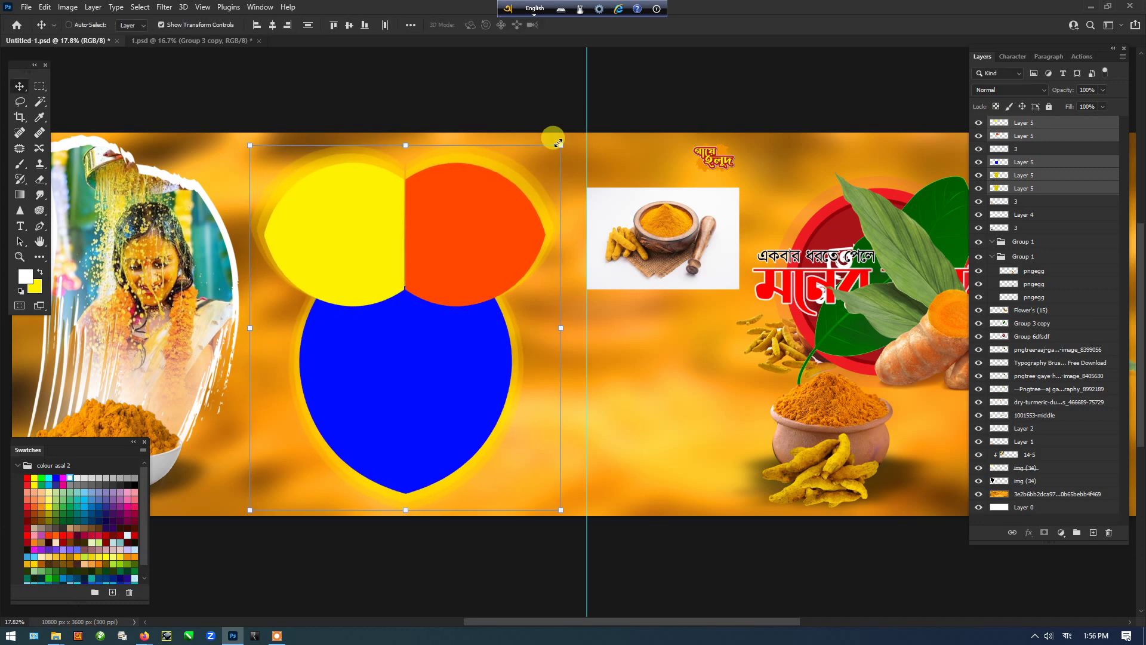
Step: Rotate the shape cluster 180° so the blue shape sits above the other two, and nudge it slightly upward
{"action": "scroll", "coordinate": [553, 133], "scroll_direction": "down", "scroll_amount": 3}
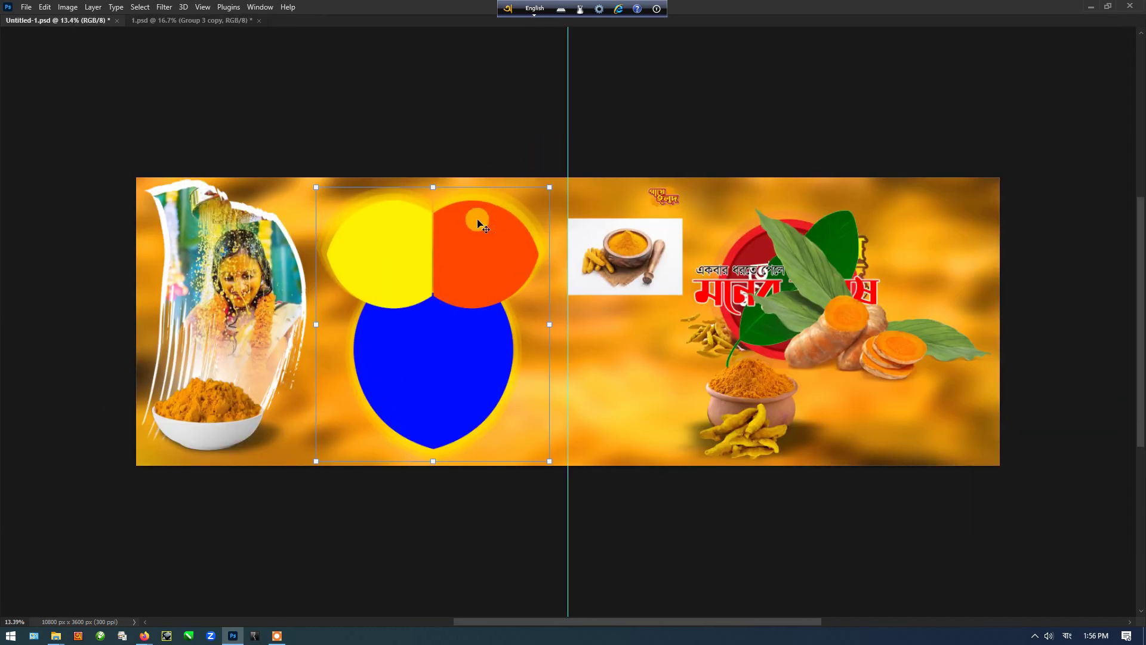
{"action": "key", "text": "ctrl+t"}
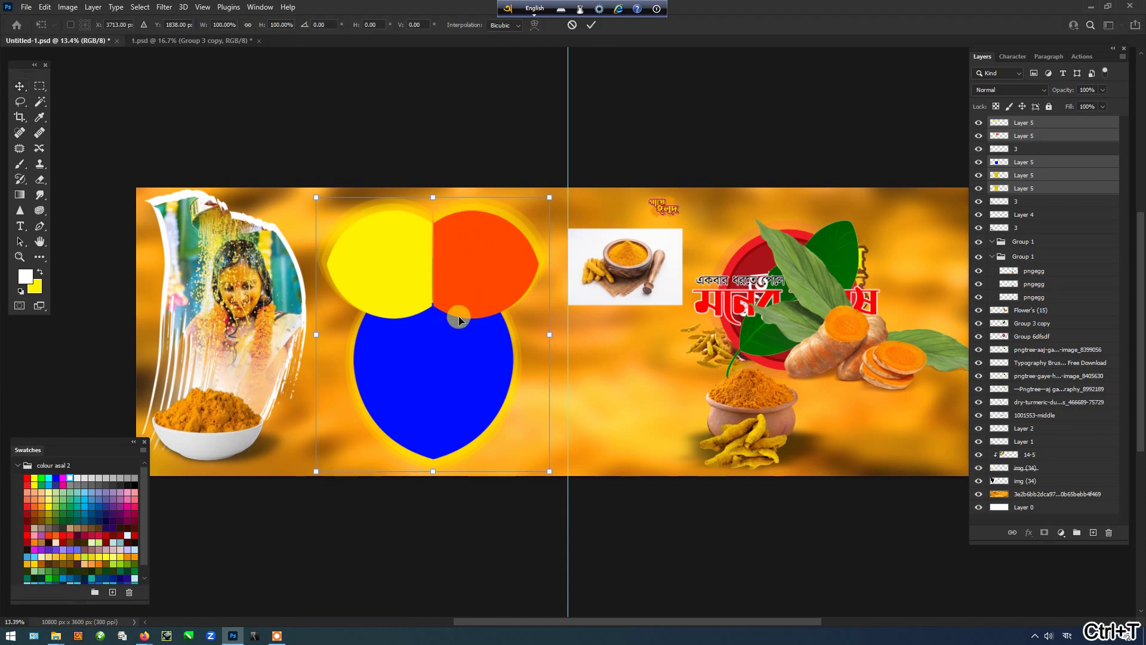
{"action": "right_click", "coordinate": [458, 320]}
{"action": "left_click", "coordinate": [478, 497]}
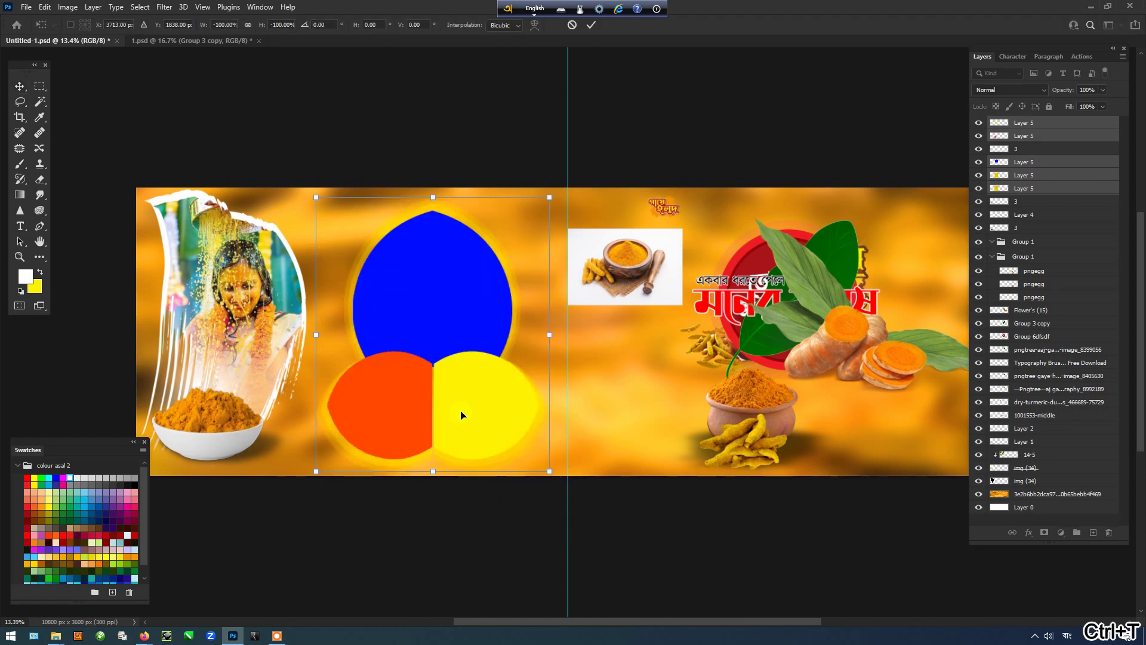
{"action": "key", "text": "Tab"}
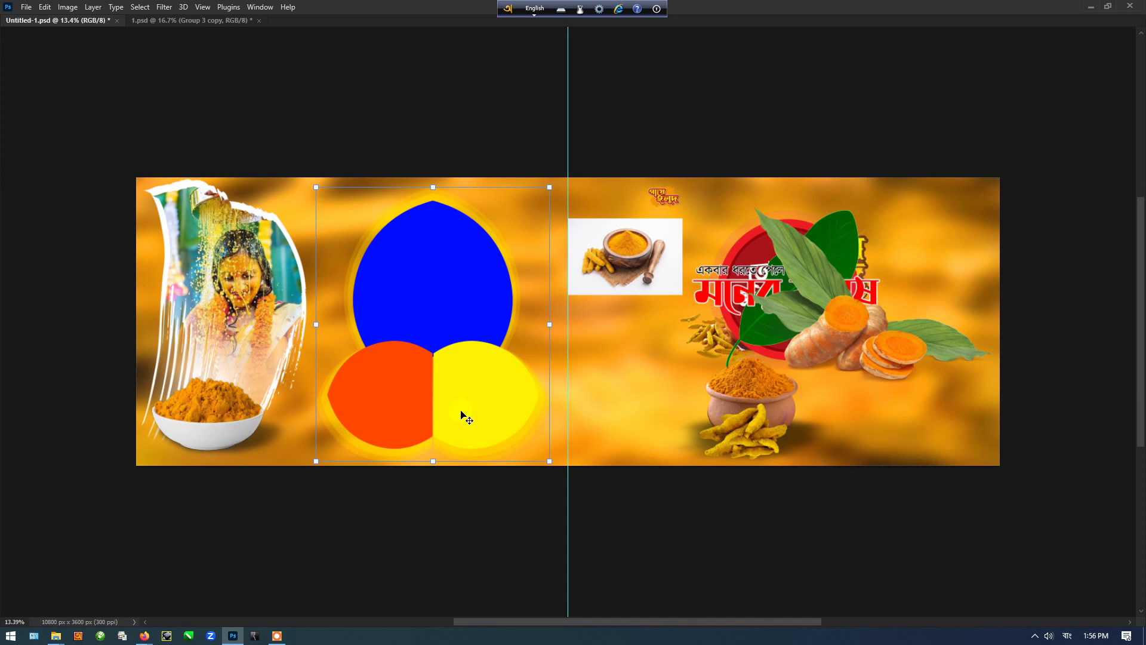
{"action": "key", "text": "shift+Up"}
{"action": "key", "text": "shift+Up"}
{"action": "key", "text": "shift+Up"}
{"action": "key", "text": "shift+Up"}
{"action": "key", "text": "Return"}
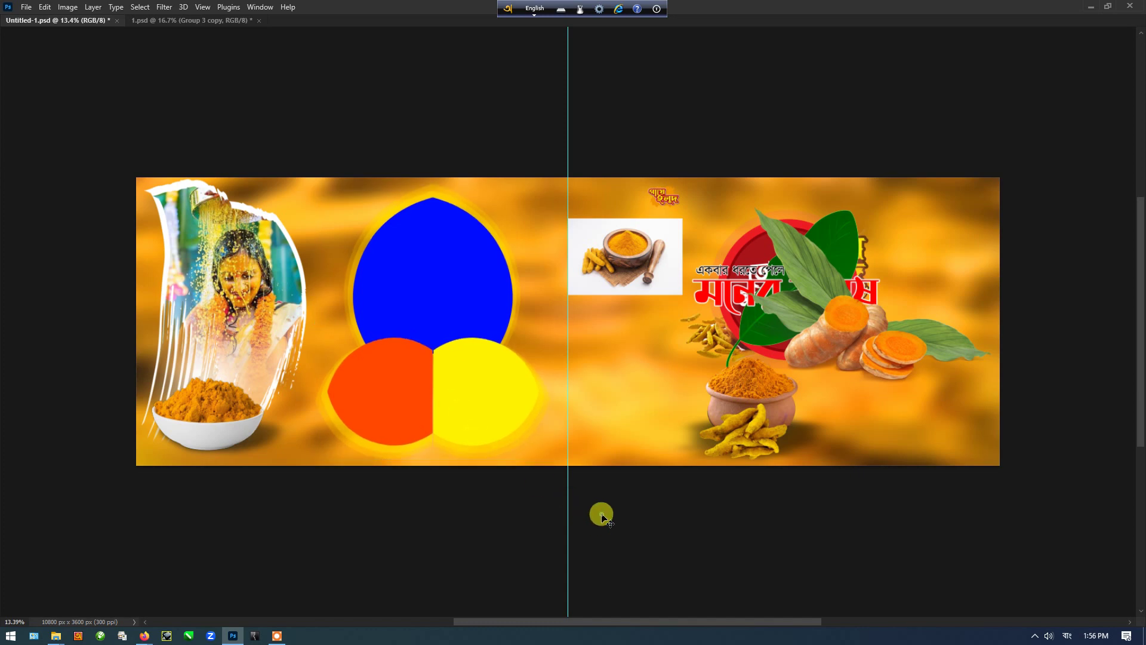
Step: Save the document, place photo 148ba953a65e82619f25b3fc1da15154 from the HAldi folder over the blue shape, and clip it to that shape
{"action": "scroll", "coordinate": [440, 397], "scroll_direction": "up", "scroll_amount": 3}
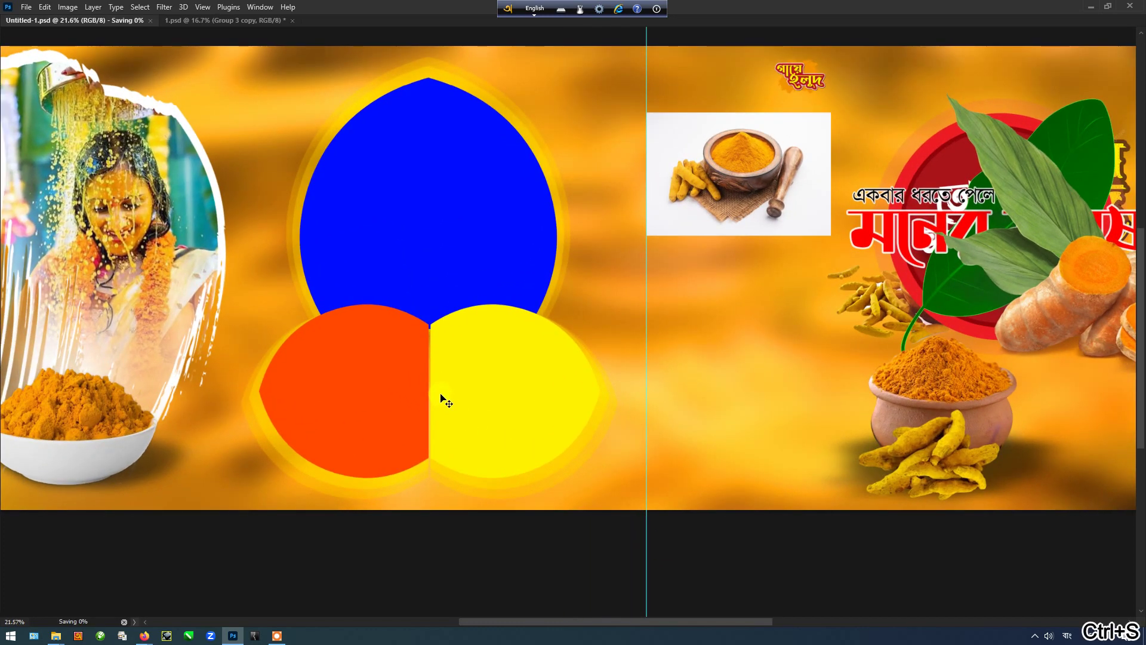
{"action": "left_click", "coordinate": [448, 244]}
{"action": "key", "text": "ctrl+s"}
{"action": "mouse_move", "coordinate": [57, 639]}
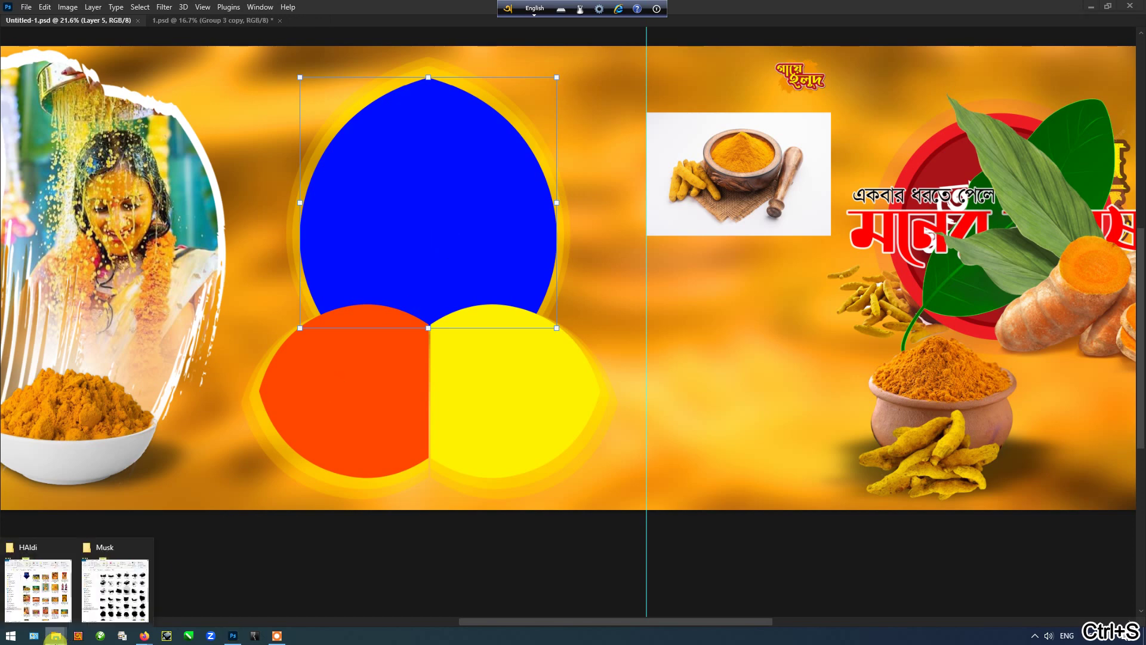
{"action": "left_click", "coordinate": [52, 604]}
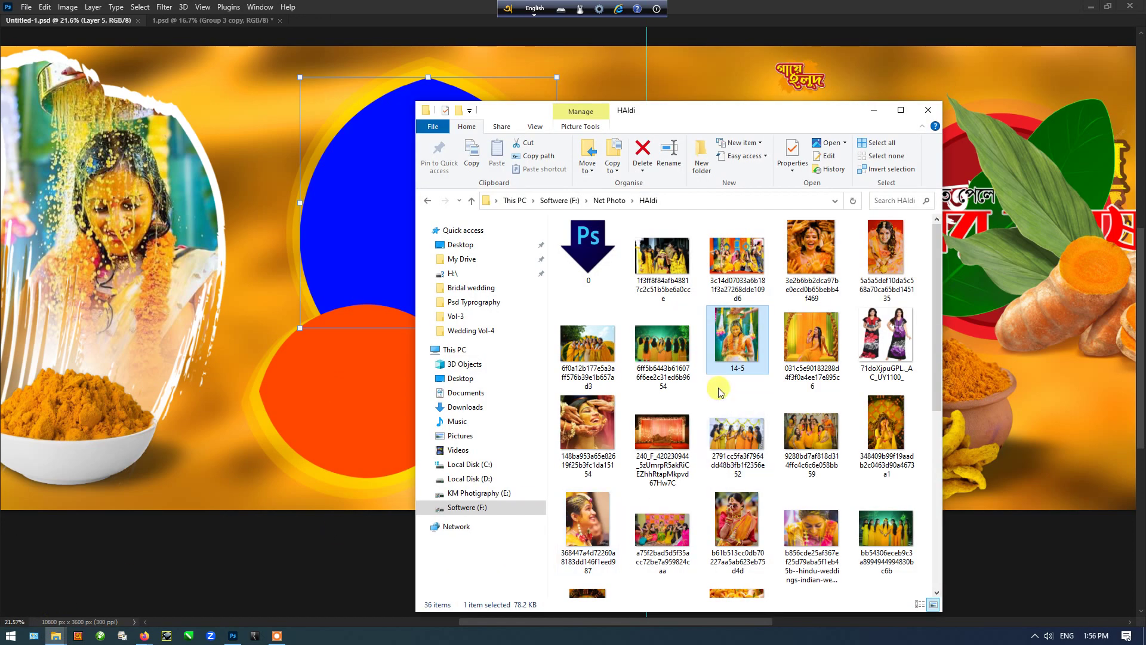
{"action": "left_click_drag", "start_coordinate": [655, 117], "coordinate": [809, 118]}
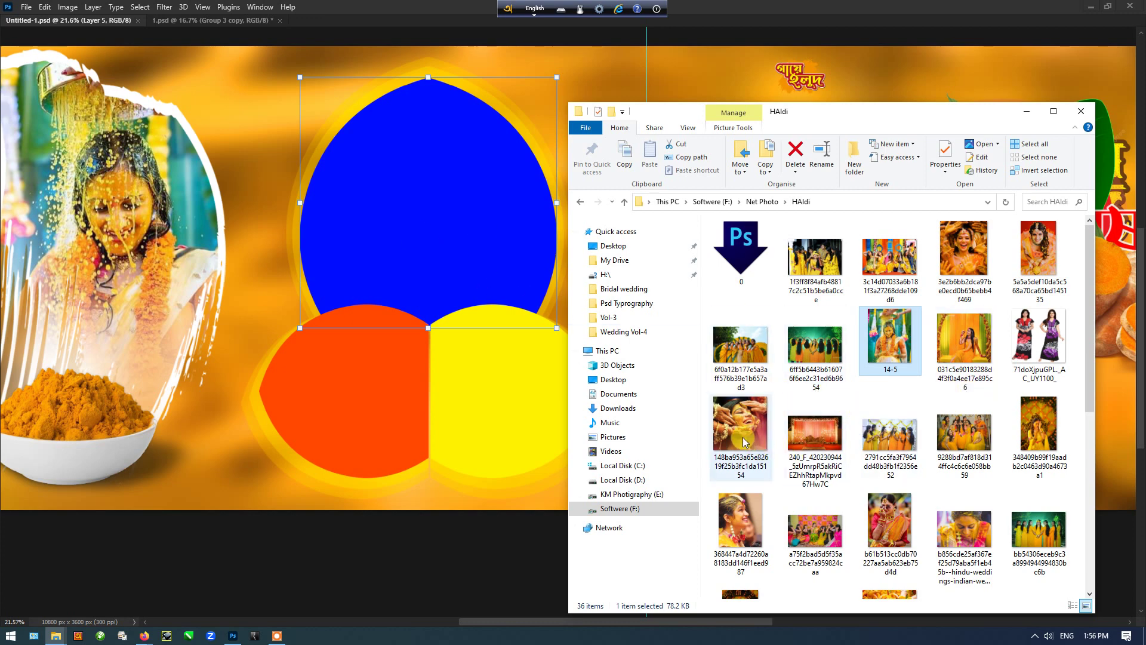
{"action": "left_click_drag", "start_coordinate": [749, 442], "coordinate": [420, 299]}
{"action": "left_click_drag", "start_coordinate": [606, 373], "coordinate": [476, 316]}
{"action": "key", "text": "ctrl+alt+g"}
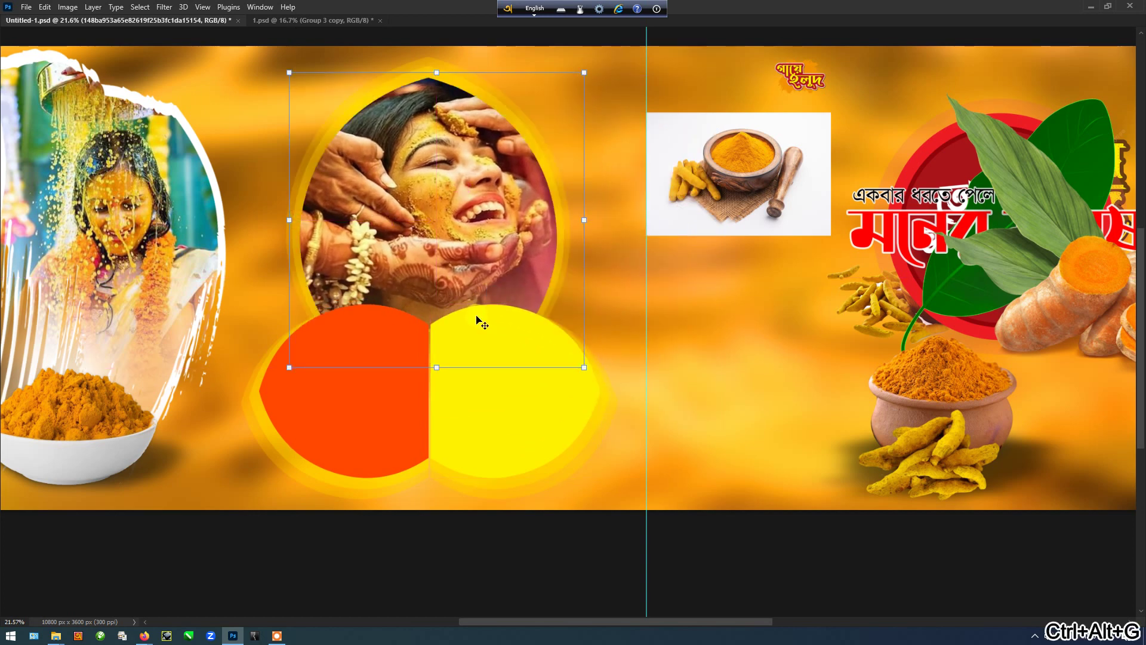
Step: Place group photo 9288bd7af818d314ffc4c6c6e058bb59 from the HAldi folder over the orange shape and clip it to that shape
{"action": "left_click", "coordinate": [375, 334]}
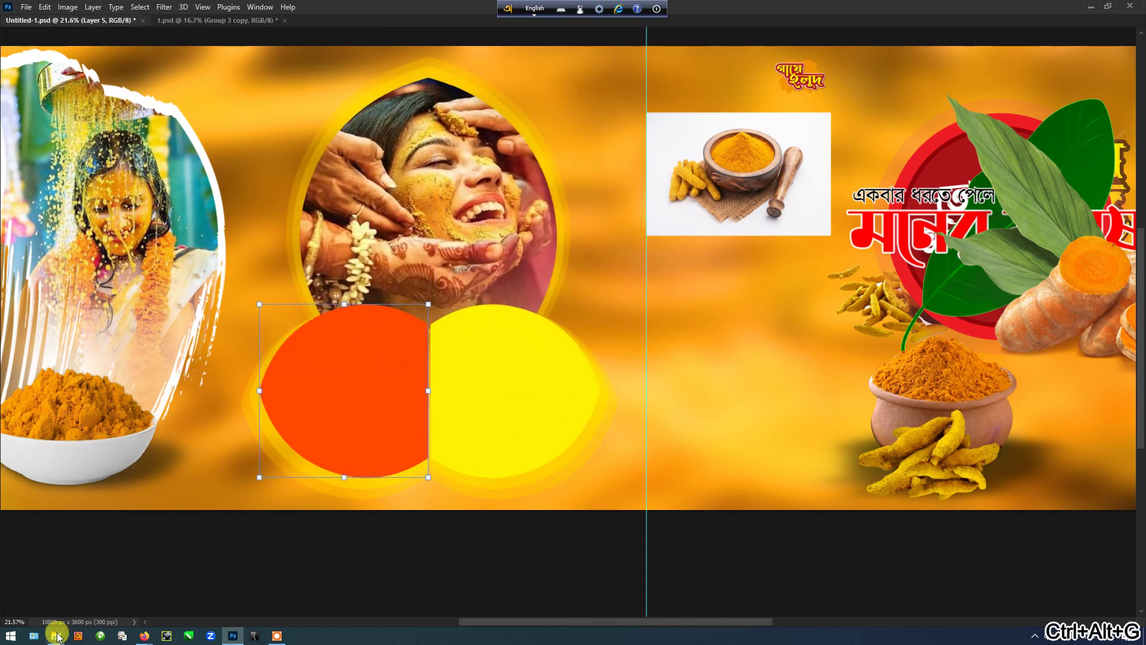
{"action": "mouse_move", "coordinate": [57, 634]}
{"action": "left_click", "coordinate": [60, 598]}
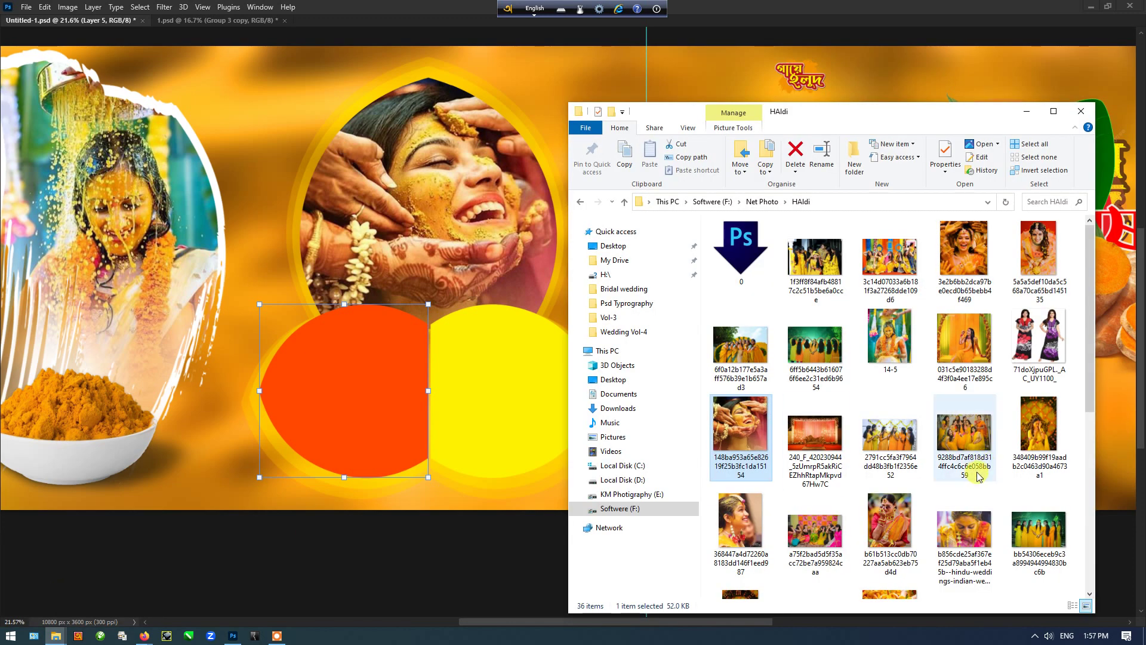
{"action": "left_click_drag", "start_coordinate": [982, 466], "coordinate": [360, 364]}
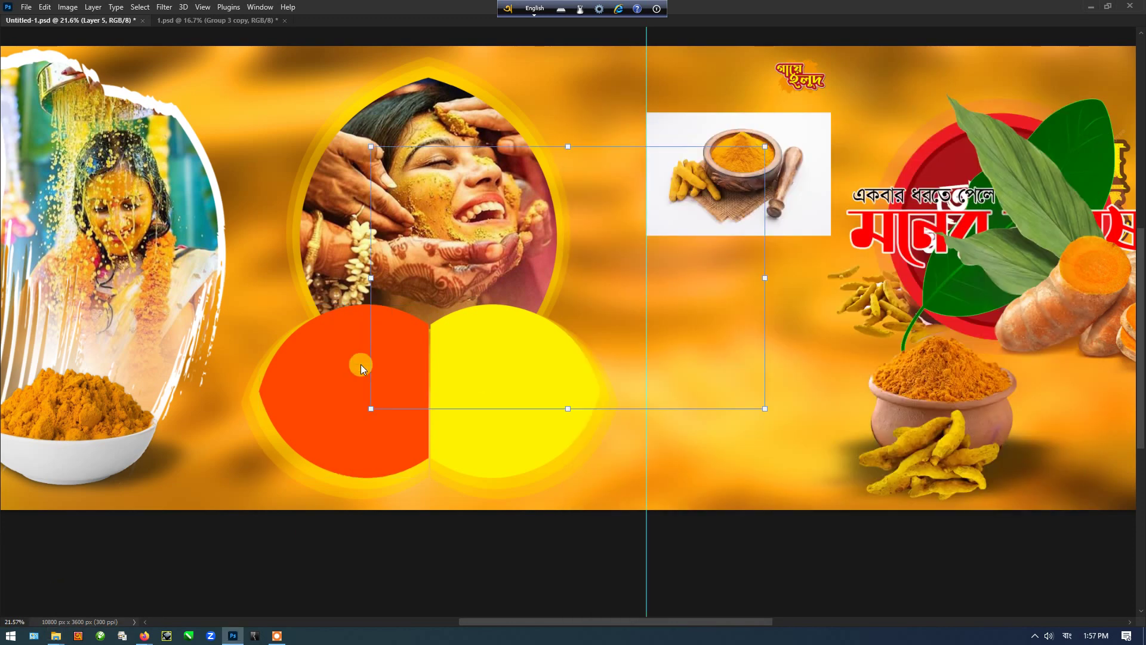
{"action": "left_click_drag", "start_coordinate": [693, 347], "coordinate": [524, 442]}
{"action": "key", "text": "ctrl+alt+g"}
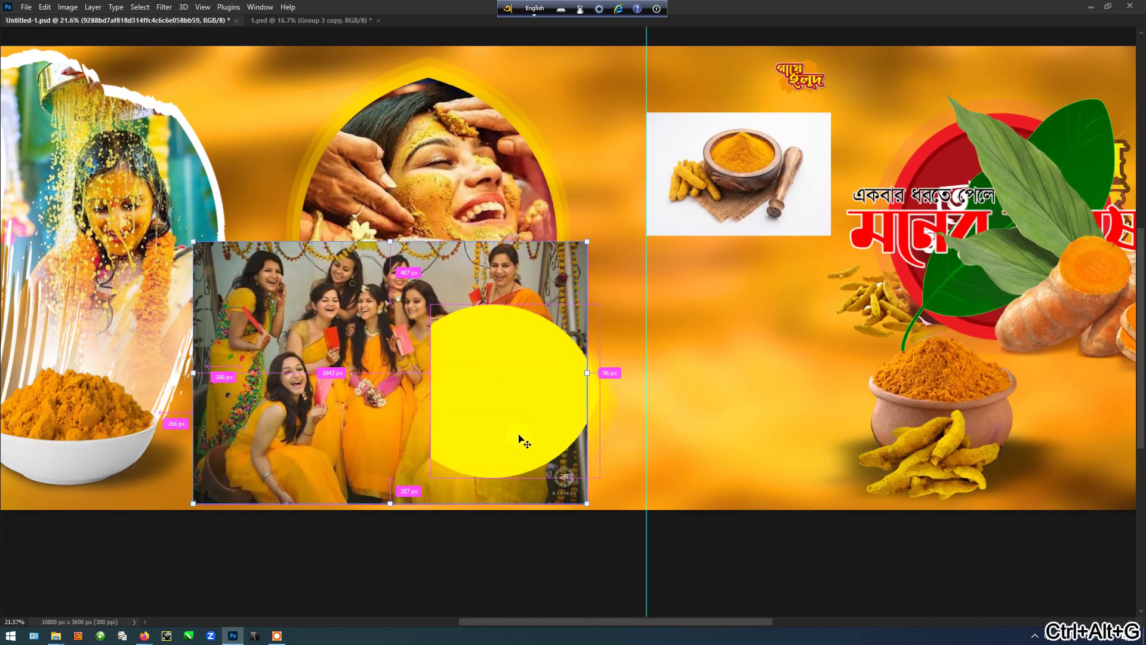
Step: Shrink the group photo clipped to the orange shape and shift it so the women are framed inside the shape
{"action": "left_click_drag", "start_coordinate": [584, 238], "coordinate": [491, 305]}
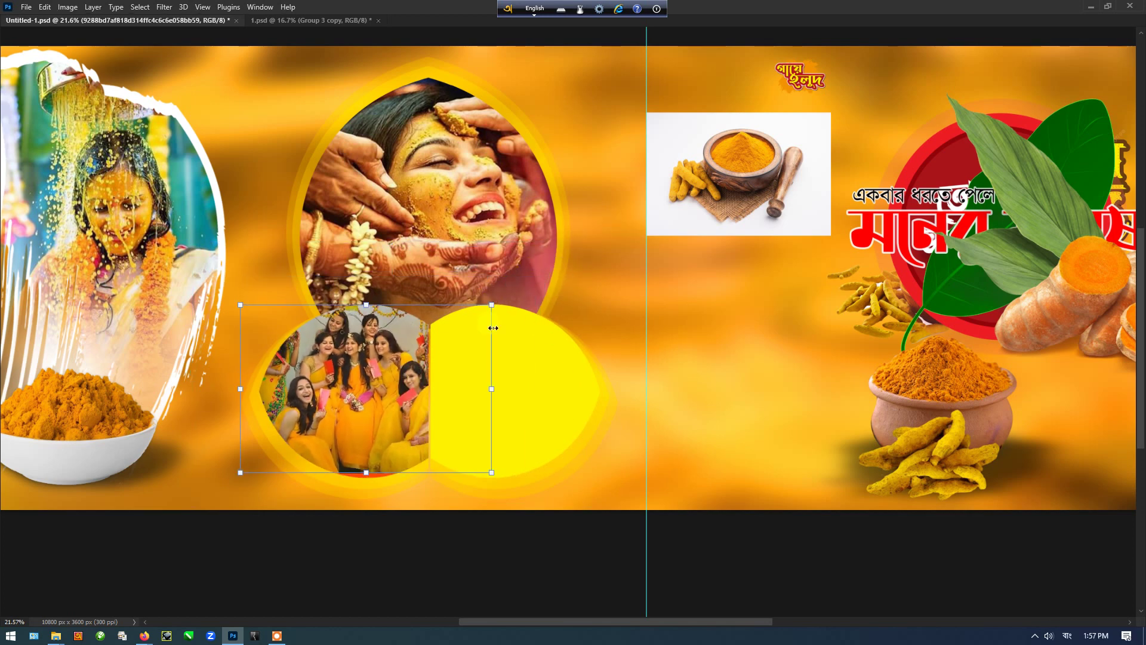
{"action": "left_click_drag", "start_coordinate": [455, 385], "coordinate": [448, 385]}
{"action": "scroll", "coordinate": [409, 417], "scroll_direction": "up", "scroll_amount": 3}
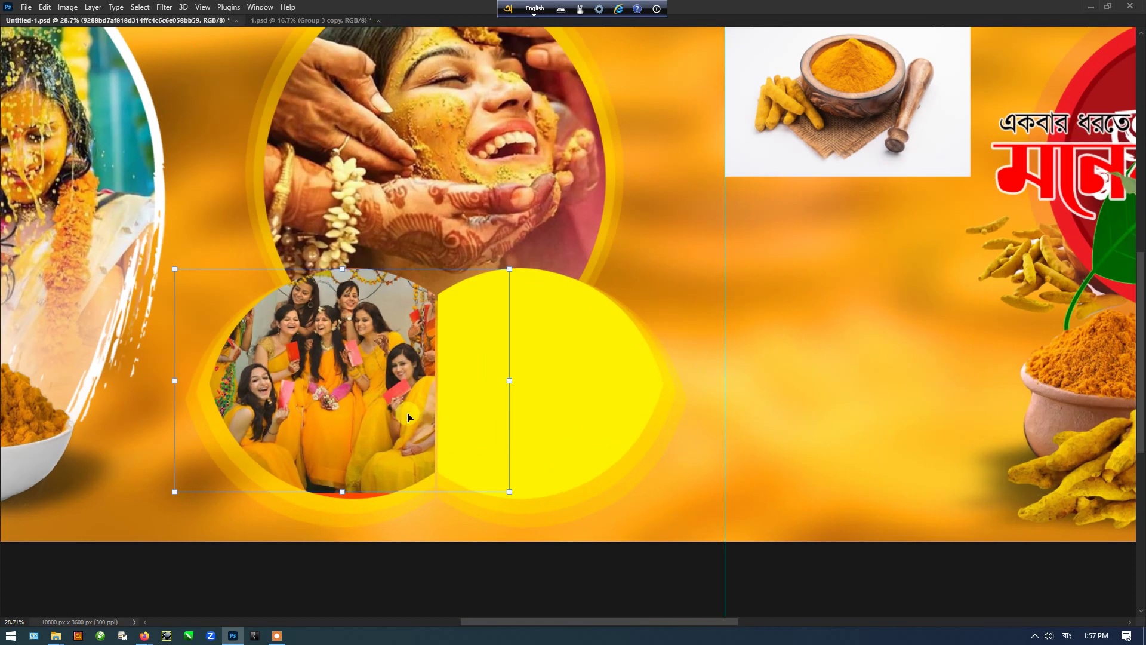
{"action": "scroll", "coordinate": [418, 371], "scroll_direction": "down", "scroll_amount": 2}
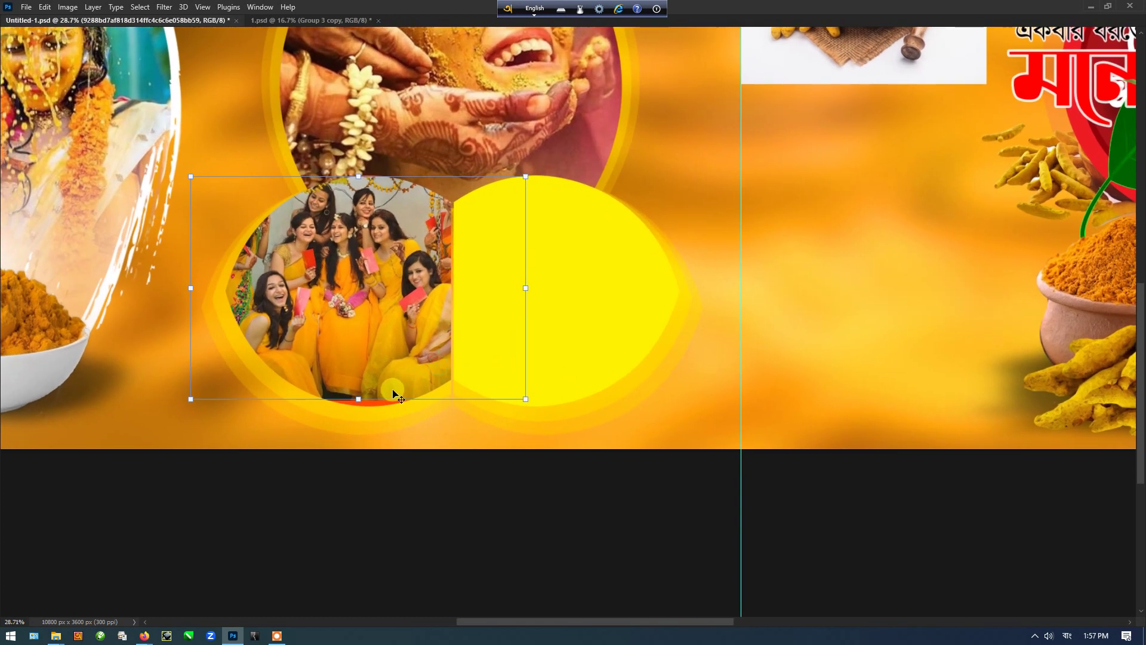
{"action": "scroll", "coordinate": [373, 399], "scroll_direction": "up", "scroll_amount": 2}
{"action": "scroll", "coordinate": [373, 399], "scroll_direction": "up", "scroll_amount": 2}
{"action": "scroll", "coordinate": [367, 397], "scroll_direction": "down", "scroll_amount": 1}
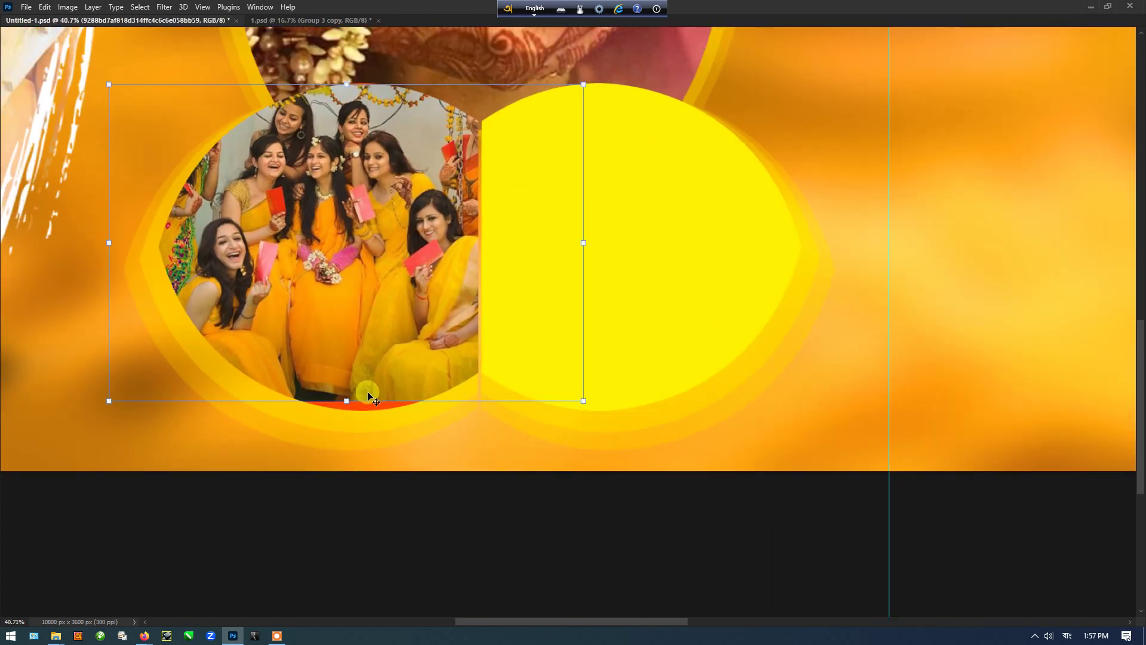
{"action": "key", "text": "Tab"}
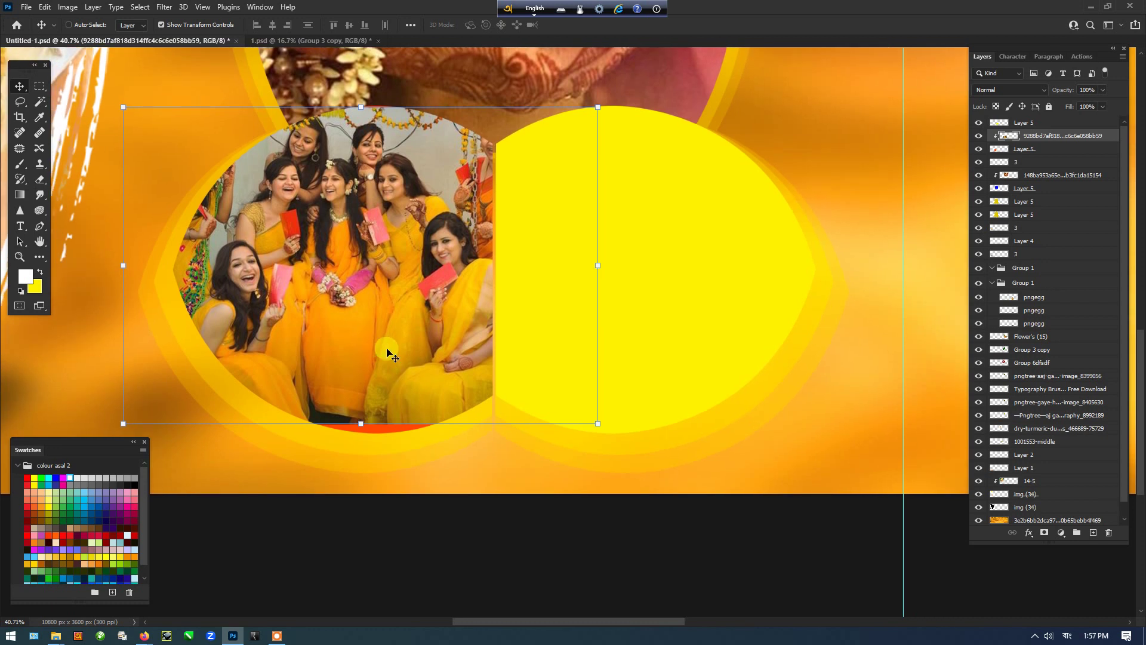
{"action": "key", "text": "shift+Right"}
{"action": "key", "text": "shift+Right"}
{"action": "key", "text": "shift+Right"}
{"action": "key", "text": "shift+Right"}
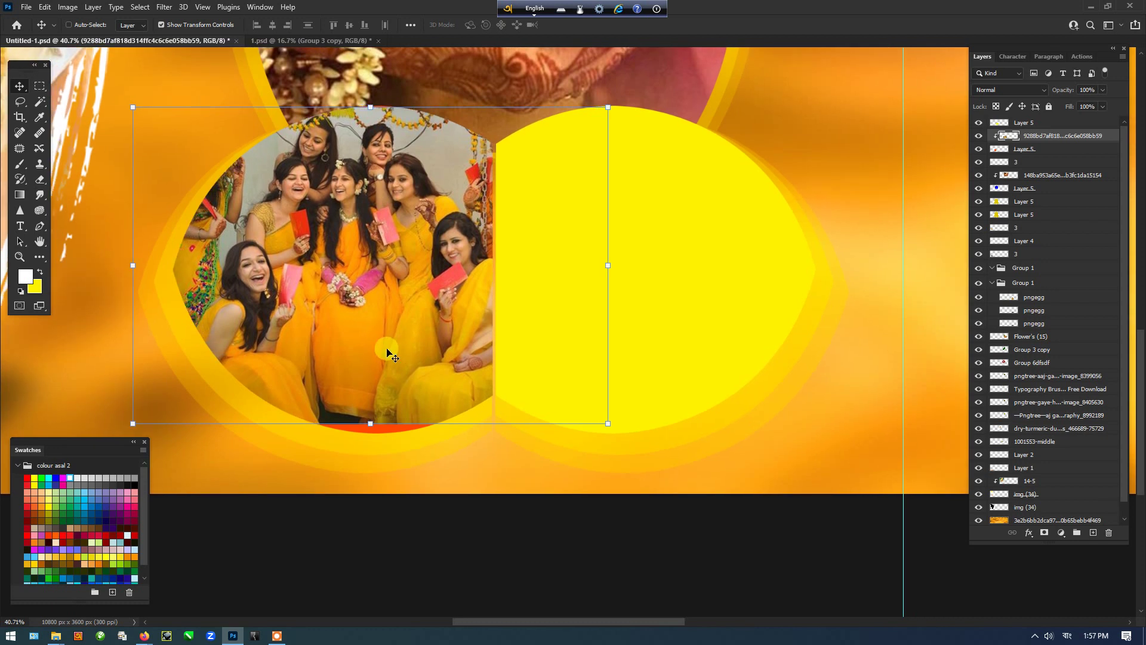
{"action": "mouse_move", "coordinate": [390, 347]}
{"action": "left_mouse_down"}
{"action": "mouse_move", "coordinate": [463, 346]}
{"action": "mouse_move", "coordinate": [397, 358]}
{"action": "left_mouse_up"}
Step: Place group photo 6f0a12b177e5a3aff576b39e1b657ad3 over the yellow shape, clip it to that shape, and shift it right
{"action": "left_click", "coordinate": [528, 337], "text": "ctrl"}
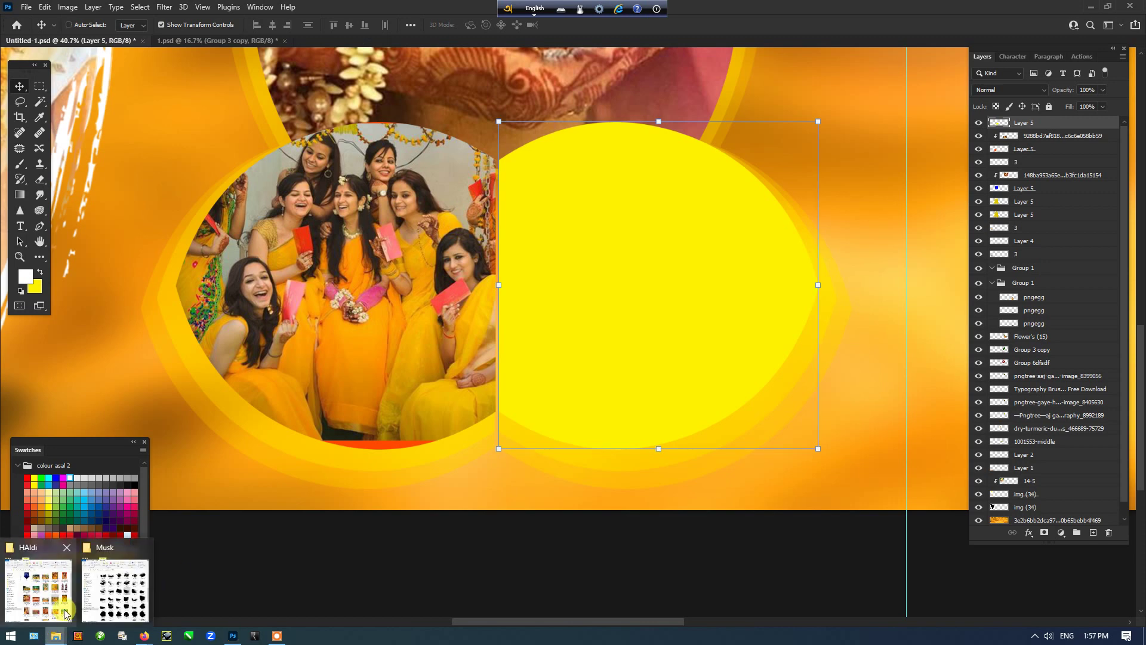
{"action": "left_click", "coordinate": [64, 608]}
{"action": "scroll", "coordinate": [860, 465], "scroll_direction": "down", "scroll_amount": 4}
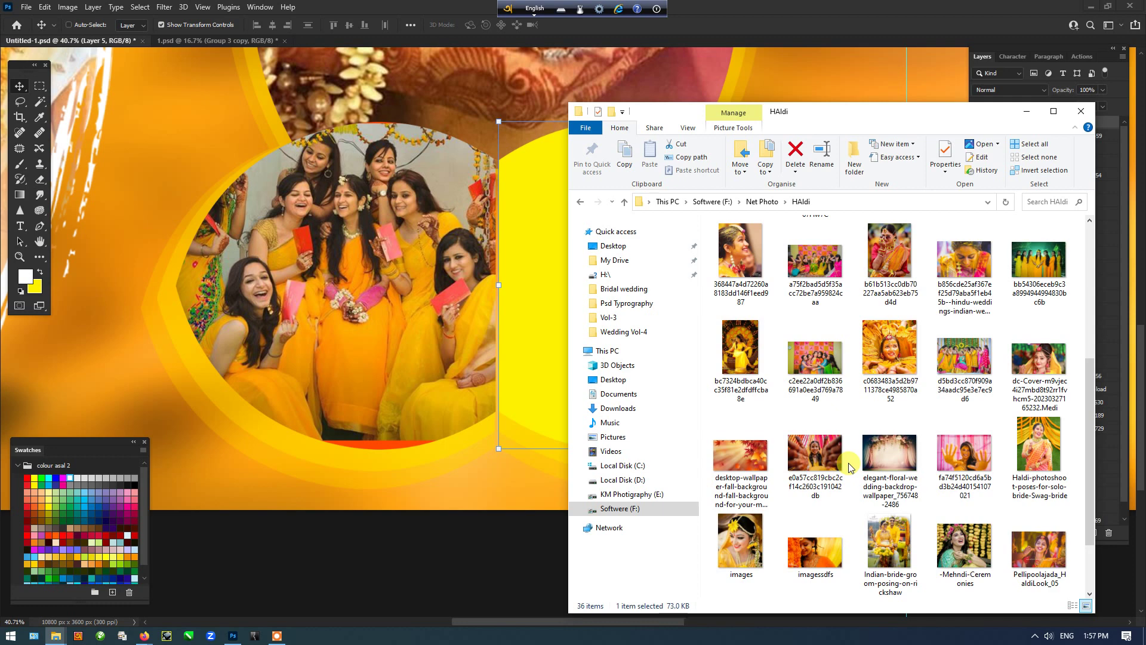
{"action": "scroll", "coordinate": [850, 468], "scroll_direction": "up", "scroll_amount": 3}
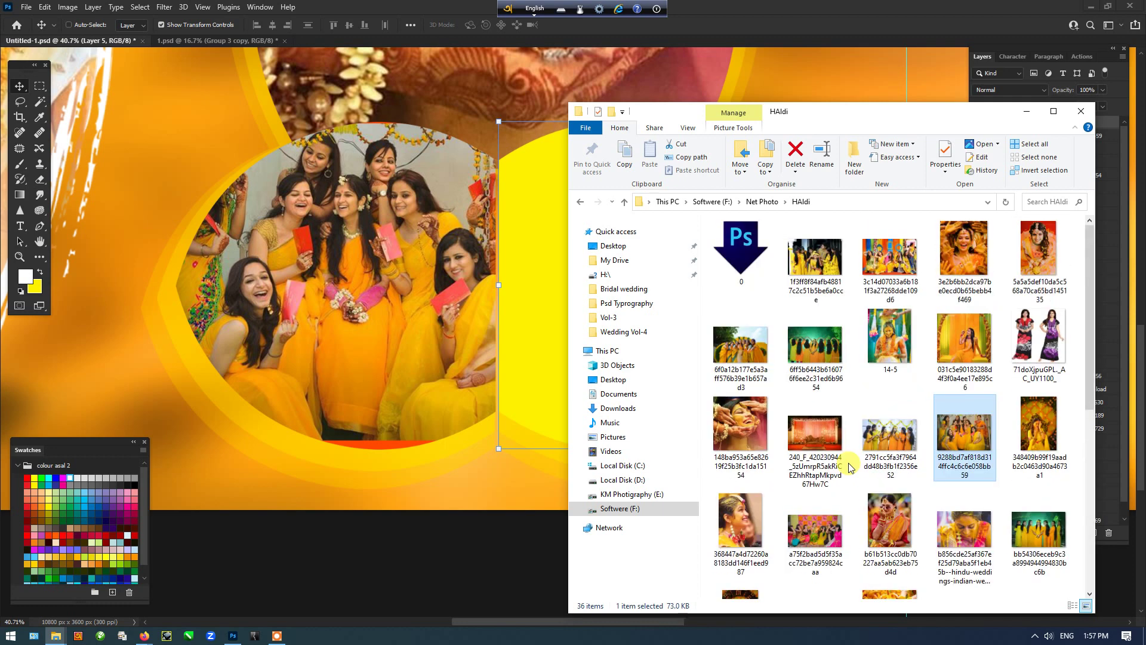
{"action": "left_click_drag", "start_coordinate": [740, 344], "coordinate": [440, 363]}
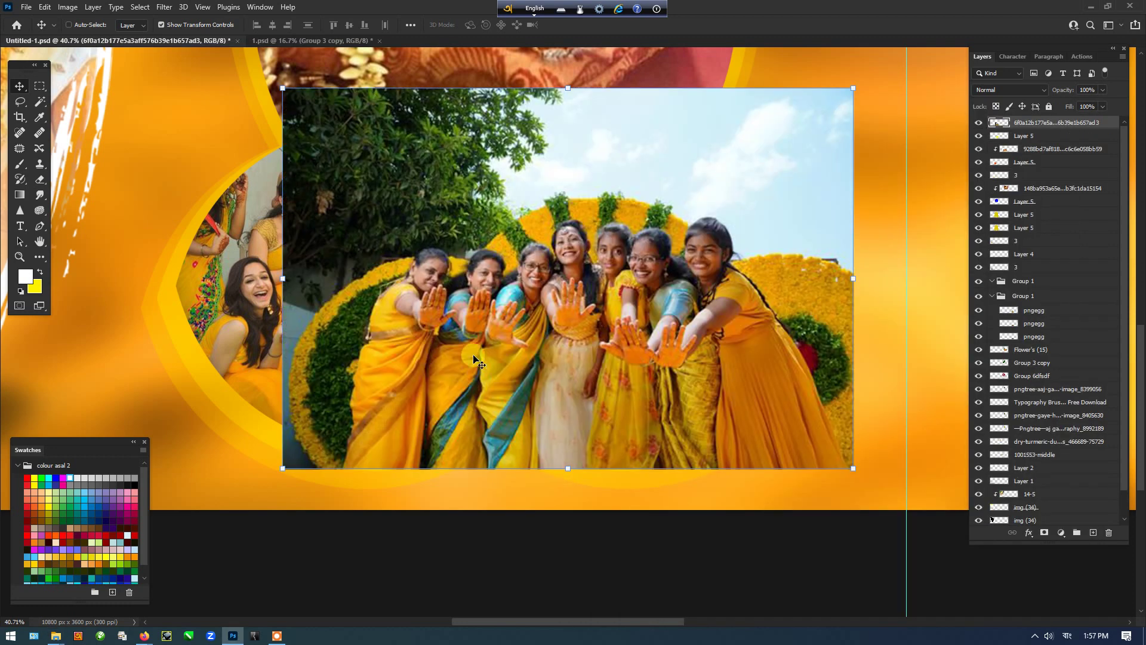
{"action": "scroll", "coordinate": [576, 367], "scroll_direction": "down", "scroll_amount": 3}
{"action": "key", "text": "ctrl+alt+g"}
{"action": "left_click_drag", "start_coordinate": [640, 370], "coordinate": [690, 370]}
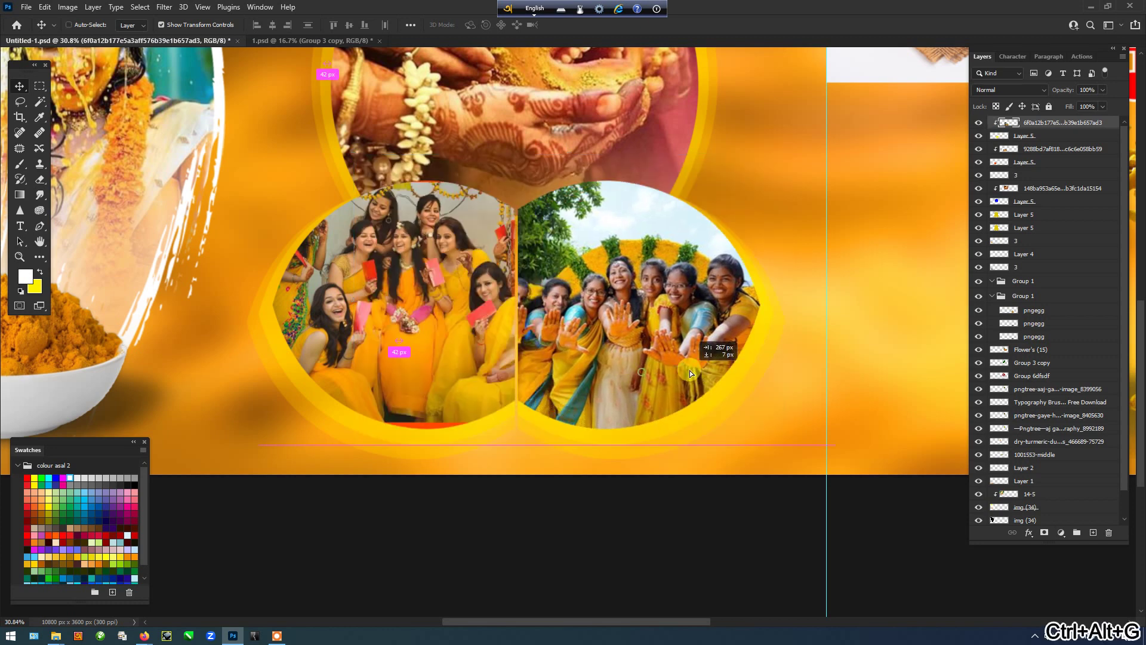
Step: Shrink the group photo clipped to the yellow shape and shift it so all the women fit inside the shape
{"action": "left_click_drag", "start_coordinate": [835, 158], "coordinate": [798, 173]}
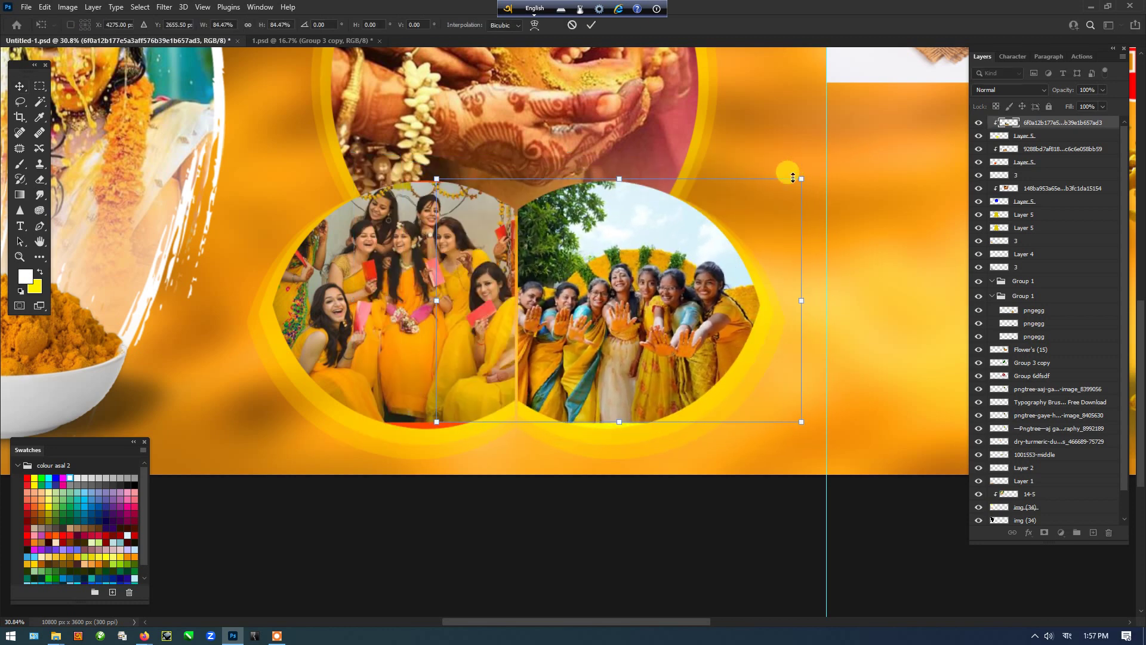
{"action": "mouse_move", "coordinate": [712, 228]}
{"action": "left_mouse_down"}
{"action": "mouse_move", "coordinate": [732, 231]}
{"action": "mouse_move", "coordinate": [719, 229]}
{"action": "left_mouse_up"}
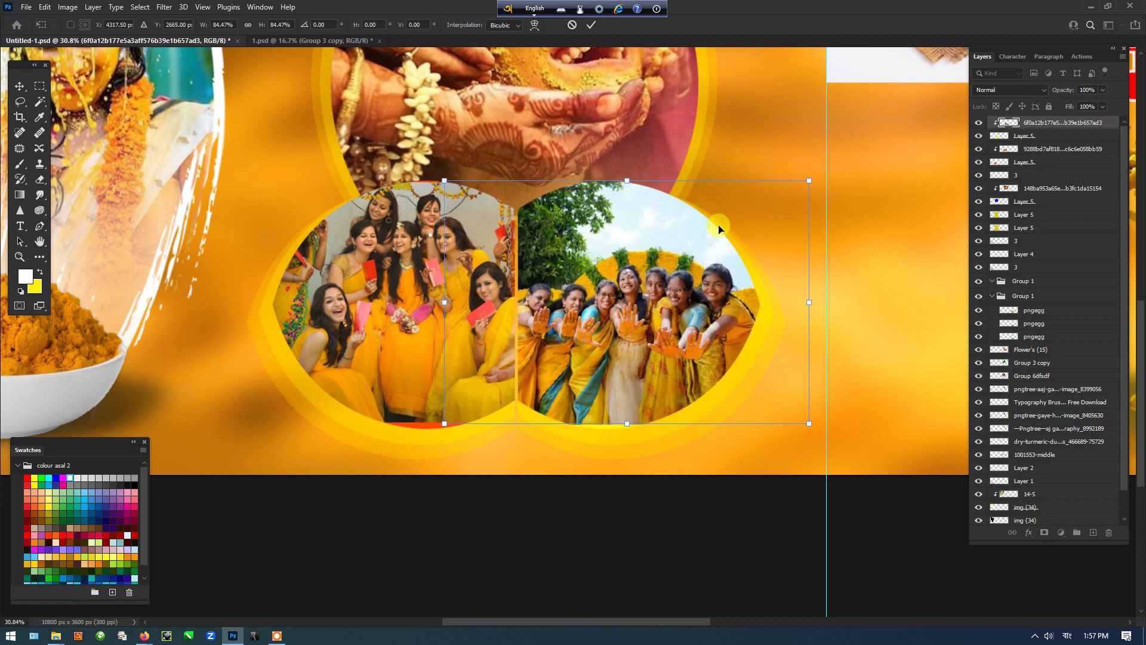
{"action": "key", "text": "Return"}
{"action": "scroll", "coordinate": [719, 229], "scroll_direction": "down", "scroll_amount": 2}
{"action": "scroll", "coordinate": [674, 279], "scroll_direction": "up", "scroll_amount": 2}
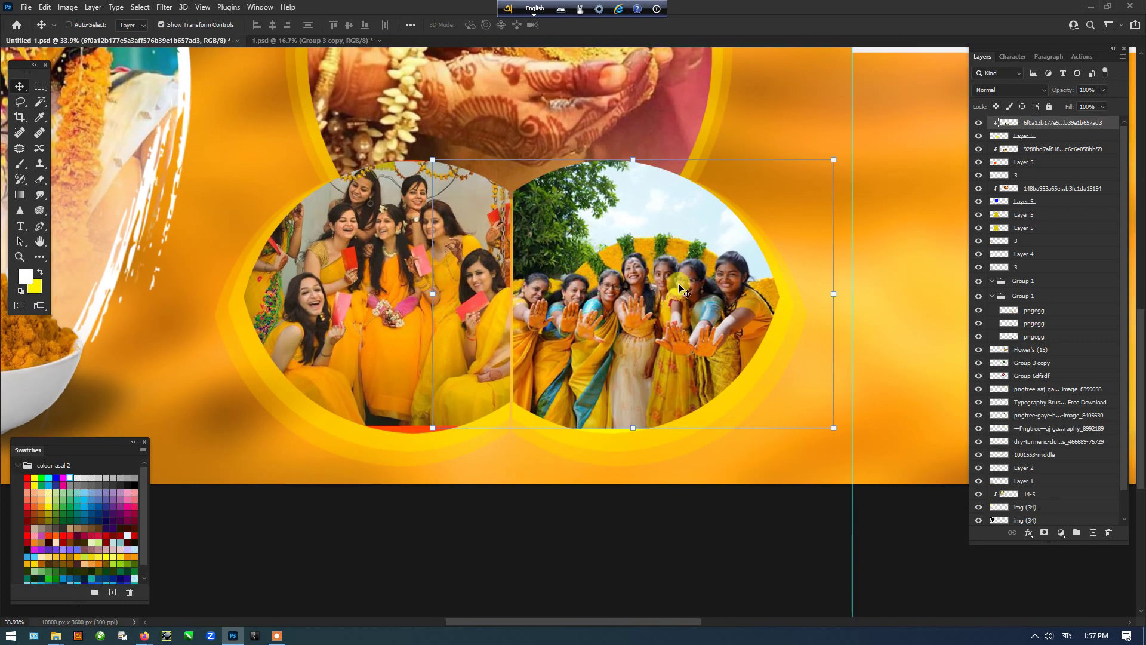
{"action": "left_click_drag", "start_coordinate": [832, 160], "coordinate": [790, 177]}
{"action": "left_click_drag", "start_coordinate": [754, 245], "coordinate": [748, 241]}
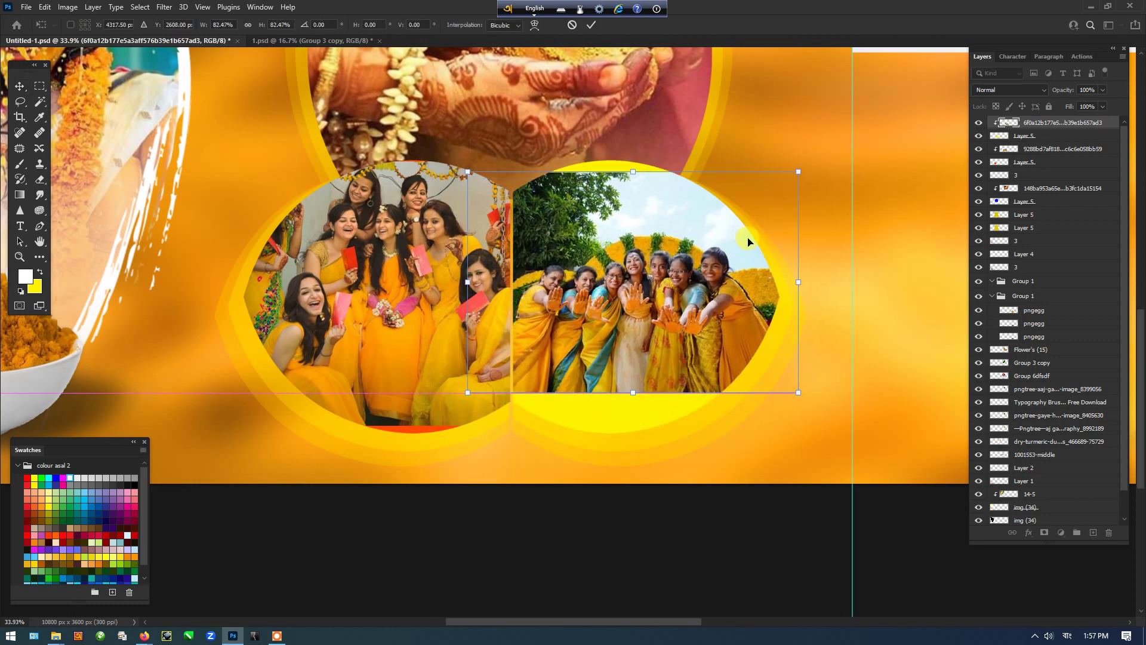
{"action": "left_click_drag", "start_coordinate": [796, 171], "coordinate": [773, 198]}
{"action": "key", "text": "Return"}
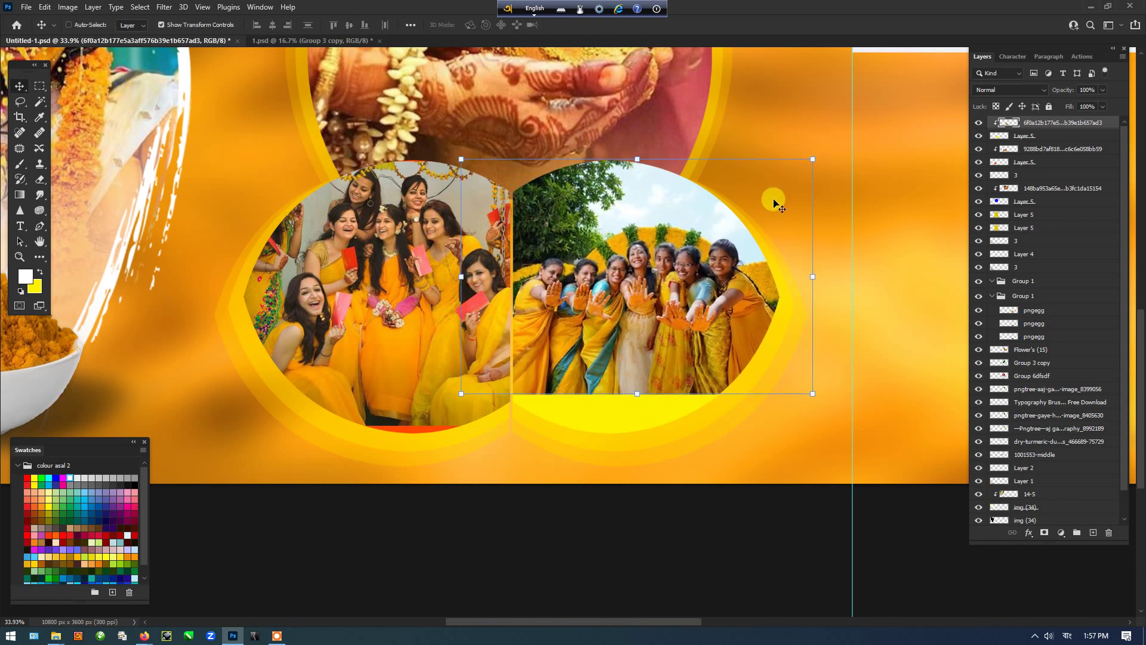
{"action": "scroll", "coordinate": [764, 194], "scroll_direction": "down", "scroll_amount": 2}
{"action": "key", "text": "Tab"}
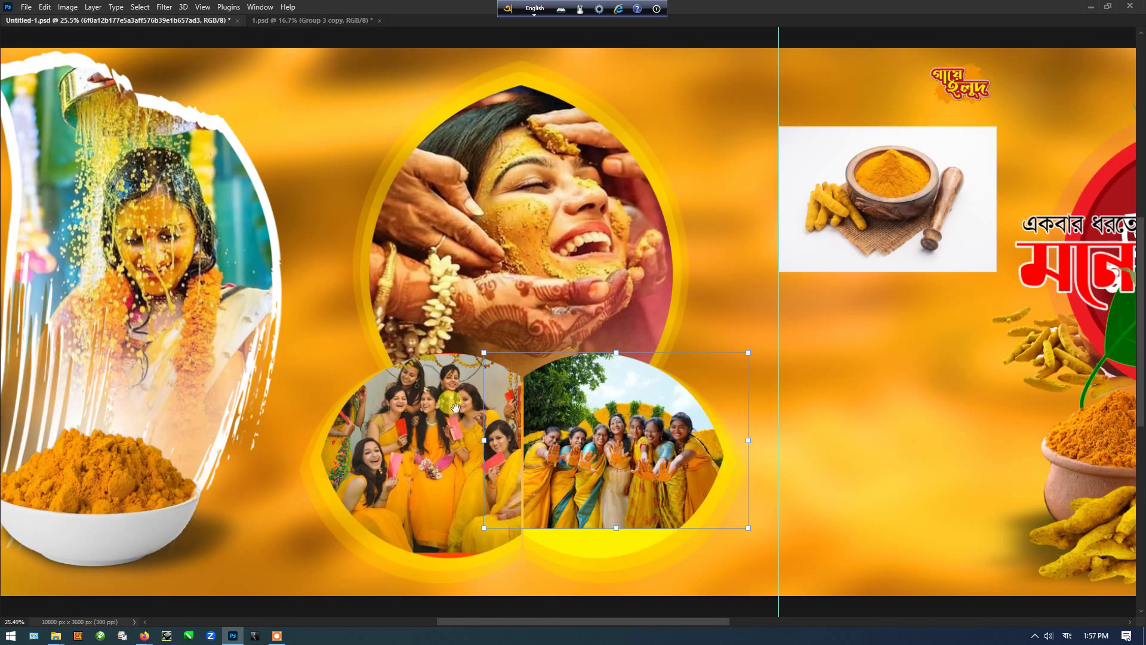
Step: Duplicate the group photo in the orange shape and clip the copy to the same shape
{"action": "scroll", "coordinate": [455, 408], "scroll_direction": "down", "scroll_amount": 3}
{"action": "left_click", "coordinate": [421, 342]}
{"action": "scroll", "coordinate": [425, 290], "scroll_direction": "up", "scroll_amount": 3}
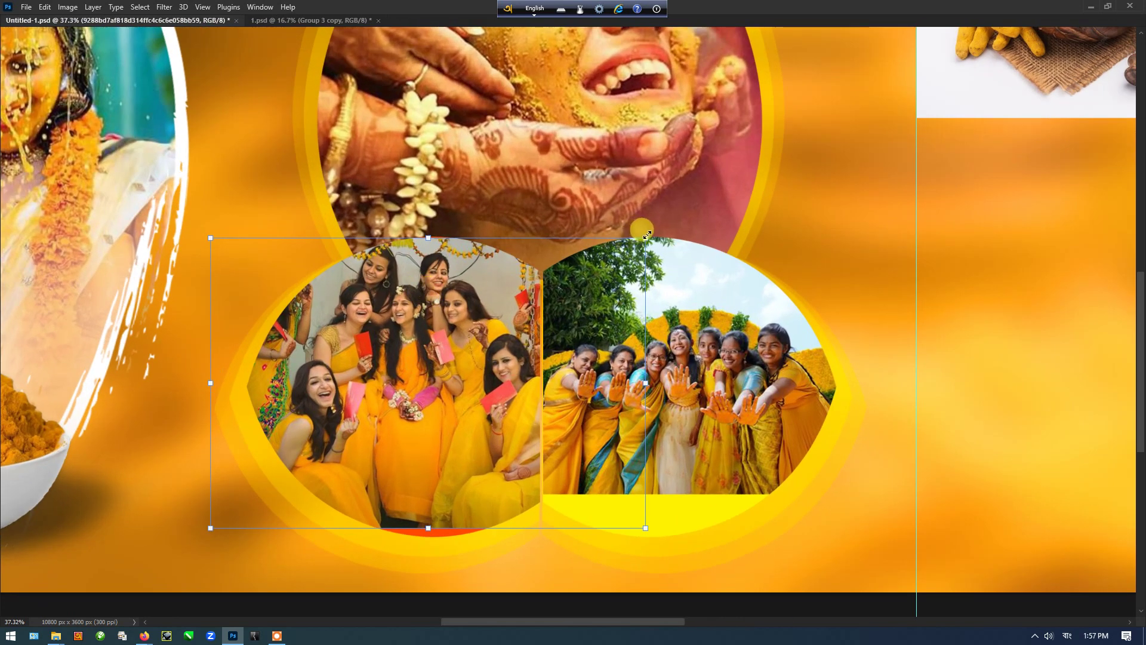
{"action": "left_click_drag", "start_coordinate": [649, 234], "coordinate": [649, 236]}
{"action": "scroll", "coordinate": [388, 376], "scroll_direction": "up", "scroll_amount": 3}
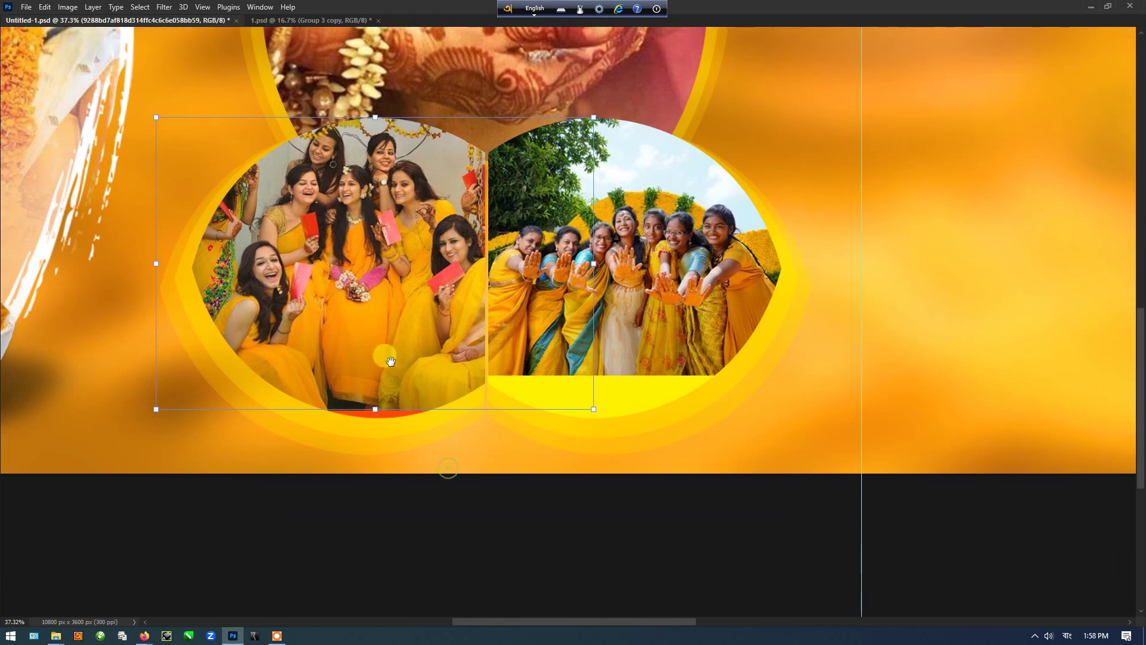
{"action": "key", "text": "Tab"}
{"action": "scroll", "coordinate": [407, 396], "scroll_direction": "down", "scroll_amount": 2}
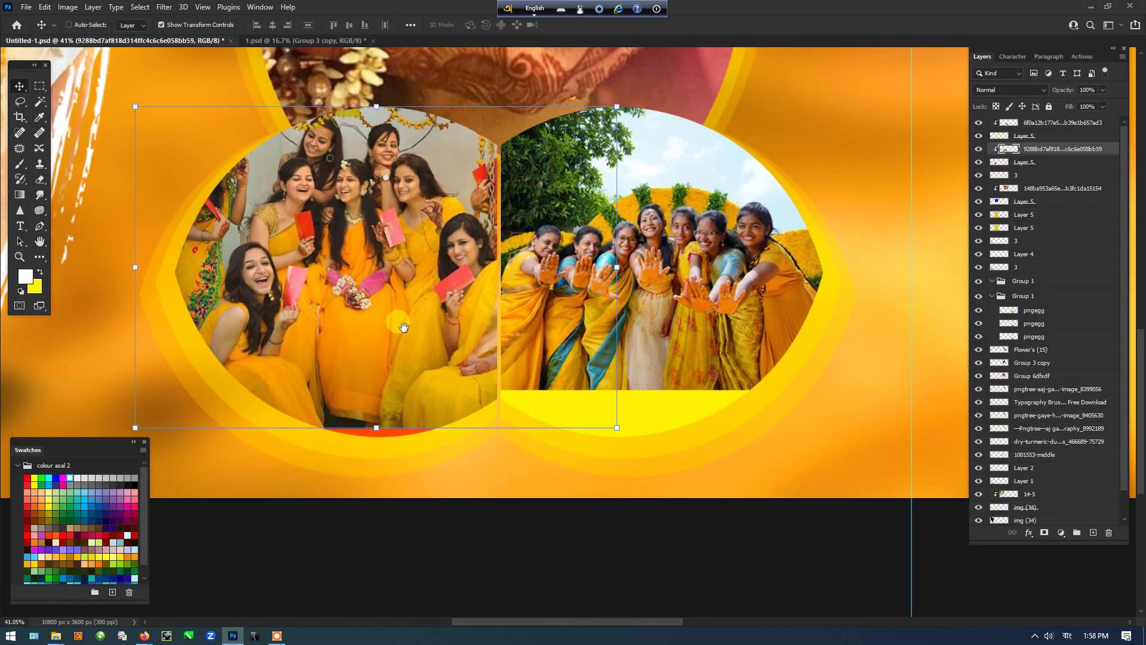
{"action": "left_click_drag", "start_coordinate": [468, 333], "coordinate": [287, 440]}
{"action": "key", "text": "ctrl+z"}
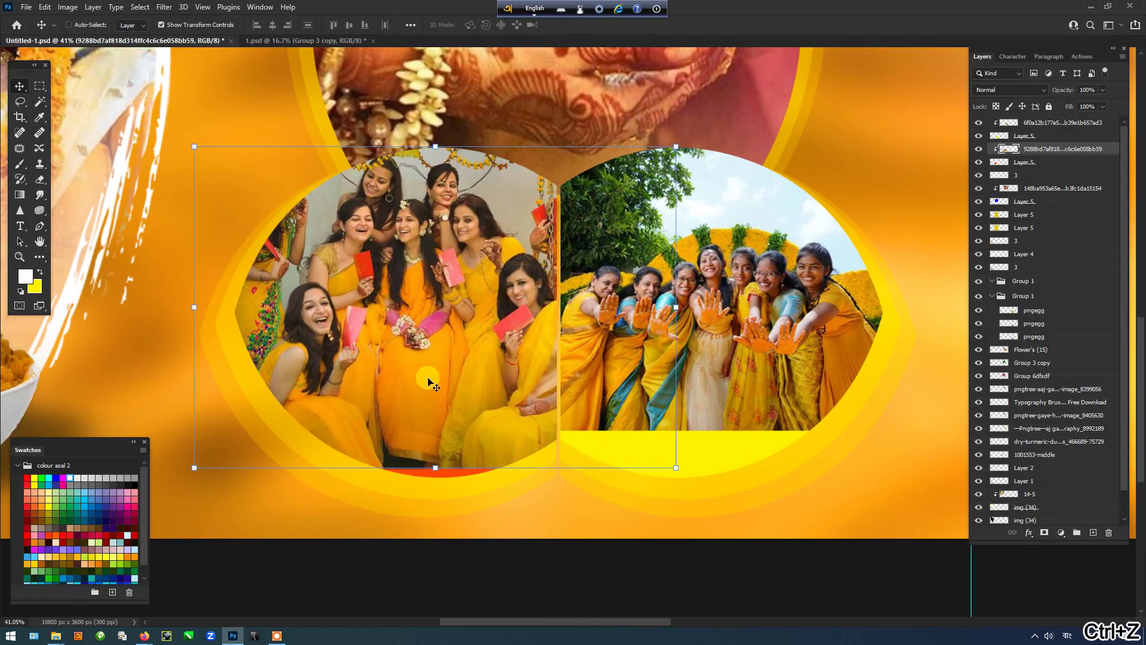
{"action": "key", "text": "ctrl+j"}
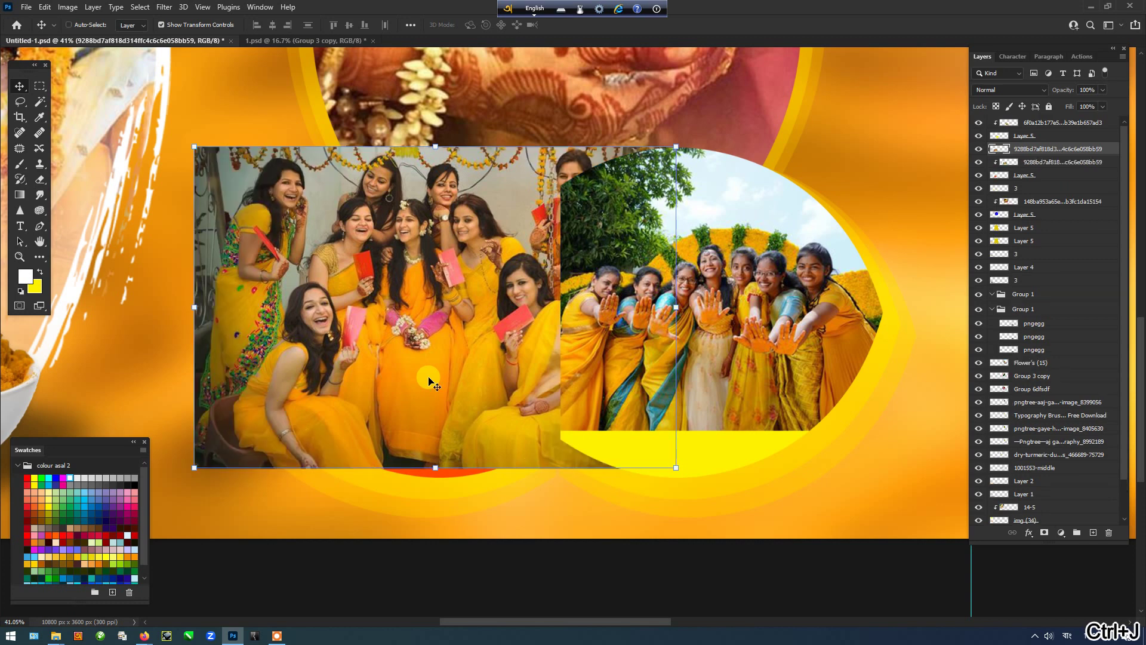
{"action": "key", "text": "ctrl+bracketleft"}
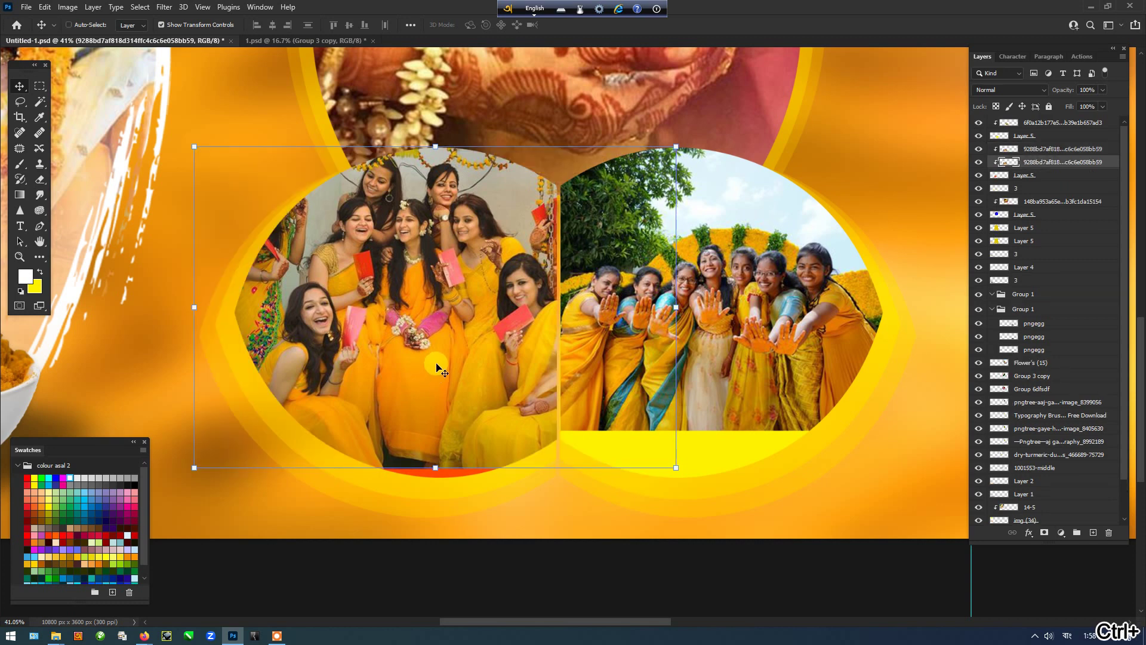
Step: Try moving the upper copy of the group photo within the orange shape
{"action": "left_click", "coordinate": [446, 318], "text": "ctrl"}
{"action": "left_click_drag", "start_coordinate": [452, 324], "coordinate": [275, 354]}
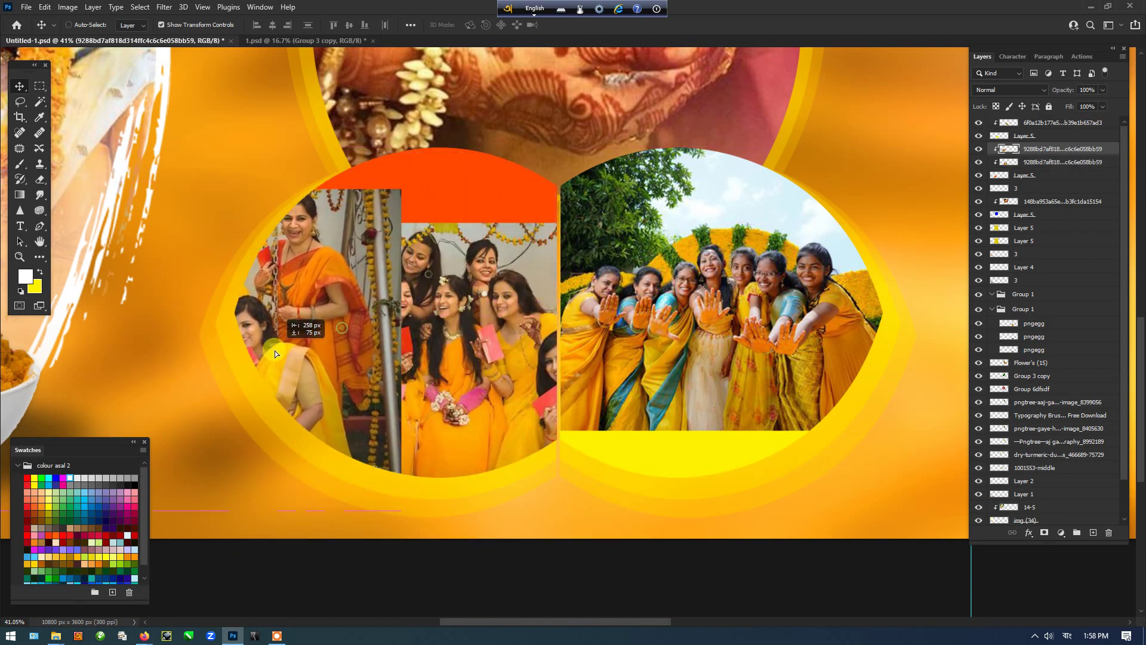
{"action": "key", "text": "ctrl+z"}
{"action": "key", "text": "ctrl+z"}
{"action": "key", "text": "ctrl+z"}
{"action": "key", "text": "ctrl+z"}
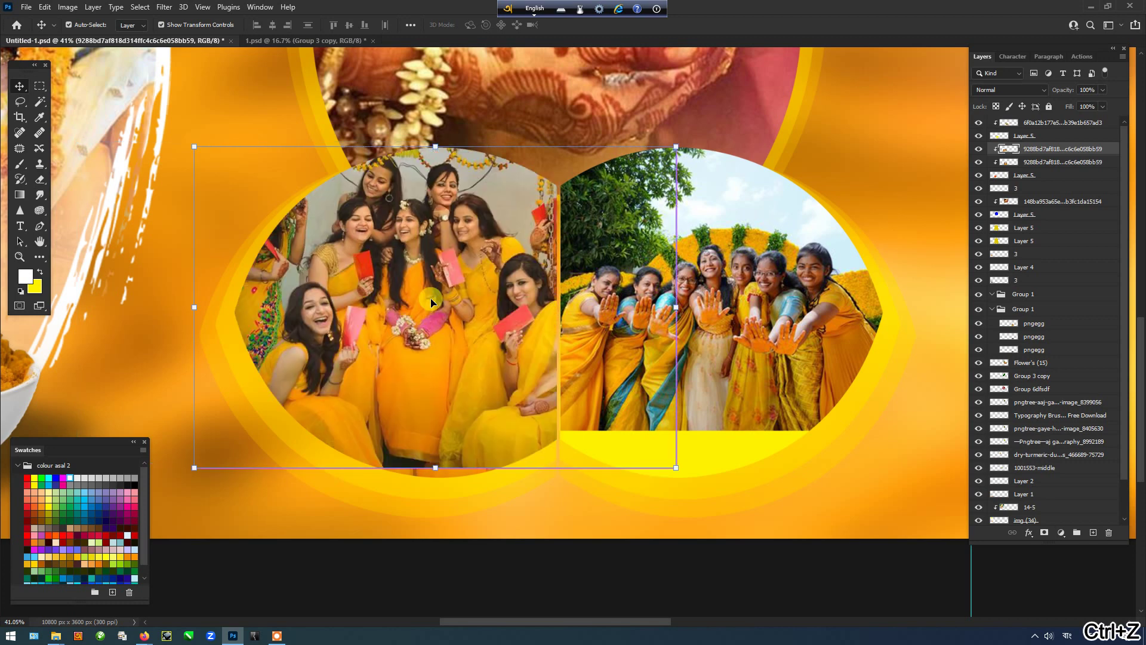
{"action": "key", "text": "ctrl+z"}
{"action": "left_click_drag", "start_coordinate": [432, 302], "coordinate": [442, 189]}
{"action": "key", "text": "ctrl+z"}
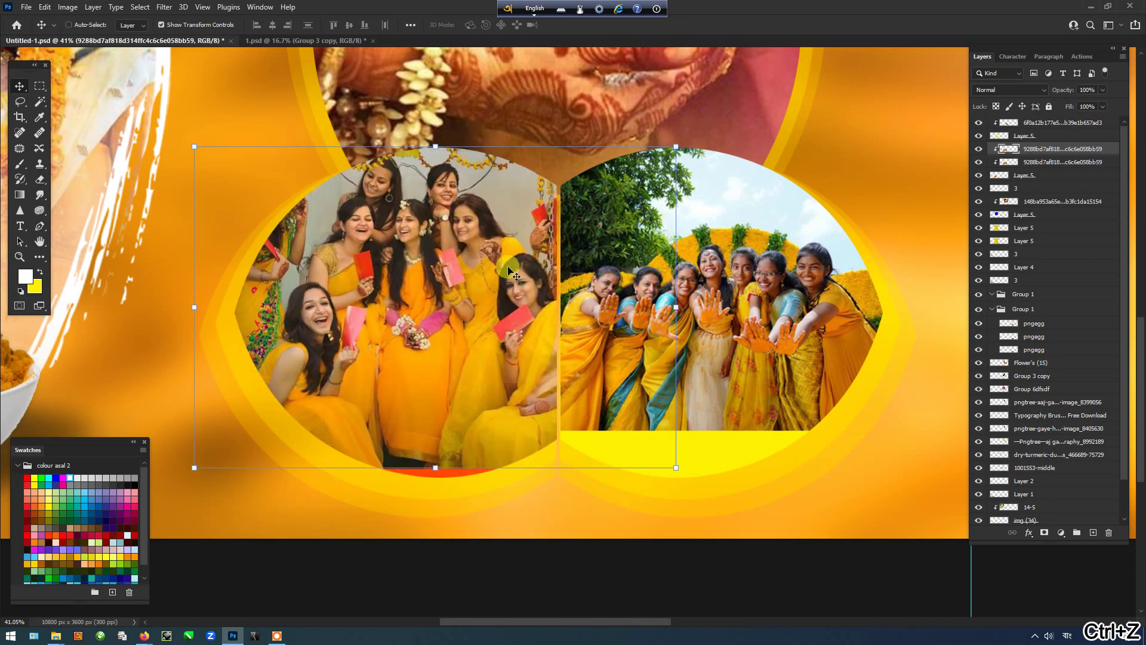
Step: Hide the upper copy of the orange shape's group photo and apply a Gaussian Blur of about 52 pixels to the lower copy
{"action": "left_click", "coordinate": [979, 149]}
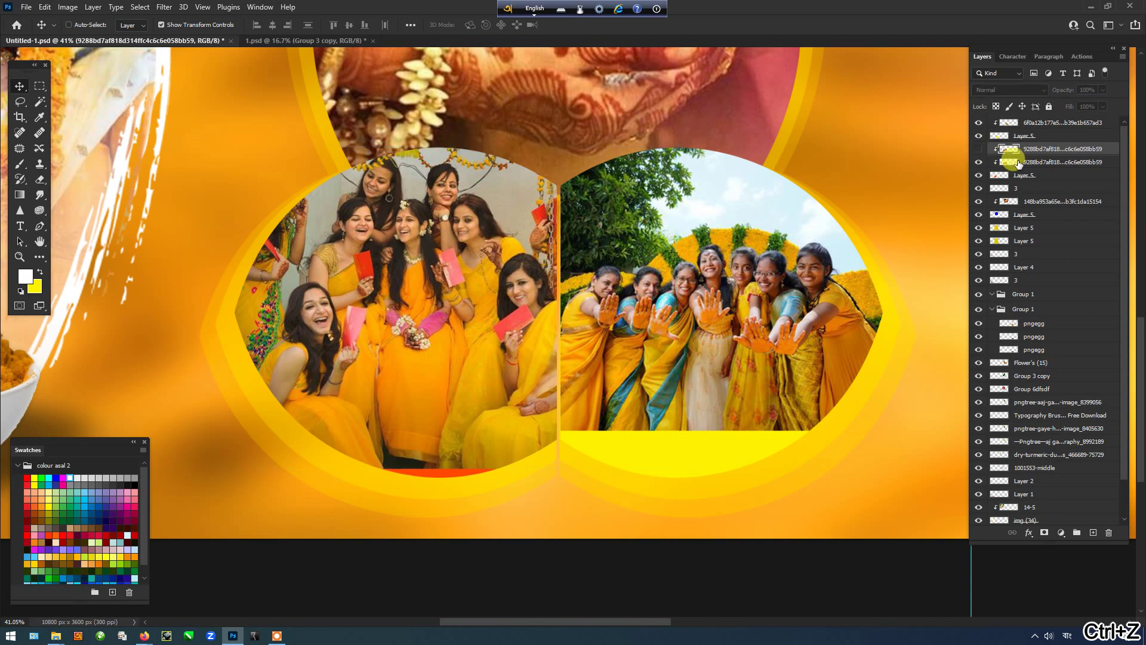
{"action": "left_click", "coordinate": [1023, 163]}
{"action": "left_click_drag", "start_coordinate": [429, 248], "coordinate": [430, 391]}
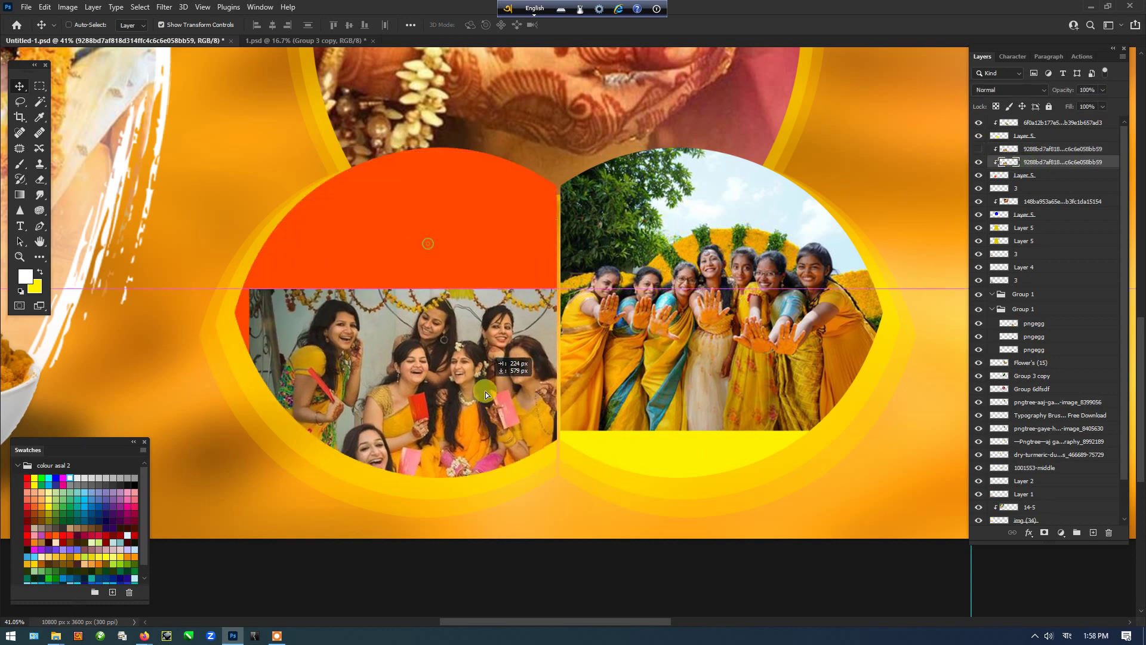
{"action": "key", "text": "ctrl+z"}
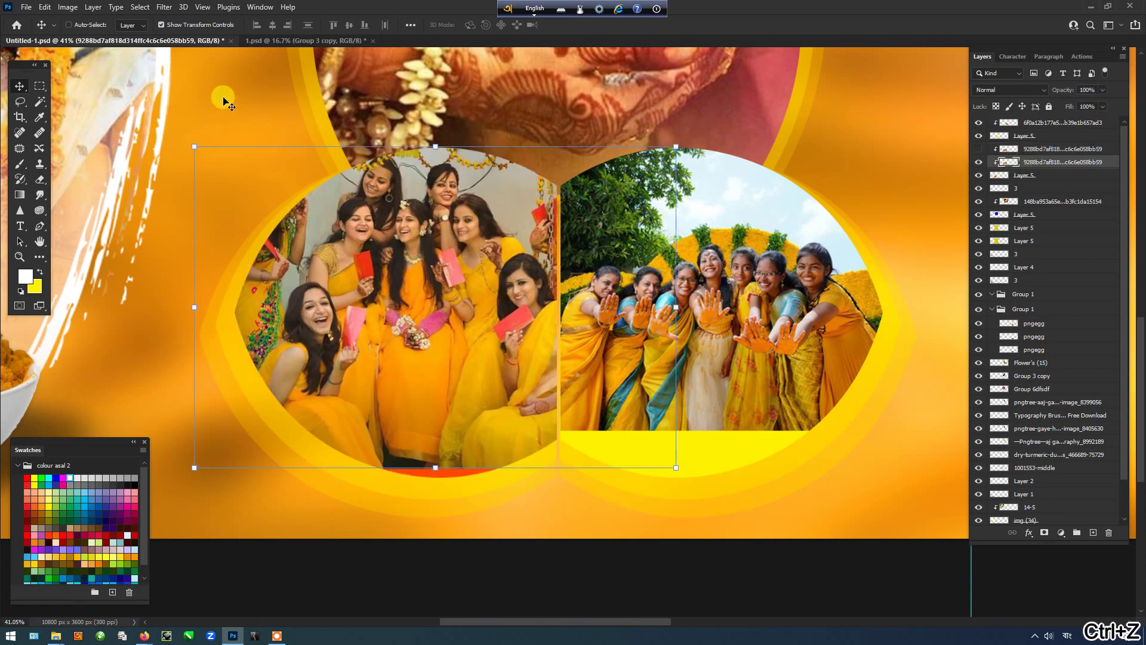
{"action": "left_click", "coordinate": [167, 8]}
{"action": "mouse_move", "coordinate": [218, 156]}
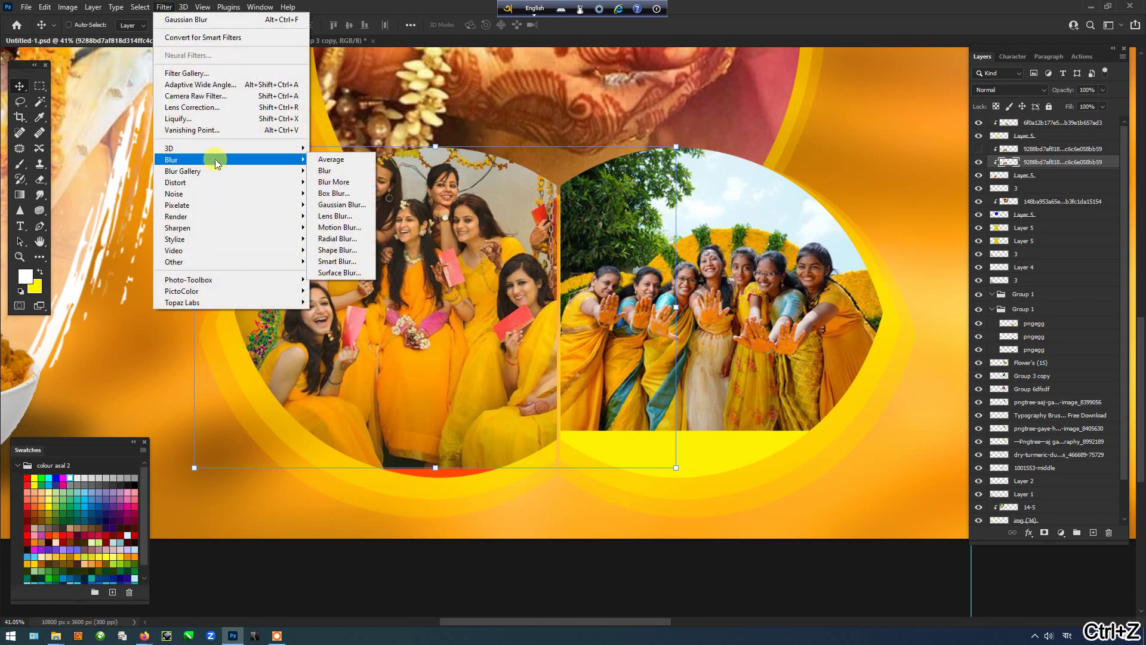
{"action": "left_click", "coordinate": [342, 203]}
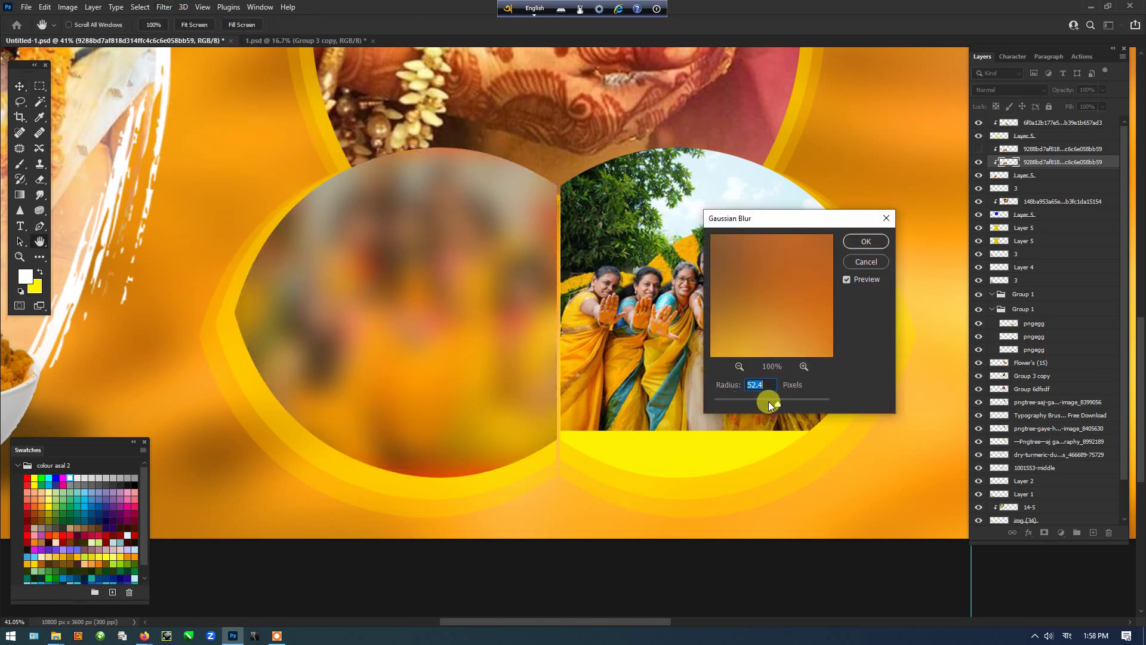
{"action": "left_click_drag", "start_coordinate": [779, 411], "coordinate": [773, 401]}
{"action": "left_click", "coordinate": [866, 242]}
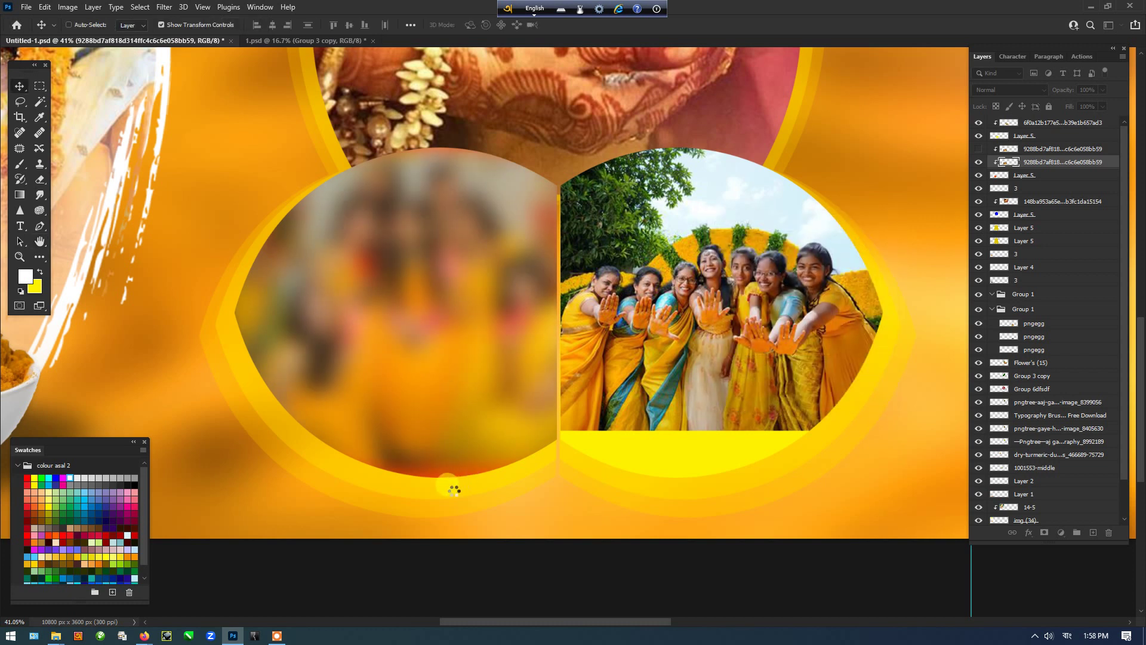
Step: Enlarge the blurred group photo so it extends past the lower edge of the orange shape
{"action": "key", "text": "ctrl+t"}
{"action": "left_click_drag", "start_coordinate": [435, 497], "coordinate": [430, 523]}
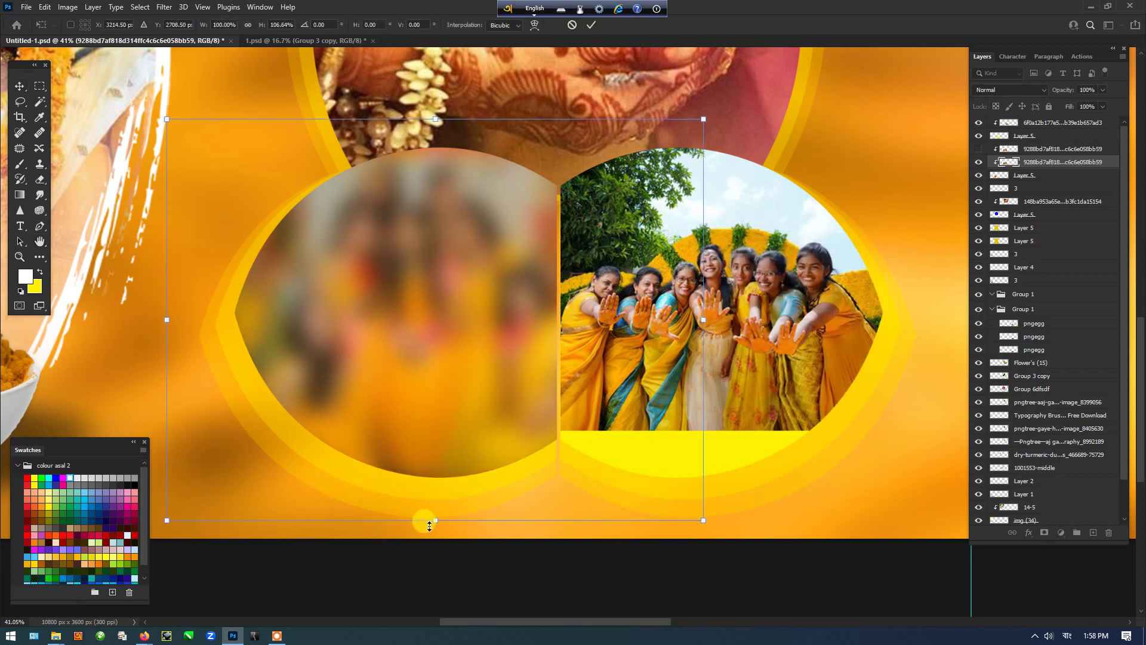
{"action": "key", "text": "Return"}
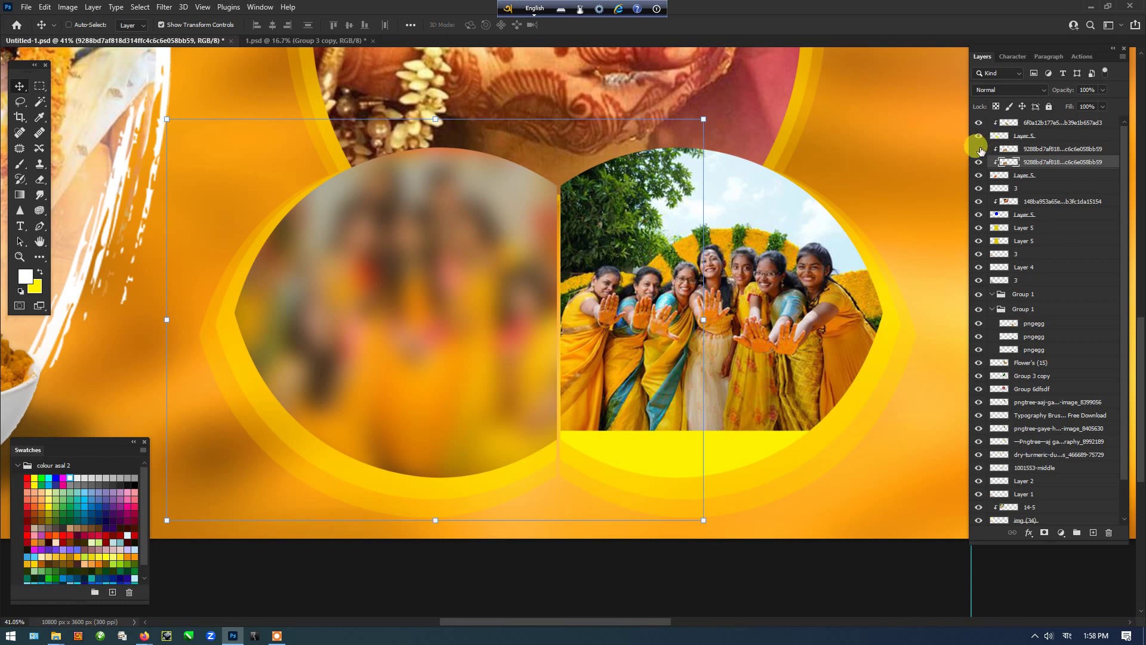
Step: Show the sharp group photo again and soften its lower edge with a smaller soft Eraser at 21% opacity
{"action": "left_click", "coordinate": [980, 150]}
{"action": "left_click", "coordinate": [1026, 152]}
{"action": "left_click_drag", "start_coordinate": [447, 370], "coordinate": [458, 316]}
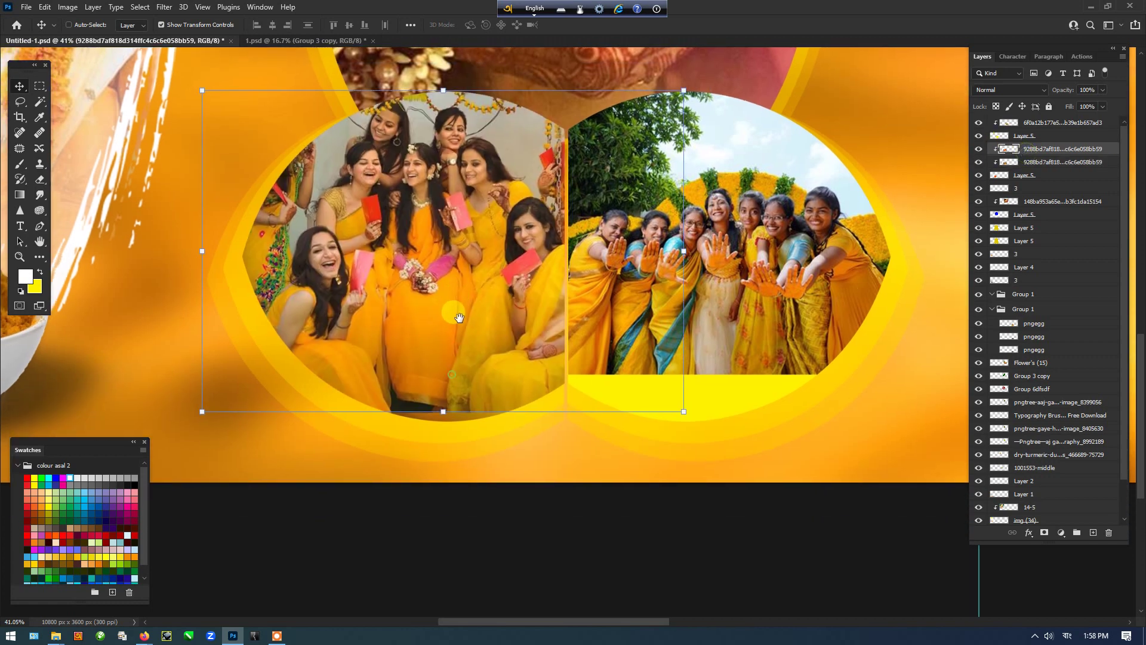
{"action": "key", "text": "e"}
{"action": "scroll", "coordinate": [443, 399], "scroll_direction": "up", "scroll_amount": 3}
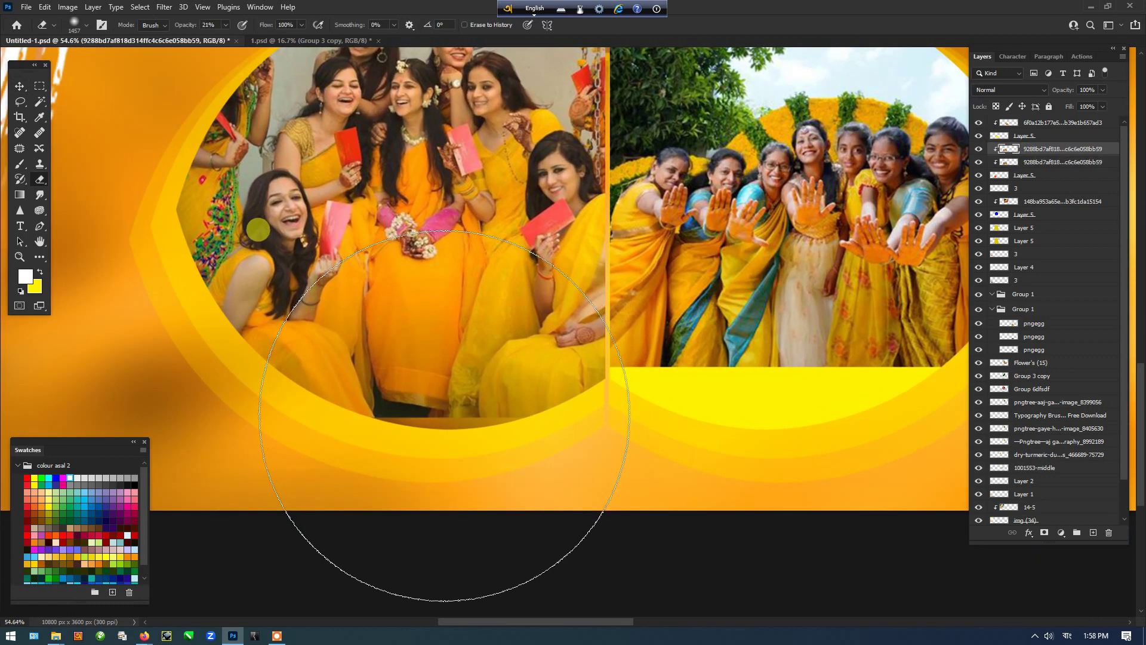
{"action": "right_click", "coordinate": [589, 236]}
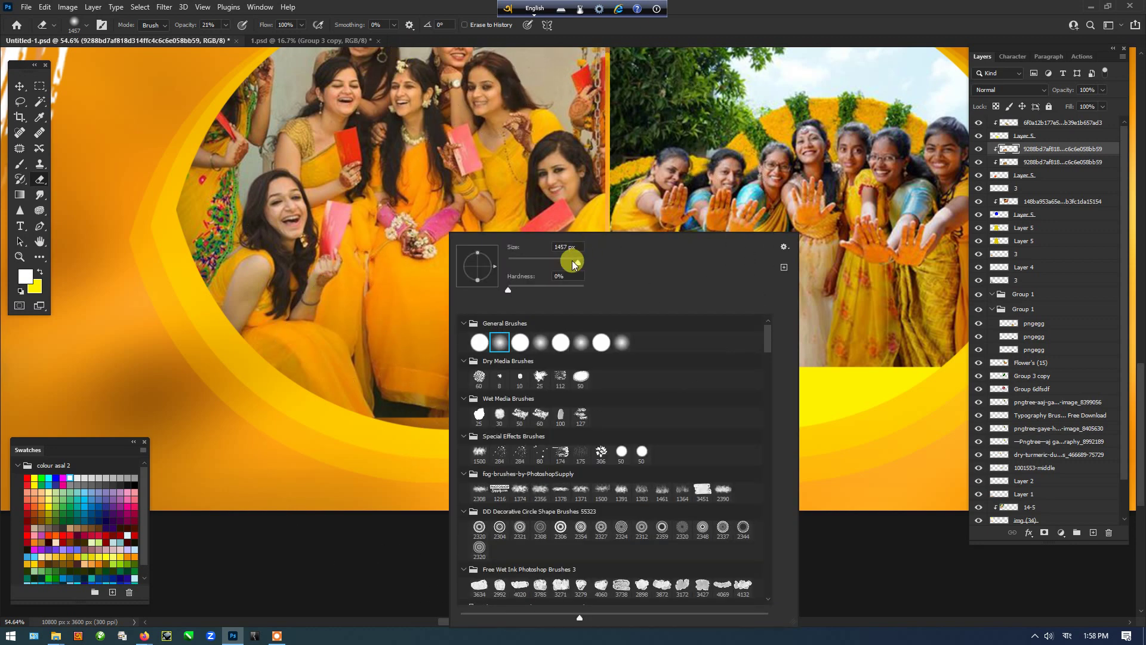
{"action": "left_click", "coordinate": [360, 418]}
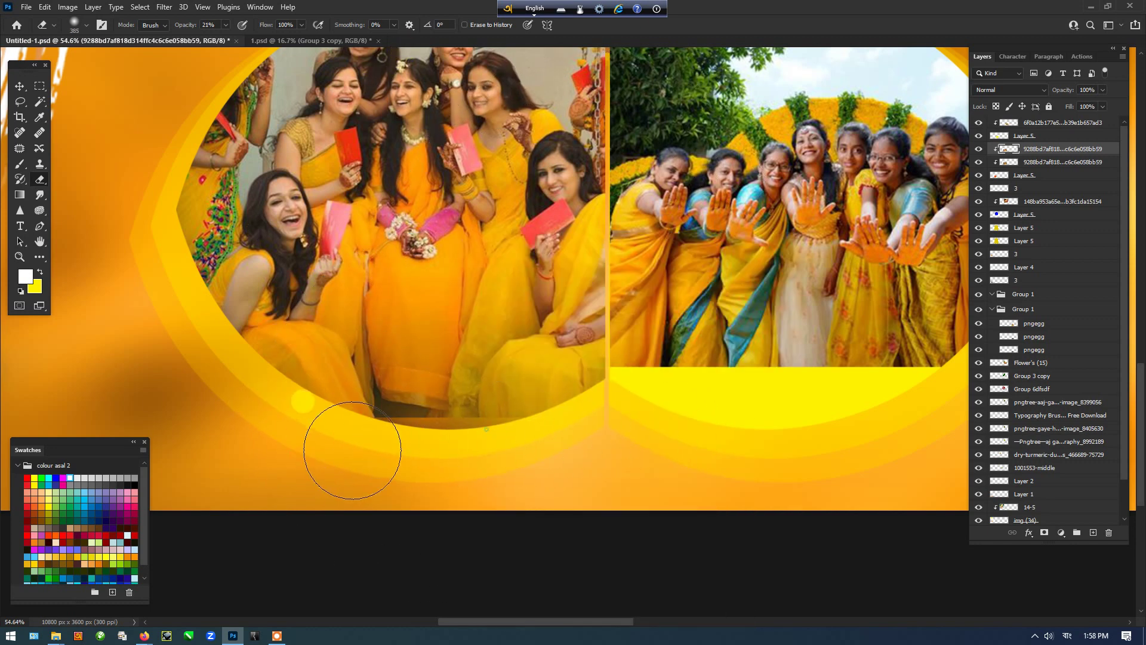
{"action": "left_click_drag", "start_coordinate": [383, 447], "coordinate": [428, 437]}
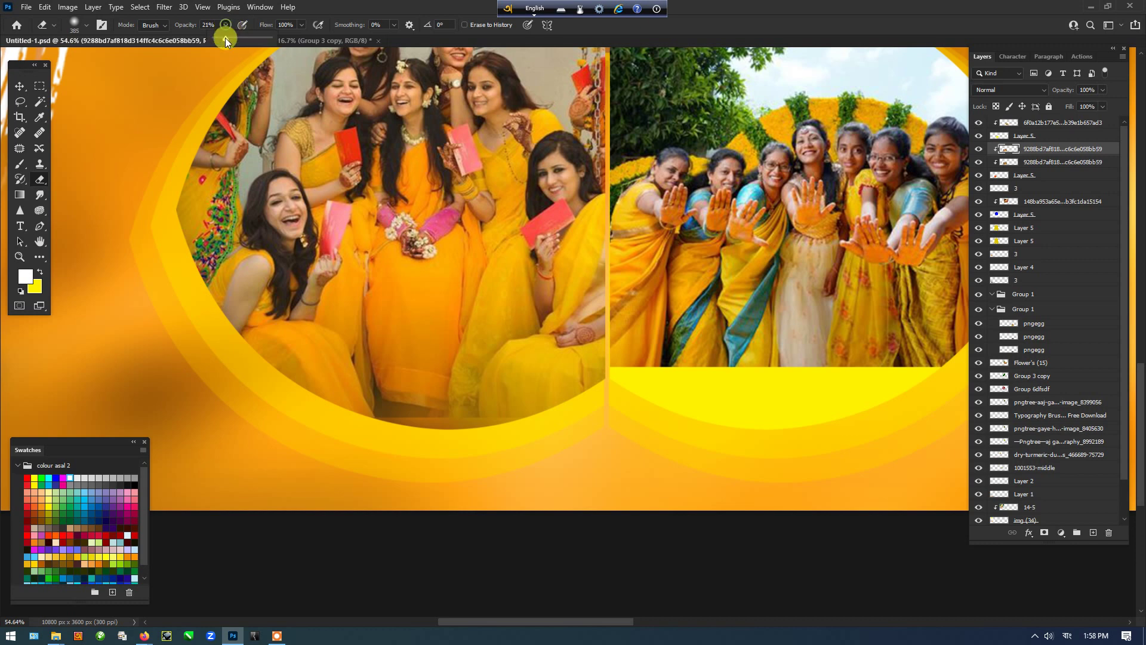
Step: Set the Eraser opacity to 100% and blend the sharp group photo's lower and outer edges into the blurred copy
{"action": "left_click_drag", "start_coordinate": [226, 41], "coordinate": [296, 41]}
{"action": "left_click_drag", "start_coordinate": [446, 455], "coordinate": [297, 456]}
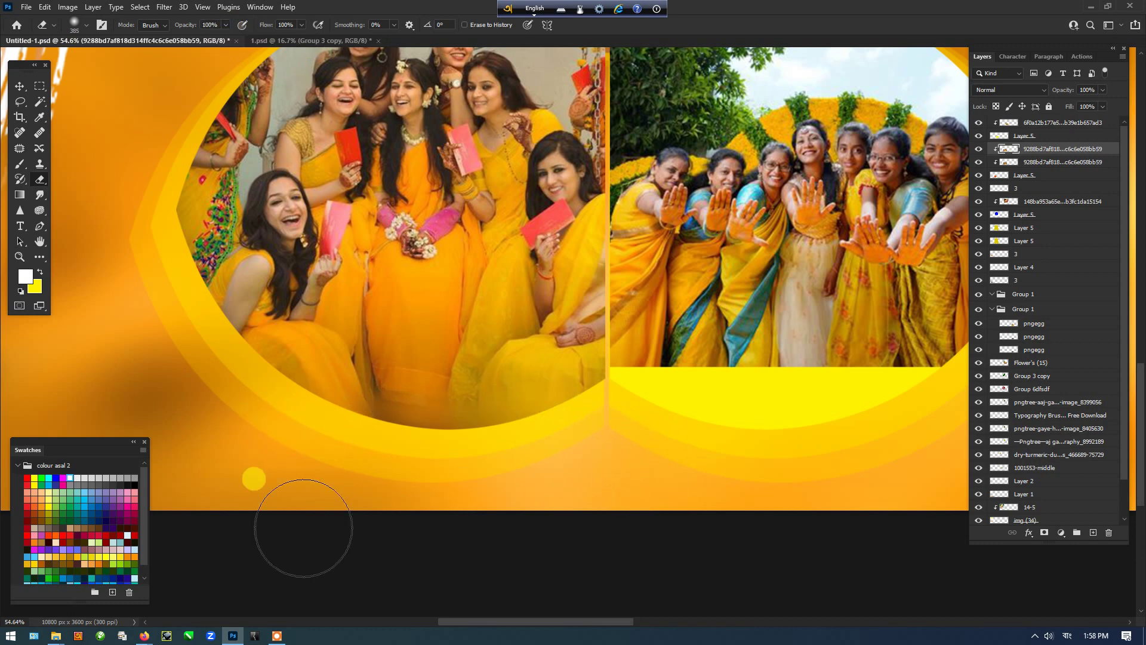
{"action": "scroll", "coordinate": [457, 435], "scroll_direction": "down", "scroll_amount": 3}
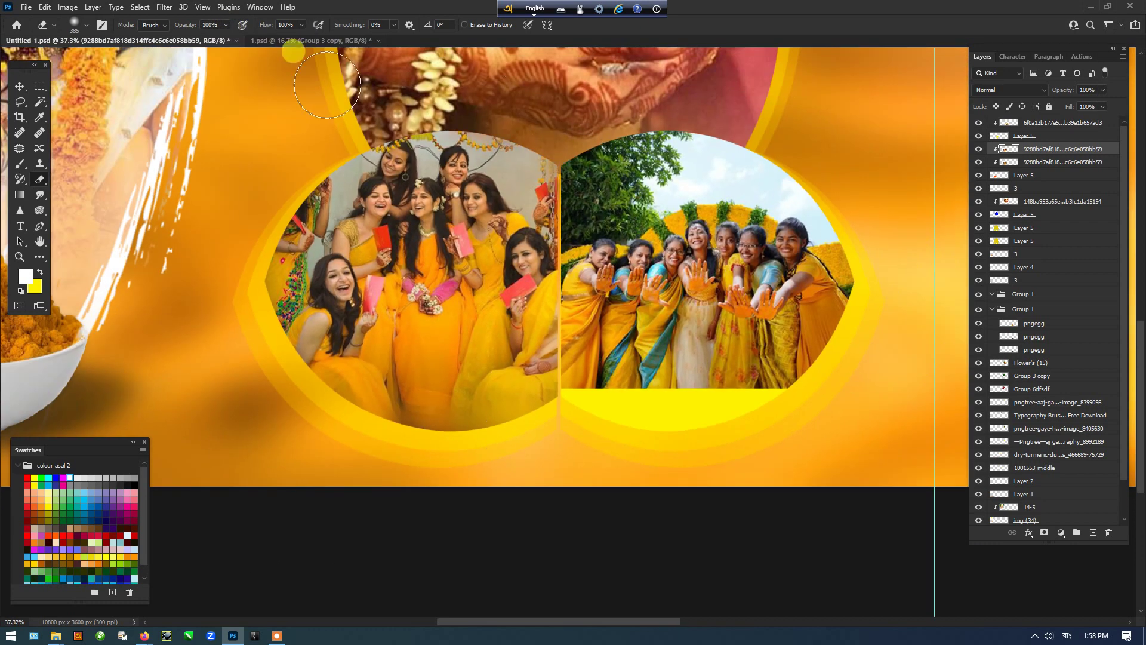
{"action": "mouse_move", "coordinate": [294, 197]}
{"action": "left_mouse_down"}
{"action": "mouse_move", "coordinate": [334, 154]}
{"action": "mouse_move", "coordinate": [236, 255]}
{"action": "mouse_move", "coordinate": [257, 340]}
{"action": "mouse_move", "coordinate": [259, 278]}
{"action": "mouse_move", "coordinate": [312, 175]}
{"action": "mouse_move", "coordinate": [138, 329]}
{"action": "mouse_move", "coordinate": [243, 402]}
{"action": "mouse_move", "coordinate": [224, 400]}
{"action": "mouse_move", "coordinate": [256, 359]}
{"action": "mouse_move", "coordinate": [363, 458]}
{"action": "mouse_move", "coordinate": [259, 393]}
{"action": "mouse_move", "coordinate": [259, 343]}
{"action": "mouse_move", "coordinate": [276, 387]}
{"action": "mouse_move", "coordinate": [262, 328]}
{"action": "mouse_move", "coordinate": [375, 474]}
{"action": "mouse_move", "coordinate": [461, 473]}
{"action": "mouse_move", "coordinate": [566, 407]}
{"action": "mouse_move", "coordinate": [543, 441]}
{"action": "mouse_move", "coordinate": [513, 454]}
{"action": "mouse_move", "coordinate": [444, 449]}
{"action": "mouse_move", "coordinate": [559, 187]}
{"action": "mouse_move", "coordinate": [591, 214]}
{"action": "mouse_move", "coordinate": [592, 186]}
{"action": "mouse_move", "coordinate": [628, 230]}
{"action": "left_mouse_up"}
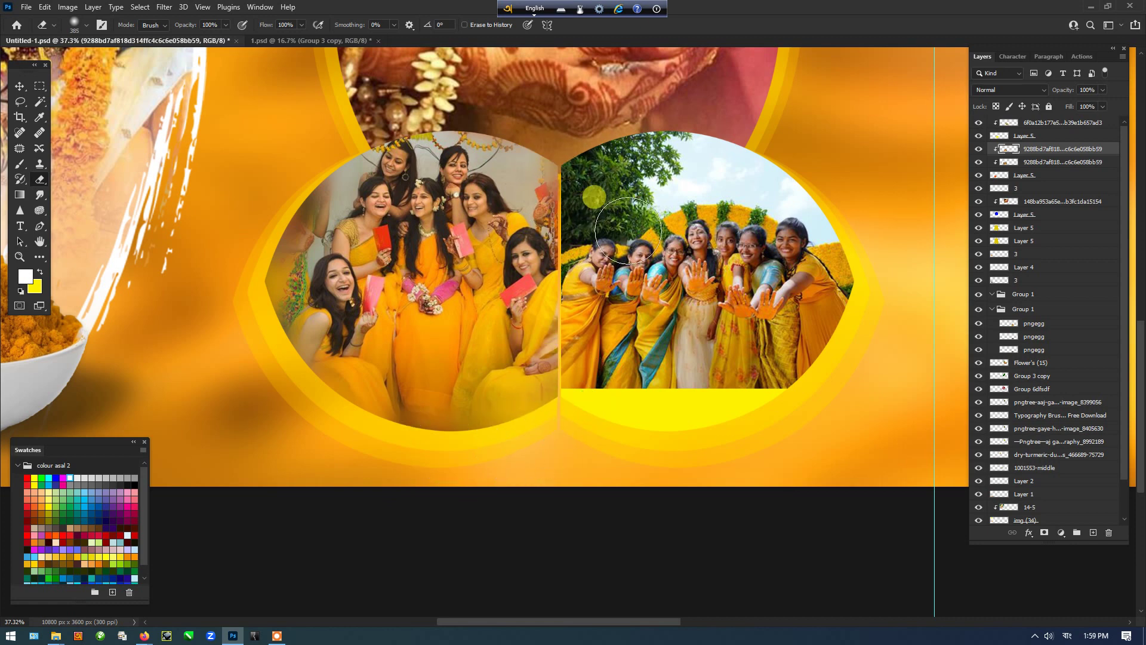
{"action": "key", "text": "v"}
{"action": "scroll", "coordinate": [596, 251], "scroll_direction": "right", "scroll_amount": 3}
{"action": "key", "text": "Left"}
{"action": "key", "text": "Left"}
{"action": "key", "text": "Left"}
{"action": "key", "text": "Left"}
{"action": "key", "text": "Left"}
{"action": "key", "text": "Left"}
{"action": "key", "text": "Left"}
{"action": "key", "text": "Left"}
{"action": "key", "text": "Left"}
{"action": "key", "text": "Left"}
{"action": "key", "text": "Left"}
{"action": "key", "text": "Left"}
{"action": "key", "text": "Left"}
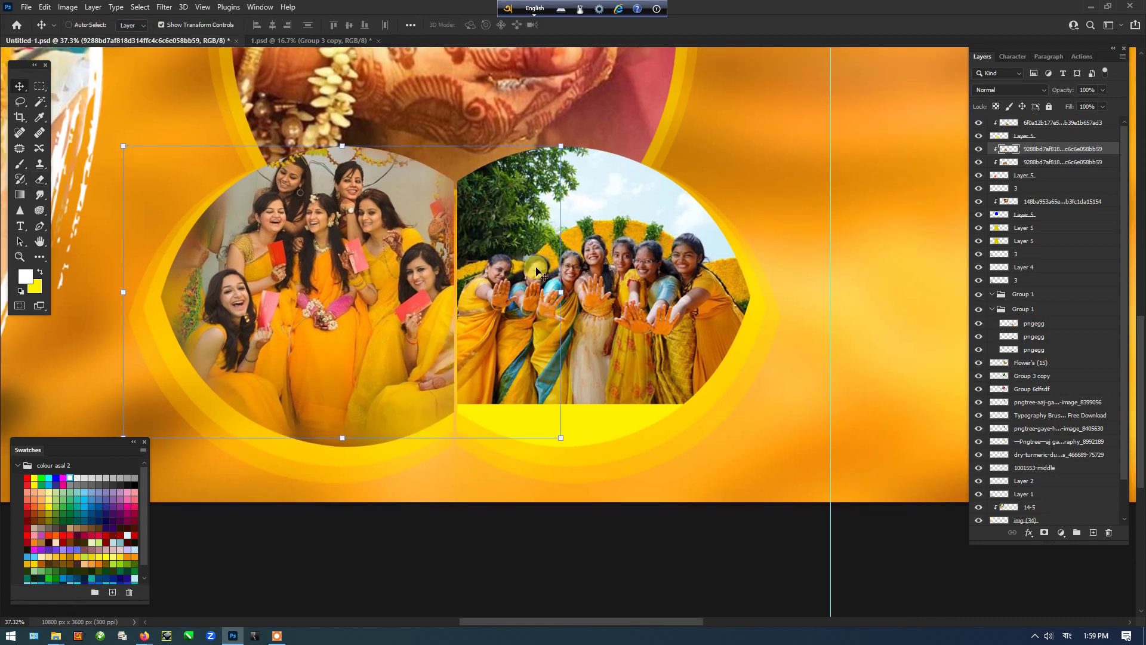
Step: Try moving the group photo in the yellow shape downward
{"action": "left_click", "coordinate": [628, 370], "text": "ctrl"}
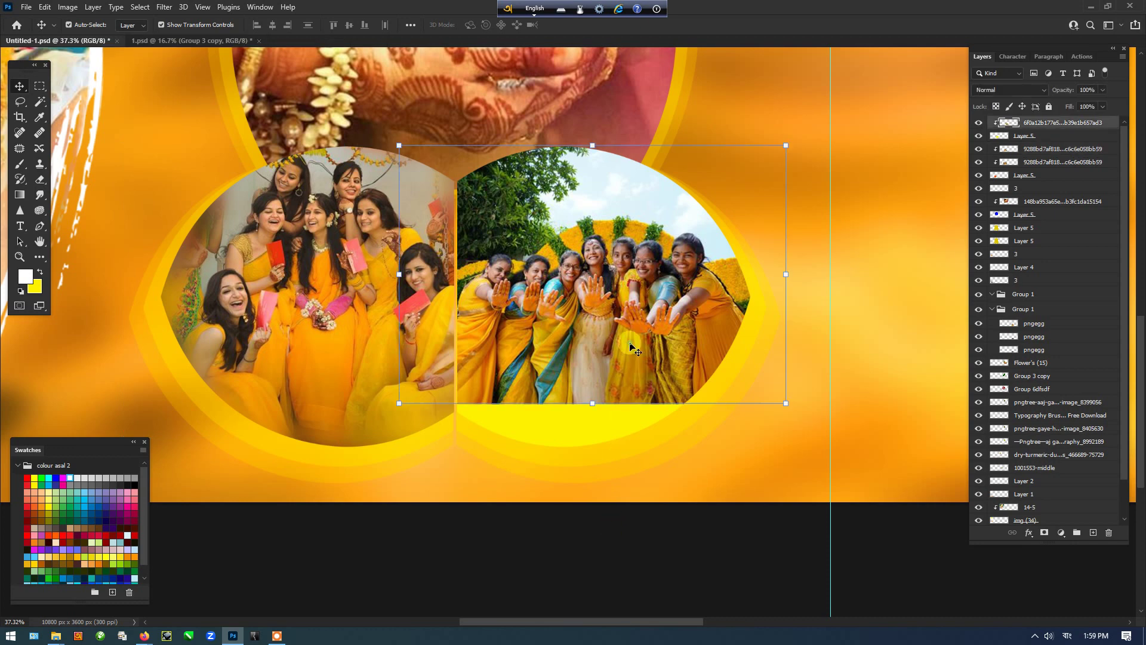
{"action": "scroll", "coordinate": [656, 266], "scroll_direction": "right", "scroll_amount": 3}
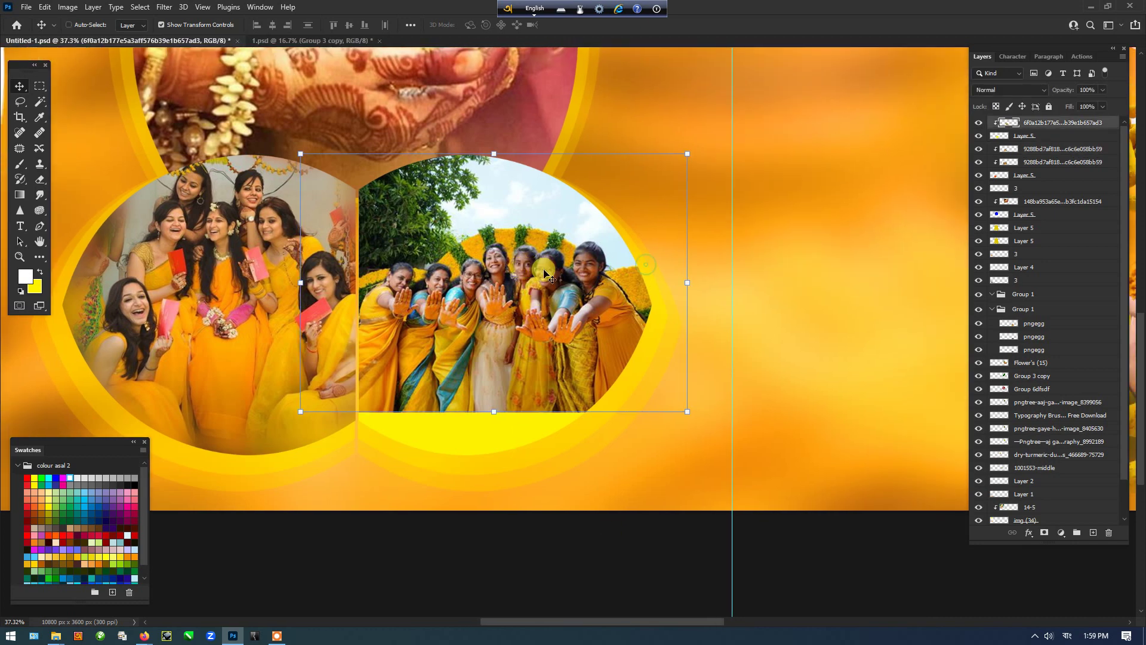
{"action": "left_click_drag", "start_coordinate": [538, 263], "coordinate": [538, 373]}
{"action": "key", "text": "ctrl+z"}
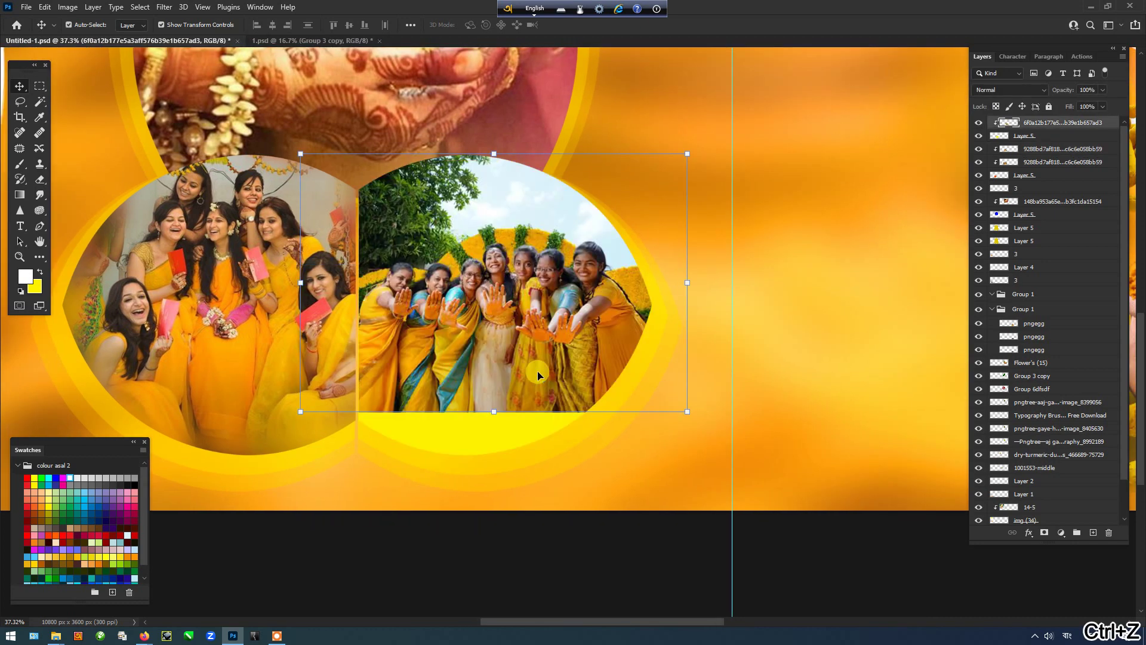
Step: Duplicate the group photo in the yellow shape, clip the copy to it and move the lower copy down past the shape's lower edge
{"action": "key", "text": "ctrl+j"}
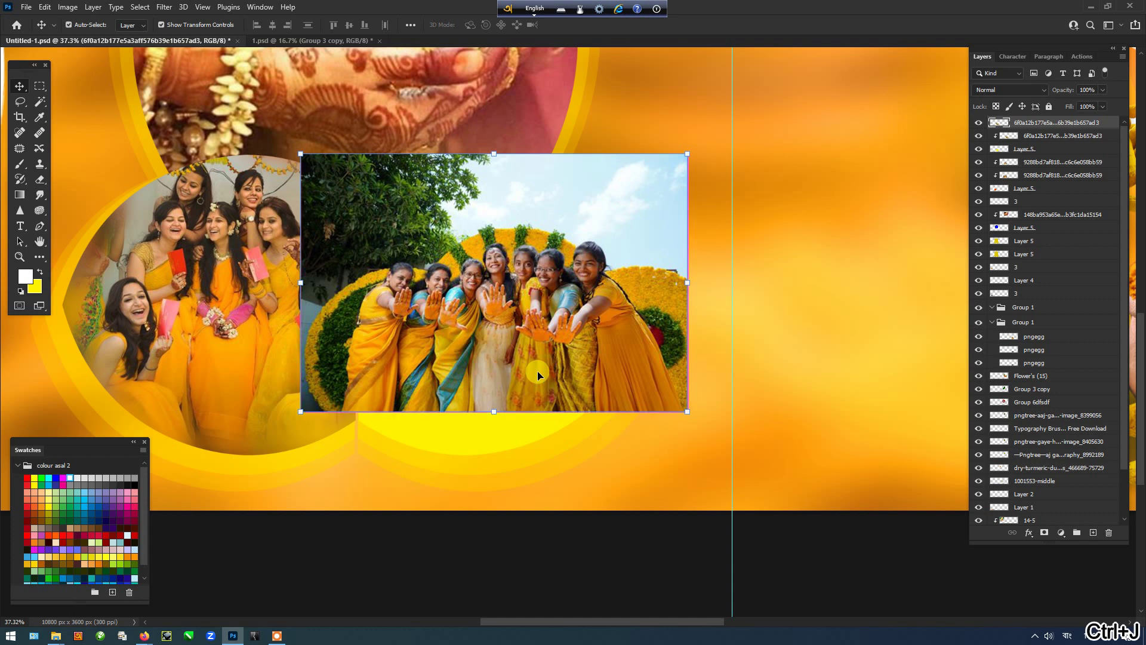
{"action": "key", "text": "ctrl+alt+g"}
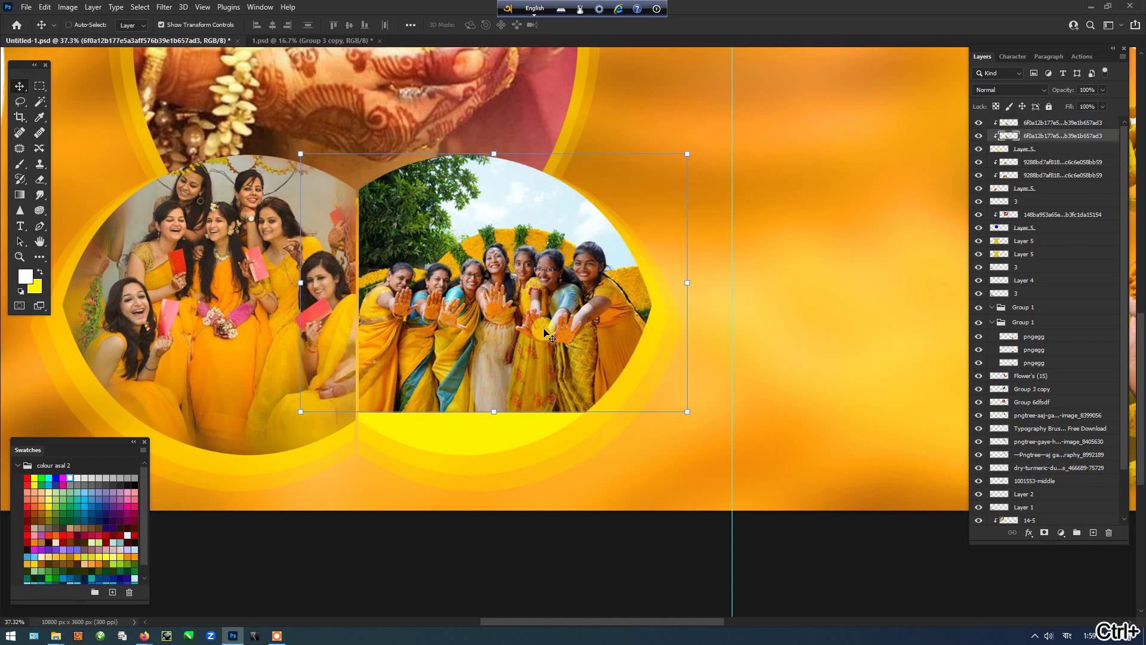
{"action": "left_click_drag", "start_coordinate": [544, 333], "coordinate": [536, 375]}
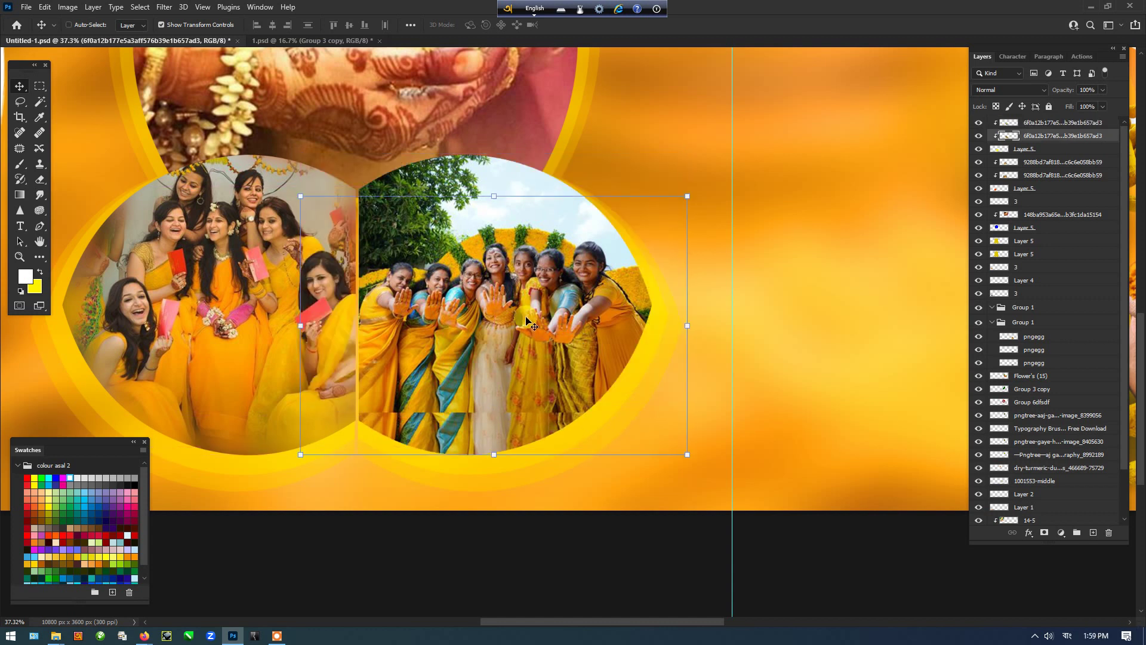
Step: With the upper photo hidden, enlarge the lower copy to fill the whole yellow shape and blur it with the last used filter
{"action": "key", "text": "alt+bracketright"}
{"action": "left_click", "coordinate": [979, 123]}
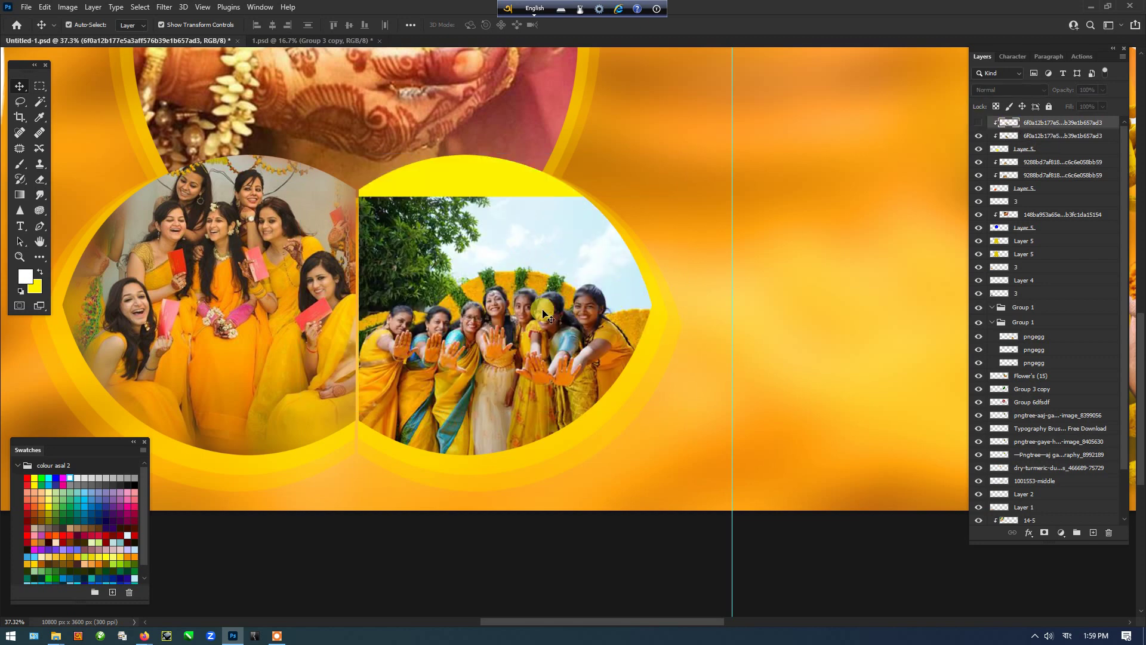
{"action": "left_click", "coordinate": [491, 225], "text": "ctrl"}
{"action": "left_click_drag", "start_coordinate": [495, 193], "coordinate": [499, 120]}
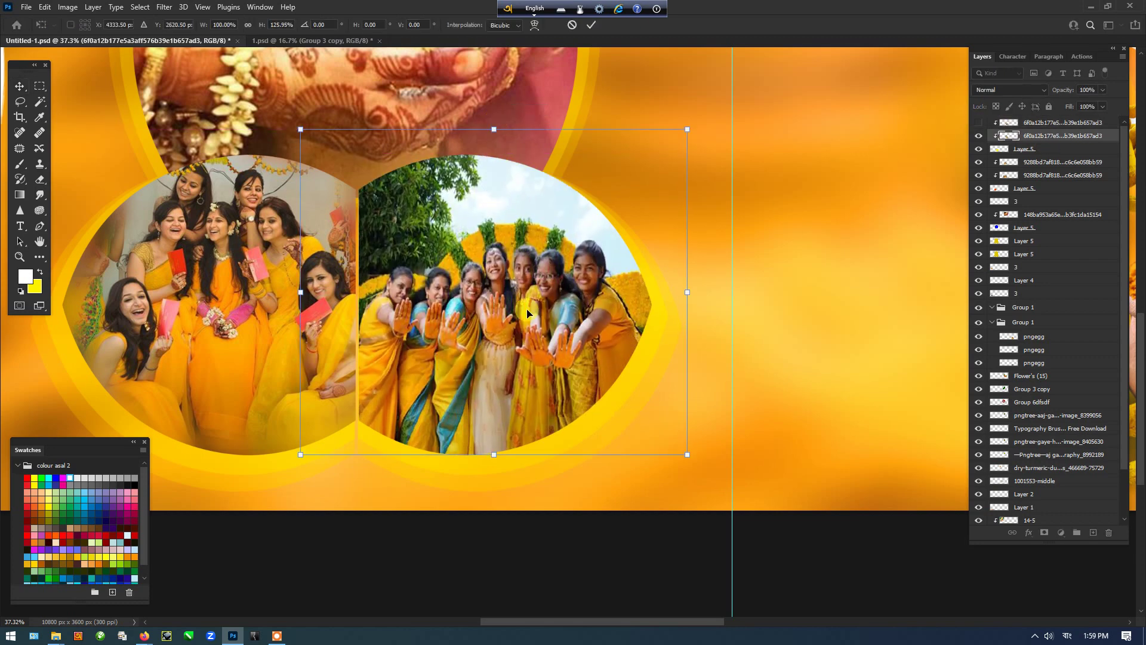
{"action": "left_click_drag", "start_coordinate": [547, 297], "coordinate": [542, 313]}
{"action": "left_click_drag", "start_coordinate": [686, 135], "coordinate": [706, 102]}
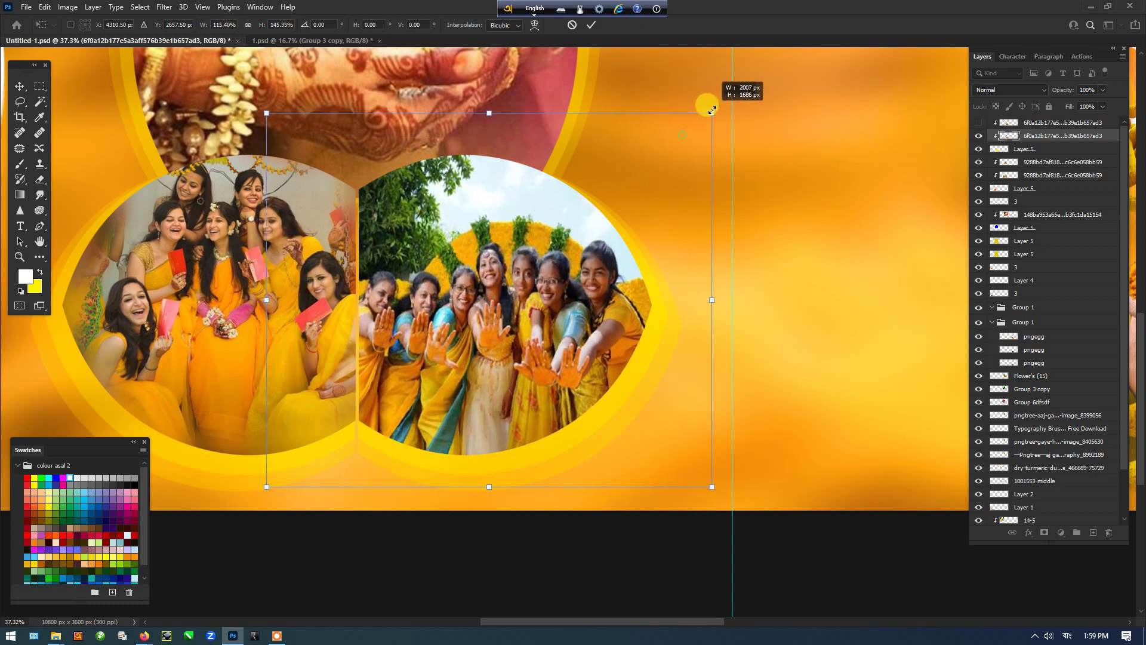
{"action": "left_click_drag", "start_coordinate": [621, 194], "coordinate": [609, 208]}
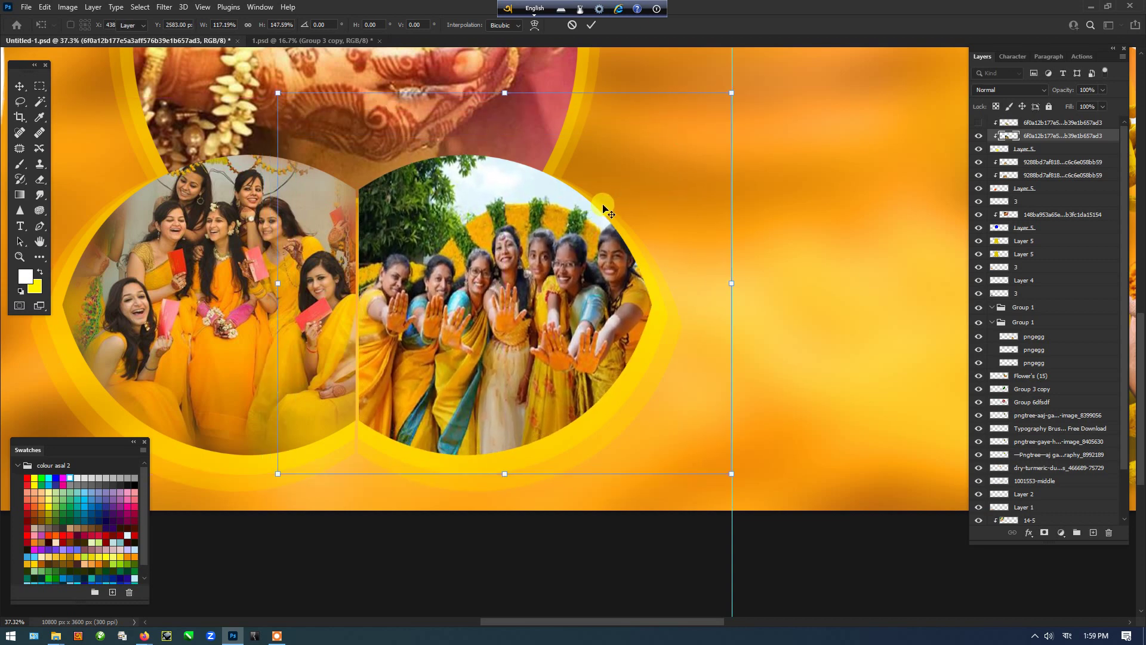
{"action": "key", "text": "Return"}
{"action": "key", "text": "ctrl+alt+f"}
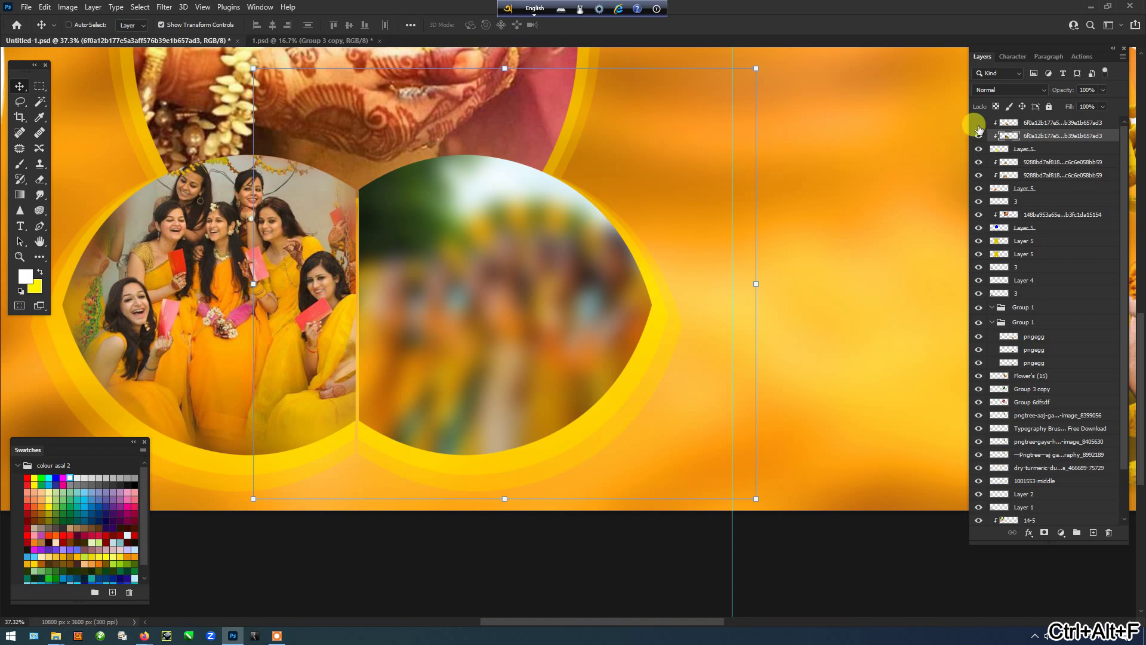
Step: Show the sharp group photo again and blend its lower and outer edges into the blurred copy with the Eraser at 100% opacity
{"action": "left_click", "coordinate": [978, 122]}
{"action": "left_click", "coordinate": [1030, 123]}
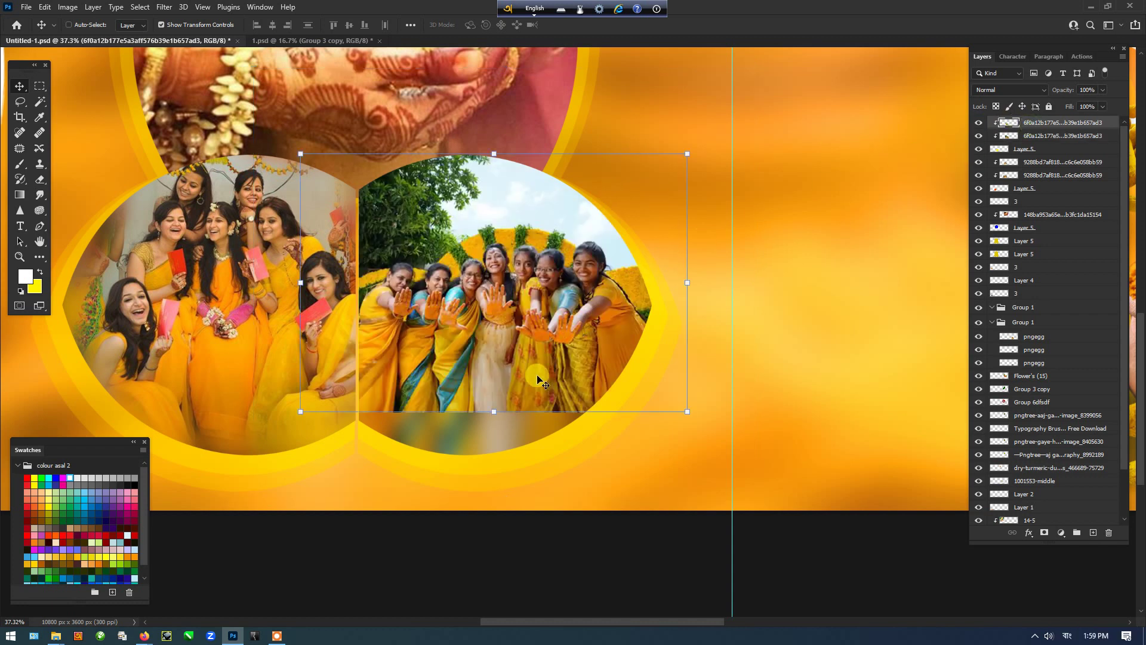
{"action": "key", "text": "r"}
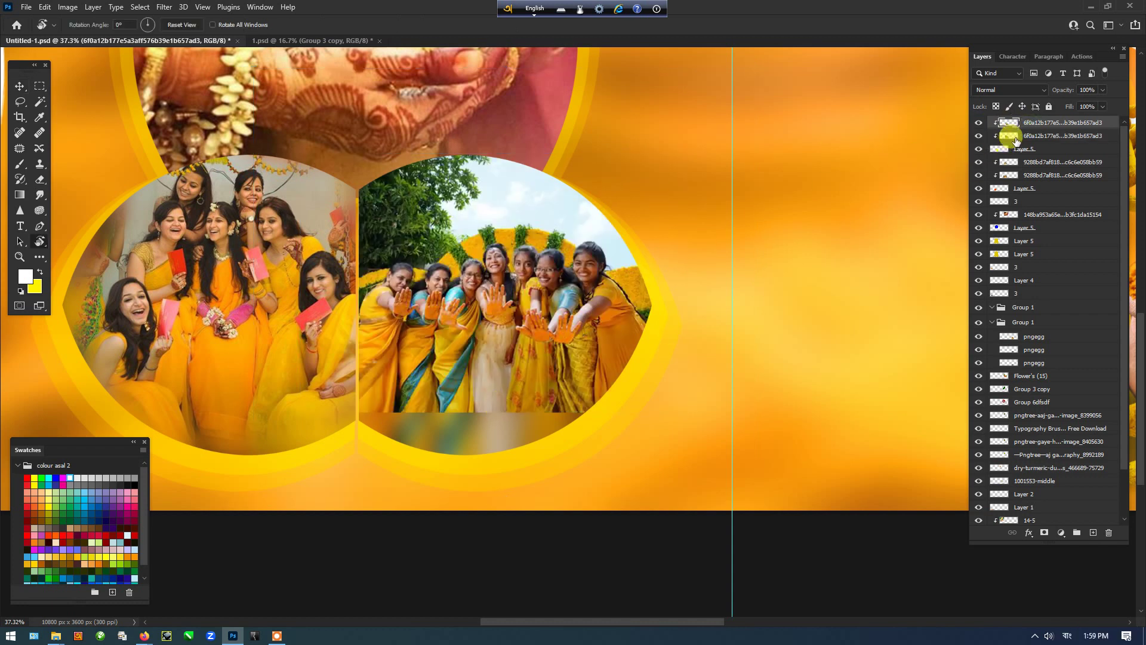
{"action": "key", "text": "e"}
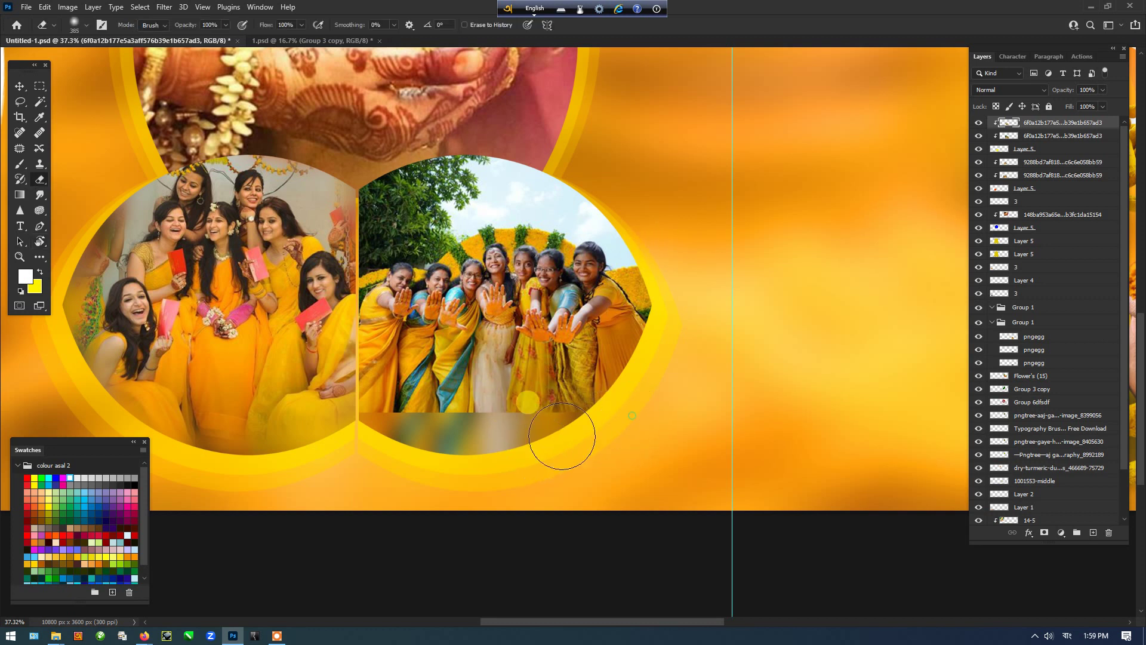
{"action": "mouse_move", "coordinate": [566, 426]}
{"action": "left_mouse_down"}
{"action": "mouse_move", "coordinate": [283, 405]}
{"action": "mouse_move", "coordinate": [509, 460]}
{"action": "mouse_move", "coordinate": [400, 424]}
{"action": "mouse_move", "coordinate": [563, 466]}
{"action": "mouse_move", "coordinate": [670, 467]}
{"action": "left_mouse_up"}
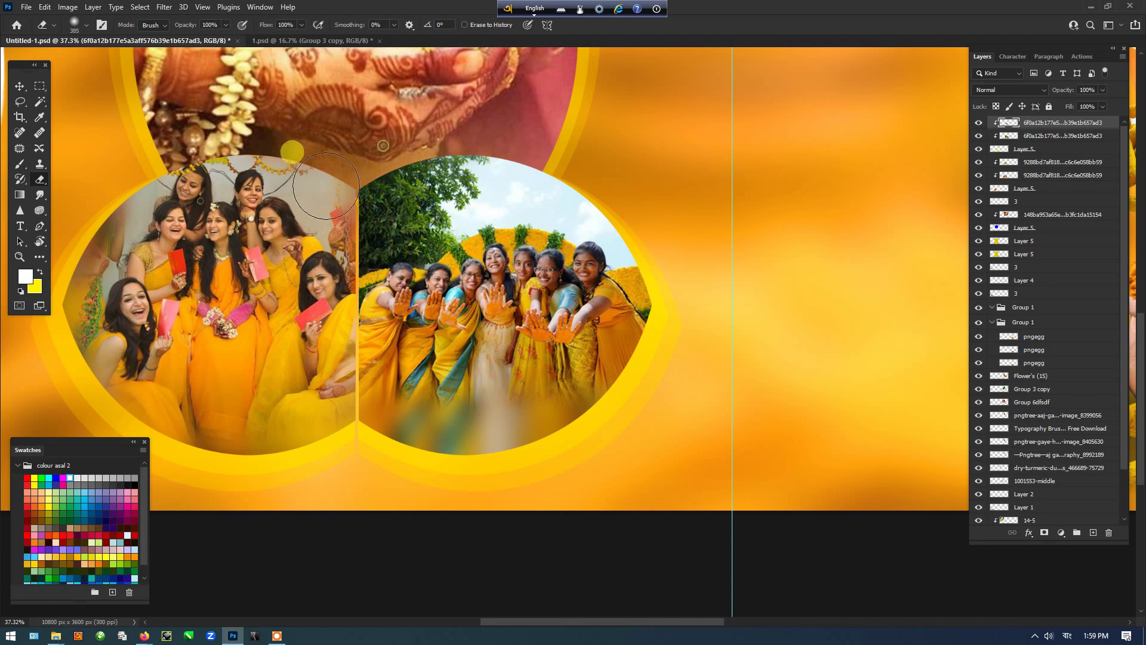
{"action": "mouse_move", "coordinate": [334, 203]}
{"action": "left_mouse_down"}
{"action": "mouse_move", "coordinate": [324, 308]}
{"action": "mouse_move", "coordinate": [326, 279]}
{"action": "mouse_move", "coordinate": [289, 400]}
{"action": "left_mouse_up"}
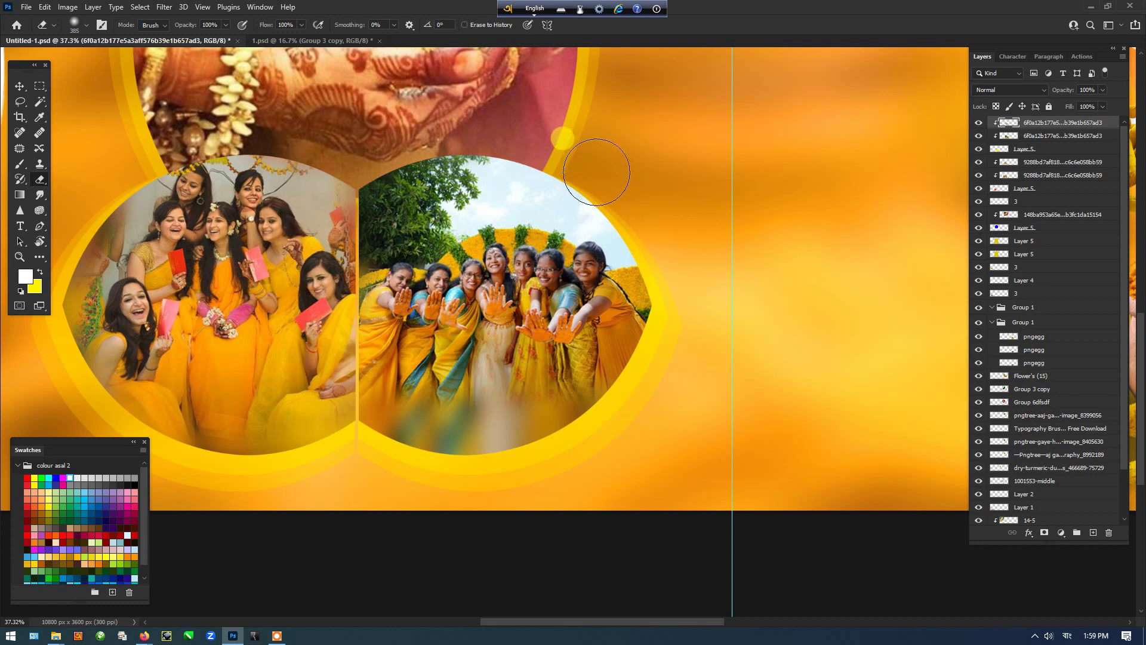
{"action": "mouse_move", "coordinate": [596, 172]}
{"action": "left_mouse_down"}
{"action": "mouse_move", "coordinate": [660, 222]}
{"action": "mouse_move", "coordinate": [678, 361]}
{"action": "mouse_move", "coordinate": [625, 438]}
{"action": "mouse_move", "coordinate": [519, 455]}
{"action": "left_mouse_up"}
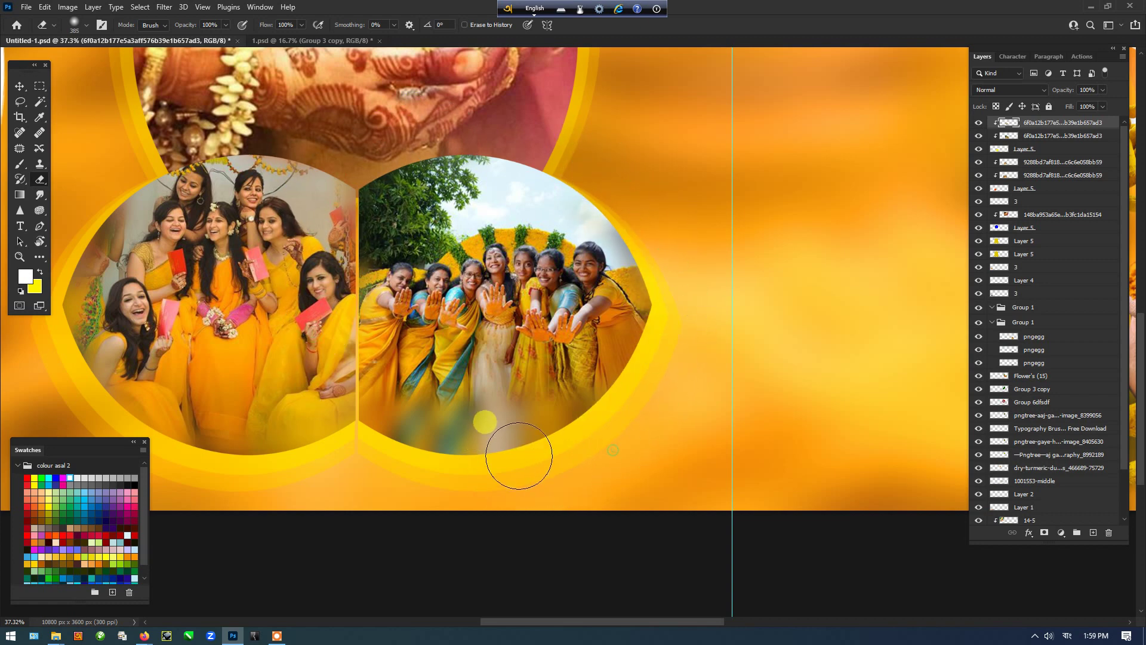
Step: Deselect the photo and examine the blended three-shape cluster within the whole spread
{"action": "scroll", "coordinate": [519, 455], "scroll_direction": "down", "scroll_amount": 2}
{"action": "key", "text": "v"}
{"action": "left_click", "coordinate": [525, 519], "text": "ctrl"}
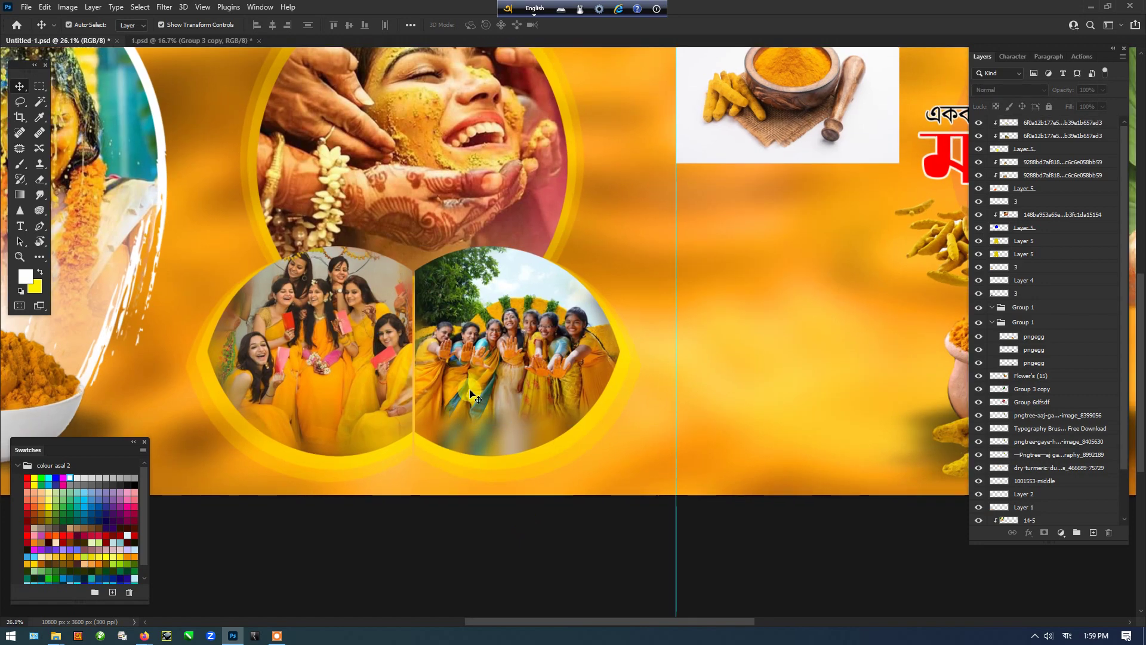
{"action": "key", "text": "Tab"}
{"action": "scroll", "coordinate": [471, 394], "scroll_direction": "down", "scroll_amount": 1}
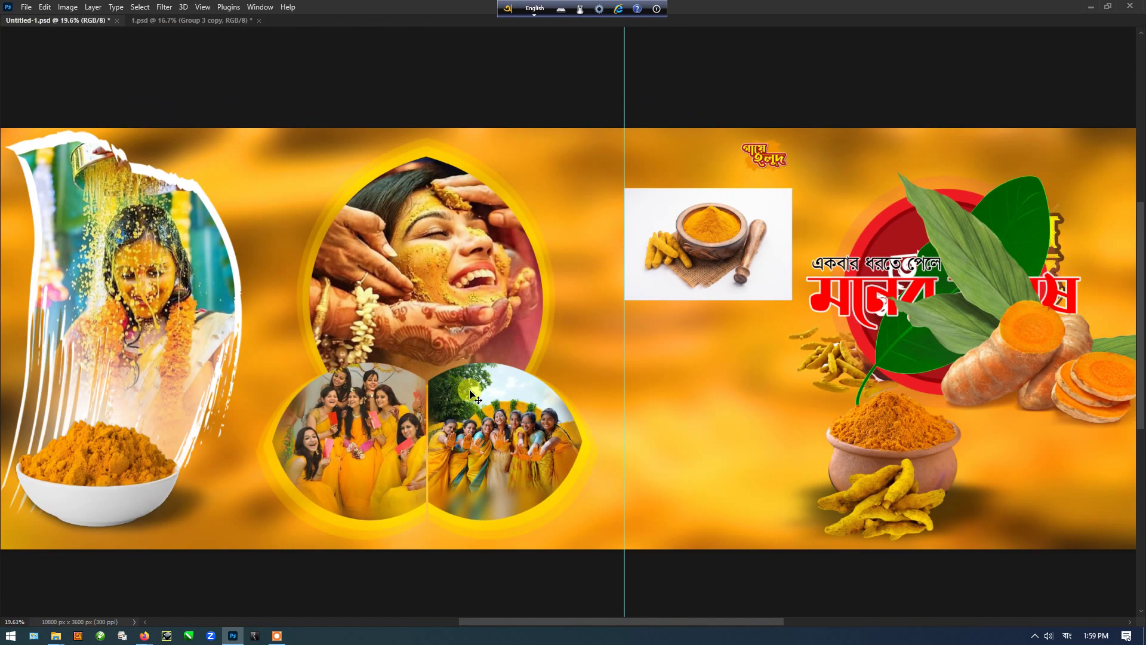
{"action": "key", "text": "Tab"}
{"action": "scroll", "coordinate": [471, 394], "scroll_direction": "up", "scroll_amount": 2}
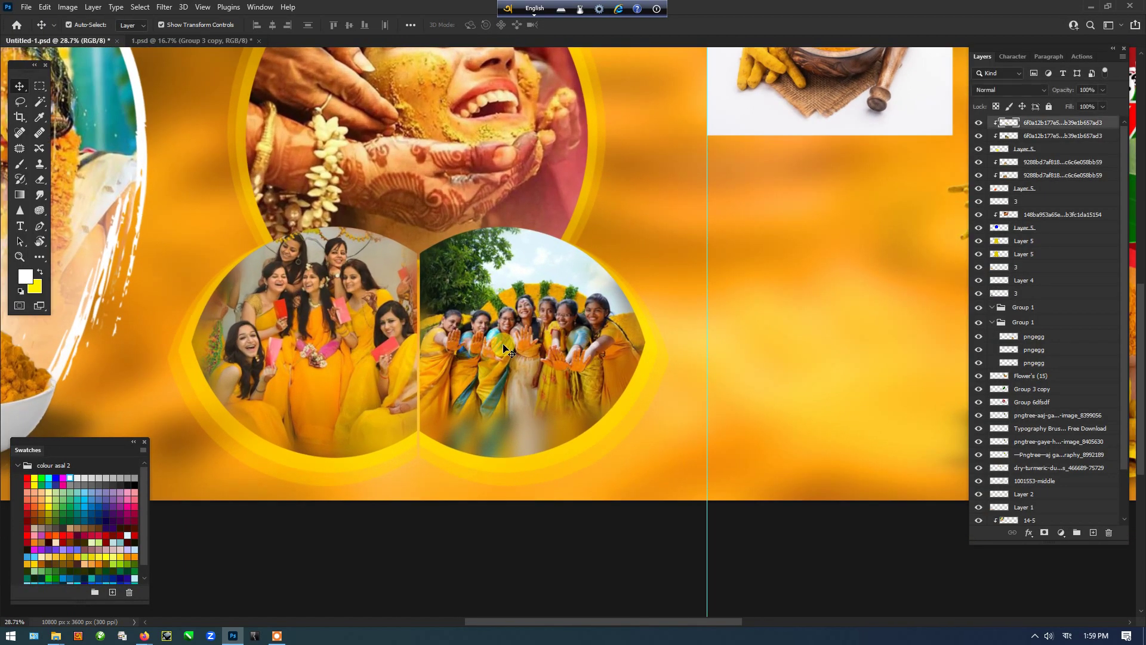
Step: Try moving the sharp group photo lower within the yellow shape, then undo the move
{"action": "left_click", "coordinate": [503, 348]}
{"action": "scroll", "coordinate": [507, 351], "scroll_direction": "up", "scroll_amount": 2}
{"action": "left_click_drag", "start_coordinate": [506, 328], "coordinate": [503, 373]}
{"action": "key", "text": "ctrl+z"}
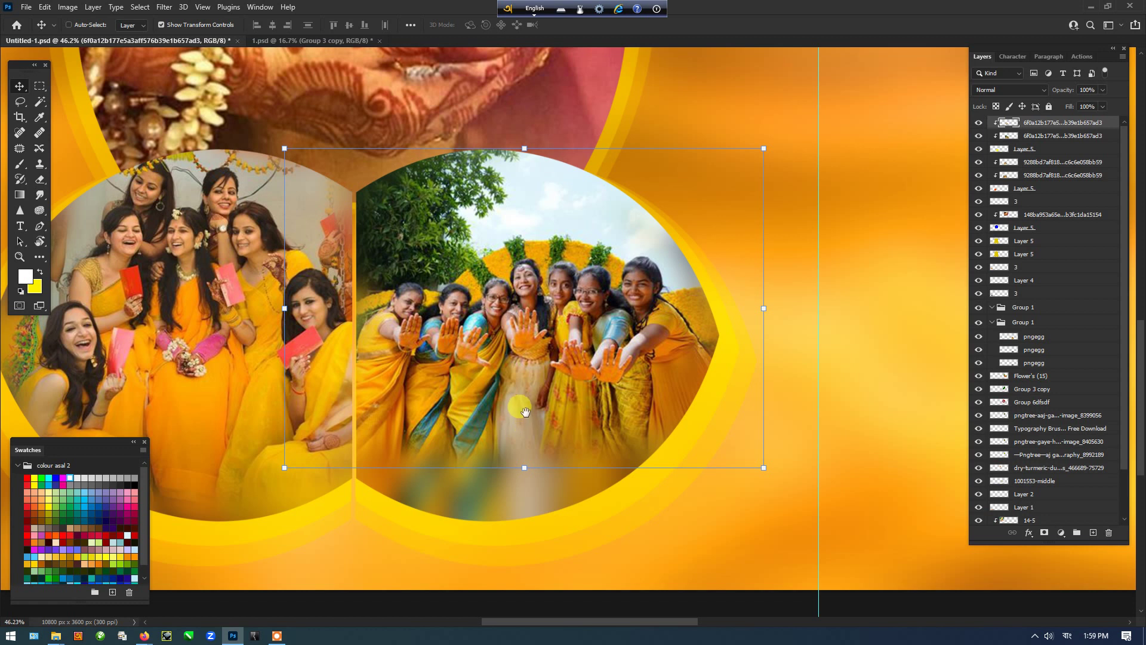
{"action": "left_click_drag", "start_coordinate": [525, 412], "coordinate": [536, 349]}
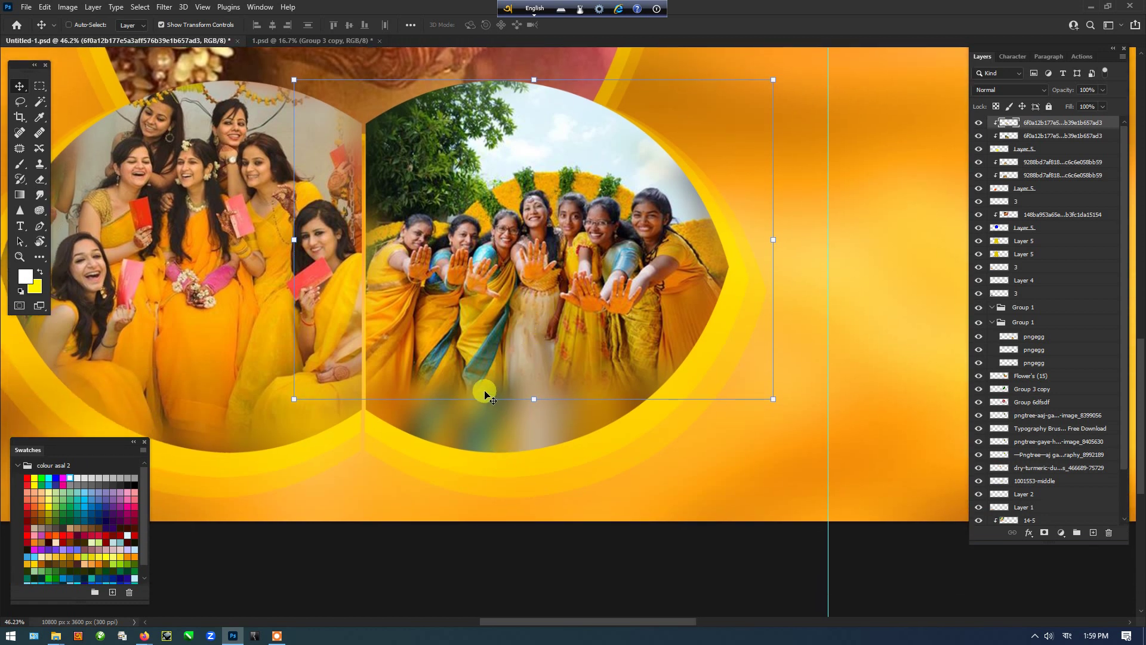
Step: Switch to File Explorer and place Bokeh 034 from Album Clip art > 1 For Overlay Button > 01 For_Dark > 1 Bokeh onto the spread
{"action": "key", "text": "super+e"}
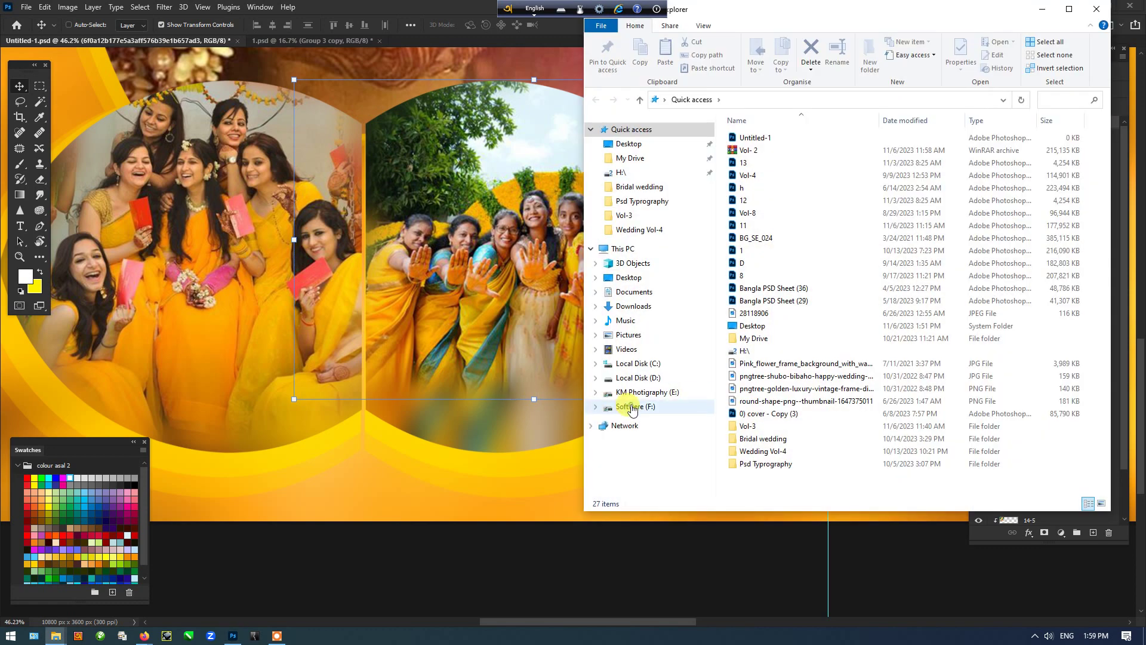
{"action": "left_click", "coordinate": [633, 406]}
{"action": "double_click", "coordinate": [794, 139]}
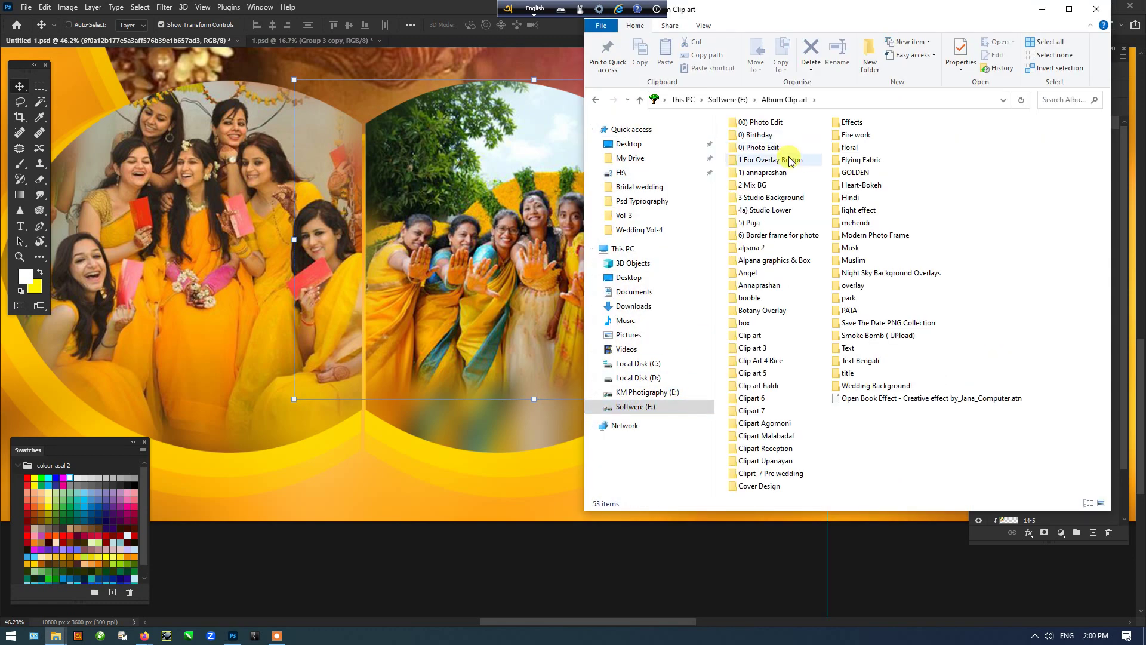
{"action": "double_click", "coordinate": [790, 160]}
{"action": "double_click", "coordinate": [777, 159]}
{"action": "double_click", "coordinate": [775, 159]}
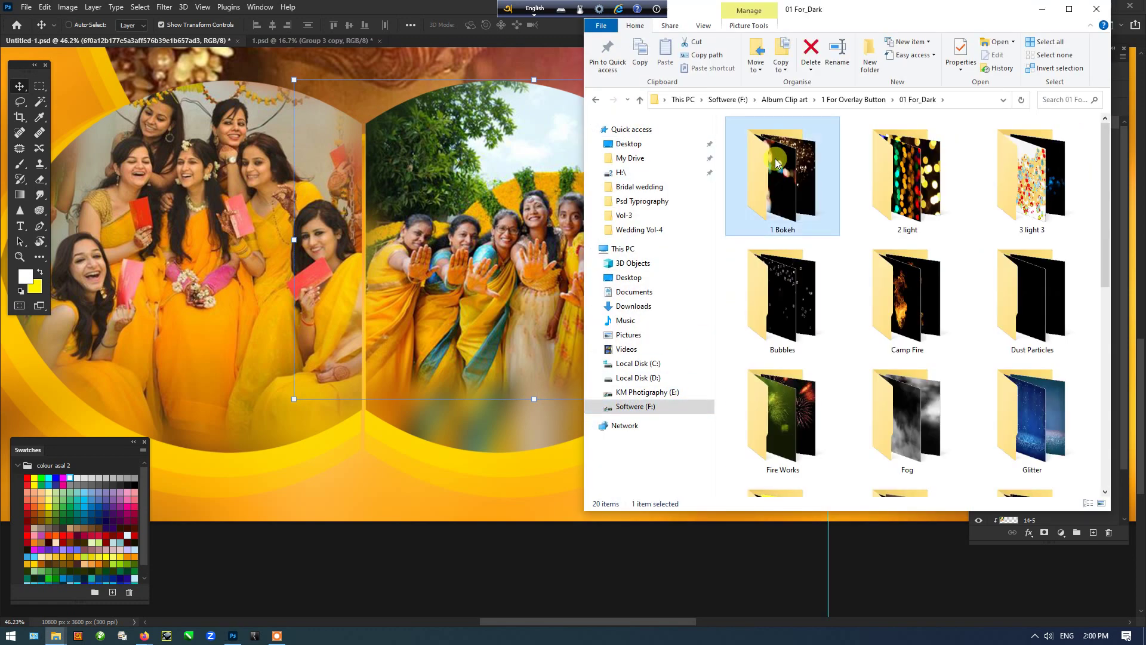
{"action": "scroll", "coordinate": [901, 364], "scroll_direction": "down", "scroll_amount": 5}
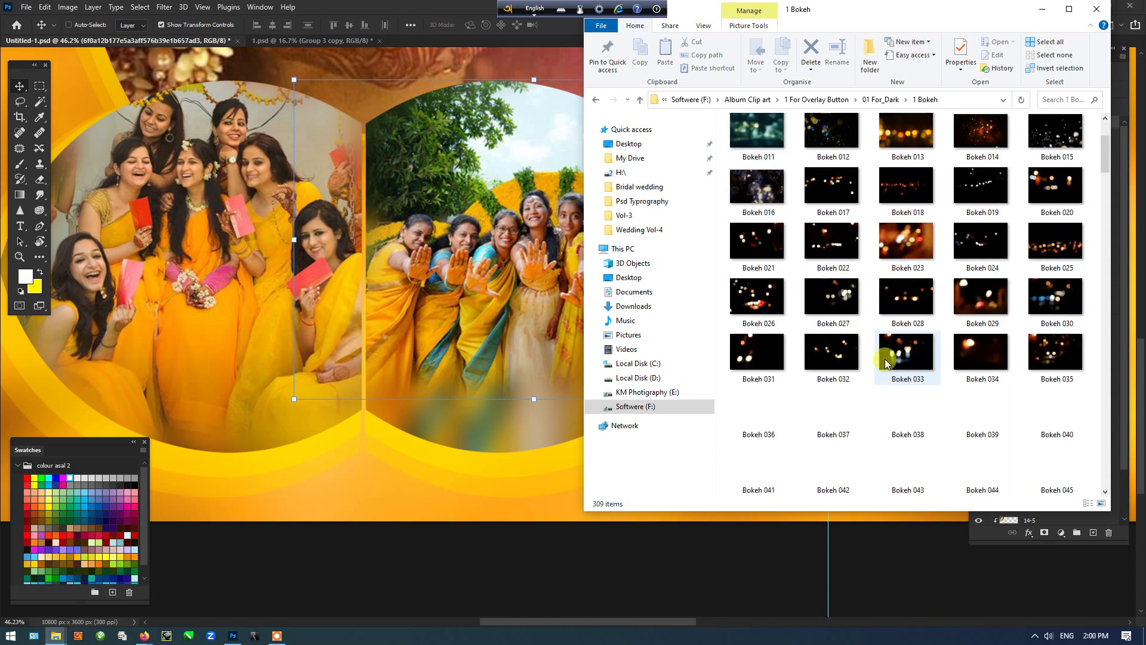
{"action": "left_click_drag", "start_coordinate": [970, 197], "coordinate": [536, 366]}
Step: Clip the Bokeh 034 image to the yellow shape holding the group photo
{"action": "scroll", "coordinate": [471, 362], "scroll_direction": "down", "scroll_amount": 3}
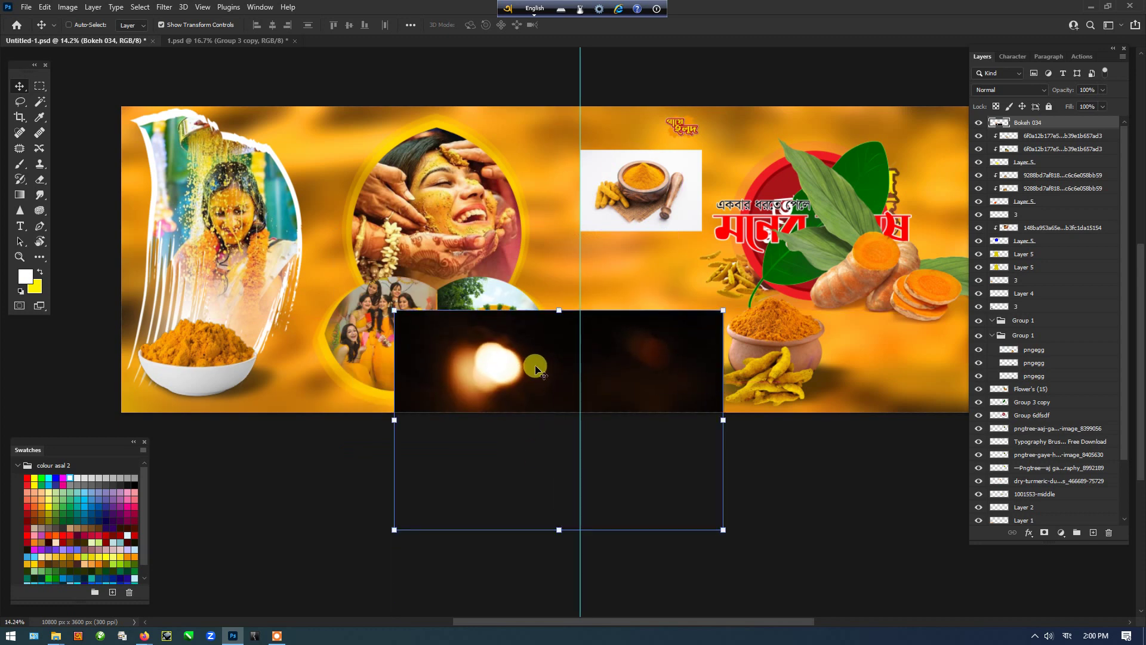
{"action": "scroll", "coordinate": [536, 366], "scroll_direction": "up", "scroll_amount": 3}
{"action": "key", "text": "ctrl+alt+g"}
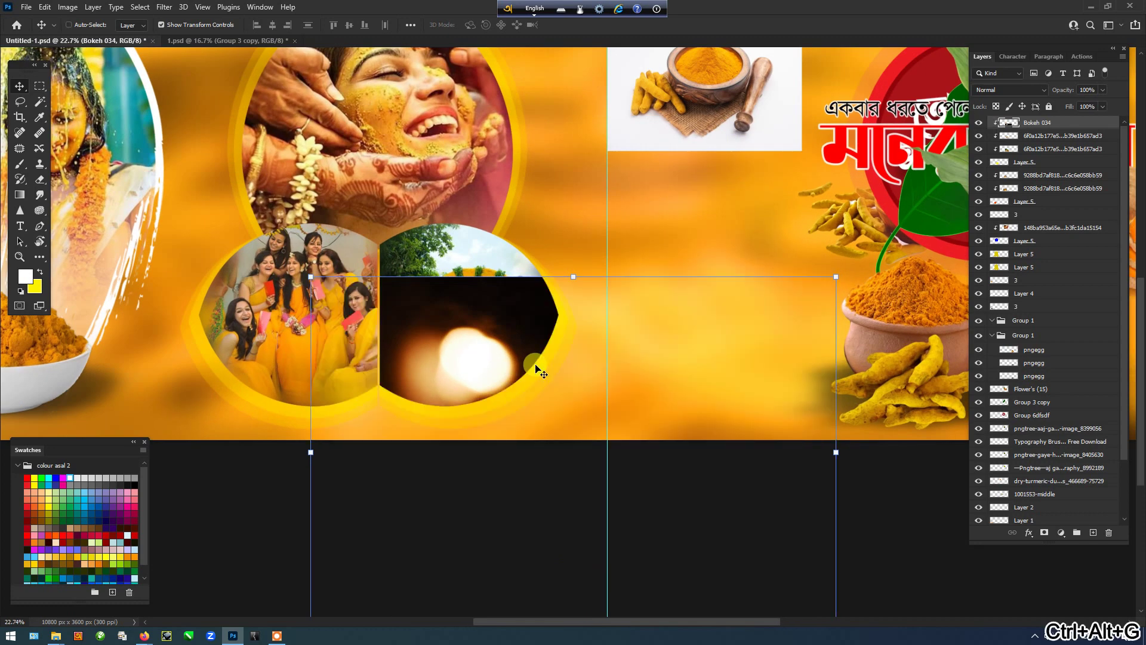
{"action": "scroll", "coordinate": [536, 366], "scroll_direction": "up", "scroll_amount": 2}
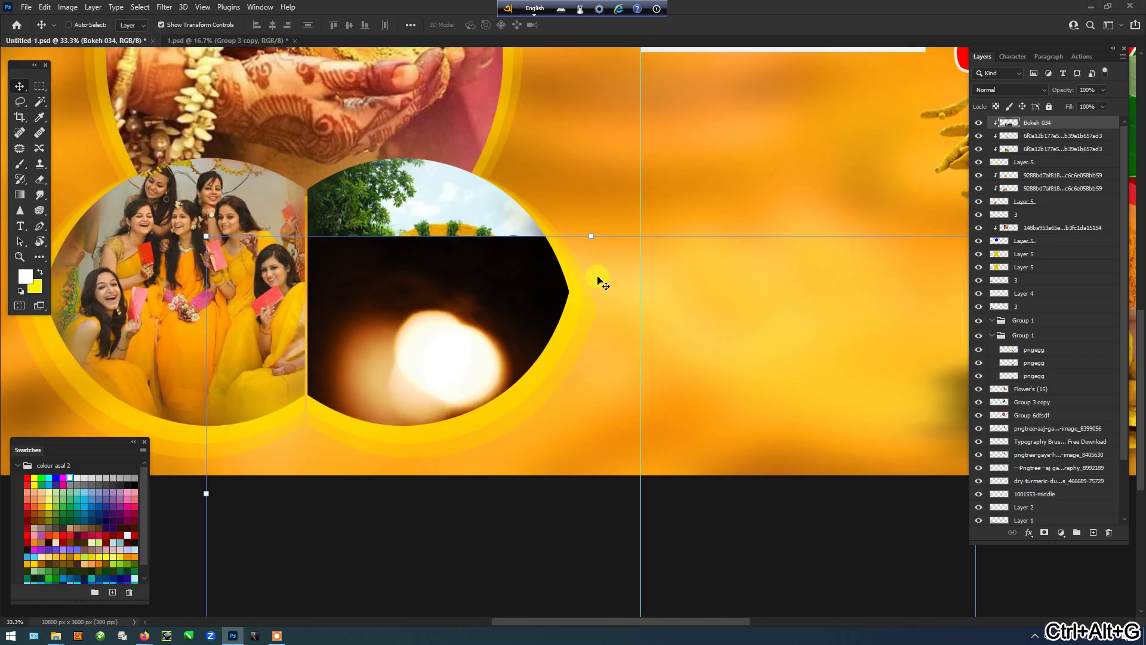
Step: Rotate the bokeh image 180° and move it so its bright glow sits at the yellow shape's lower edge
{"action": "key", "text": "ctrl+t"}
{"action": "right_click", "coordinate": [565, 296]}
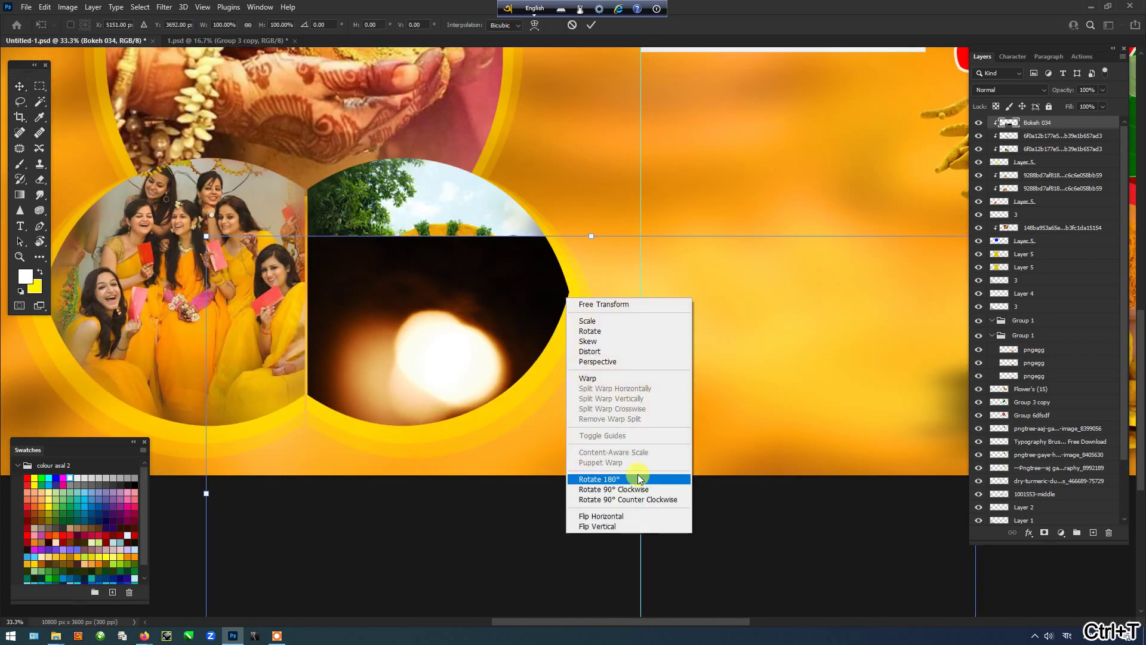
{"action": "left_click", "coordinate": [599, 479]}
{"action": "scroll", "coordinate": [593, 366], "scroll_direction": "down", "scroll_amount": 3}
{"action": "left_click_drag", "start_coordinate": [704, 460], "coordinate": [566, 366]}
{"action": "scroll", "coordinate": [530, 354], "scroll_direction": "up", "scroll_amount": 5}
{"action": "key", "text": "Return"}
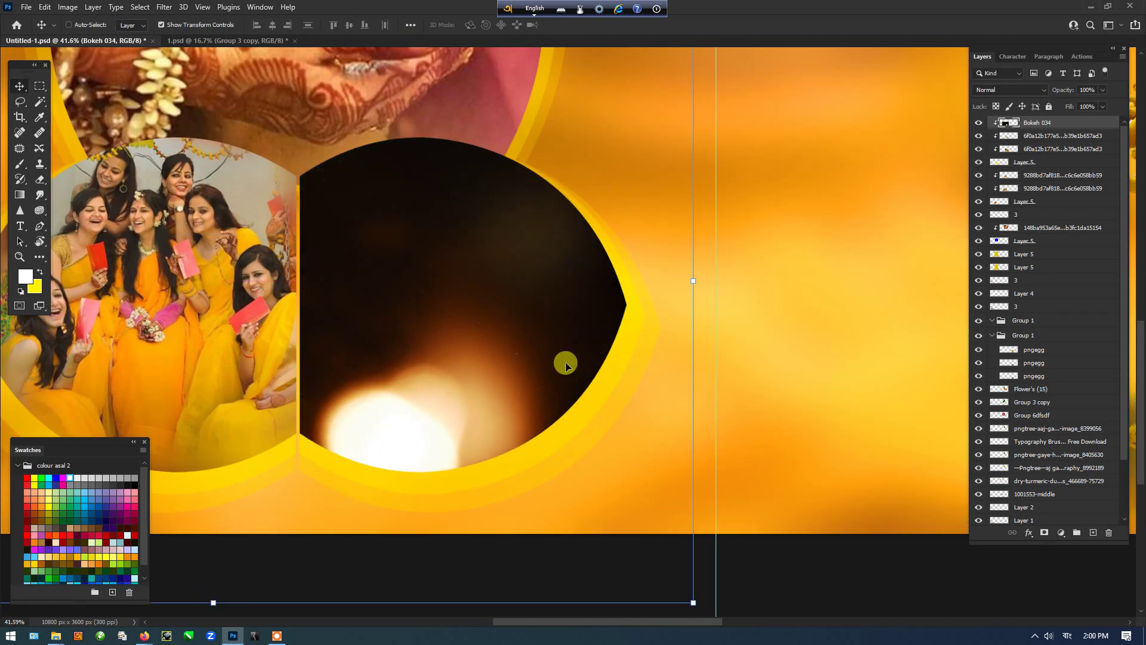
Step: Set the bokeh image's blend mode to Screen and release its clipping mask
{"action": "scroll", "coordinate": [566, 366], "scroll_direction": "down", "scroll_amount": 3}
{"action": "left_click", "coordinate": [1014, 90]}
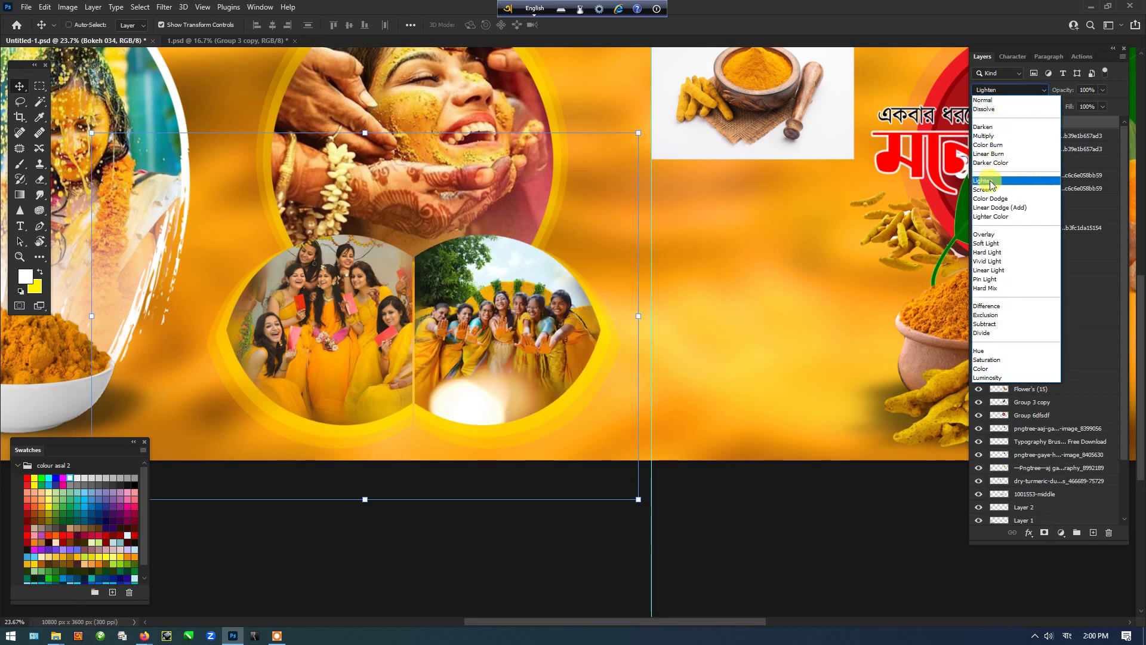
{"action": "left_click", "coordinate": [992, 190]}
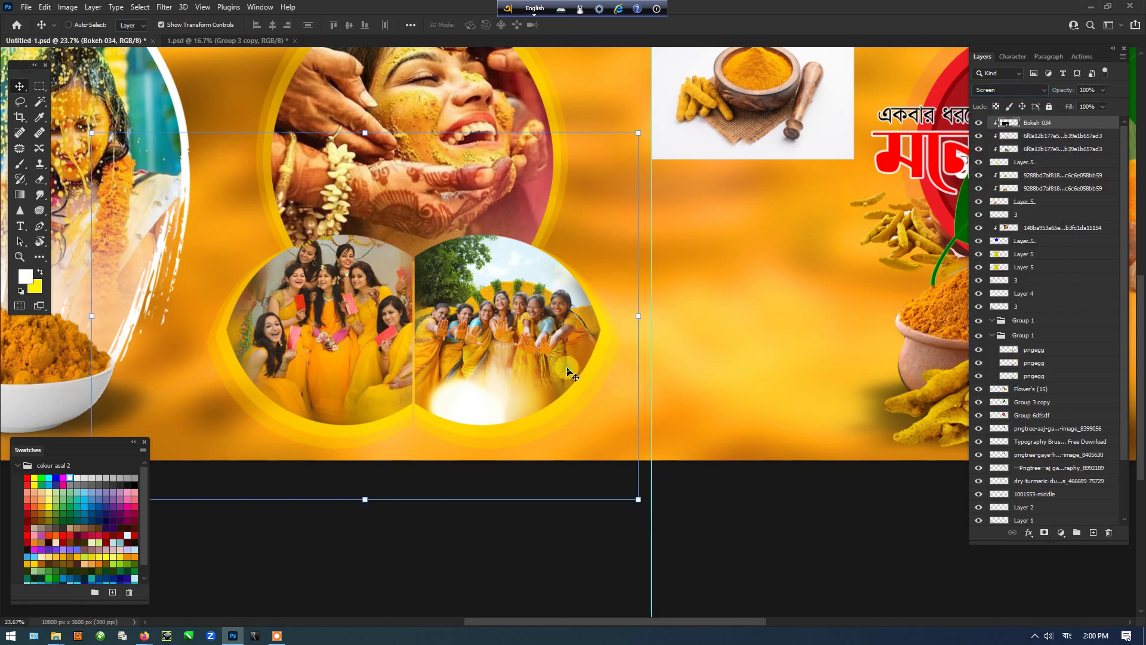
{"action": "scroll", "coordinate": [572, 374], "scroll_direction": "up", "scroll_amount": 2}
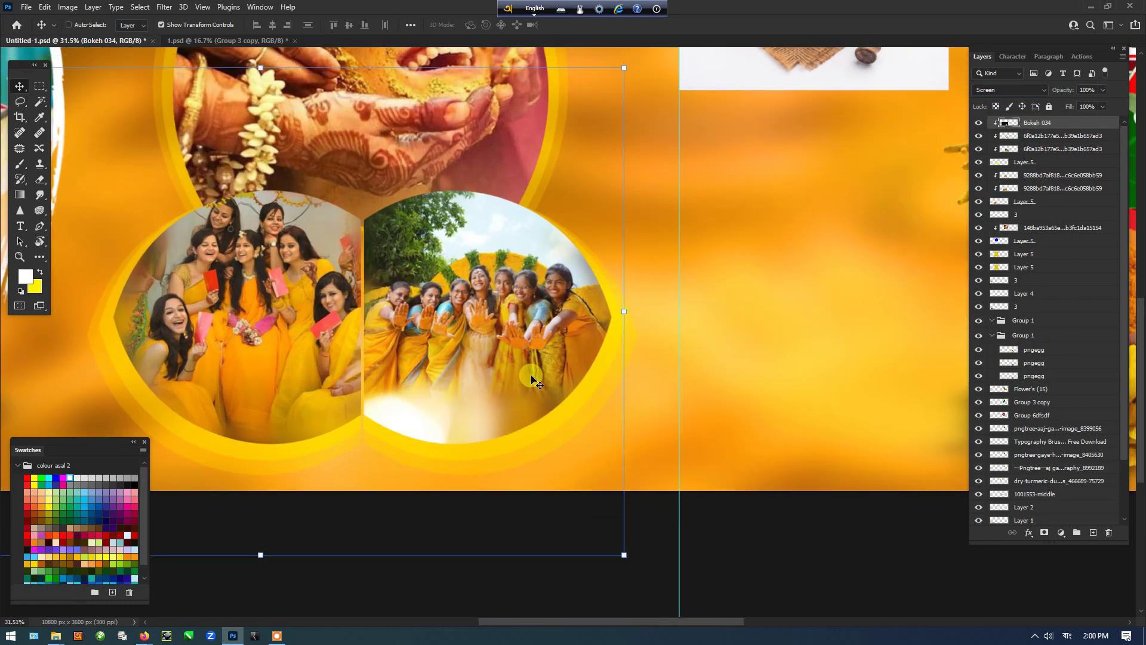
{"action": "key", "text": "ctrl+shift"}
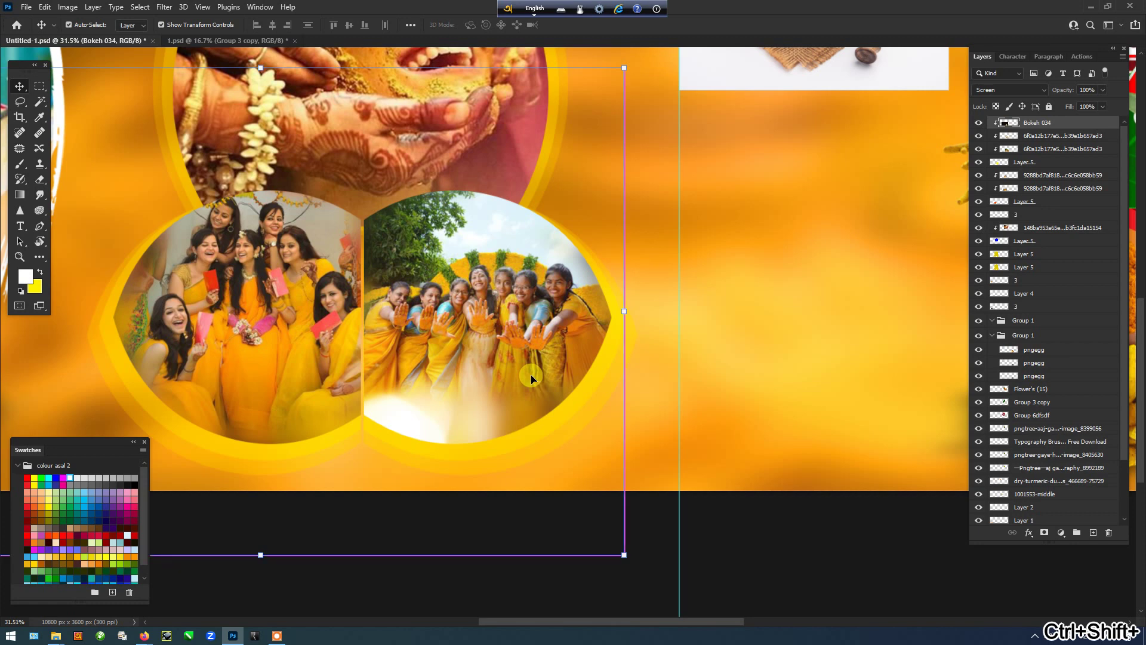
{"action": "key", "text": "ctrl+alt+g"}
Step: Shift the bokeh glow slightly down and to the left so it shines beneath the photo cluster
{"action": "key", "text": "Tab"}
{"action": "scroll", "coordinate": [534, 370], "scroll_direction": "down", "scroll_amount": 2}
{"action": "left_click_drag", "start_coordinate": [537, 363], "coordinate": [530, 365]}
{"action": "key", "text": "Tab"}
{"action": "scroll", "coordinate": [530, 365], "scroll_direction": "down", "scroll_amount": 2}
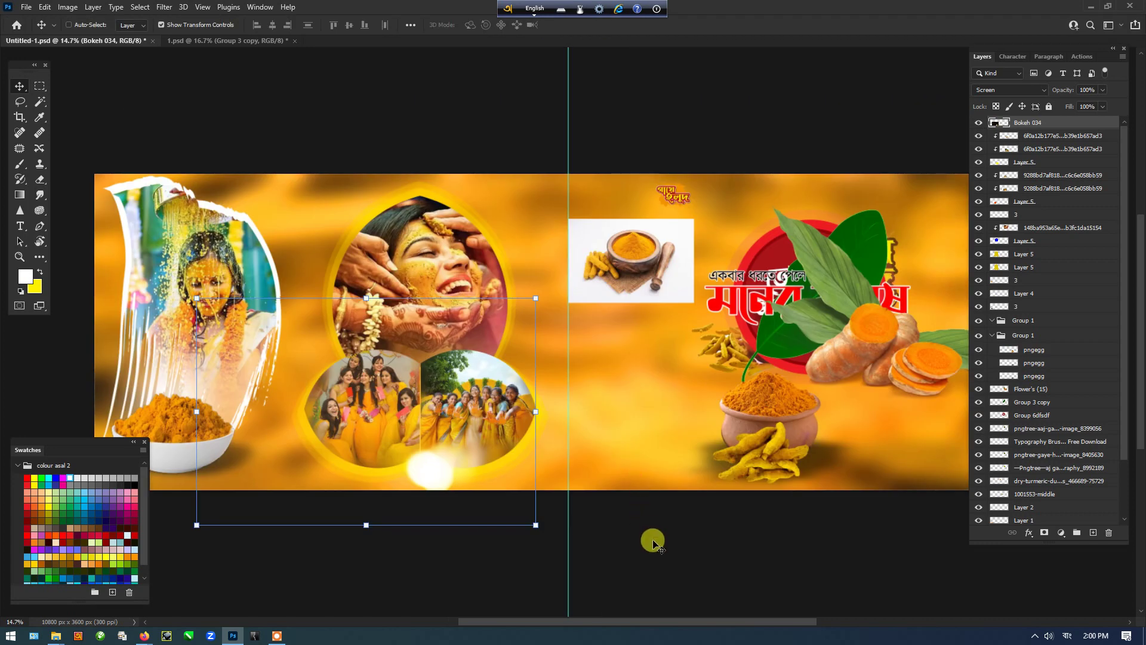
Step: Deselect the bokeh image and review the glow on the whole spread
{"action": "left_click", "coordinate": [653, 540]}
{"action": "key", "text": "Tab"}
{"action": "scroll", "coordinate": [446, 468], "scroll_direction": "up", "scroll_amount": 1}
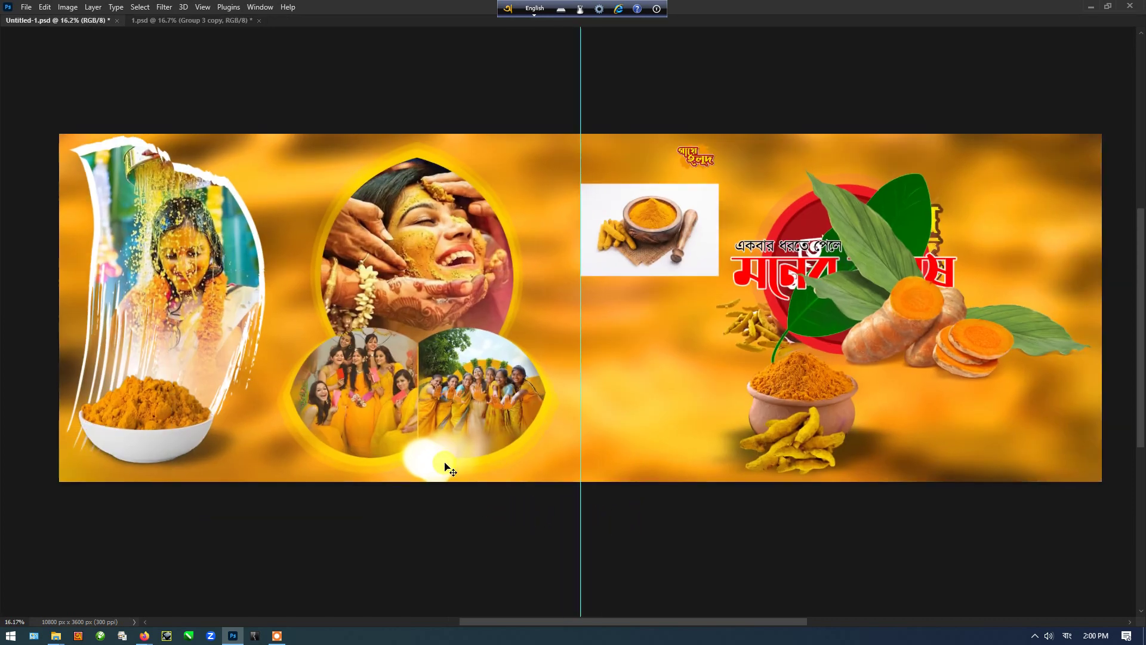
{"action": "left_click", "coordinate": [446, 467]}
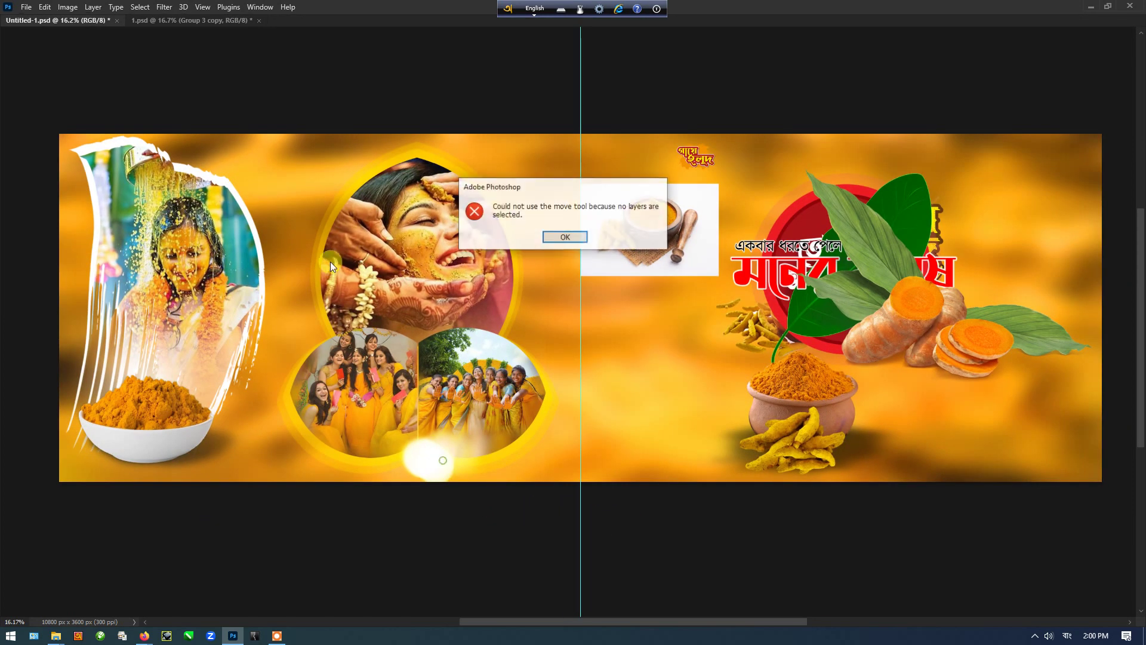
Step: Duplicate the bokeh glow into the upper gap between the portrait and the photo cluster, stacked behind the photos
{"action": "left_click", "coordinate": [570, 238]}
{"action": "left_click", "coordinate": [470, 463]}
{"action": "left_click_drag", "start_coordinate": [545, 520], "coordinate": [761, 404]}
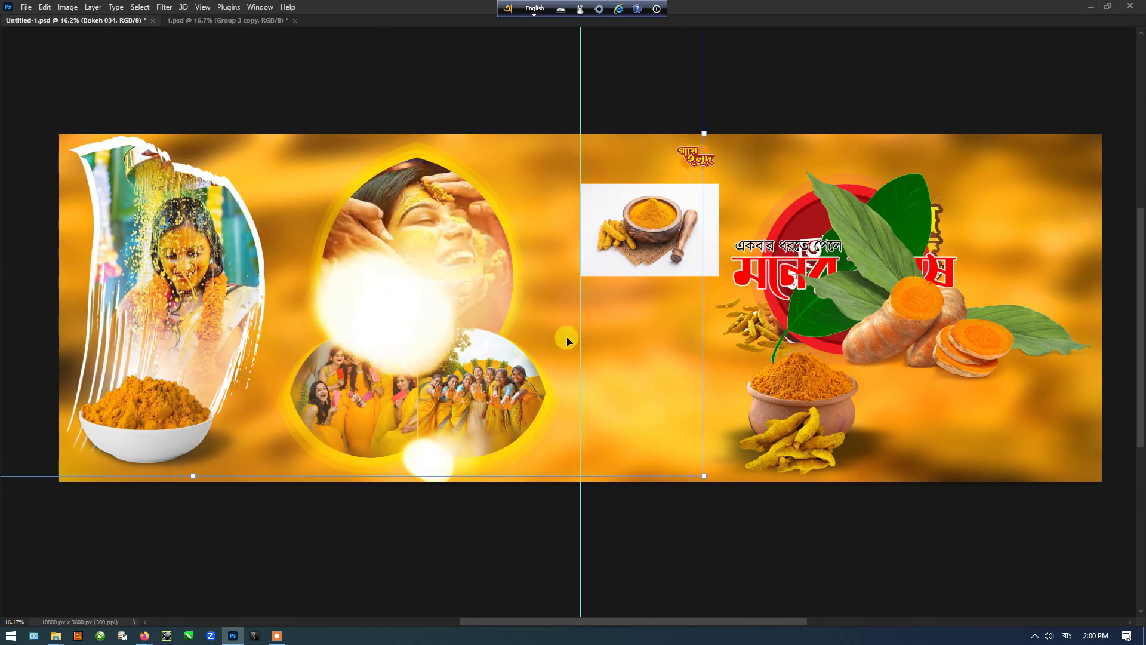
{"action": "left_click_drag", "start_coordinate": [567, 336], "coordinate": [472, 225]}
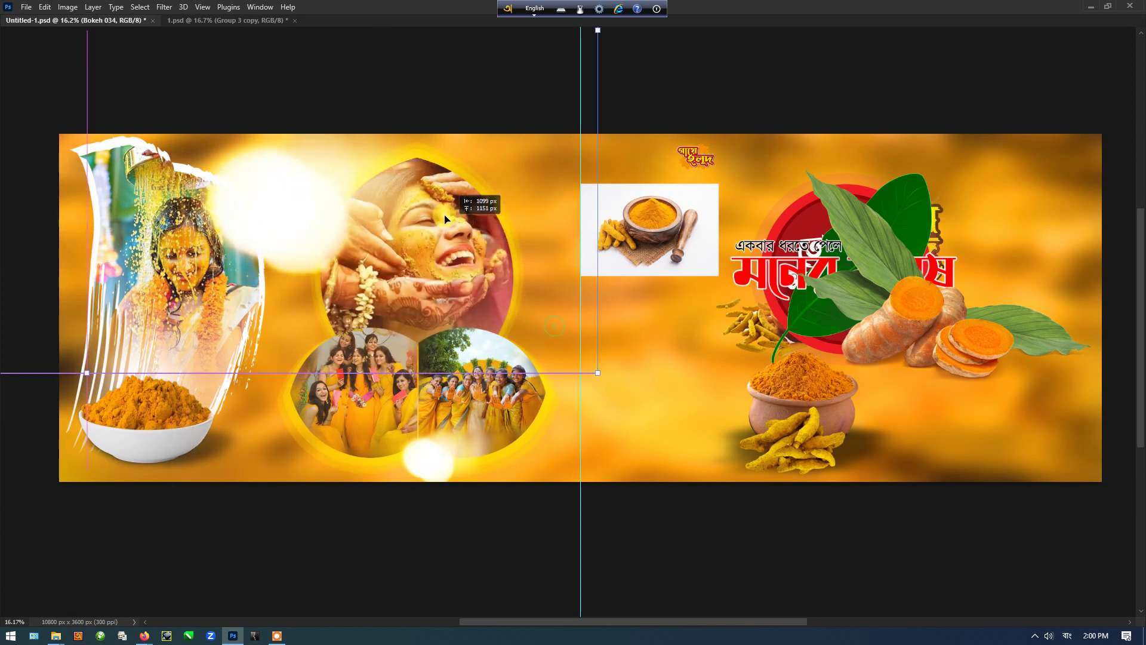
{"action": "left_click", "coordinate": [433, 180], "text": "ctrl"}
{"action": "key", "text": "ctrl+z"}
{"action": "left_click", "coordinate": [277, 181], "text": "ctrl"}
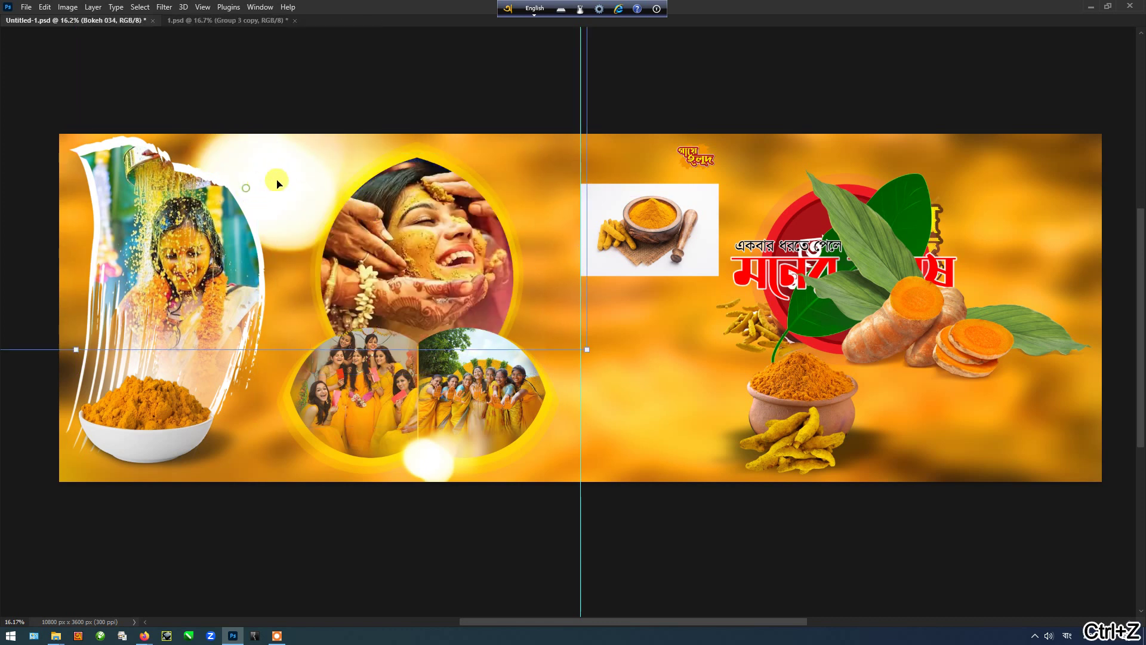
Step: Shrink the bokeh copy to a small light spot near the upper edge between the portrait and the photo cluster
{"action": "left_click_drag", "start_coordinate": [276, 181], "coordinate": [494, 209]}
{"action": "key", "text": "ctrl+z"}
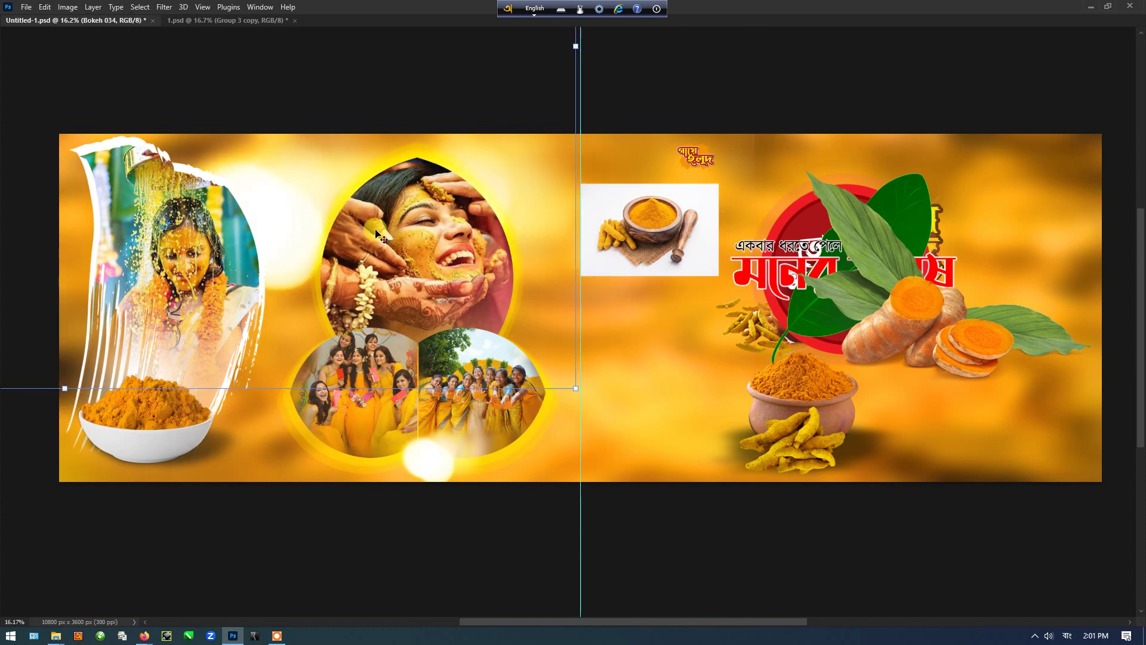
{"action": "left_click_drag", "start_coordinate": [587, 395], "coordinate": [481, 247]}
{"action": "key", "text": "ctrl+z"}
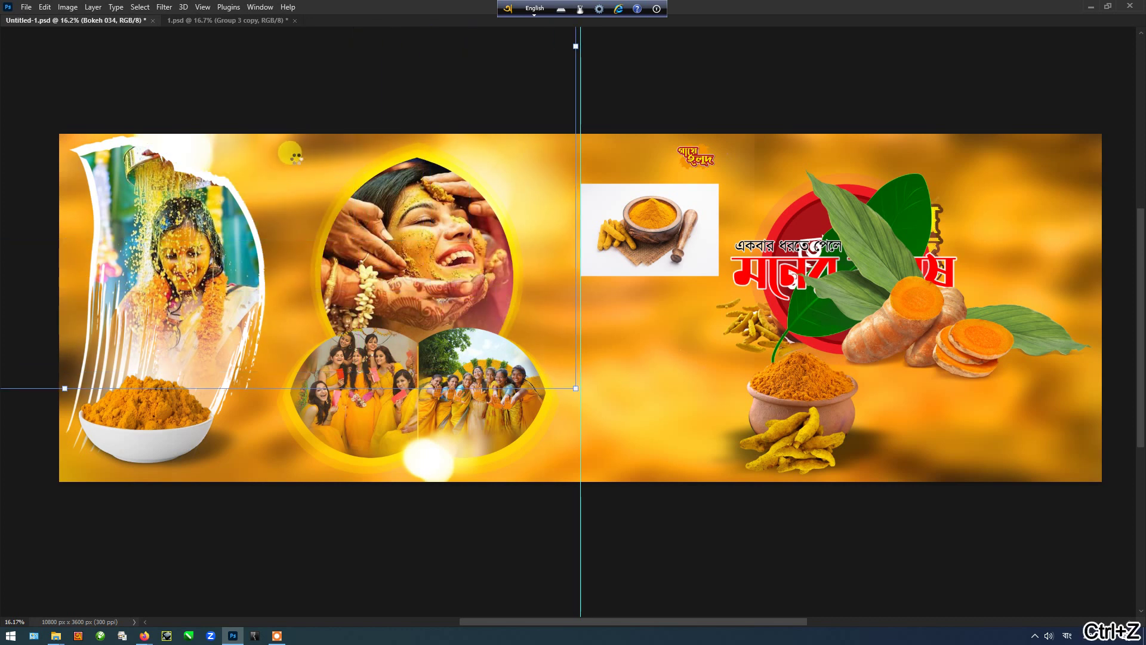
{"action": "left_click_drag", "start_coordinate": [576, 388], "coordinate": [352, 157]}
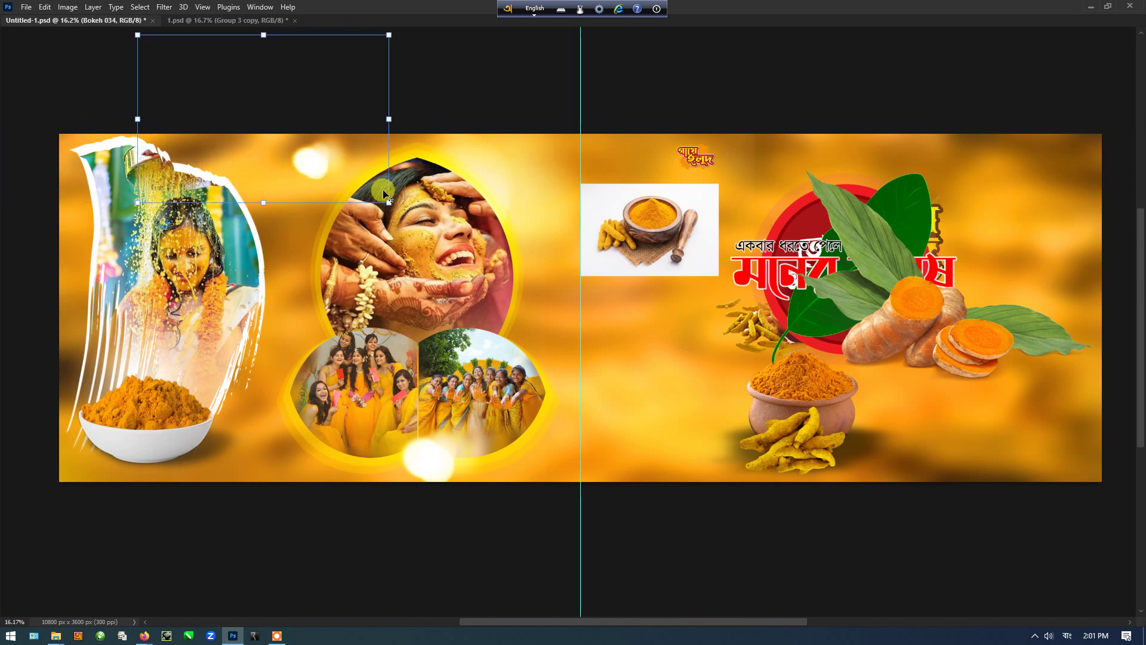
Step: Add three more bokeh copies in varied sizes around the small light spot between the portrait and the cluster
{"action": "left_click_drag", "start_coordinate": [385, 202], "coordinate": [327, 161]}
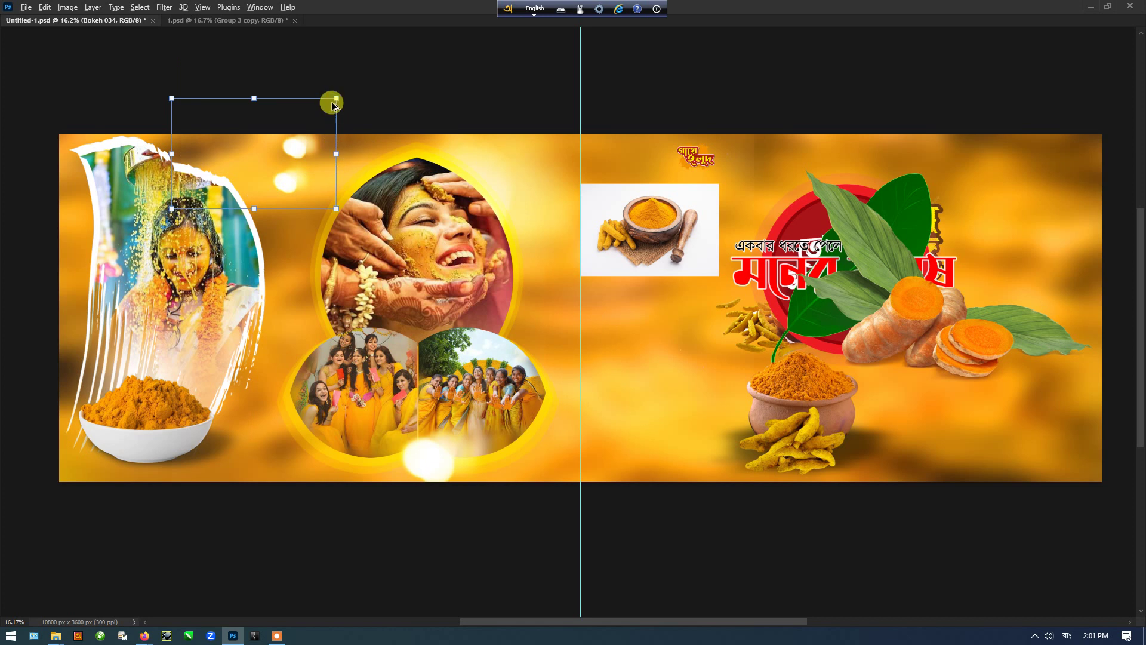
{"action": "left_click_drag", "start_coordinate": [332, 103], "coordinate": [291, 74]}
{"action": "key", "text": "Return"}
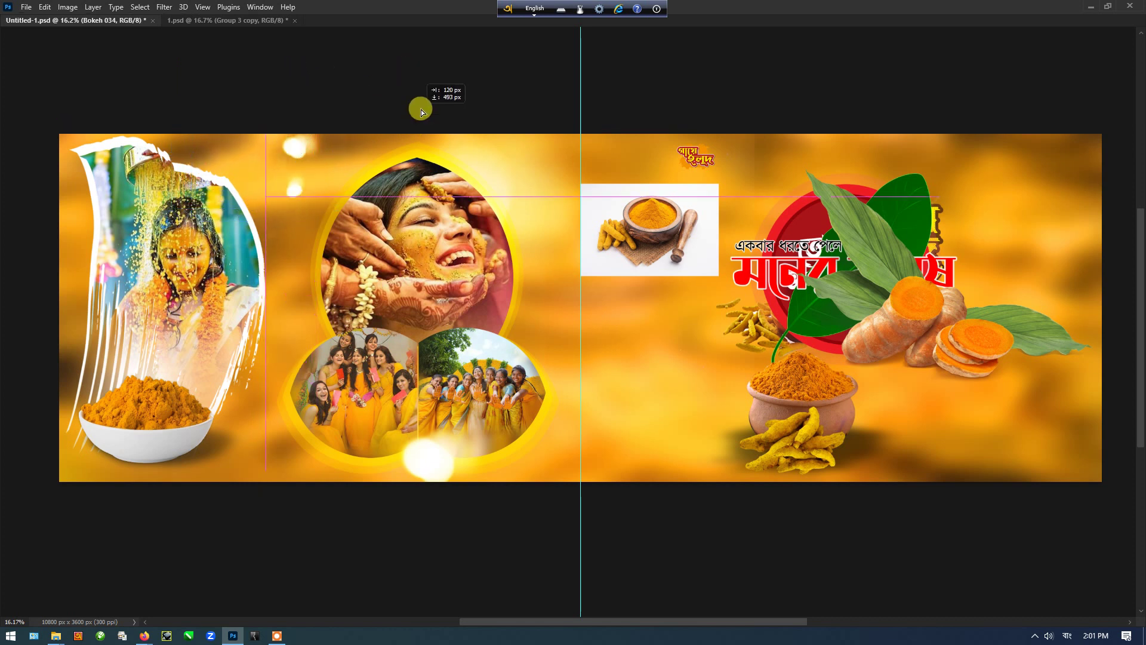
{"action": "left_click_drag", "start_coordinate": [429, 106], "coordinate": [405, 108]}
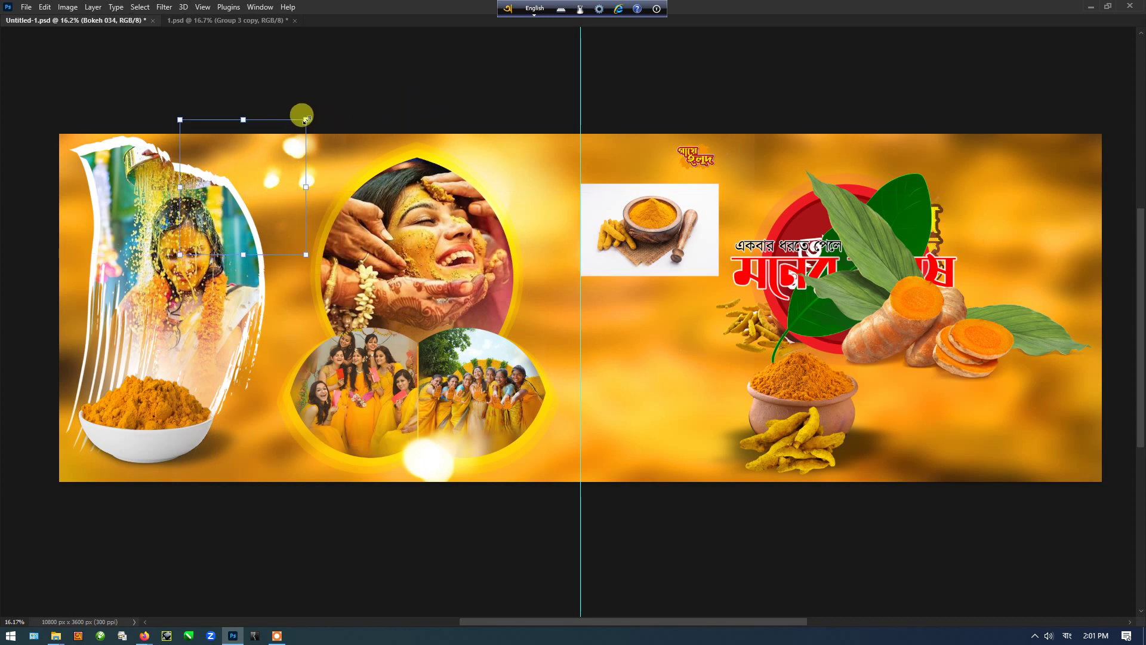
{"action": "left_click_drag", "start_coordinate": [306, 120], "coordinate": [404, 135]}
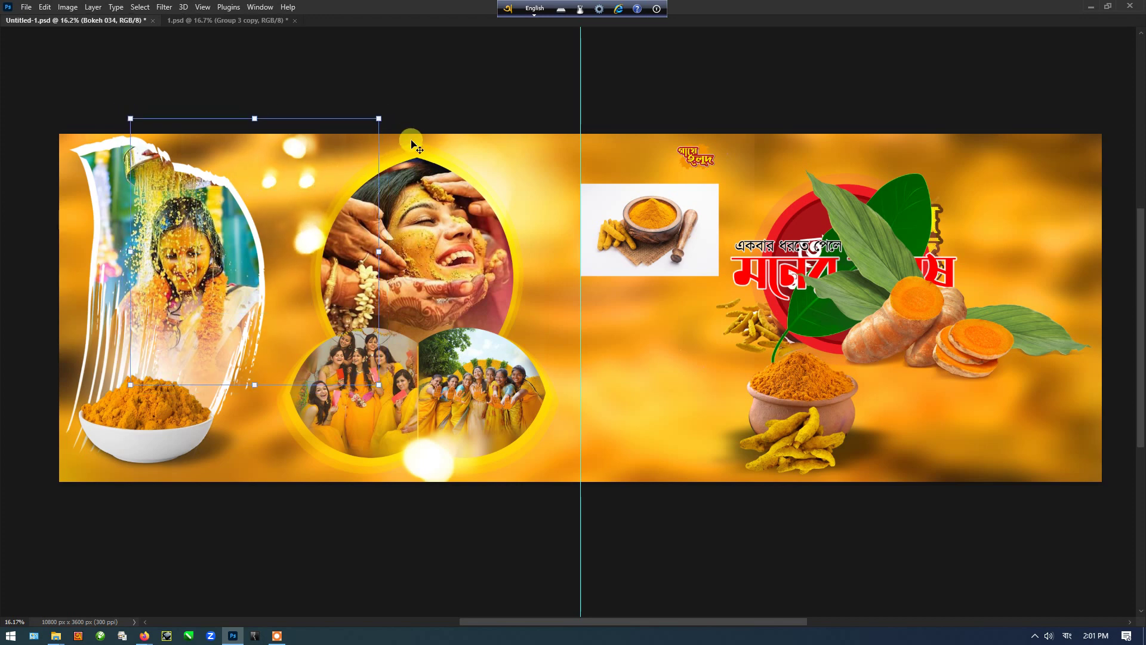
Step: Shift the lowest new bokeh copy to Hue +15 and Saturation +10, lower its lightness slightly, and deselect it
{"action": "key", "text": "ctrl+u"}
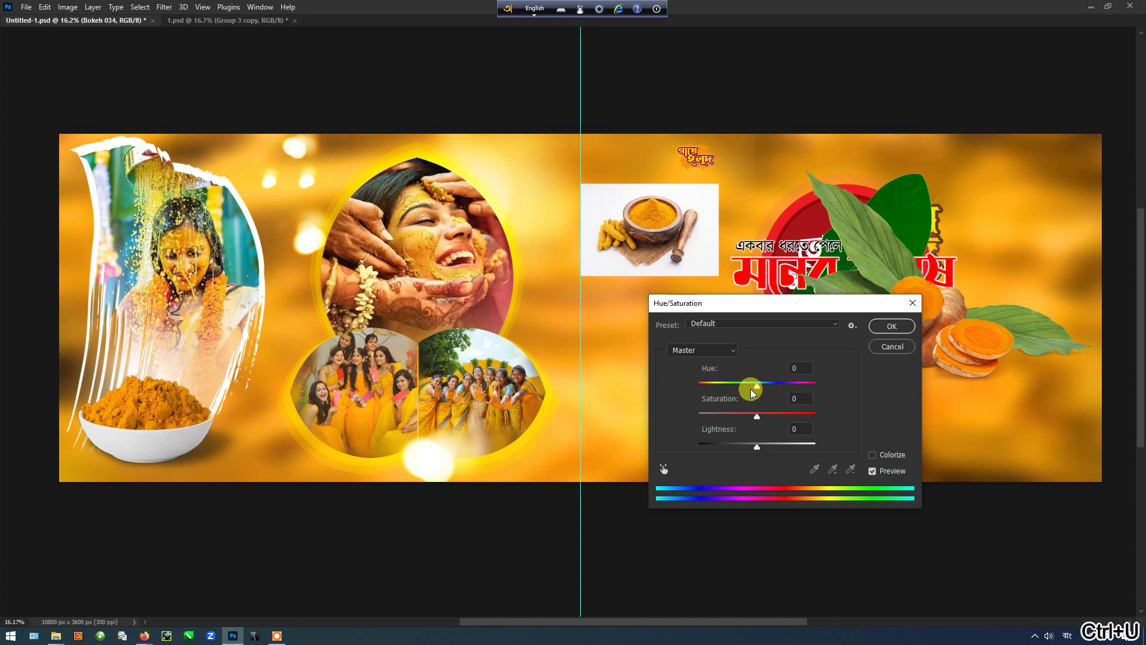
{"action": "mouse_move", "coordinate": [756, 386]}
{"action": "left_mouse_down"}
{"action": "mouse_move", "coordinate": [728, 385]}
{"action": "mouse_move", "coordinate": [779, 386]}
{"action": "mouse_move", "coordinate": [763, 391]}
{"action": "left_mouse_up"}
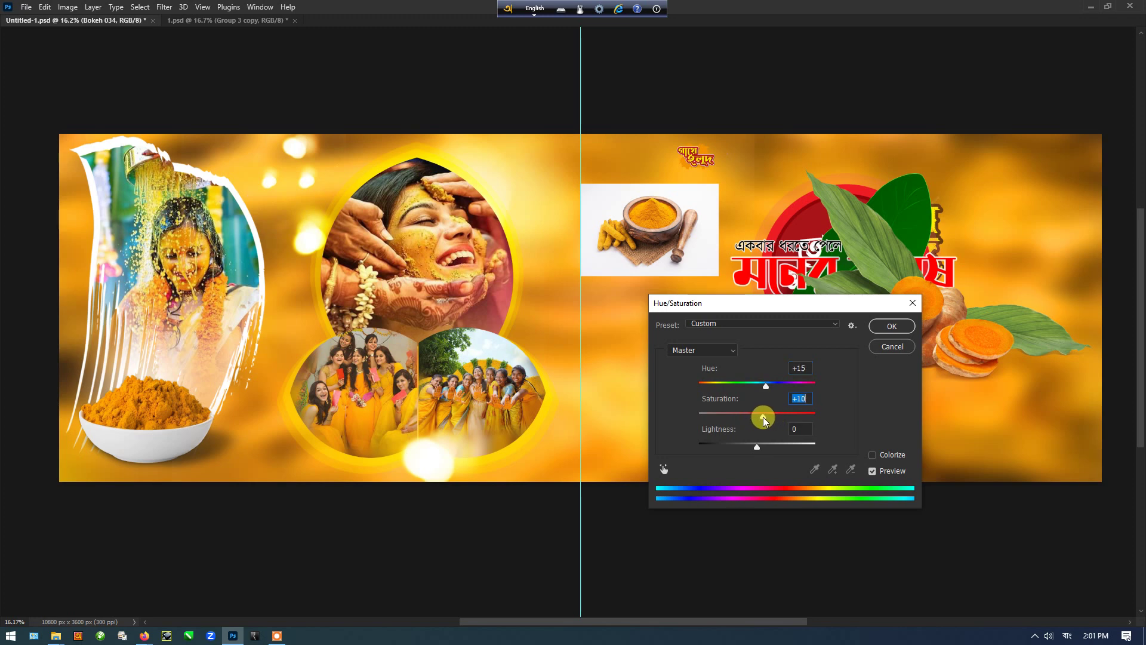
{"action": "left_click_drag", "start_coordinate": [756, 446], "coordinate": [746, 443]}
{"action": "left_click", "coordinate": [869, 328]}
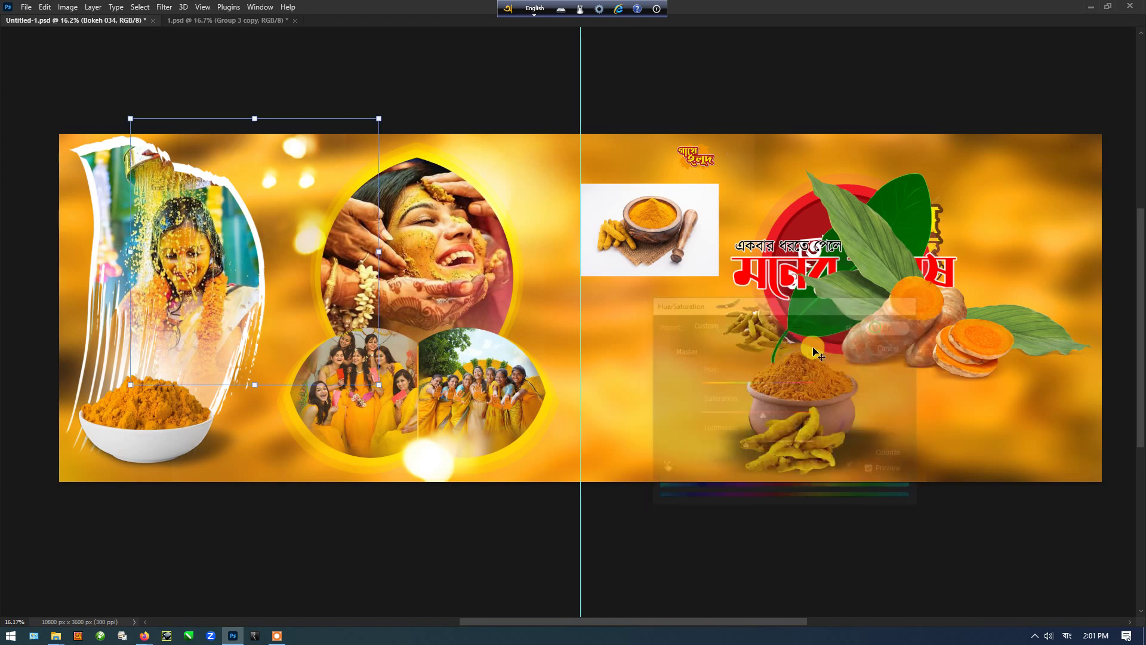
{"action": "key", "text": "Tab"}
{"action": "key", "text": "Tab"}
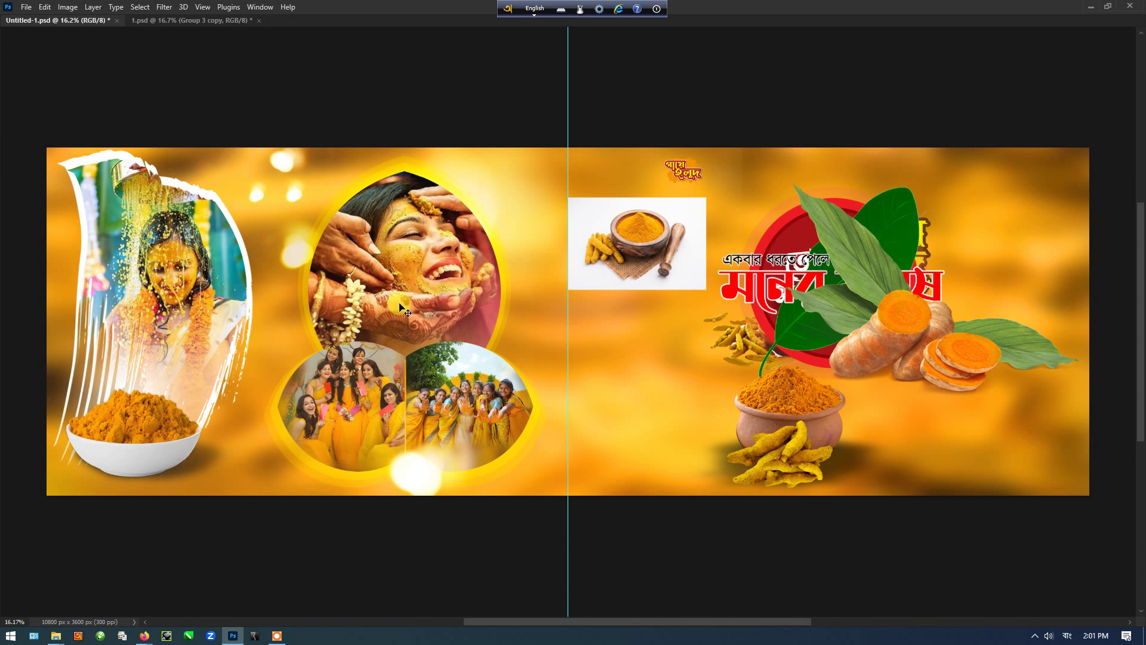
Step: Move the "গায়ে হলুদ" title to the upper area between the photo cluster and the center guide, enlarge it and rotate it clockwise
{"action": "scroll", "coordinate": [400, 305], "scroll_direction": "up", "scroll_amount": 1}
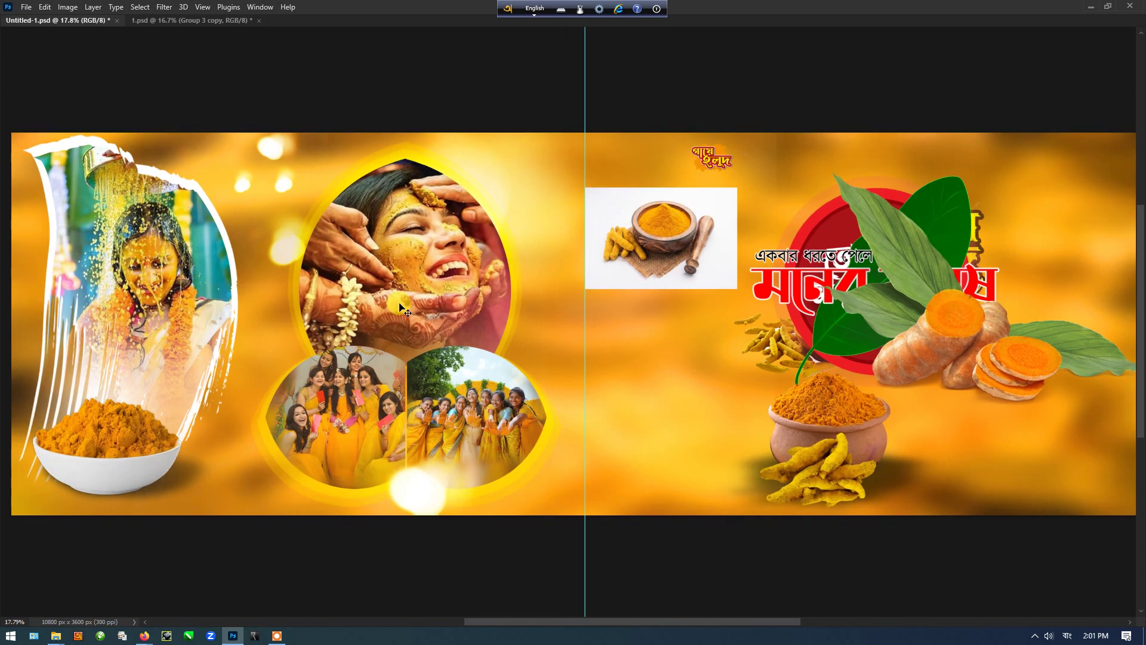
{"action": "left_click_drag", "start_coordinate": [722, 161], "coordinate": [576, 143]}
{"action": "scroll", "coordinate": [576, 144], "scroll_direction": "up", "scroll_amount": 3}
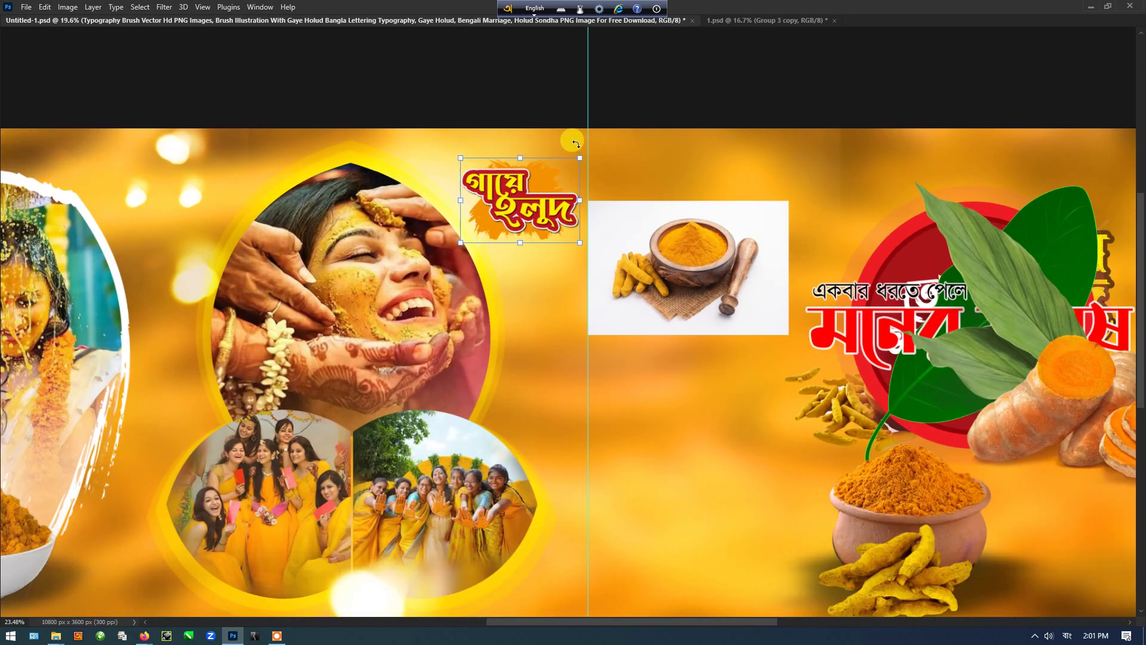
{"action": "left_click_drag", "start_coordinate": [542, 198], "coordinate": [521, 195]}
{"action": "left_click_drag", "start_coordinate": [571, 287], "coordinate": [538, 326]}
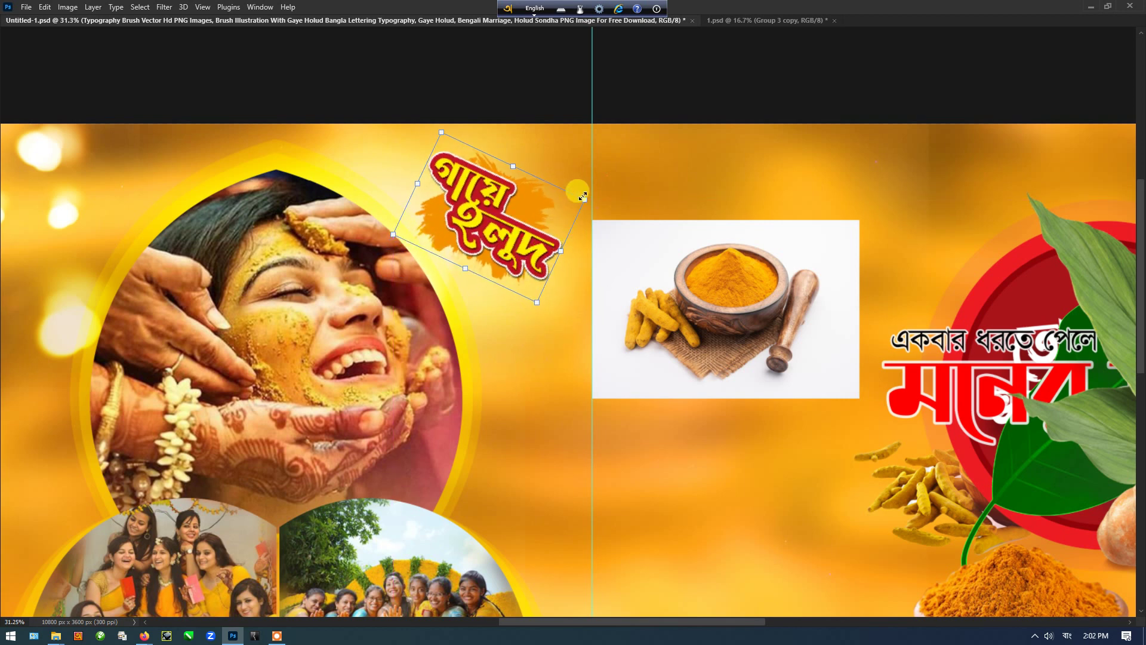
{"action": "left_click_drag", "start_coordinate": [582, 196], "coordinate": [598, 192]}
{"action": "key", "text": "Return"}
{"action": "scroll", "coordinate": [598, 192], "scroll_direction": "down", "scroll_amount": 2}
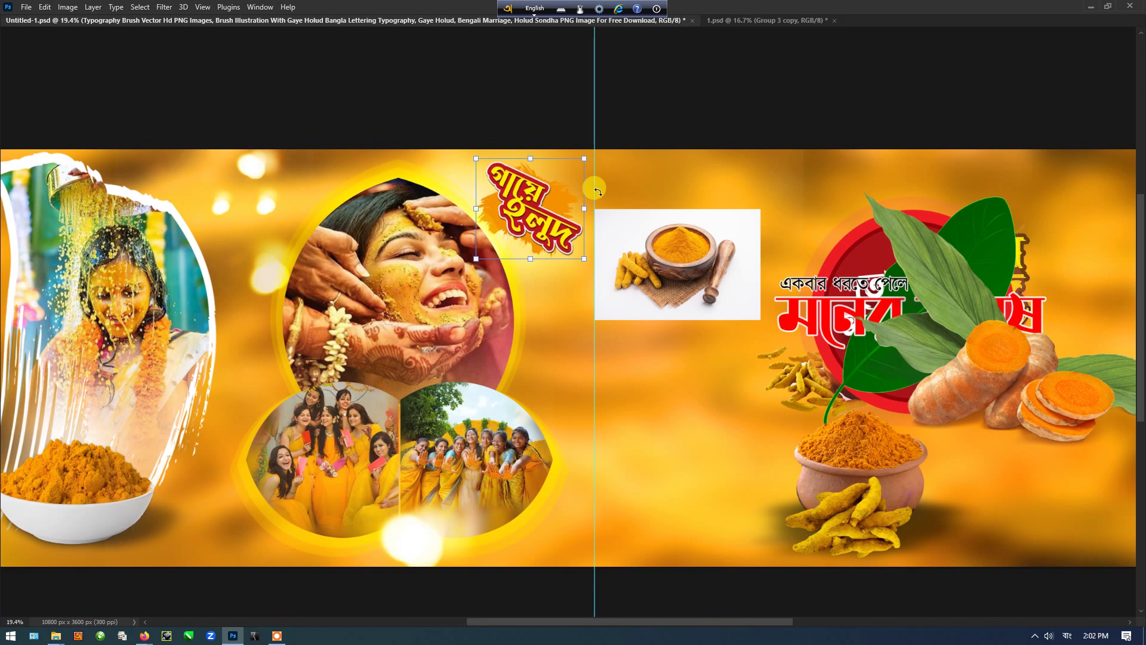
{"action": "key", "text": "Tab"}
{"action": "key", "text": "Tab"}
{"action": "key", "text": "Tab"}
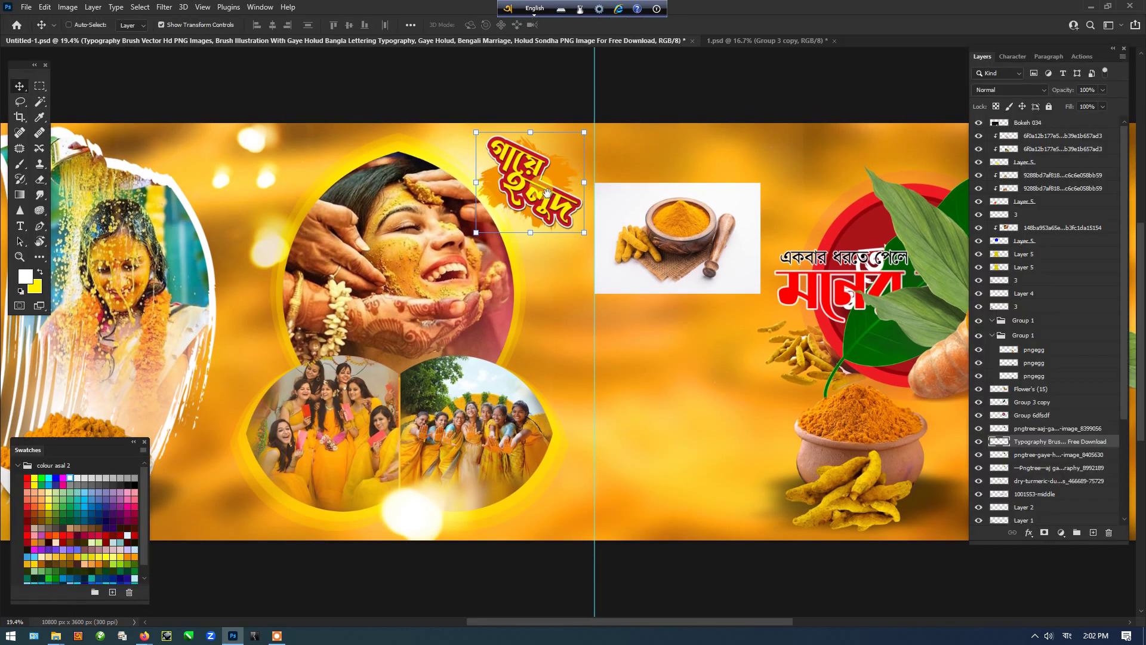
{"action": "key", "text": "shift+Down"}
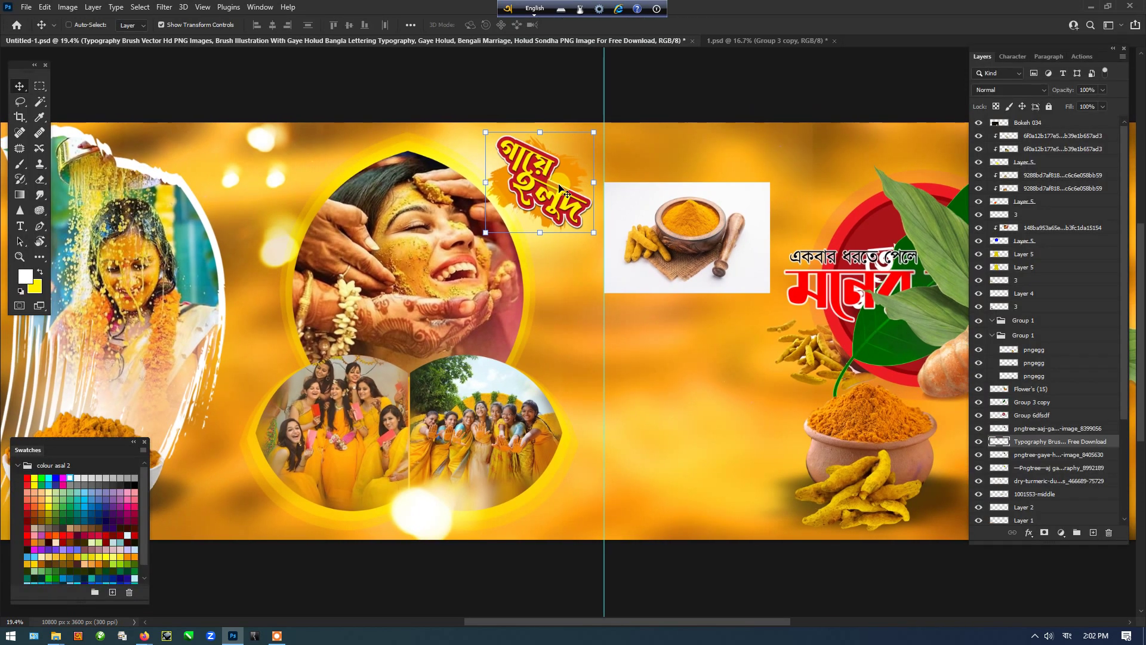
Step: Colorize the "গায়ে হলুদ" title yellow-green with Hue 59 and Saturation 69
{"action": "key", "text": "ctrl+u"}
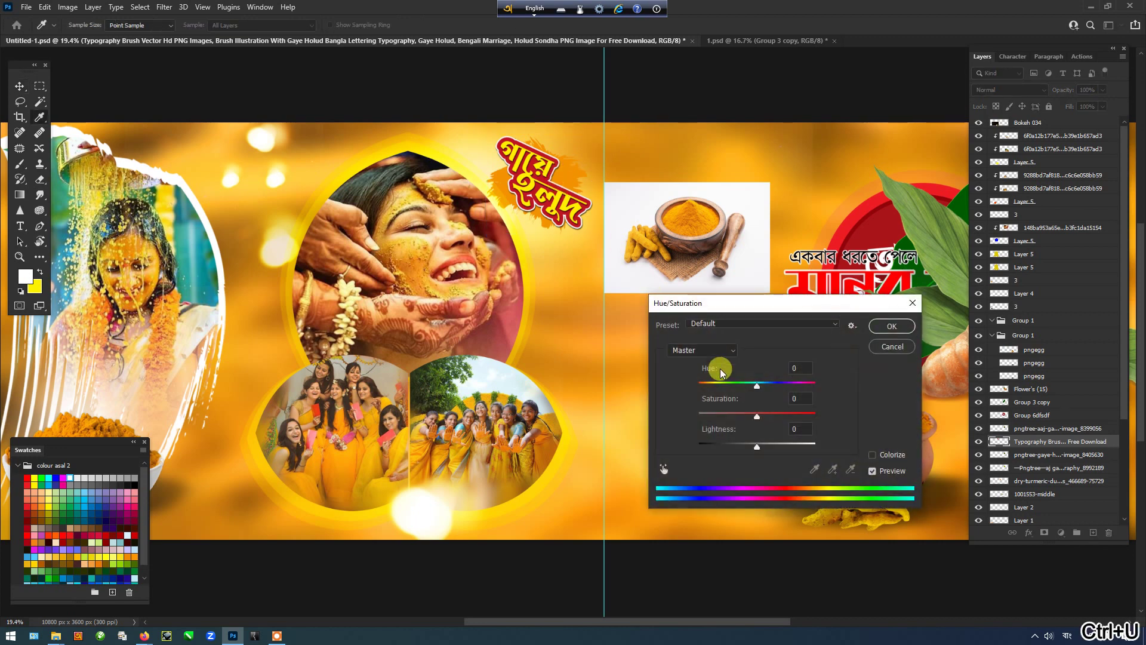
{"action": "left_click", "coordinate": [876, 456]}
{"action": "left_click_drag", "start_coordinate": [767, 416], "coordinate": [780, 415]}
{"action": "mouse_move", "coordinate": [699, 385]}
{"action": "left_mouse_down"}
{"action": "mouse_move", "coordinate": [764, 388]}
{"action": "mouse_move", "coordinate": [718, 383]}
{"action": "left_mouse_up"}
{"action": "left_click_drag", "start_coordinate": [754, 447], "coordinate": [758, 449]}
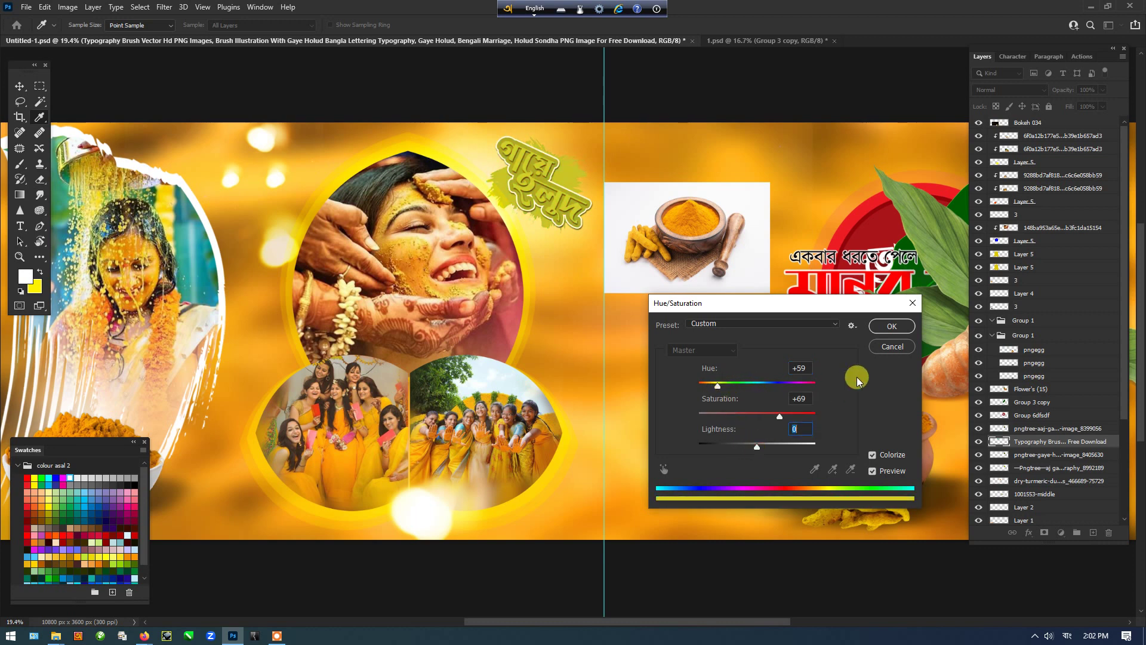
{"action": "left_click", "coordinate": [891, 326]}
Step: Boost the title's contrast with Curves, moving the black point inward and the white point to input 195, and nudge it right
{"action": "key", "text": "ctrl+m"}
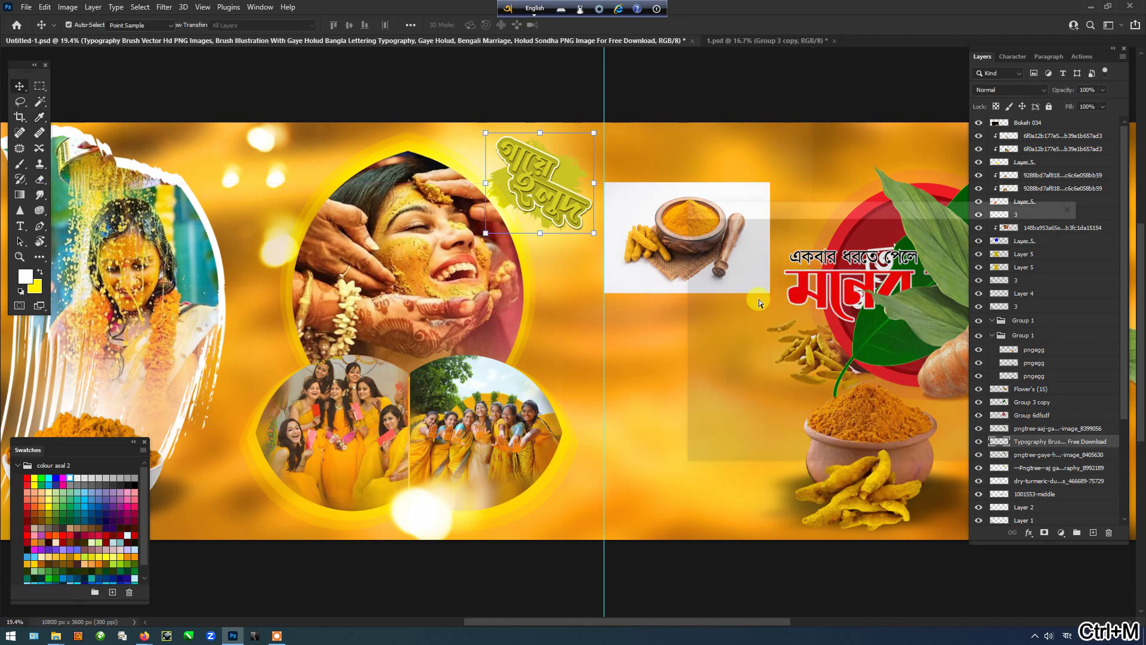
{"action": "left_click_drag", "start_coordinate": [745, 413], "coordinate": [792, 412]}
{"action": "left_click_drag", "start_coordinate": [893, 263], "coordinate": [860, 256]}
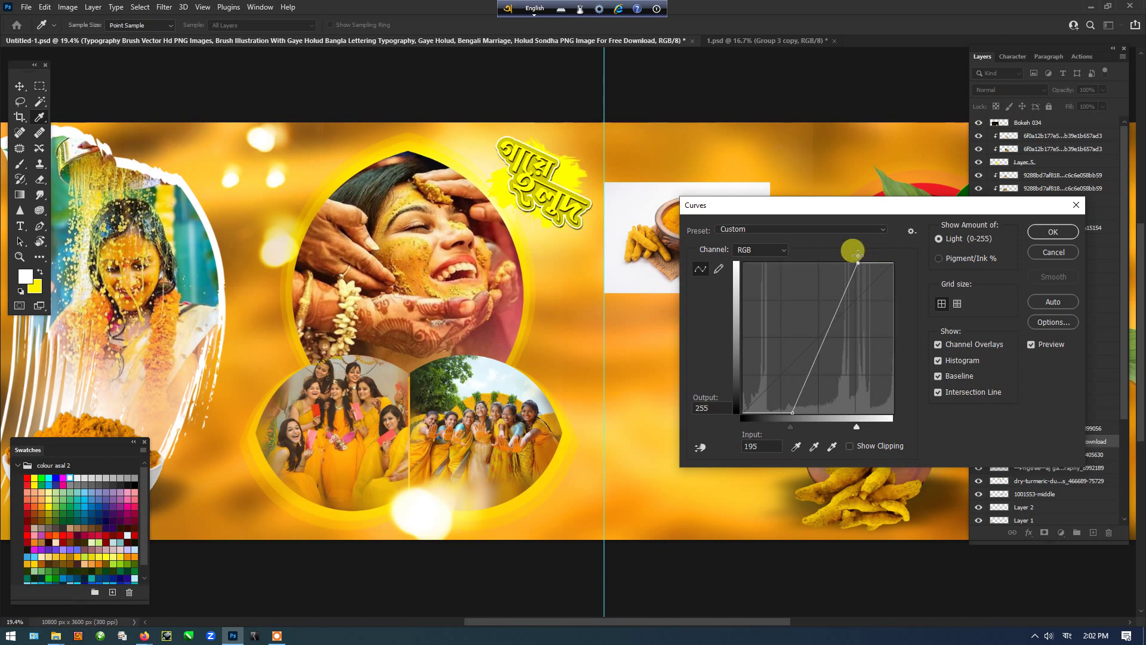
{"action": "key", "text": "Return"}
{"action": "key", "text": "shift+Right"}
{"action": "key", "text": "shift+Right"}
{"action": "key", "text": "shift+Right"}
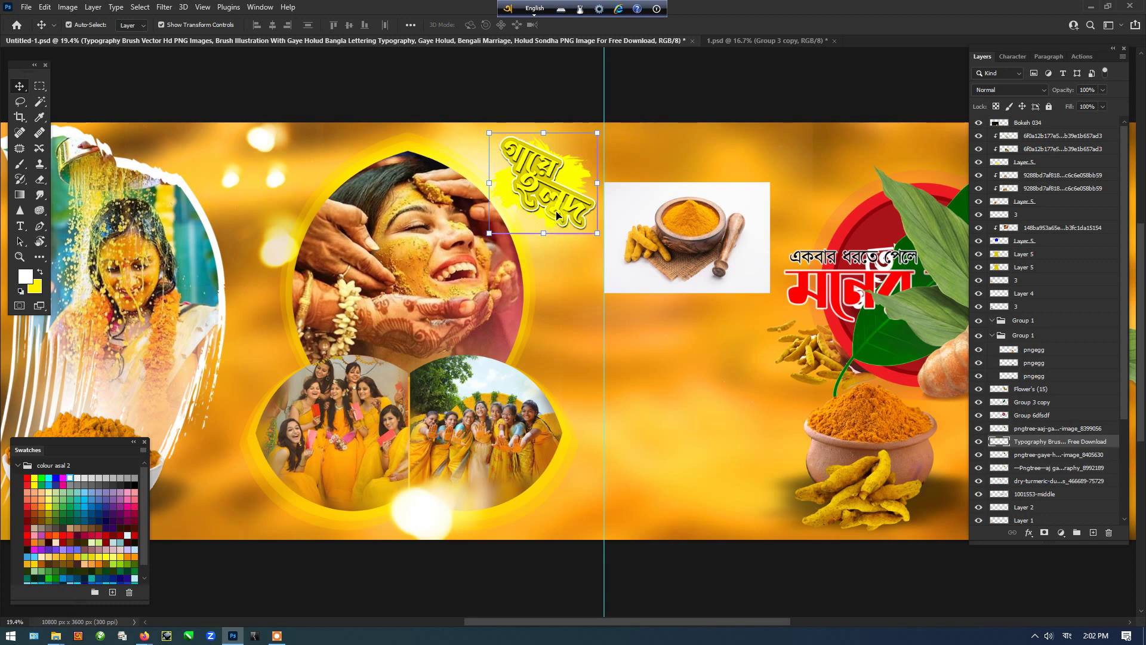
Step: Paint a soft orange-red glow over the title on a new layer and send that layer behind the title
{"action": "key", "text": "ctrl+alt+shift+n"}
{"action": "key", "text": "b"}
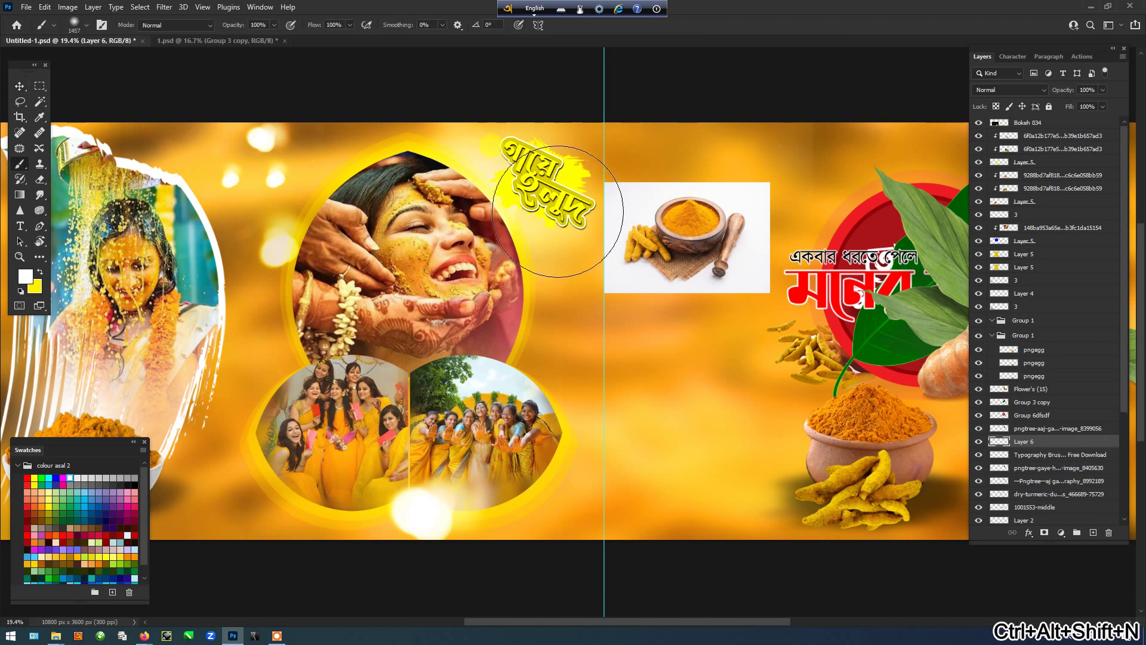
{"action": "left_click", "coordinate": [34, 506]}
{"action": "left_click", "coordinate": [540, 185]}
{"action": "left_click", "coordinate": [540, 185]}
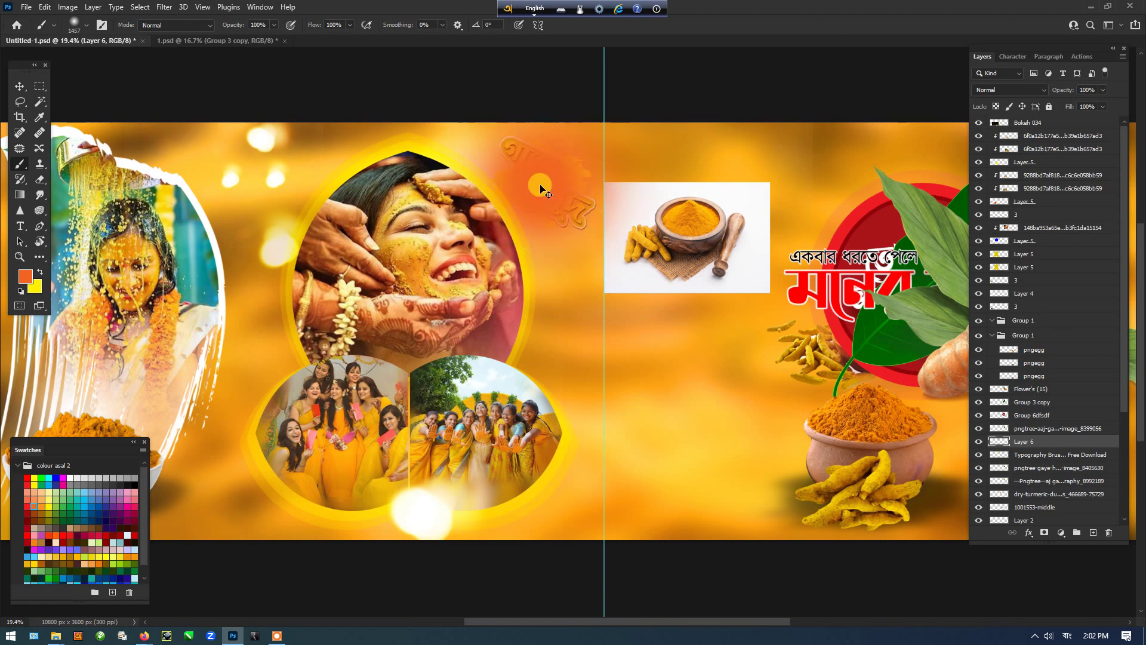
{"action": "key", "text": "ctrl+bracketleft"}
{"action": "key", "text": "v"}
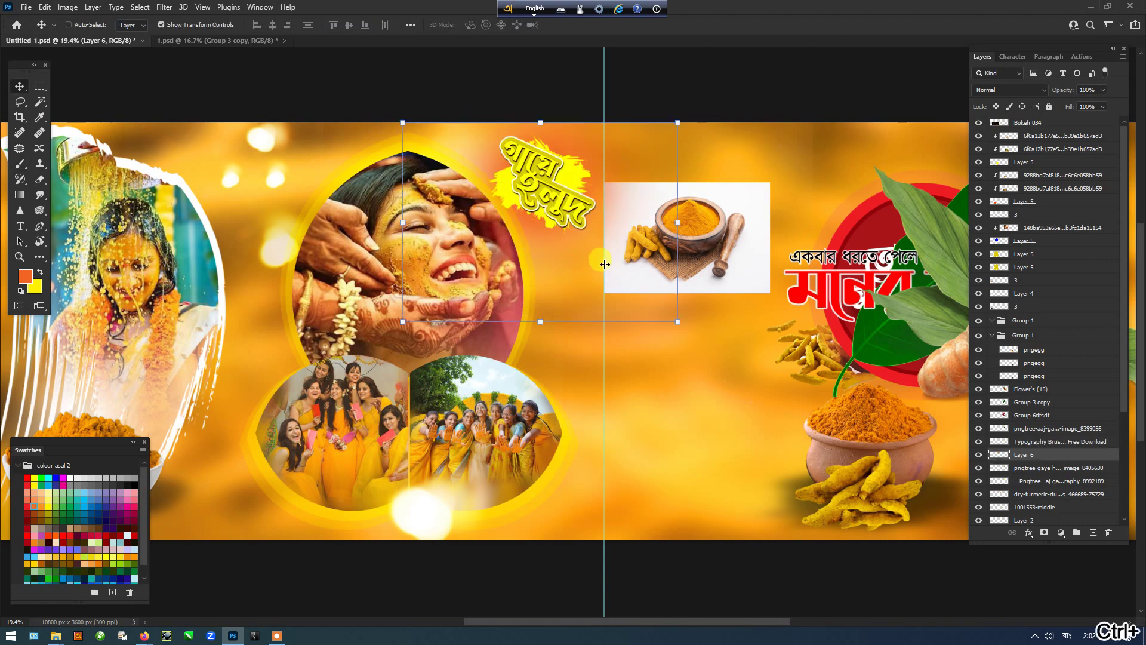
Step: Move the orange-red glow up to the canvas edge behind the title, toggling its visibility to compare
{"action": "mouse_move", "coordinate": [585, 239]}
{"action": "left_mouse_down"}
{"action": "mouse_move", "coordinate": [596, 210]}
{"action": "mouse_move", "coordinate": [600, 219]}
{"action": "left_mouse_up"}
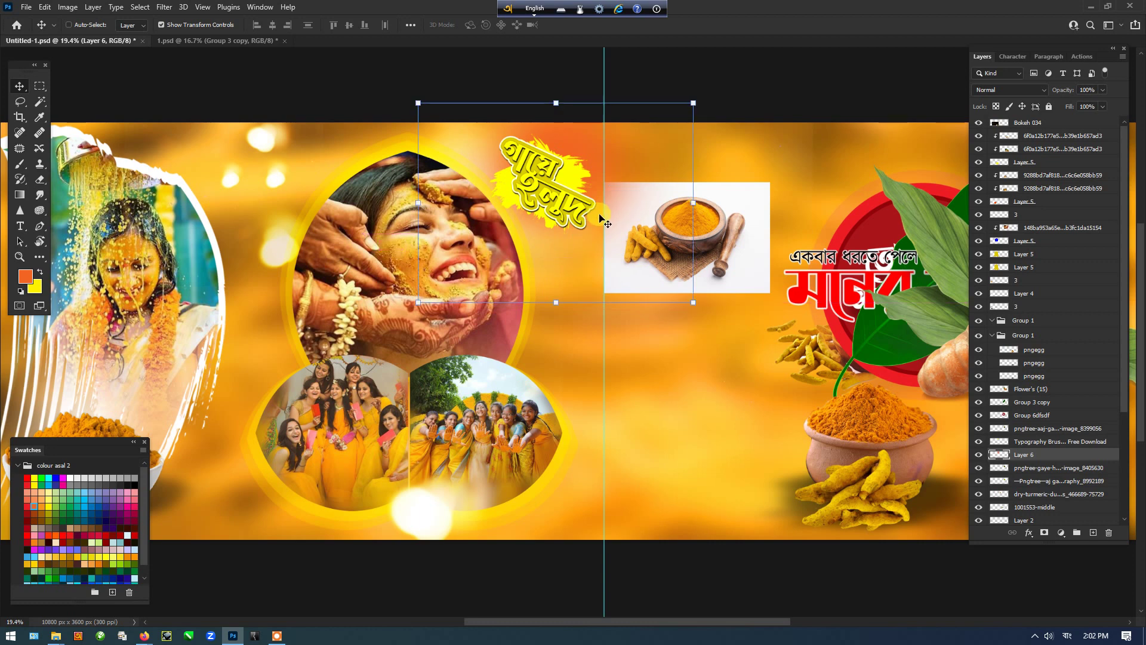
{"action": "left_click", "coordinate": [977, 455]}
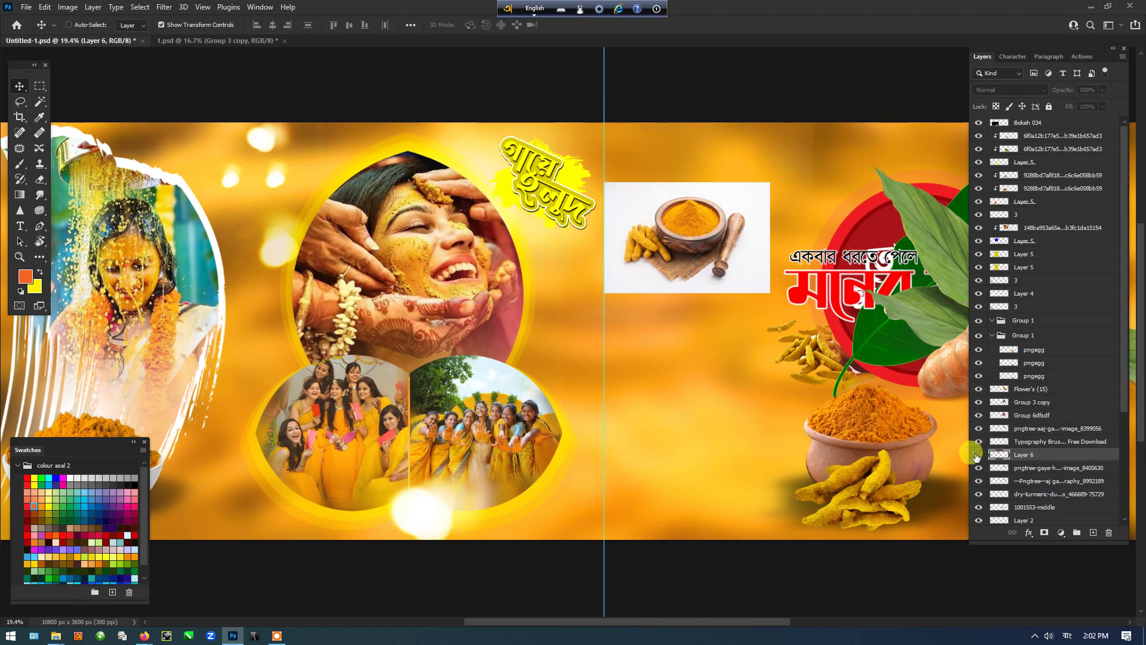
{"action": "left_click", "coordinate": [978, 456]}
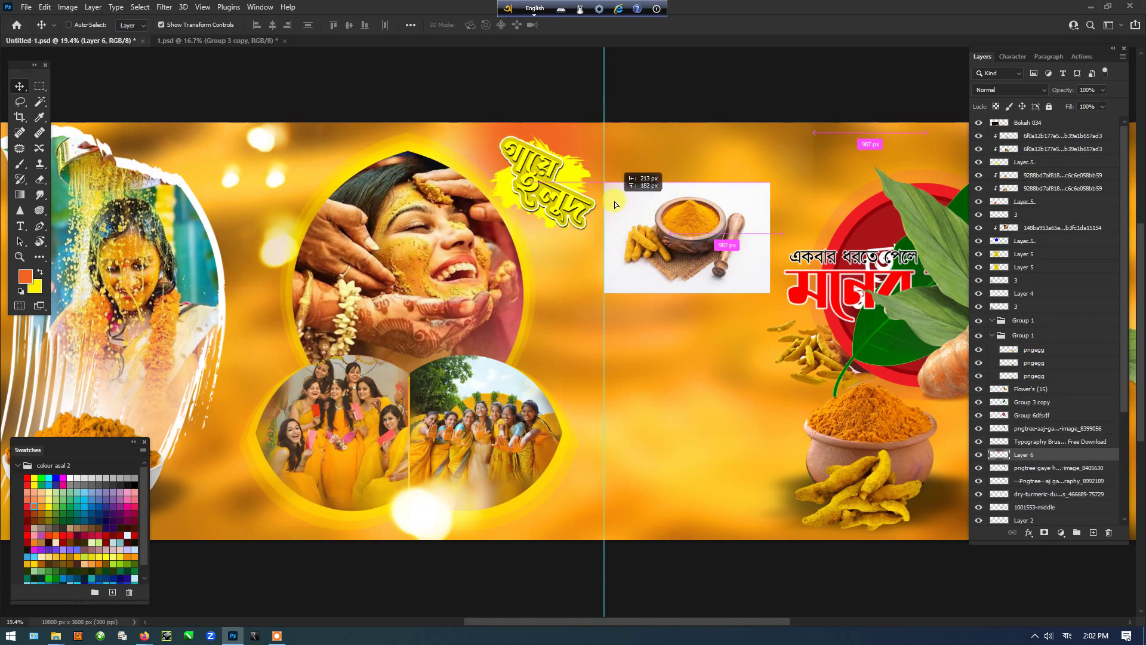
{"action": "key", "text": "ctrl"}
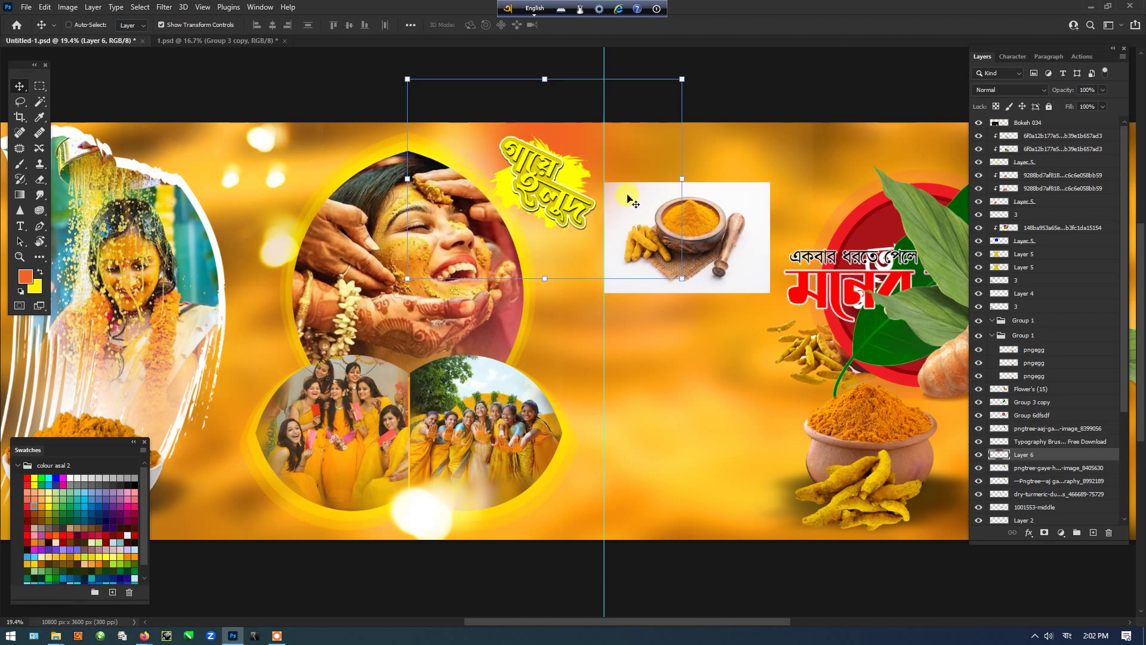
Step: Deselect the glow layer, hide the panels and bring the spread's right page into view
{"action": "key", "text": "Tab"}
{"action": "left_click", "coordinate": [723, 543]}
{"action": "scroll", "coordinate": [691, 501], "scroll_direction": "down", "scroll_amount": 2}
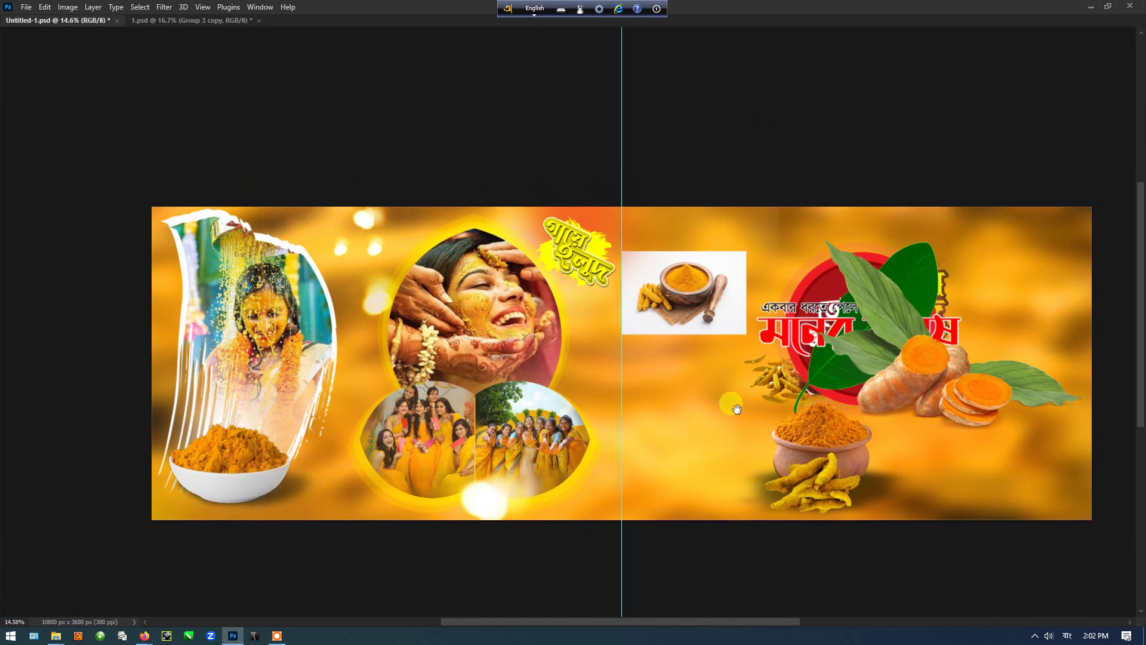
{"action": "left_click_drag", "start_coordinate": [735, 402], "coordinate": [573, 378]}
{"action": "scroll", "coordinate": [332, 373], "scroll_direction": "up", "scroll_amount": 1}
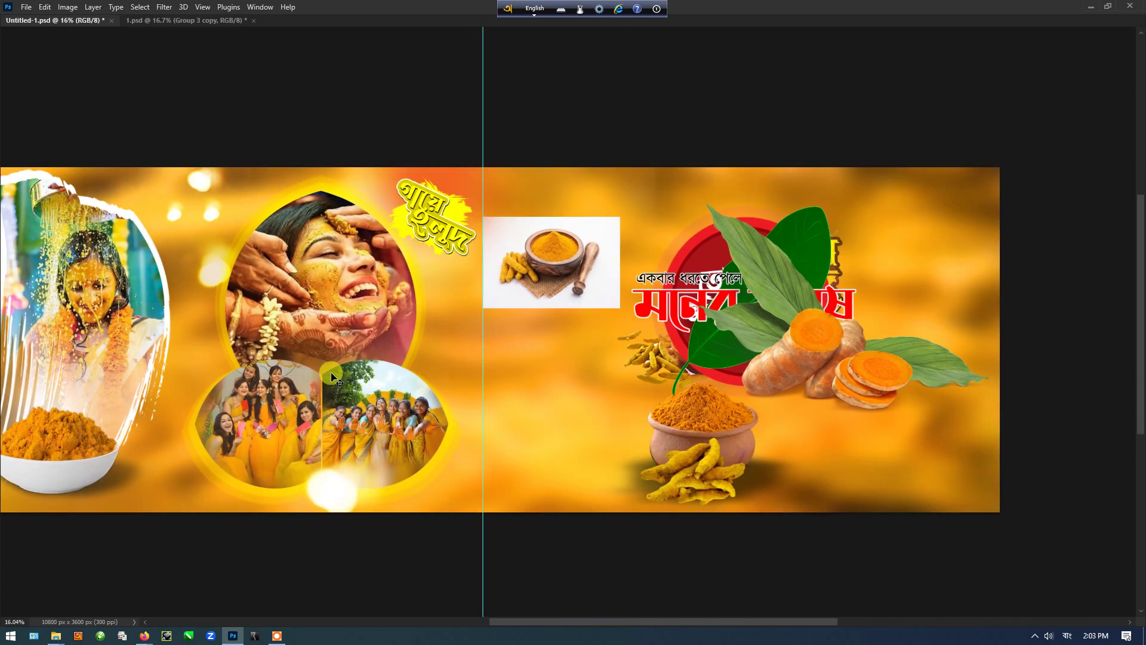
{"action": "left_click_drag", "start_coordinate": [635, 347], "coordinate": [500, 342]}
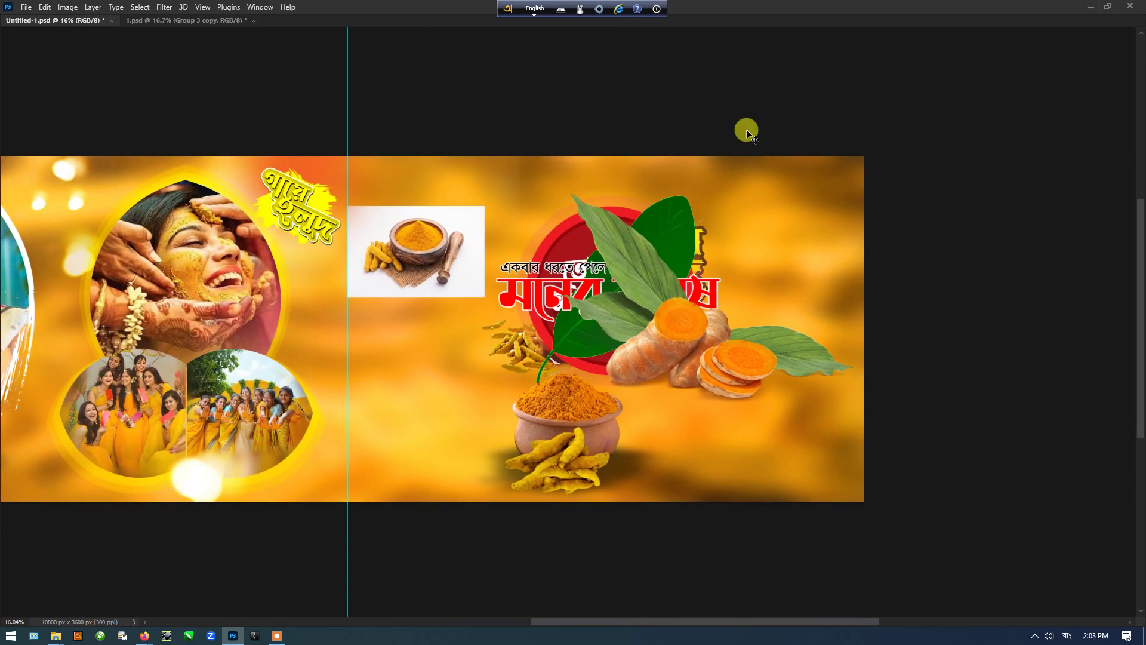
Step: Select the clip-art objects on the right page to locate their layers, toggling the clay pot's visibility to identify it
{"action": "left_click_drag", "start_coordinate": [767, 73], "coordinate": [513, 397]}
{"action": "key", "text": "Tab"}
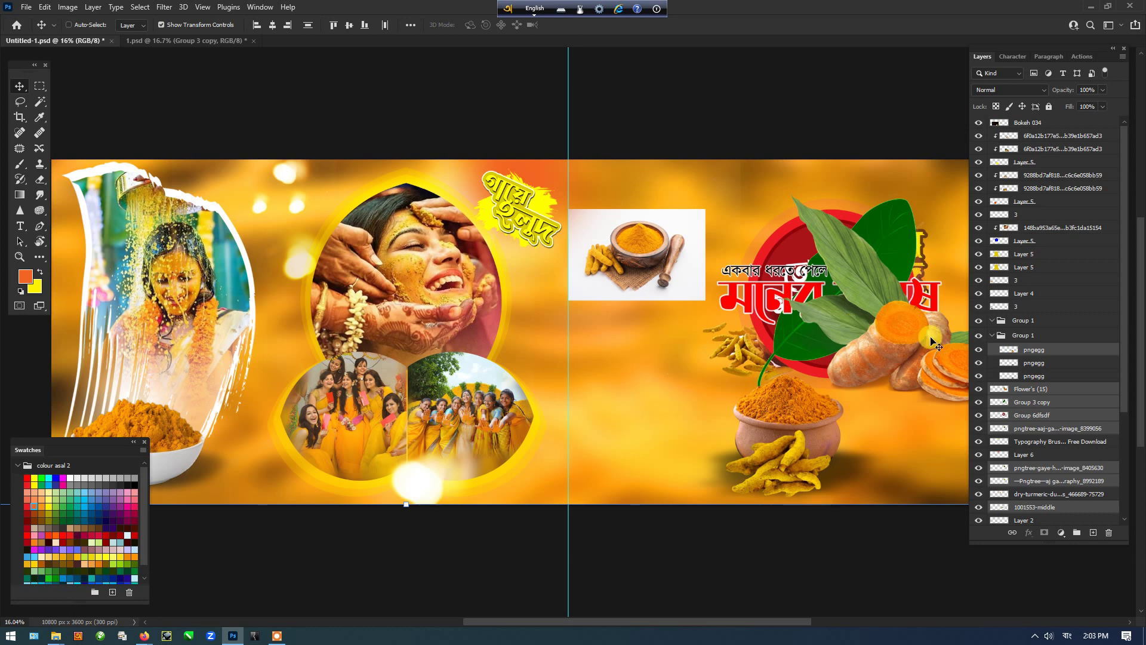
{"action": "left_click", "coordinate": [979, 350]}
{"action": "scroll", "coordinate": [896, 328], "scroll_direction": "right", "scroll_amount": 5}
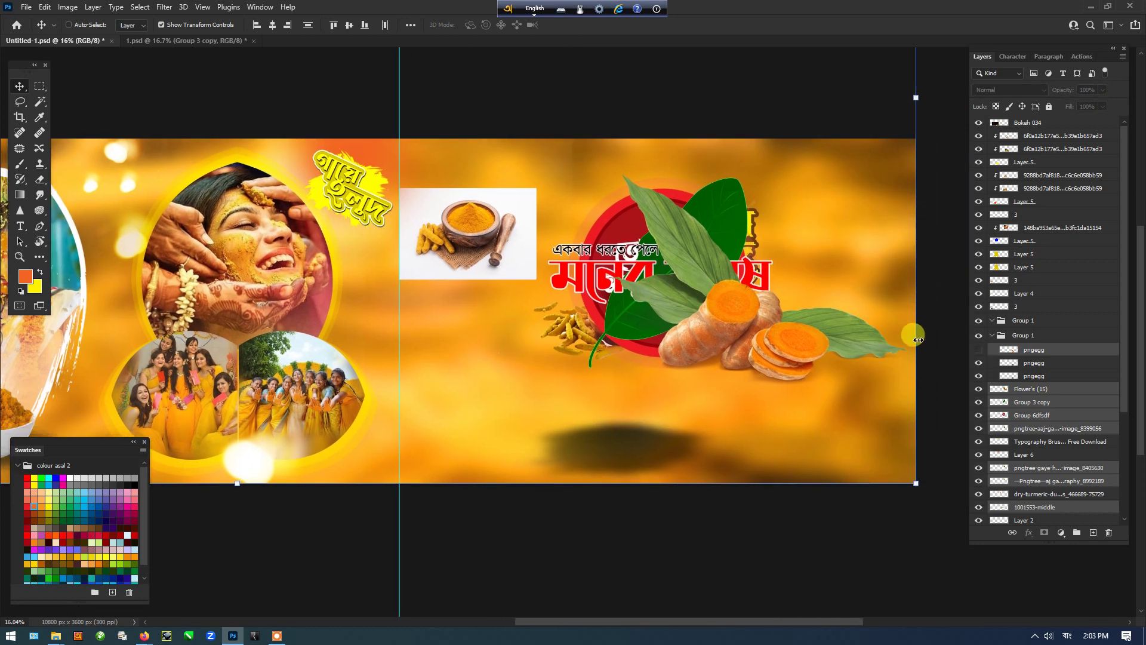
{"action": "left_click", "coordinate": [979, 349]}
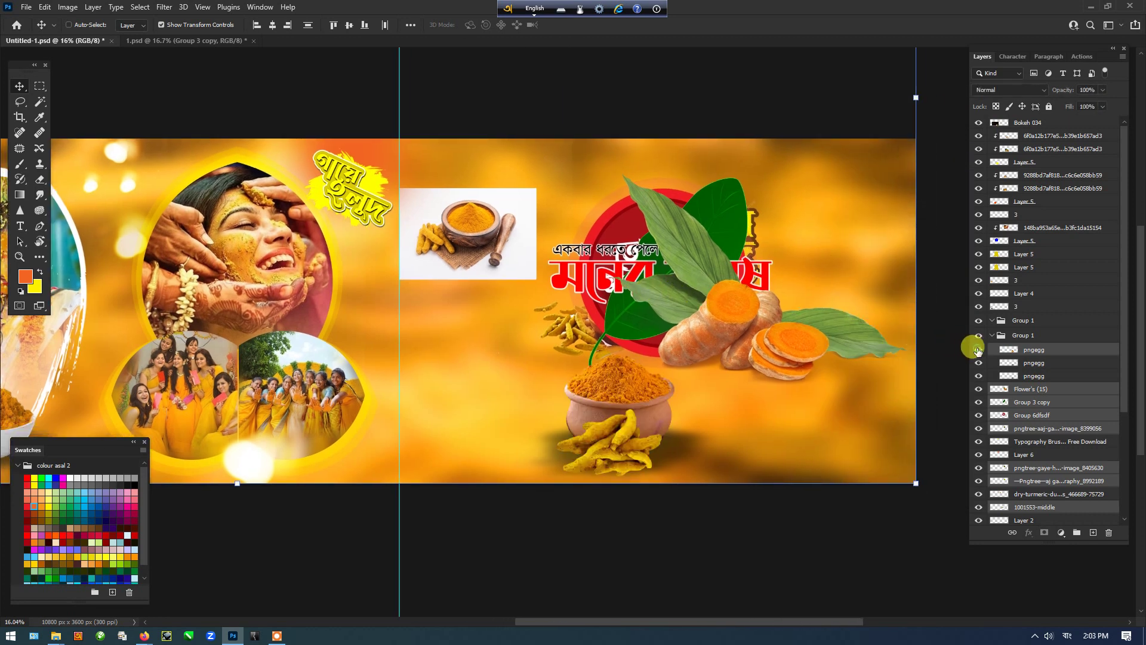
Step: Hide the leaf, flower, text and loose turmeric layers on the right page, keep only the clay pot visible, and deselect everything
{"action": "left_click", "coordinate": [978, 402]}
{"action": "left_click_drag", "start_coordinate": [979, 401], "coordinate": [978, 446]}
{"action": "left_click", "coordinate": [979, 442]}
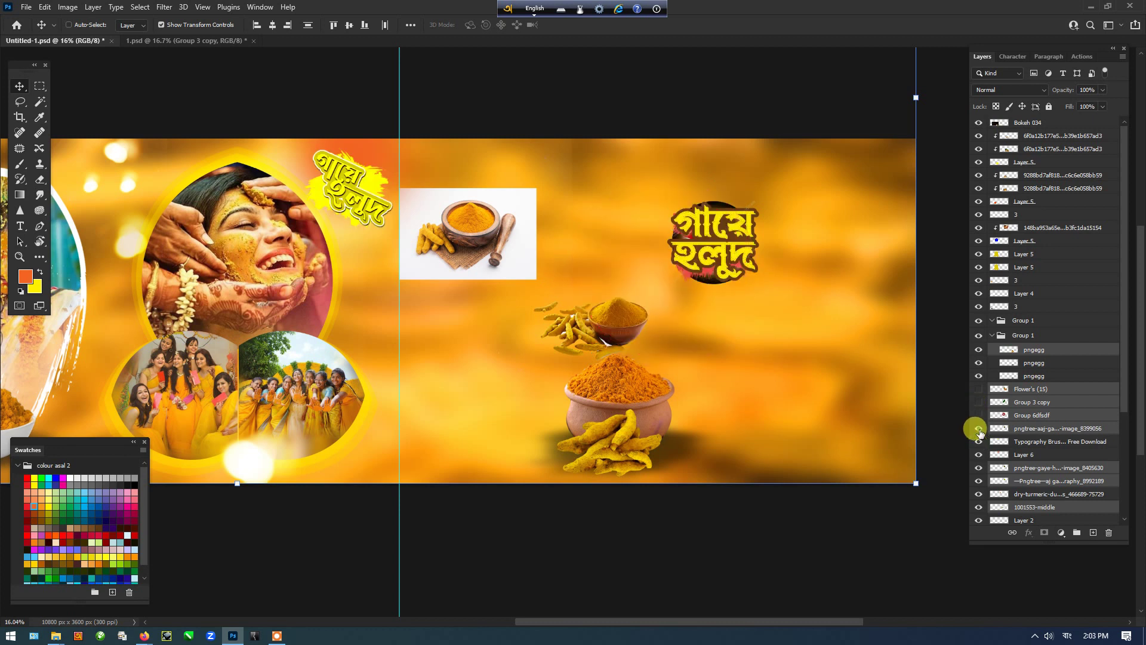
{"action": "left_click", "coordinate": [979, 430]}
{"action": "left_click", "coordinate": [979, 429]}
{"action": "left_click", "coordinate": [979, 467]}
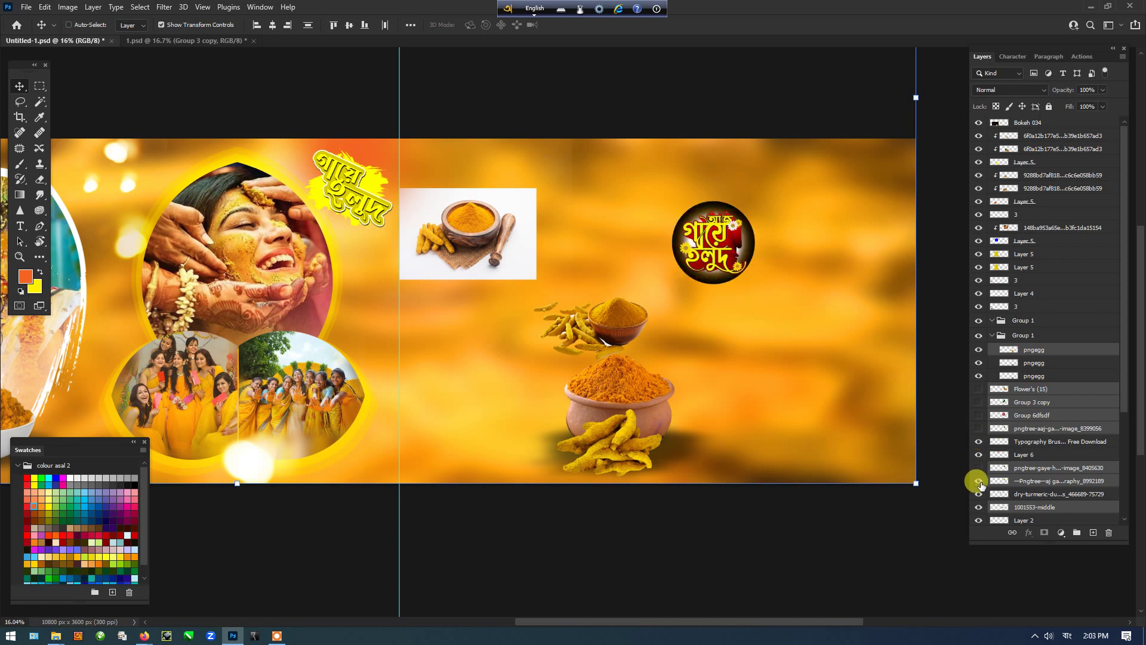
{"action": "left_click", "coordinate": [979, 481]}
{"action": "left_click", "coordinate": [978, 494]}
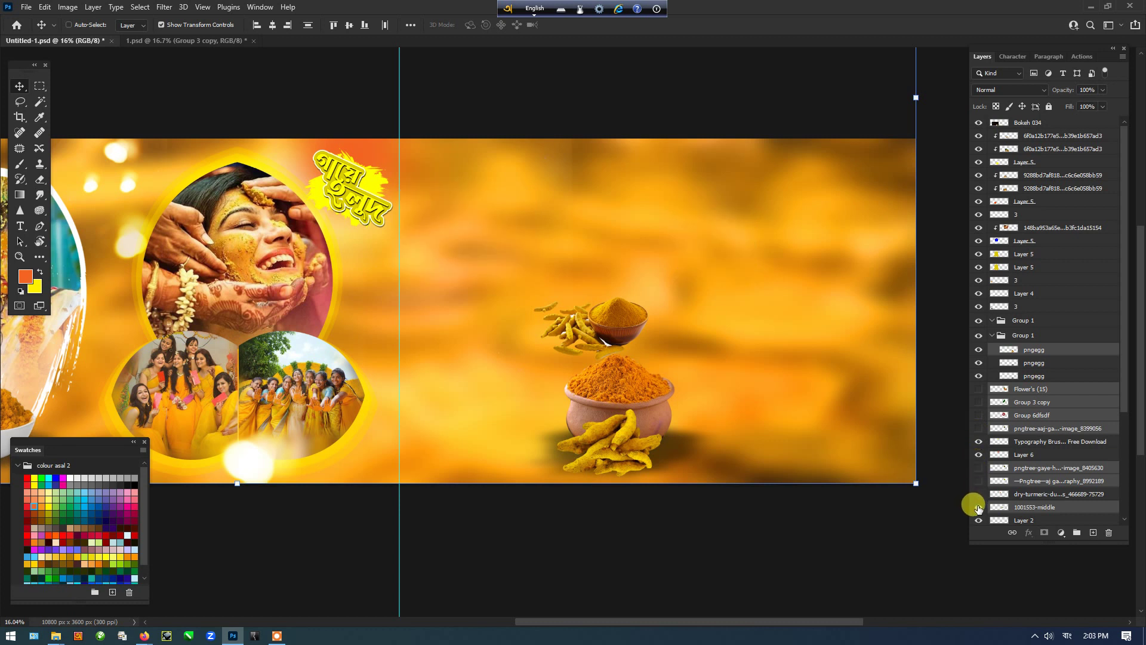
{"action": "left_click", "coordinate": [978, 508]}
{"action": "left_click", "coordinate": [783, 542], "text": "ctrl"}
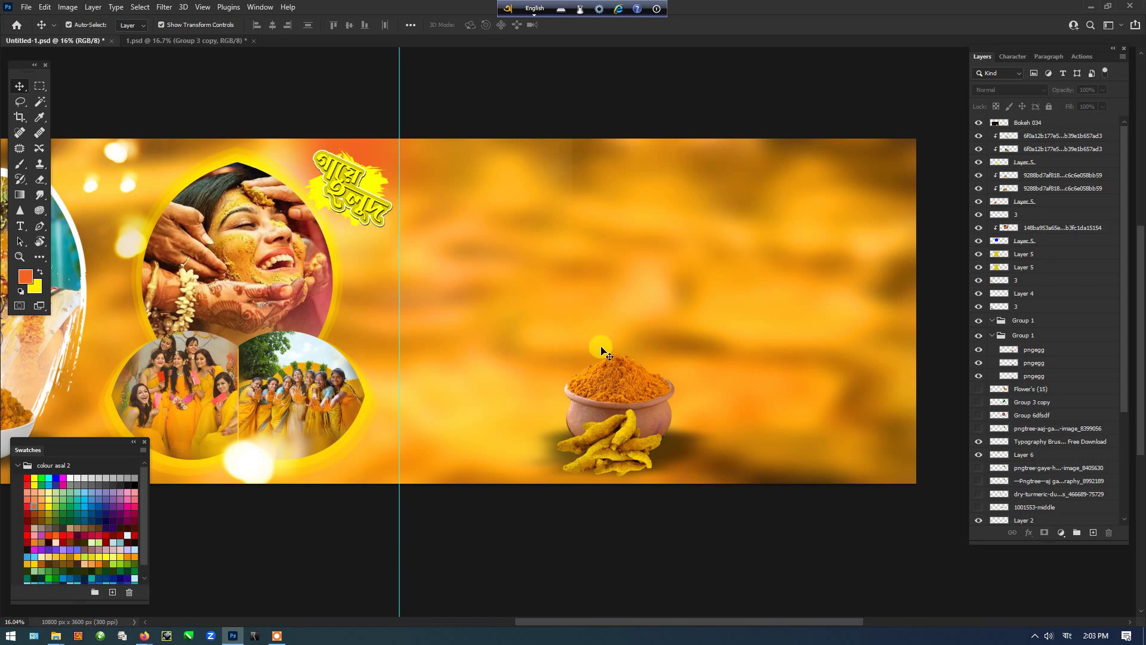
Step: Move the whole clay pot group horizontally left toward the centre guide, close to the right page's inner edge
{"action": "key", "text": "Tab"}
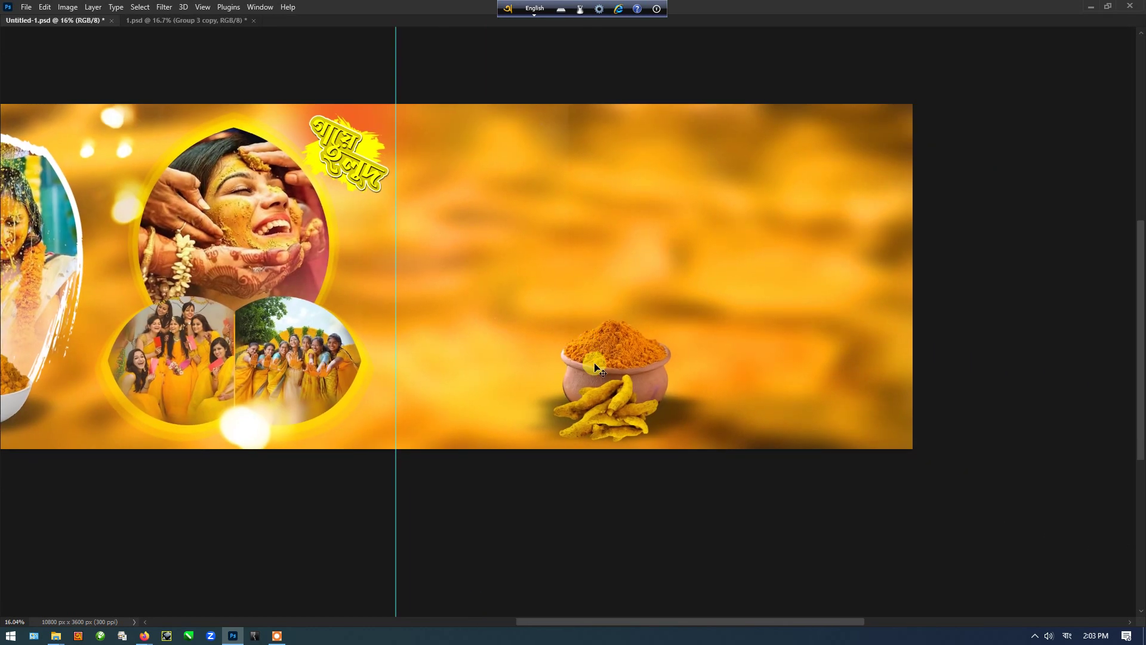
{"action": "left_click", "coordinate": [600, 365]}
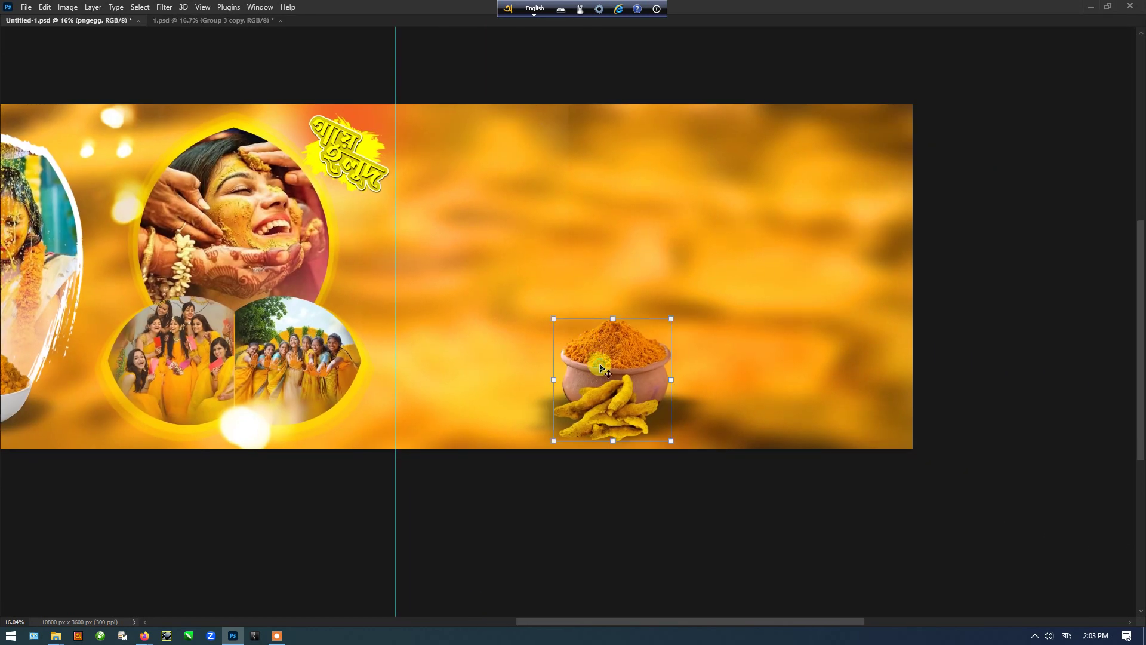
{"action": "key", "text": "Tab"}
{"action": "left_click", "coordinate": [1005, 334]}
{"action": "left_click_drag", "start_coordinate": [851, 304], "coordinate": [725, 305]}
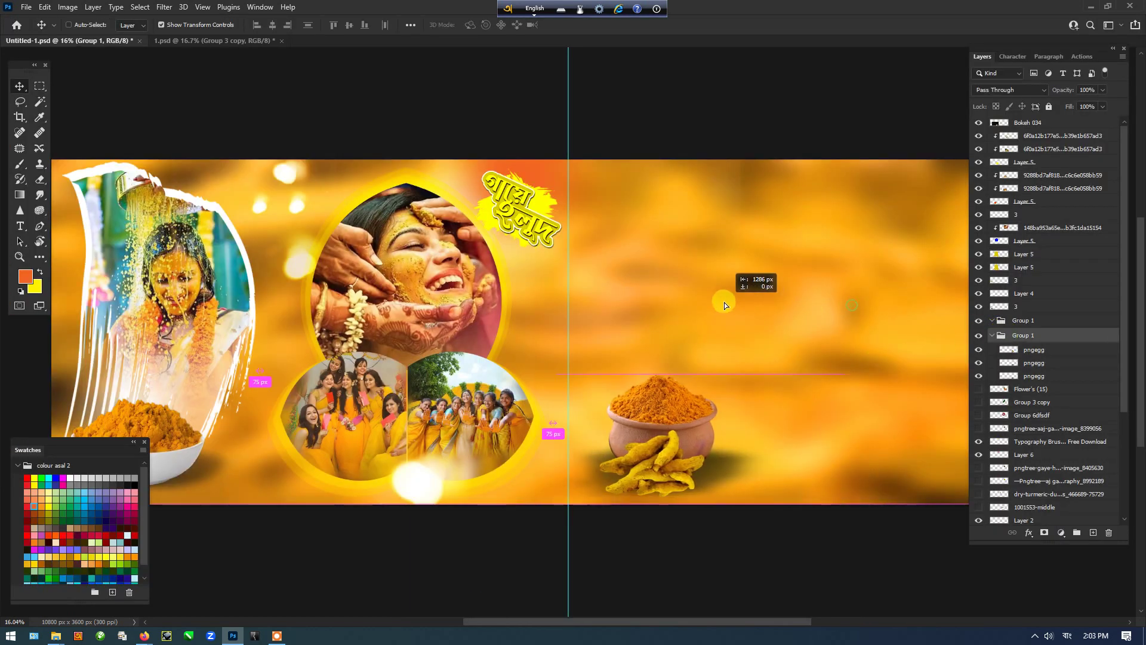
{"action": "scroll", "coordinate": [744, 289], "scroll_direction": "down", "scroll_amount": 2}
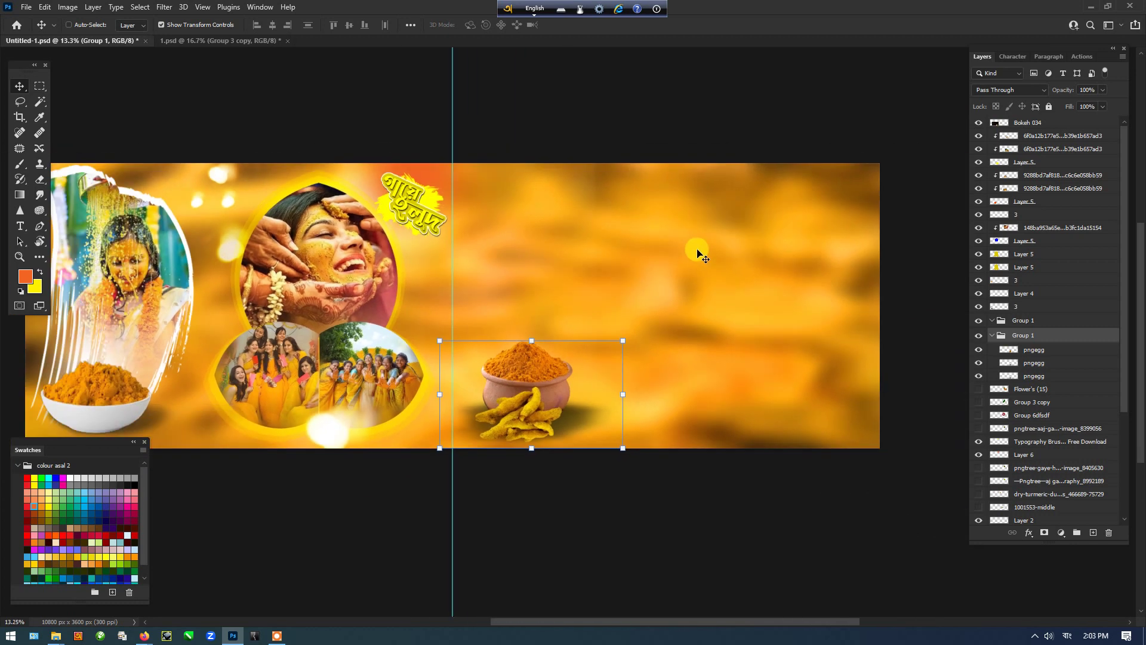
{"action": "left_click", "coordinate": [844, 122], "text": "ctrl"}
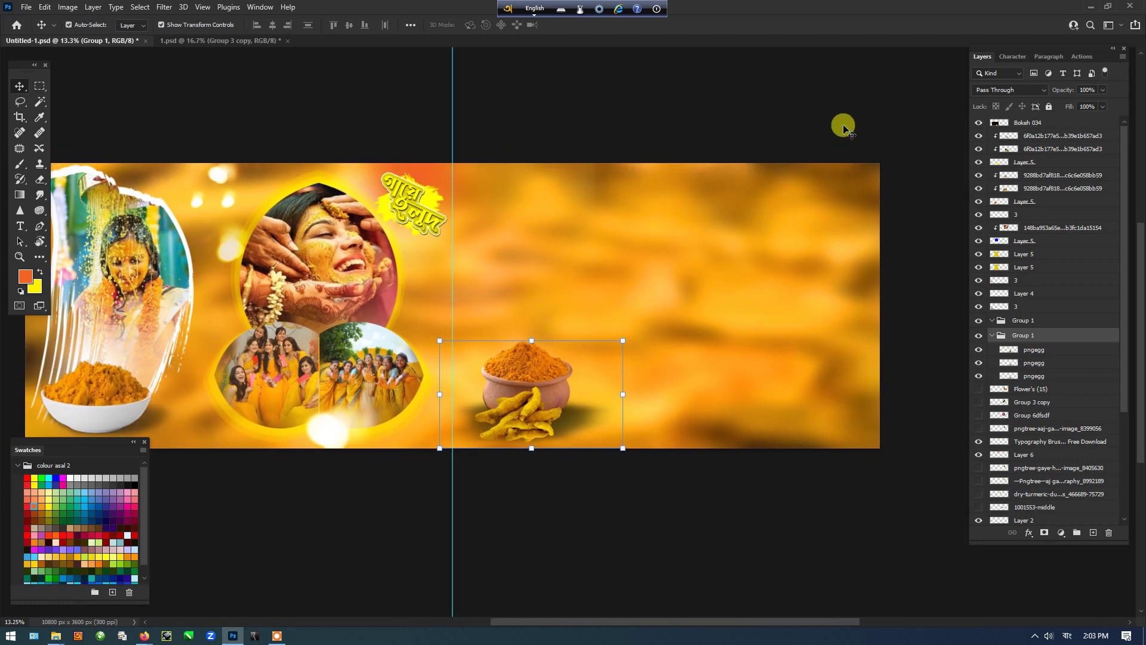
Step: Duplicate the white brush-stroke shape behind the first portrait, layer img (34), onto the middle of the right page
{"action": "left_click", "coordinate": [408, 290]}
{"action": "scroll", "coordinate": [322, 179], "scroll_direction": "up", "scroll_amount": 3}
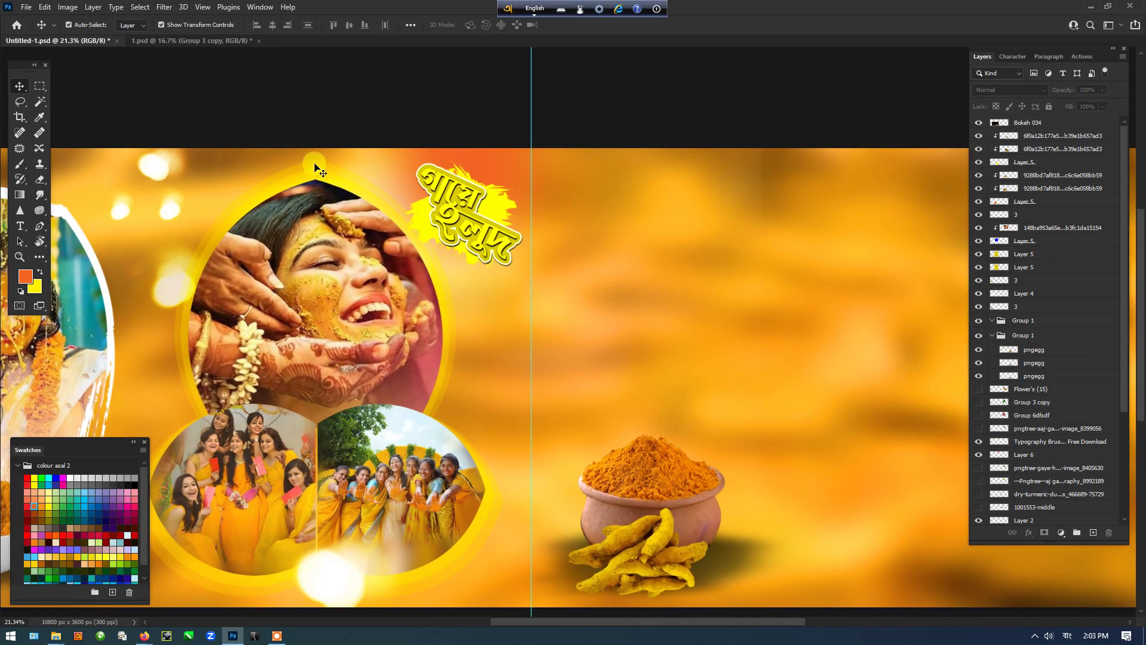
{"action": "left_click", "coordinate": [315, 162]}
{"action": "scroll", "coordinate": [331, 202], "scroll_direction": "down", "scroll_amount": 3}
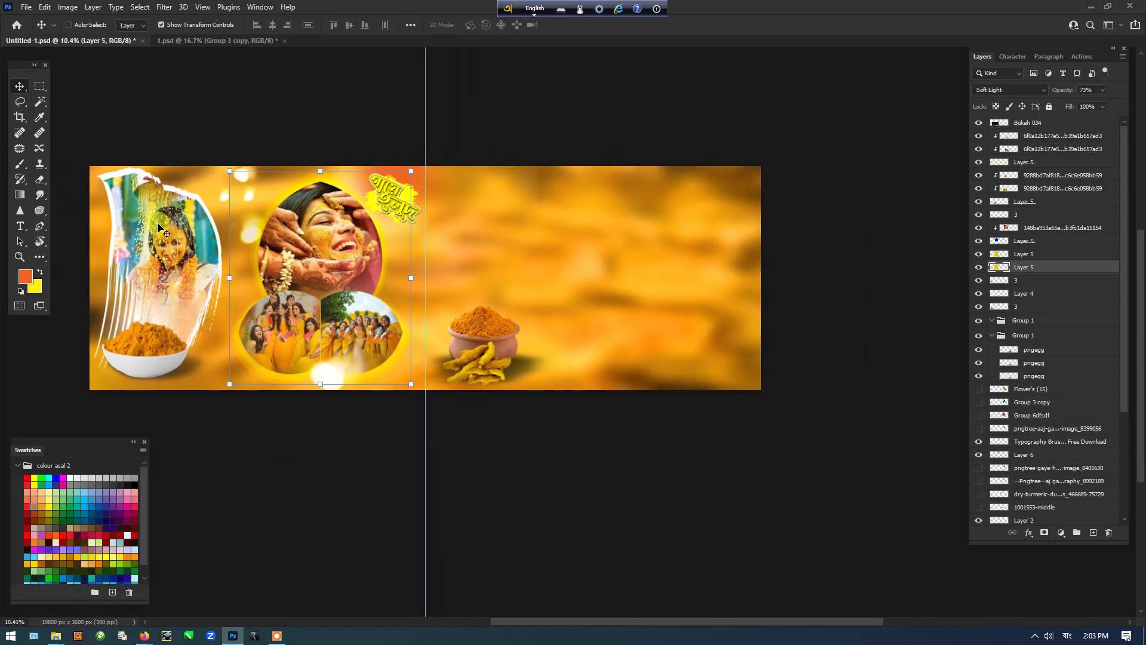
{"action": "scroll", "coordinate": [158, 227], "scroll_direction": "up", "scroll_amount": 1}
{"action": "left_click", "coordinate": [112, 173], "text": "ctrl"}
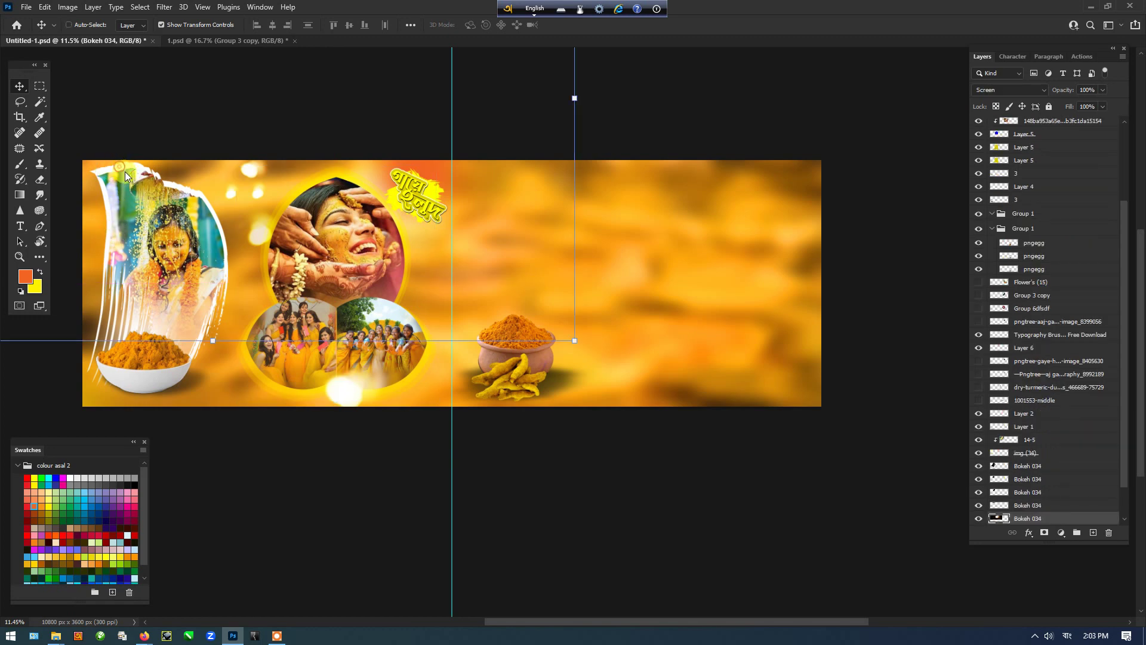
{"action": "right_click", "coordinate": [125, 175]}
{"action": "left_click", "coordinate": [137, 188]}
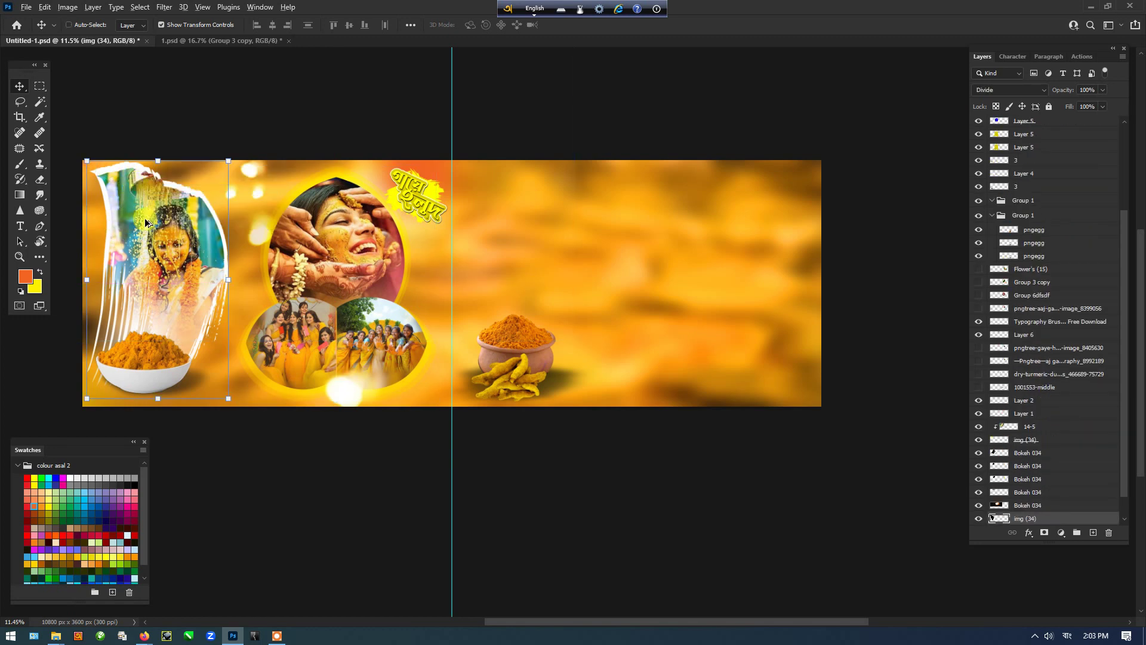
{"action": "left_click_drag", "start_coordinate": [146, 222], "coordinate": [592, 223]}
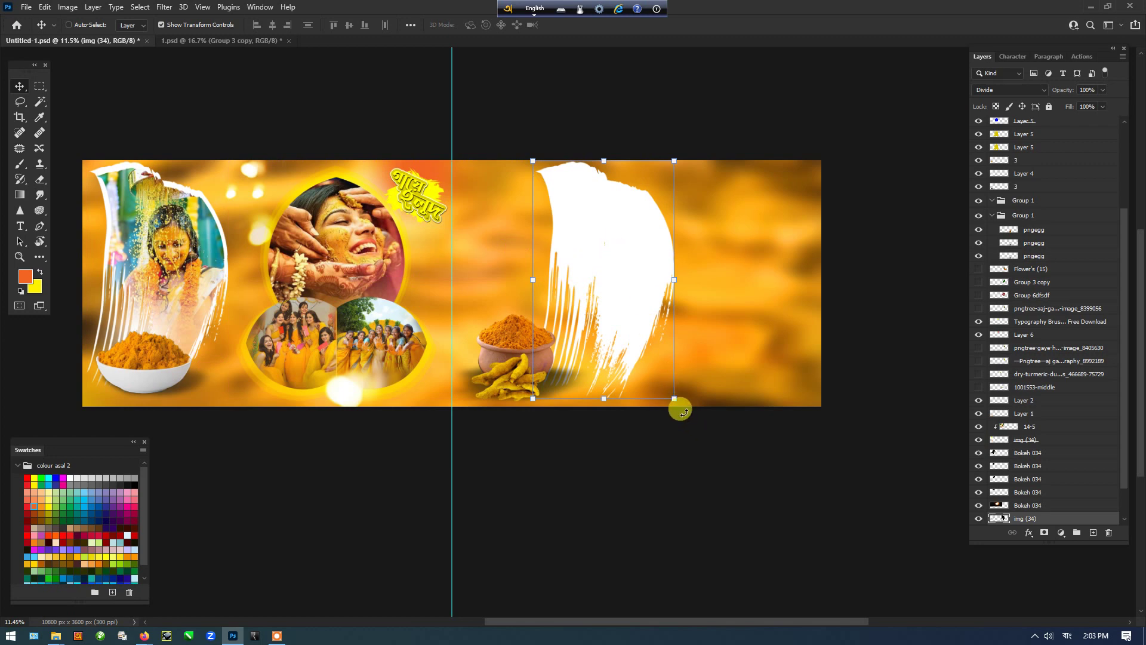
Step: Rotate the copied brush shape to about 178° and enlarge it to about 224% so it fills most of the right page
{"action": "mouse_move", "coordinate": [680, 412]}
{"action": "left_mouse_down"}
{"action": "mouse_move", "coordinate": [621, 164]}
{"action": "mouse_move", "coordinate": [537, 205]}
{"action": "mouse_move", "coordinate": [604, 301]}
{"action": "left_mouse_up"}
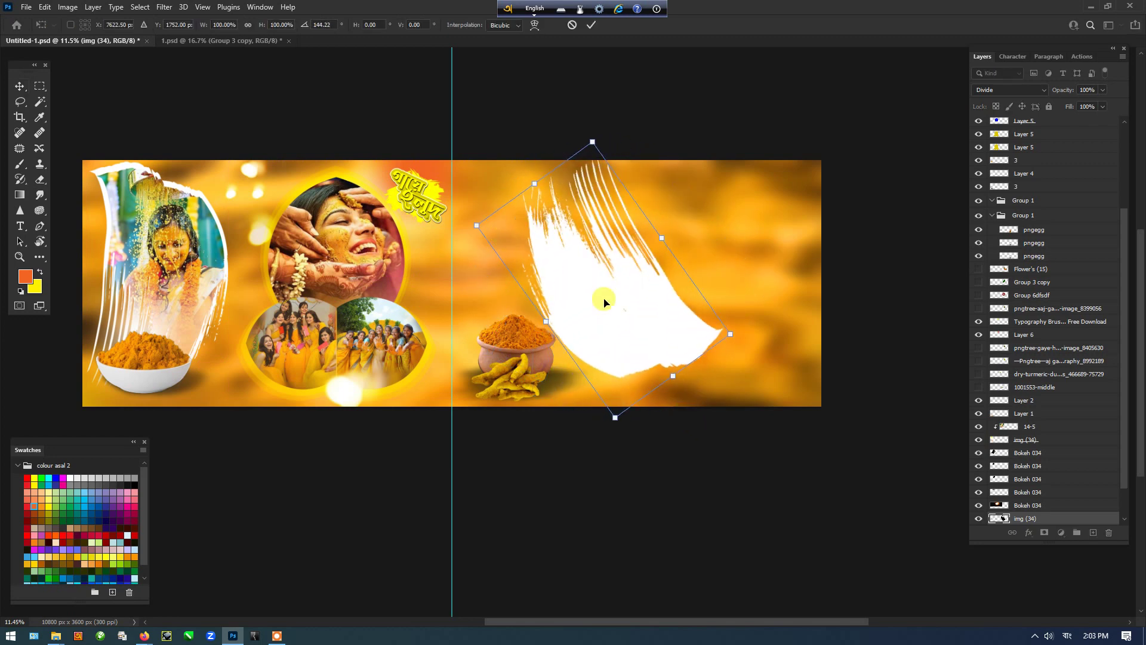
{"action": "mouse_move", "coordinate": [729, 335]}
{"action": "left_mouse_down"}
{"action": "mouse_move", "coordinate": [808, 424]}
{"action": "mouse_move", "coordinate": [862, 527]}
{"action": "mouse_move", "coordinate": [762, 335]}
{"action": "mouse_move", "coordinate": [769, 283]}
{"action": "mouse_move", "coordinate": [875, 422]}
{"action": "mouse_move", "coordinate": [729, 476]}
{"action": "mouse_move", "coordinate": [718, 304]}
{"action": "mouse_move", "coordinate": [738, 291]}
{"action": "left_mouse_up"}
{"action": "left_click_drag", "start_coordinate": [915, 299], "coordinate": [954, 303]}
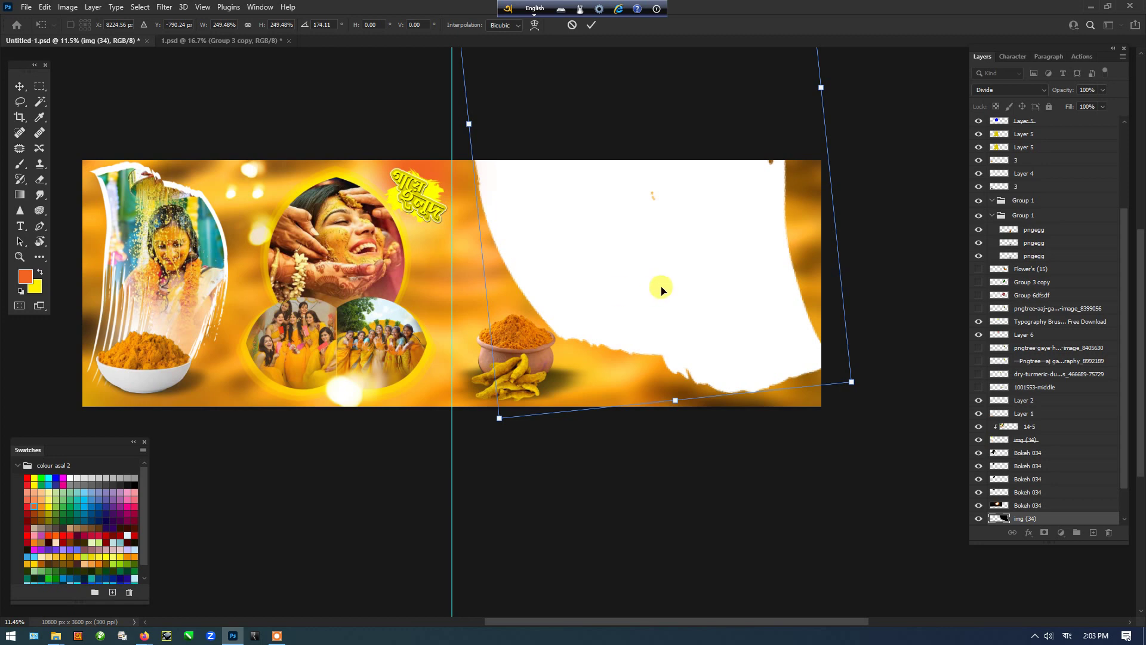
{"action": "scroll", "coordinate": [661, 291], "scroll_direction": "up", "scroll_amount": 3}
{"action": "left_click_drag", "start_coordinate": [657, 286], "coordinate": [611, 300]}
{"action": "left_click_drag", "start_coordinate": [922, 457], "coordinate": [874, 501]}
{"action": "left_click_drag", "start_coordinate": [696, 325], "coordinate": [713, 325]}
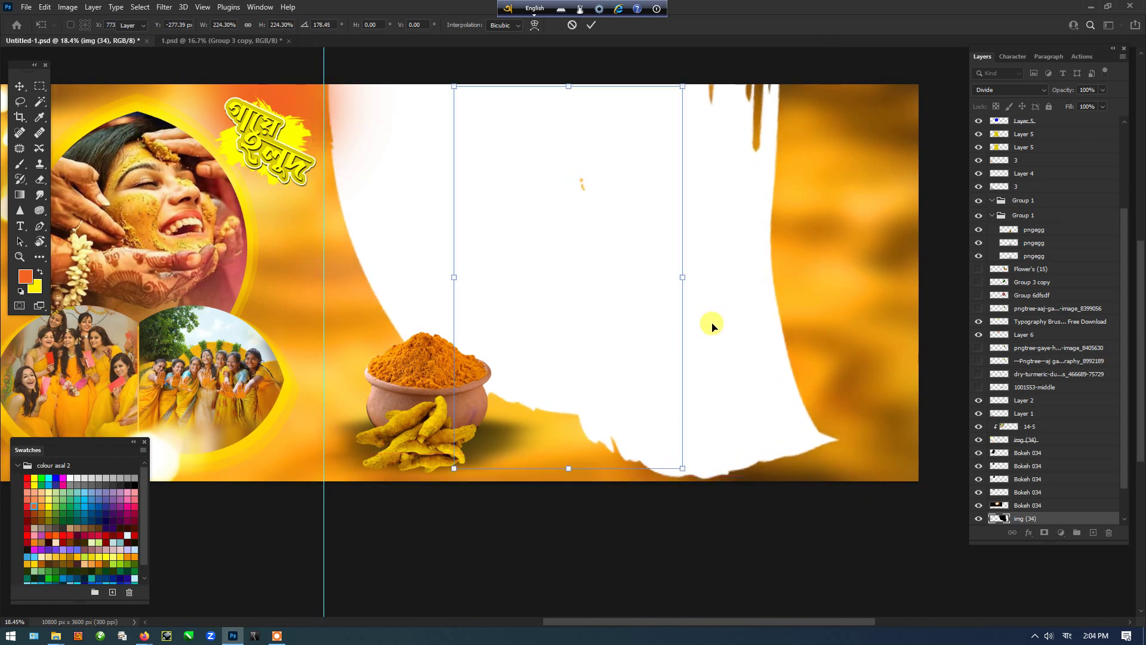
{"action": "key", "text": "Return"}
Step: Restack the orange-red glow, Layer 6, to just above the lowest Bokeh 034 layer
{"action": "left_click", "coordinate": [292, 105], "text": "ctrl"}
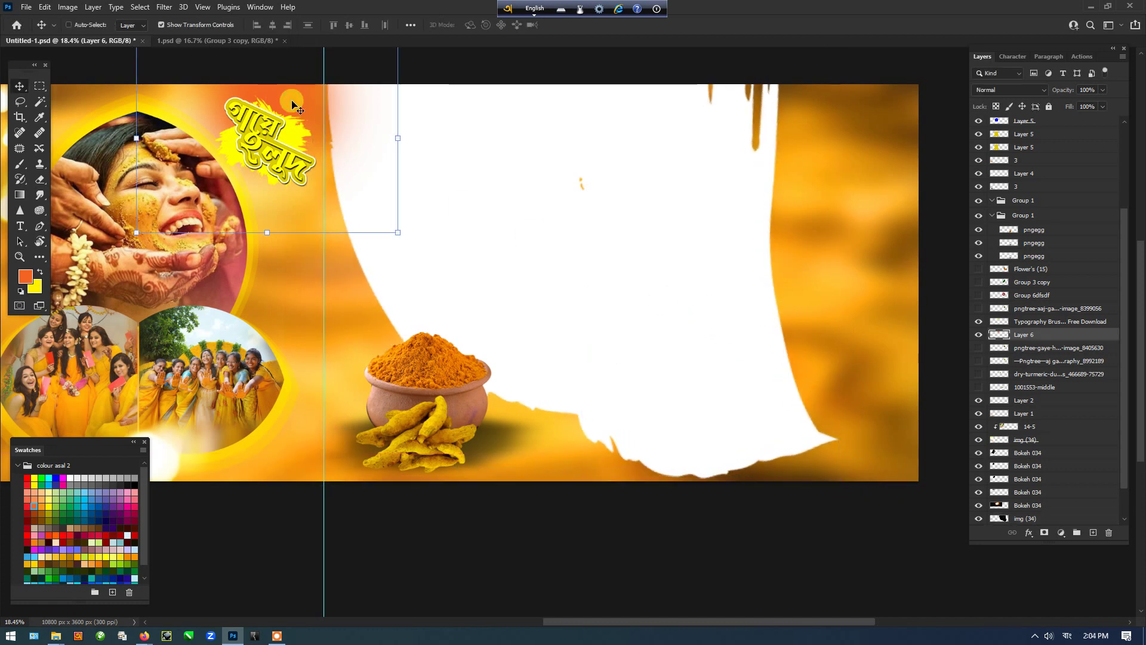
{"action": "key", "text": "ctrl+shift+bracketleft"}
{"action": "key", "text": "ctrl+bracketright"}
{"action": "key", "text": "ctrl+bracketright"}
{"action": "key", "text": "ctrl+bracketright"}
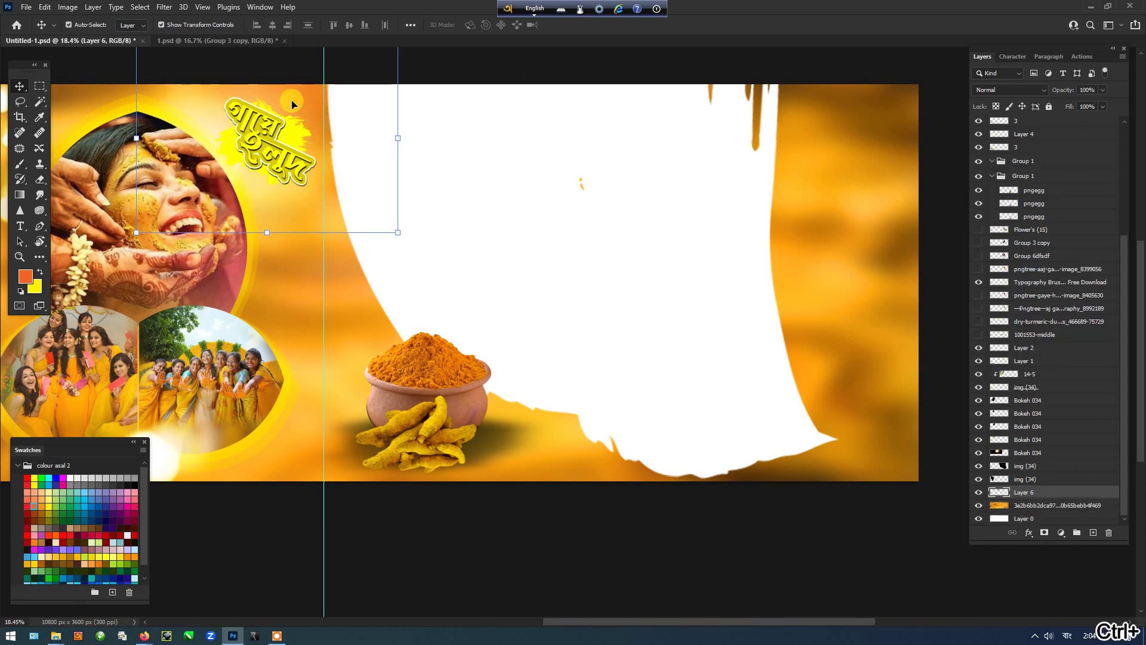
{"action": "key", "text": "ctrl+bracketright"}
{"action": "key", "text": "ctrl+bracketright"}
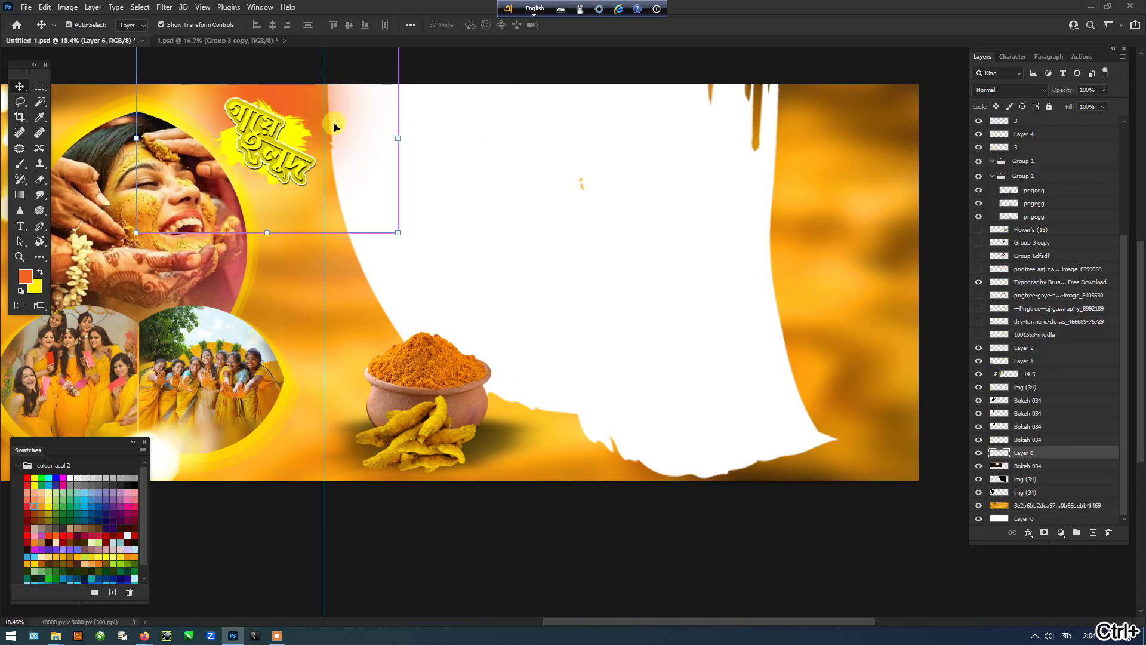
Step: Raise the enlarged brush shape on the right page to just above the orange-red glow layer
{"action": "left_click", "coordinate": [481, 159], "text": "ctrl"}
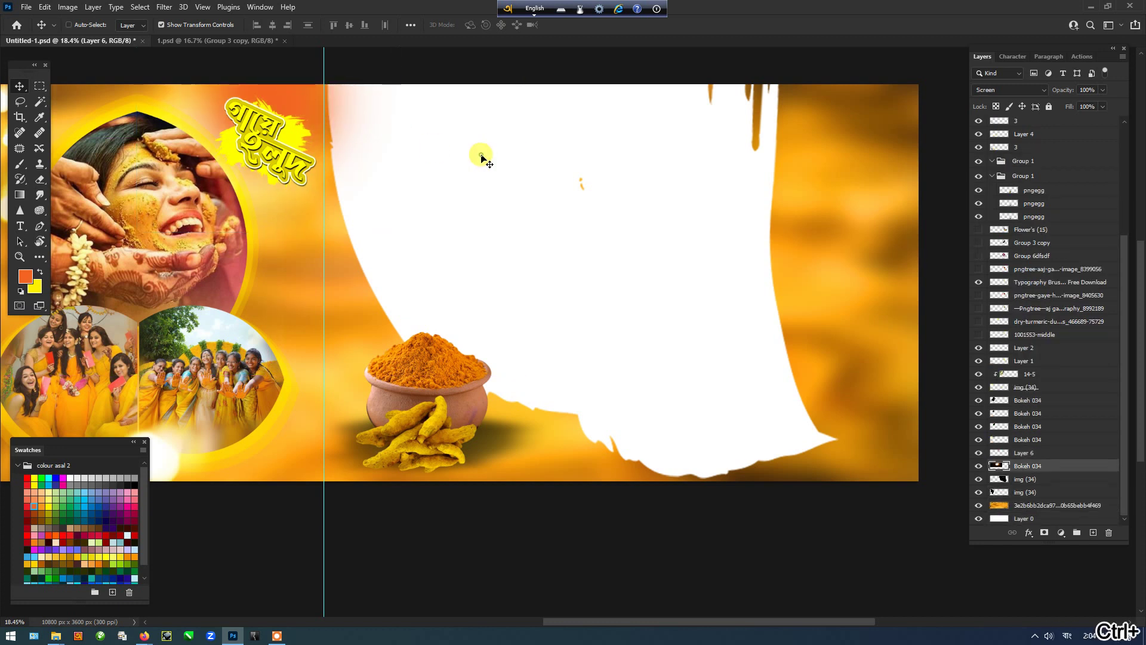
{"action": "left_click", "coordinate": [699, 279]}
{"action": "key", "text": "ctrl+bracketright"}
{"action": "key", "text": "ctrl+bracketright"}
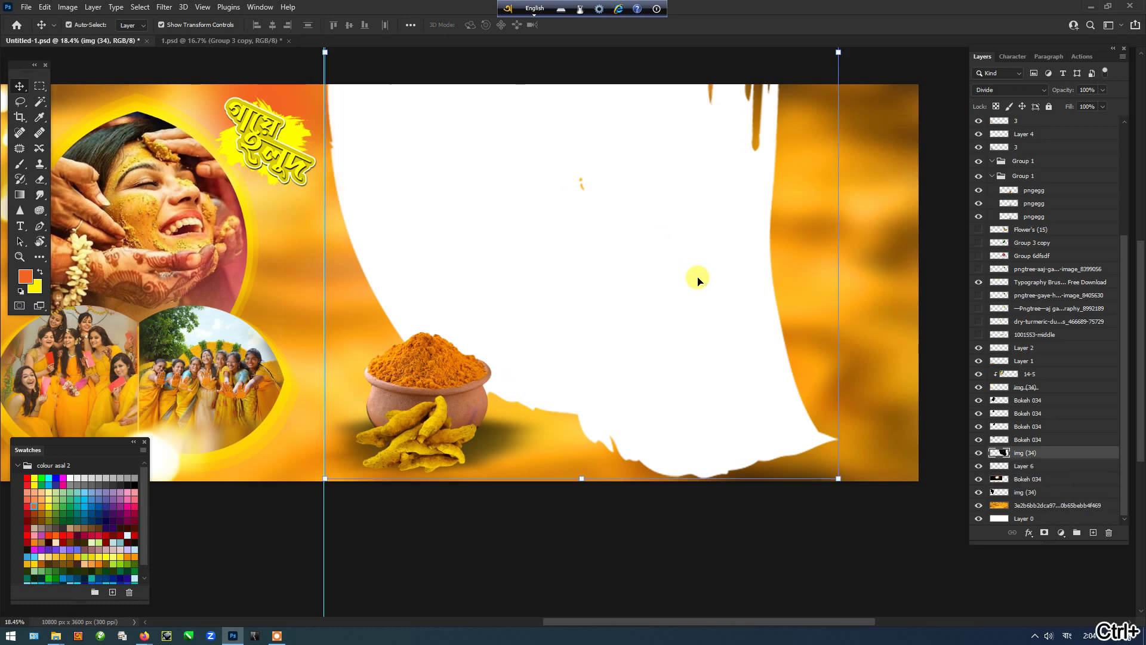
Step: Paint over the small gap inside the enlarged brush shape with a small orange brush
{"action": "scroll", "coordinate": [686, 303], "scroll_direction": "down", "scroll_amount": 2}
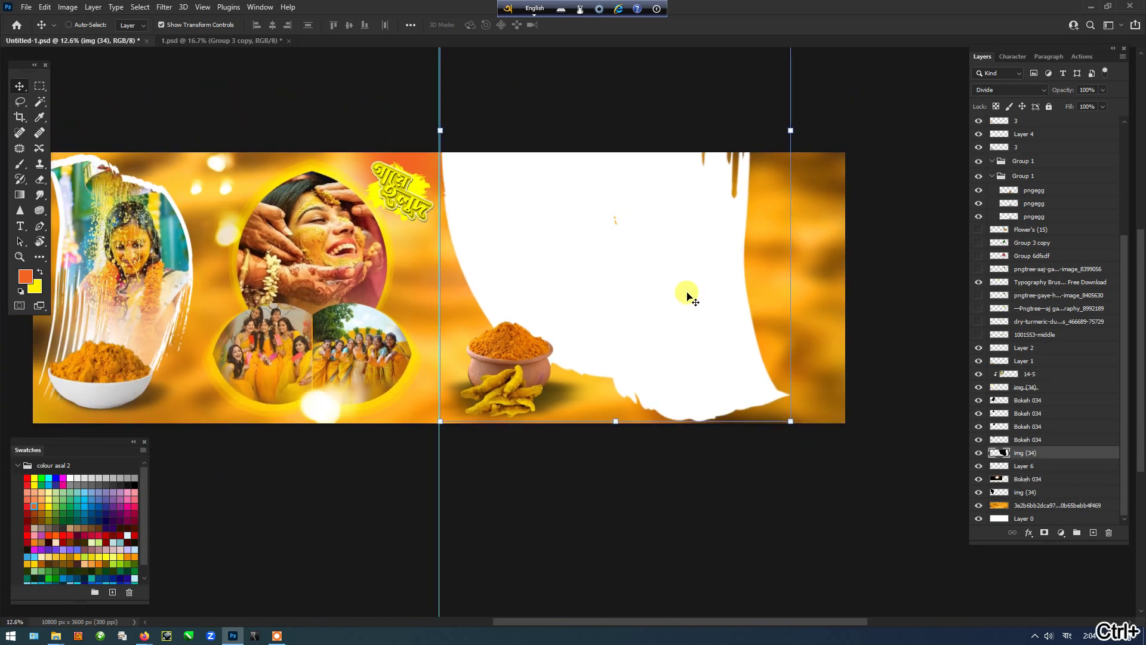
{"action": "scroll", "coordinate": [687, 297], "scroll_direction": "up", "scroll_amount": 3}
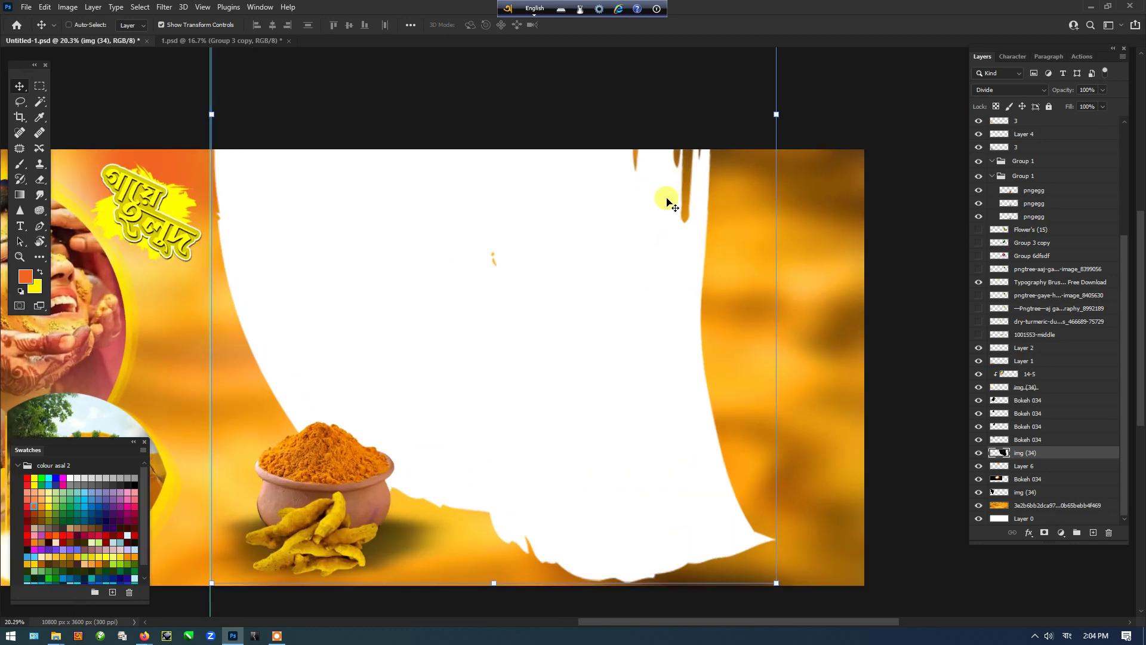
{"action": "key", "text": "b"}
{"action": "right_click", "coordinate": [597, 236]}
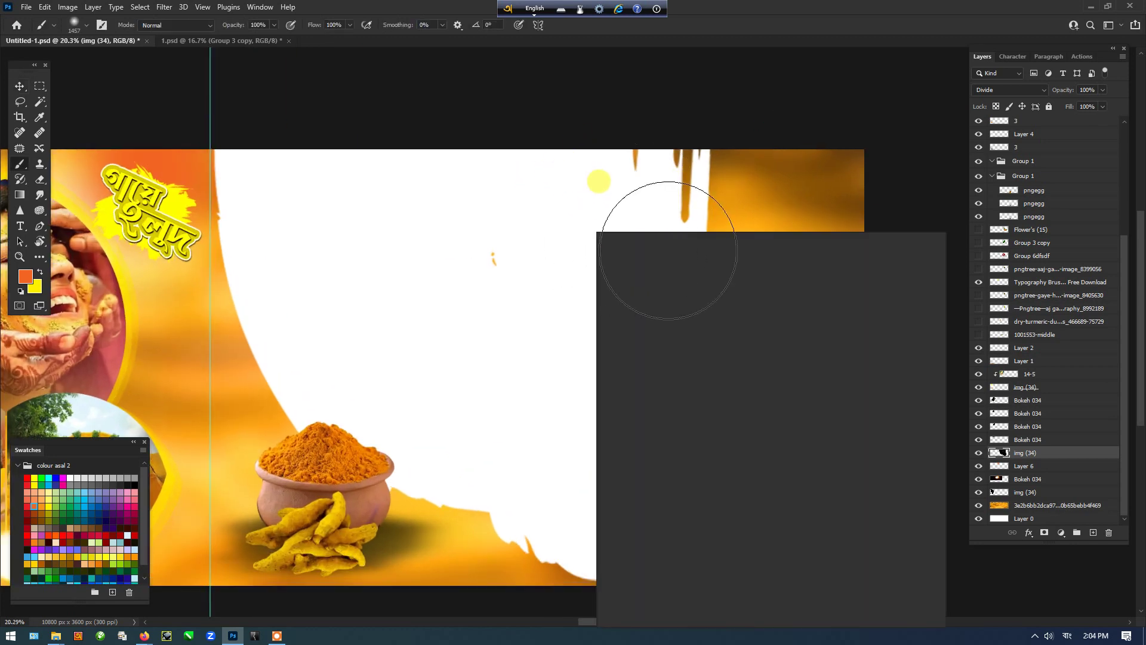
{"action": "left_click", "coordinate": [510, 241]}
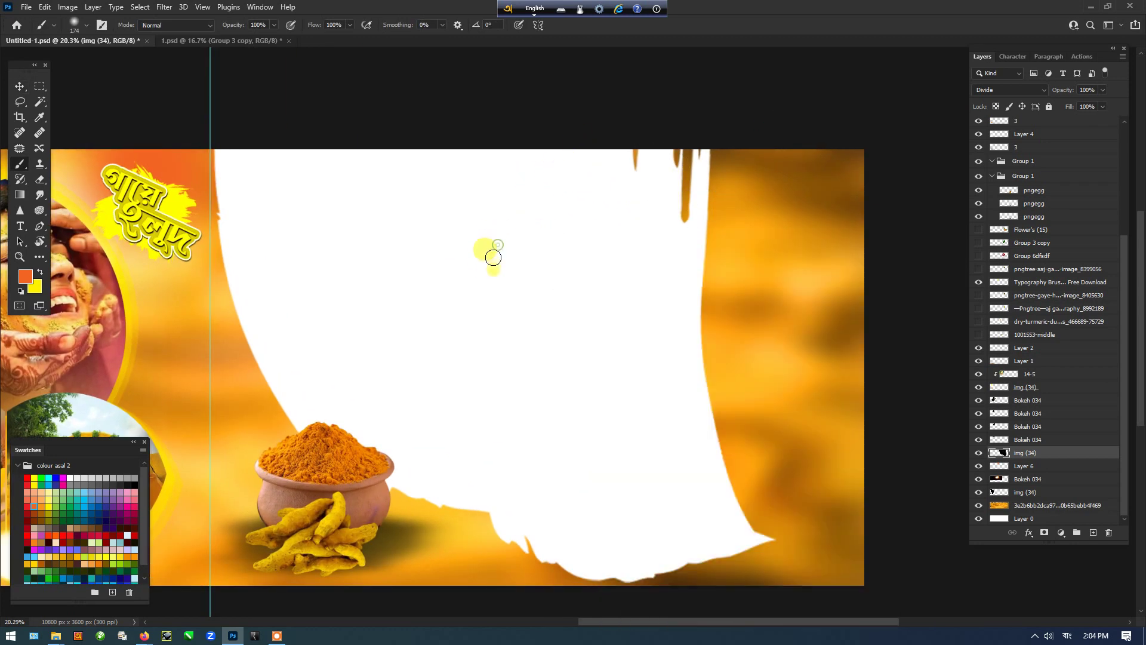
Step: Sample white as the paint colour and brush over the drip-shaped gaps at the brush shape's upper edge
{"action": "key", "text": "i"}
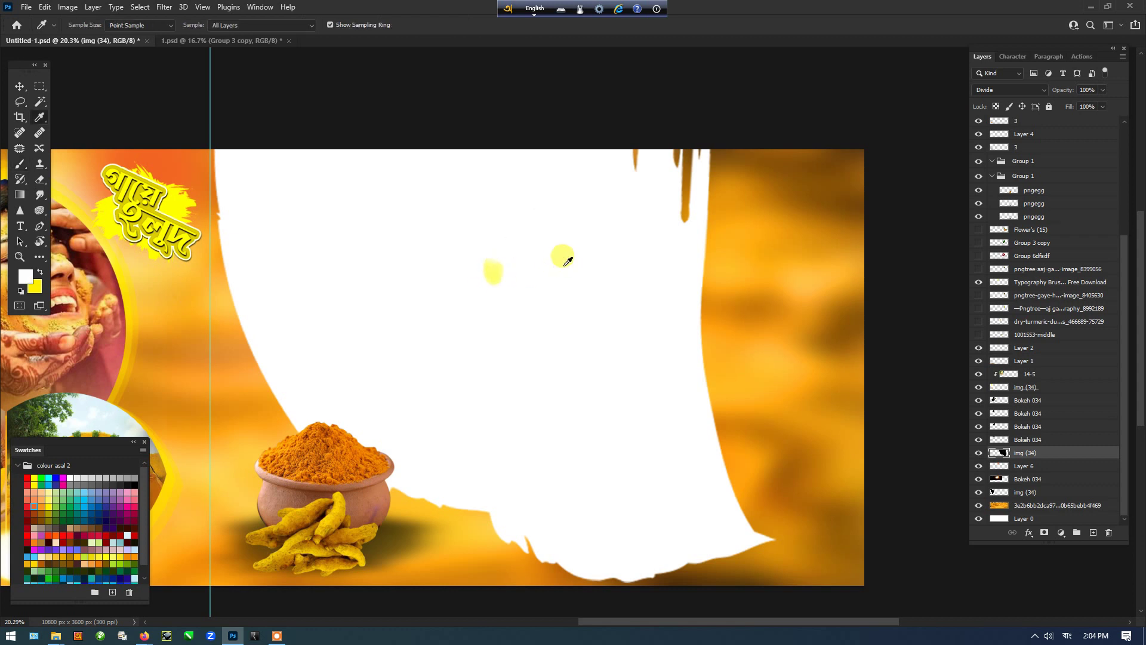
{"action": "key", "text": "b"}
{"action": "mouse_move", "coordinate": [497, 246]}
{"action": "left_mouse_down"}
{"action": "mouse_move", "coordinate": [491, 284]}
{"action": "mouse_move", "coordinate": [489, 263]}
{"action": "left_mouse_up"}
{"action": "key", "text": "ctrl+z"}
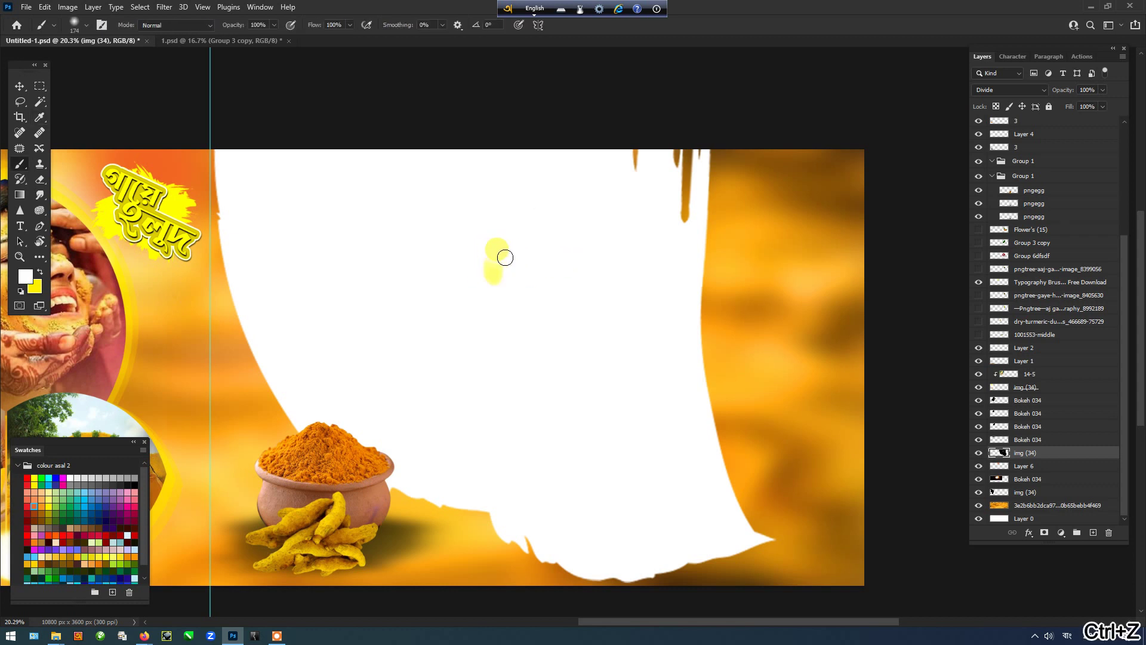
{"action": "mouse_move", "coordinate": [505, 257]}
{"action": "left_mouse_down"}
{"action": "mouse_move", "coordinate": [619, 197]}
{"action": "mouse_move", "coordinate": [624, 131]}
{"action": "mouse_move", "coordinate": [683, 221]}
{"action": "mouse_move", "coordinate": [677, 166]}
{"action": "left_mouse_up"}
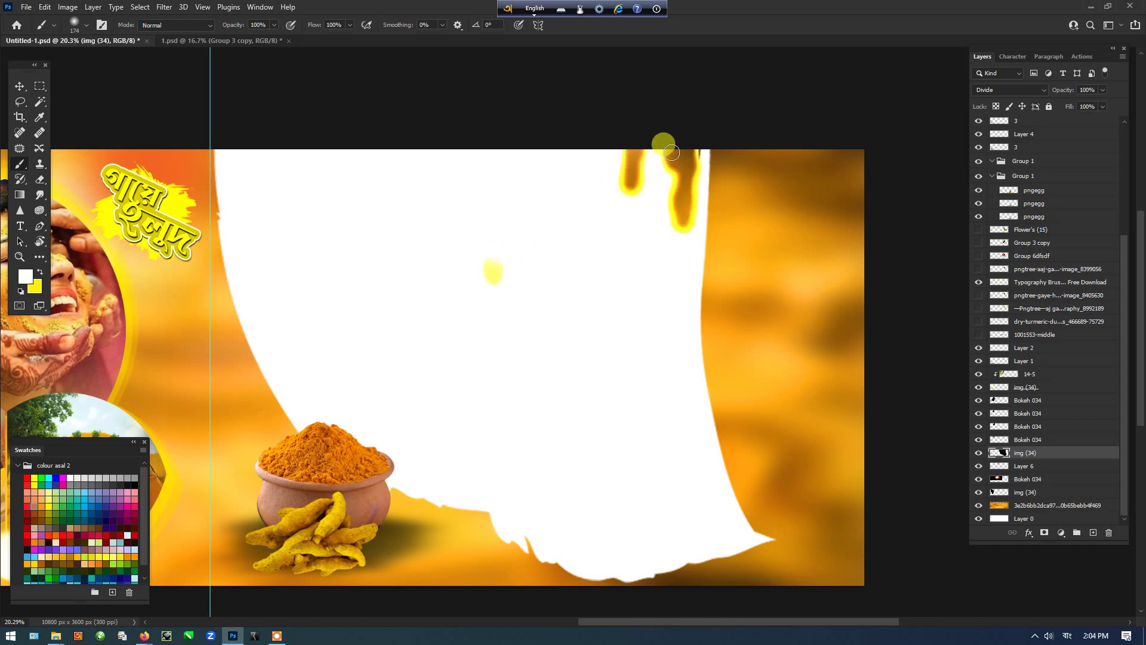
Step: Clear the layer style from the enlarged brush shape, img (34)
{"action": "key", "text": "i"}
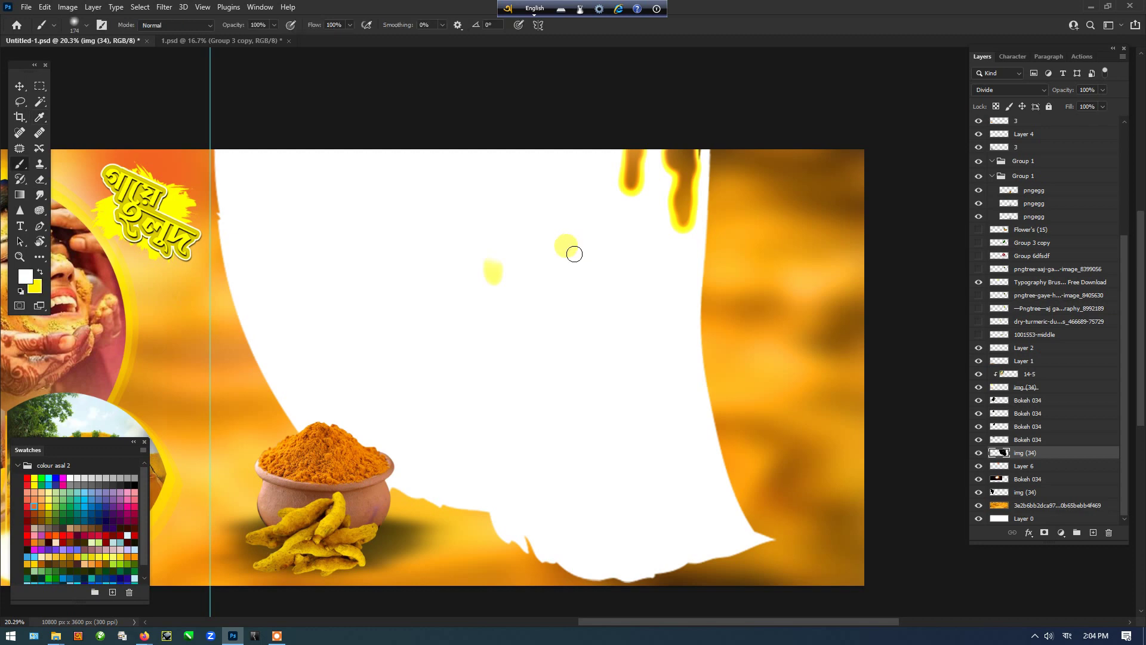
{"action": "key", "text": "v"}
{"action": "left_click_drag", "start_coordinate": [574, 254], "coordinate": [811, 297]}
{"action": "right_click", "coordinate": [1037, 452]}
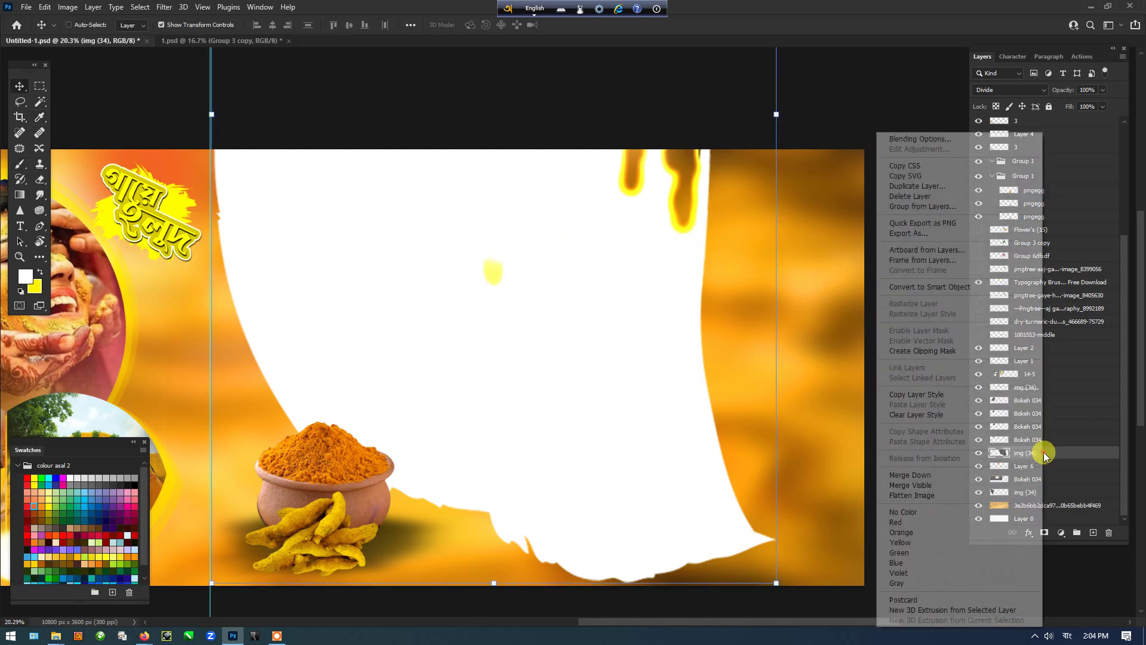
{"action": "left_click", "coordinate": [935, 417]}
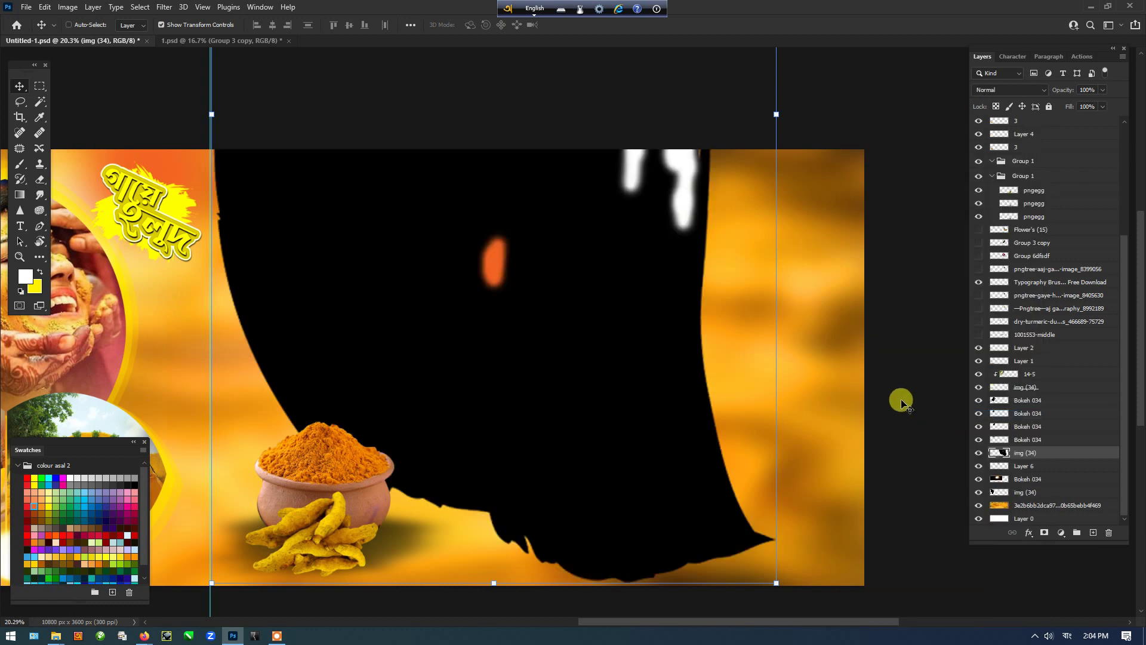
Step: Sample black as the paint colour and brush over the orange and white patches on the enlarged brush shape
{"action": "key", "text": "b"}
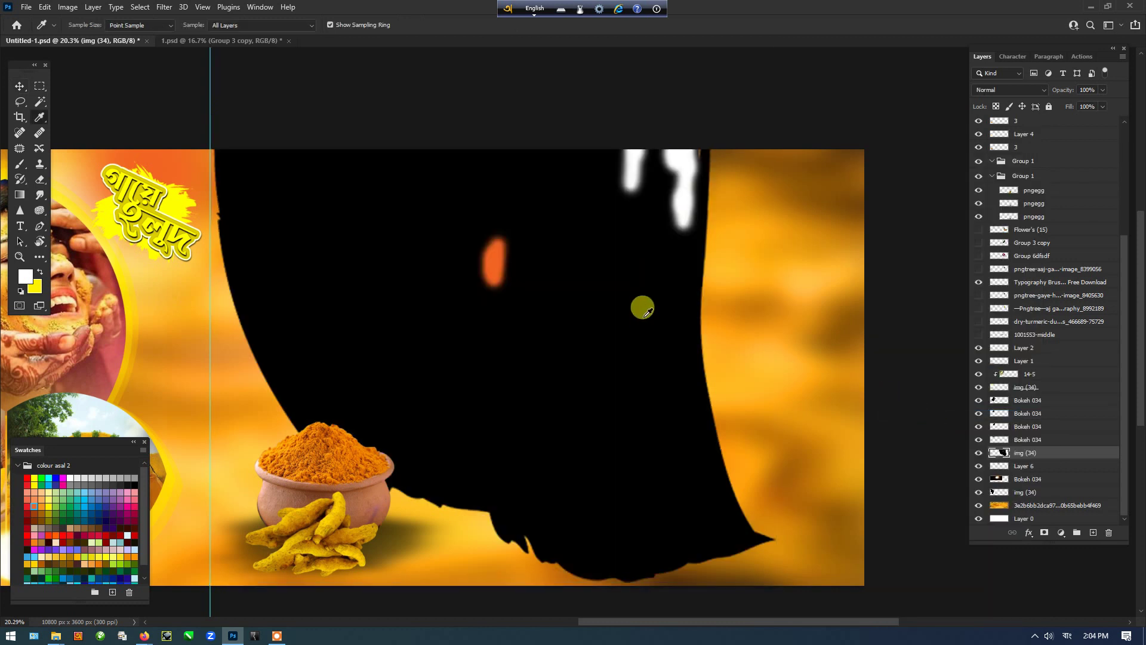
{"action": "left_click", "coordinate": [643, 316], "text": "alt"}
{"action": "mouse_move", "coordinate": [495, 289]}
{"action": "left_mouse_down"}
{"action": "mouse_move", "coordinate": [497, 217]}
{"action": "mouse_move", "coordinate": [563, 204]}
{"action": "mouse_move", "coordinate": [646, 144]}
{"action": "mouse_move", "coordinate": [626, 158]}
{"action": "mouse_move", "coordinate": [639, 191]}
{"action": "mouse_move", "coordinate": [682, 176]}
{"action": "mouse_move", "coordinate": [695, 154]}
{"action": "mouse_move", "coordinate": [667, 225]}
{"action": "left_mouse_up"}
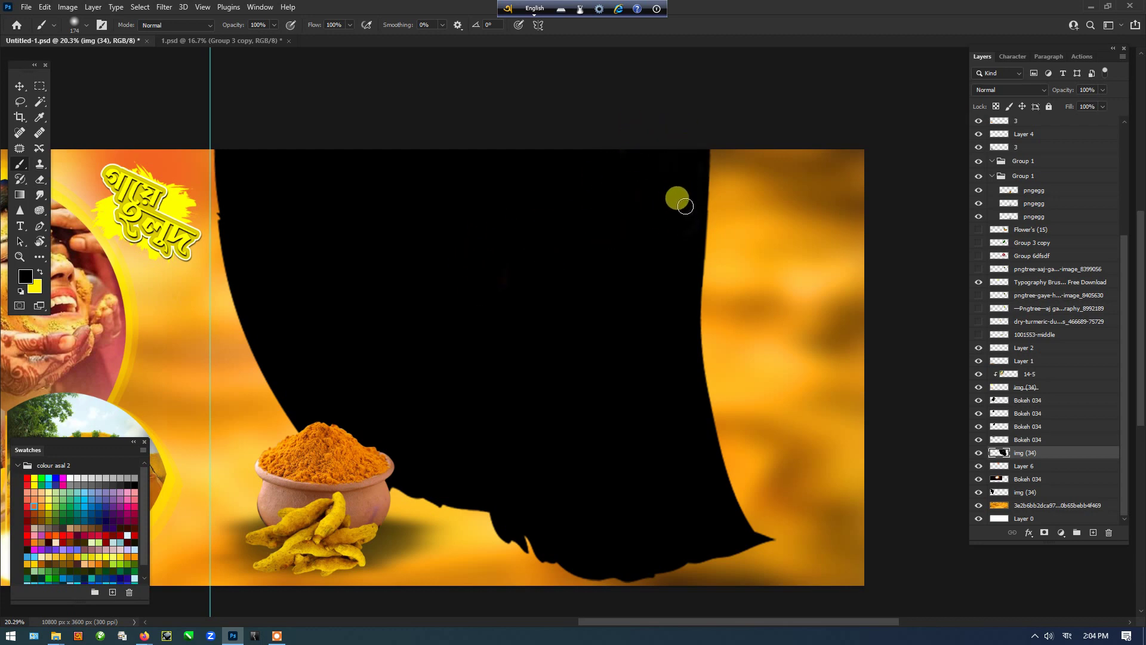
{"action": "scroll", "coordinate": [633, 245], "scroll_direction": "down", "scroll_amount": 2}
{"action": "key", "text": "v"}
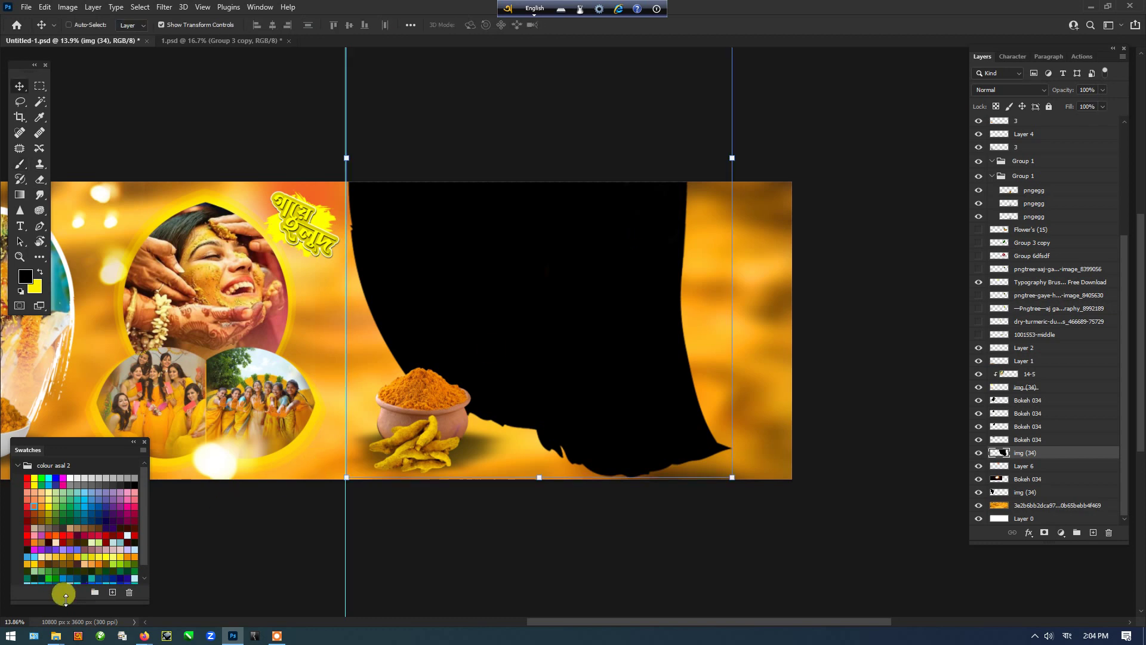
Step: Place the photo c0683483a5d2b9711378ce4985870a52 from the HAldi folder on the right page and clip it to the black brush shape
{"action": "mouse_move", "coordinate": [53, 636]}
{"action": "left_click", "coordinate": [41, 582]}
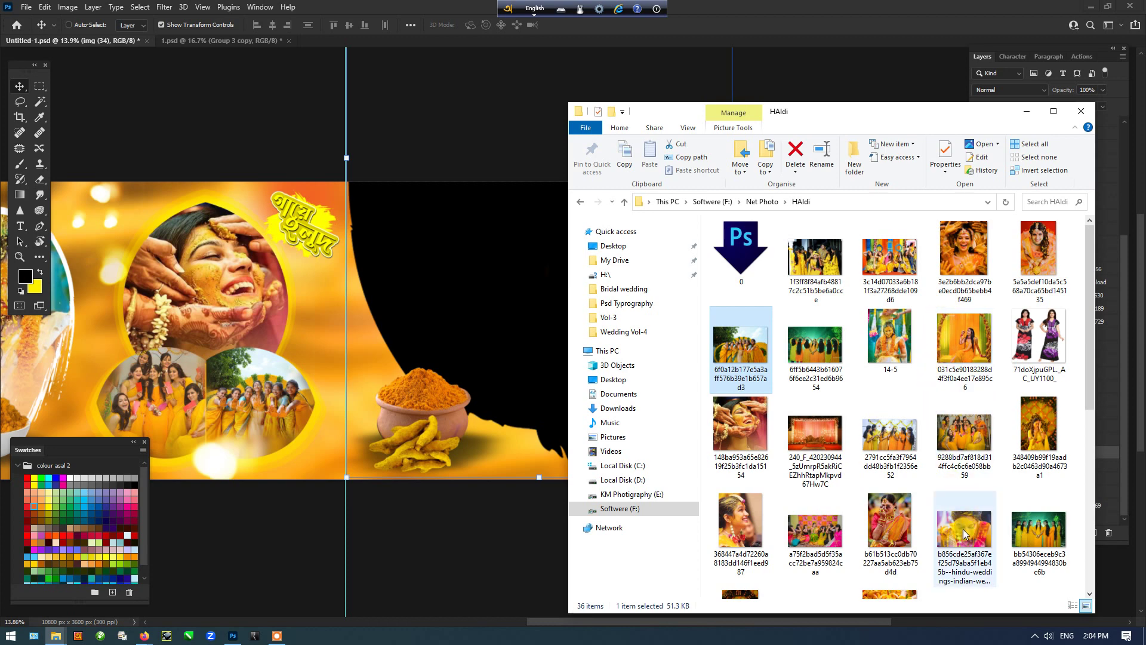
{"action": "scroll", "coordinate": [963, 529], "scroll_direction": "down", "scroll_amount": 3}
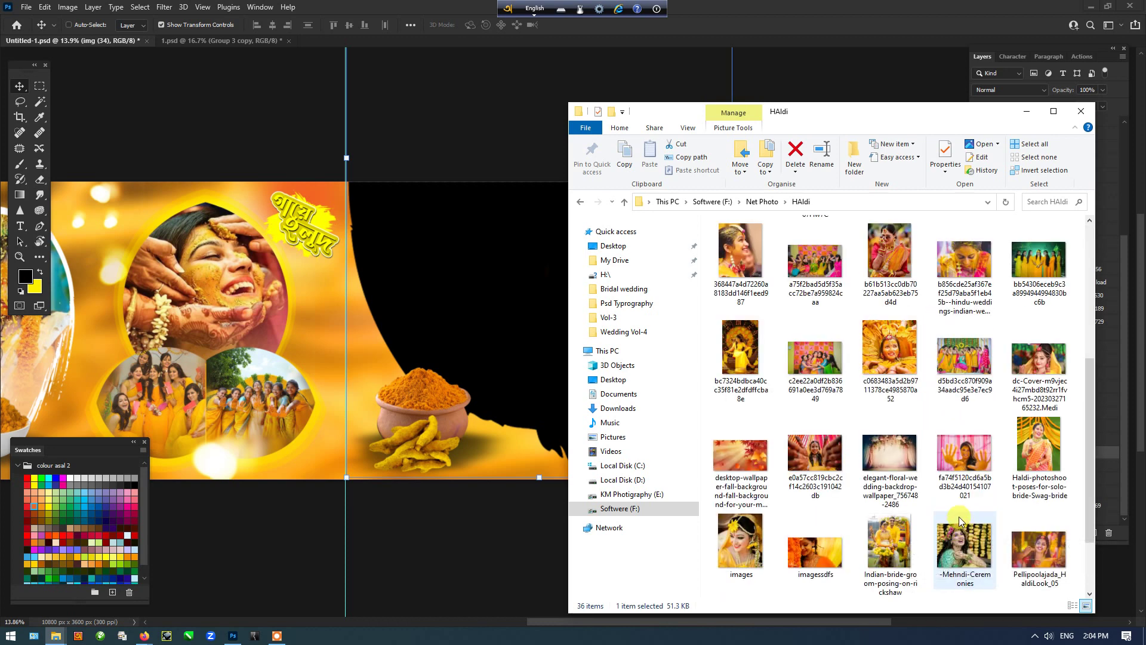
{"action": "left_click", "coordinate": [890, 352]}
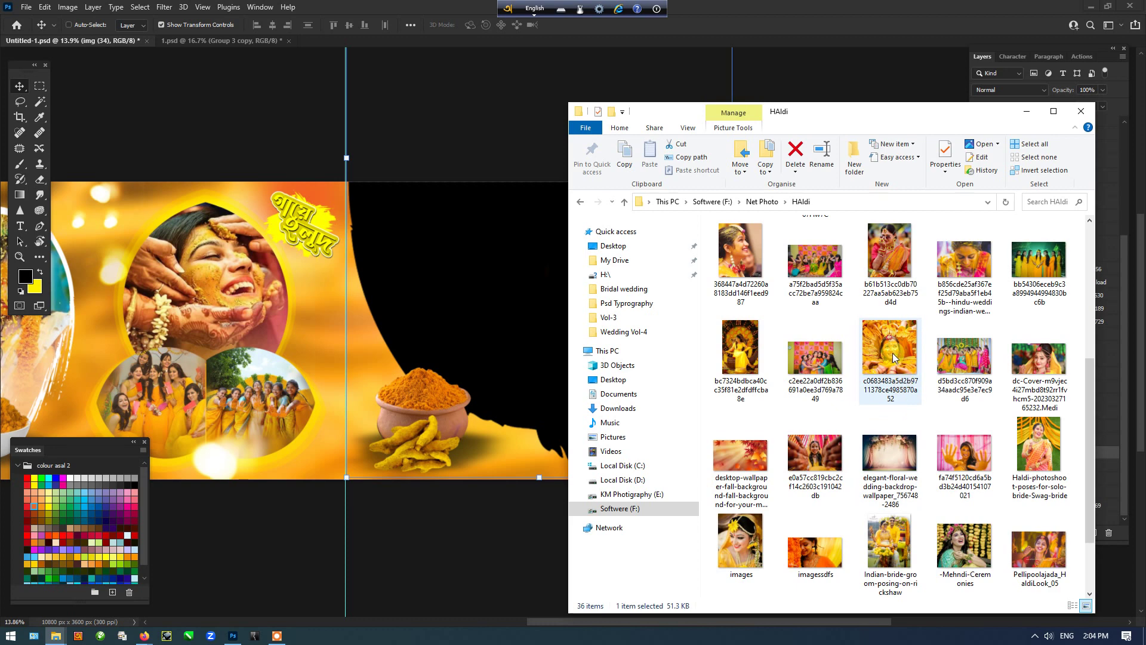
{"action": "left_click_drag", "start_coordinate": [893, 352], "coordinate": [596, 295]}
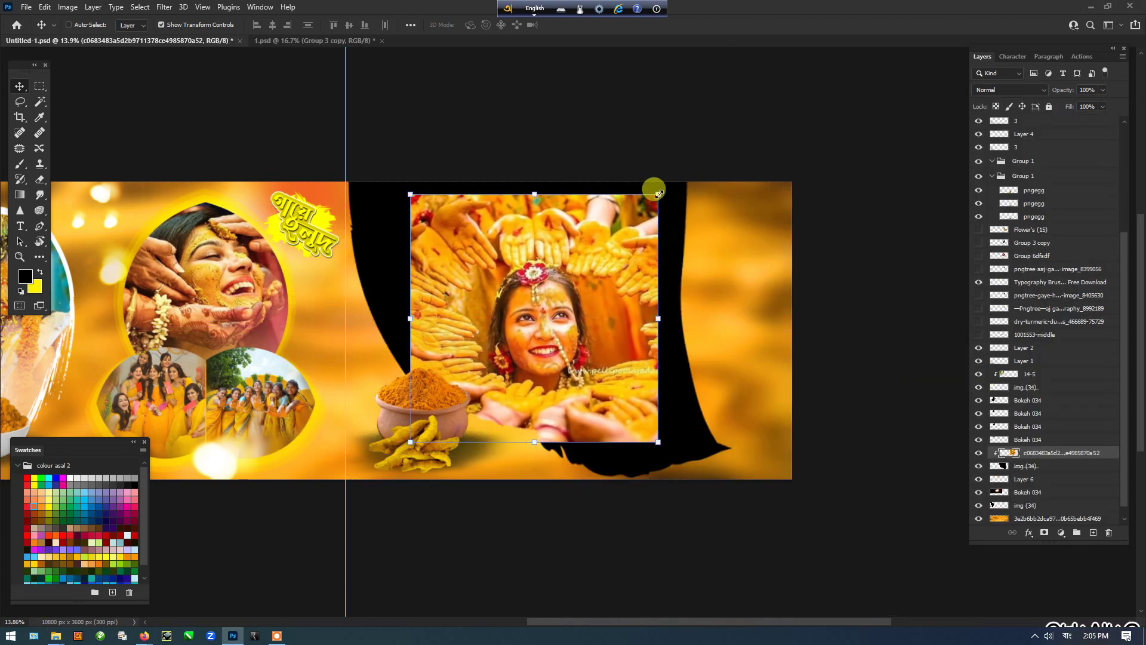
{"action": "key", "text": "ctrl+alt+g"}
Step: Enlarge the clipped bride photo and tilt it slightly so it covers the whole brush shape
{"action": "left_click_drag", "start_coordinate": [658, 194], "coordinate": [716, 153]}
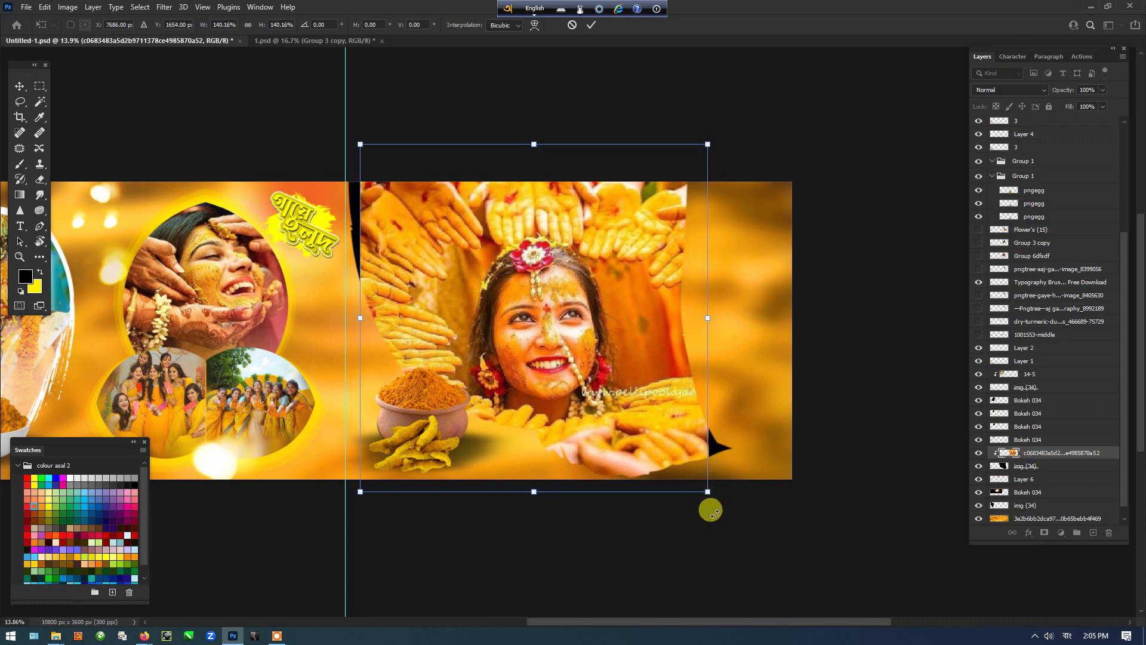
{"action": "left_click_drag", "start_coordinate": [714, 514], "coordinate": [754, 494]}
{"action": "key", "text": "Escape"}
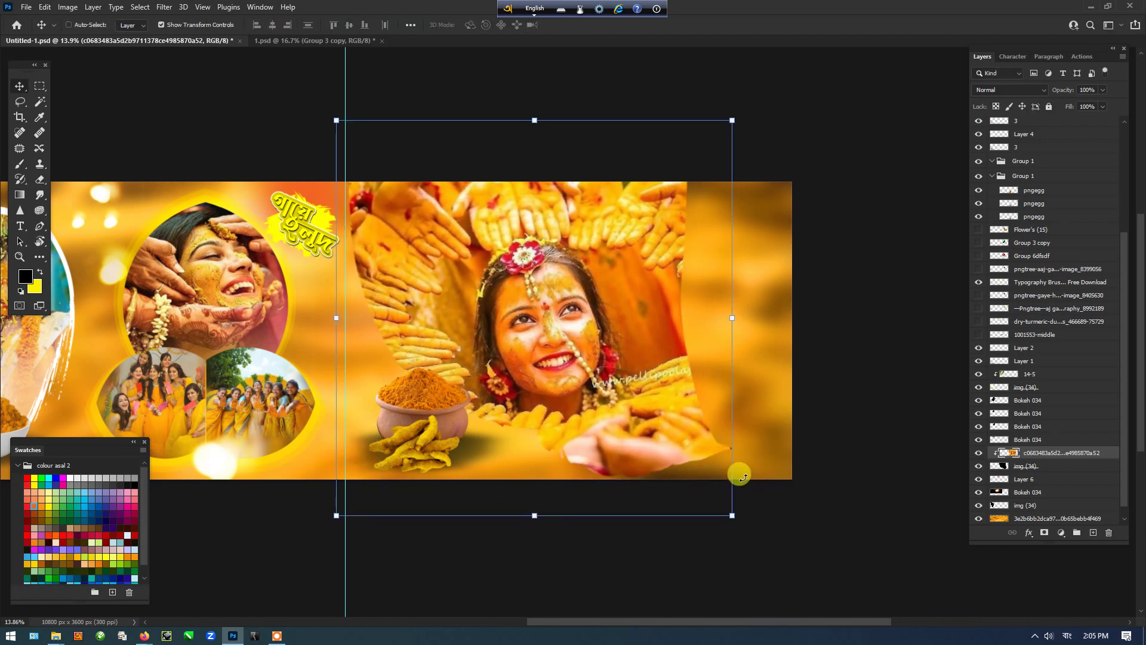
Step: Duplicate the brush shape layer beneath the clipped photo and try enlarging the upper copy
{"action": "scroll", "coordinate": [740, 474], "scroll_direction": "left", "scroll_amount": 5}
{"action": "scroll", "coordinate": [786, 388], "scroll_direction": "up", "scroll_amount": 3}
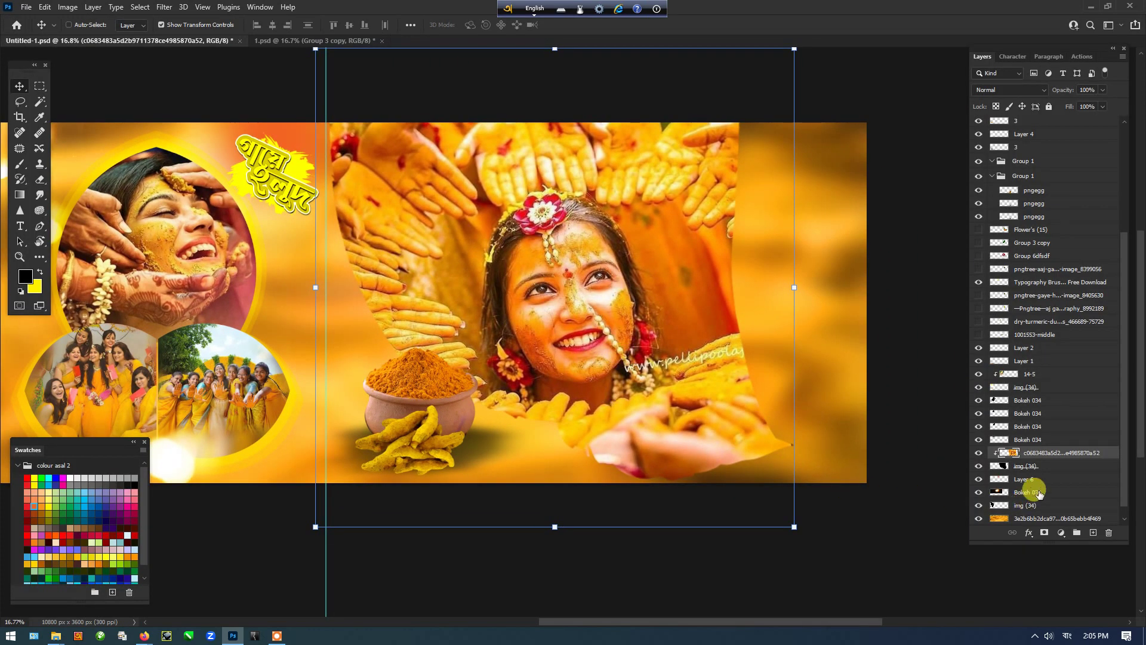
{"action": "left_click", "coordinate": [1053, 467]}
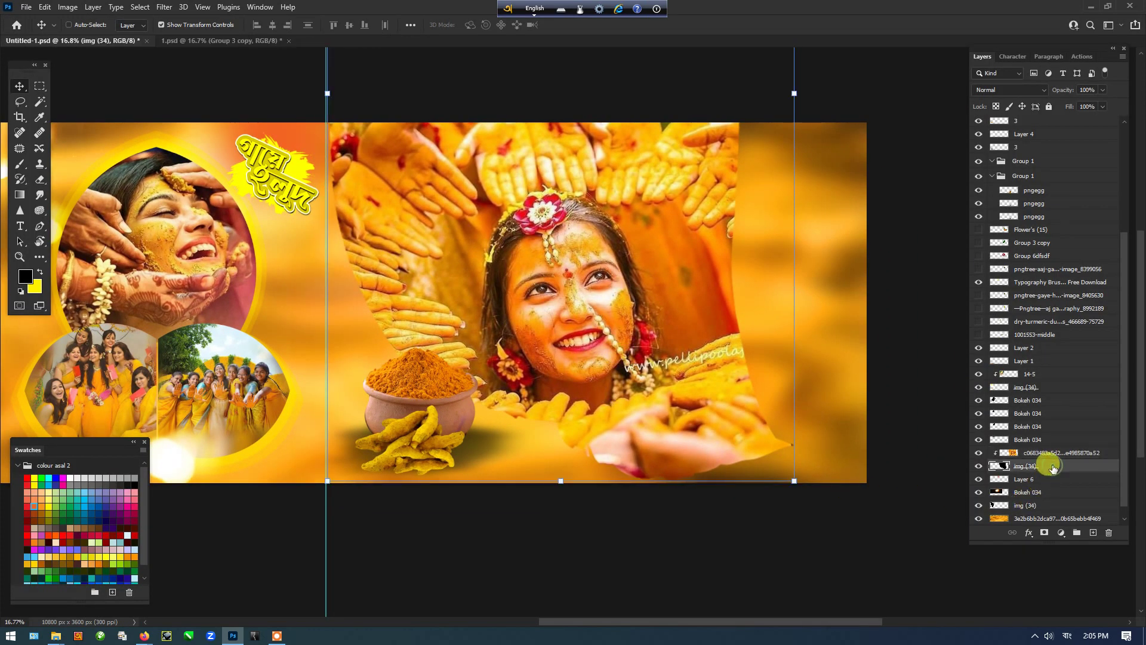
{"action": "key", "text": "ctrl+j"}
{"action": "scroll", "coordinate": [866, 457], "scroll_direction": "down", "scroll_amount": 1}
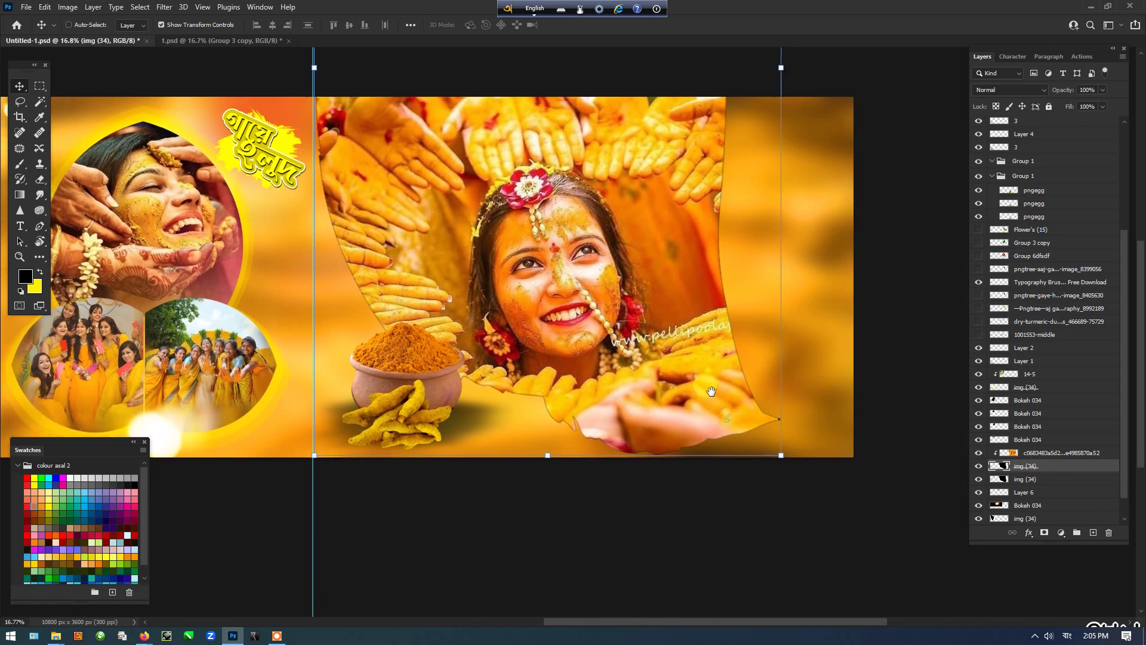
{"action": "key", "text": "ctrl+t"}
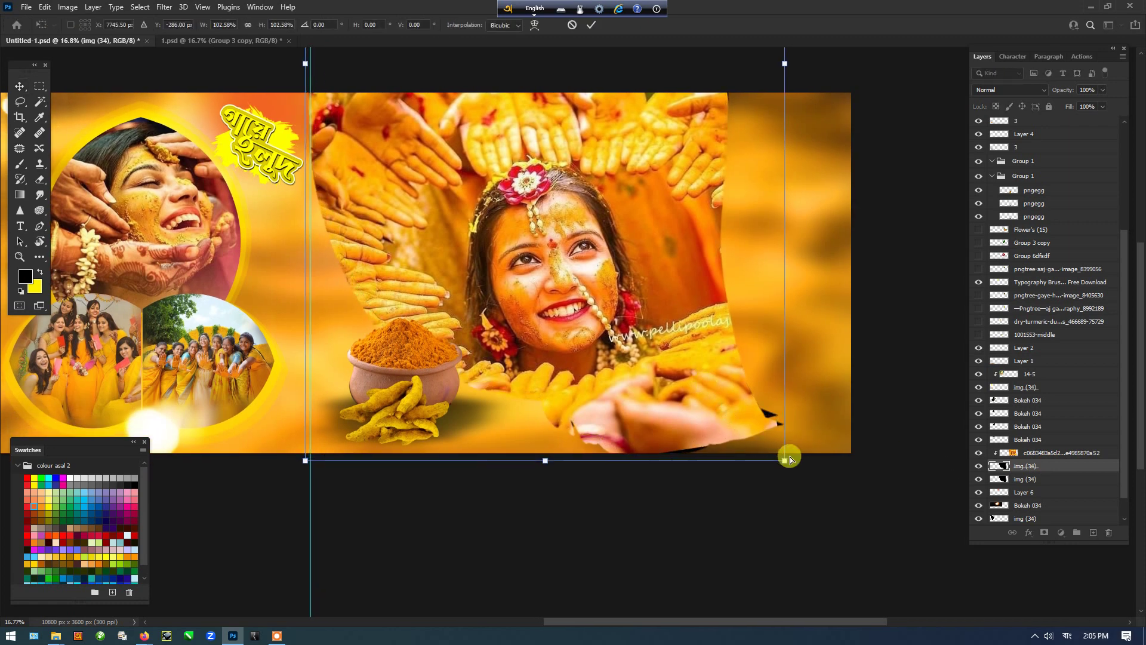
{"action": "key", "text": "Return"}
Step: Enlarge and slightly rotate the lower brush shape so its edge forms a black border around the photo
{"action": "left_click", "coordinate": [1036, 483]}
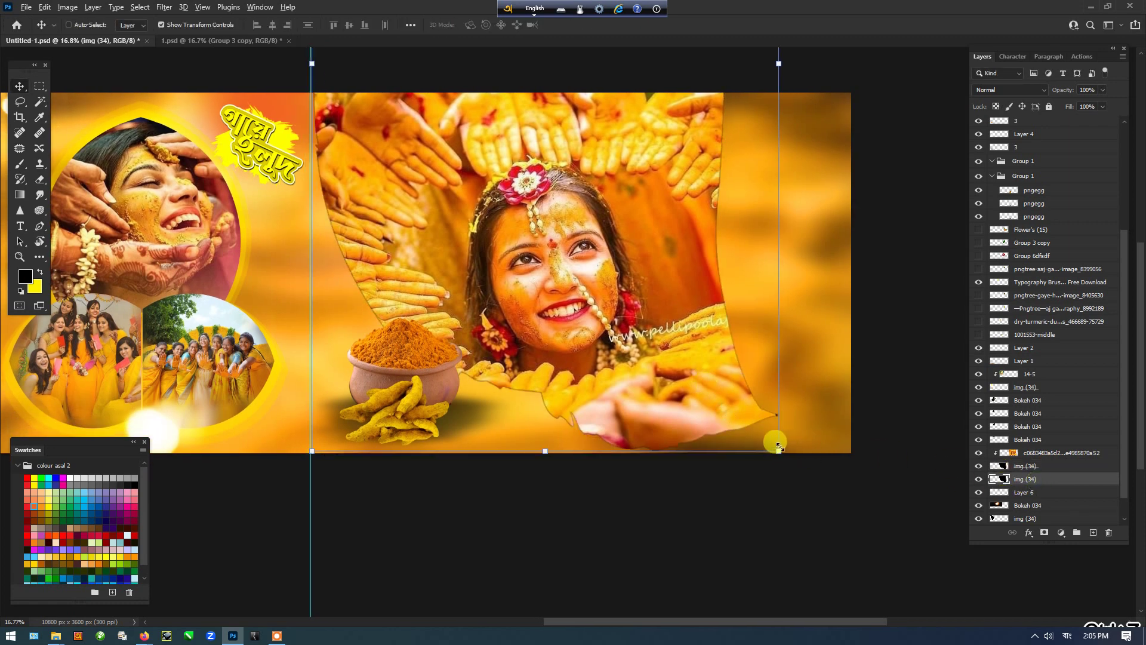
{"action": "key", "text": "ctrl+t"}
{"action": "left_click_drag", "start_coordinate": [779, 451], "coordinate": [800, 468]}
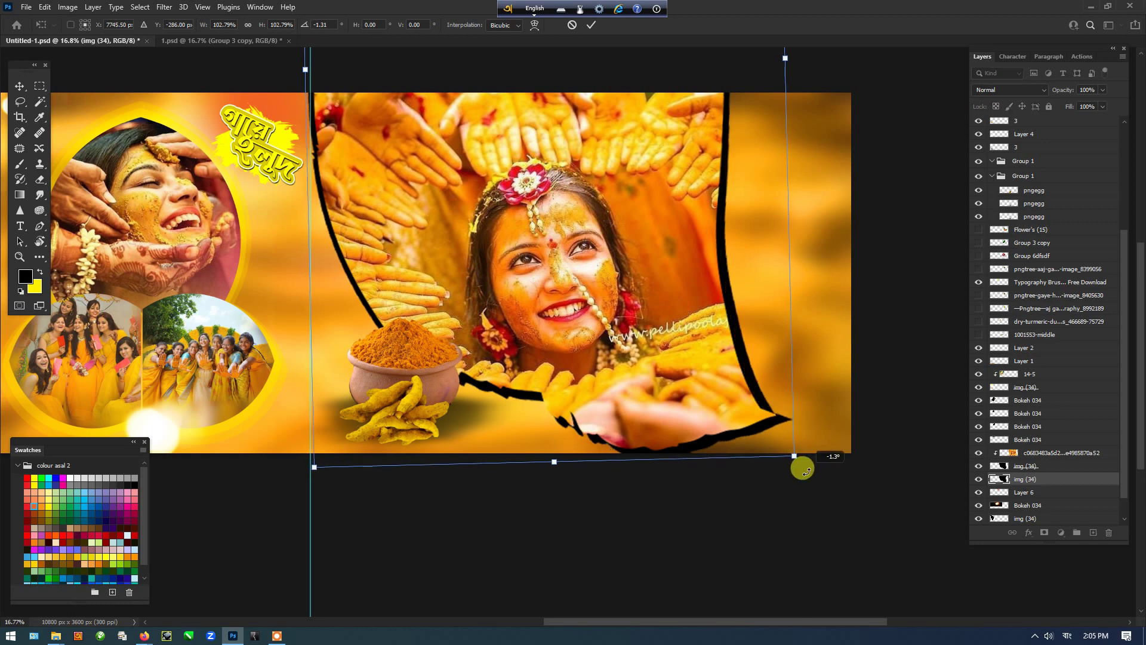
{"action": "key", "text": "ctrl+z"}
{"action": "key", "text": "ctrl+z"}
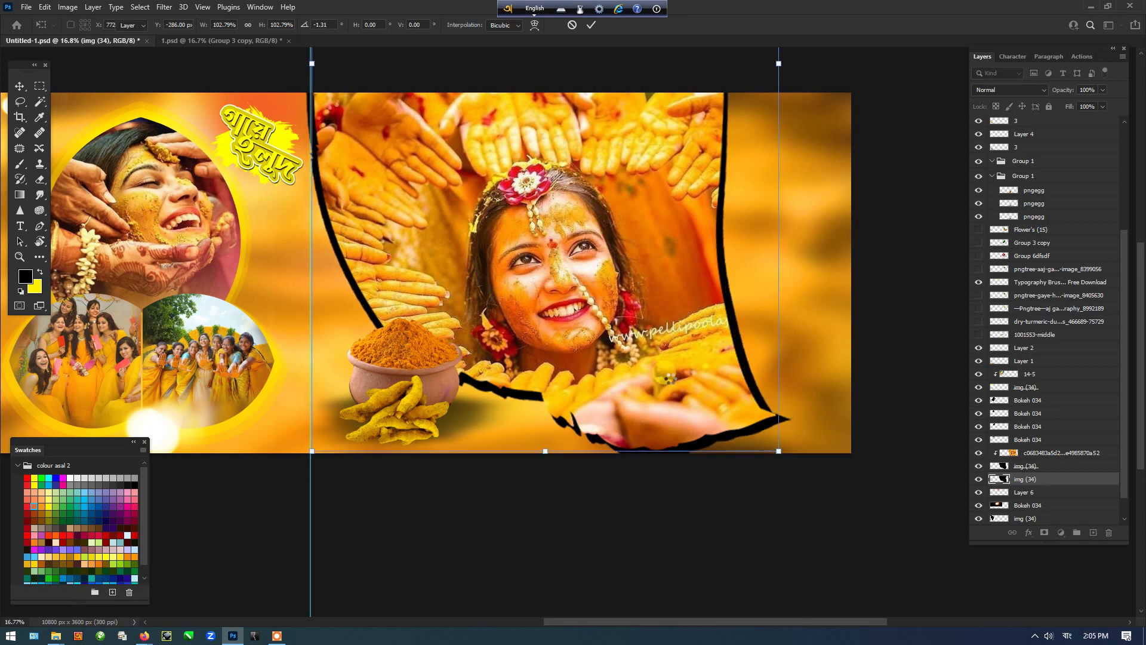
{"action": "key", "text": "Escape"}
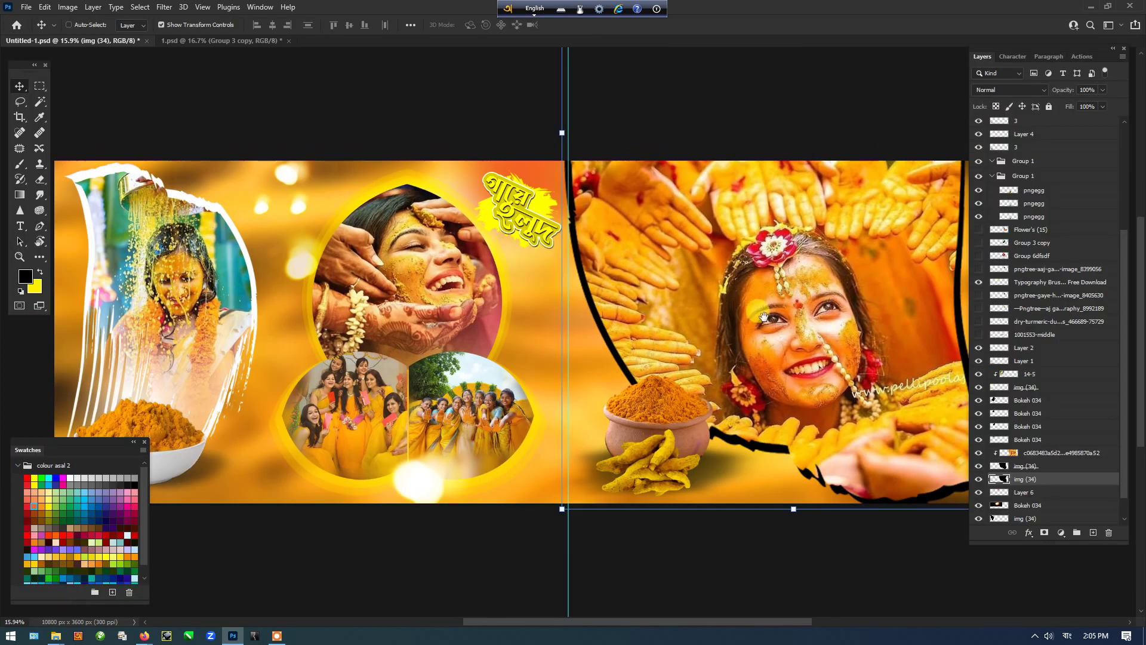
Step: Invert the lower brush shape to white and fine-tune its size and angle around the photo
{"action": "left_click_drag", "start_coordinate": [764, 316], "coordinate": [560, 308]}
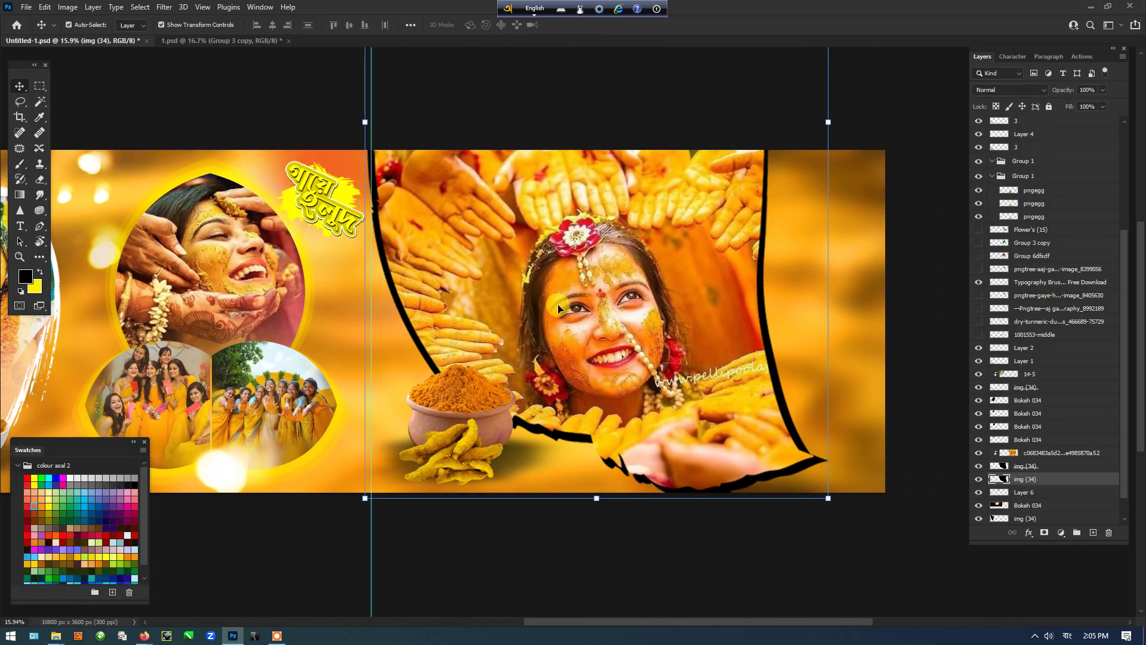
{"action": "key", "text": "ctrl+i"}
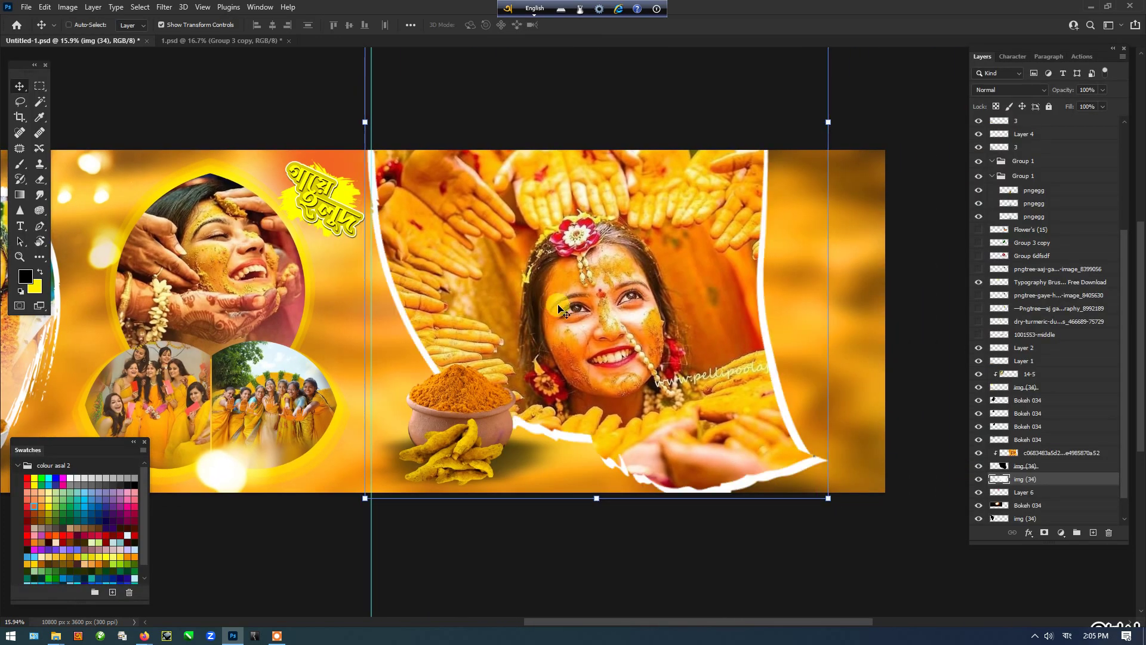
{"action": "left_click_drag", "start_coordinate": [576, 305], "coordinate": [522, 279]}
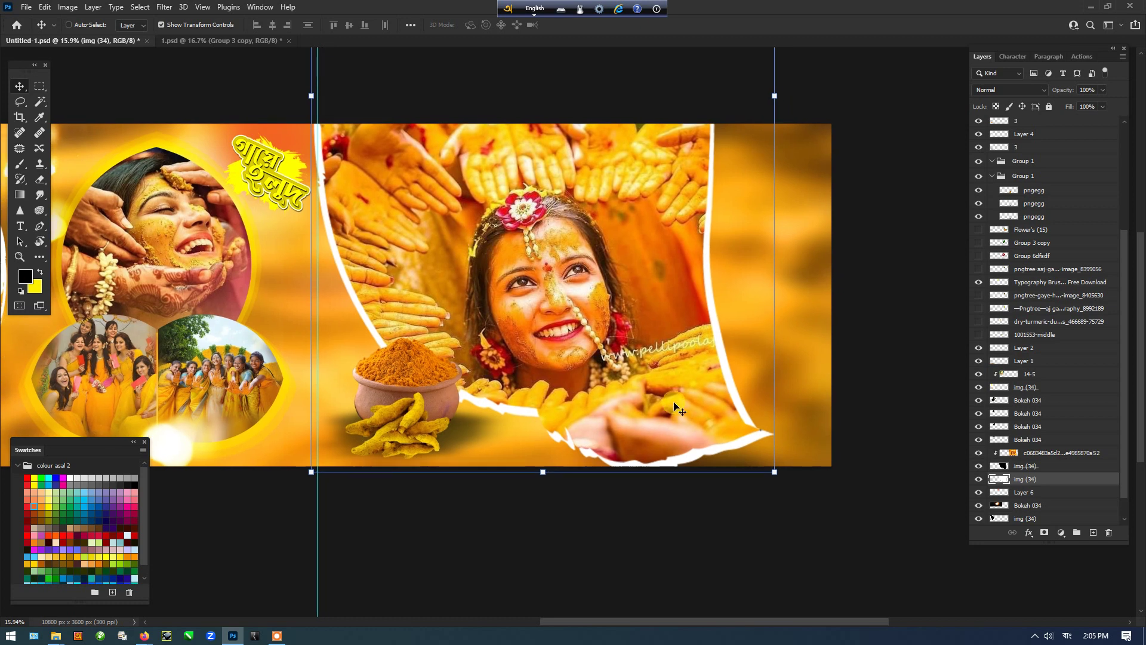
{"action": "mouse_move", "coordinate": [774, 471]}
{"action": "left_mouse_down"}
{"action": "mouse_move", "coordinate": [775, 485]}
{"action": "mouse_move", "coordinate": [776, 466]}
{"action": "left_mouse_up"}
{"action": "key", "text": "Return"}
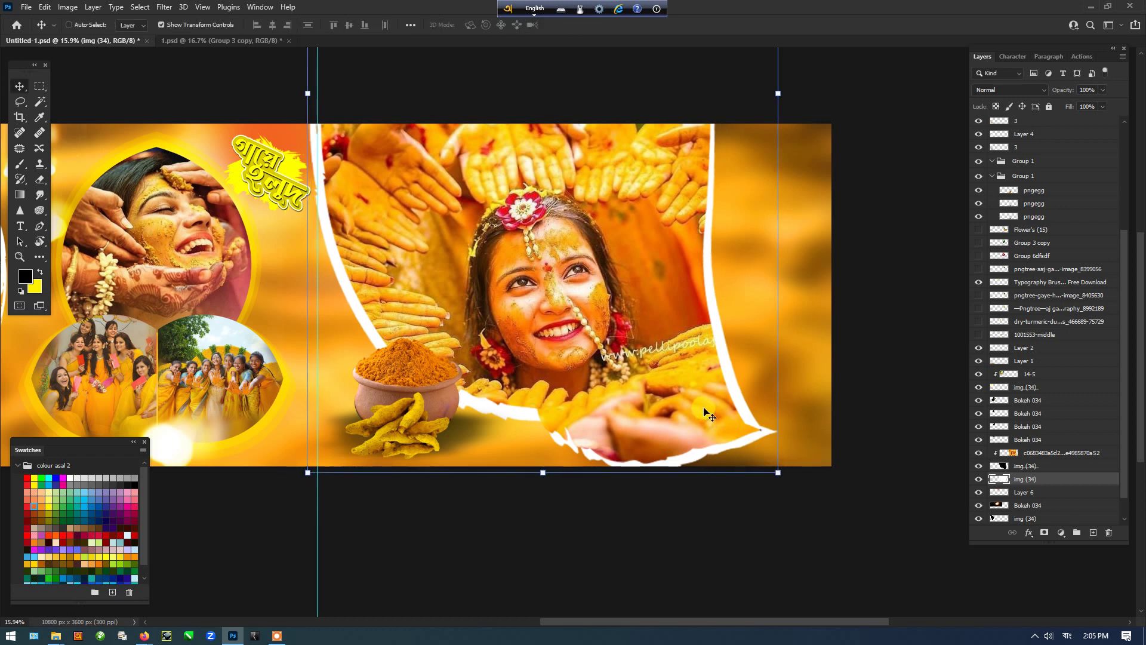
Step: Add an inside stroke at 93% opacity to the brush shape that holds the clipped photo
{"action": "left_click", "coordinate": [584, 349], "text": "ctrl"}
{"action": "left_click", "coordinate": [1055, 471]}
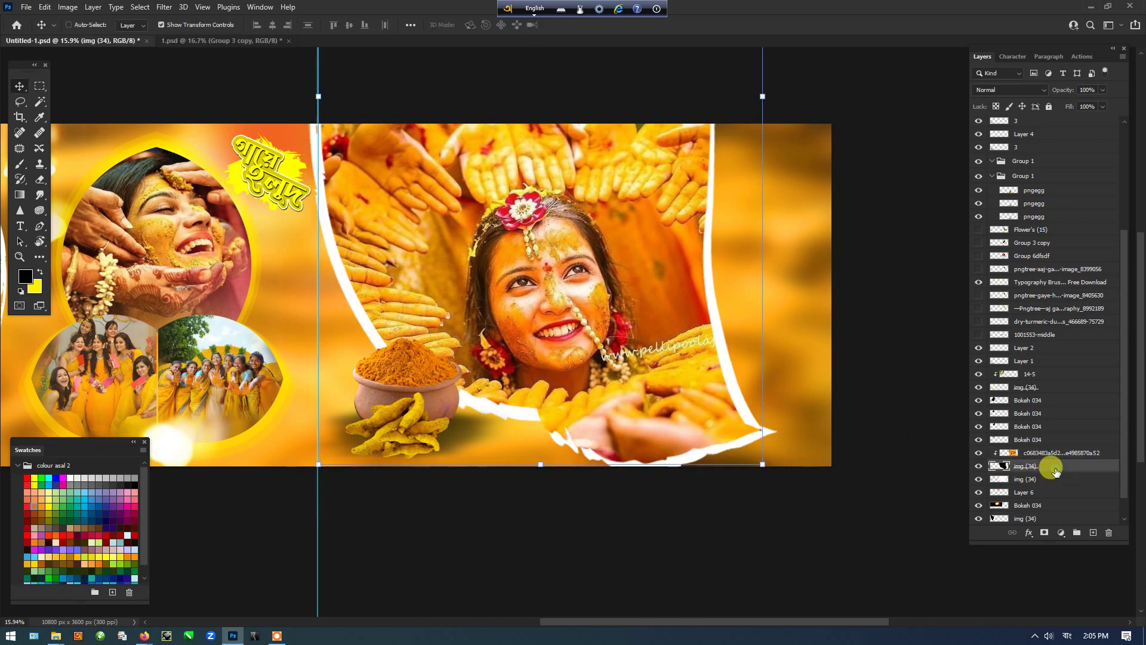
{"action": "double_click", "coordinate": [1065, 472]}
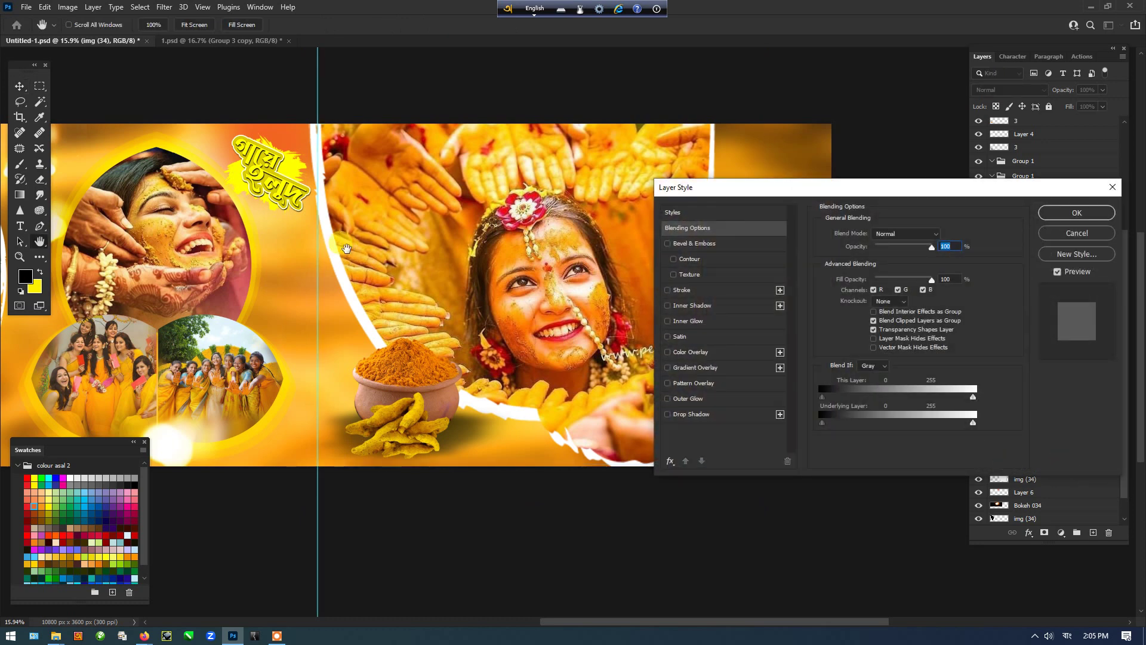
{"action": "left_click", "coordinate": [738, 293]}
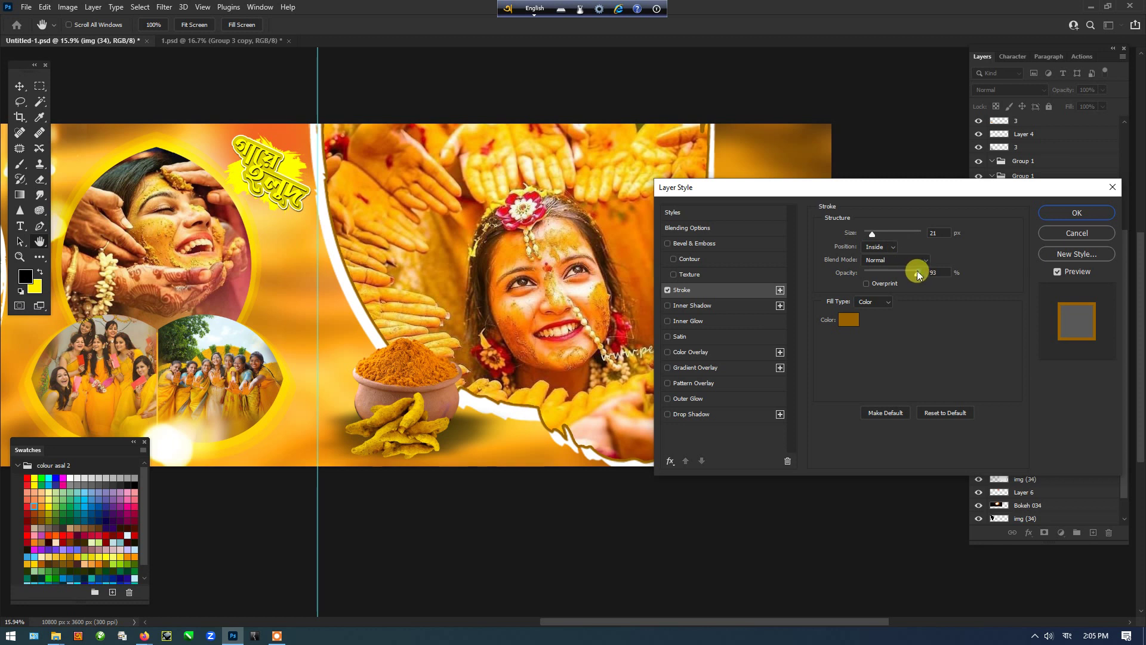
{"action": "left_click_drag", "start_coordinate": [921, 272], "coordinate": [902, 274]}
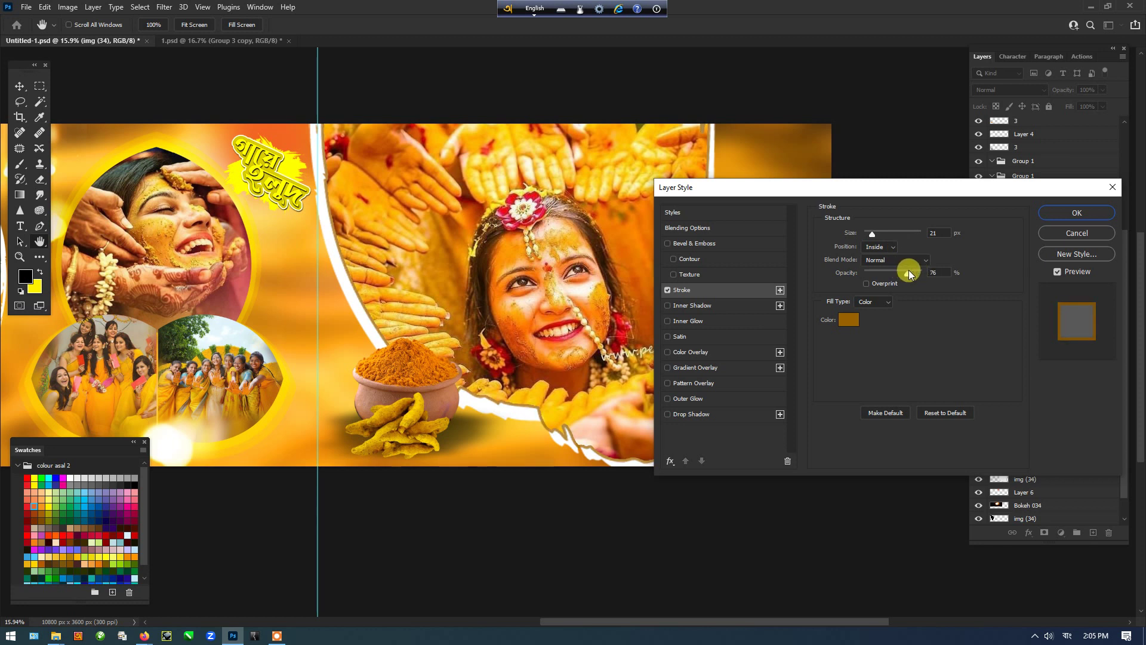
{"action": "left_click_drag", "start_coordinate": [910, 274], "coordinate": [917, 273]}
Step: Set the stroke colour to the golden yellow f2bb07 sampled from the left page and its size to 32 px
{"action": "left_click", "coordinate": [848, 319]}
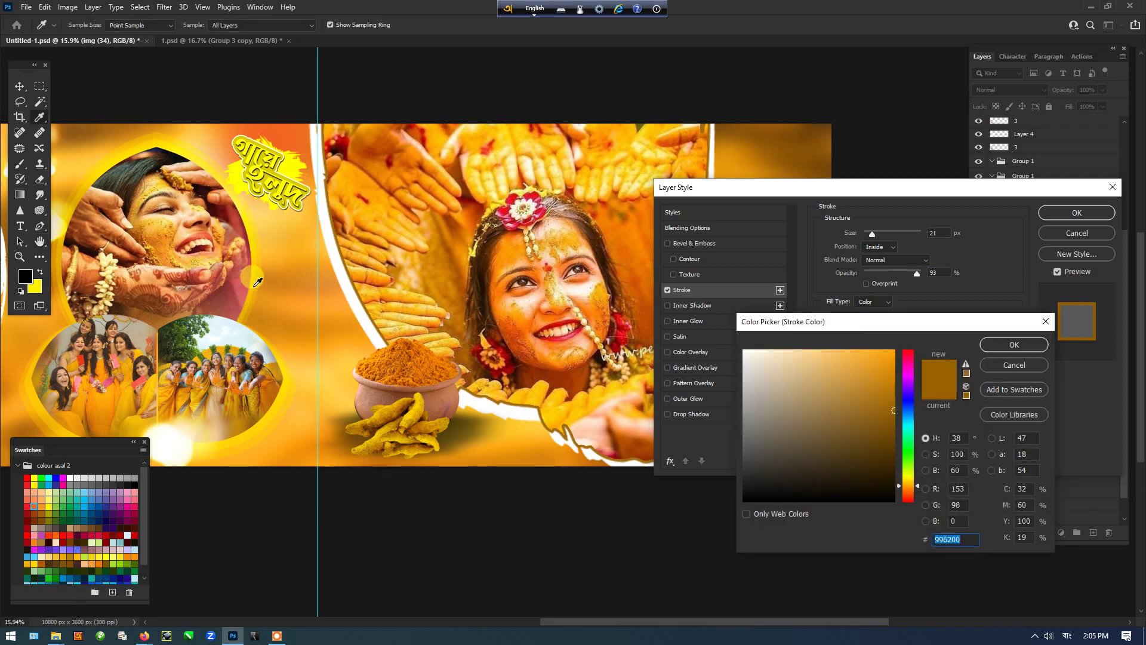
{"action": "left_click", "coordinate": [258, 282]}
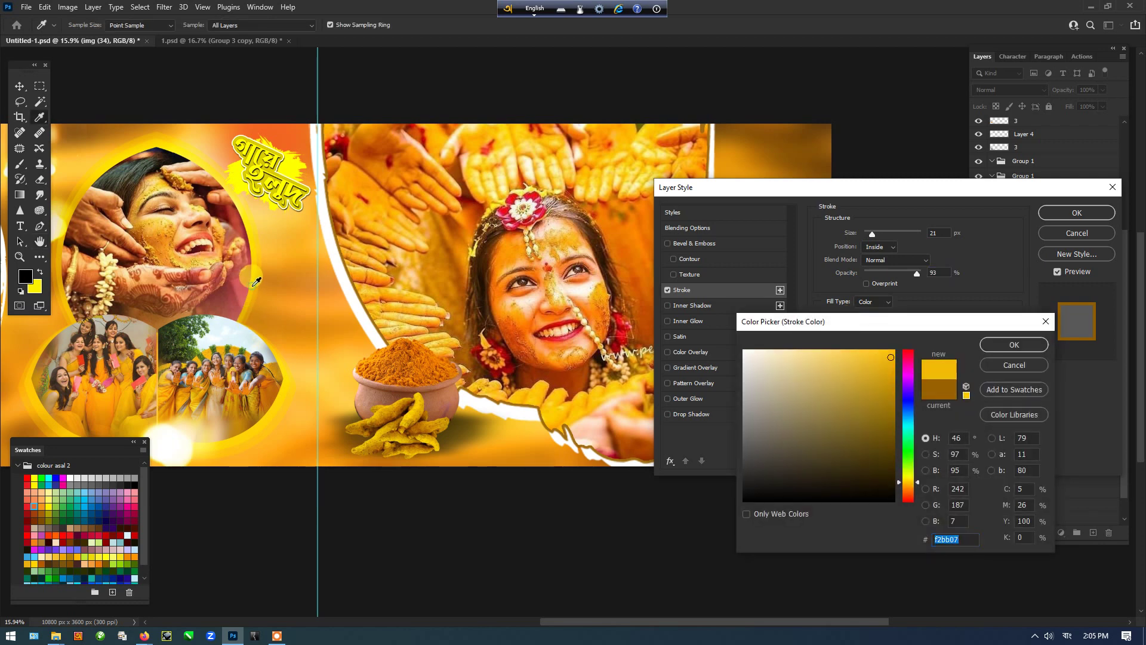
{"action": "left_click", "coordinate": [1007, 347]}
{"action": "left_click_drag", "start_coordinate": [873, 236], "coordinate": [877, 238]}
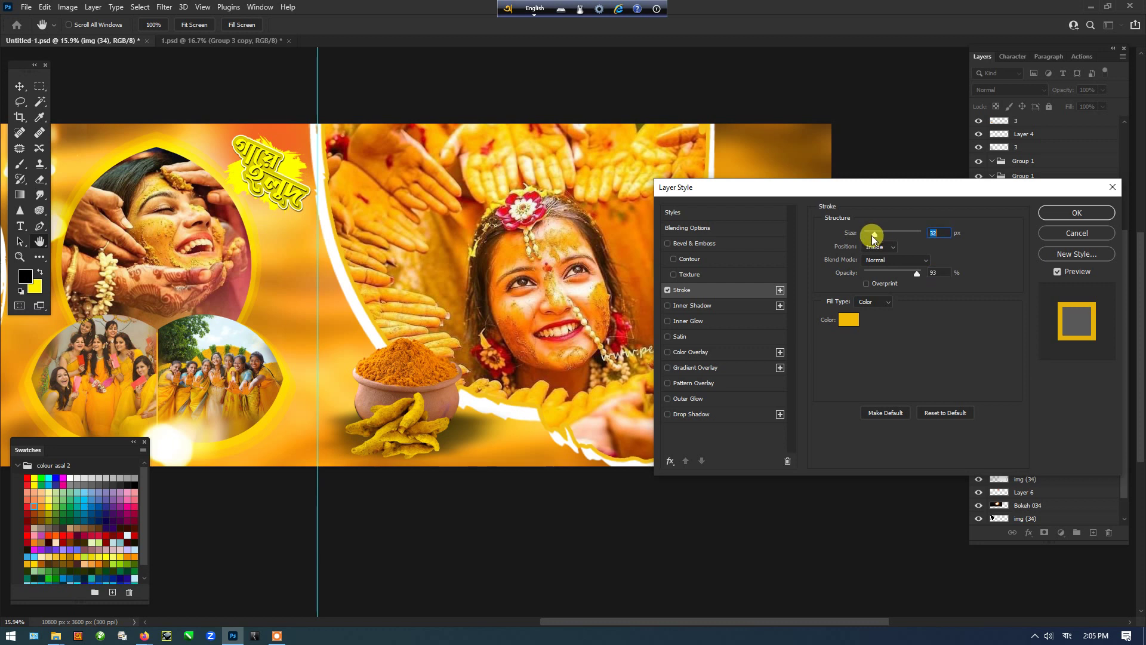
Step: Add an inner shadow to the photo's brush shape with size 226 px and 54% opacity, and apply the layer style
{"action": "left_click", "coordinate": [726, 307]}
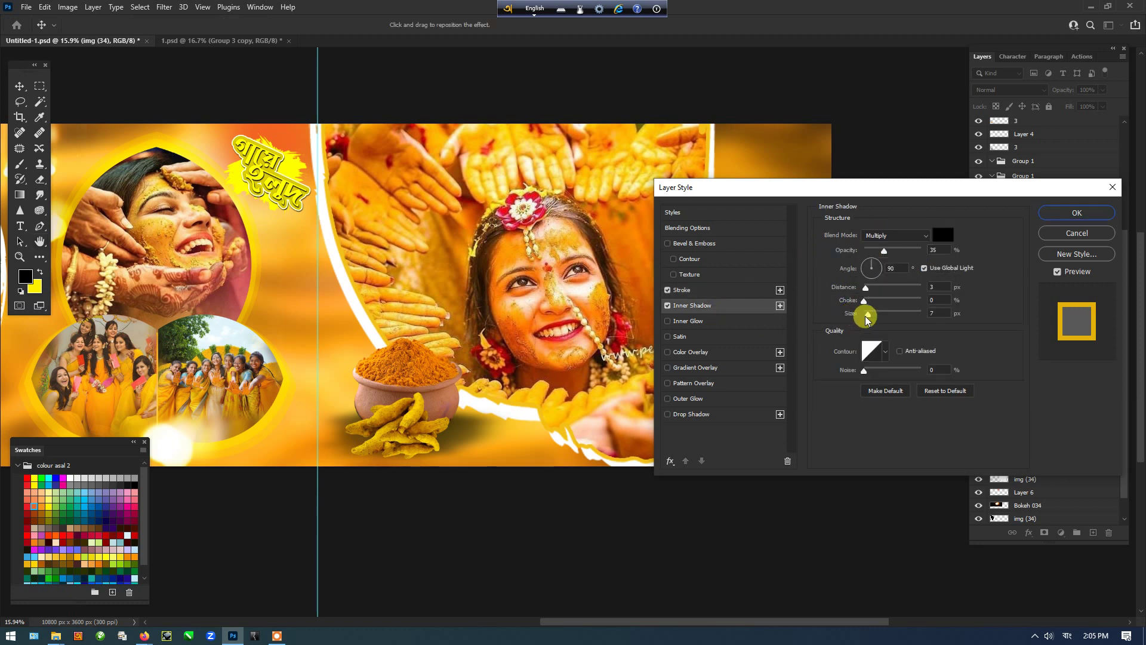
{"action": "left_click_drag", "start_coordinate": [868, 317], "coordinate": [919, 315]}
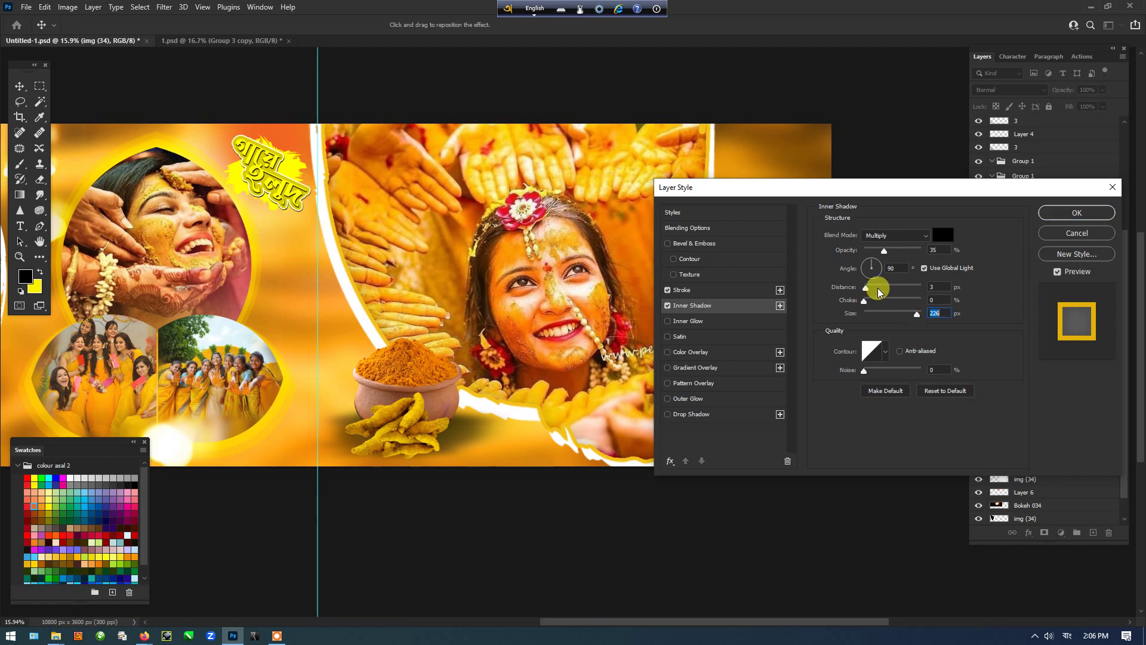
{"action": "mouse_move", "coordinate": [884, 251]}
{"action": "left_mouse_down"}
{"action": "mouse_move", "coordinate": [931, 257]}
{"action": "mouse_move", "coordinate": [898, 255]}
{"action": "left_mouse_up"}
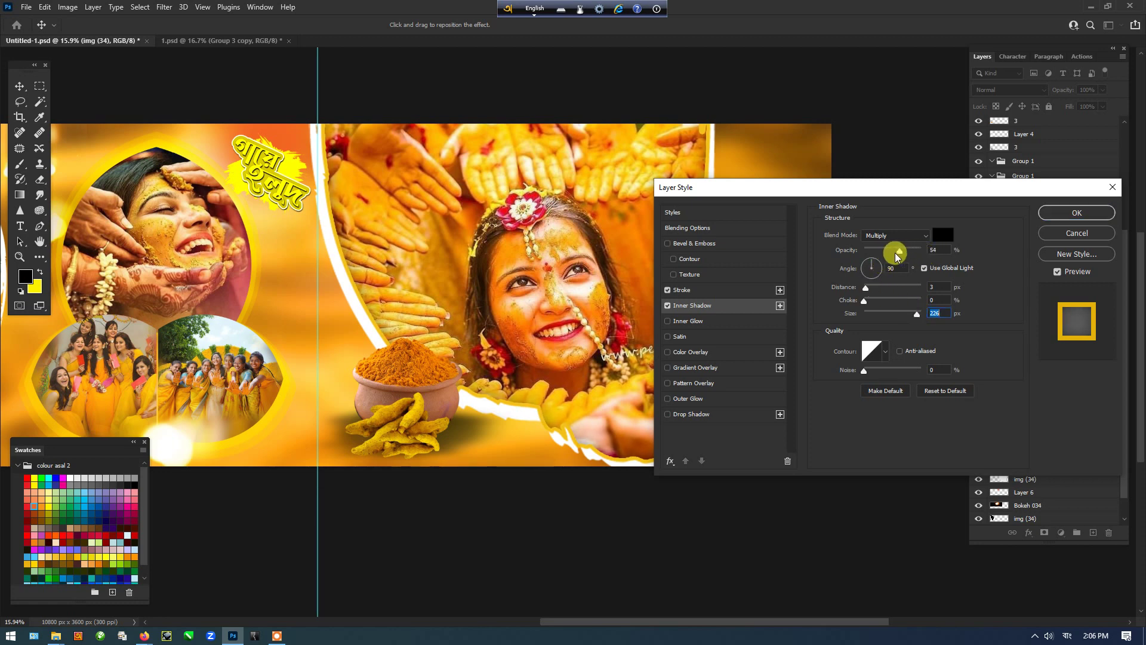
{"action": "left_click", "coordinate": [1066, 213]}
Step: Review the whole album spread and the newly framed photo with the interface panels hidden
{"action": "key", "text": "Tab"}
{"action": "scroll", "coordinate": [742, 410], "scroll_direction": "down", "scroll_amount": 3}
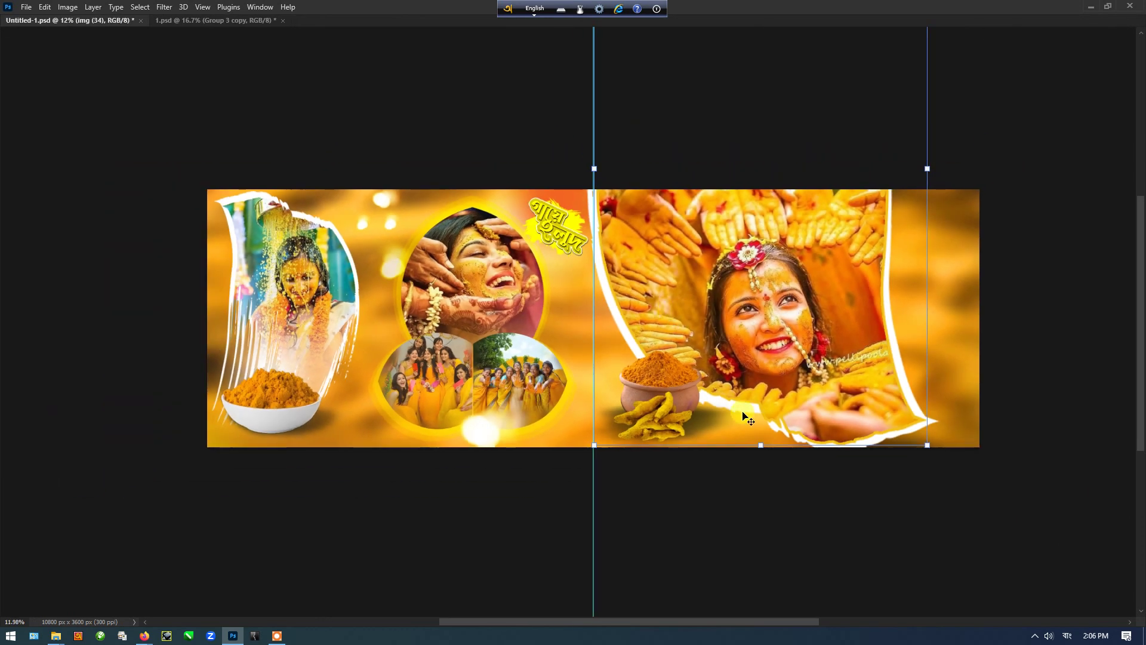
{"action": "left_click_drag", "start_coordinate": [800, 372], "coordinate": [621, 375]}
{"action": "scroll", "coordinate": [680, 365], "scroll_direction": "up", "scroll_amount": 3}
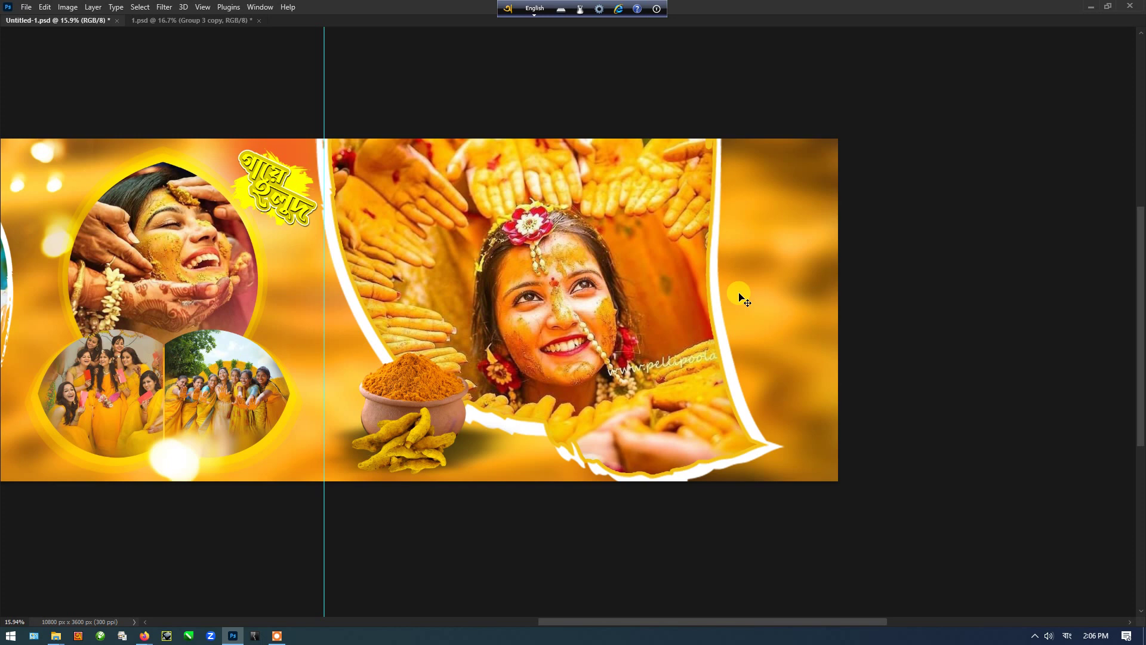
{"action": "scroll", "coordinate": [742, 297], "scroll_direction": "down", "scroll_amount": 1}
{"action": "left_click_drag", "start_coordinate": [735, 292], "coordinate": [790, 314]}
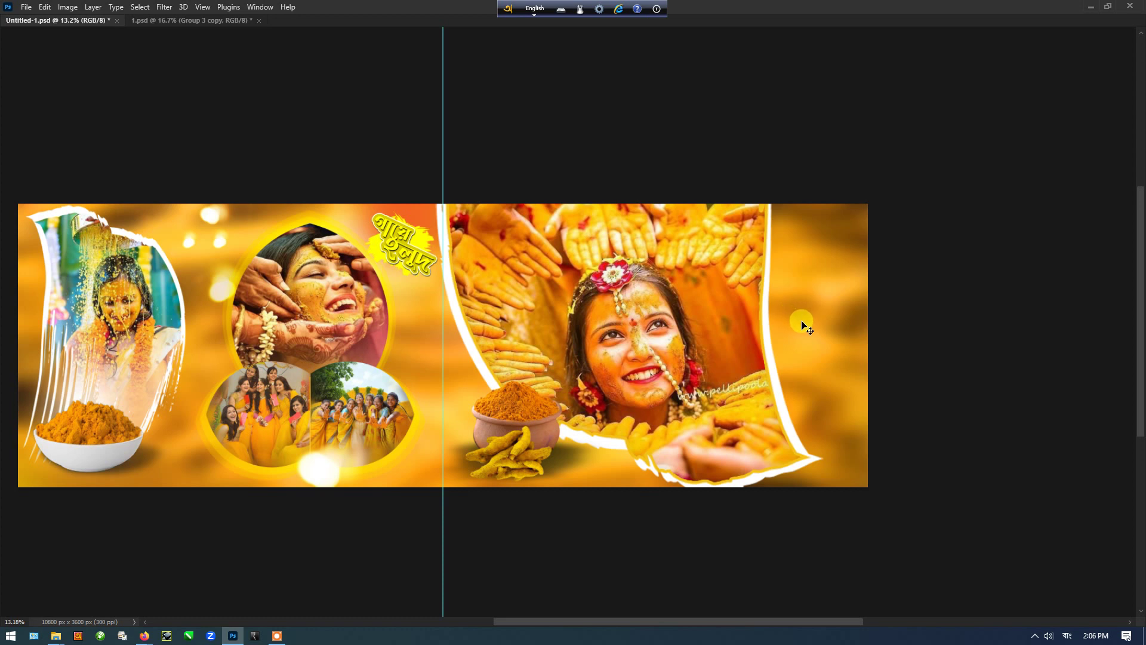
{"action": "key", "text": "Tab"}
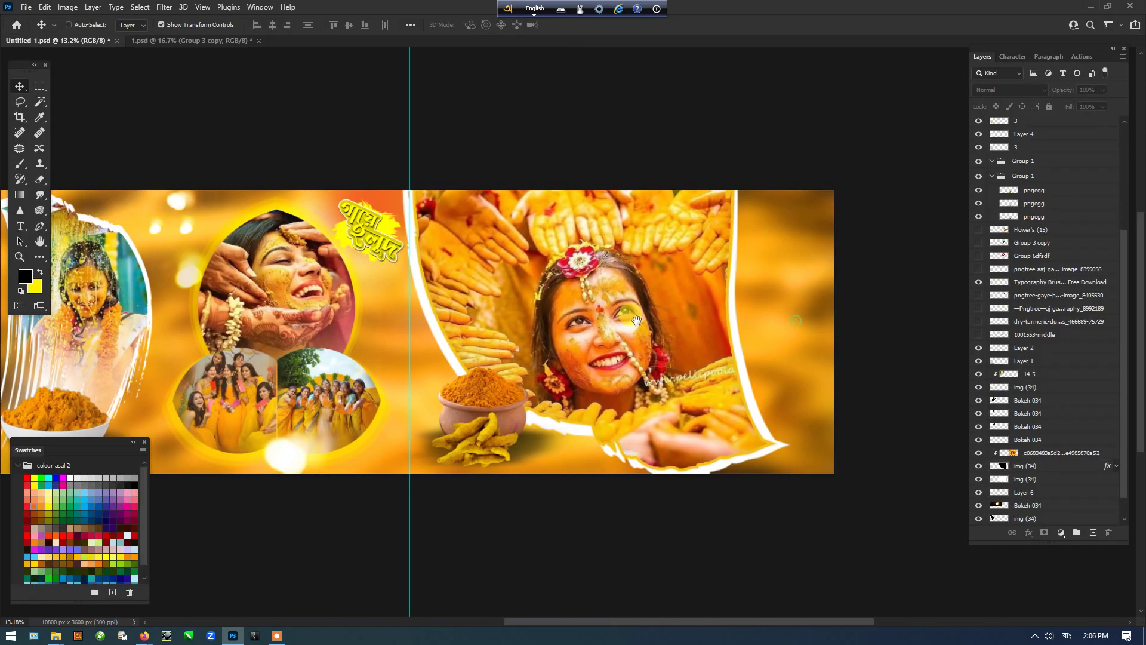
Step: Show the hidden Aaj Gaye Holud Bangla lettering layer and move it over the large photo's right edge
{"action": "left_click", "coordinate": [978, 272]}
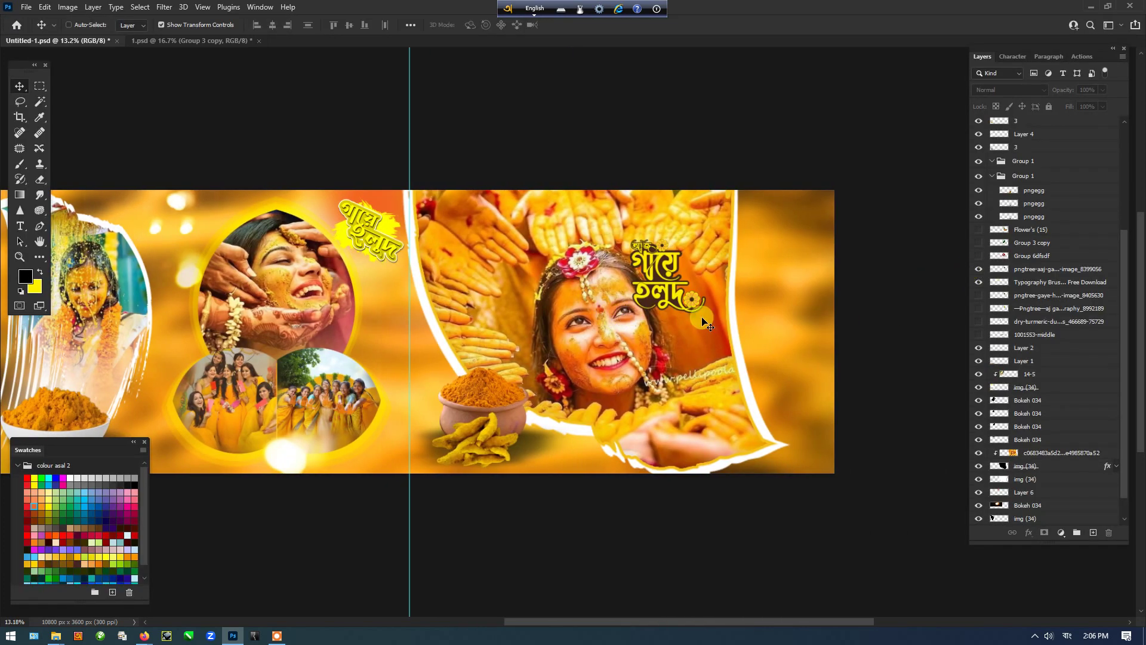
{"action": "left_click", "coordinate": [675, 296], "text": "ctrl"}
{"action": "left_click_drag", "start_coordinate": [674, 296], "coordinate": [766, 286]}
Step: Enlarge the Bangla lettering to about 129% and nudge it into place on the photo's right edge
{"action": "scroll", "coordinate": [766, 286], "scroll_direction": "up", "scroll_amount": 5}
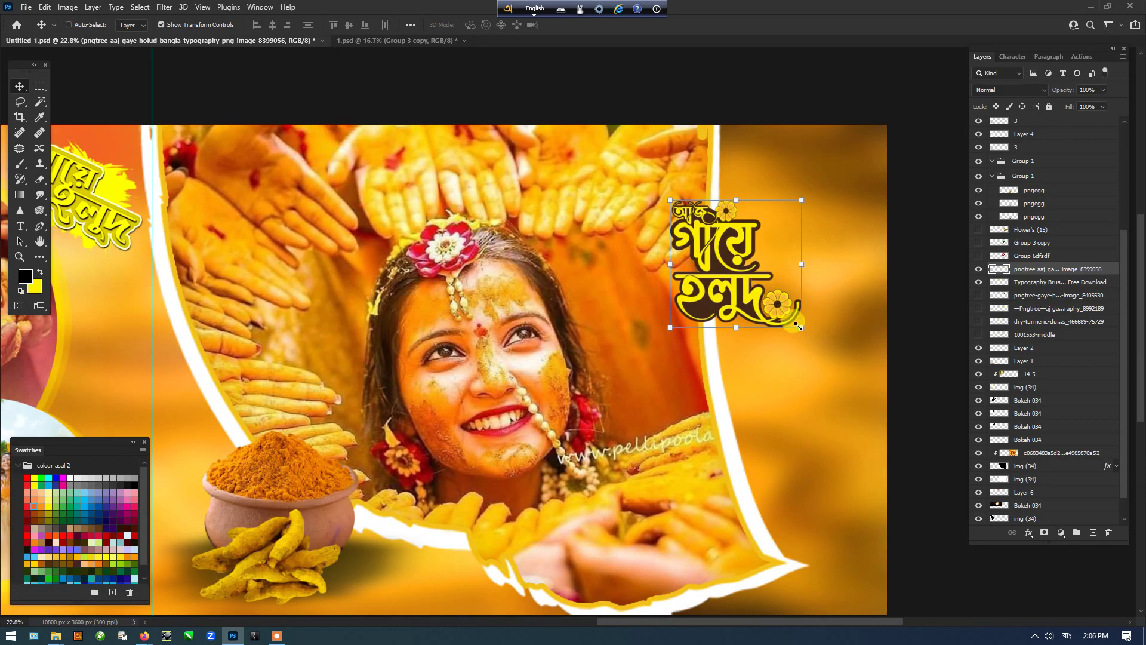
{"action": "left_click_drag", "start_coordinate": [798, 326], "coordinate": [840, 346]}
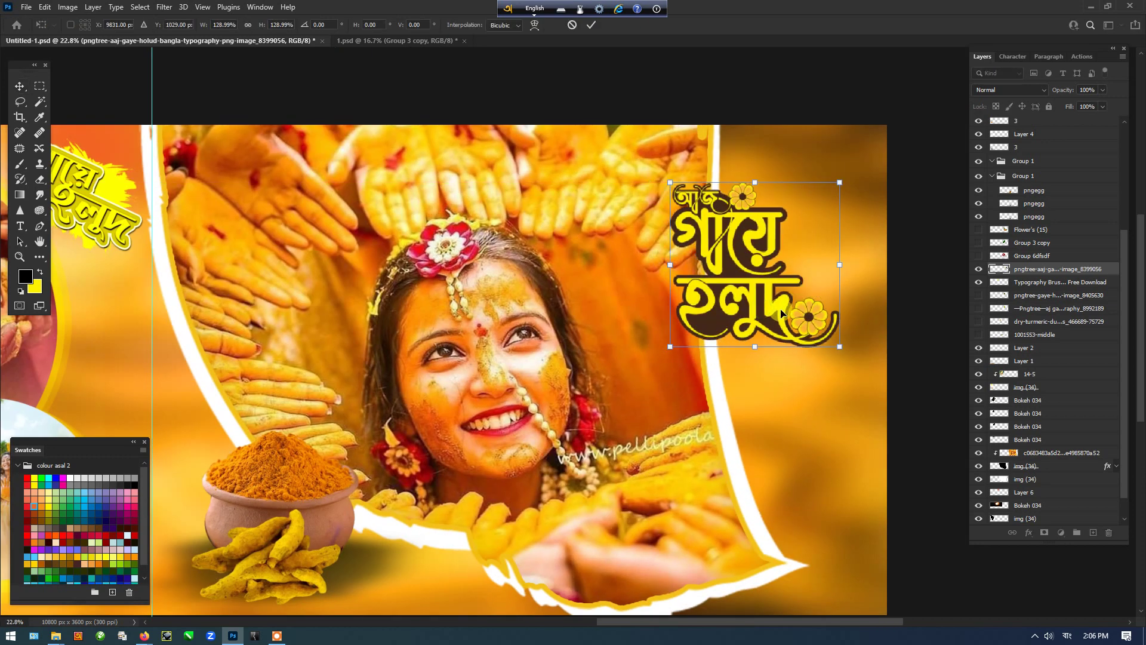
{"action": "key", "text": "Return"}
{"action": "scroll", "coordinate": [746, 315], "scroll_direction": "right", "scroll_amount": 2}
{"action": "left_click_drag", "start_coordinate": [720, 317], "coordinate": [710, 316]}
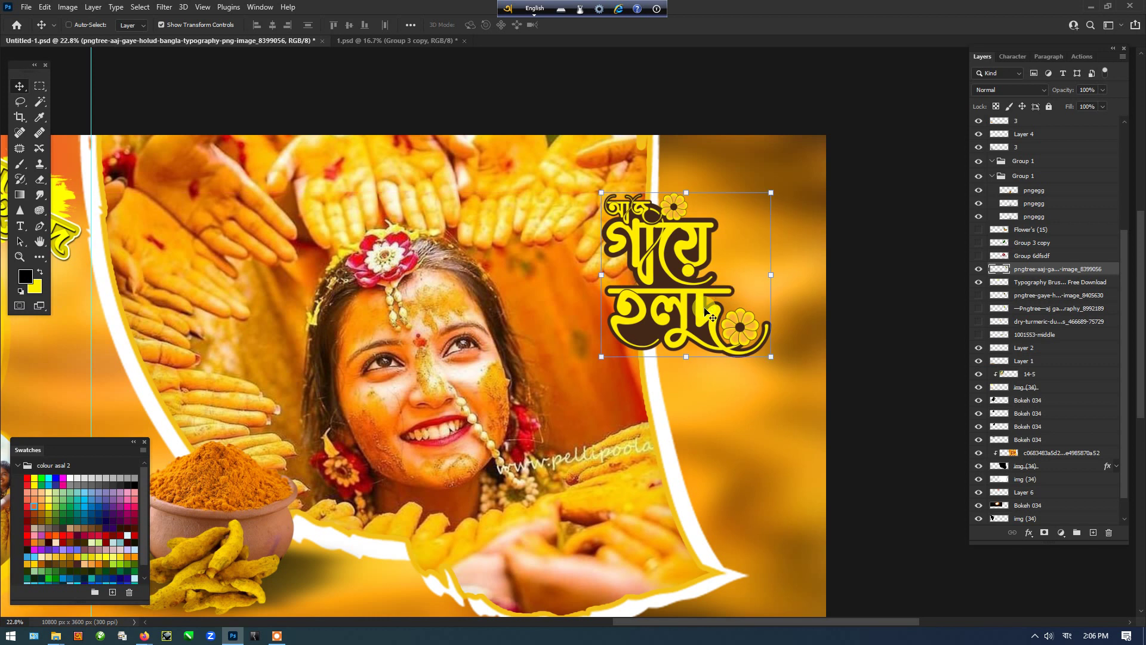
Step: Draw a circular selection around the whole Bangla lettering and centre it on the text
{"action": "key", "text": "m"}
{"action": "key", "text": "shift+m"}
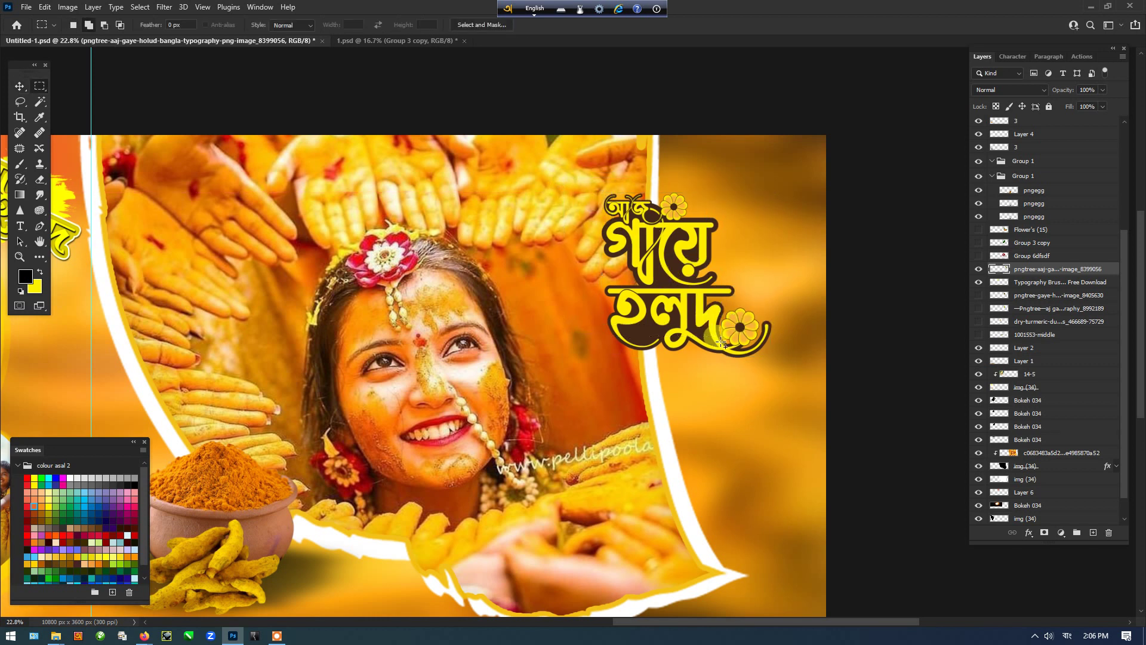
{"action": "left_click_drag", "start_coordinate": [589, 179], "coordinate": [787, 386]}
{"action": "left_click_drag", "start_coordinate": [720, 324], "coordinate": [725, 327]}
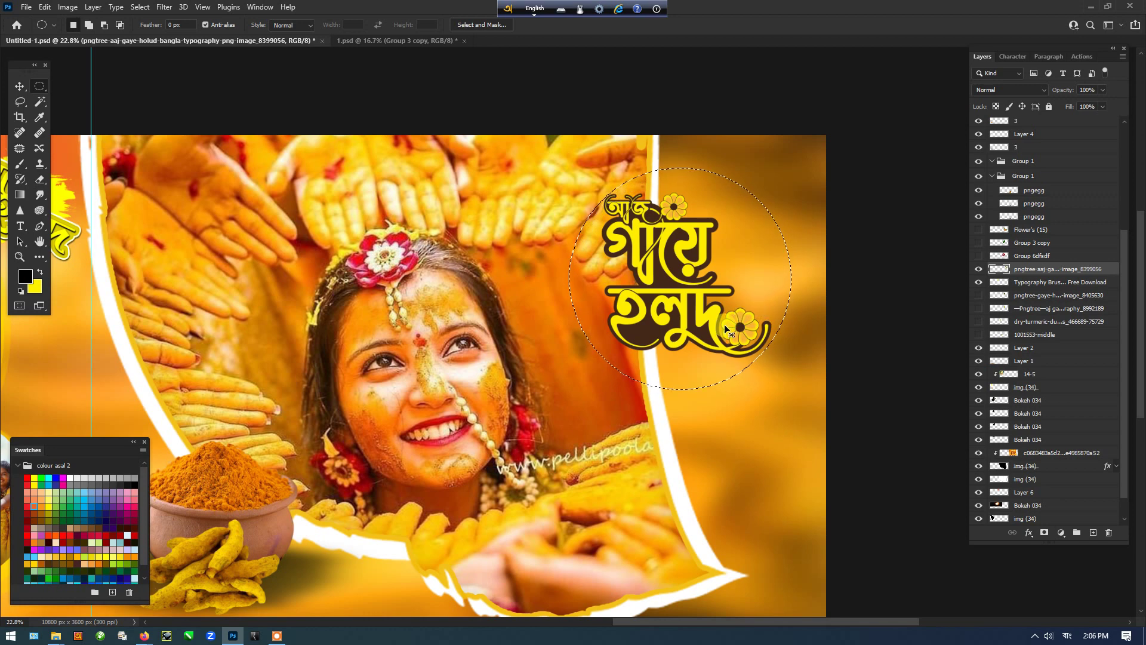
Step: Fill the circular selection with yellow on a new layer and deselect
{"action": "key", "text": "ctrl+j"}
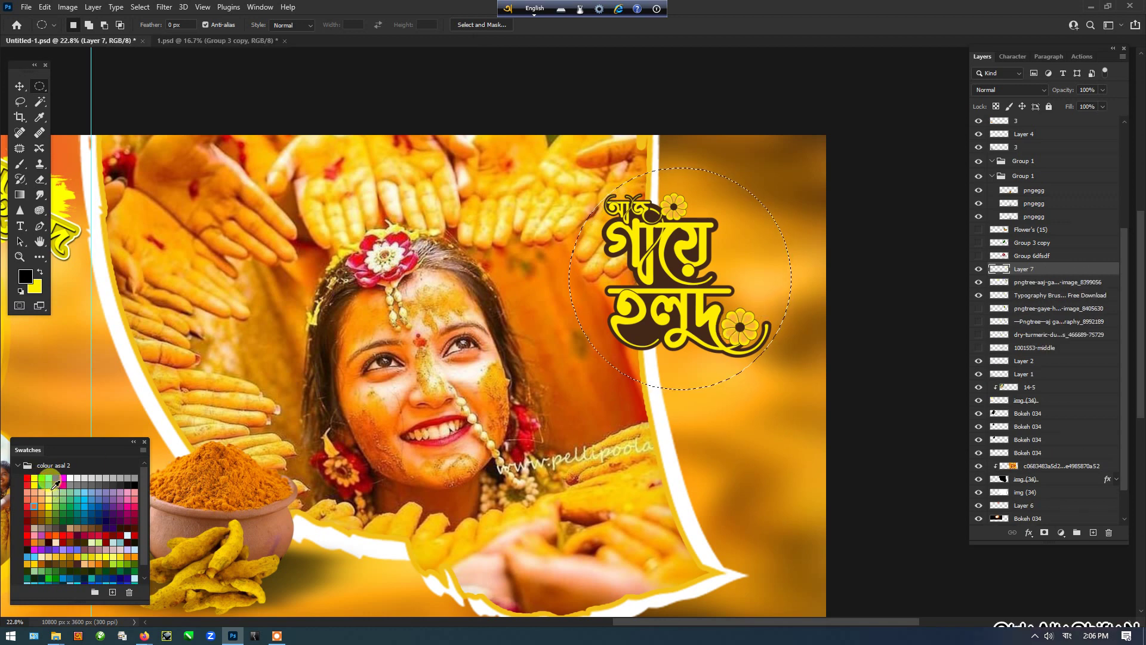
{"action": "left_click", "coordinate": [34, 477]}
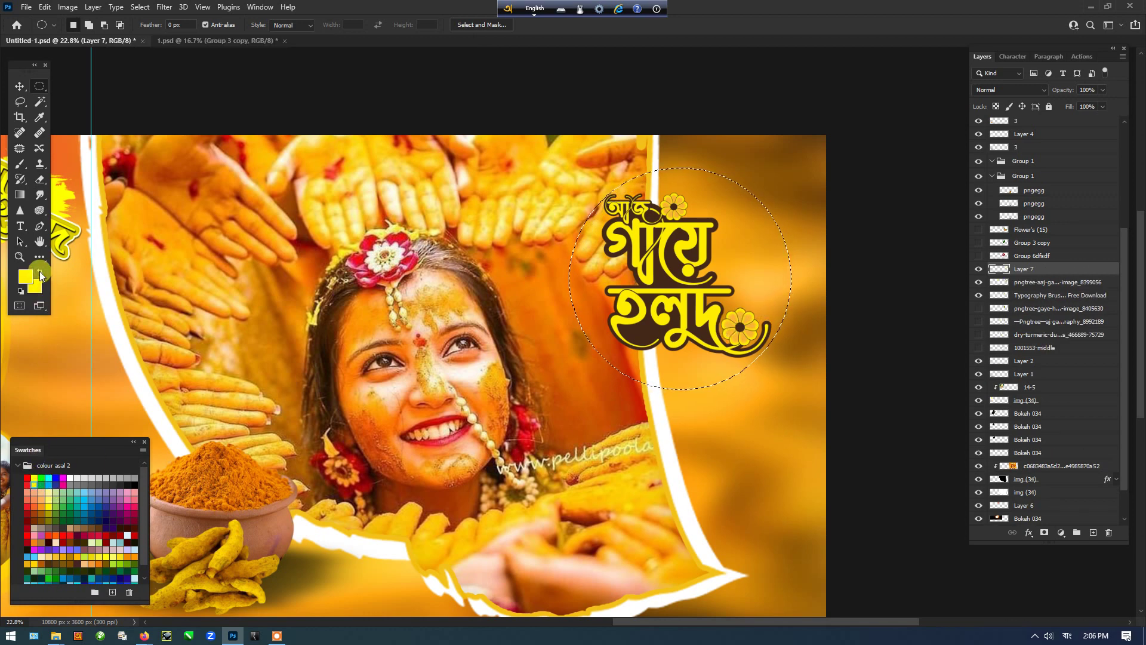
{"action": "key", "text": "alt+BackSpace"}
{"action": "key", "text": "ctrl+d"}
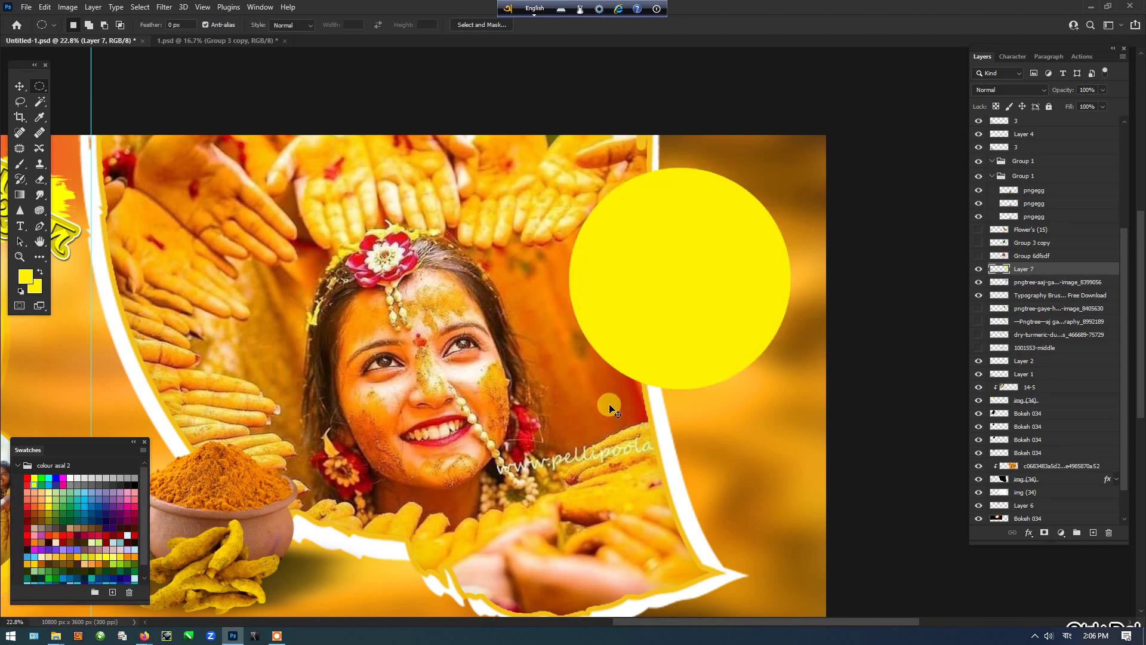
Step: Place the yellow circle behind the Bangla lettering and shrink the lettering slightly to fit inside it
{"action": "key", "text": "ctrl+bracketleft"}
{"action": "key", "text": "v"}
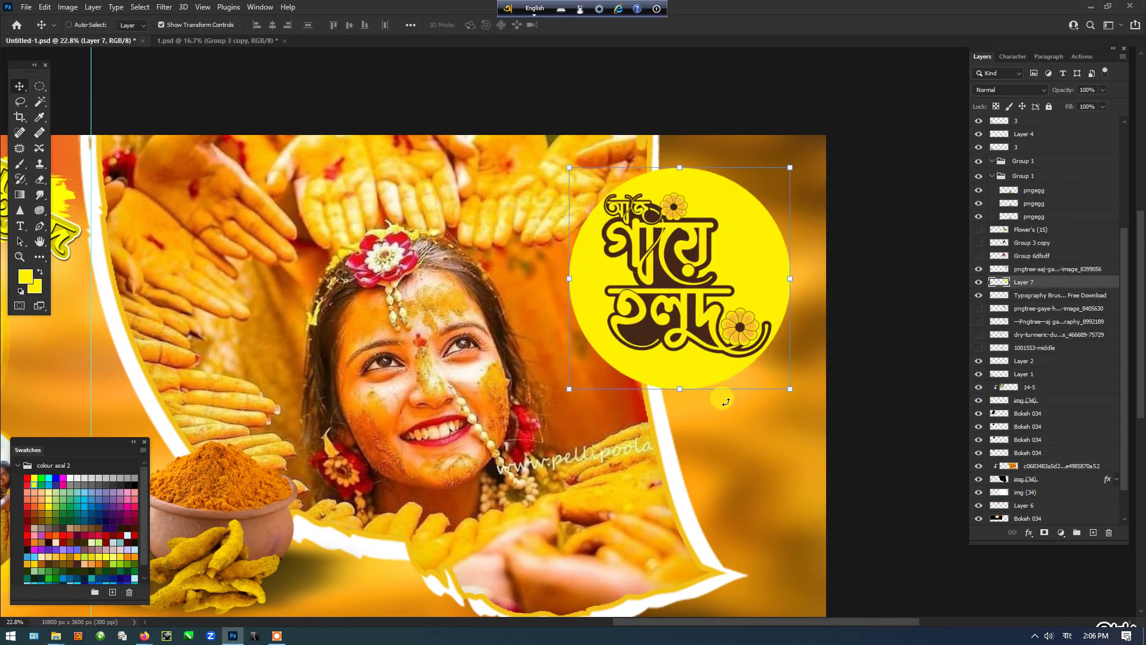
{"action": "left_click", "coordinate": [718, 324], "text": "ctrl"}
{"action": "left_click_drag", "start_coordinate": [769, 202], "coordinate": [764, 202]}
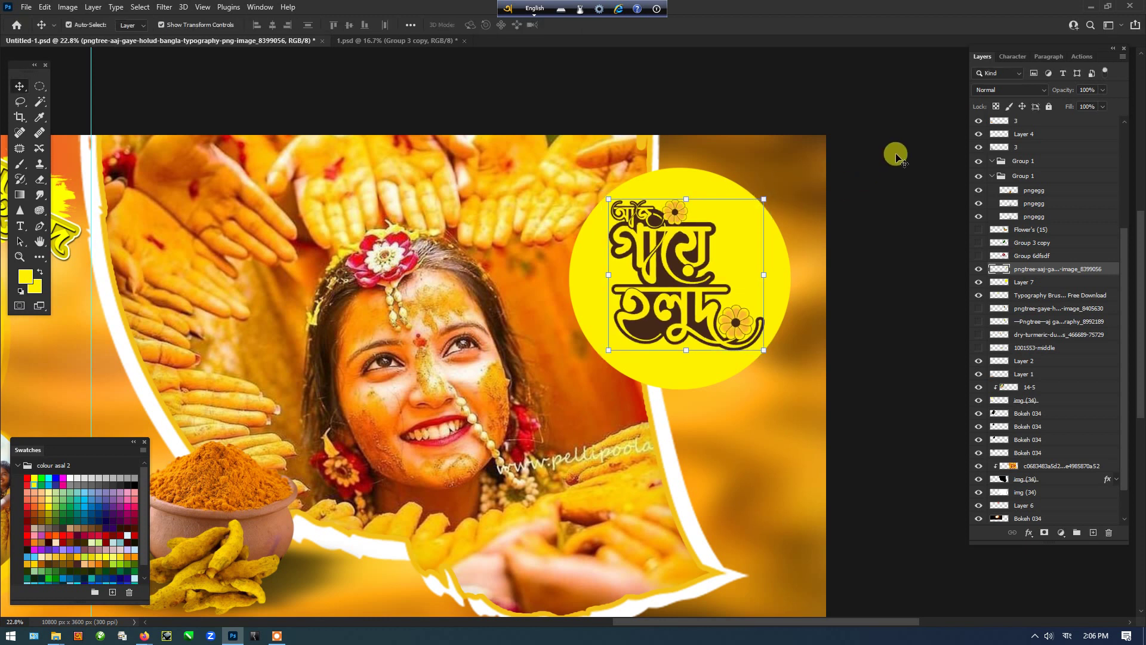
Step: Duplicate the yellow circle and enlarge the lower copy into a contrasting blue ring around it
{"action": "left_click", "coordinate": [766, 246], "text": "ctrl"}
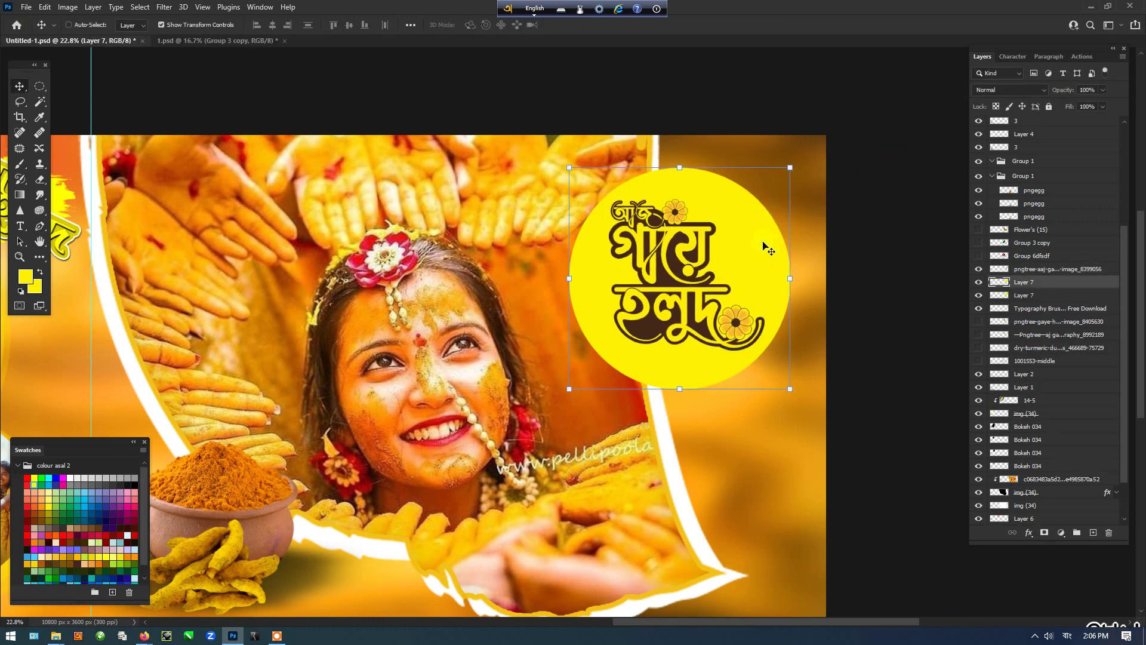
{"action": "left_click_drag", "start_coordinate": [1021, 285], "coordinate": [1022, 296]}
{"action": "left_click_drag", "start_coordinate": [790, 165], "coordinate": [801, 157]}
{"action": "key", "text": "Return"}
Step: Turn the outer ring white by colorizing it with hue 48, saturation 69 and lightness +100
{"action": "key", "text": "ctrl+u"}
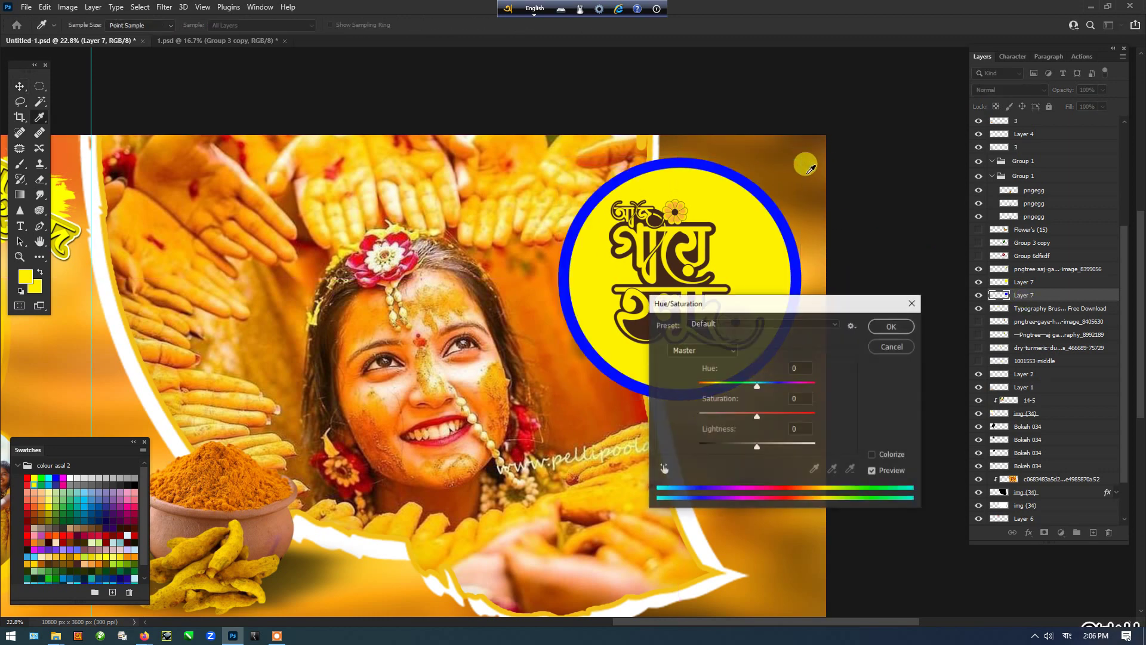
{"action": "left_click_drag", "start_coordinate": [768, 301], "coordinate": [930, 281]}
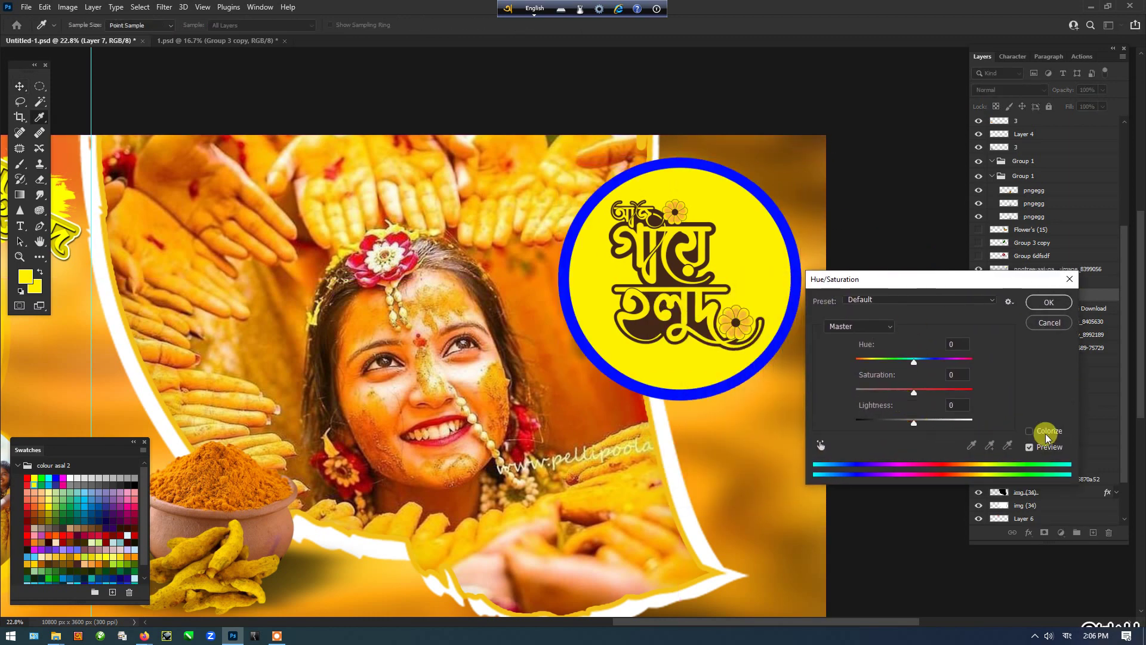
{"action": "left_click", "coordinate": [1029, 431]}
{"action": "left_click_drag", "start_coordinate": [919, 393], "coordinate": [903, 420]}
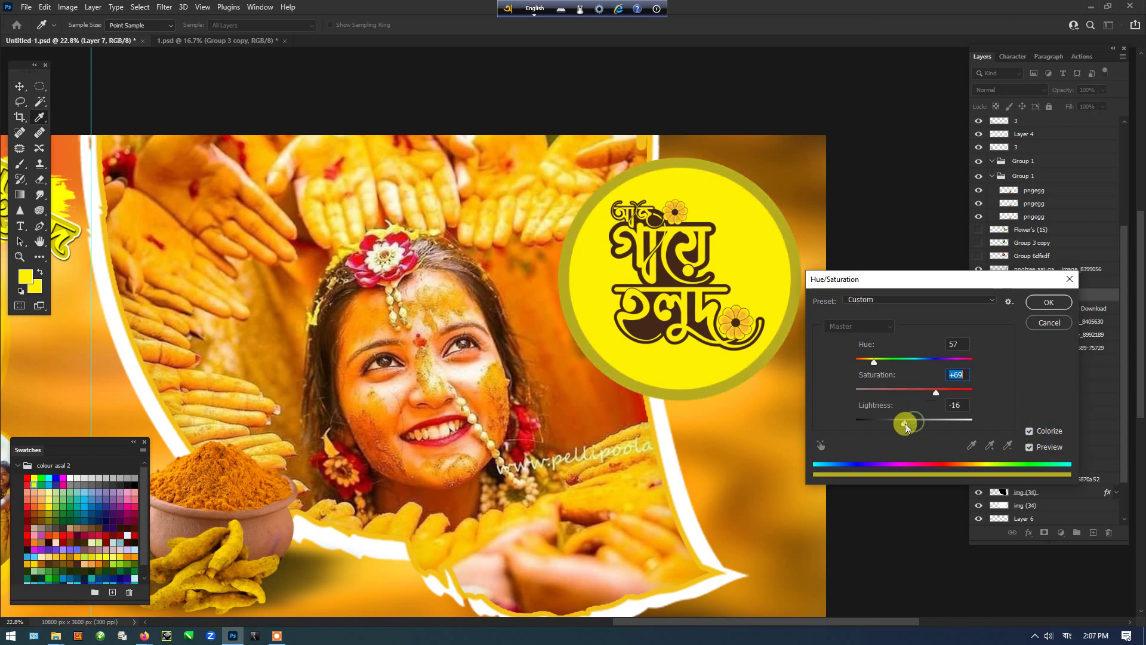
{"action": "mouse_move", "coordinate": [874, 362]}
{"action": "left_mouse_down"}
{"action": "mouse_move", "coordinate": [898, 366]}
{"action": "mouse_move", "coordinate": [871, 363]}
{"action": "left_mouse_up"}
{"action": "left_click_drag", "start_coordinate": [904, 423], "coordinate": [994, 419]}
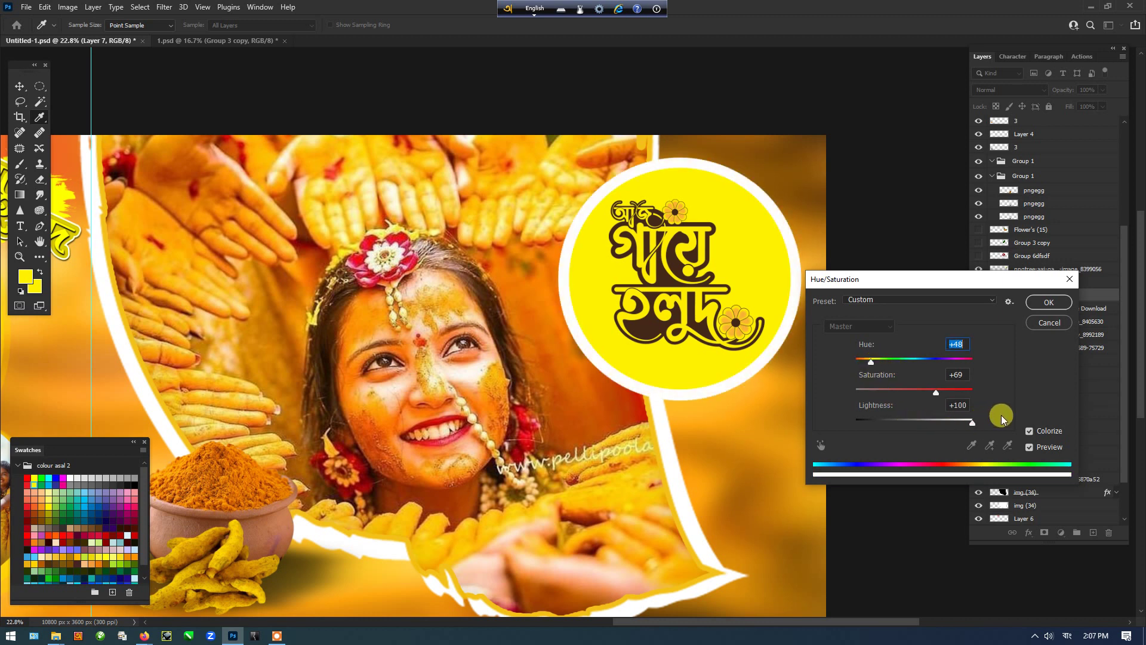
{"action": "left_click", "coordinate": [1048, 302]}
Step: Scale the yellow circle and its lettering down slightly together to widen the white ring
{"action": "key", "text": "v"}
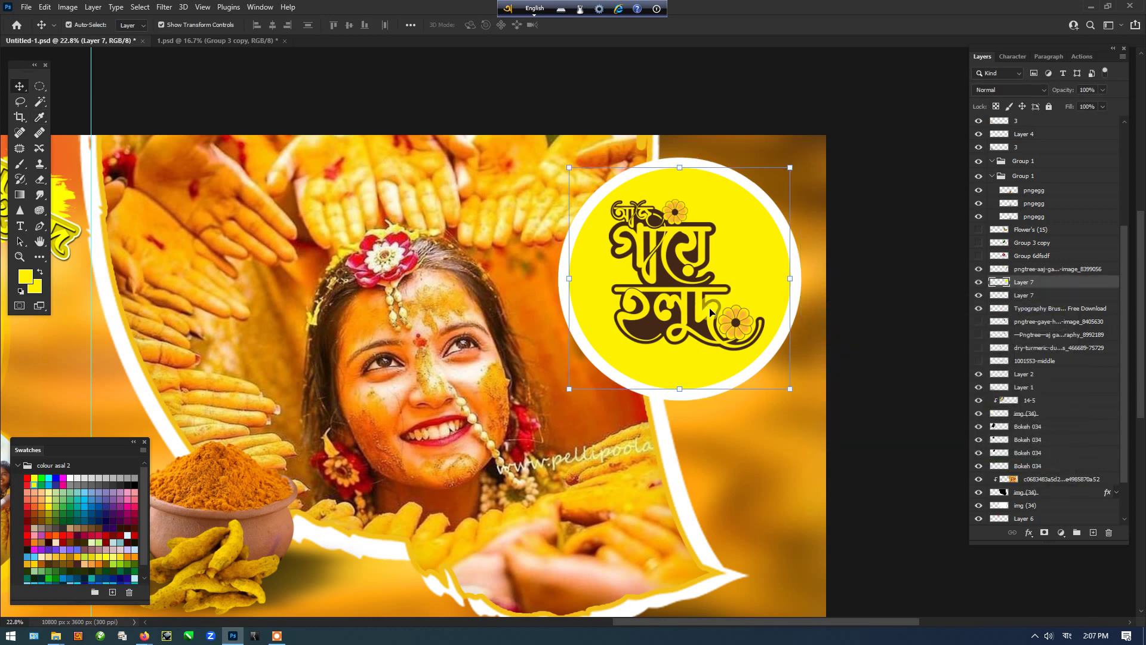
{"action": "key", "text": "ctrl+t"}
{"action": "left_click_drag", "start_coordinate": [790, 168], "coordinate": [782, 172]}
{"action": "key", "text": "Return"}
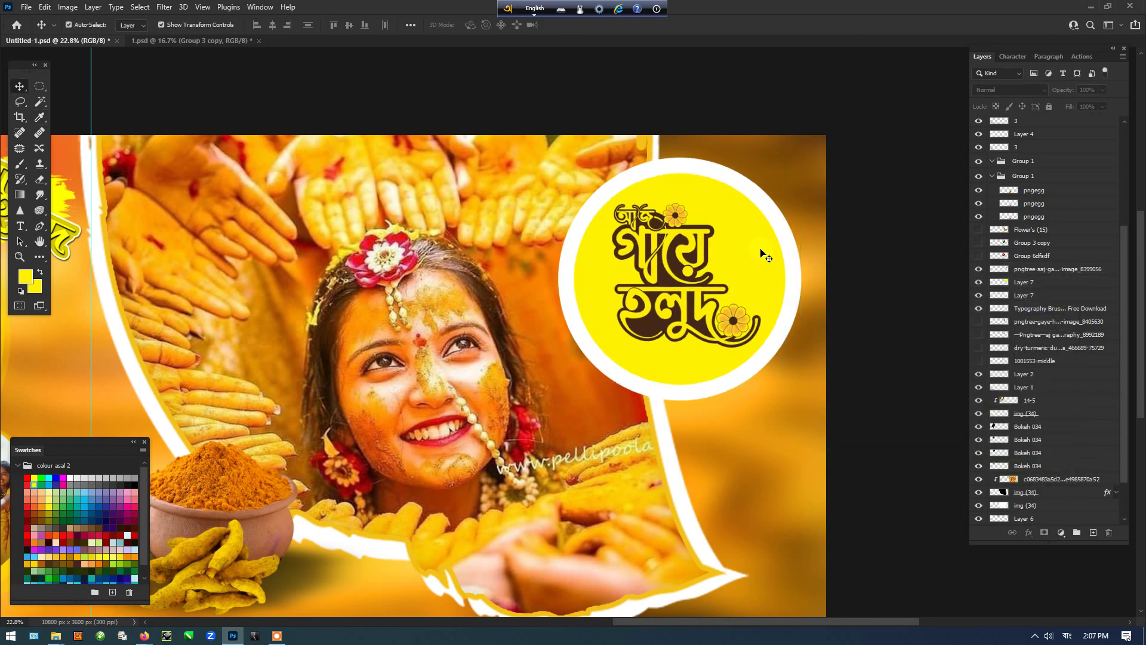
Step: Add a normal-mode 100% colour overlay to the inner circle in a golden yellow sampled from the turmeric-covered hands in the photo
{"action": "left_click", "coordinate": [1075, 285]}
{"action": "double_click", "coordinate": [1077, 286]}
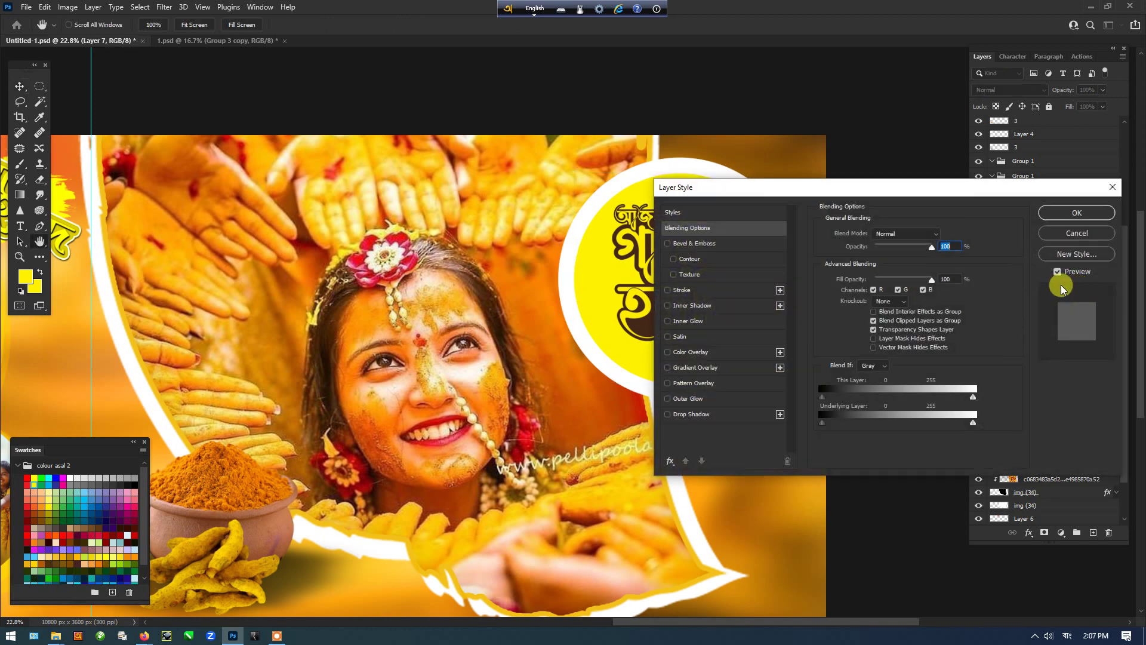
{"action": "left_click_drag", "start_coordinate": [716, 187], "coordinate": [806, 199]}
{"action": "left_click", "coordinate": [787, 365]}
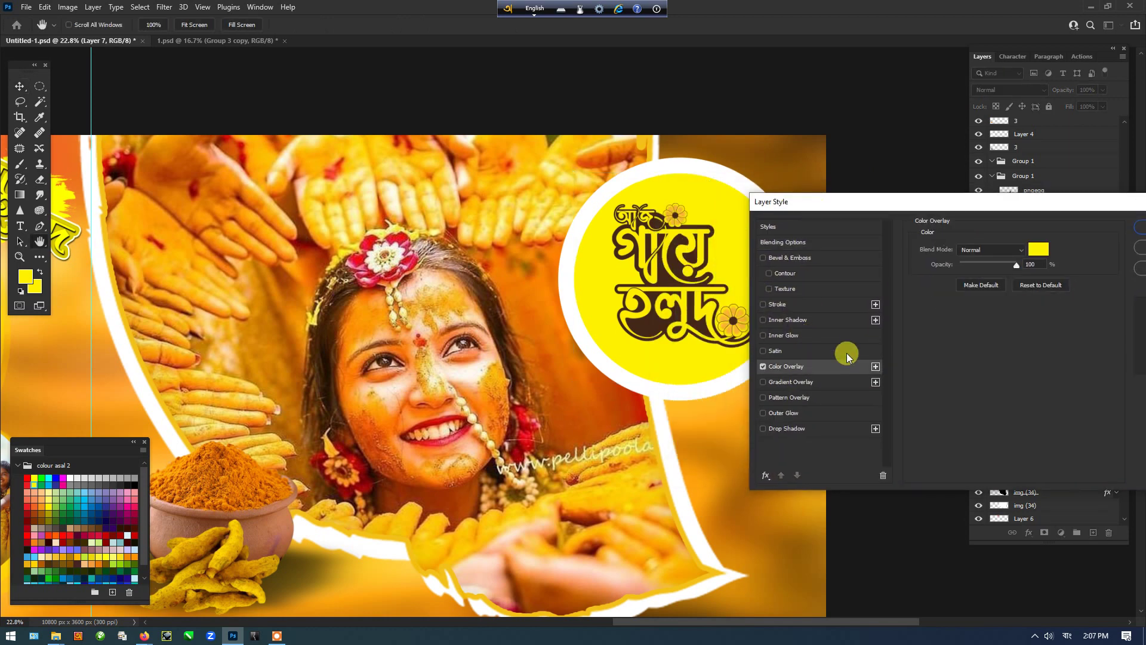
{"action": "left_click", "coordinate": [1037, 250]}
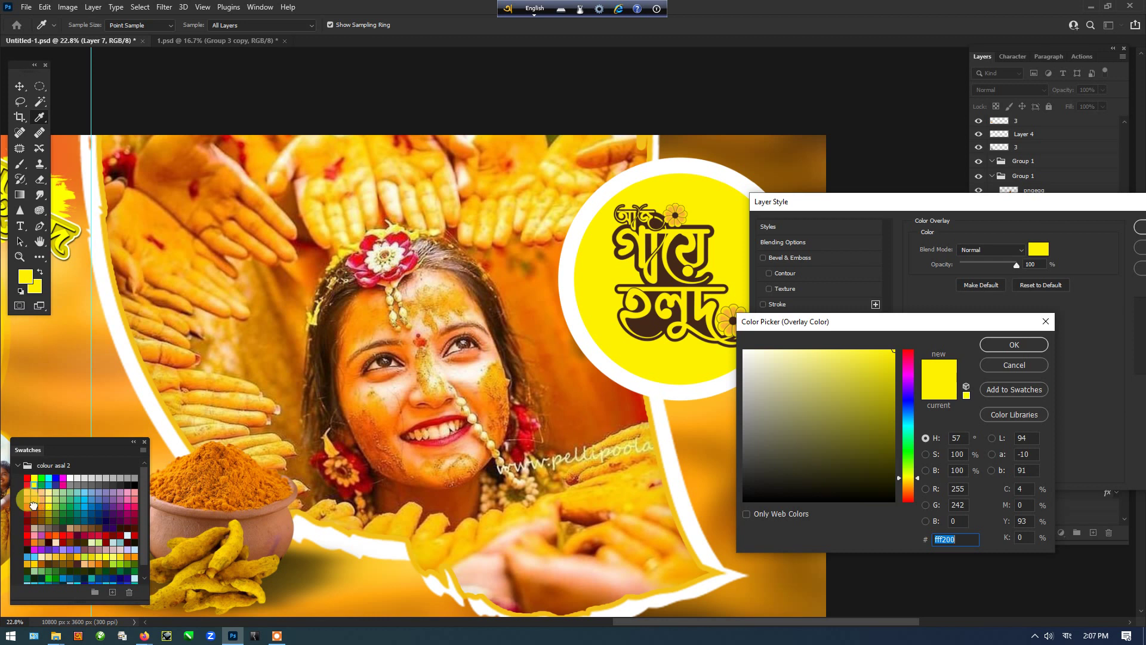
{"action": "left_click", "coordinate": [35, 505]}
{"action": "left_click", "coordinate": [493, 376]}
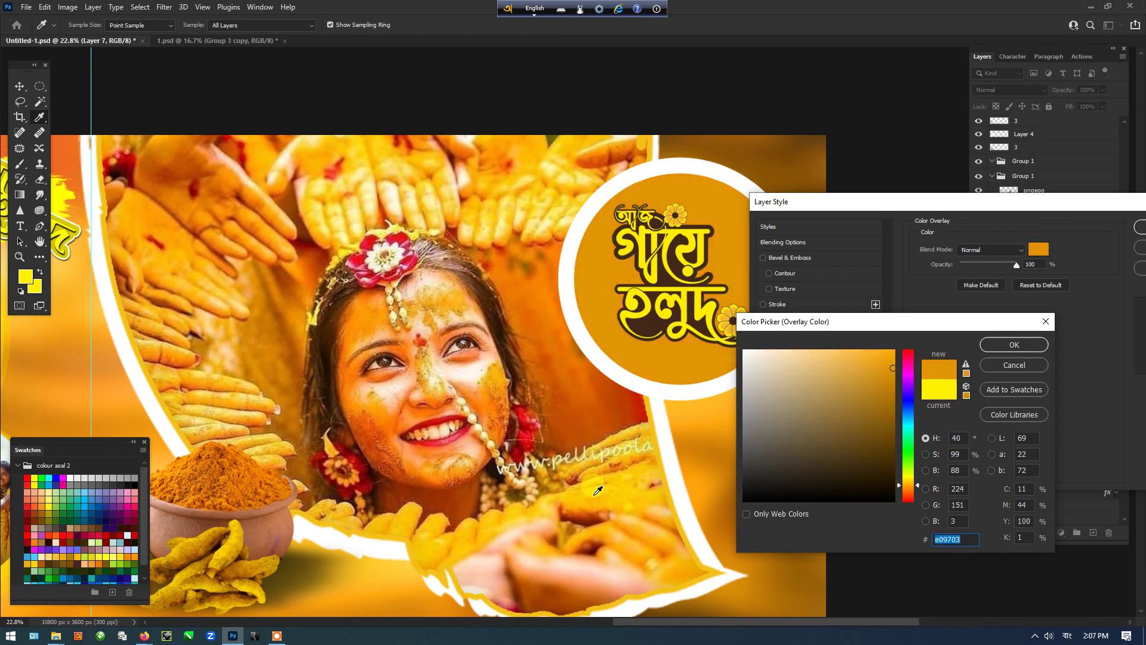
{"action": "left_click", "coordinate": [595, 493]}
{"action": "left_click", "coordinate": [989, 348]}
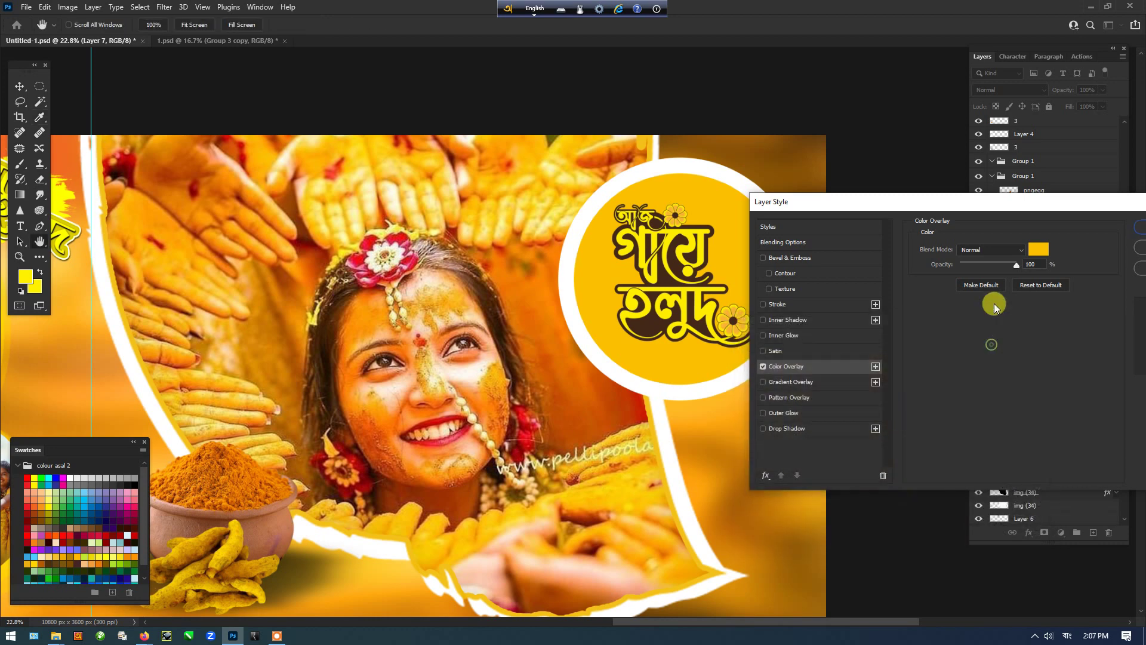
{"action": "left_click_drag", "start_coordinate": [980, 201], "coordinate": [722, 340]}
{"action": "left_click", "coordinate": [914, 366]}
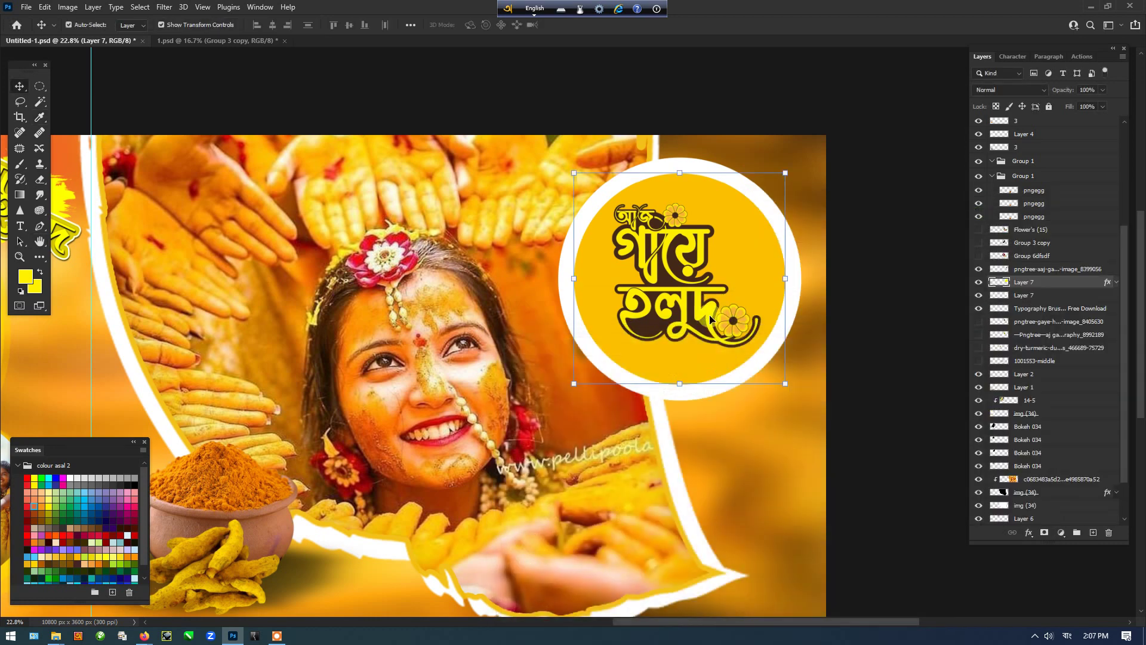
Step: Add a drop shadow to the Bangla lettering with 71% opacity, distance 27 px and size 46 px
{"action": "key", "text": "alt+]"}
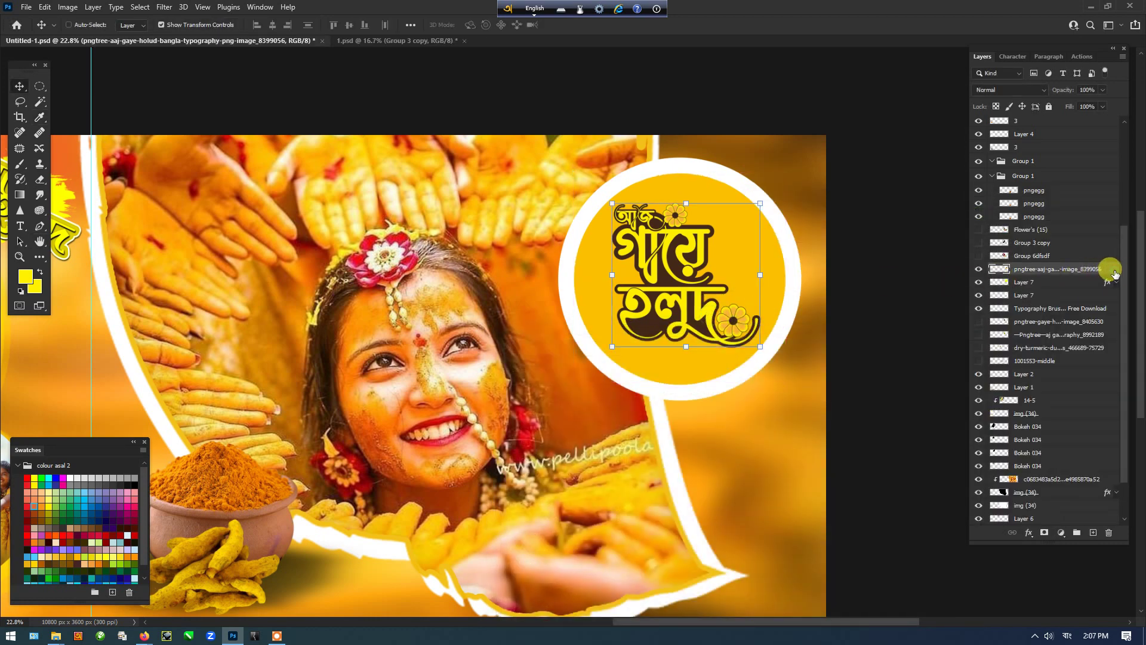
{"action": "double_click", "coordinate": [1115, 273]}
{"action": "left_click", "coordinate": [578, 560]}
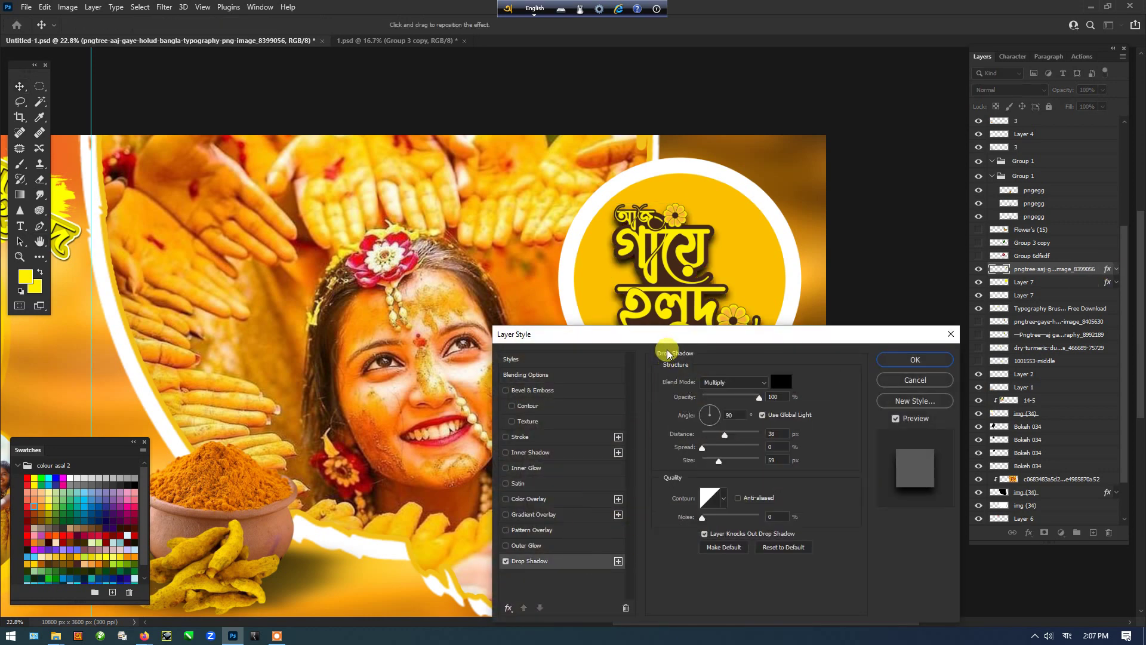
{"action": "left_click_drag", "start_coordinate": [668, 333], "coordinate": [622, 390]}
{"action": "left_click_drag", "start_coordinate": [677, 496], "coordinate": [669, 521]}
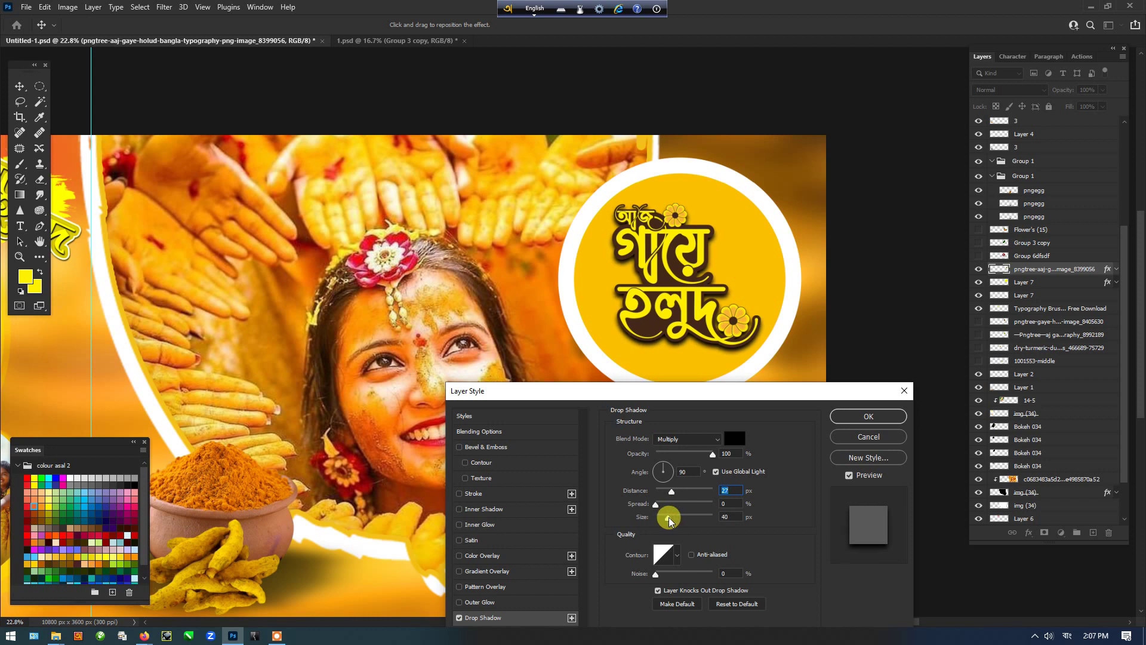
{"action": "left_click_drag", "start_coordinate": [712, 454], "coordinate": [702, 457]}
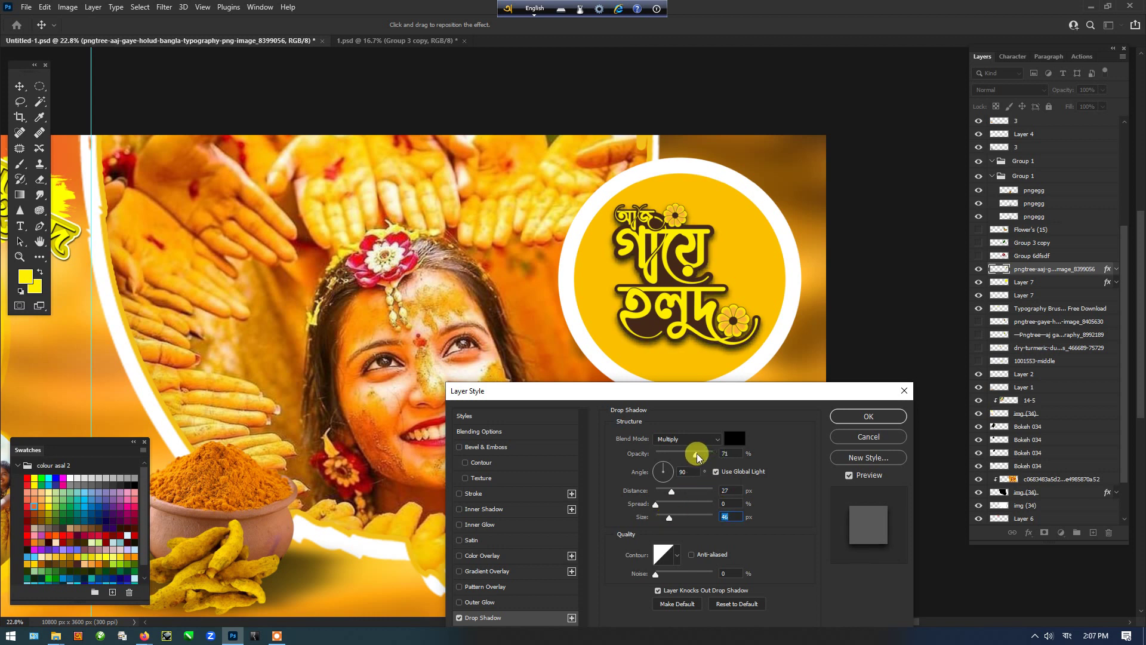
Step: Add a smooth inner bevel to the Bangla lettering with depth 230% and size 21 px, and apply the layer style
{"action": "left_click", "coordinate": [528, 454]}
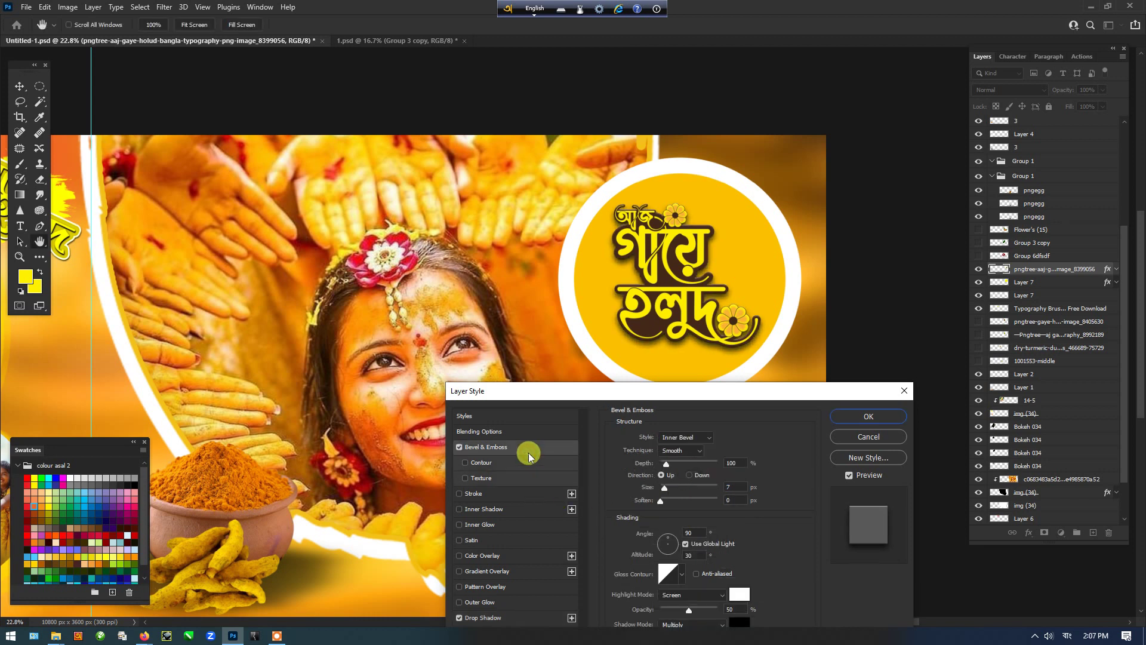
{"action": "left_click_drag", "start_coordinate": [665, 463], "coordinate": [670, 491]}
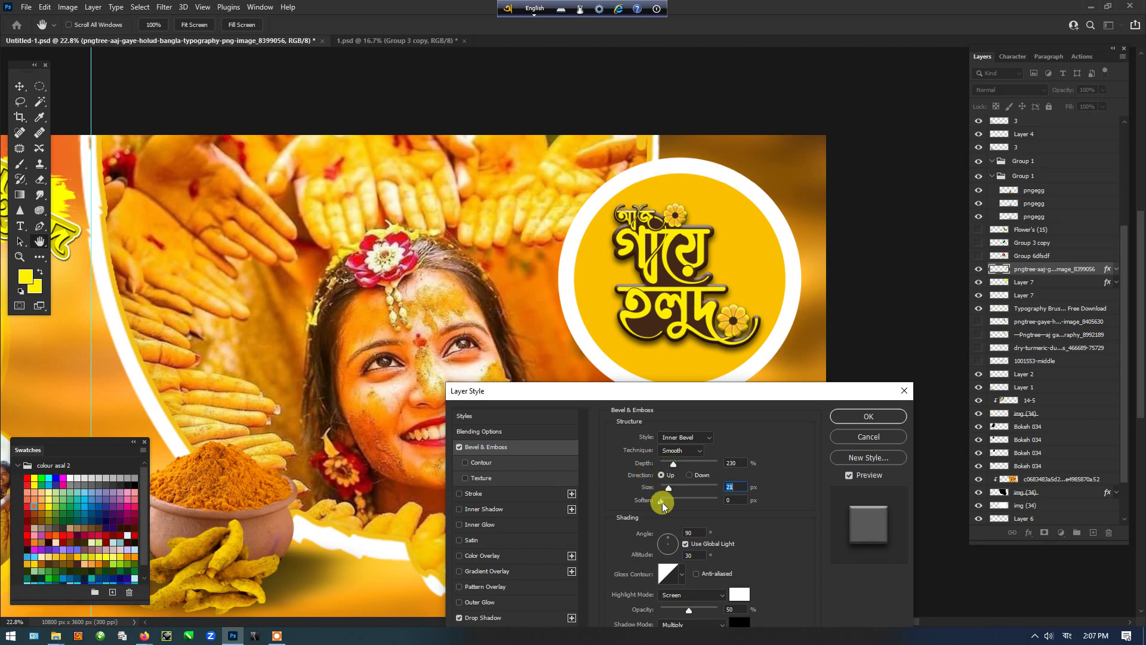
{"action": "left_click", "coordinate": [869, 416]}
{"action": "key", "text": "v"}
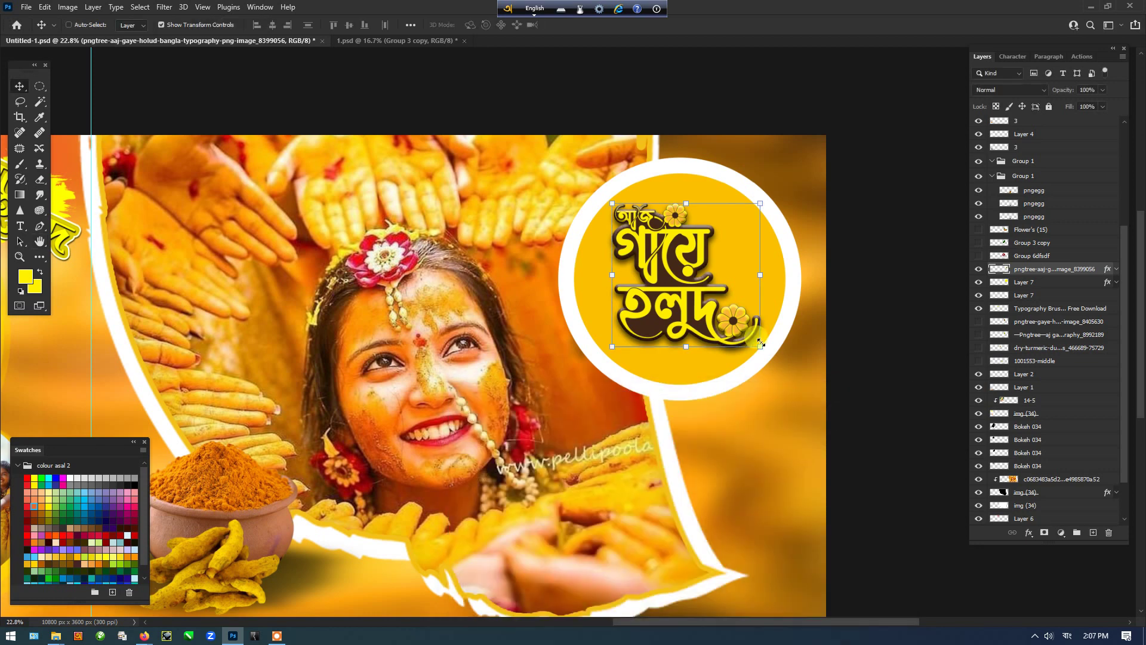
Step: Examine the lettering badge up close and the whole album spread with the interface panels hidden
{"action": "scroll", "coordinate": [710, 307], "scroll_direction": "up", "scroll_amount": 2}
{"action": "scroll", "coordinate": [710, 307], "scroll_direction": "up", "scroll_amount": 1}
{"action": "scroll", "coordinate": [710, 307], "scroll_direction": "down", "scroll_amount": 4}
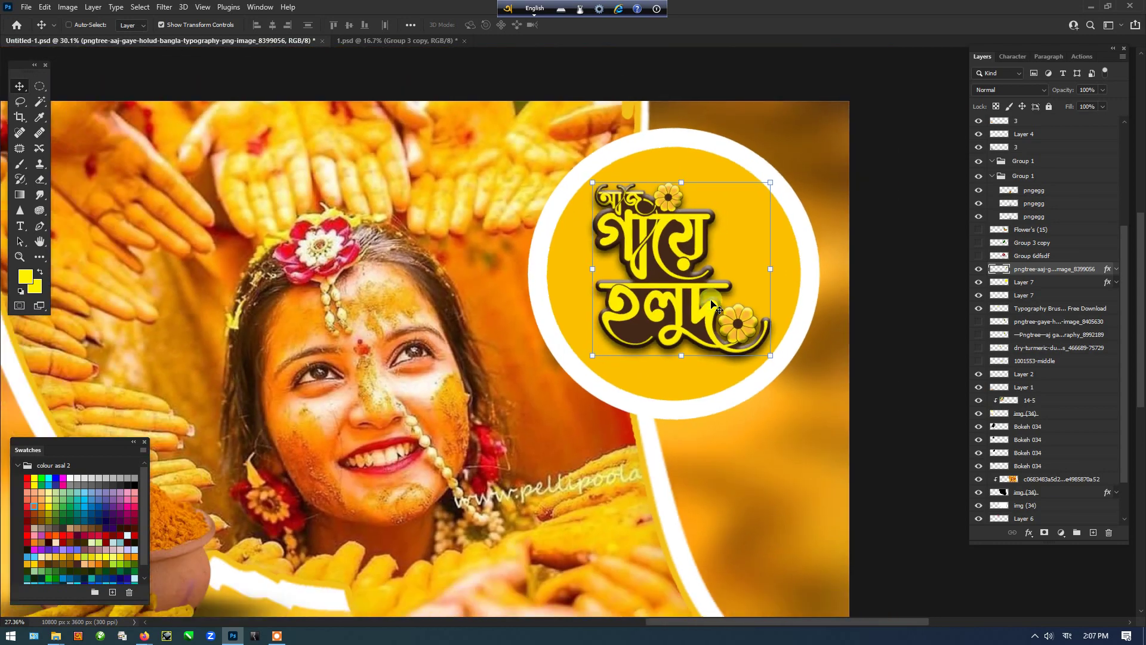
{"action": "scroll", "coordinate": [882, 310], "scroll_direction": "down", "scroll_amount": 2}
{"action": "key", "text": "Tab"}
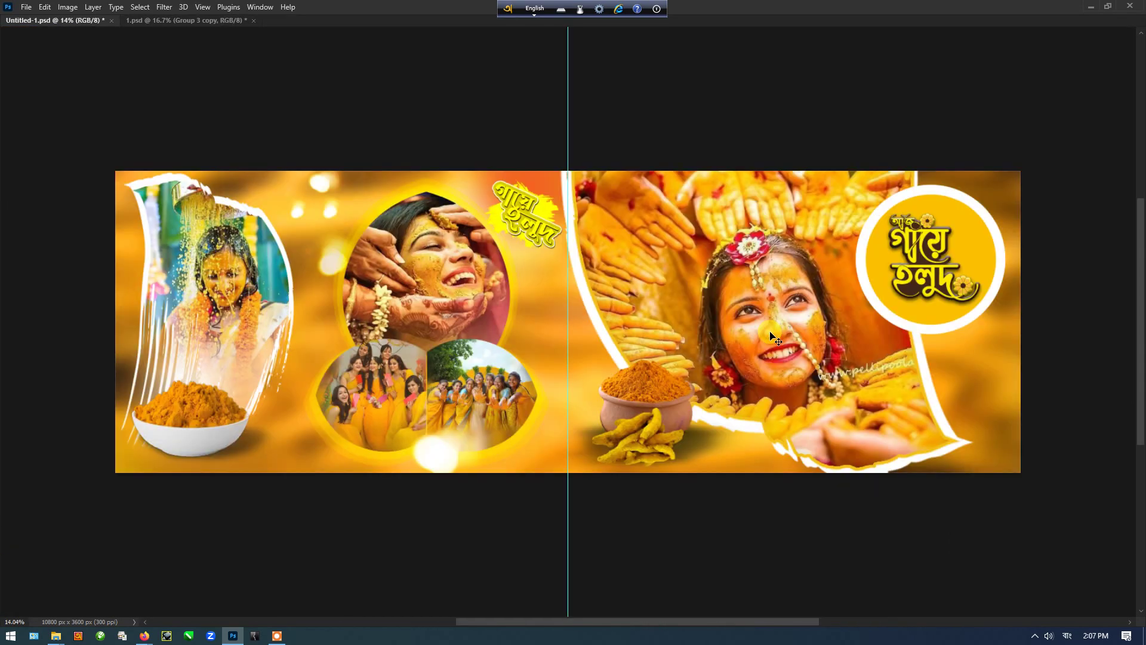
{"action": "key", "text": "Tab"}
{"action": "key", "text": "Tab"}
{"action": "left_click_drag", "start_coordinate": [760, 301], "coordinate": [711, 283]}
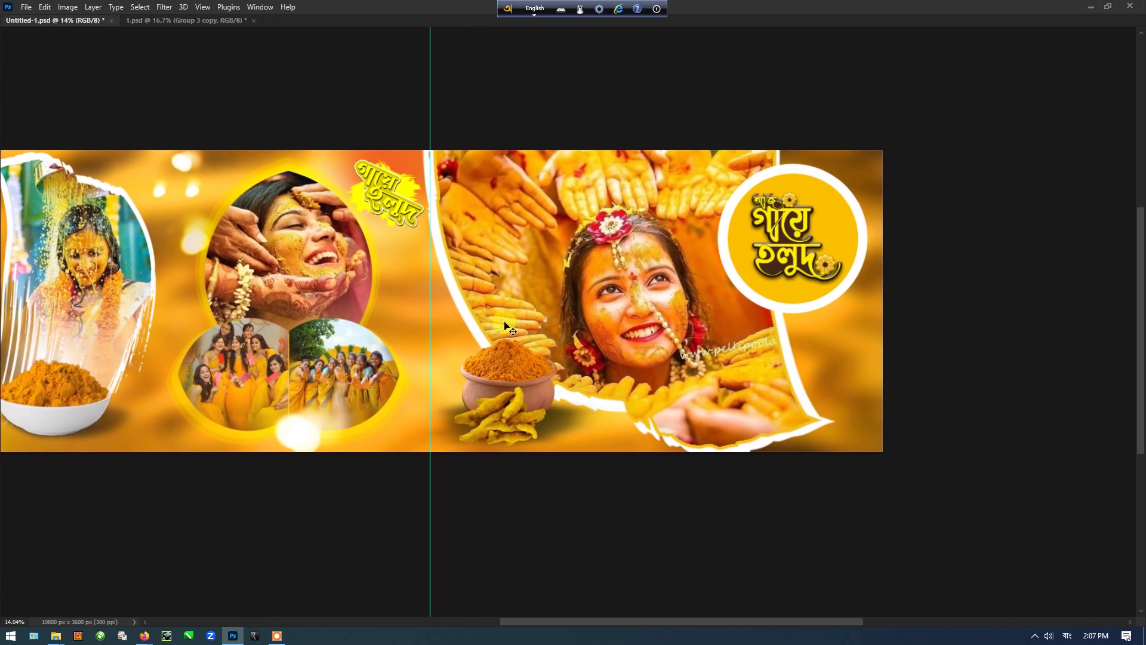
{"action": "left_click_drag", "start_coordinate": [357, 312], "coordinate": [429, 327]}
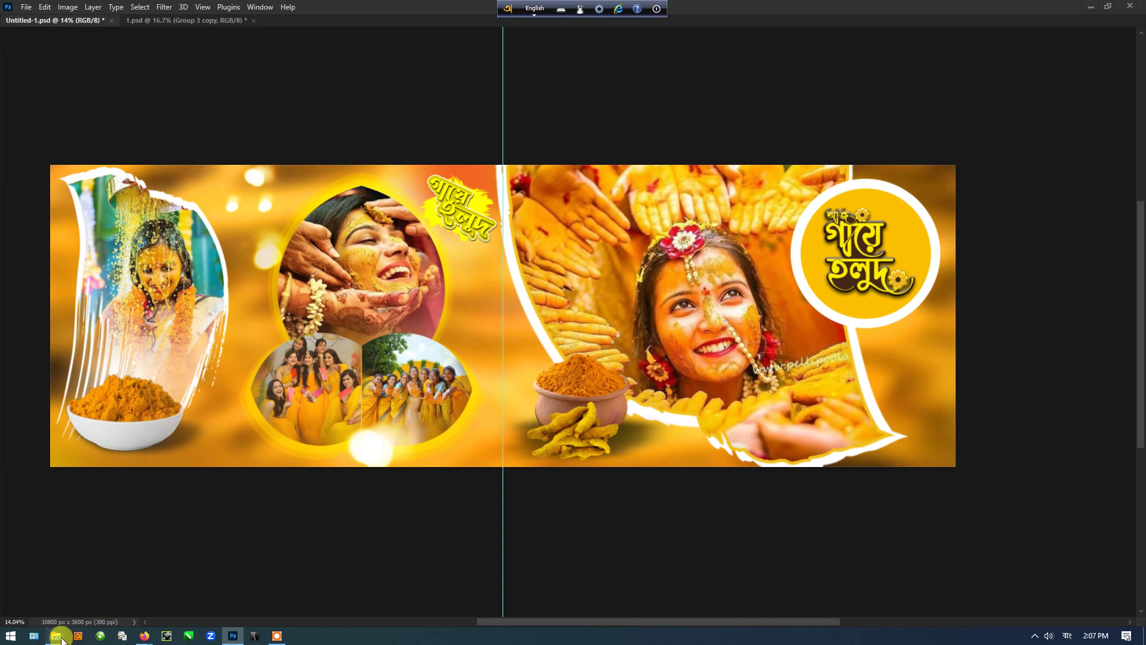
Step: Place a rotated copy of the bokeh glow on the right page, just below the round lettering badge
{"action": "mouse_move", "coordinate": [60, 636]}
{"action": "mouse_move", "coordinate": [187, 597]}
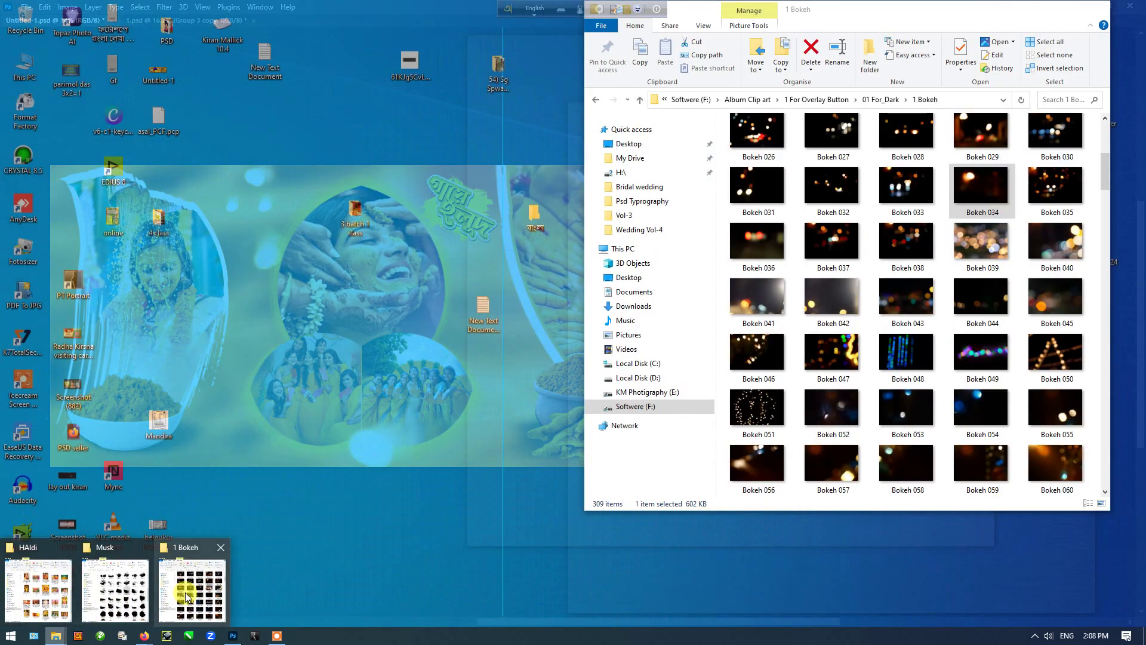
{"action": "mouse_move", "coordinate": [141, 597]}
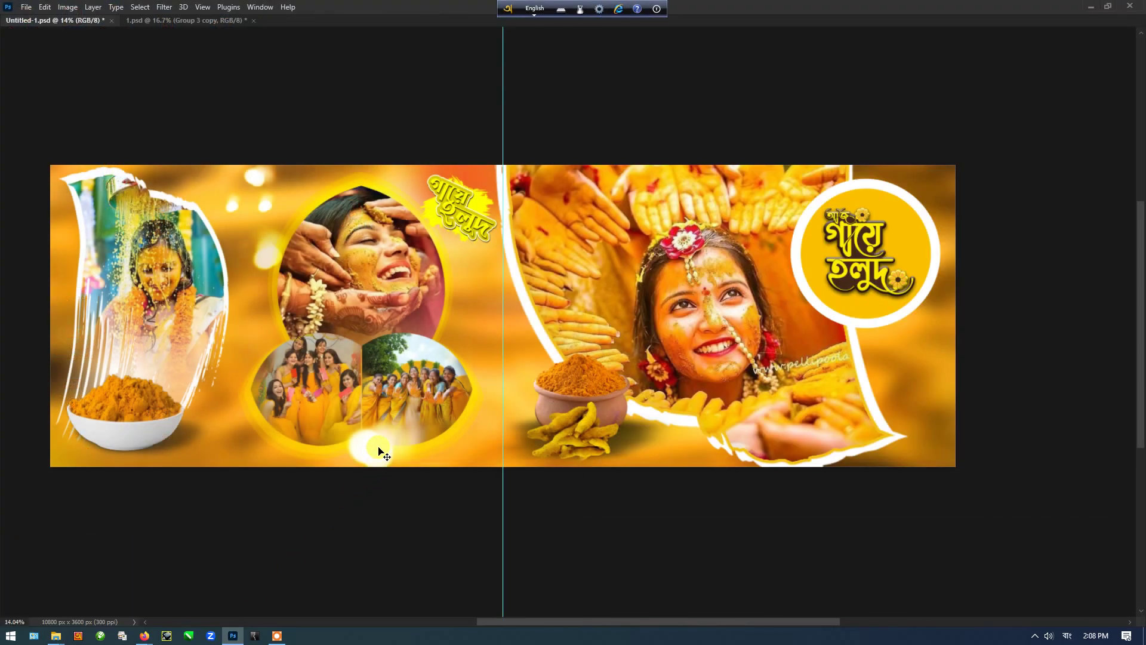
{"action": "left_click_drag", "start_coordinate": [379, 448], "coordinate": [894, 425]}
{"action": "left_click_drag", "start_coordinate": [981, 279], "coordinate": [1092, 137]}
{"action": "left_click_drag", "start_coordinate": [1055, 553], "coordinate": [796, 285]}
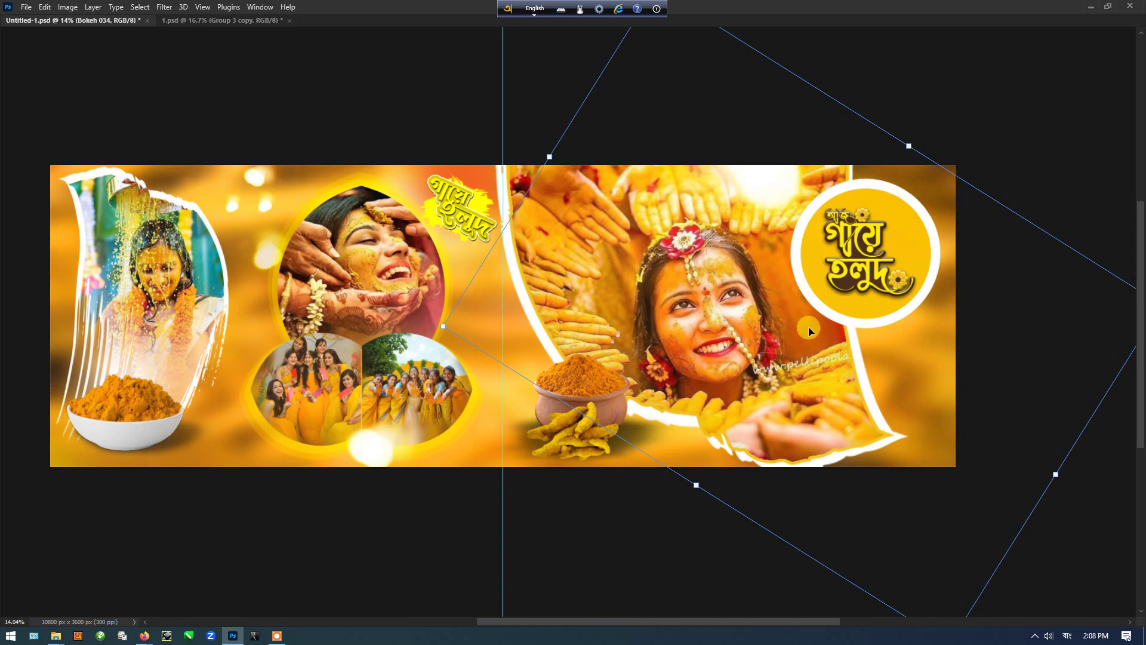
{"action": "left_click_drag", "start_coordinate": [810, 332], "coordinate": [941, 525]}
{"action": "key", "text": "Return"}
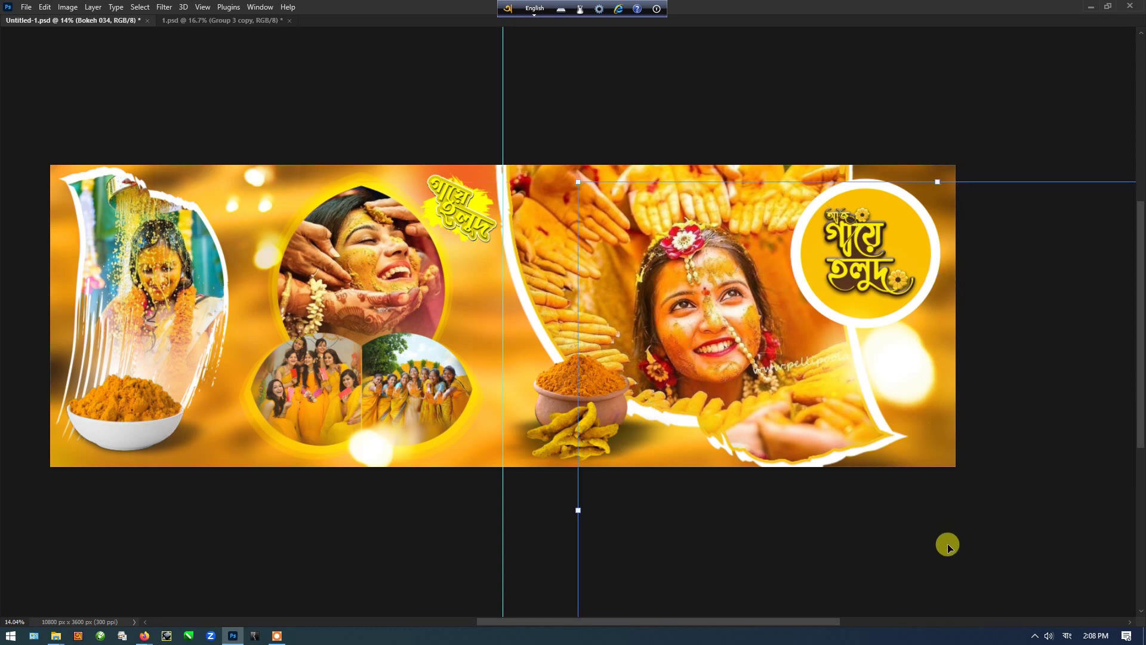
{"action": "left_click", "coordinate": [946, 542]}
Step: On a new layer, stamp a yellow mandala with the last 2320 px brush of the DD Decorative Circle Shape set
{"action": "scroll", "coordinate": [432, 339], "scroll_direction": "up", "scroll_amount": 2}
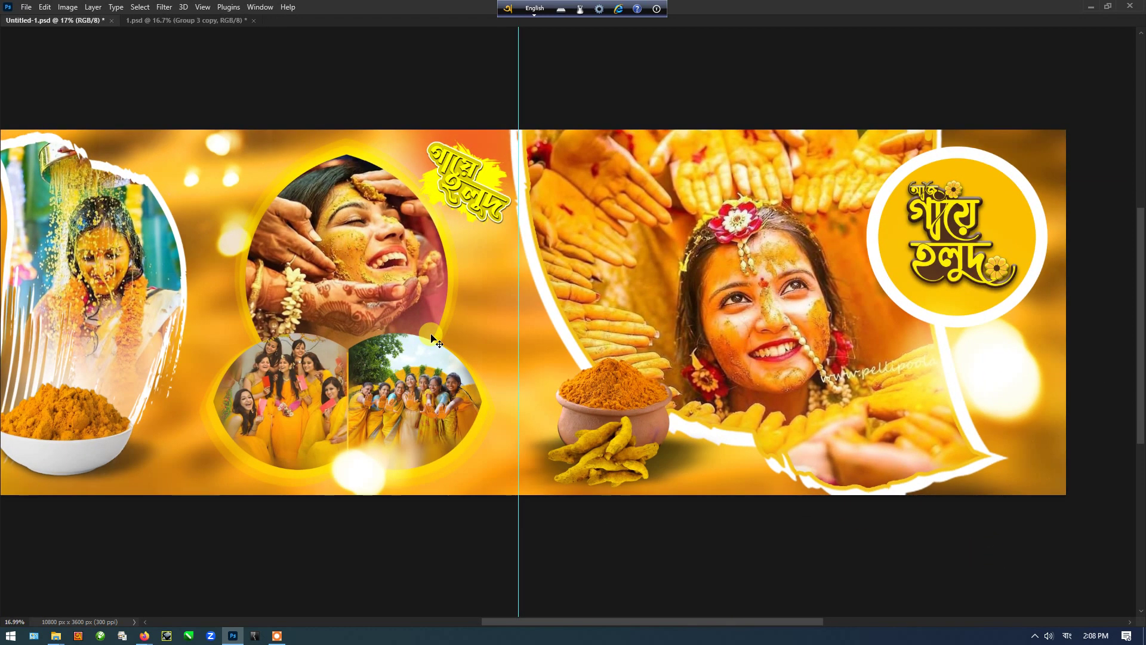
{"action": "key", "text": "ctrl+shift+alt+n"}
{"action": "key", "text": "b"}
{"action": "right_click", "coordinate": [431, 334]}
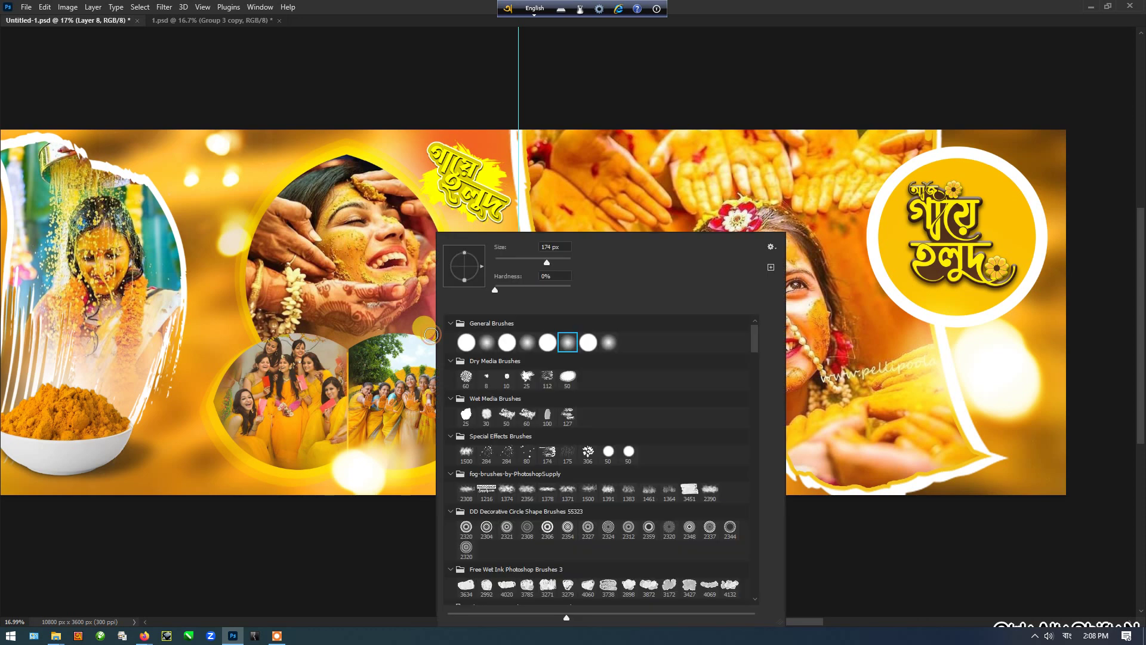
{"action": "left_click", "coordinate": [527, 527]}
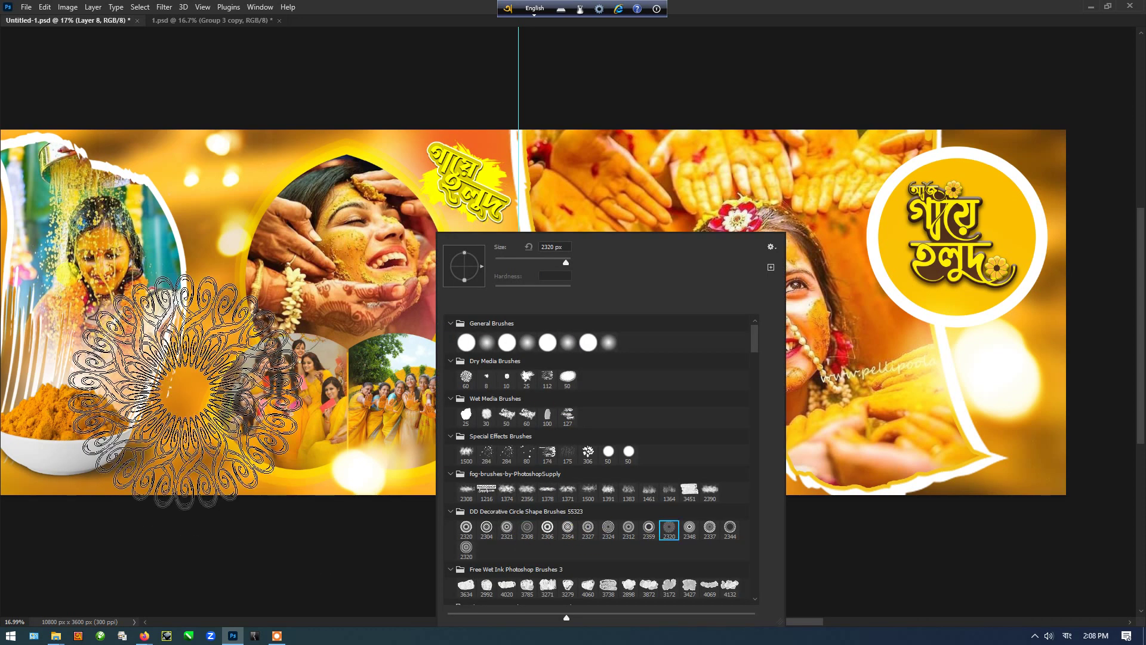
{"action": "left_click", "coordinate": [710, 527]}
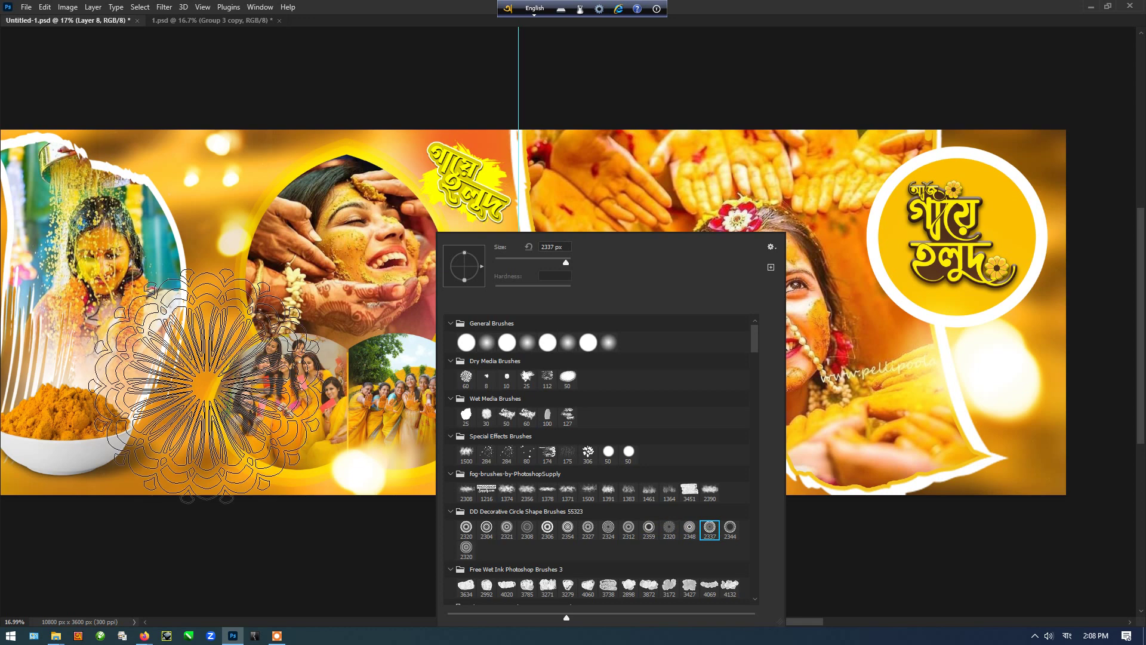
{"action": "left_click", "coordinate": [730, 527]}
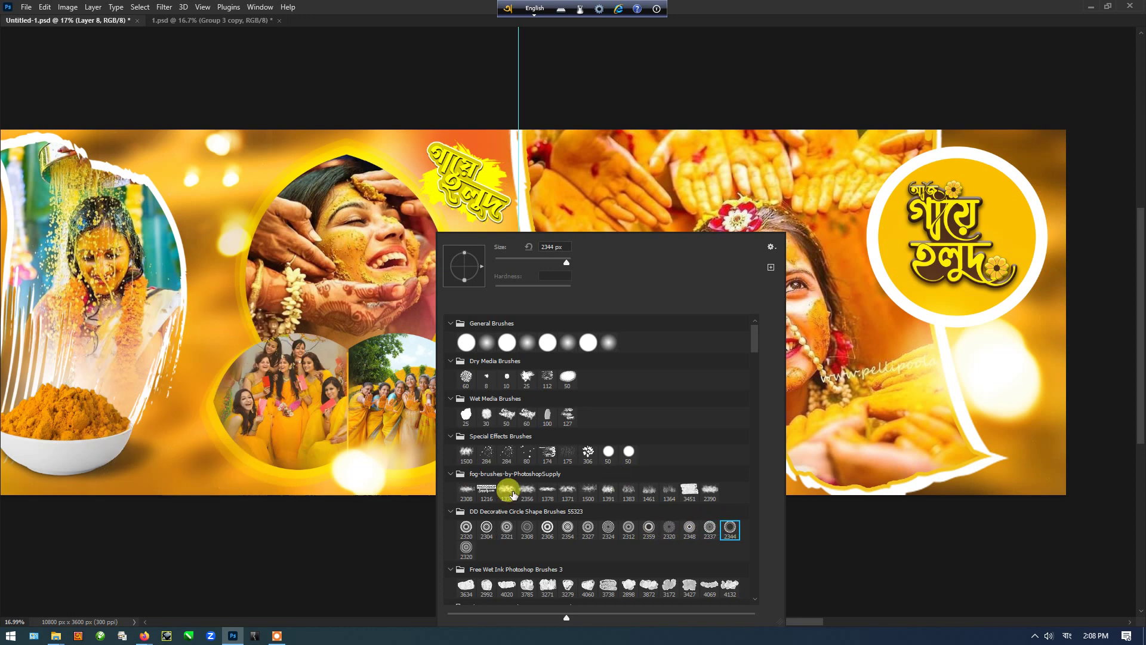
{"action": "left_click", "coordinate": [466, 547]}
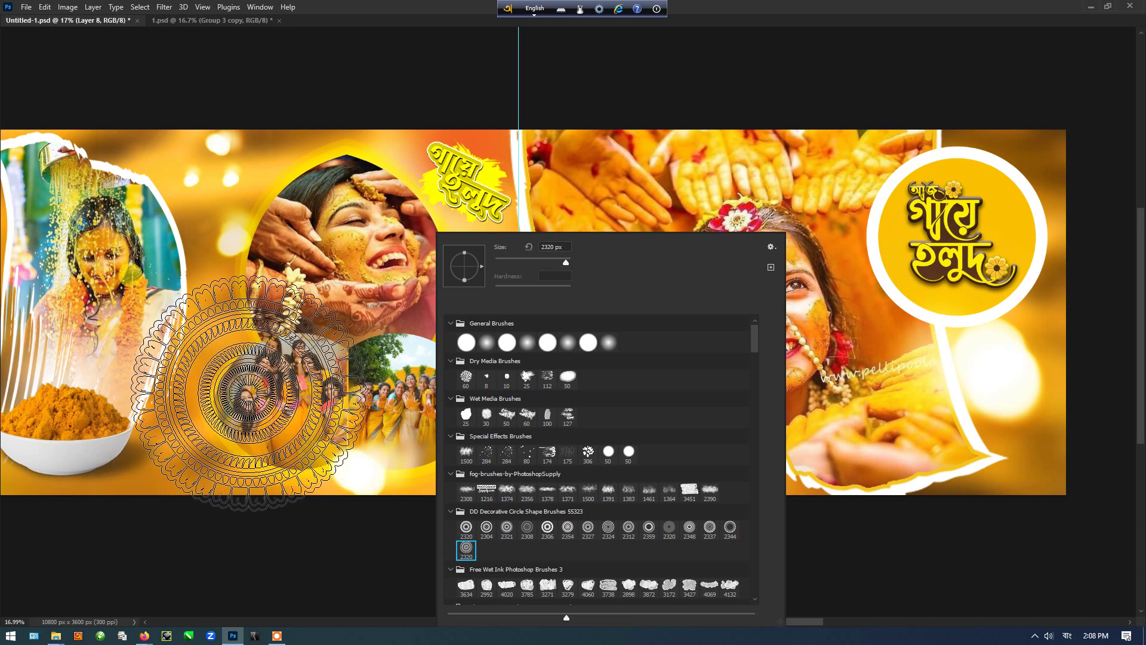
{"action": "left_click", "coordinate": [248, 391]}
Step: Move the mandala to the upper edge of the left page and set its opacity to 18%
{"action": "key", "text": "v"}
{"action": "mouse_move", "coordinate": [417, 322]}
{"action": "left_mouse_down"}
{"action": "mouse_move", "coordinate": [439, 323]}
{"action": "mouse_move", "coordinate": [418, 286]}
{"action": "mouse_move", "coordinate": [231, 147]}
{"action": "mouse_move", "coordinate": [241, 141]}
{"action": "left_mouse_up"}
{"action": "key", "text": "Tab"}
{"action": "scroll", "coordinate": [699, 226], "scroll_direction": "down", "scroll_amount": 3}
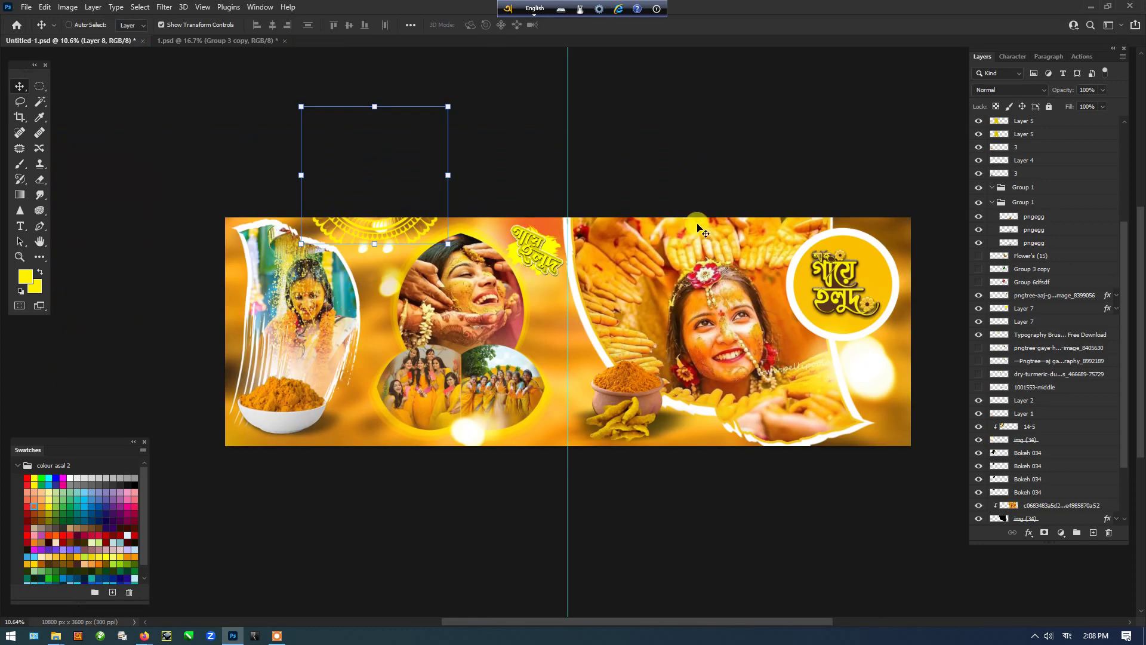
{"action": "left_click_drag", "start_coordinate": [1104, 93], "coordinate": [1059, 105]}
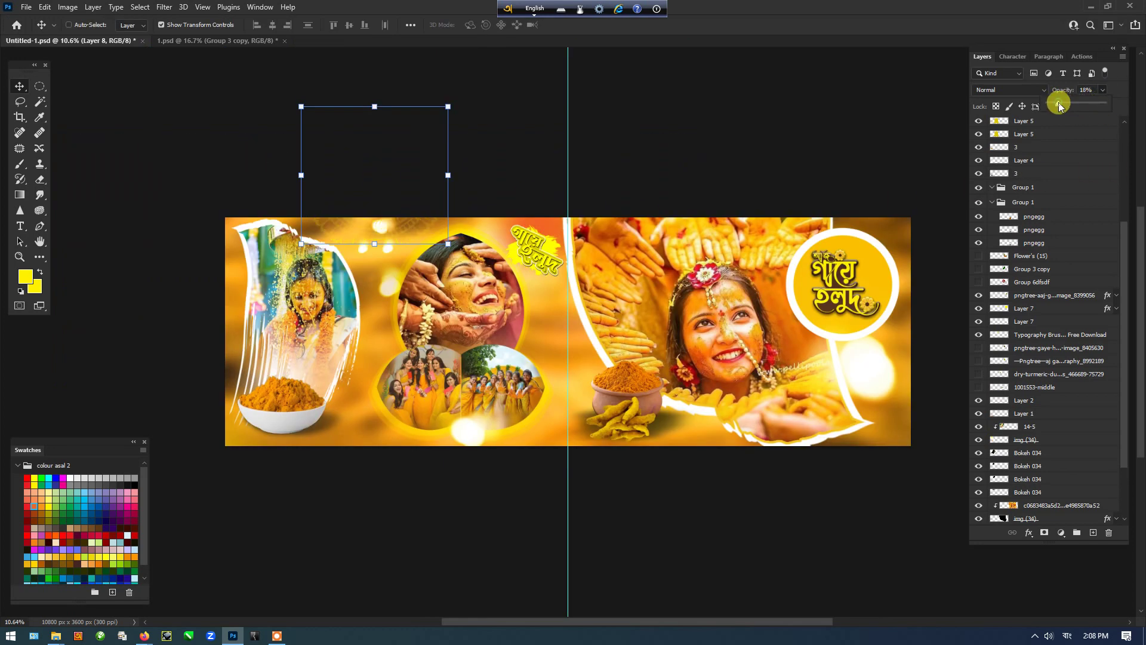
{"action": "key", "text": "Tab"}
{"action": "scroll", "coordinate": [421, 173], "scroll_direction": "up", "scroll_amount": 2}
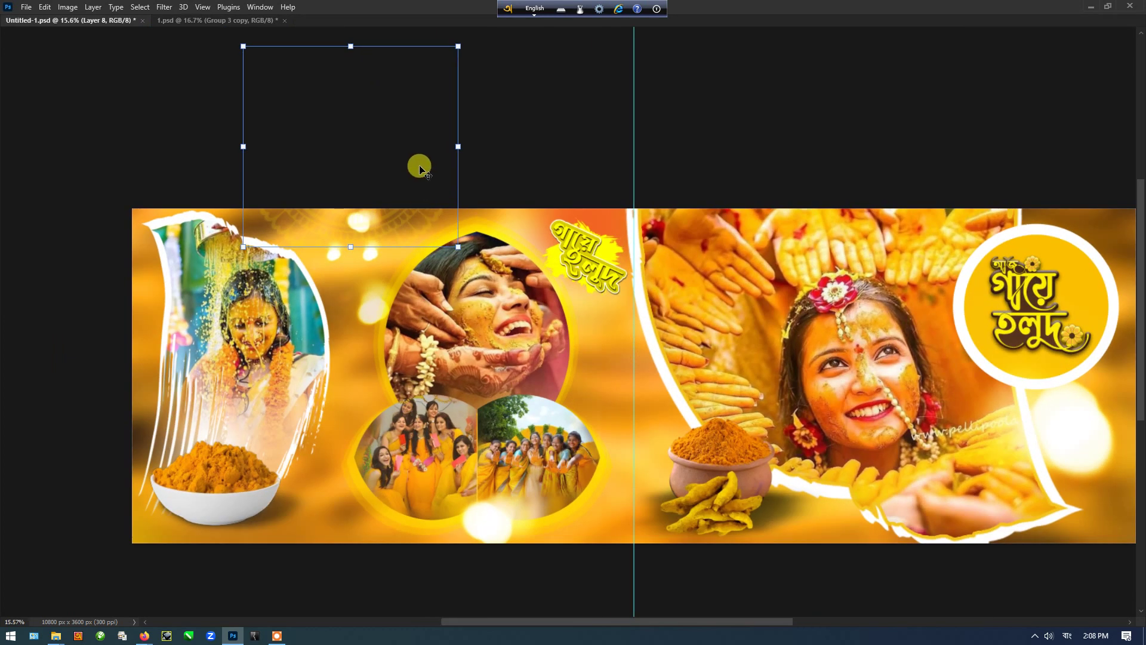
Step: Distribute copies of the faint mandala around the background of both pages
{"action": "left_click_drag", "start_coordinate": [416, 143], "coordinate": [742, 292]}
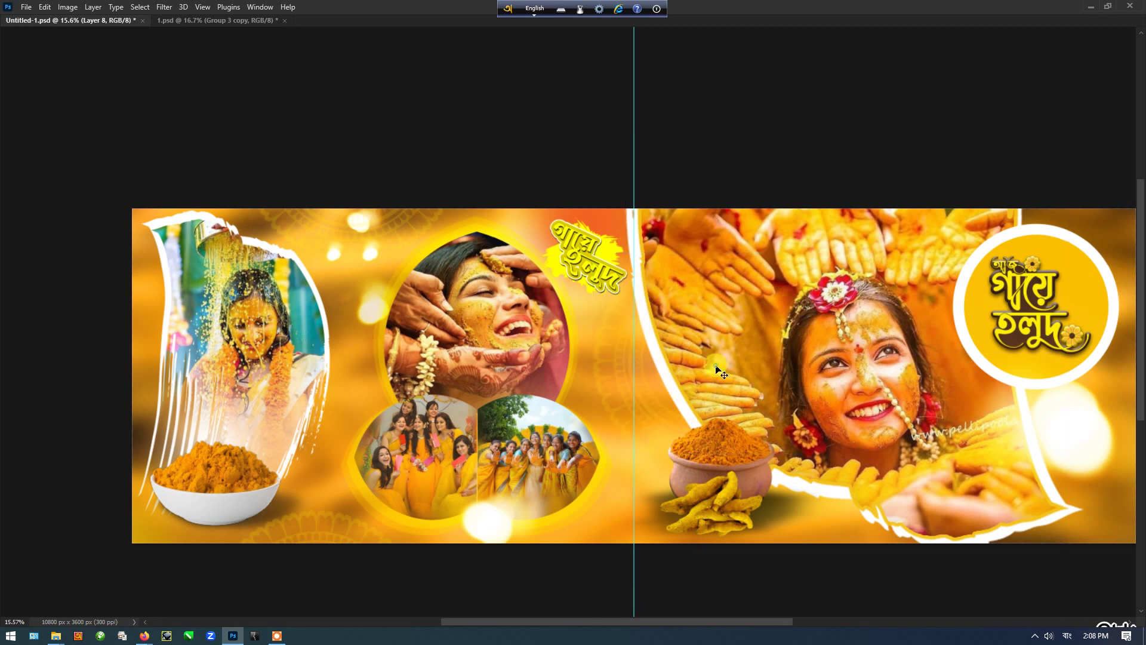
{"action": "key", "text": "Tab"}
{"action": "scroll", "coordinate": [717, 364], "scroll_direction": "down", "scroll_amount": 3}
{"action": "key", "text": "Tab"}
{"action": "scroll", "coordinate": [603, 334], "scroll_direction": "up", "scroll_amount": 2}
{"action": "scroll", "coordinate": [603, 335], "scroll_direction": "up", "scroll_amount": 1}
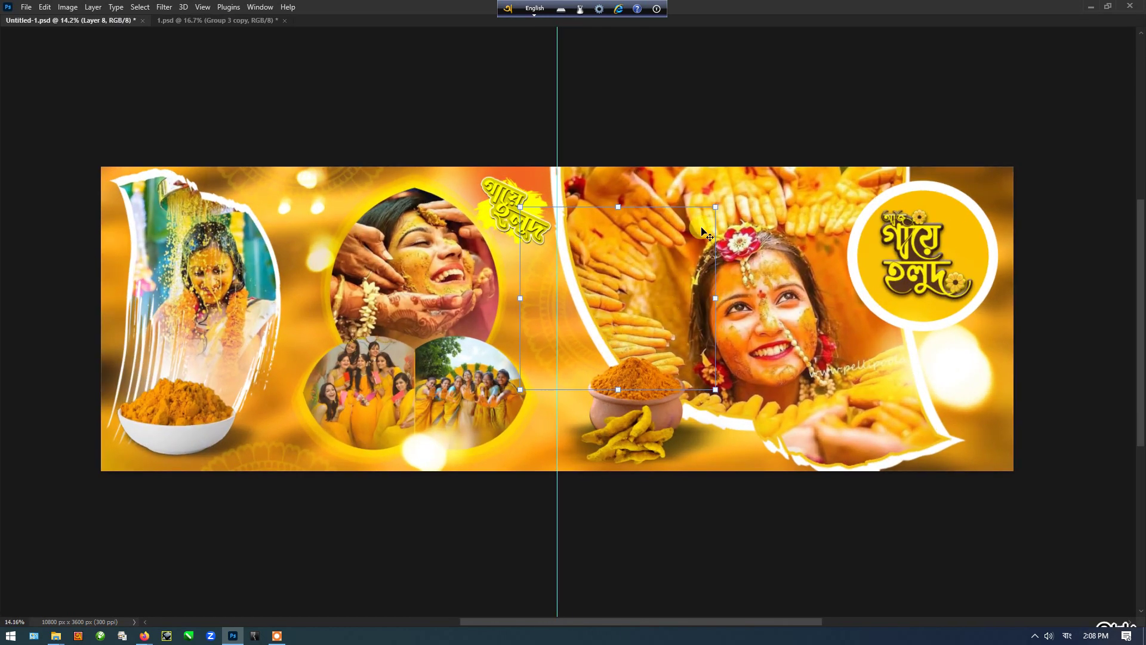
{"action": "left_click_drag", "start_coordinate": [725, 284], "coordinate": [878, 291]}
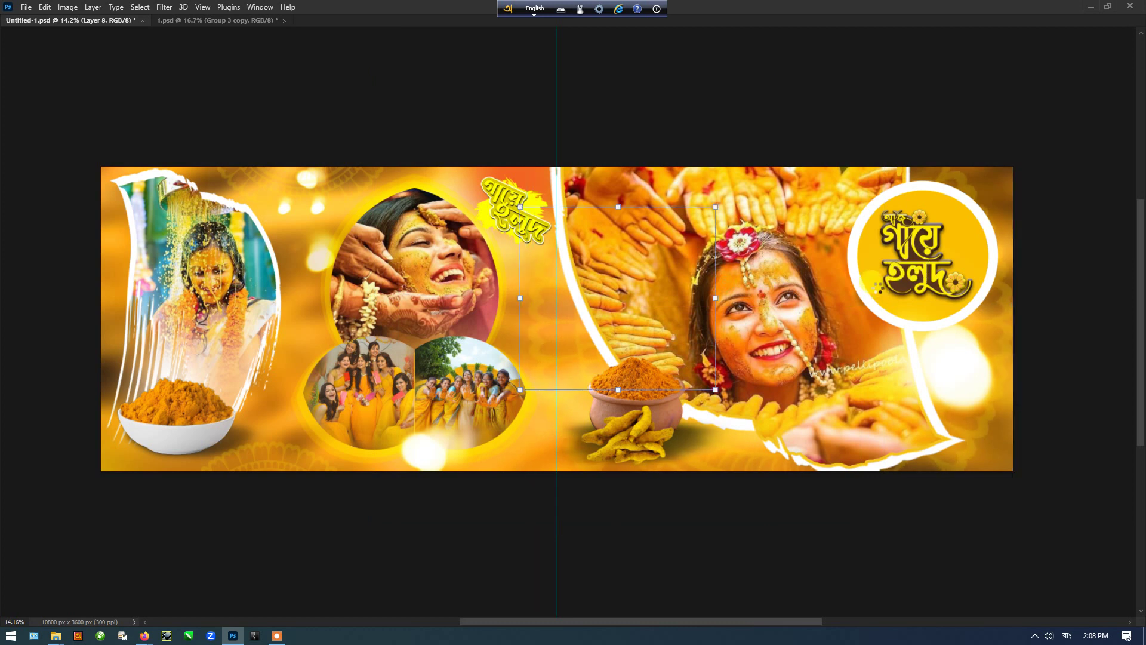
{"action": "left_click_drag", "start_coordinate": [733, 385], "coordinate": [55, 339]}
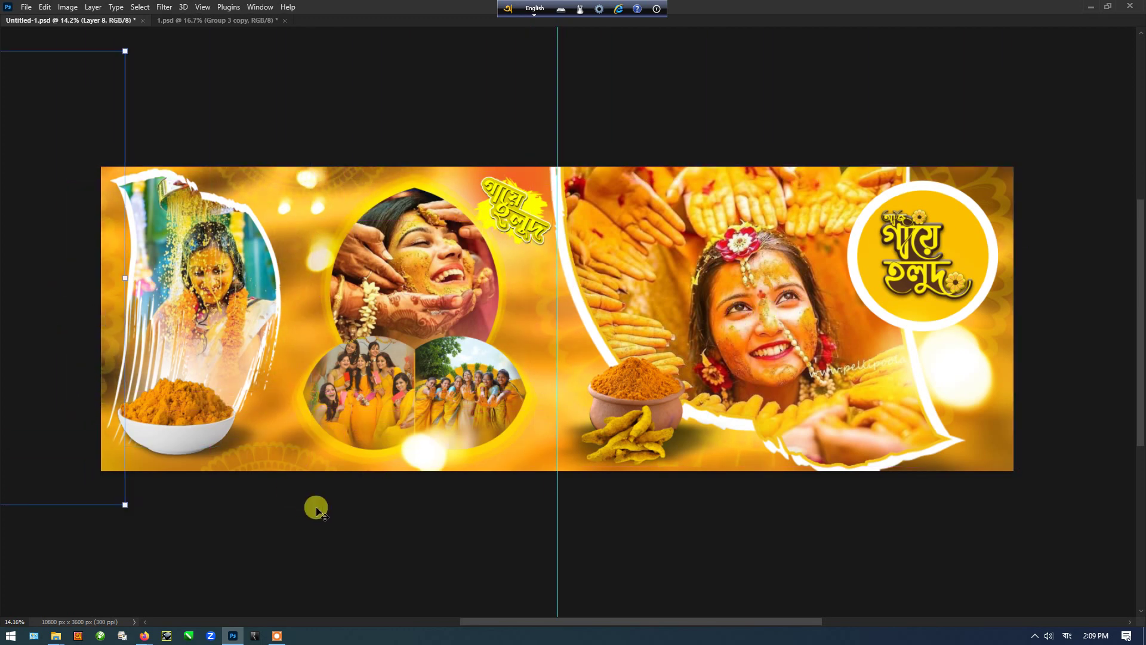
Step: Select the mandala layer behind the bride photo and touch it up with an enlarged brush
{"action": "left_click", "coordinate": [550, 333]}
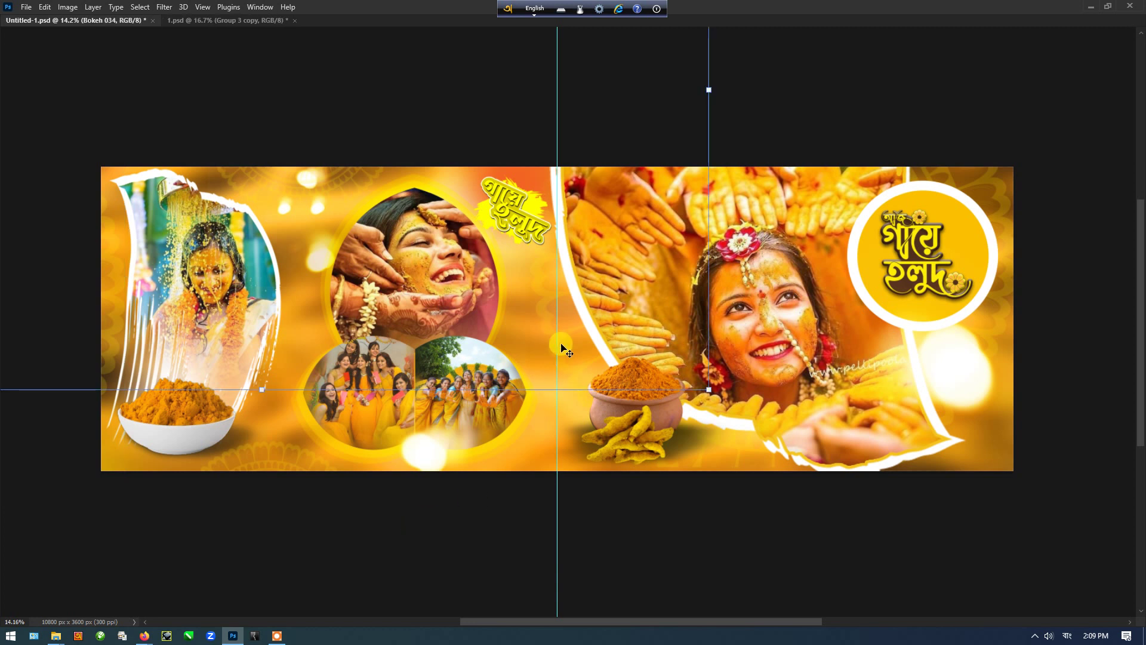
{"action": "right_click", "coordinate": [561, 342]}
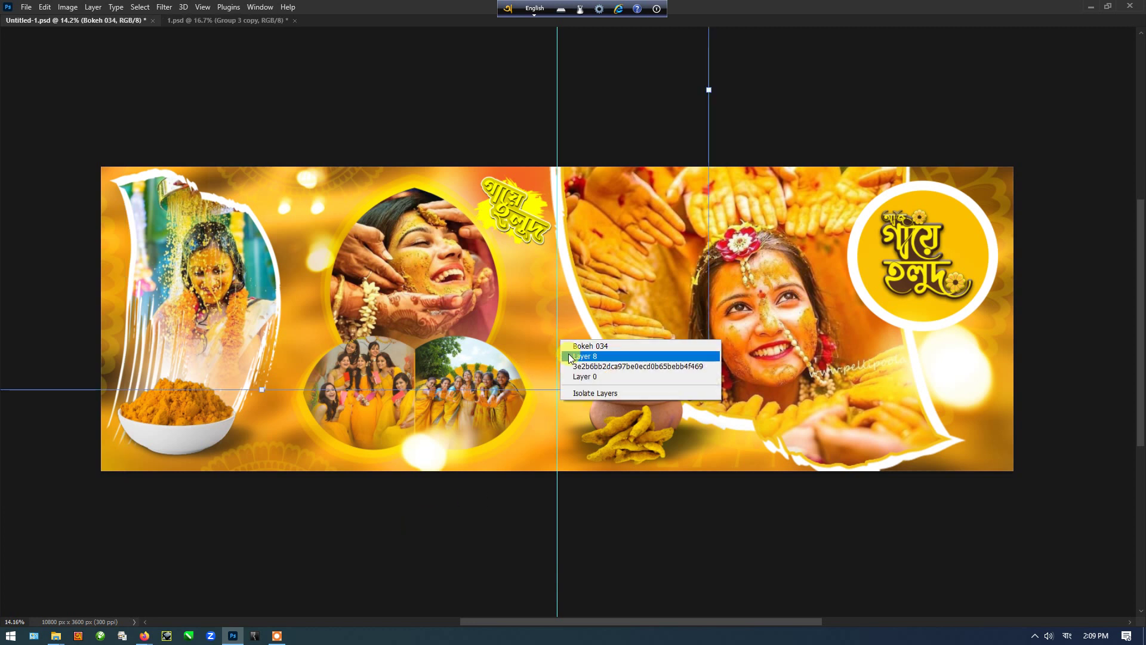
{"action": "left_click", "coordinate": [596, 366]}
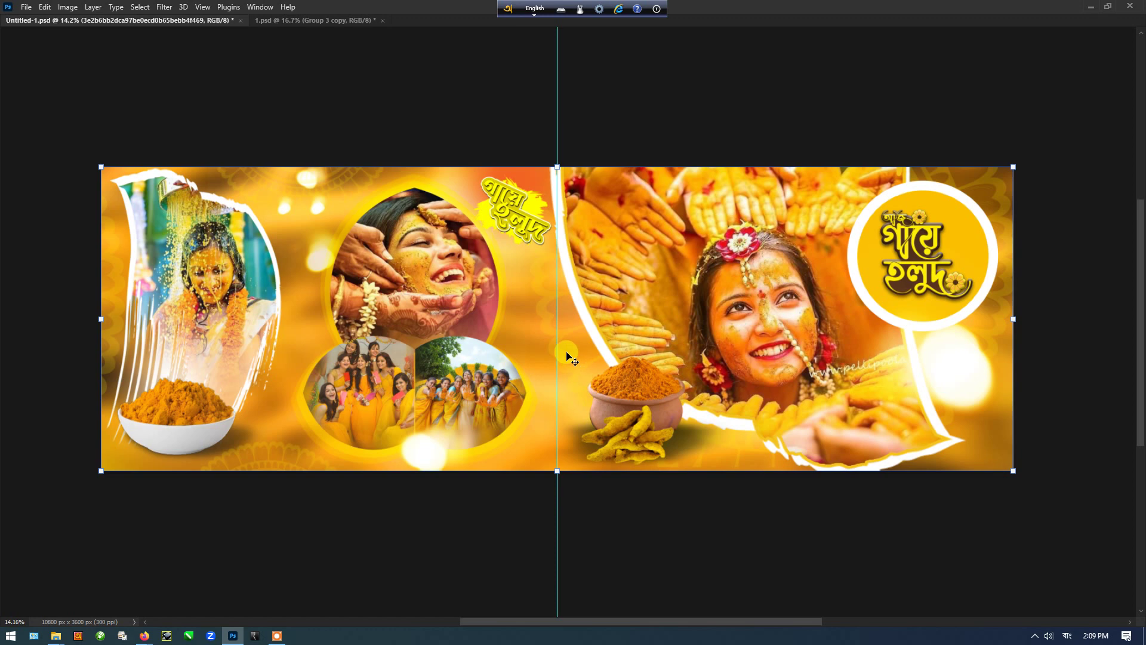
{"action": "right_click", "coordinate": [567, 356]}
{"action": "left_click", "coordinate": [576, 372]}
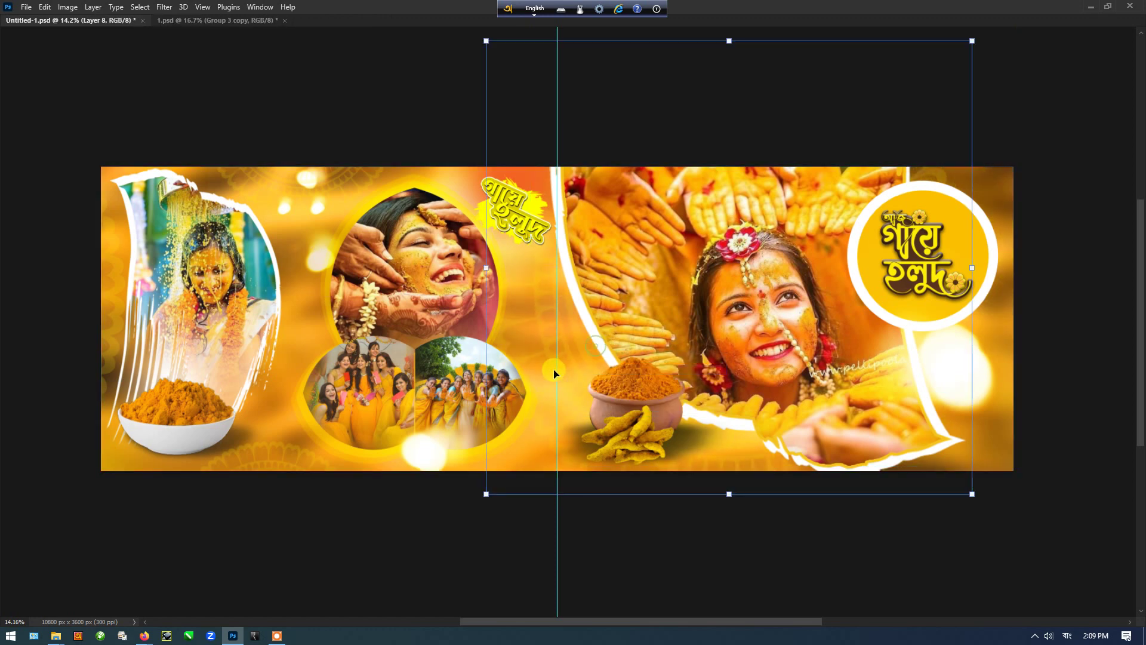
{"action": "key", "text": "b"}
{"action": "left_click_drag", "start_coordinate": [801, 342], "coordinate": [694, 352]}
{"action": "right_click", "coordinate": [695, 361]}
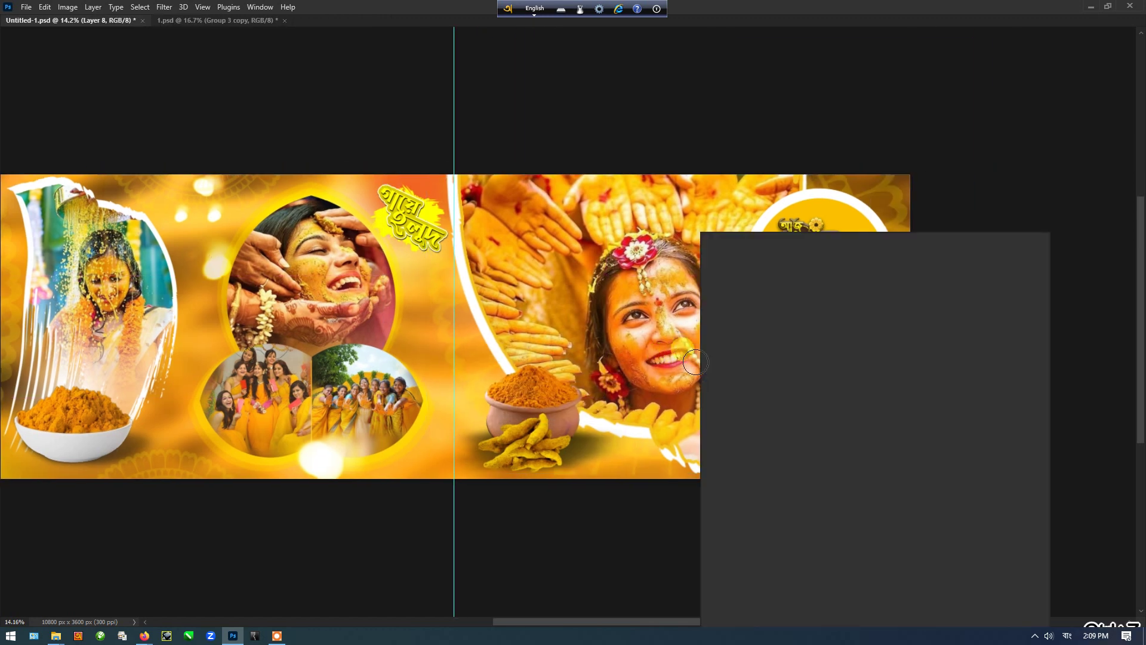
{"action": "left_click", "coordinate": [818, 261]}
{"action": "left_click", "coordinate": [475, 162]}
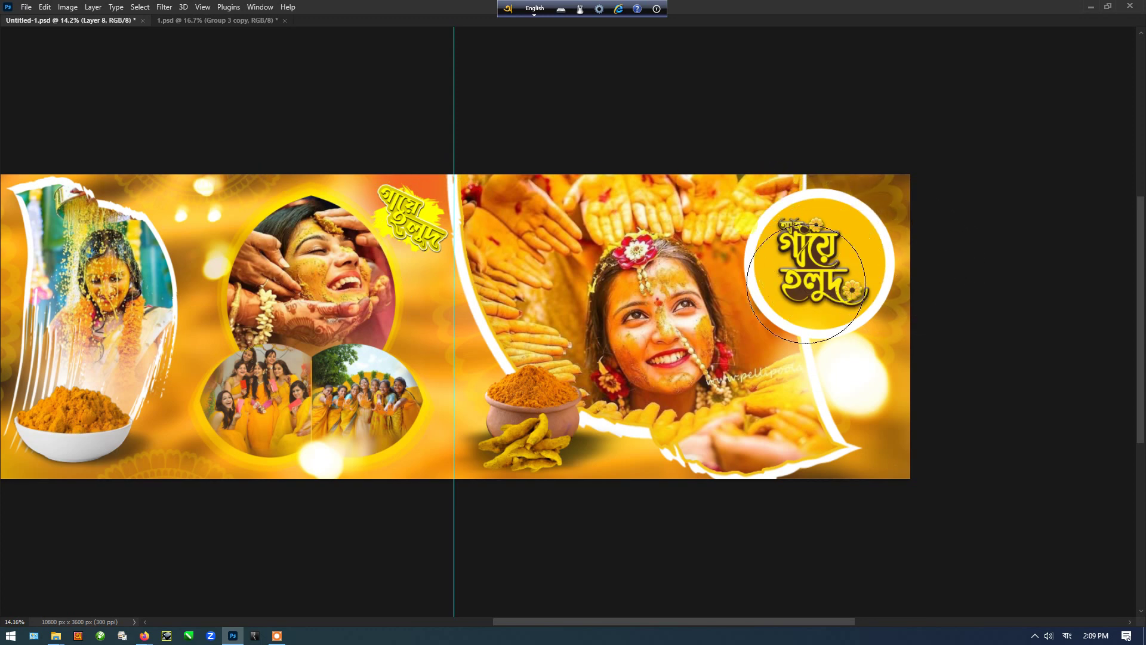
{"action": "scroll", "coordinate": [746, 326], "scroll_direction": "down", "scroll_amount": 1}
{"action": "key", "text": "v"}
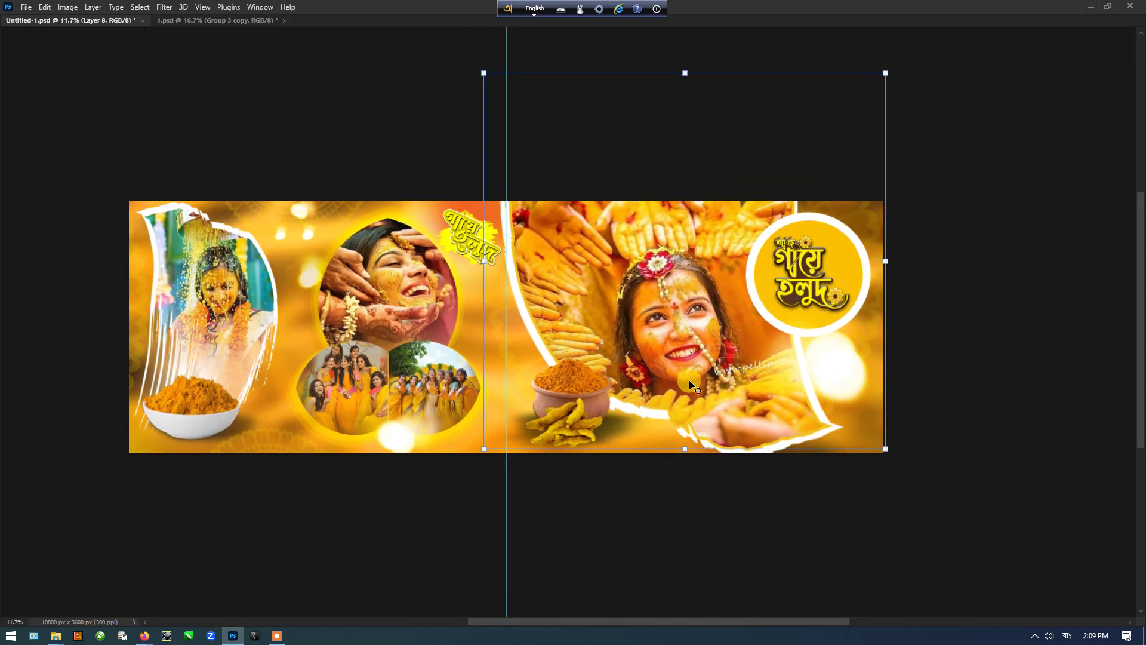
{"action": "left_click", "coordinate": [606, 525]}
Step: Merge the orange background image layer down into Layer 0
{"action": "scroll", "coordinate": [284, 365], "scroll_direction": "up", "scroll_amount": 2}
{"action": "scroll", "coordinate": [642, 370], "scroll_direction": "right", "scroll_amount": 1}
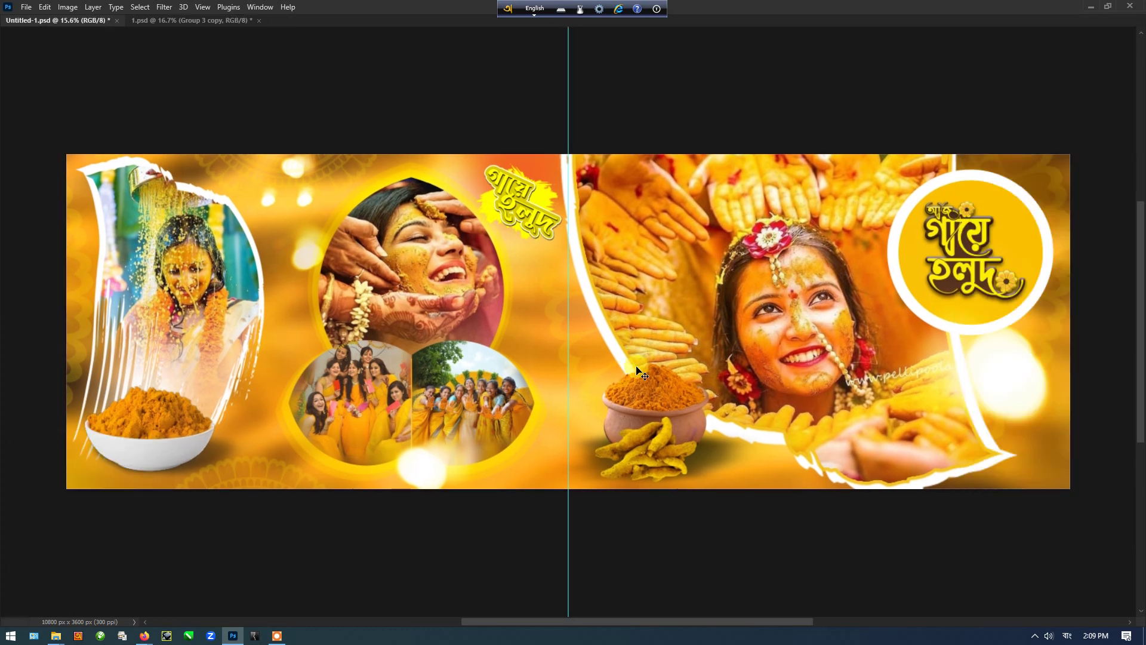
{"action": "key", "text": "Tab"}
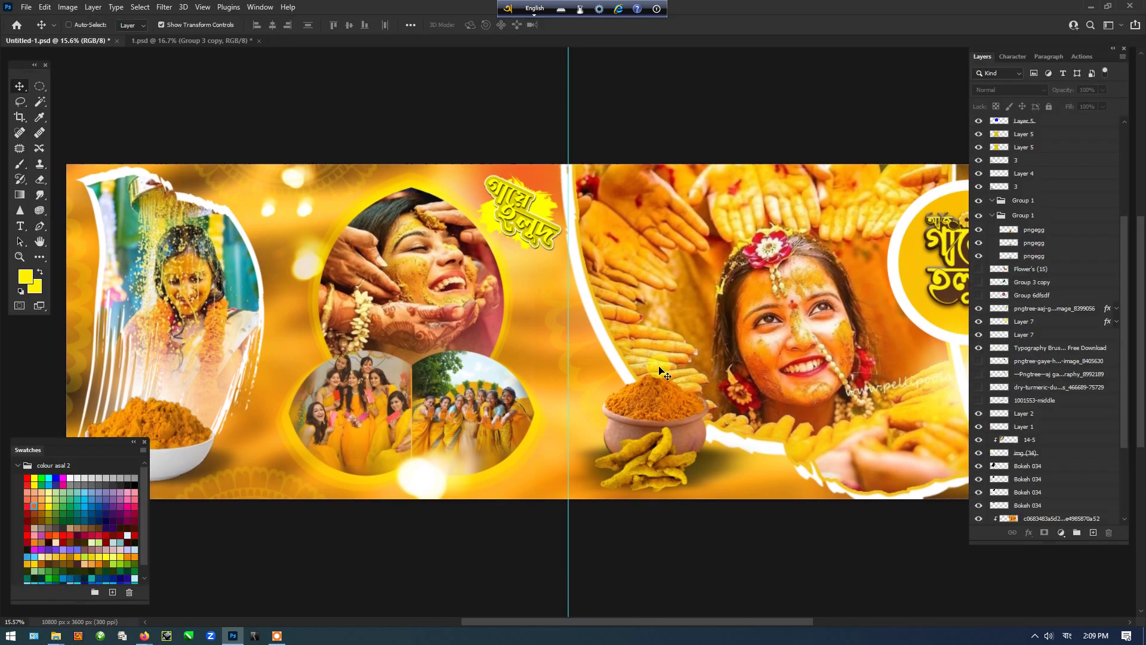
{"action": "scroll", "coordinate": [539, 347], "scroll_direction": "down", "scroll_amount": 1}
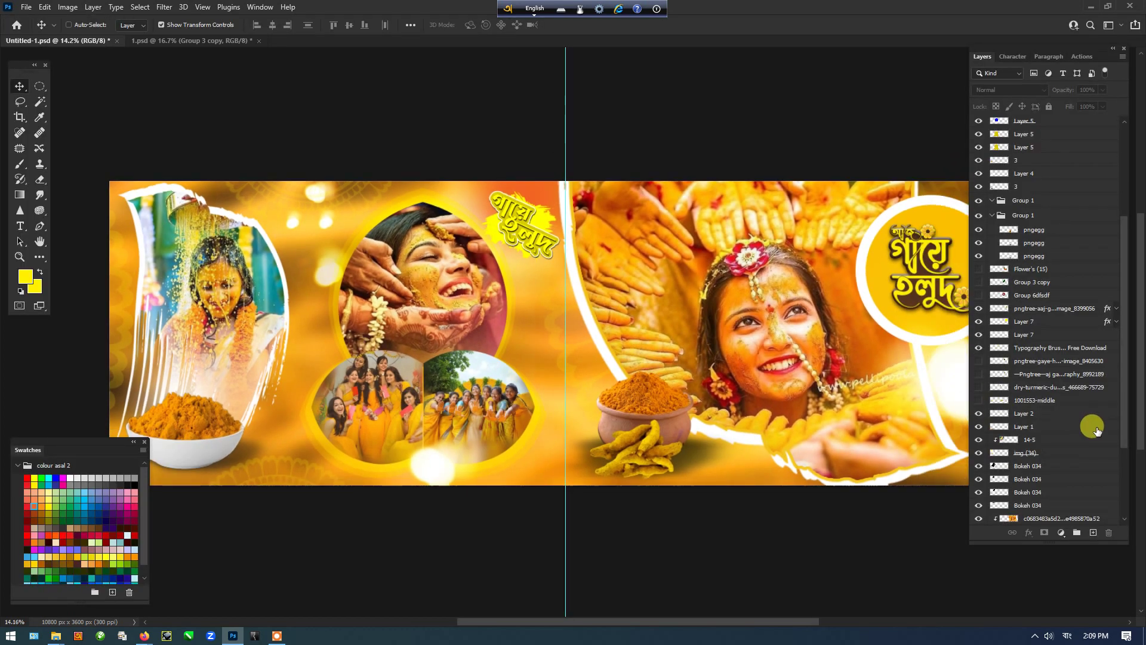
{"action": "scroll", "coordinate": [1090, 436], "scroll_direction": "down", "scroll_amount": 3}
{"action": "left_click", "coordinate": [1075, 505]}
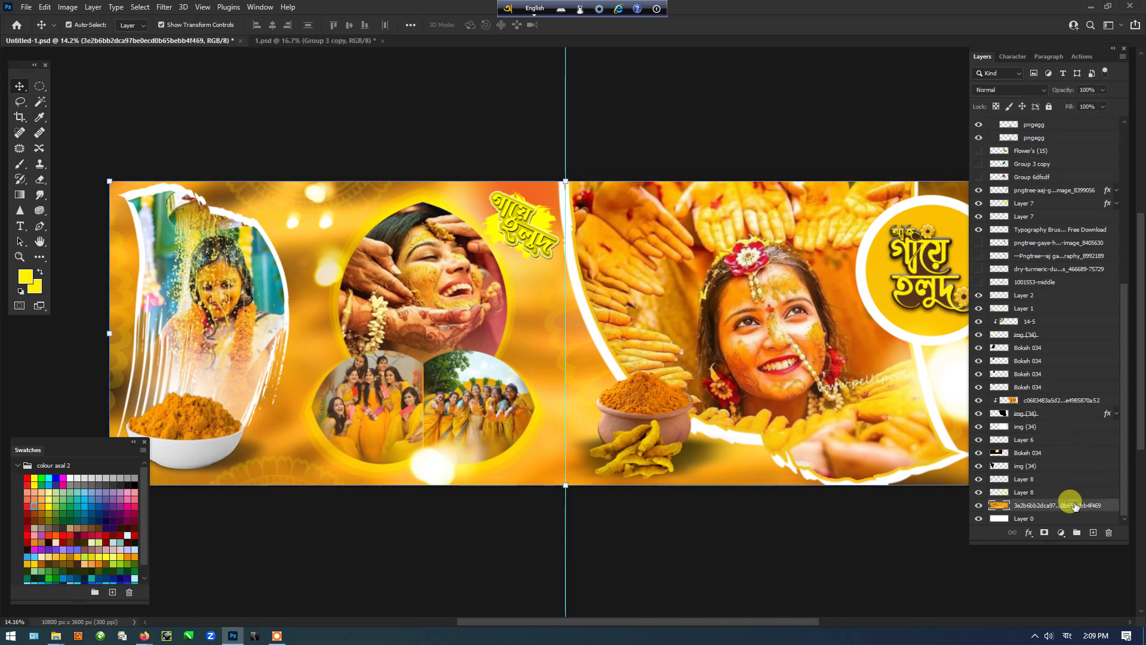
{"action": "key", "text": "ctrl+e"}
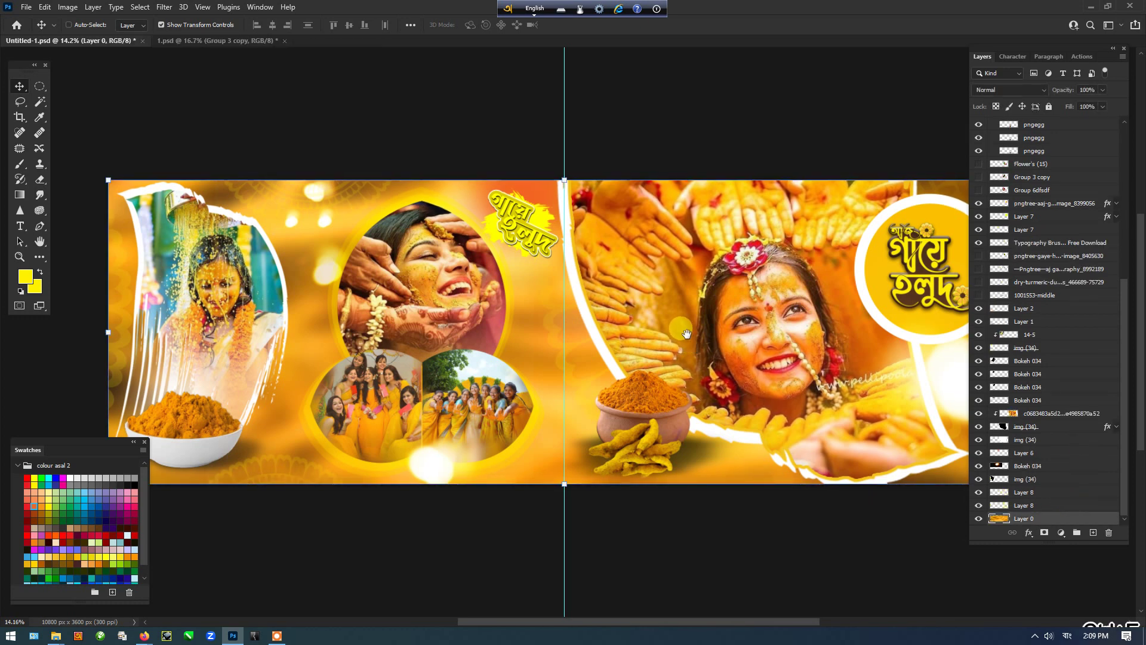
Step: Lighten the merged background with Levels, using input black 2, midtone 1.00 and output black 28, and review the whole spread
{"action": "left_click_drag", "start_coordinate": [691, 335], "coordinate": [788, 308]}
{"action": "key", "text": "ctrl+l"}
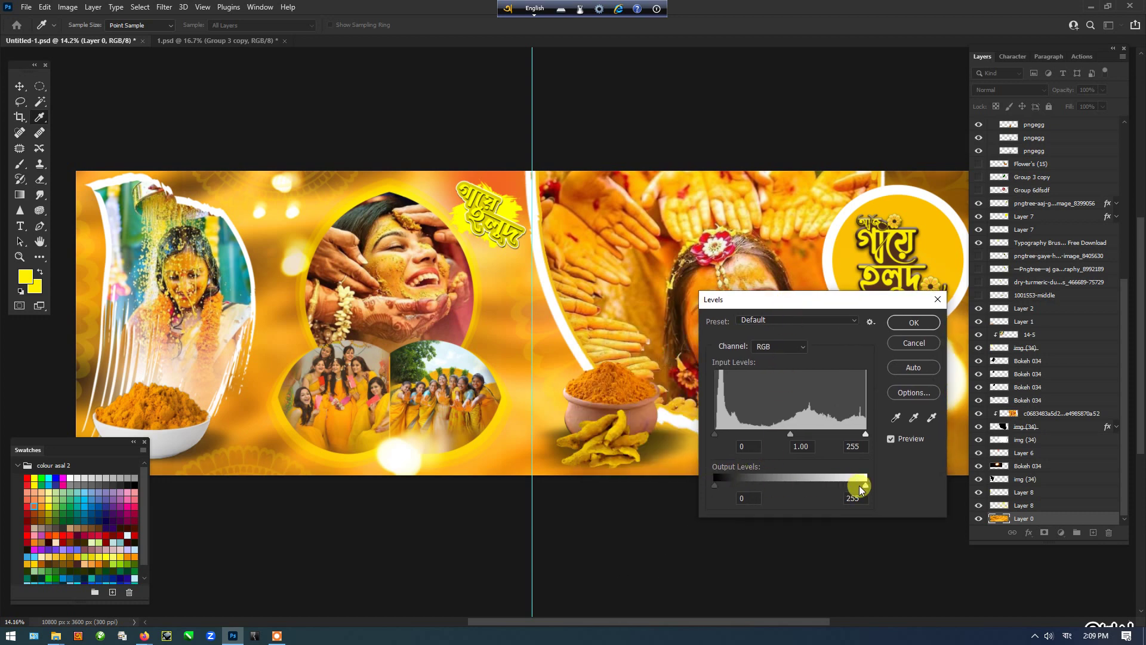
{"action": "left_click_drag", "start_coordinate": [860, 487], "coordinate": [717, 437]}
{"action": "left_click_drag", "start_coordinate": [802, 487], "coordinate": [866, 481]}
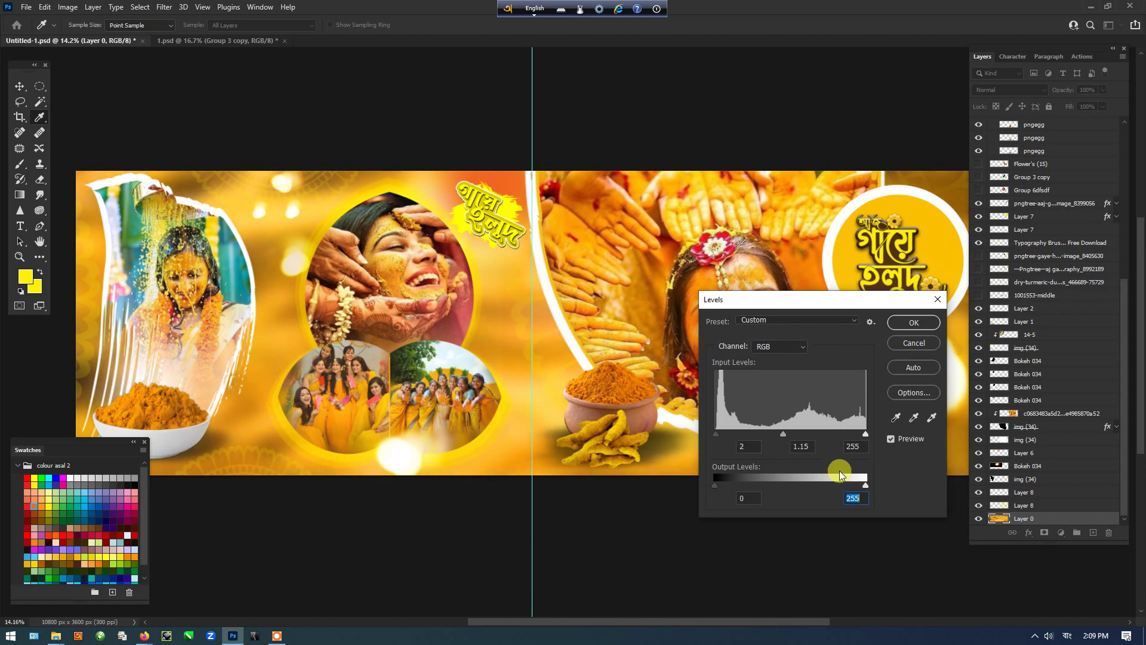
{"action": "mouse_move", "coordinate": [715, 484]}
{"action": "left_mouse_down"}
{"action": "mouse_move", "coordinate": [842, 490]}
{"action": "mouse_move", "coordinate": [733, 481]}
{"action": "left_mouse_up"}
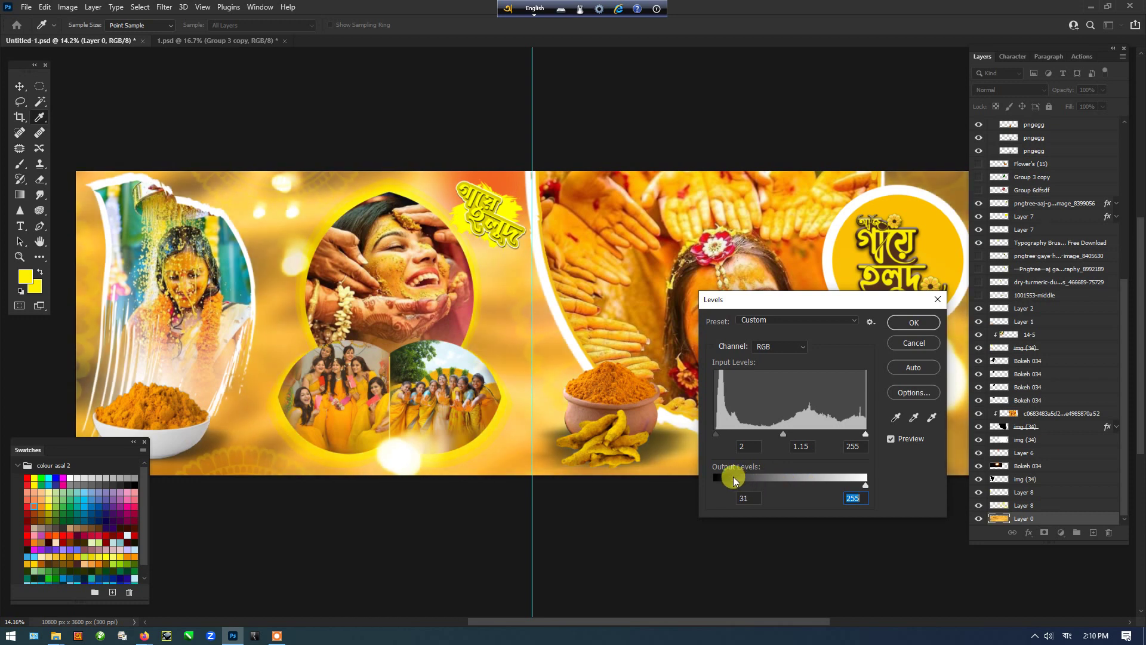
{"action": "mouse_move", "coordinate": [784, 434]}
{"action": "left_mouse_down"}
{"action": "mouse_move", "coordinate": [822, 440]}
{"action": "mouse_move", "coordinate": [793, 440]}
{"action": "left_mouse_up"}
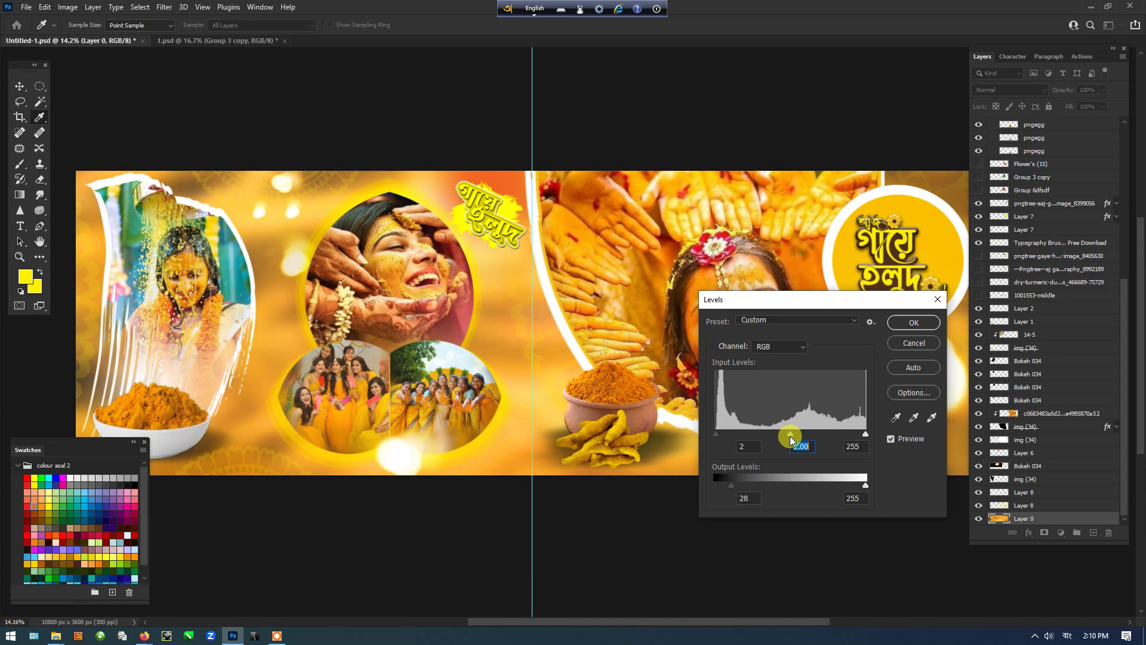
{"action": "key", "text": "Return"}
{"action": "key", "text": "v"}
{"action": "scroll", "coordinate": [790, 441], "scroll_direction": "down", "scroll_amount": 3}
{"action": "key", "text": "Tab"}
{"action": "left_click", "coordinate": [742, 509]}
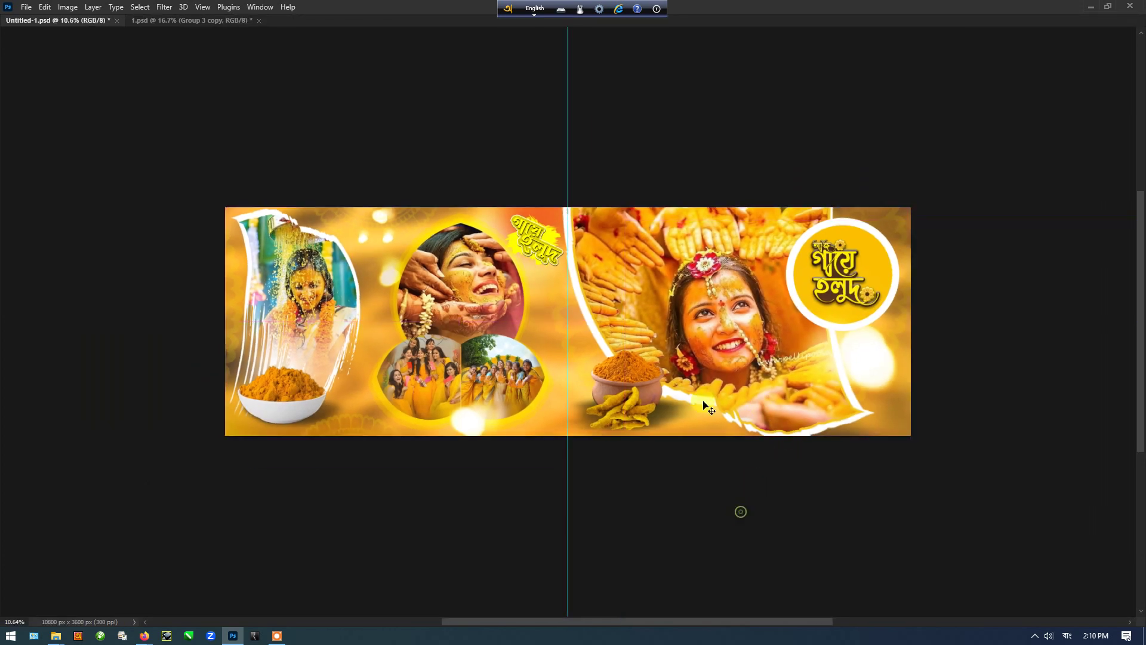
{"action": "scroll", "coordinate": [705, 406], "scroll_direction": "up", "scroll_amount": 3}
{"action": "key", "text": "Tab"}
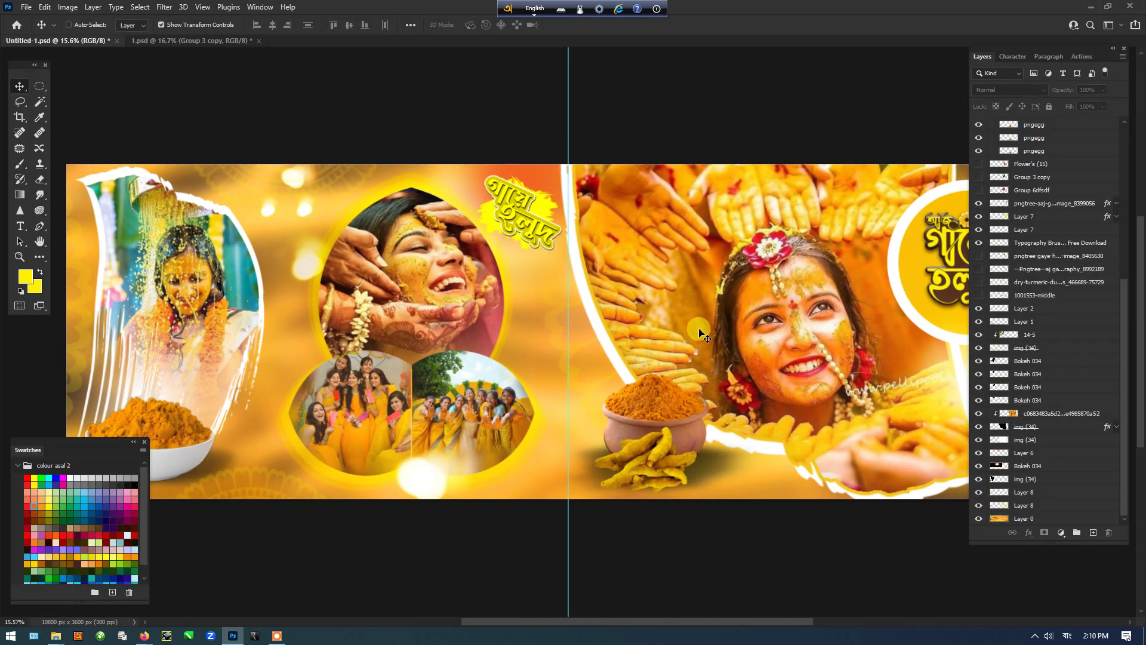
Step: Give the Soft Light frame layer around the left page's photos a Drop Shadow with 100% spread and 61% opacity
{"action": "key", "text": "ctrl"}
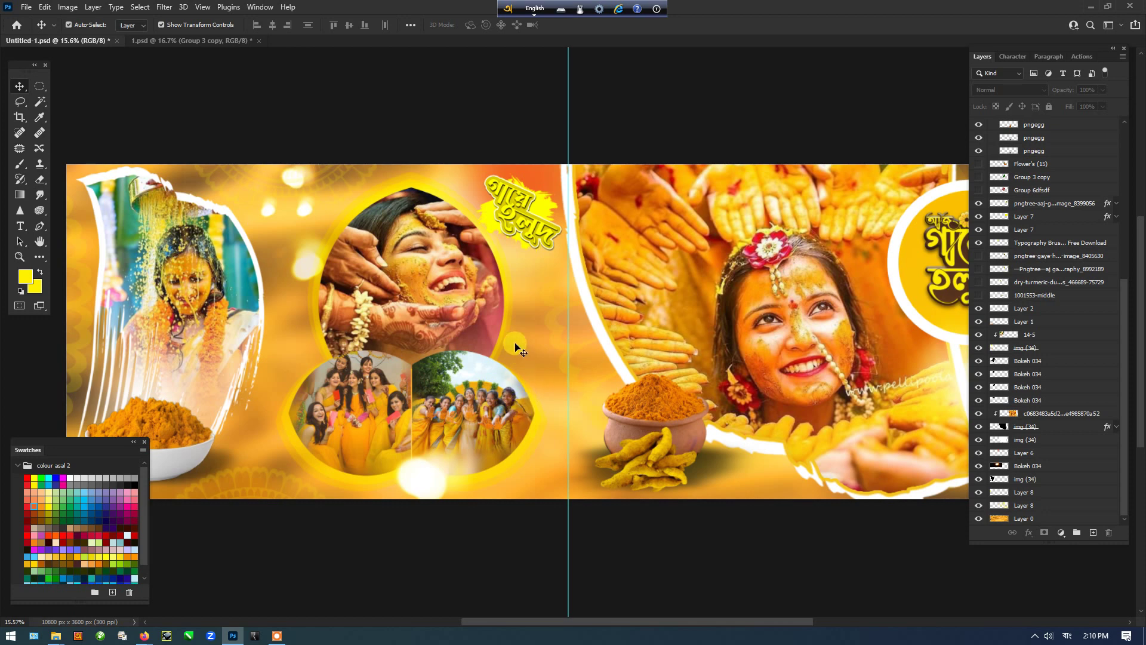
{"action": "left_click_drag", "start_coordinate": [508, 340], "coordinate": [510, 263]}
{"action": "scroll", "coordinate": [518, 329], "scroll_direction": "up", "scroll_amount": 2}
{"action": "left_click", "coordinate": [508, 299], "text": "ctrl"}
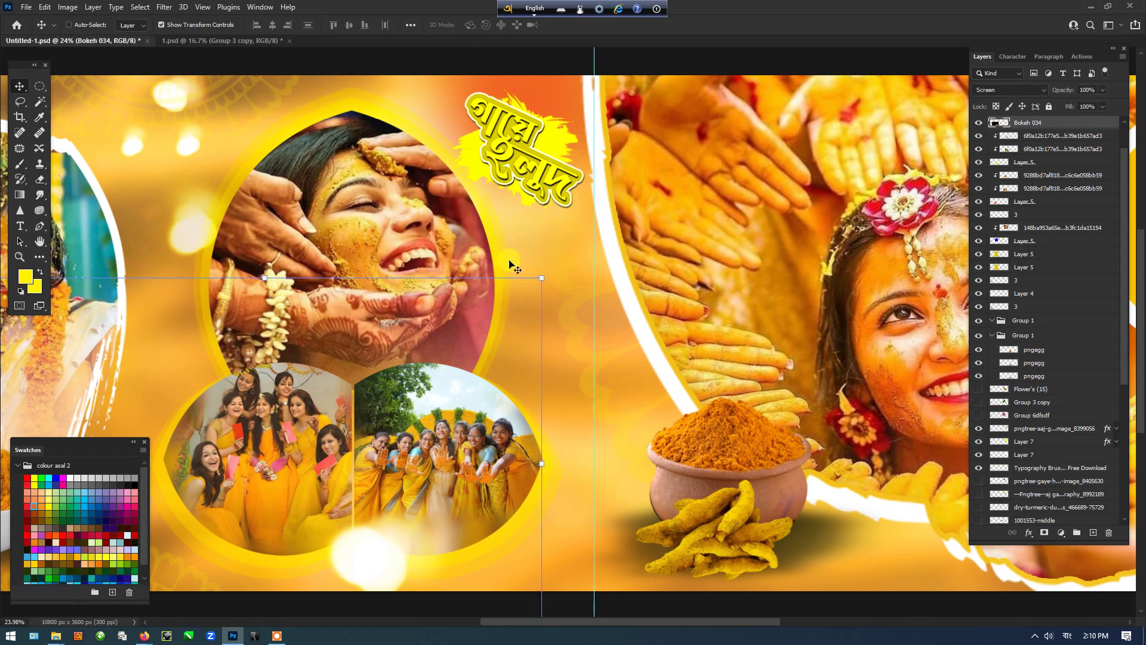
{"action": "left_click", "coordinate": [345, 96], "text": "ctrl"}
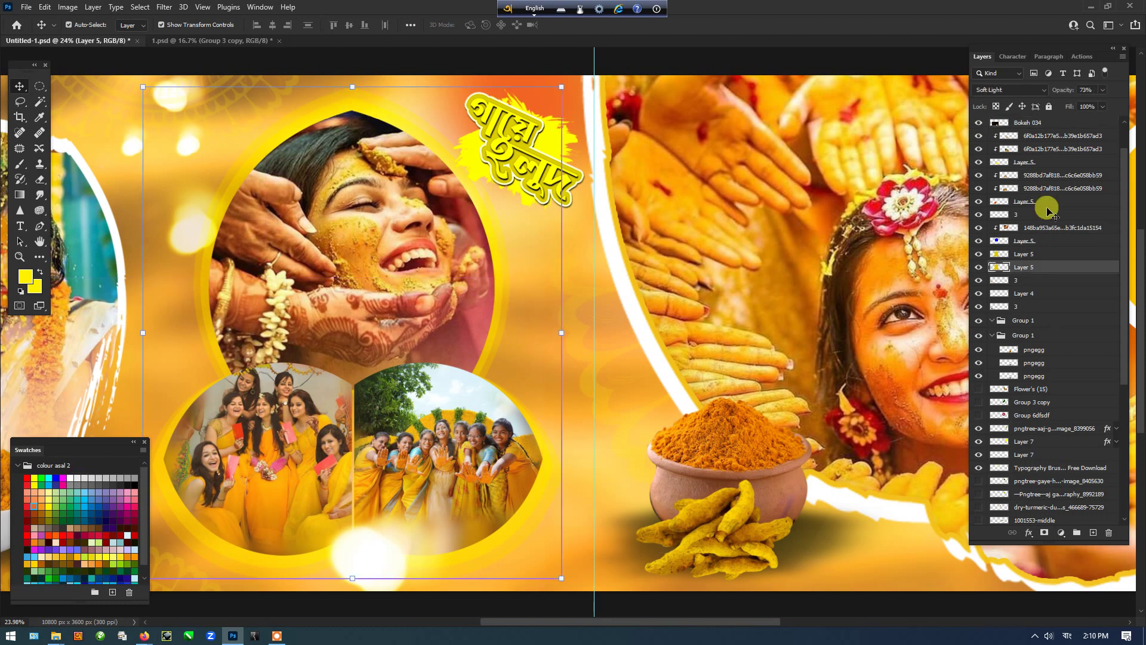
{"action": "double_click", "coordinate": [1101, 266]}
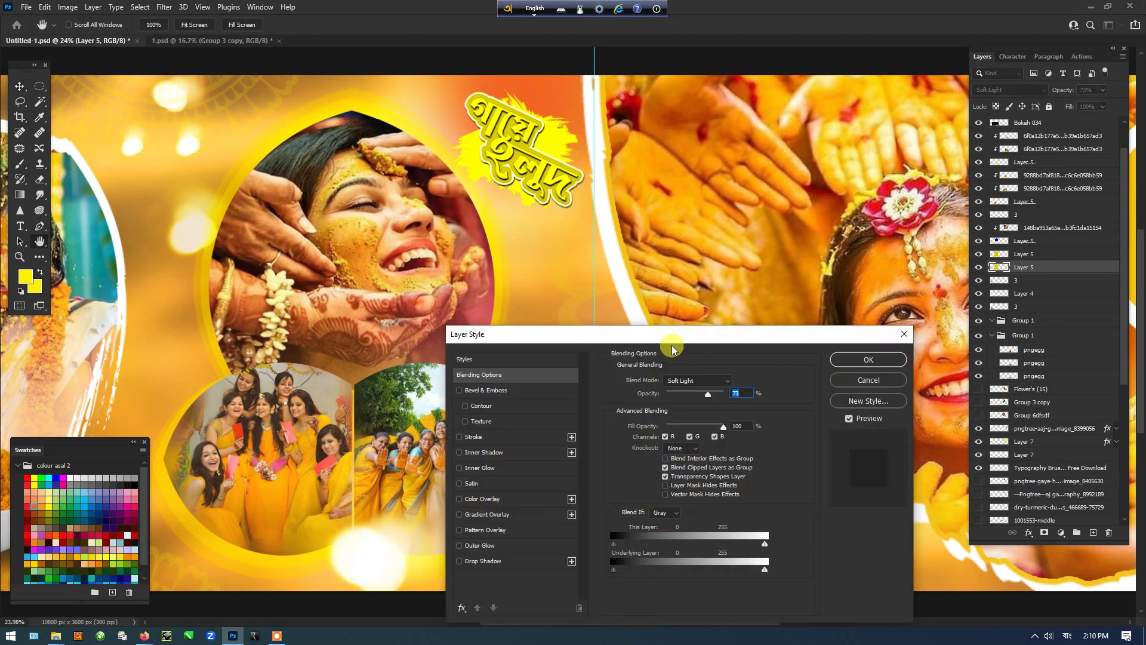
{"action": "left_click_drag", "start_coordinate": [640, 334], "coordinate": [934, 192]}
{"action": "left_click", "coordinate": [833, 421]}
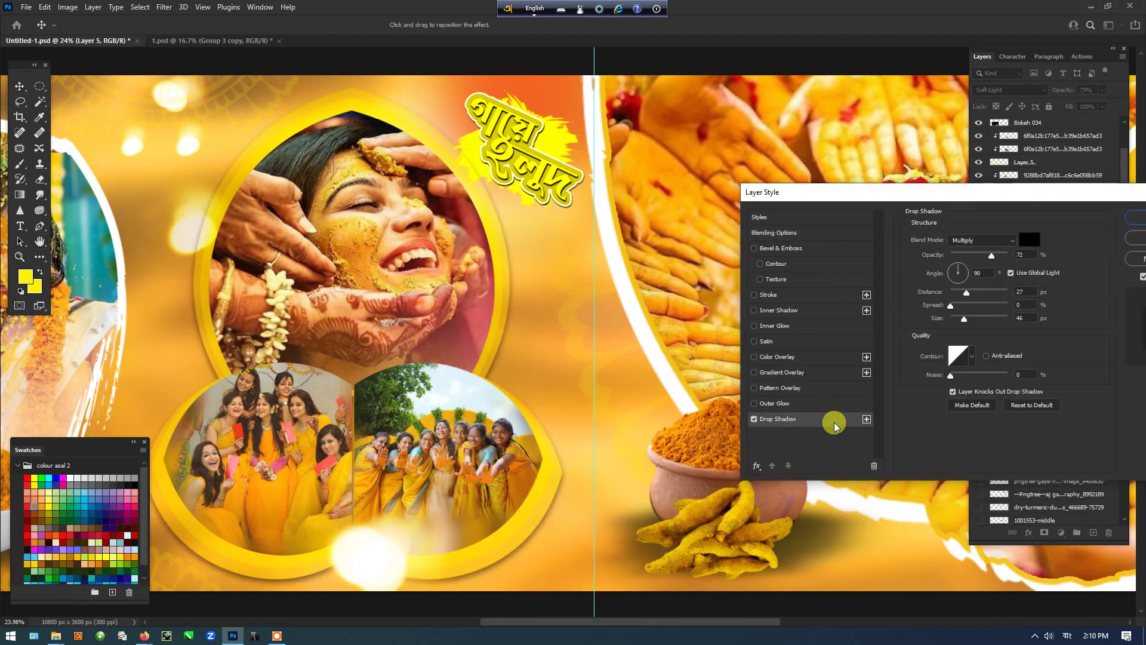
{"action": "left_click_drag", "start_coordinate": [951, 305], "coordinate": [1020, 301]}
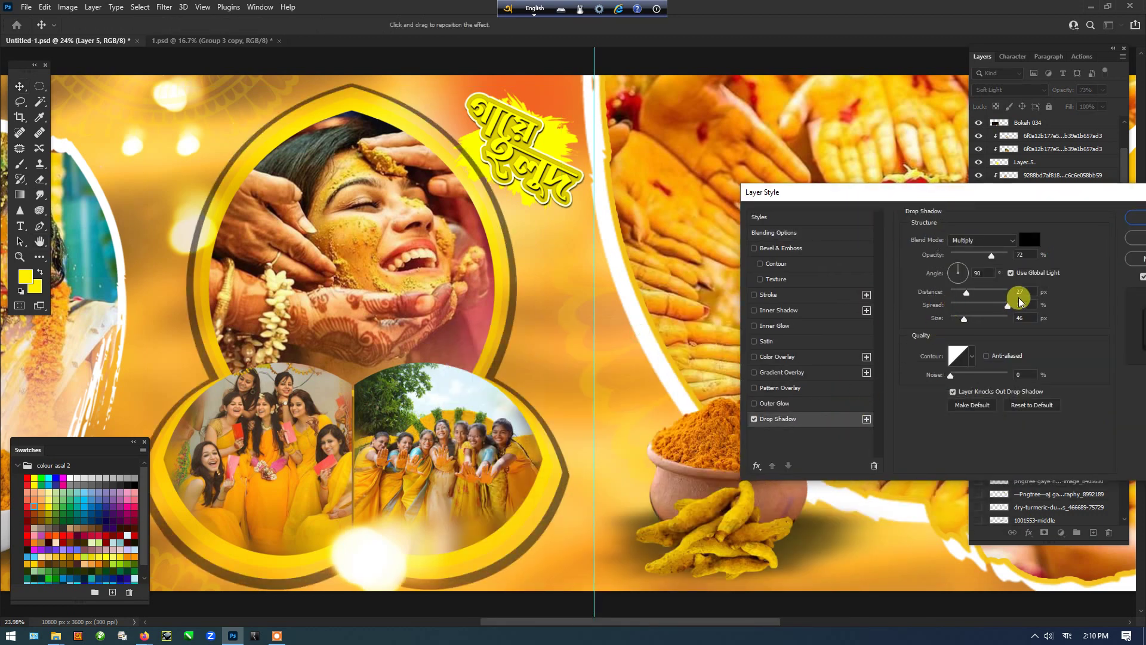
{"action": "left_click", "coordinate": [1137, 218]}
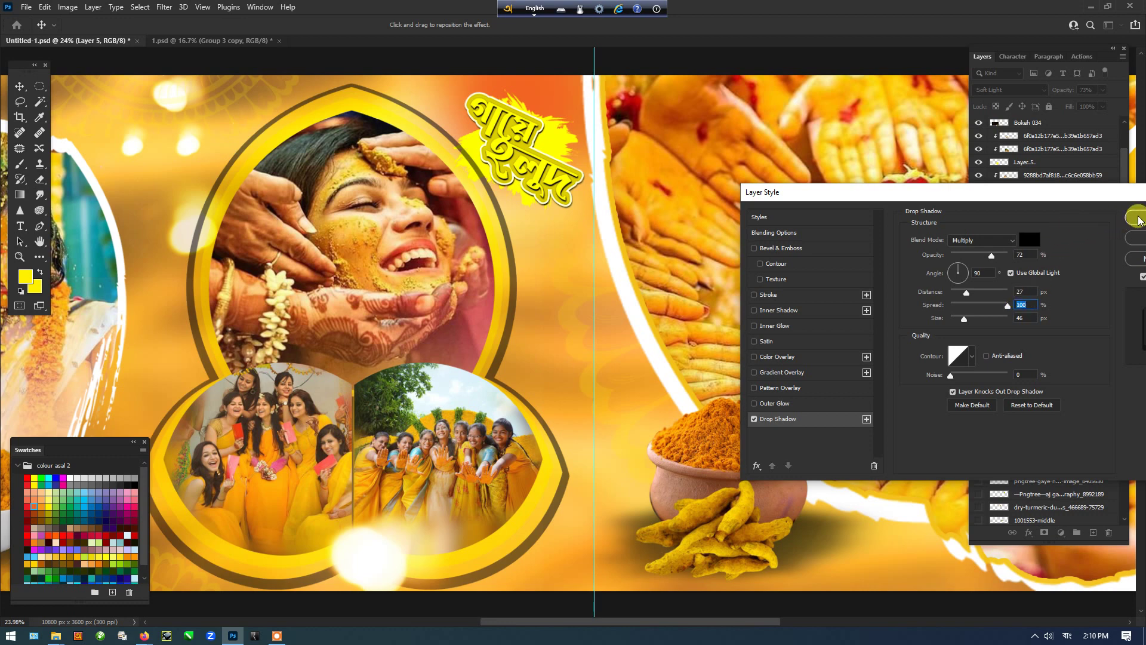
{"action": "mouse_move", "coordinate": [991, 256]}
{"action": "left_mouse_down"}
{"action": "mouse_move", "coordinate": [964, 259]}
{"action": "mouse_move", "coordinate": [986, 261]}
{"action": "left_mouse_up"}
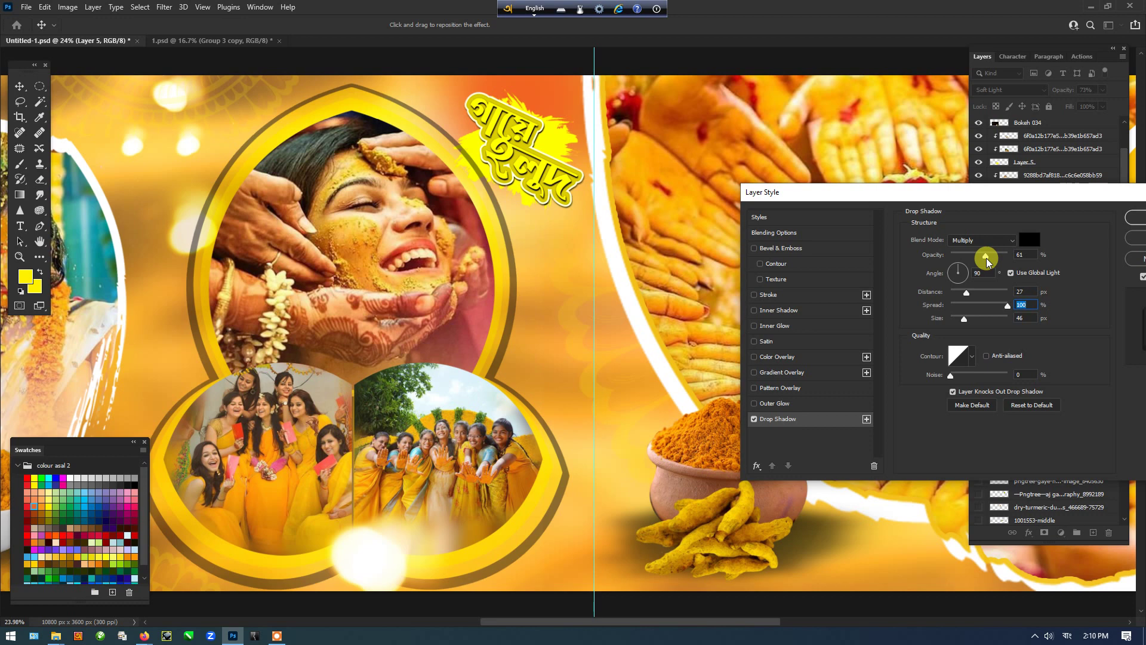
Step: Add a Color Overlay at 0% opacity to the same frame layer, apply the layer style and review the whole spread
{"action": "left_click", "coordinate": [826, 357]}
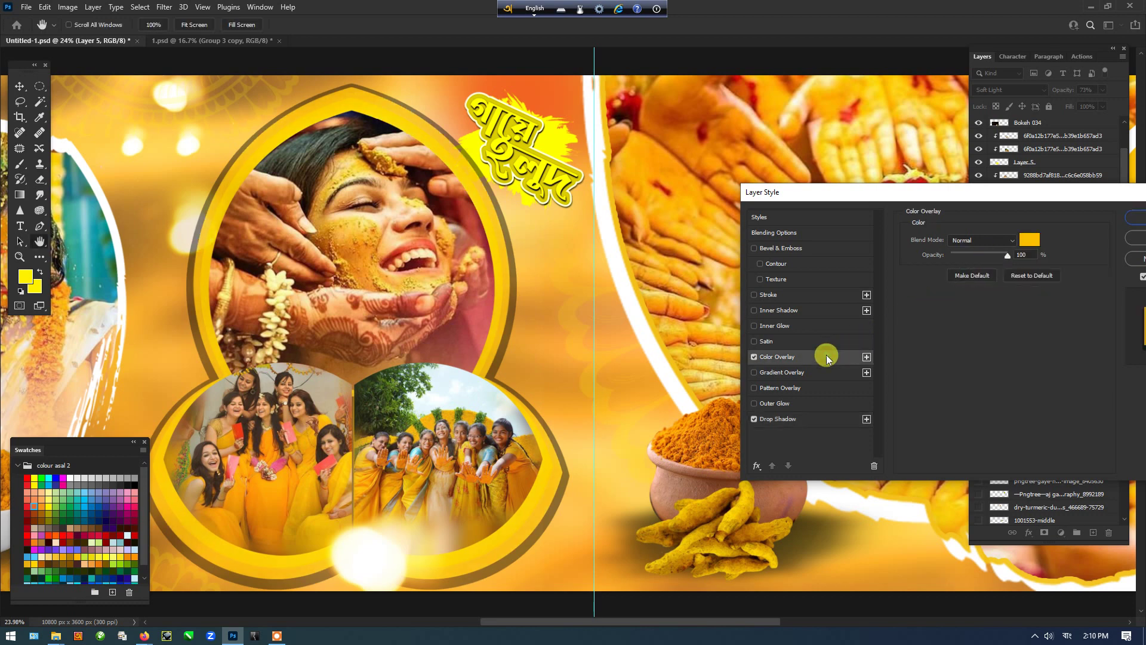
{"action": "left_click_drag", "start_coordinate": [1007, 255], "coordinate": [931, 269]}
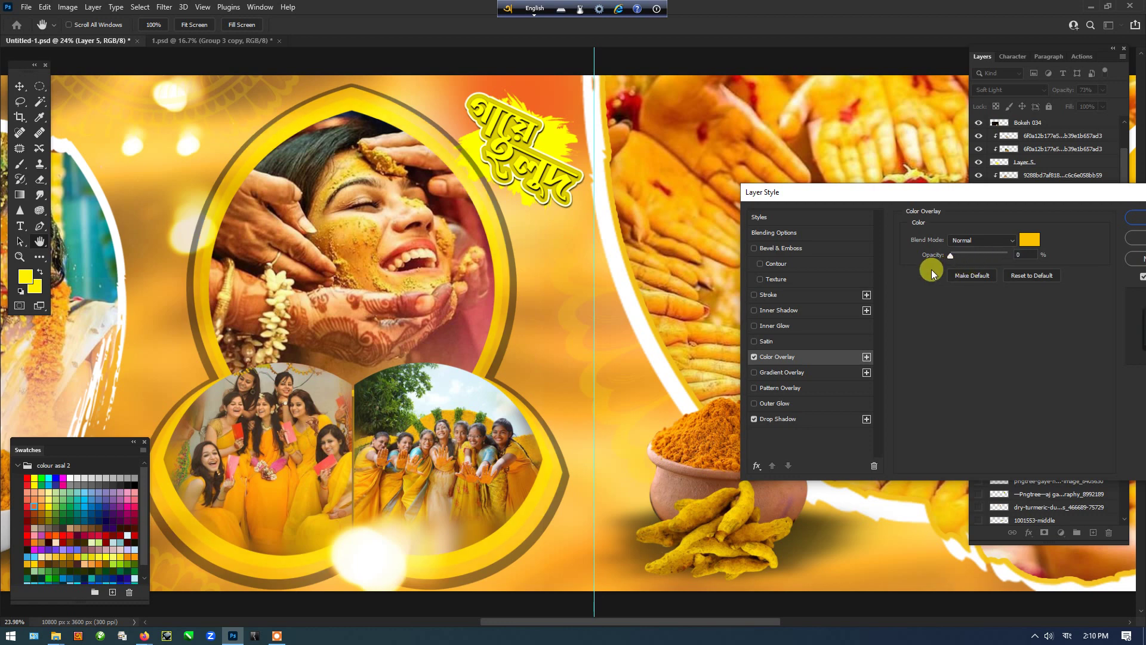
{"action": "left_click", "coordinate": [1136, 218]}
{"action": "key", "text": "Tab"}
{"action": "key", "text": "ctrl+0"}
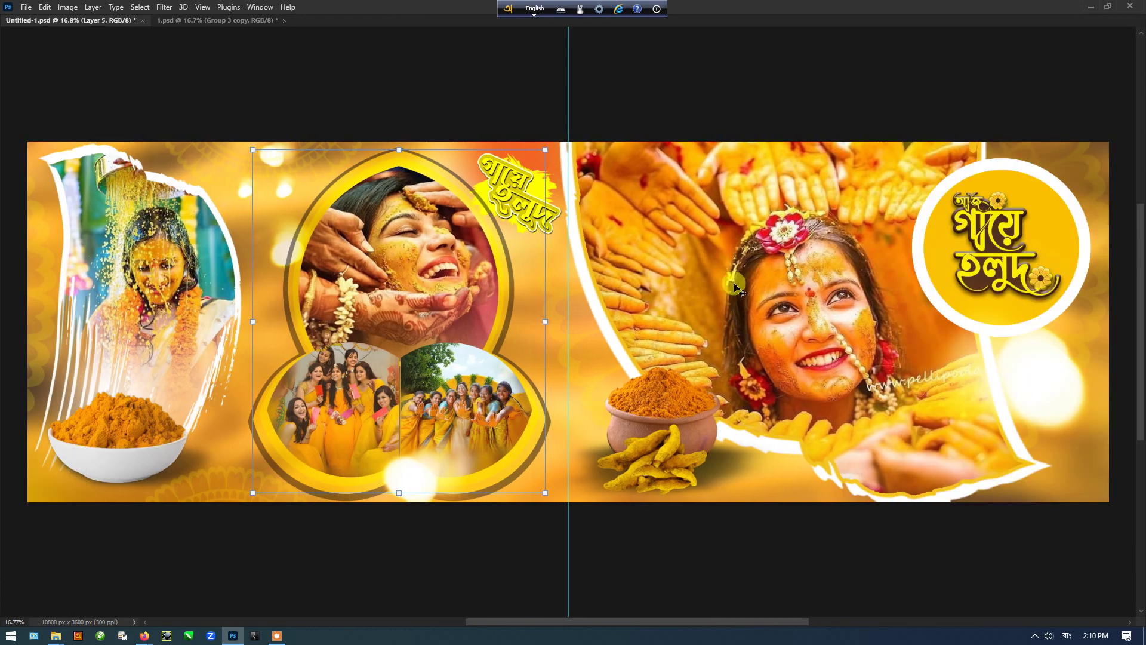
{"action": "left_click", "coordinate": [818, 533]}
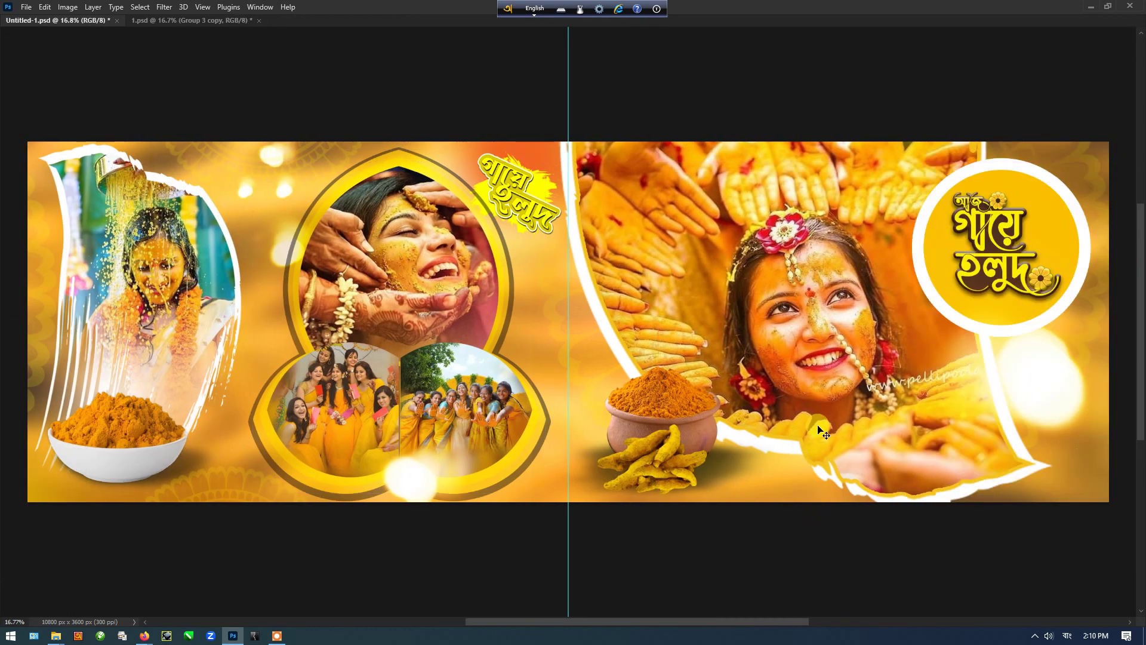
{"action": "scroll", "coordinate": [733, 342], "scroll_direction": "down", "scroll_amount": 2}
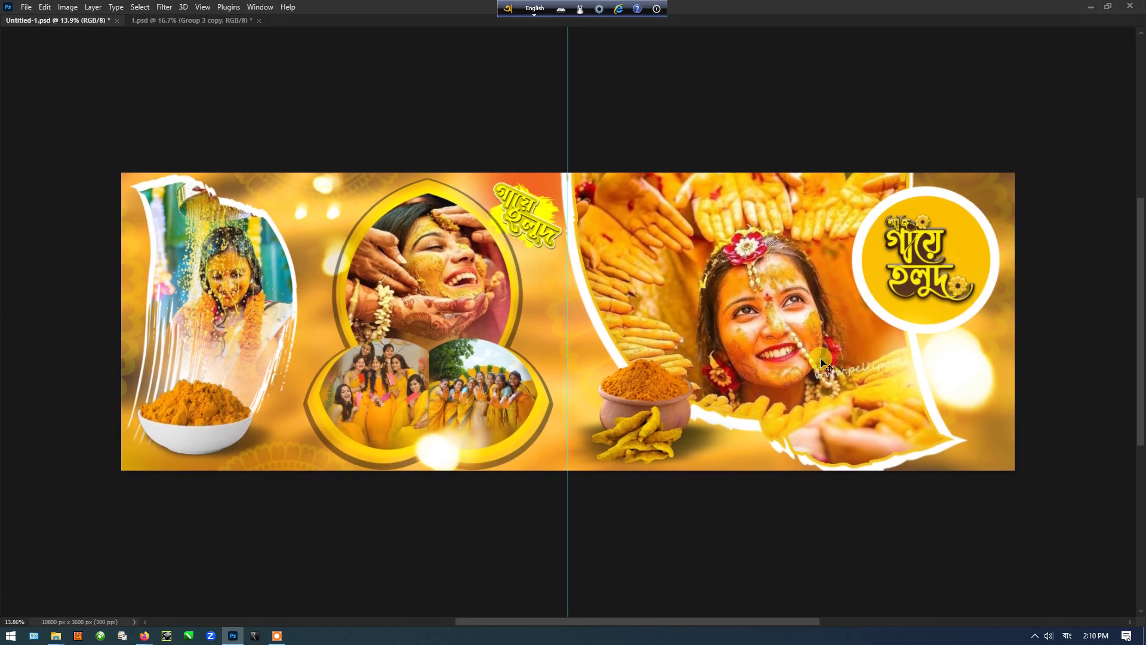
{"action": "left_click", "coordinate": [802, 533]}
{"action": "scroll", "coordinate": [561, 311], "scroll_direction": "up", "scroll_amount": 2}
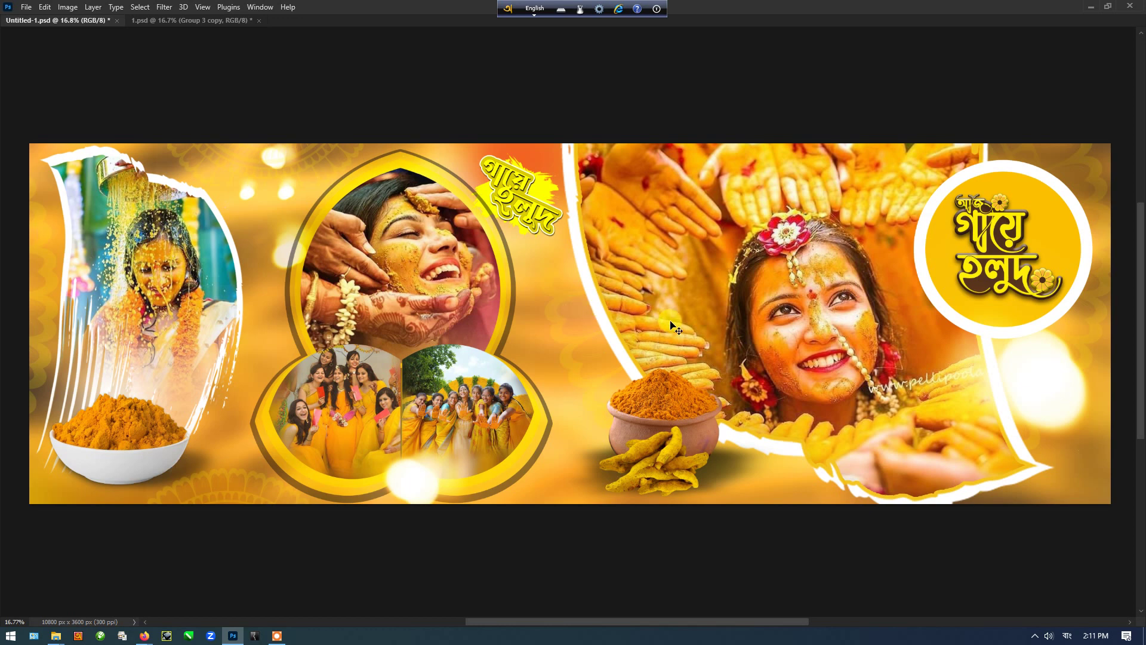
Step: Try moving the large bride photo downward within its white-edged frame on the right page
{"action": "left_click", "coordinate": [815, 313]}
{"action": "scroll", "coordinate": [818, 309], "scroll_direction": "right", "scroll_amount": 4}
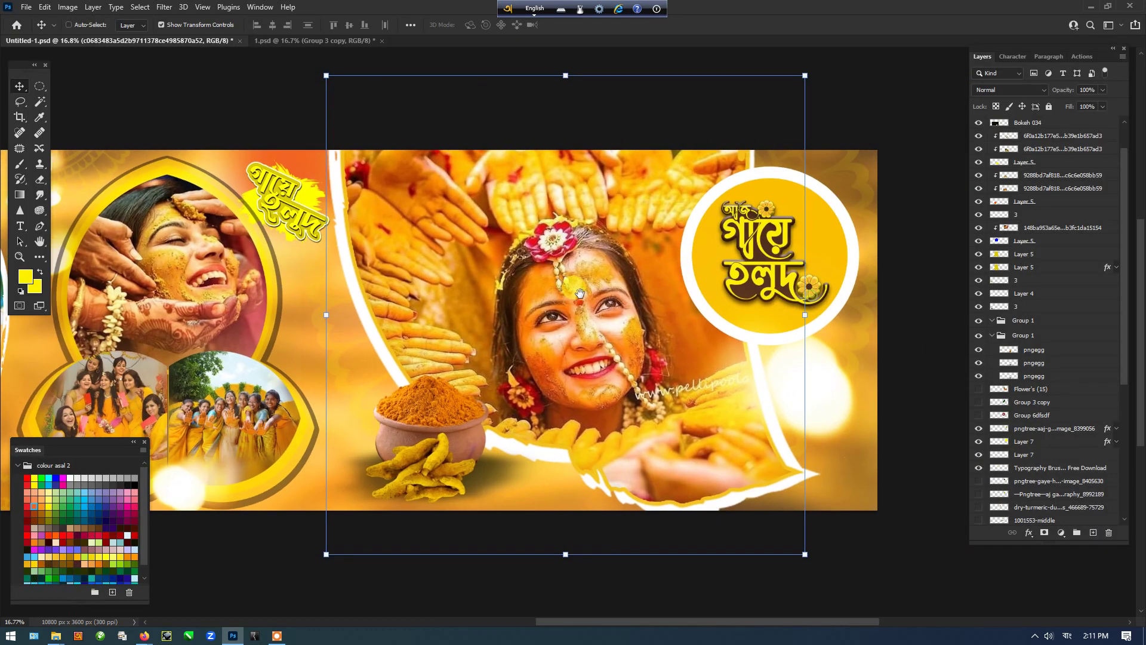
{"action": "left_click_drag", "start_coordinate": [561, 267], "coordinate": [548, 367]}
{"action": "key", "text": "ctrl+z"}
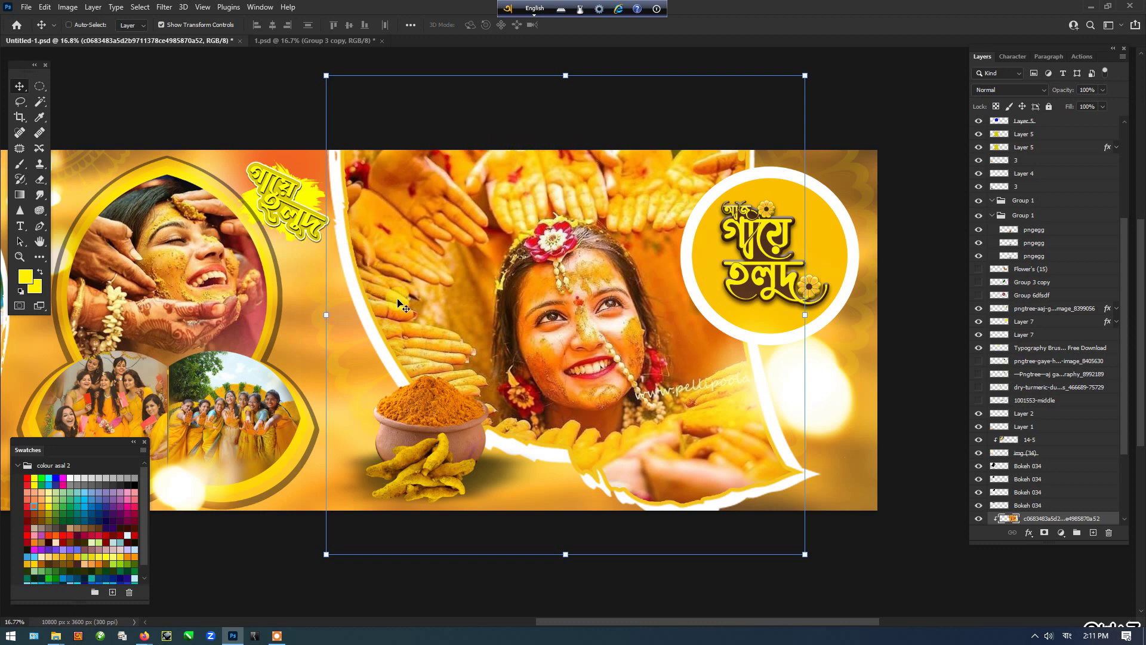
Step: Show the whole spread without the bride photo's layer selected and save the document
{"action": "scroll", "coordinate": [1011, 399], "scroll_direction": "down", "scroll_amount": 2}
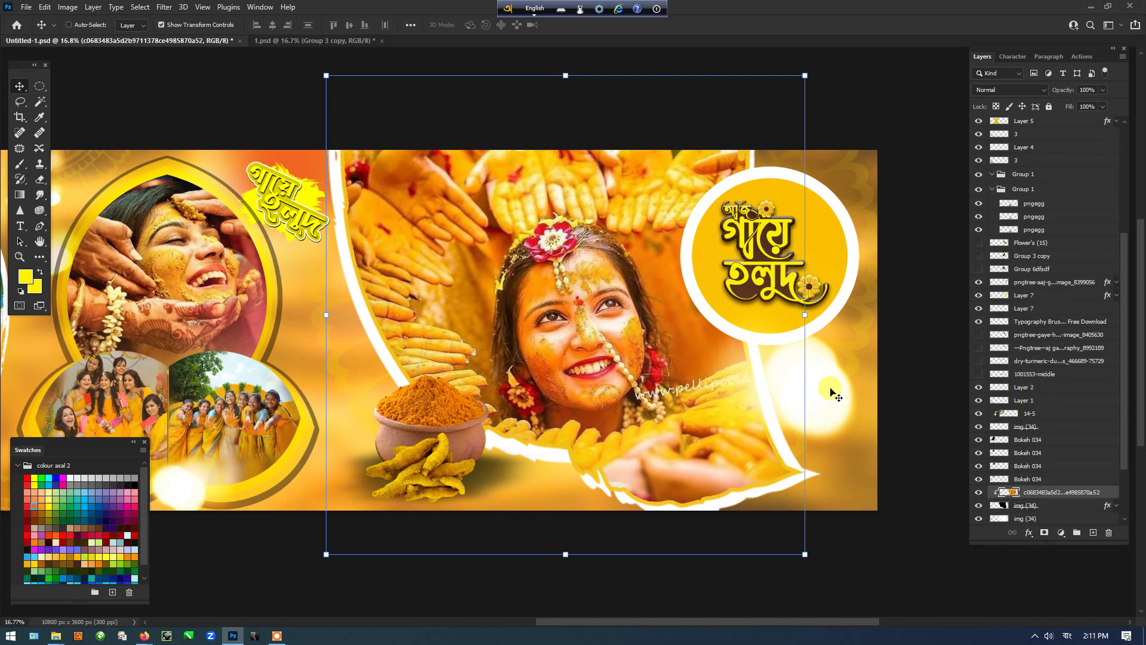
{"action": "key", "text": "Tab"}
{"action": "key", "text": "ctrl+0"}
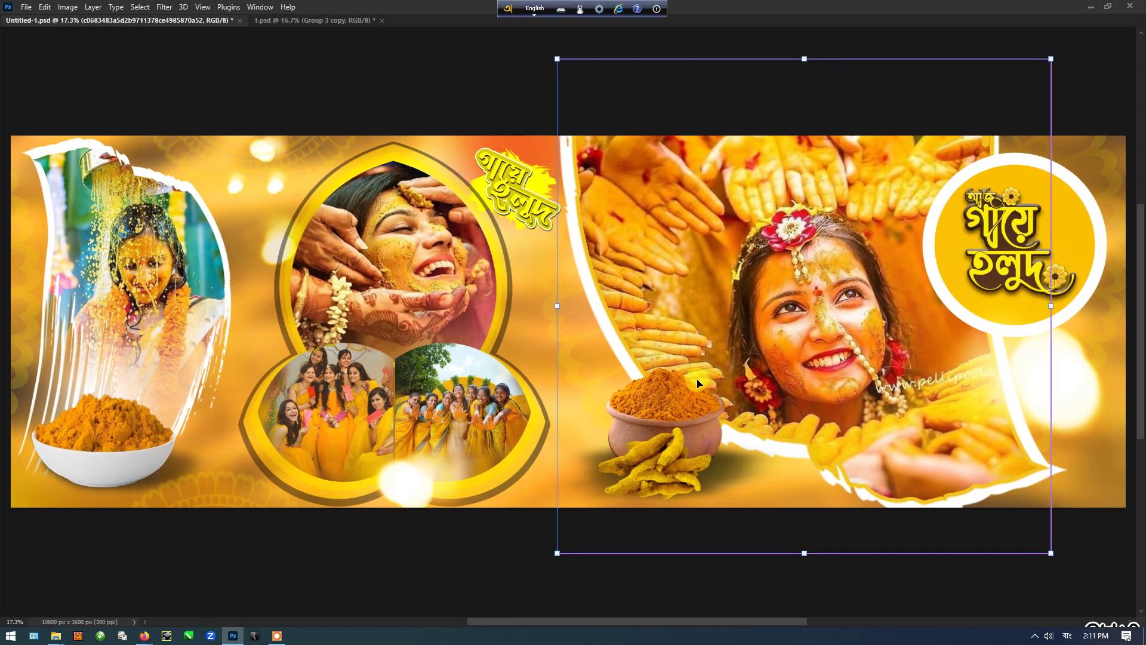
{"action": "key", "text": "ctrl+s"}
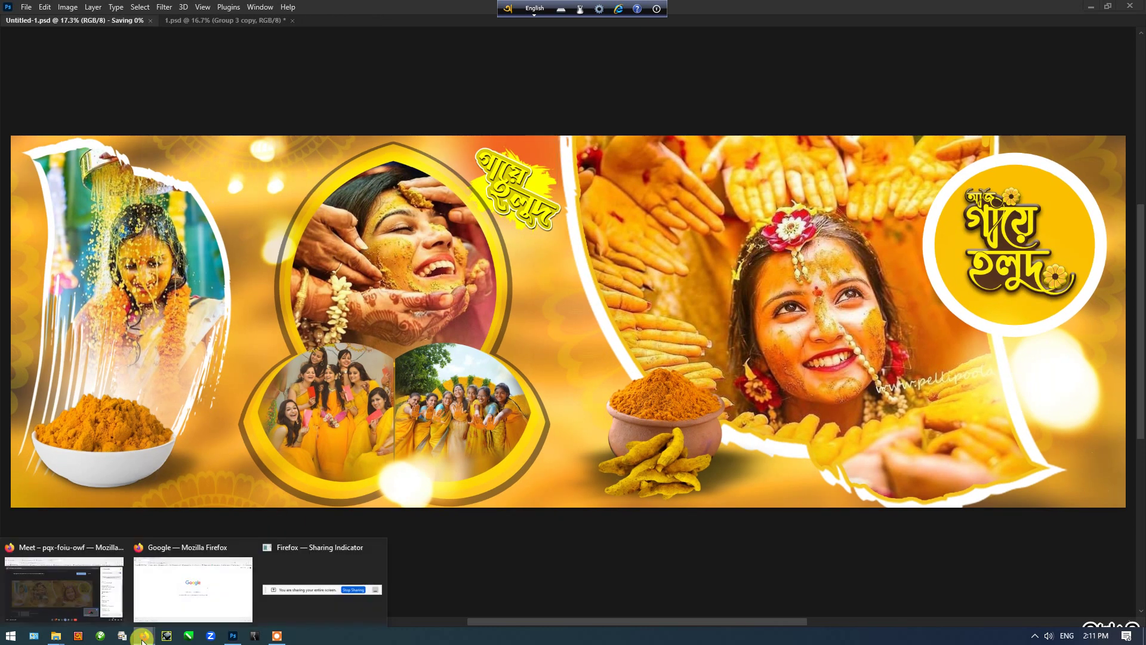
{"action": "left_click", "coordinate": [275, 636]}
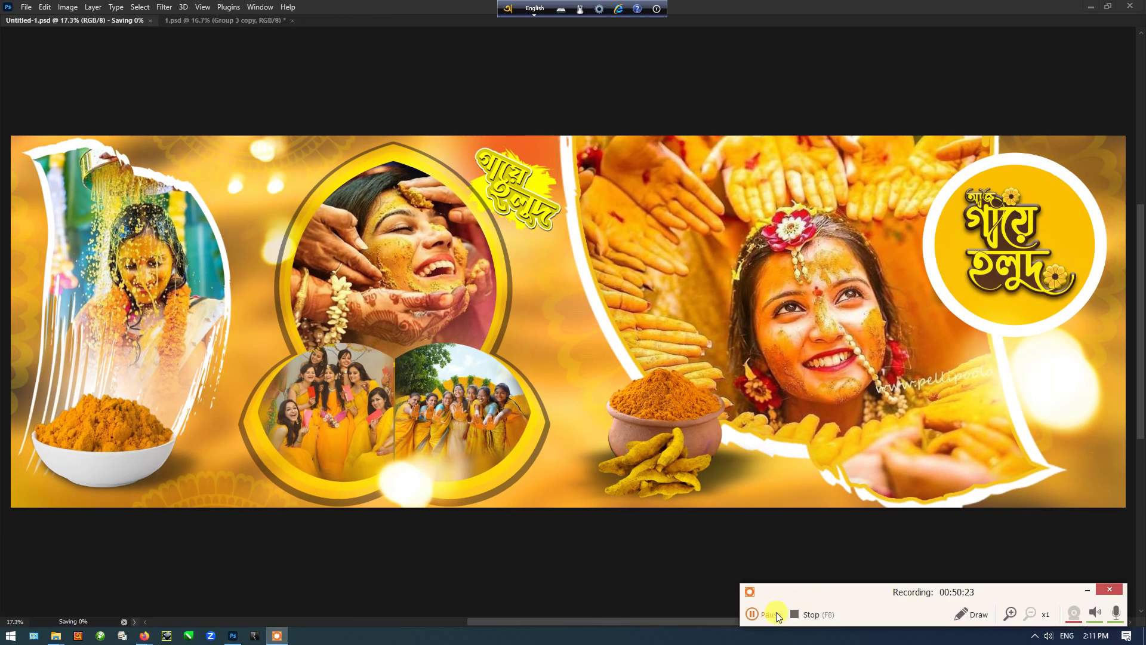